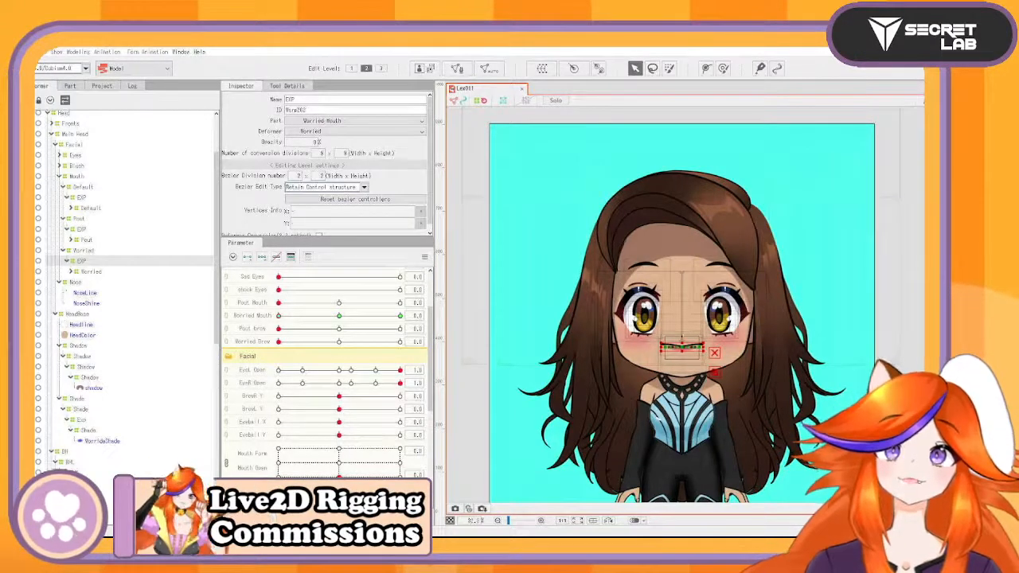
Step: Preview the Worried Mouth expression across its parameter range and return the parameter to its minimum
key(alt+Tab)
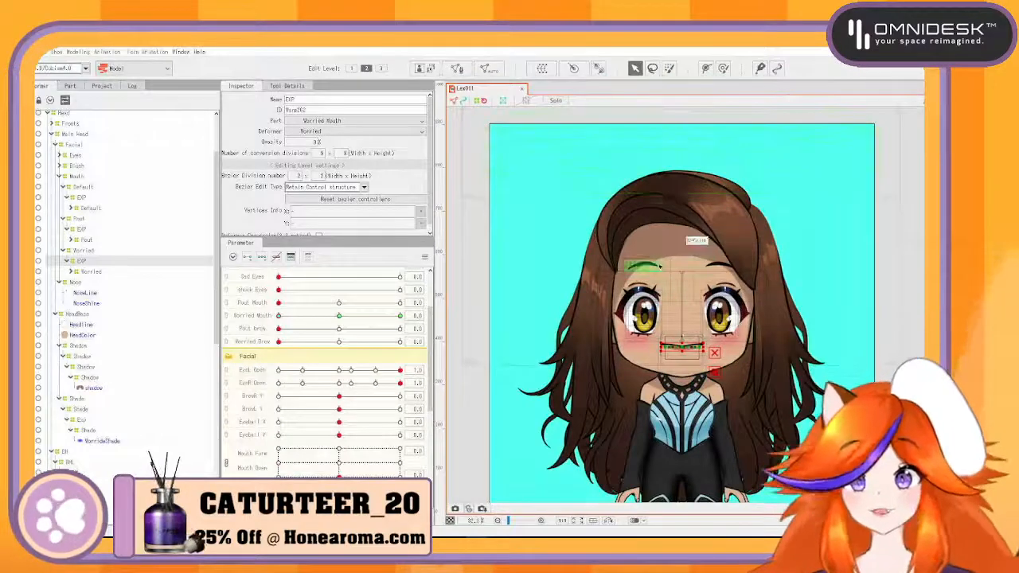
click(290, 317)
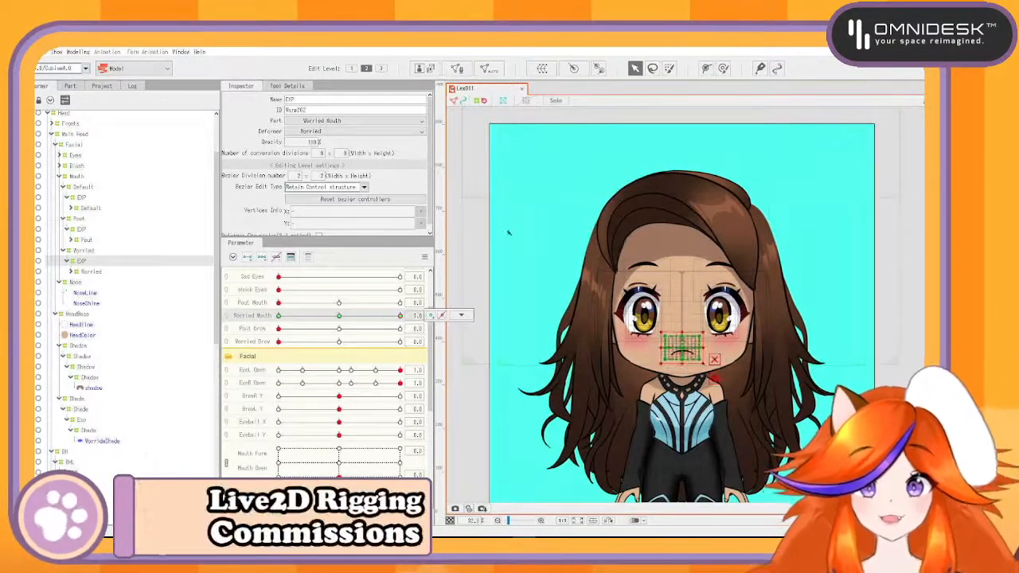
click(481, 195)
click(399, 316)
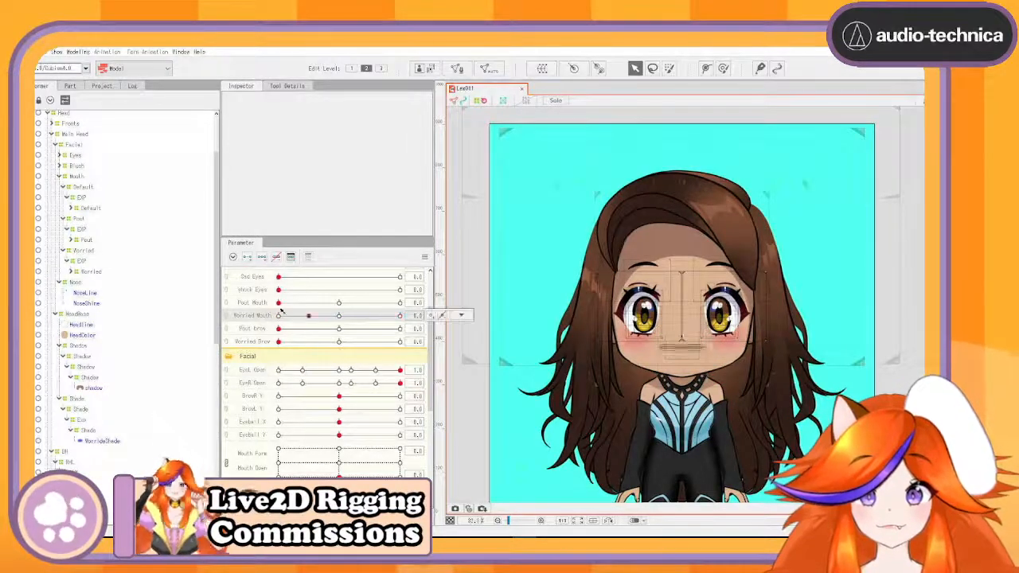
drag(405, 319, 283, 328)
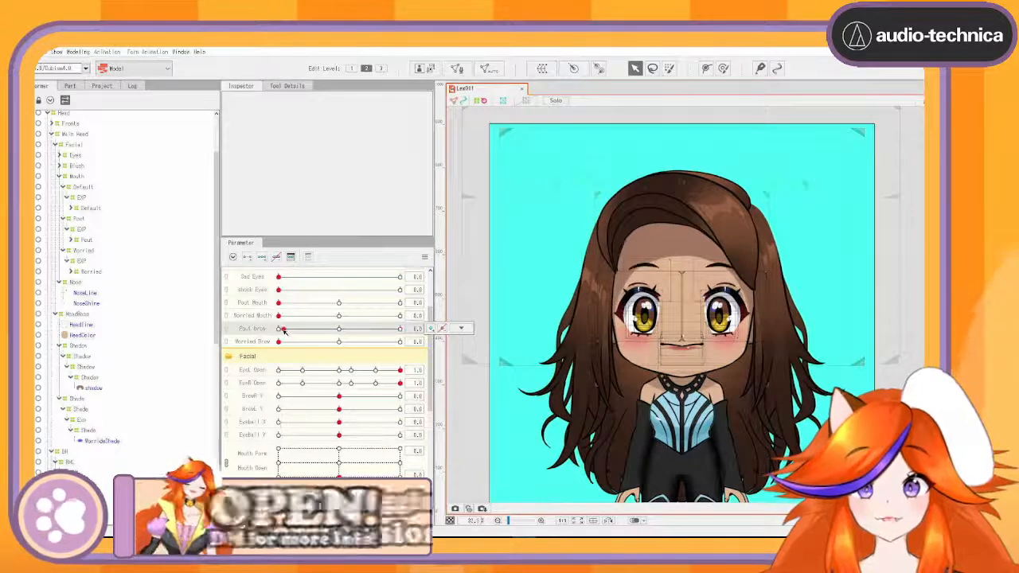
click(279, 342)
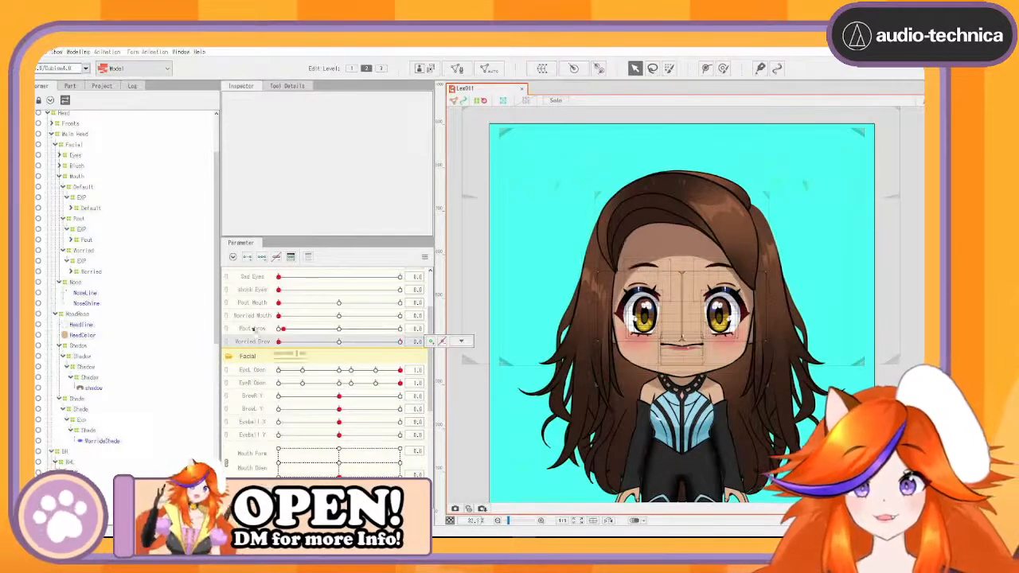
click(279, 290)
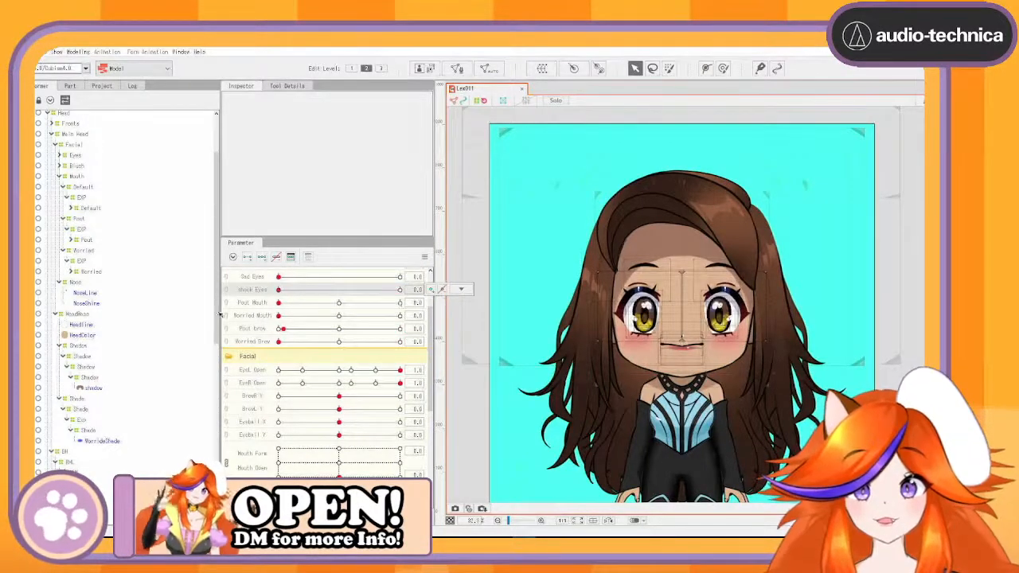
click(281, 277)
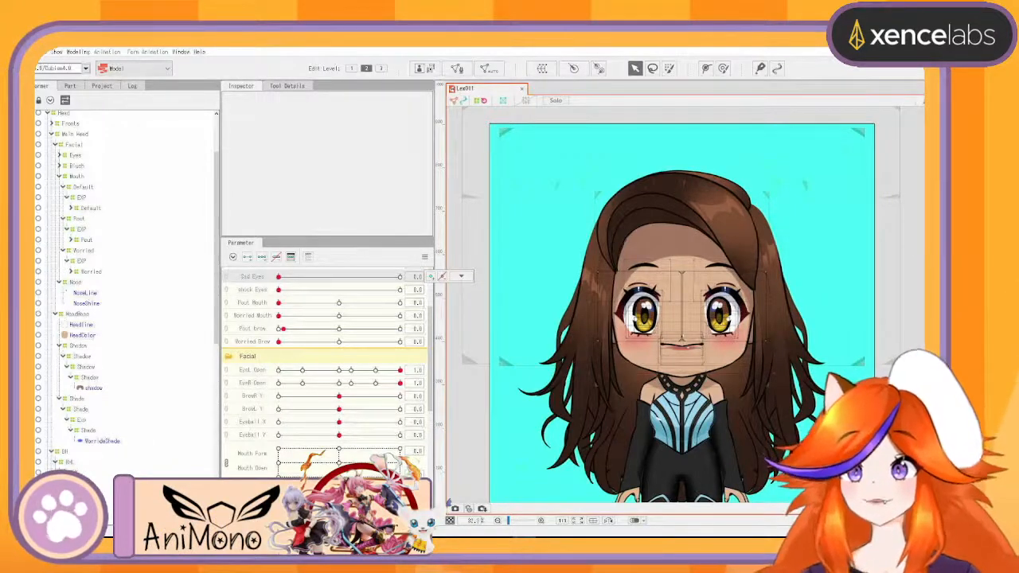
Step: Collapse the Main Head and BH groups in the deformer tree and examine the BH and Ears deformers
scroll(140, 235, up, 3)
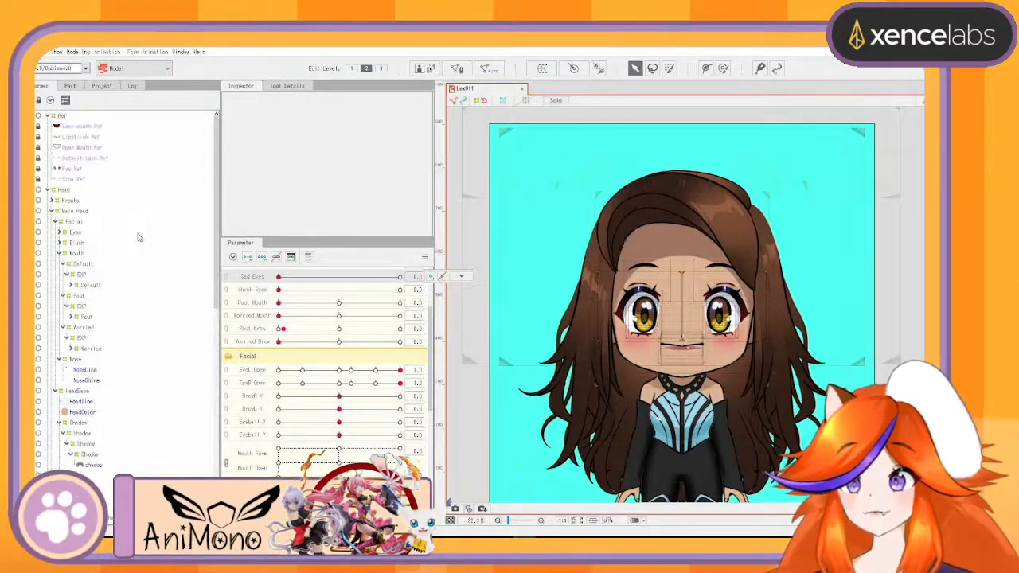
click(52, 221)
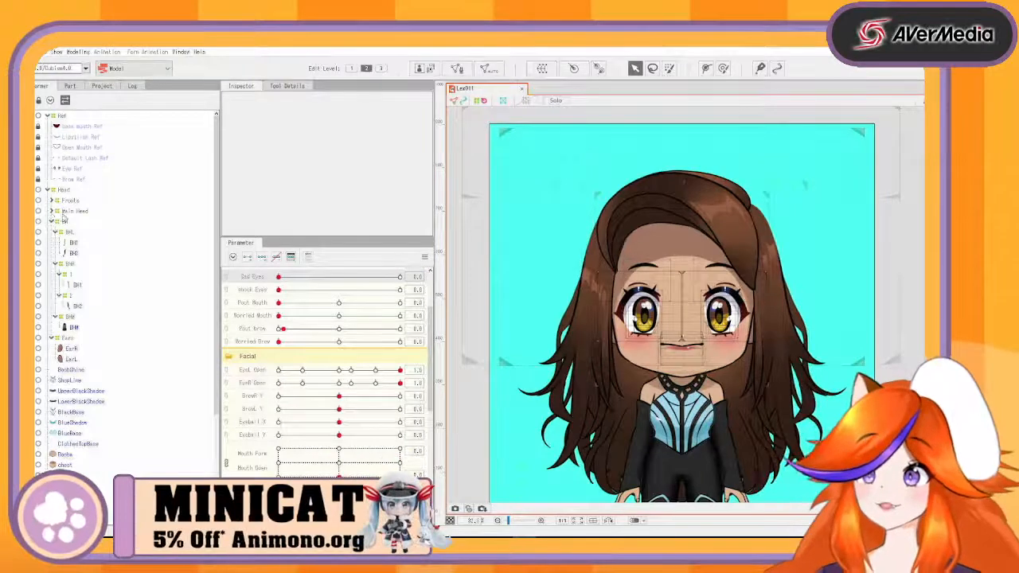
click(52, 231)
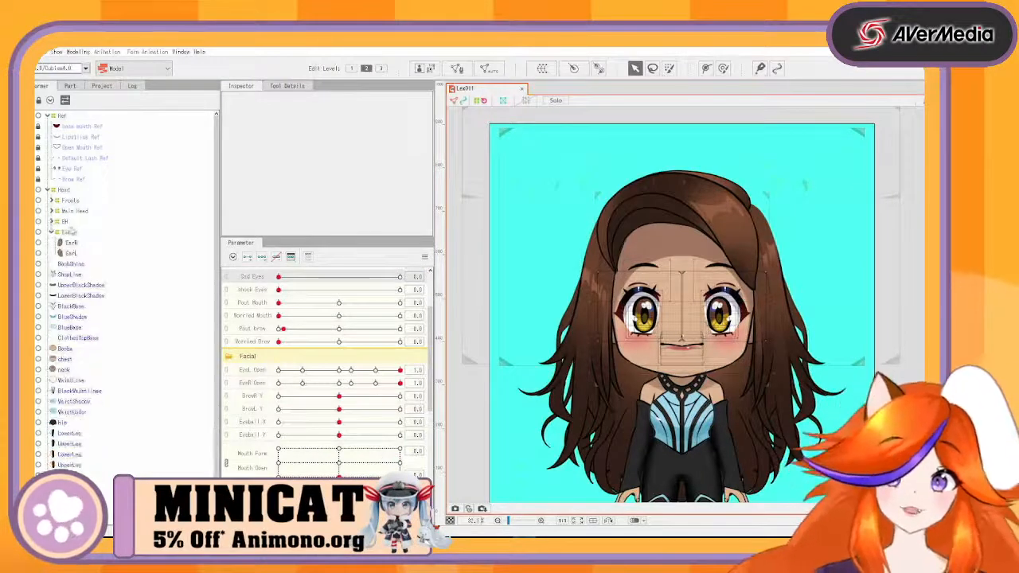
click(67, 224)
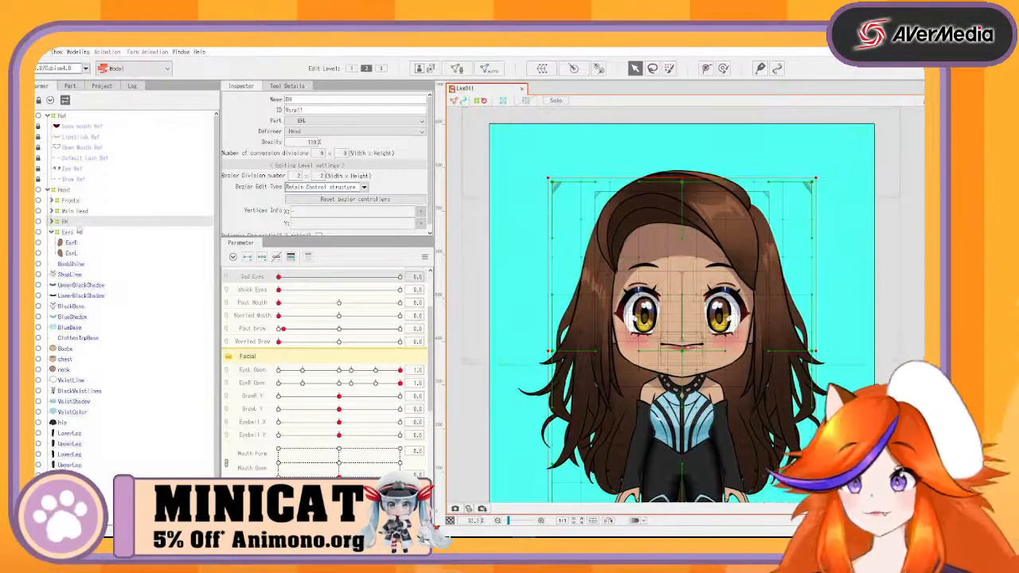
click(68, 233)
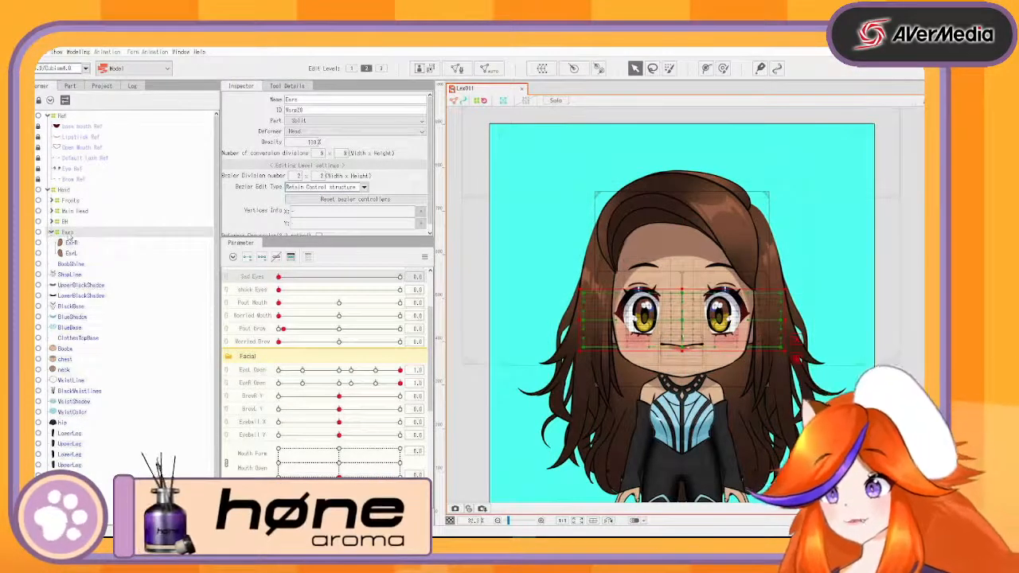
click(66, 222)
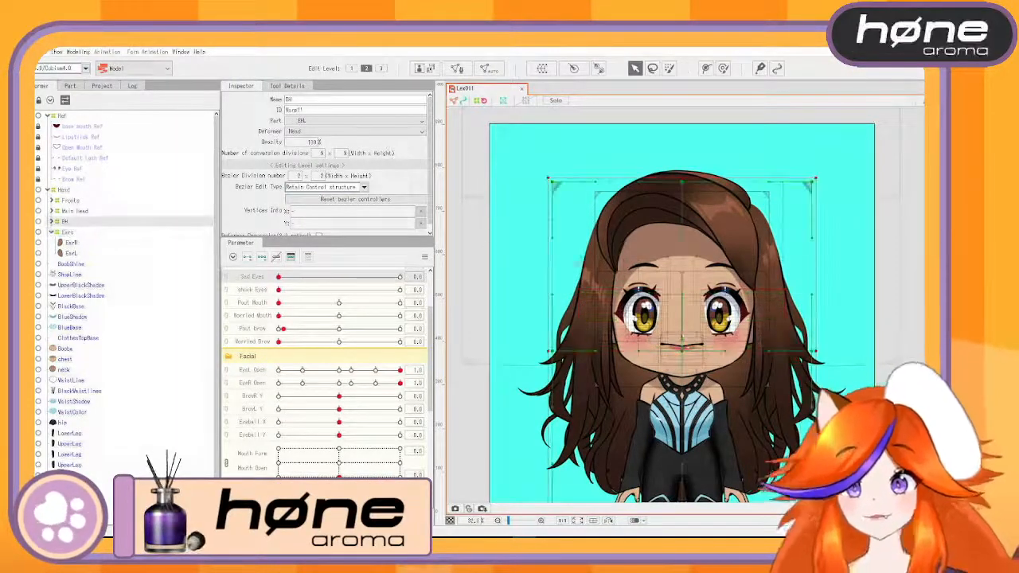
Step: Try moving the BH and Fronts hair deformers on the canvas to check which parts they carry, undoing each move
drag(698, 354, 758, 323)
key(ctrl+z)
click(71, 200)
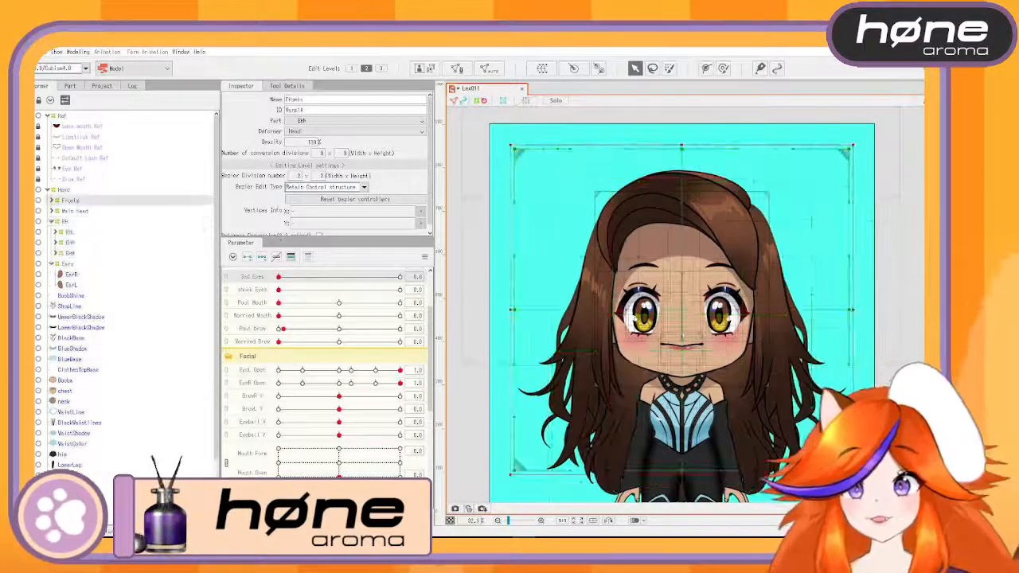
drag(764, 422, 589, 239)
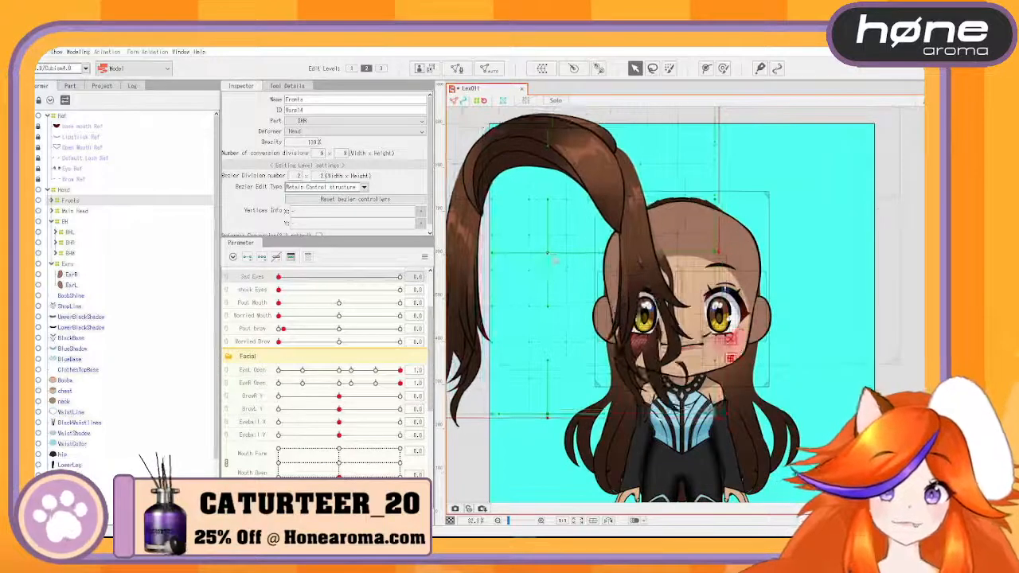
key(ctrl+z)
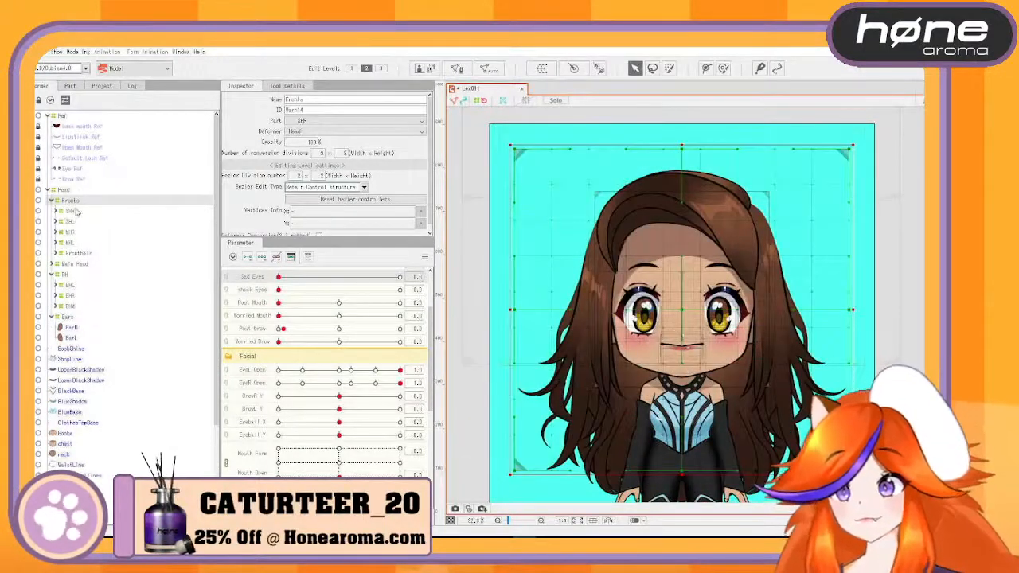
Step: Set the opacity of the Fronts, BH and Ears deformers together to 0%
click(52, 200)
click(52, 222)
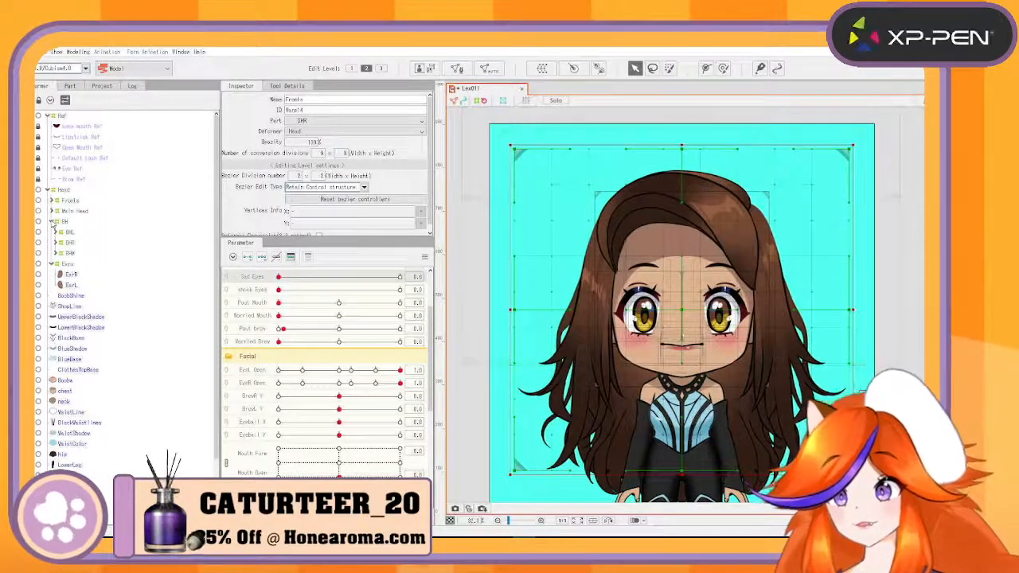
click(76, 221)
ctrl+click(71, 232)
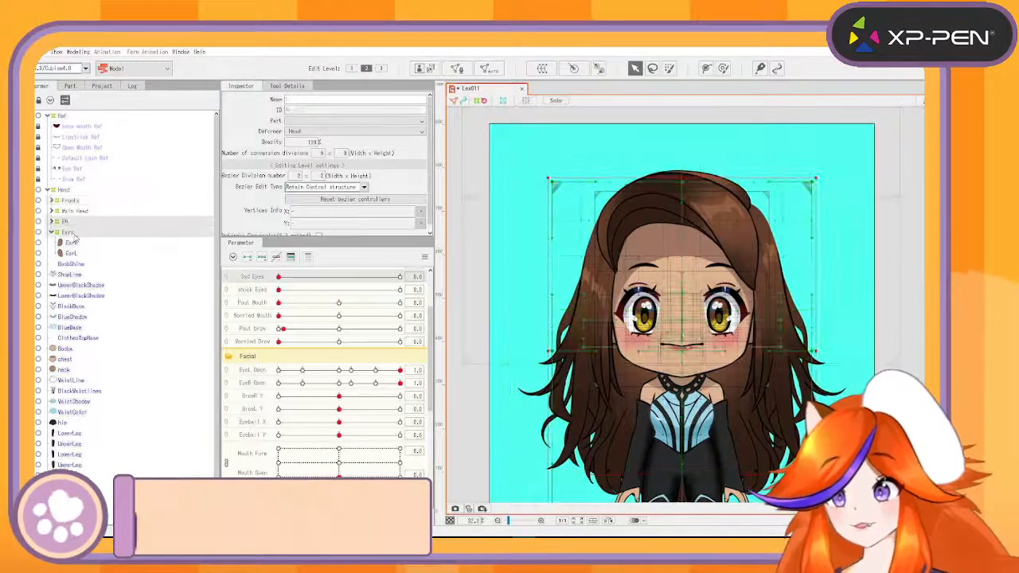
ctrl+click(71, 200)
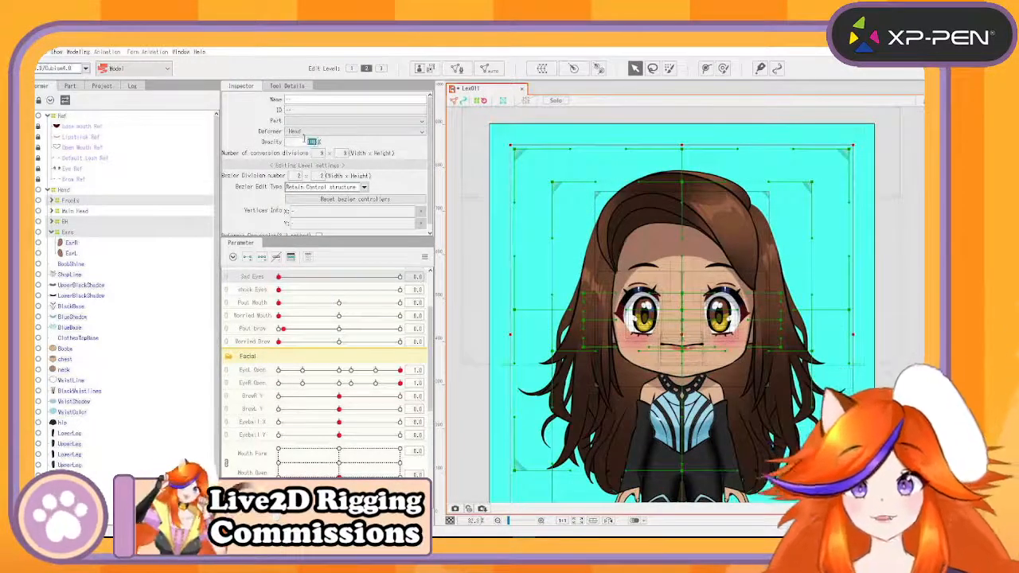
key(Return)
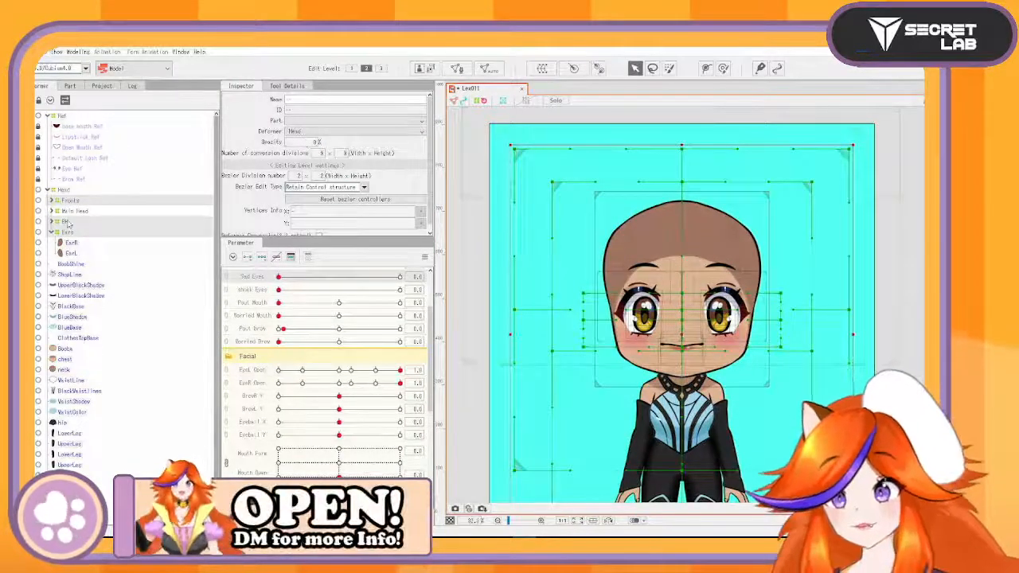
Step: Save the model, duplicate the Main Head deformer and nest the existing Main Head structure inside the copy
click(168, 214)
mouse_move(684, 279)
mouse_down()
mouse_move(726, 268)
mouse_move(671, 270)
mouse_up()
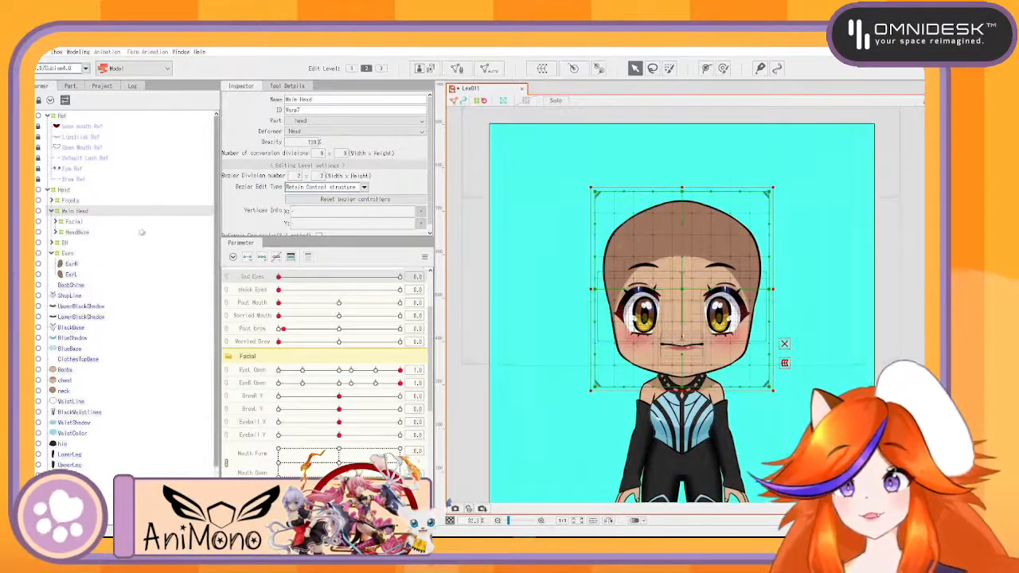
key(ctrl+s)
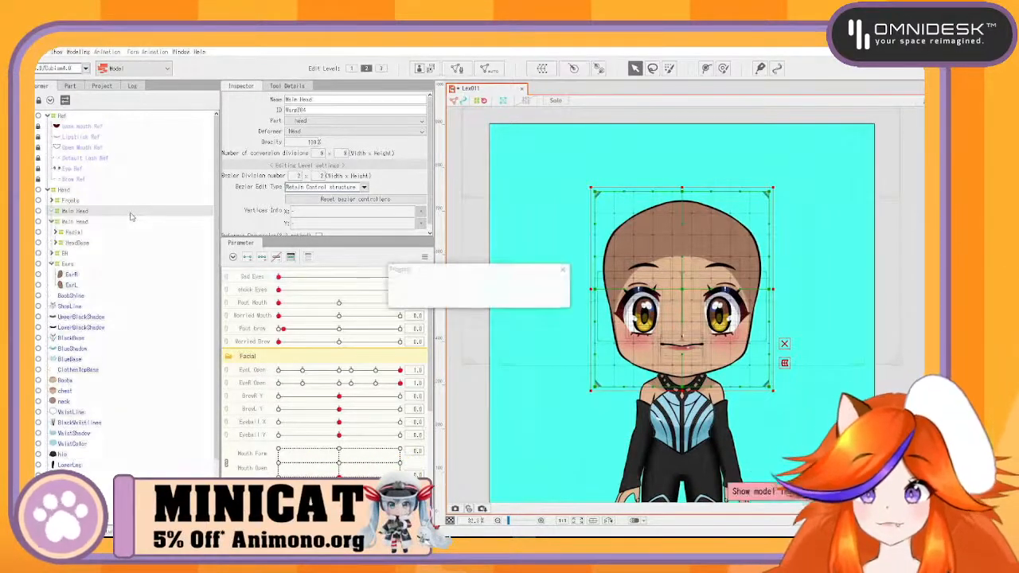
drag(86, 232, 78, 227)
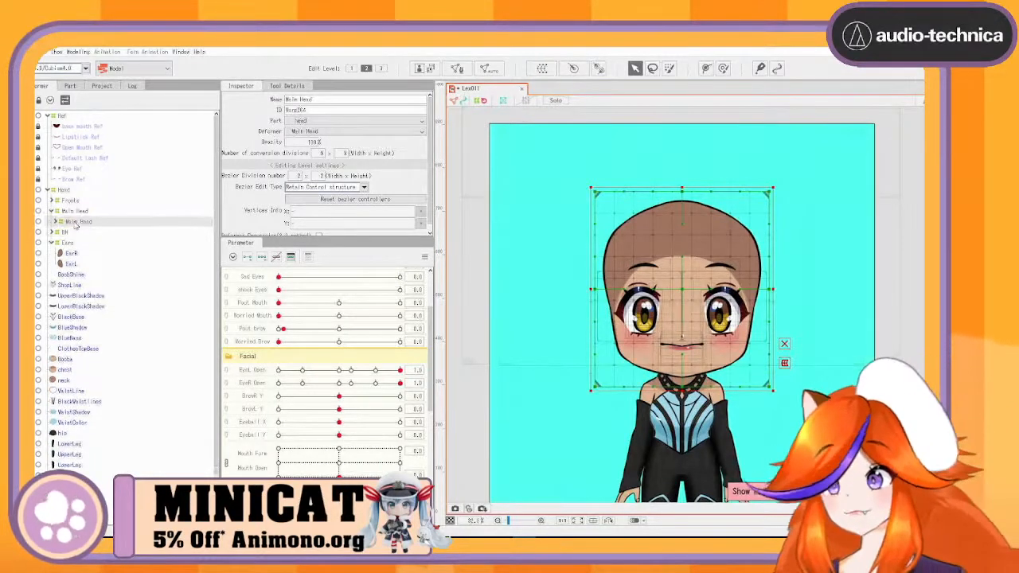
Step: Duplicate the upper nested Main Head deformers and move the chain holding Facial and HeadBase inside the copies
click(54, 222)
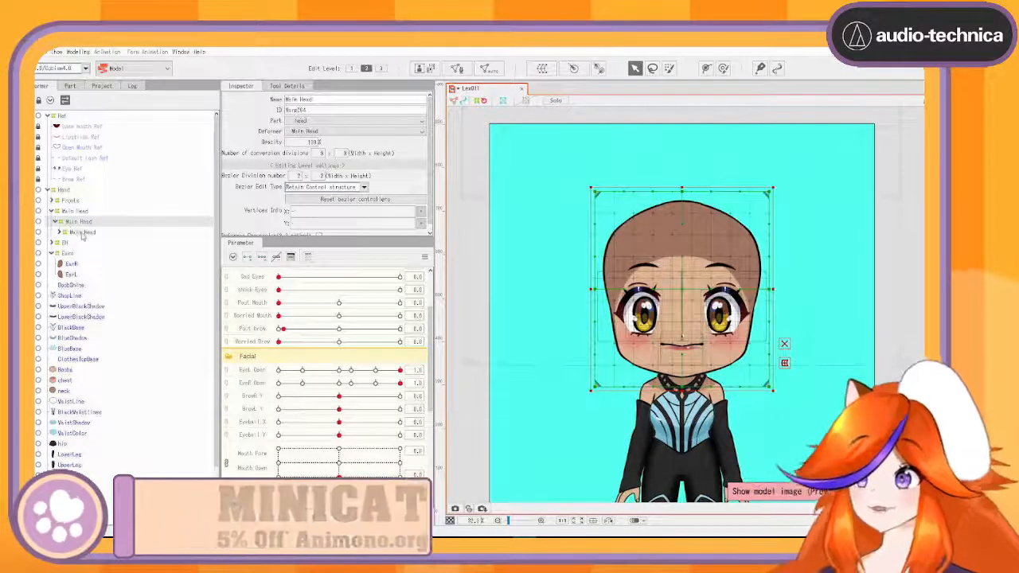
click(83, 232)
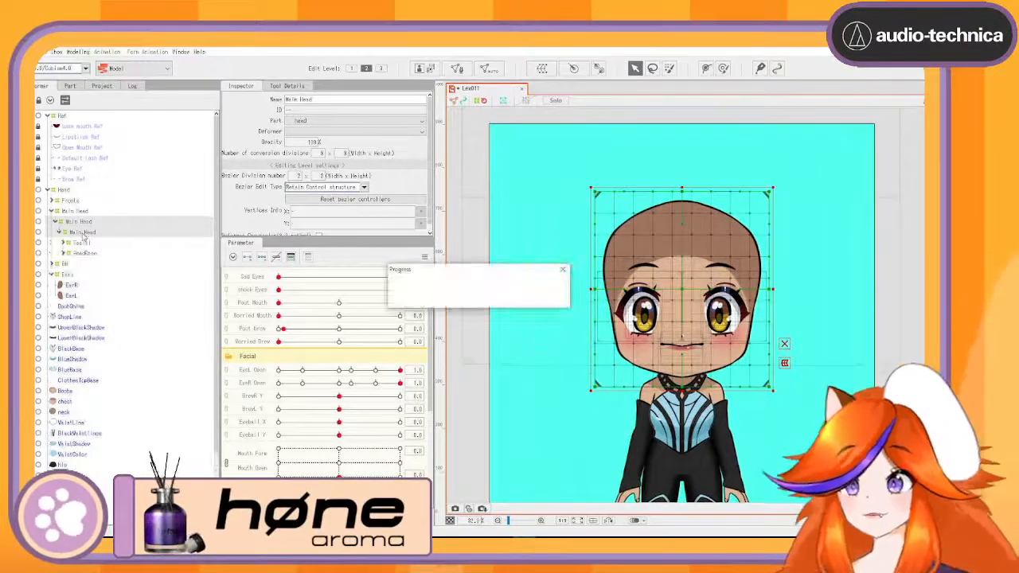
drag(84, 237, 80, 237)
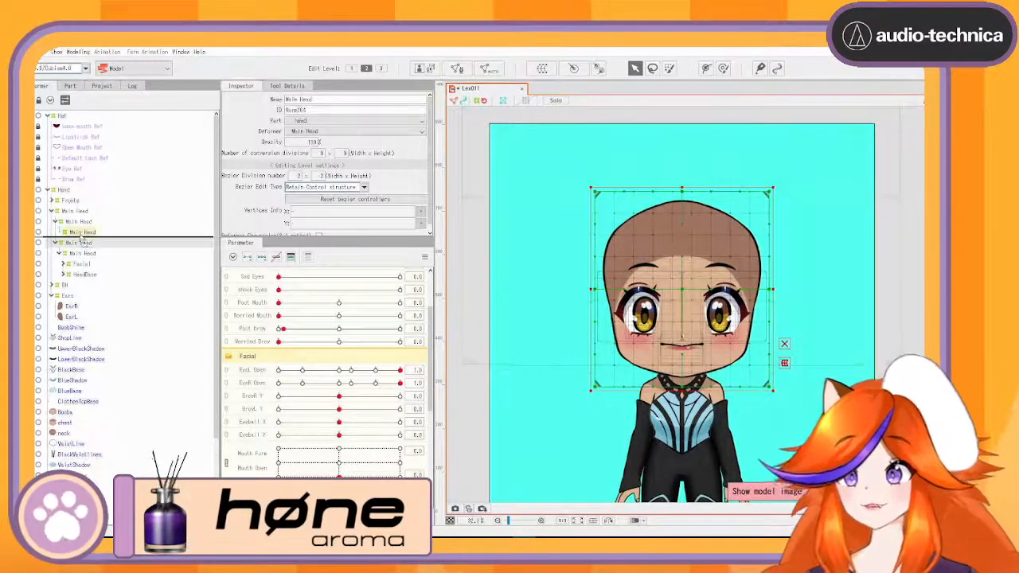
Step: Rename the first Main Head deformer nested under the top-level one as X and save the model
click(79, 221)
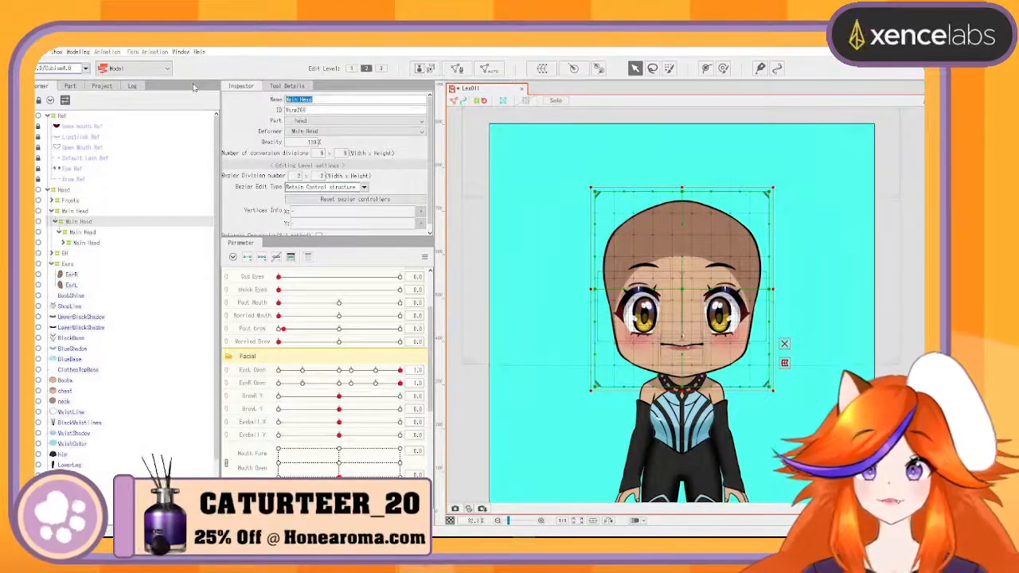
text(X)
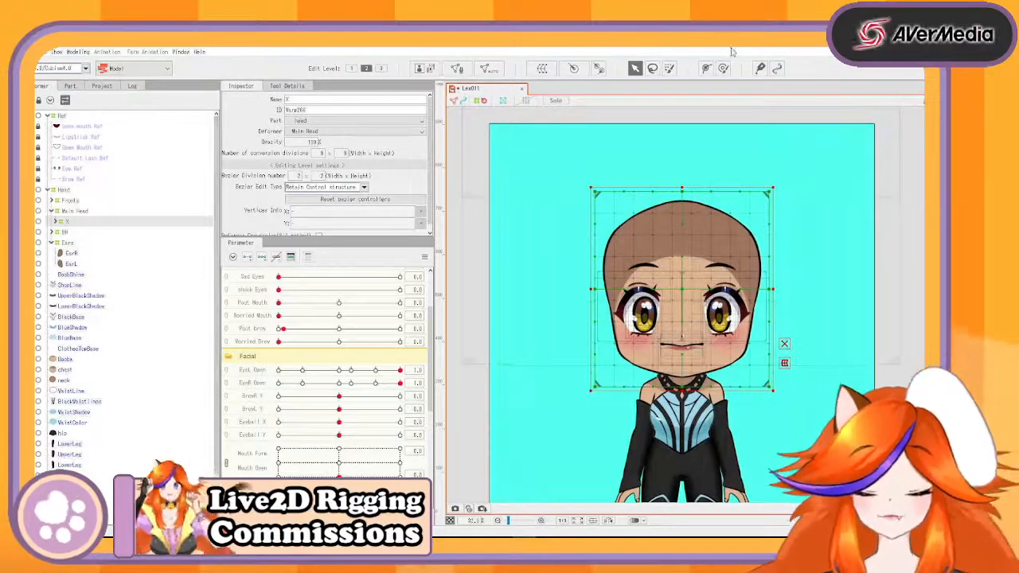
key(ctrl+shift+s)
key(Return)
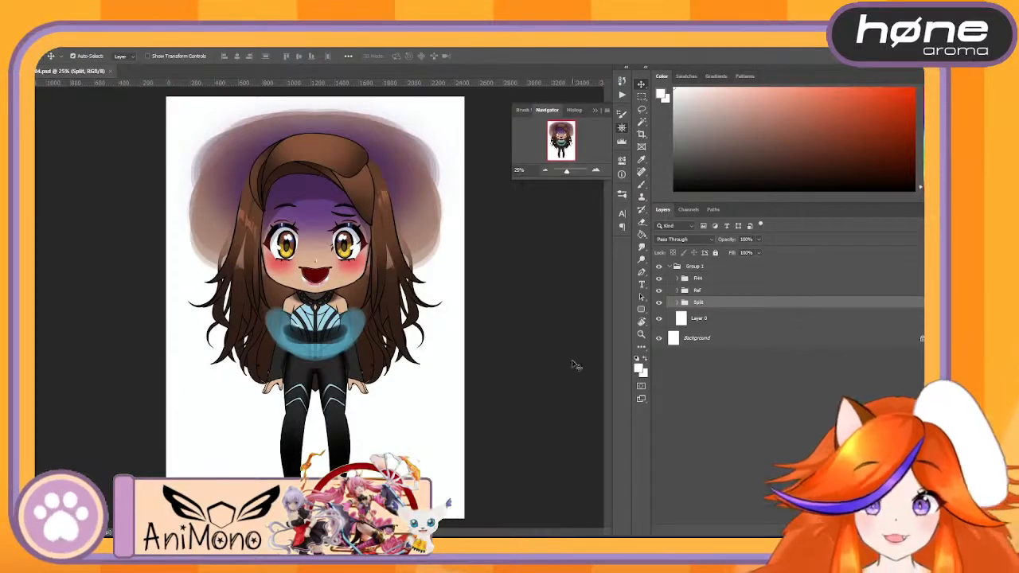
Step: Switch to Photoshop, zoom in to 100% on the face and select the UpperMouth2 layer in the Default mouth group
click(597, 170)
click(596, 170)
click(596, 170)
click(597, 171)
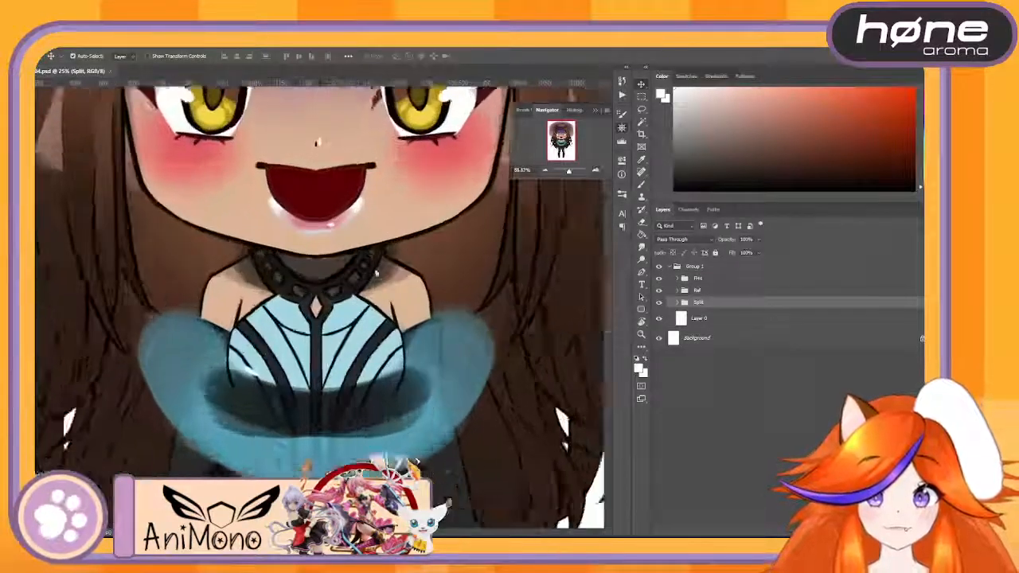
scroll(379, 255, up, 3)
click(384, 238)
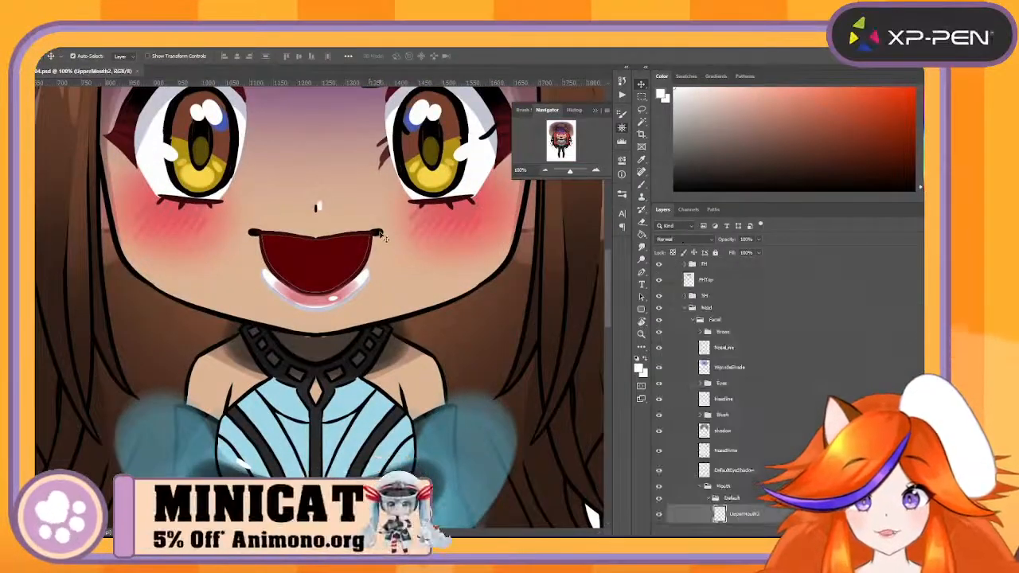
scroll(744, 437, down, 3)
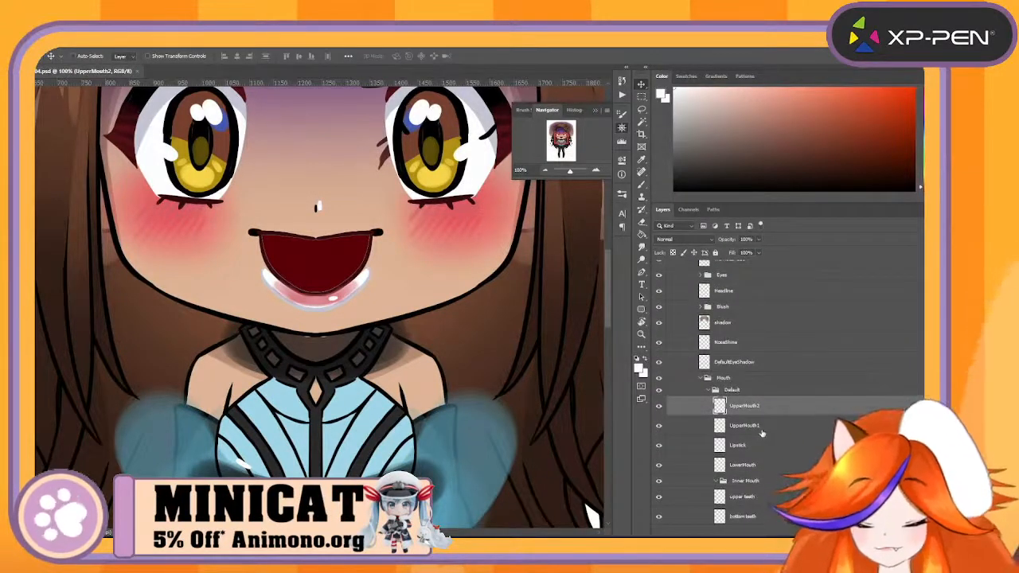
Step: Save the Photoshop document under the new file name Lex004mouth.psd
key(ctrl+shift+s)
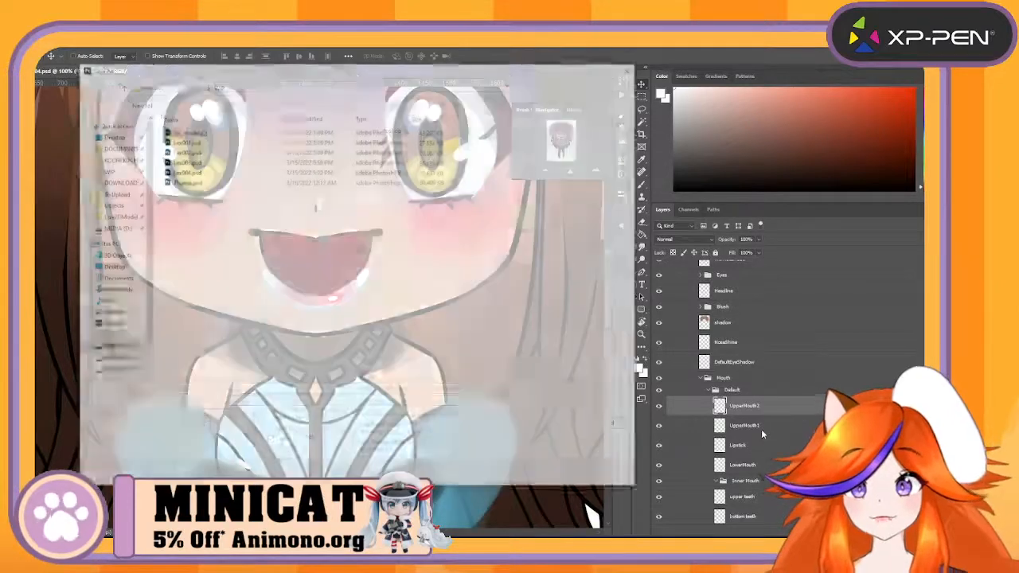
click(157, 389)
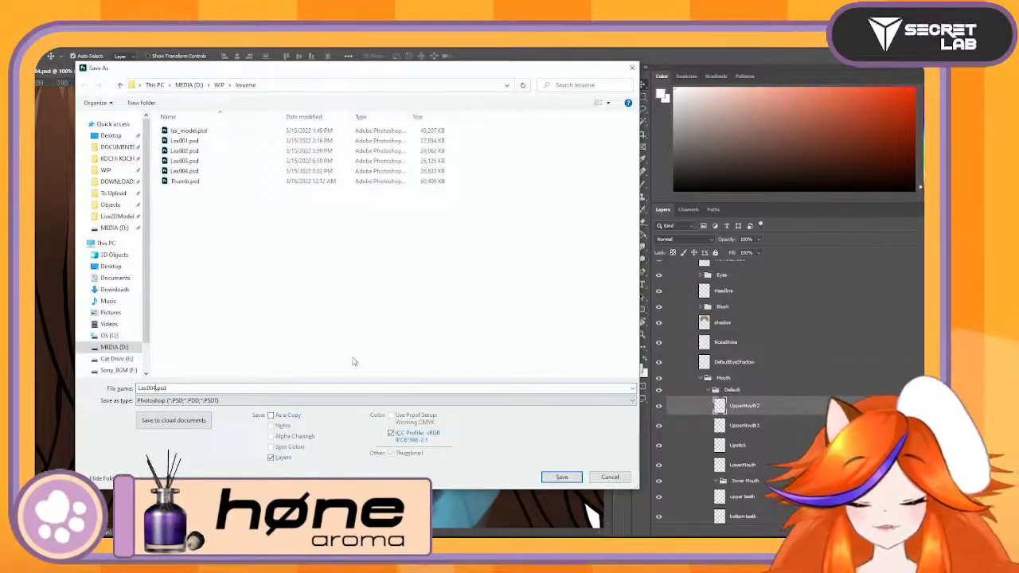
text(mouth)
key(Return)
key(Return)
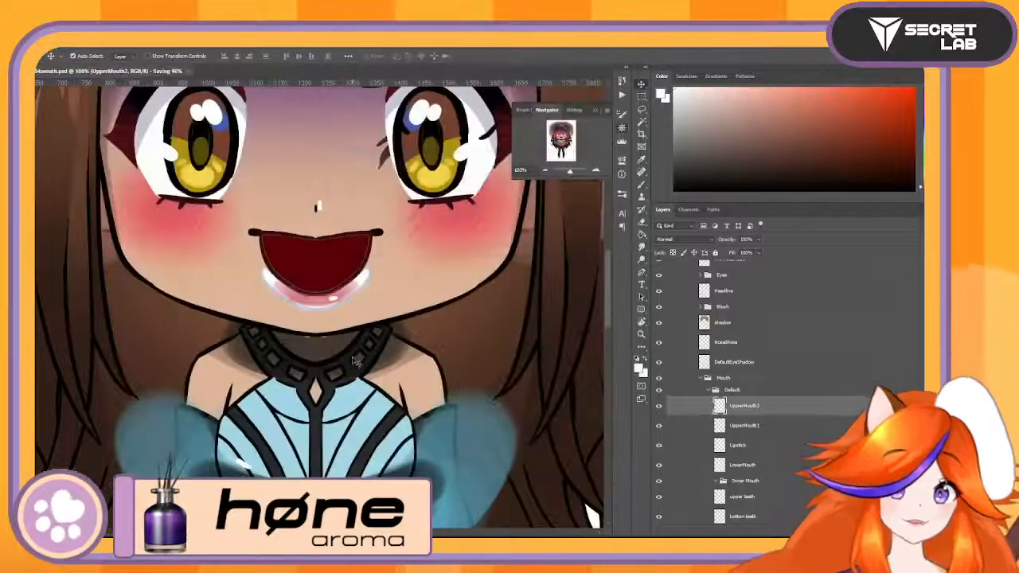
Step: Move the UpperMouth1 layer above UpperMouth2 and swap their names so the upper one is UpperMouth2 and the lower one UpperMouth1
drag(771, 426, 788, 406)
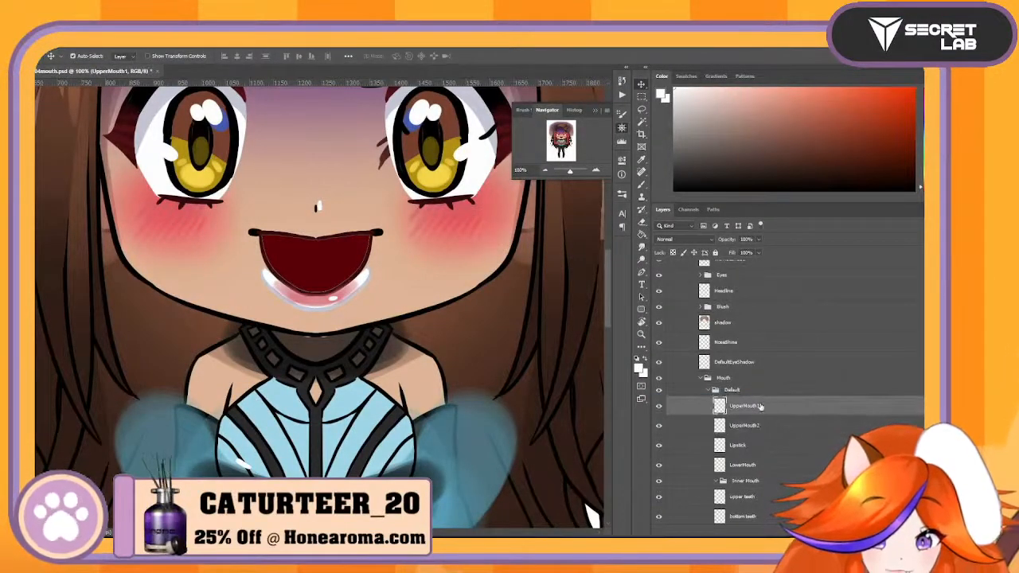
key(Right)
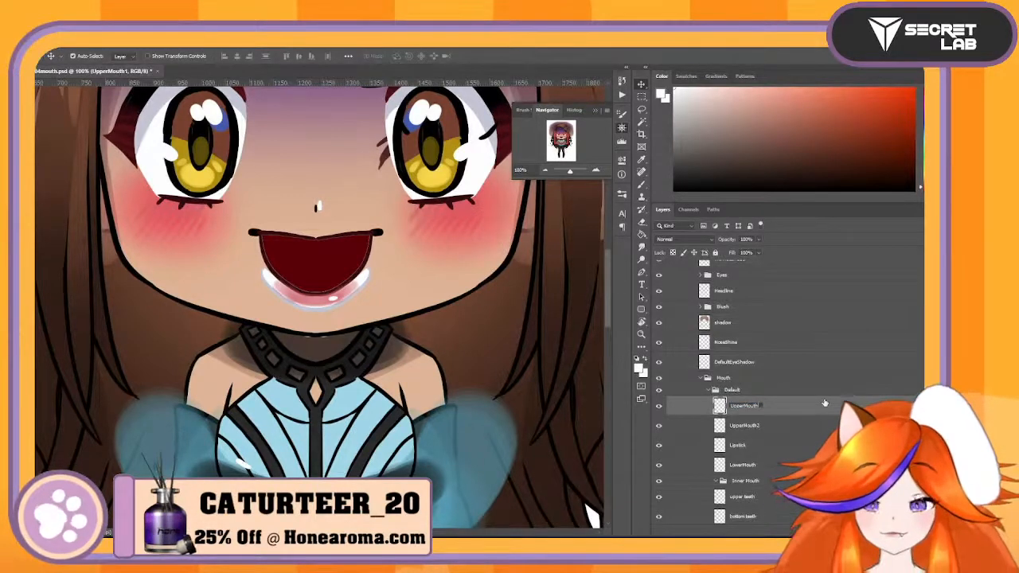
key(BackSpace)
text(2)
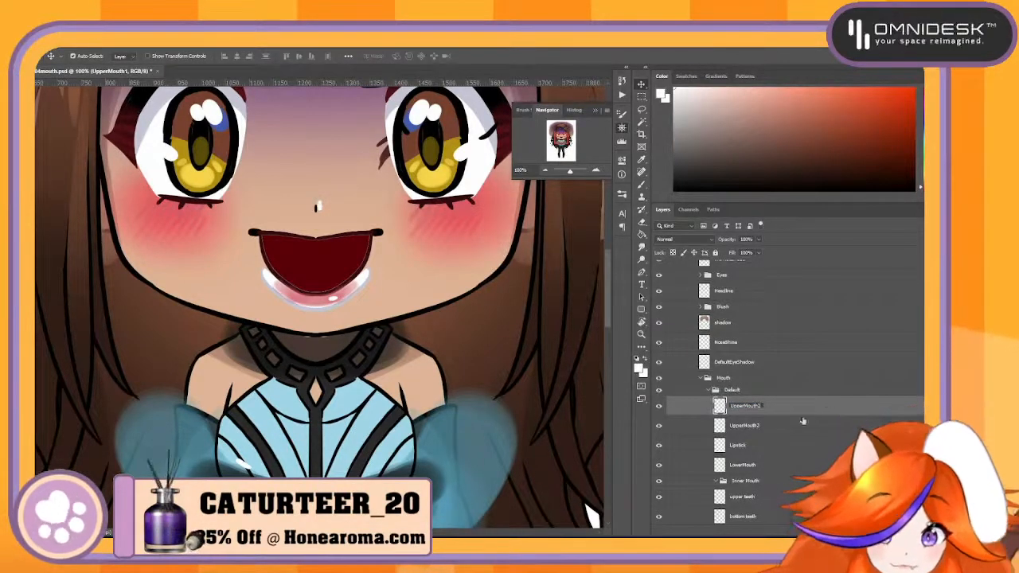
double_click(745, 426)
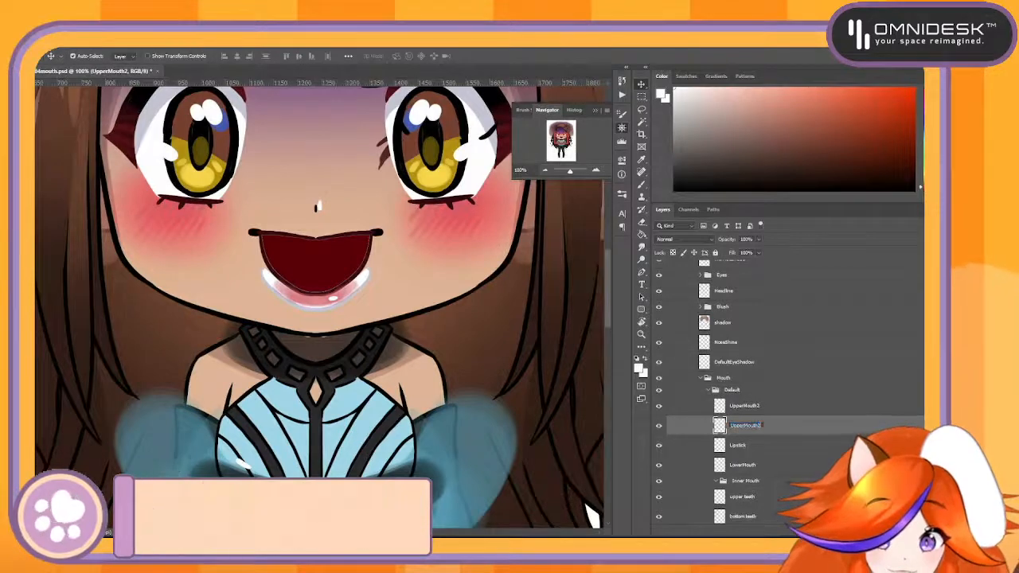
text(1)
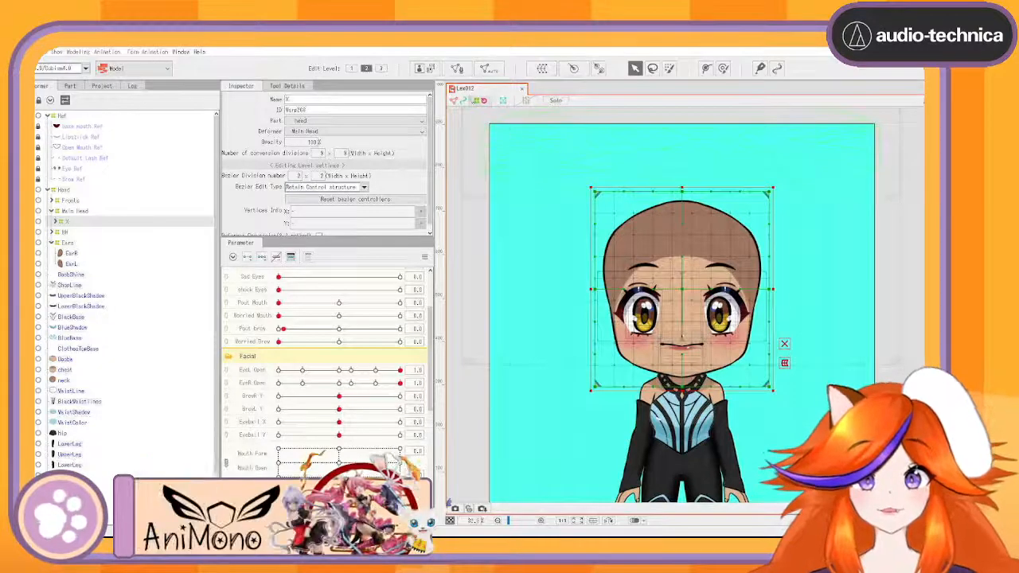
Step: Switch to Live2D Cubism, save the model as Lex013 and view its mouth up close
key(ctrl+s)
key(Return)
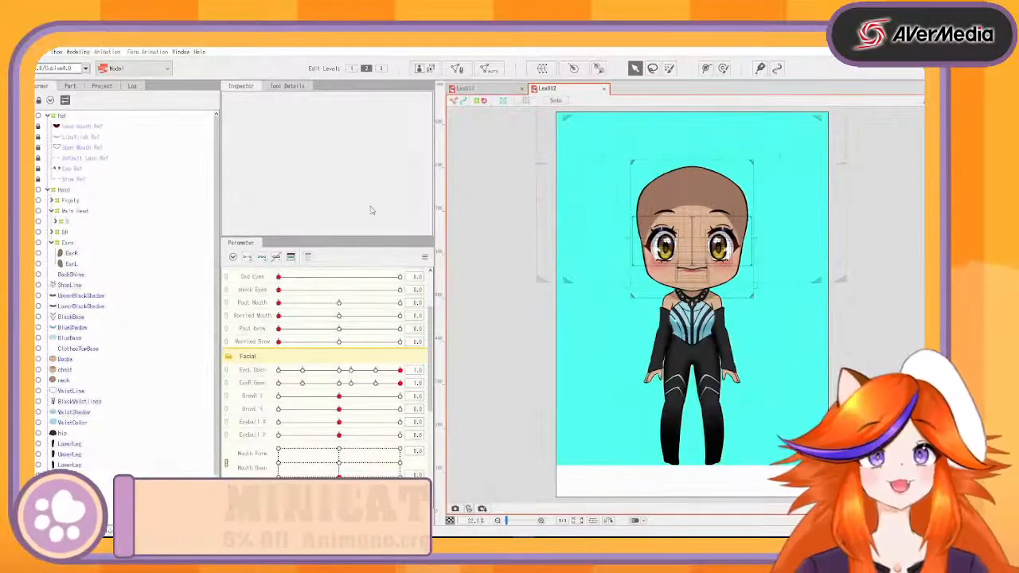
click(468, 88)
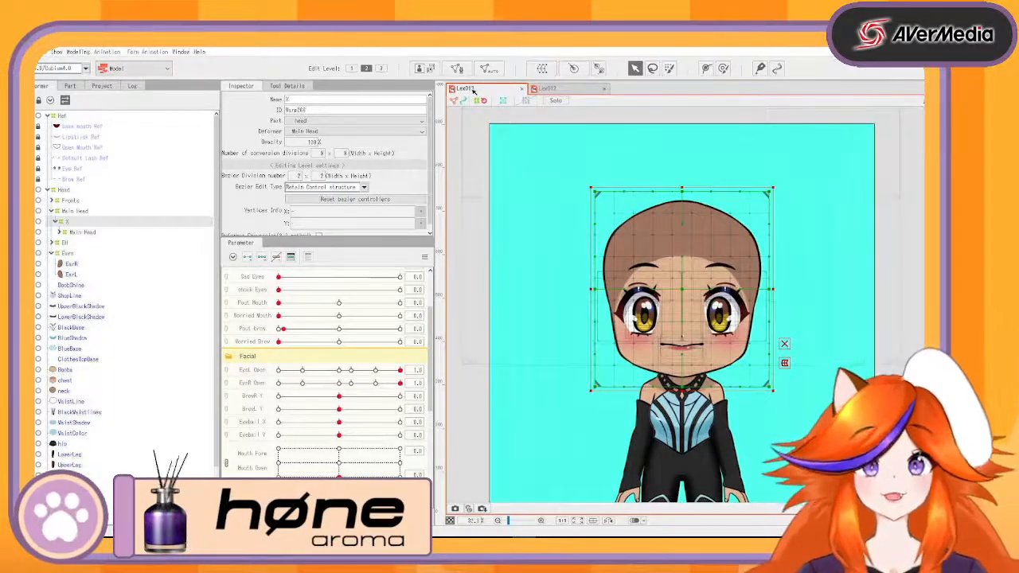
scroll(699, 403, up, 5)
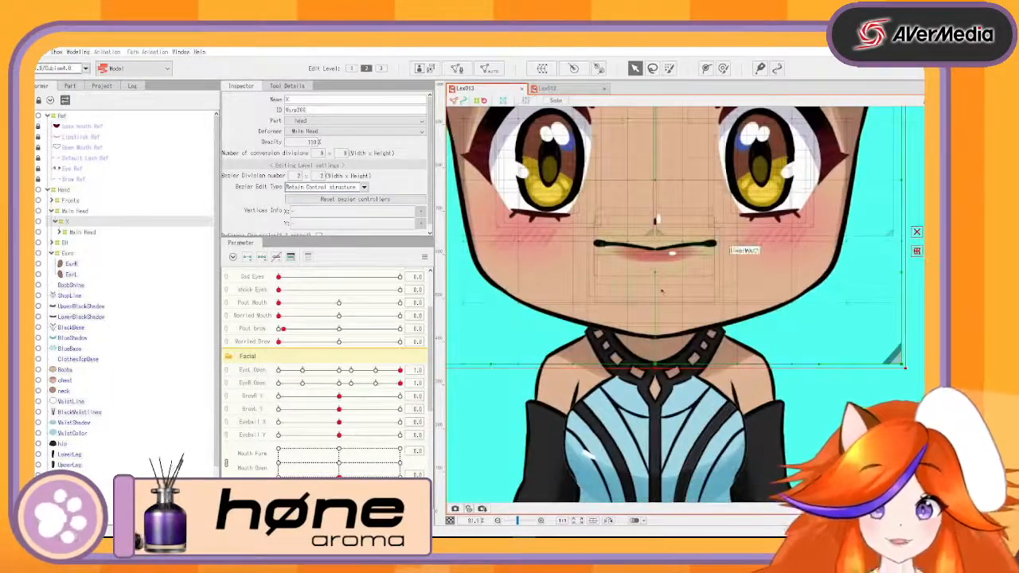
Step: Bring up the Lex012 model and import the edited mouth PSD into it, replacing Lex004.psd
click(548, 88)
click(499, 92)
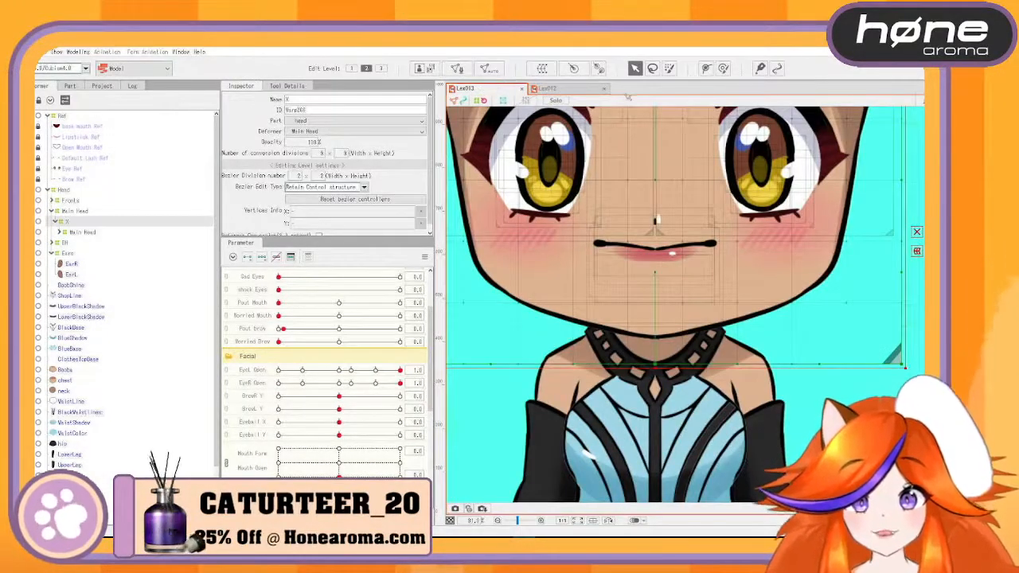
click(590, 91)
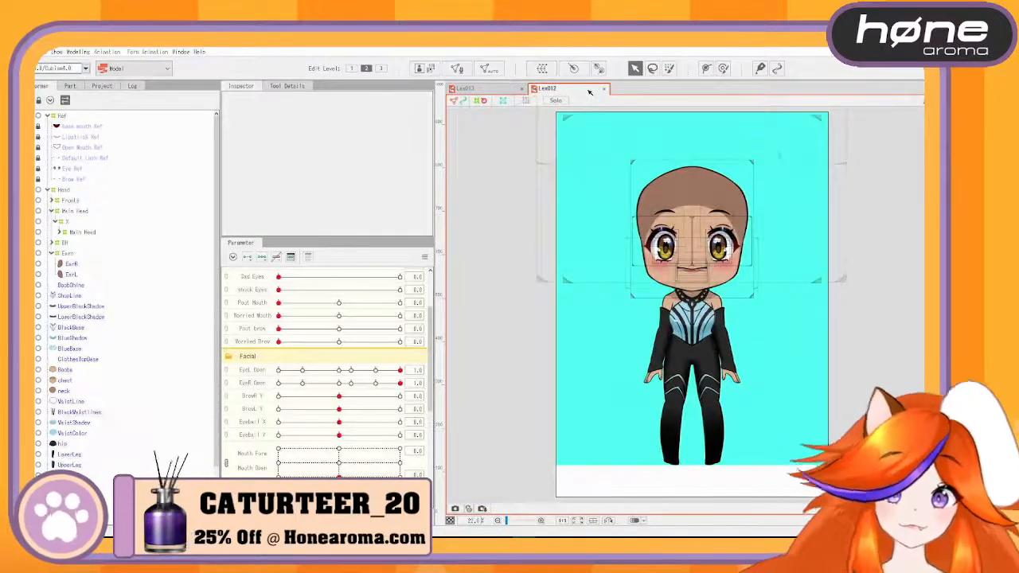
scroll(729, 357, up, 5)
scroll(557, 263, down, 3)
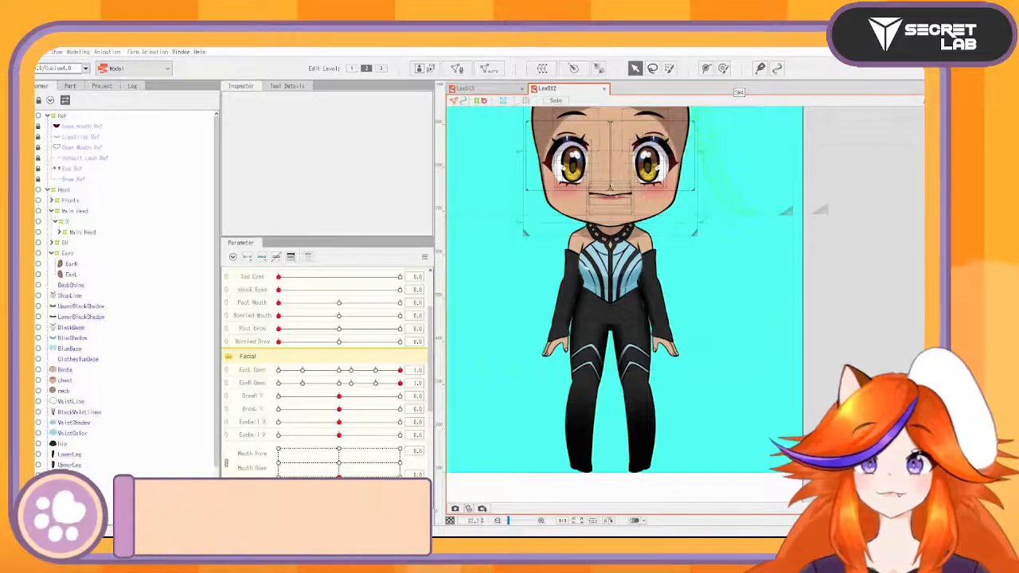
drag(88, 434, 498, 427)
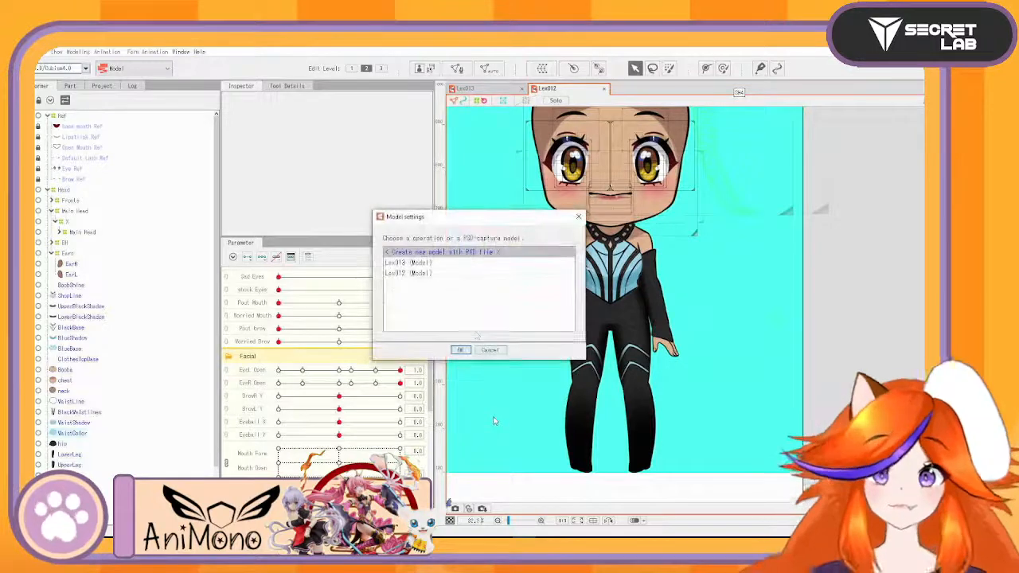
double_click(436, 273)
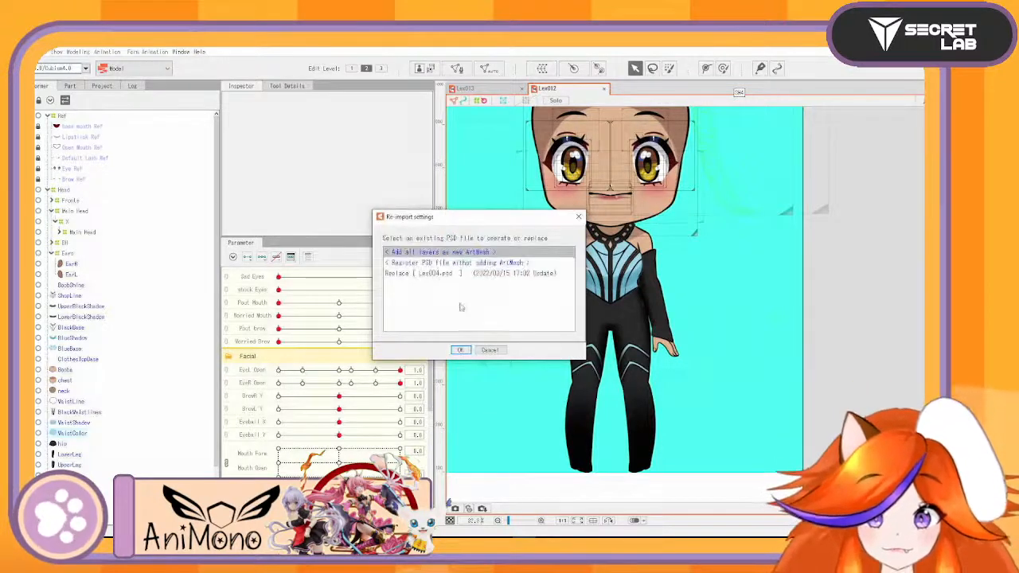
double_click(453, 274)
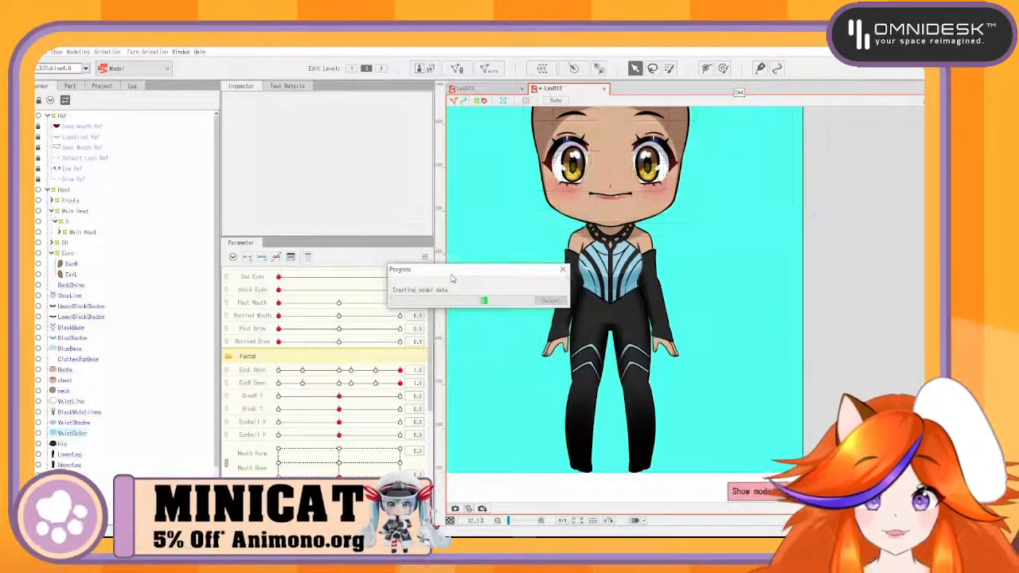
Step: Select the UpperMouth1 mesh and vary Mouth Form and Mouth Open to examine how the upper mouth line deforms
scroll(669, 230, up, 5)
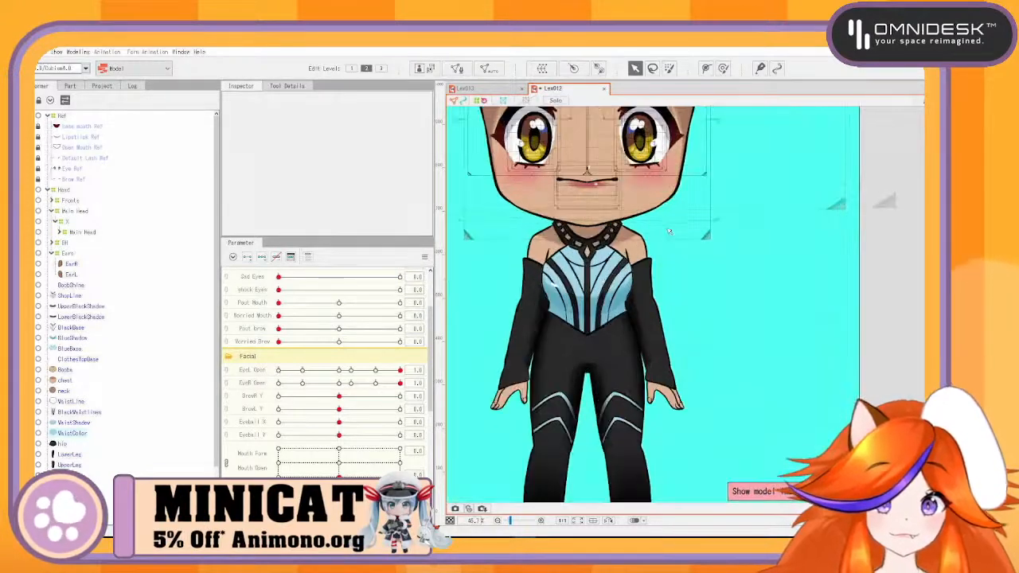
drag(612, 225, 709, 418)
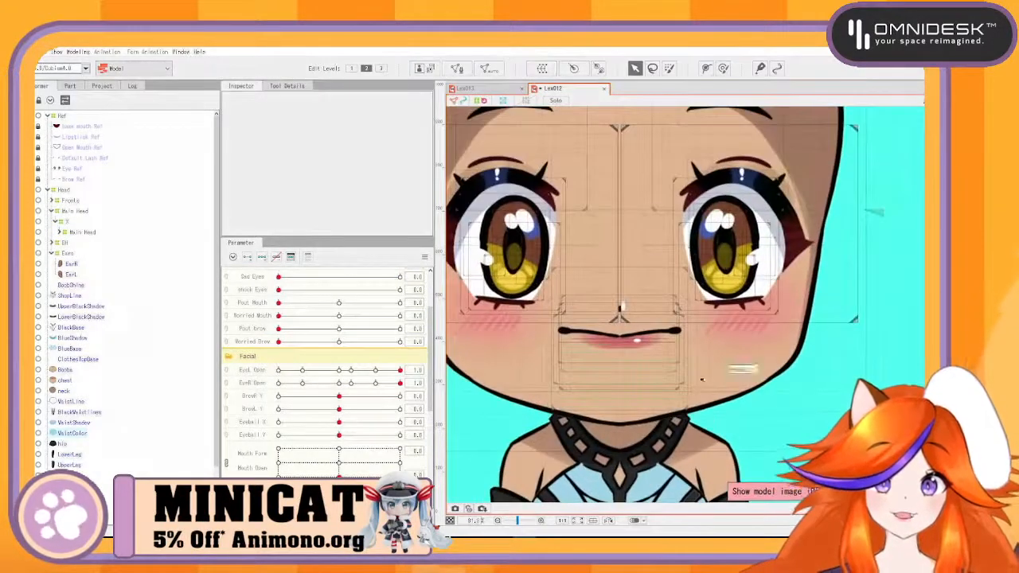
click(672, 331)
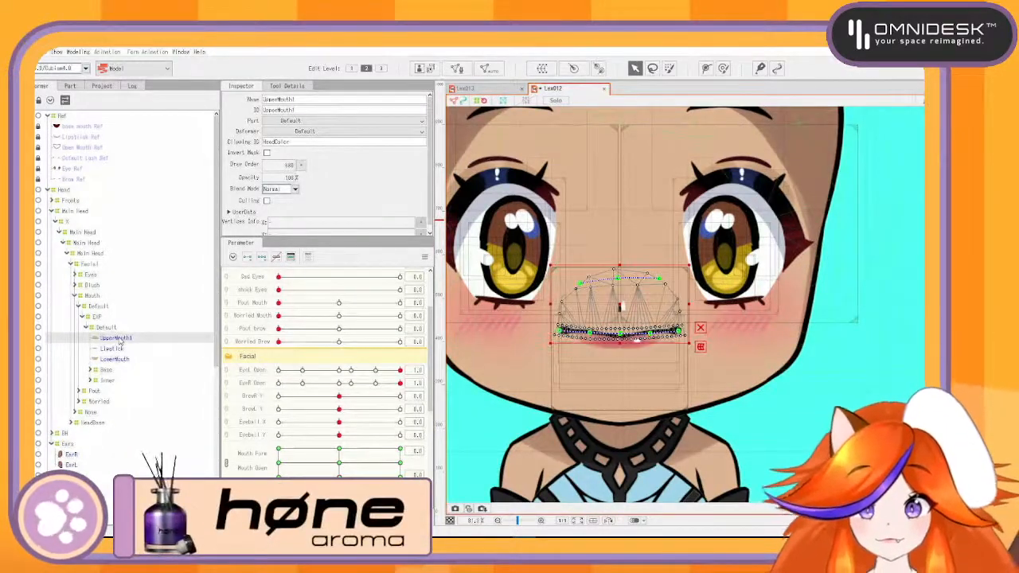
click(383, 448)
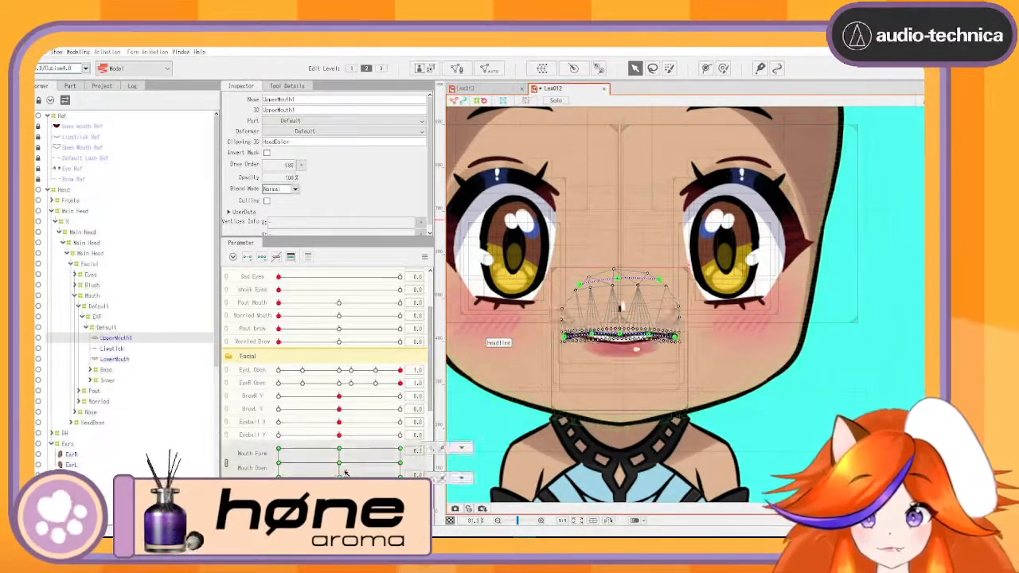
drag(383, 448, 400, 477)
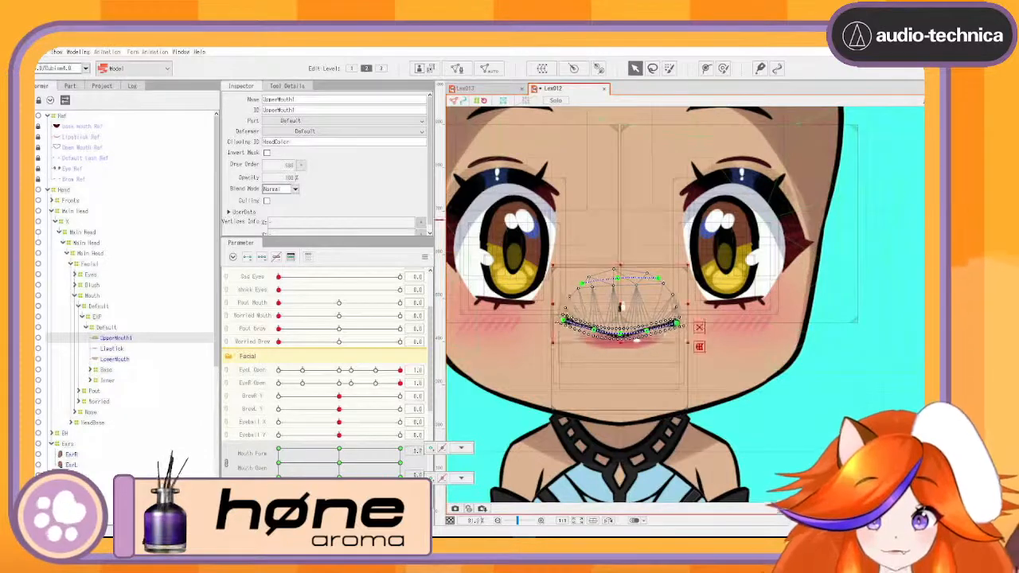
click(628, 371)
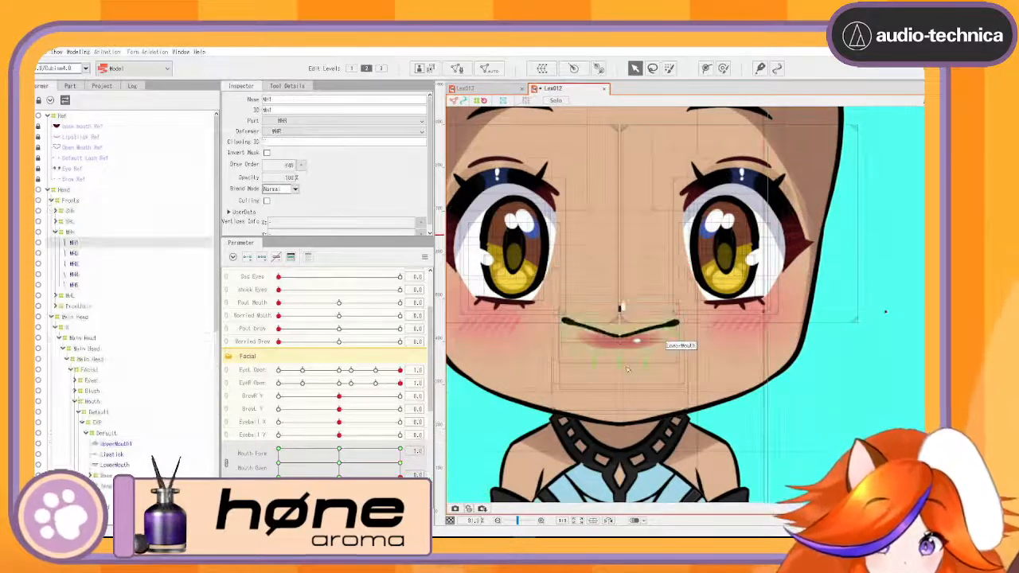
scroll(628, 371, up, 3)
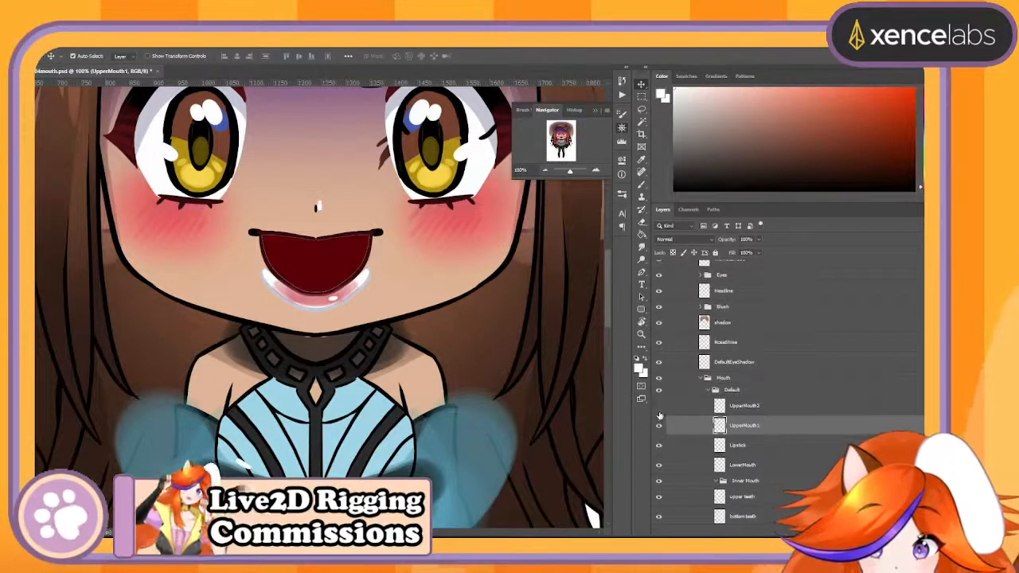
Step: Switch to Photoshop and toggle the visibility of UpperMouth2 and UpperMouth1 to compare the two mouth layers
click(658, 406)
click(658, 425)
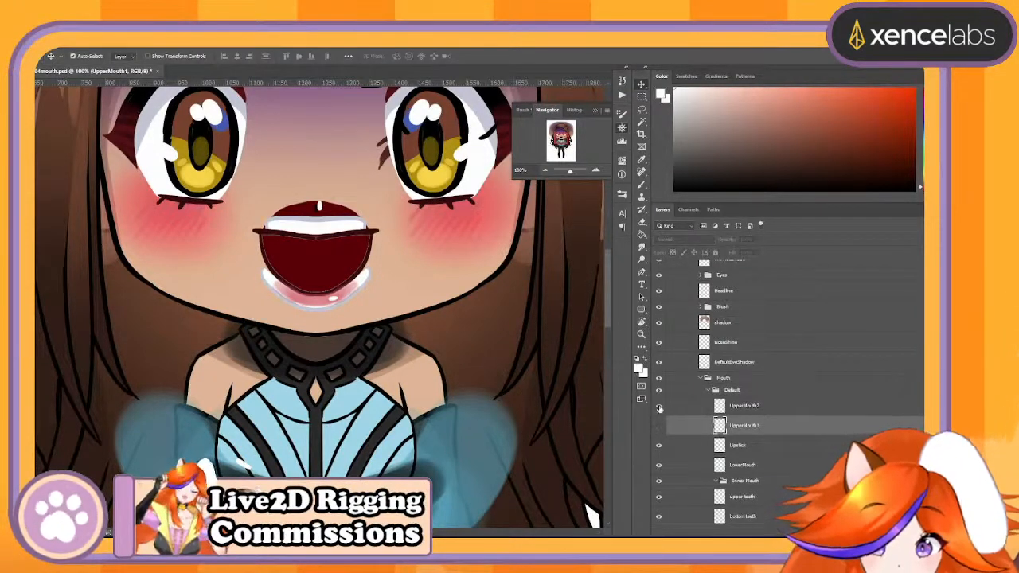
click(659, 406)
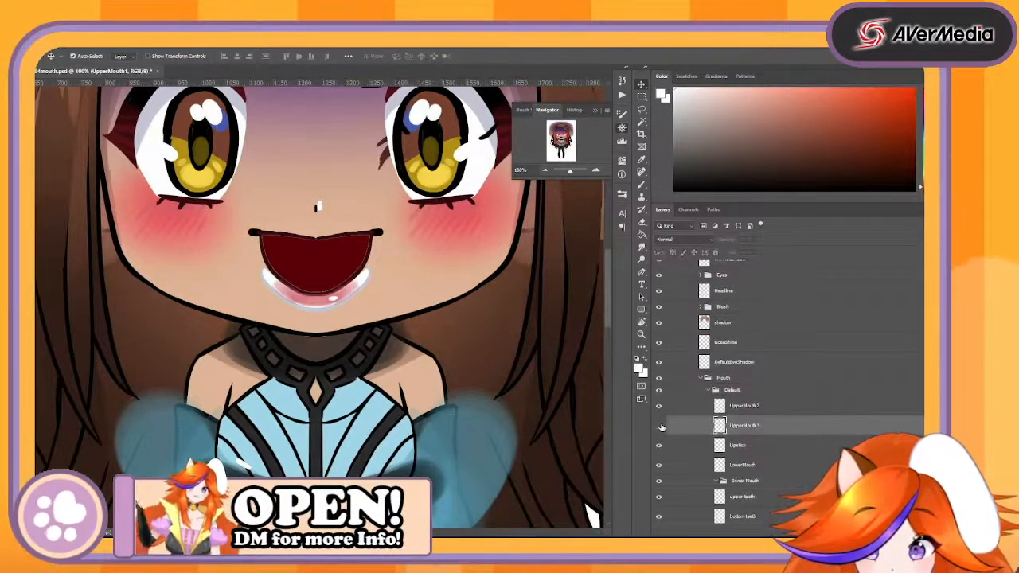
click(659, 407)
click(659, 424)
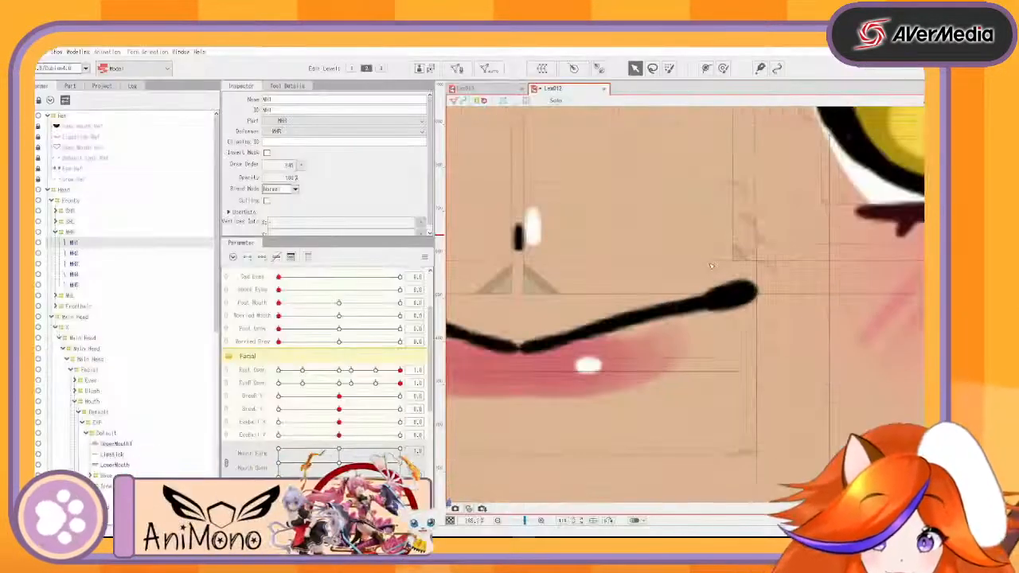
Step: Back in Live2D Cubism, select UpperMouth1, examine its open-mouth shape and its place among the parts, and return Mouth Form to 1.0
click(665, 299)
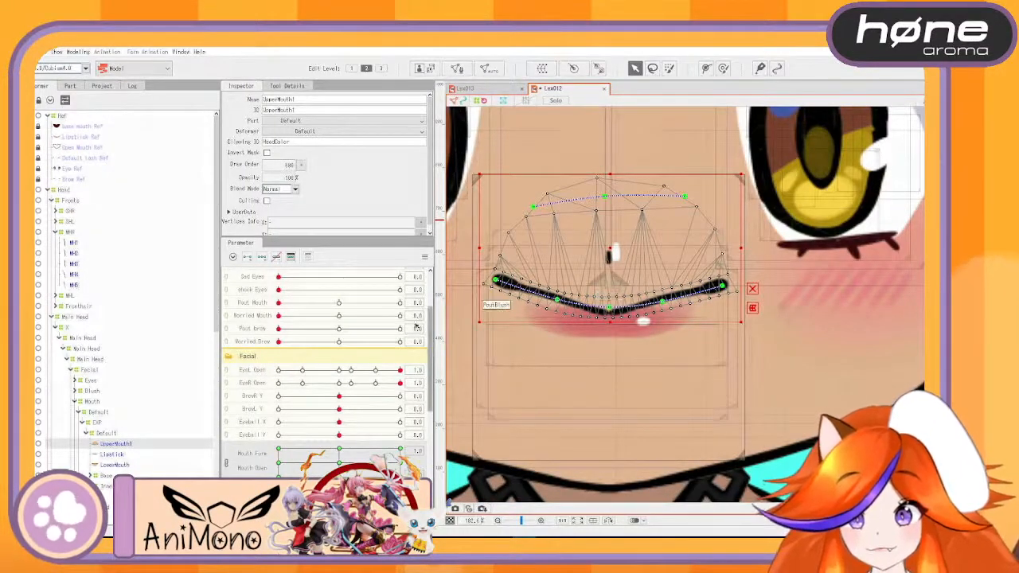
drag(399, 451, 375, 447)
click(73, 87)
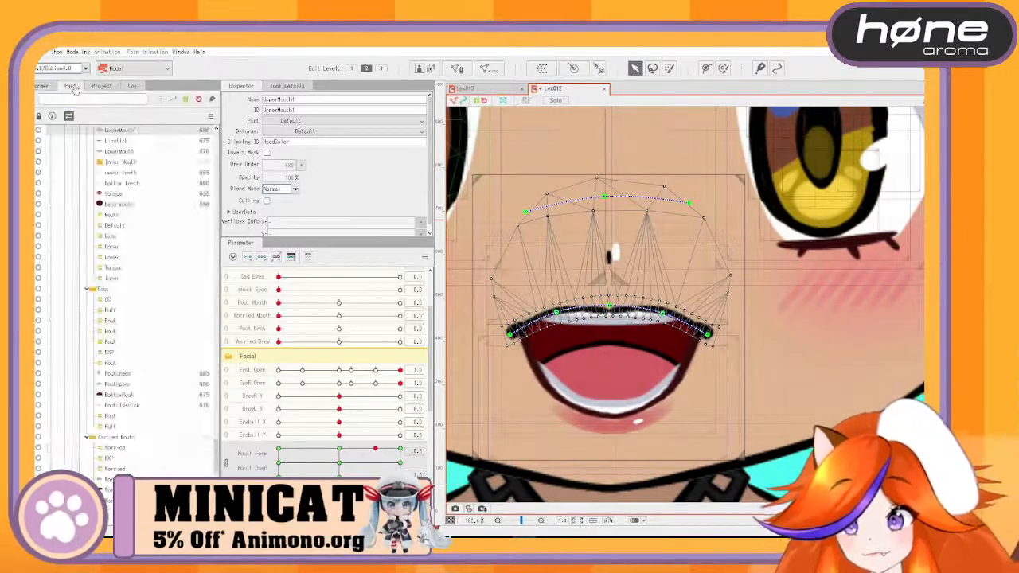
scroll(134, 171, up, 1)
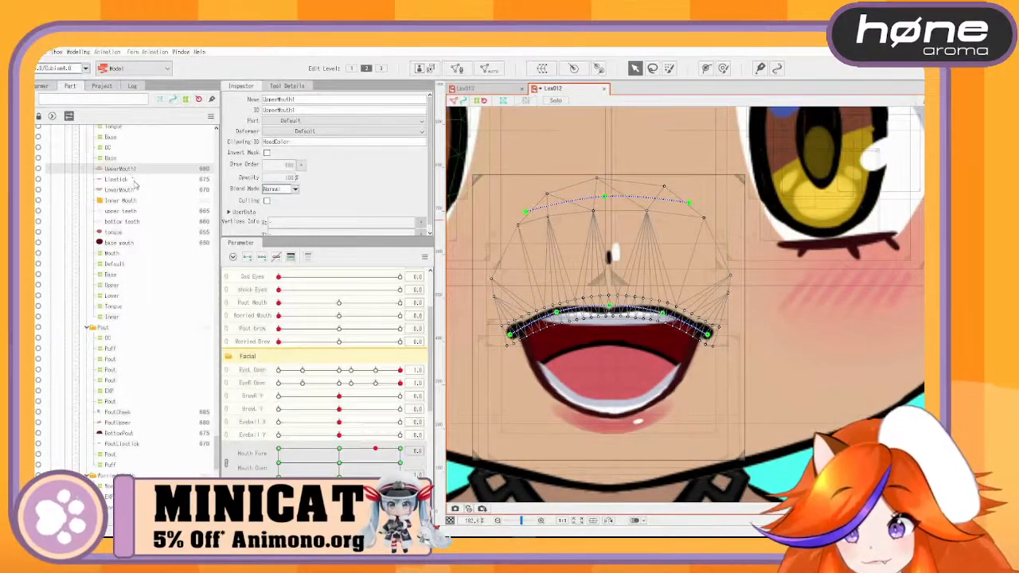
scroll(151, 230, up, 2)
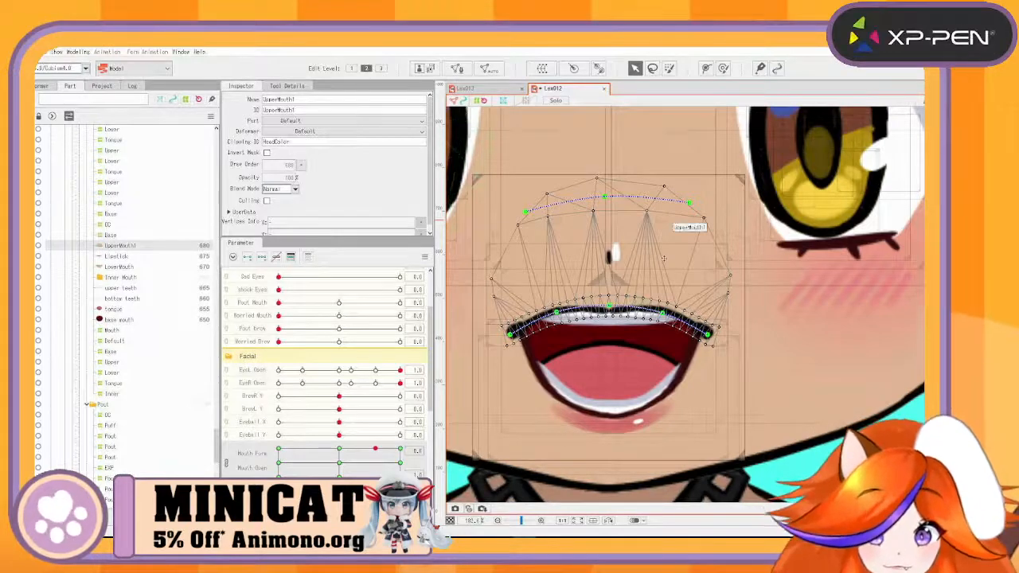
mouse_move(375, 449)
mouse_down()
mouse_move(387, 478)
mouse_move(400, 469)
mouse_move(280, 478)
mouse_move(400, 477)
mouse_up()
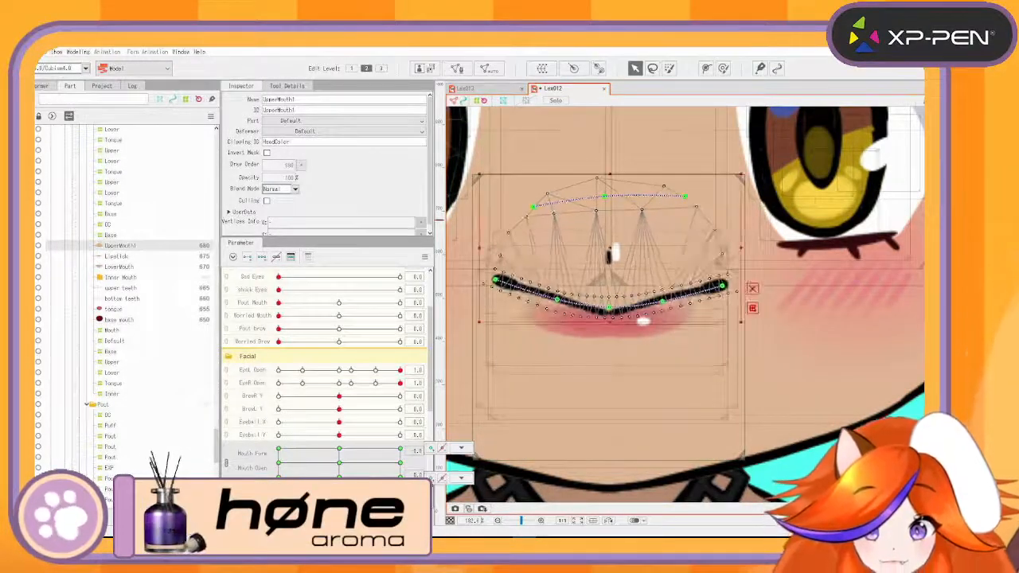
click(460, 449)
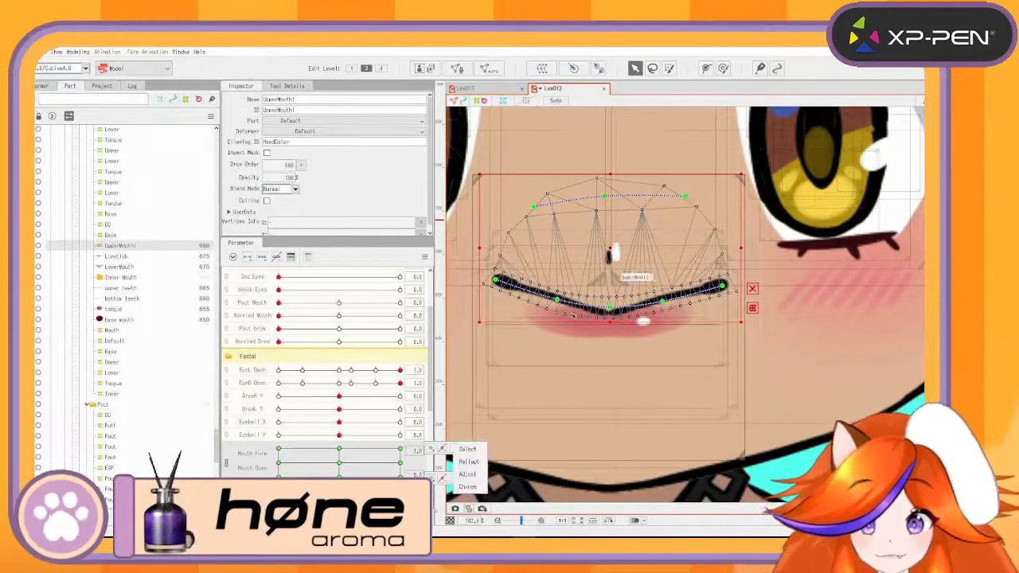
click(561, 329)
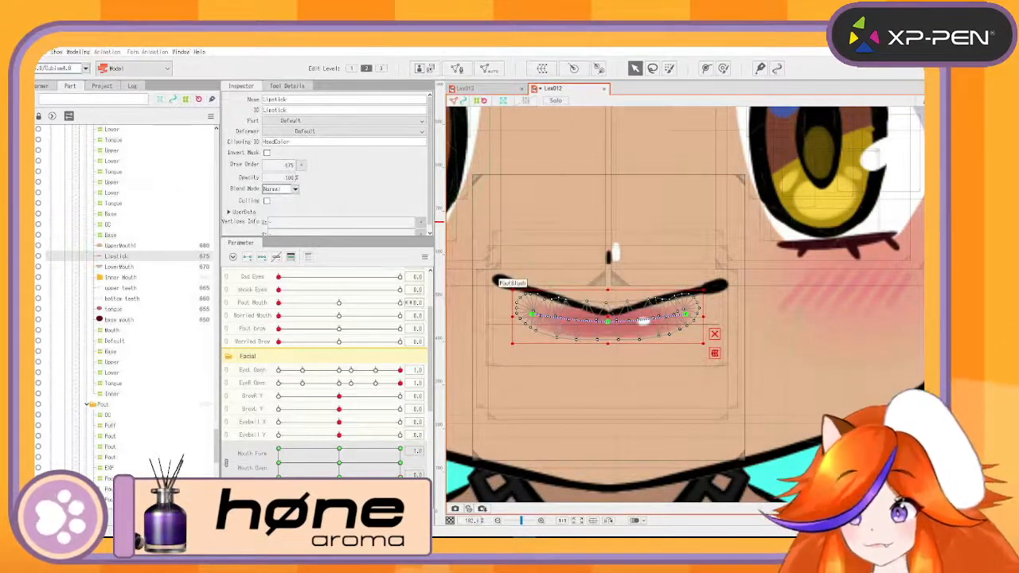
click(57, 52)
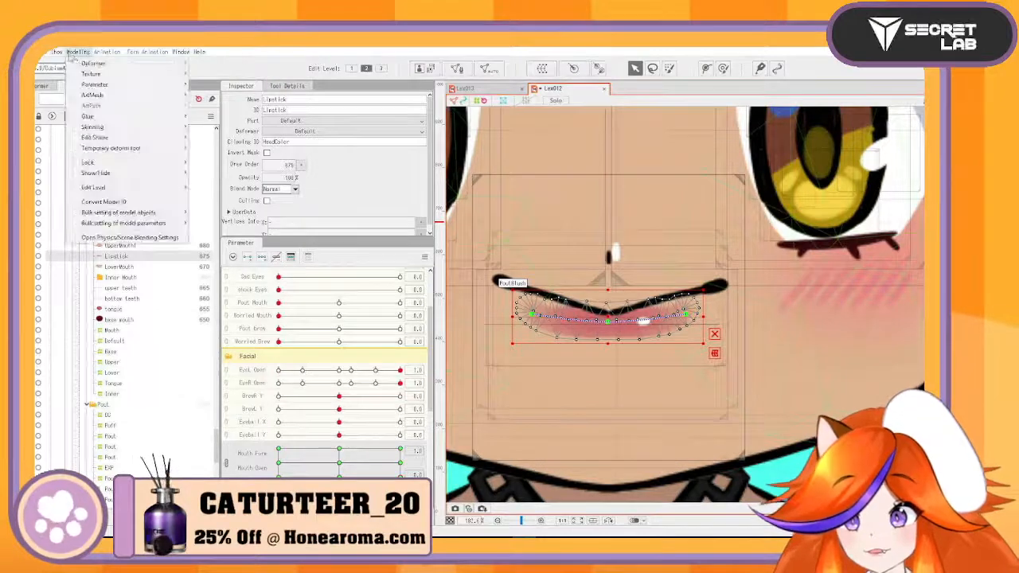
click(78, 52)
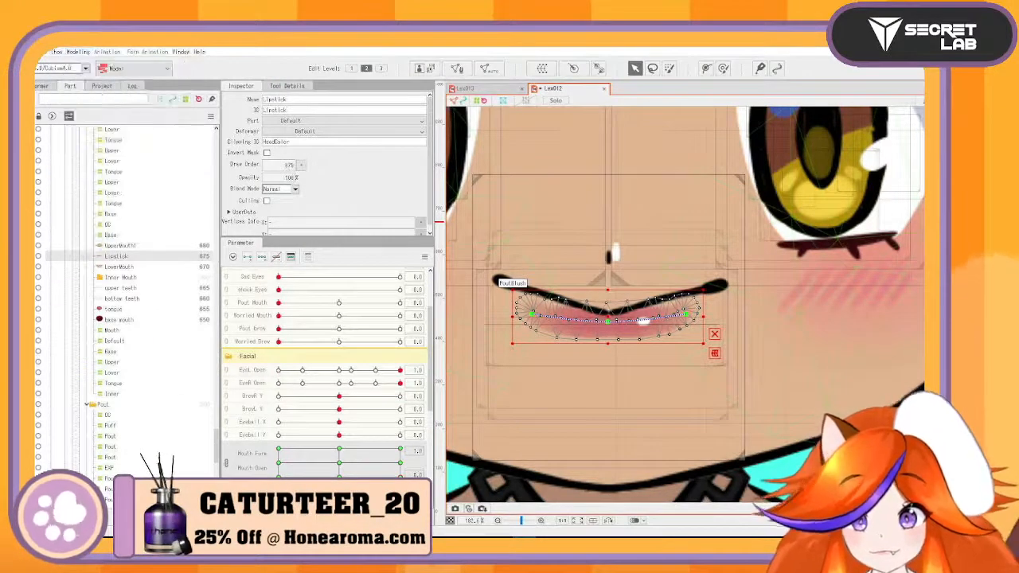
Step: Reselect the UpperMouth1 mesh in Lex012 and switch to the Lex013 model
click(557, 290)
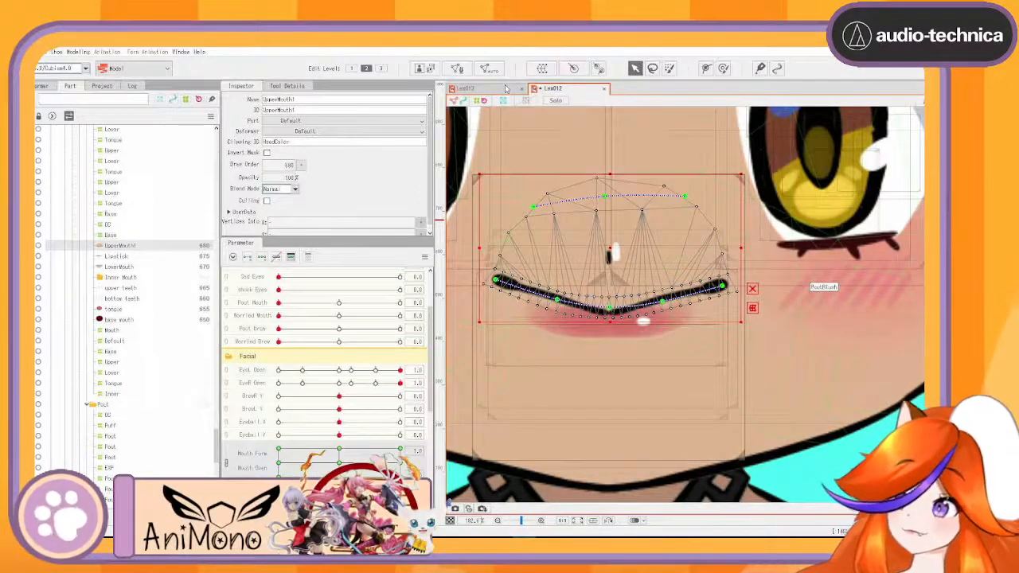
click(505, 87)
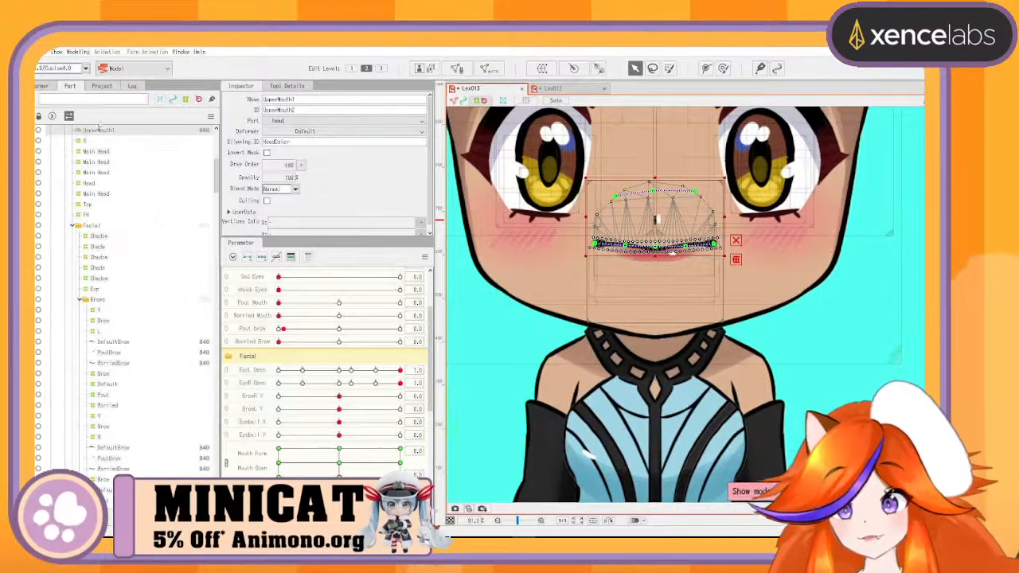
Step: Find the two UpperMouth1 meshes among the default mouth's deformers and rename the one with ID UpperMouth2 to UpperMouthOP
click(43, 87)
scroll(102, 389, down, 3)
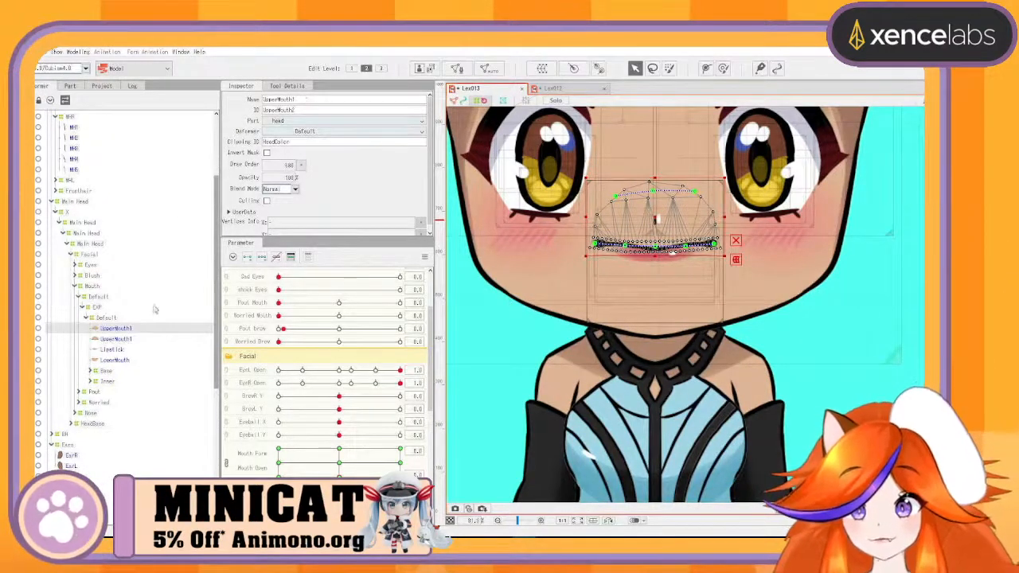
click(119, 339)
click(128, 330)
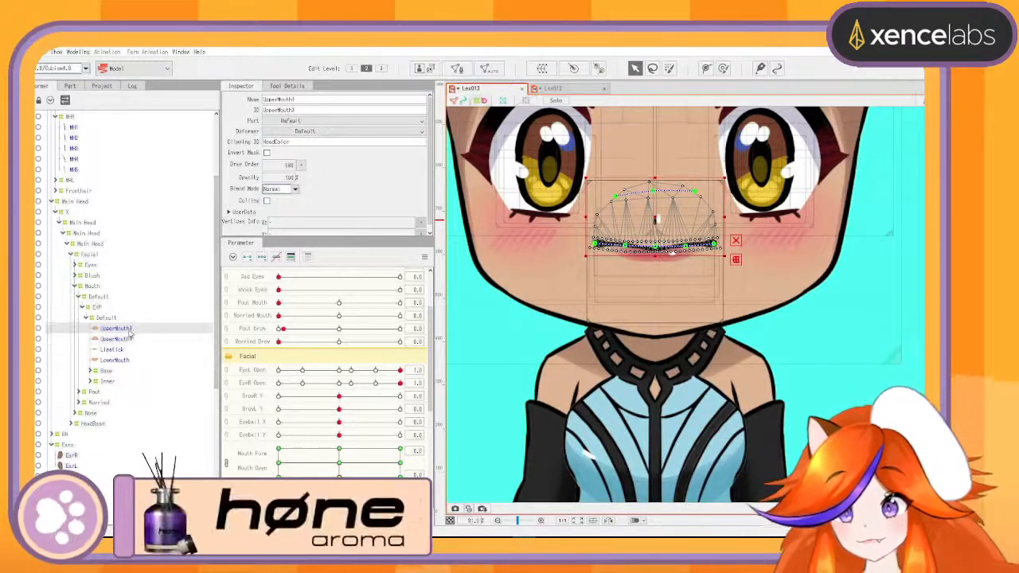
click(127, 342)
click(125, 332)
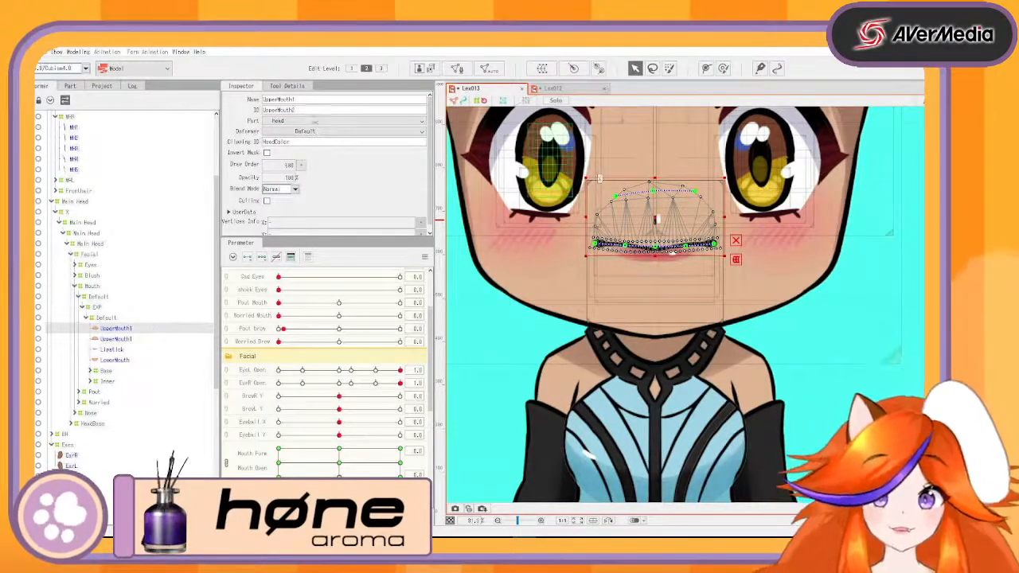
click(317, 99)
key(BackSpace)
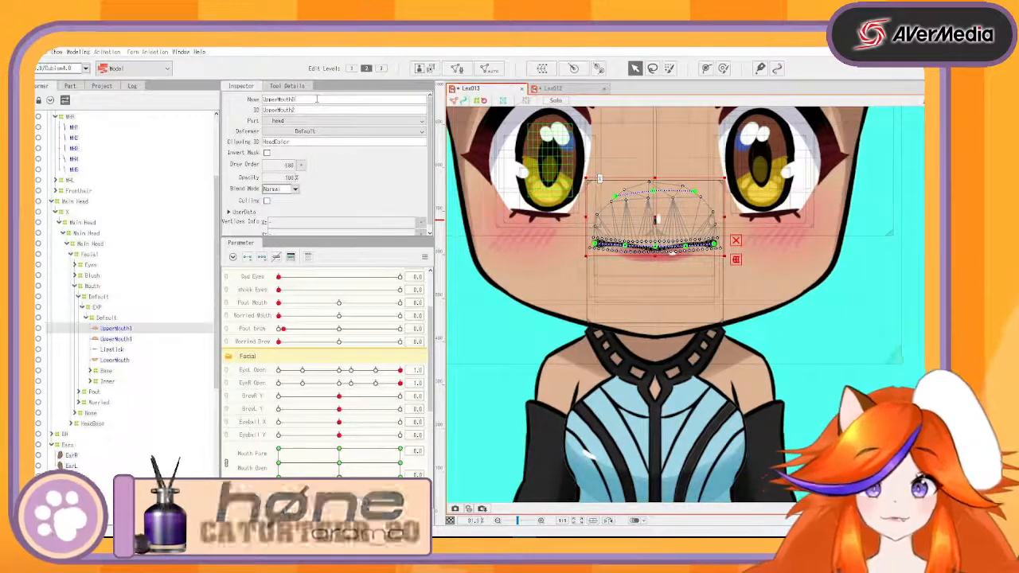
text(0)
key(Return)
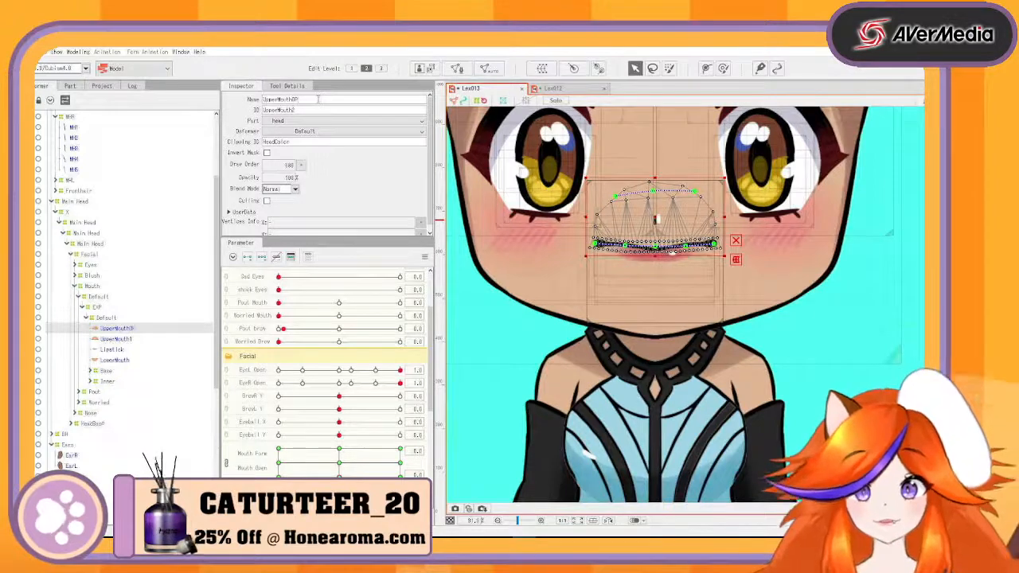
Step: Create a warp deformer named Open as the parent of UpperMouthOP, with 2 × 2 Bezier divisions
ctrl+click(121, 339)
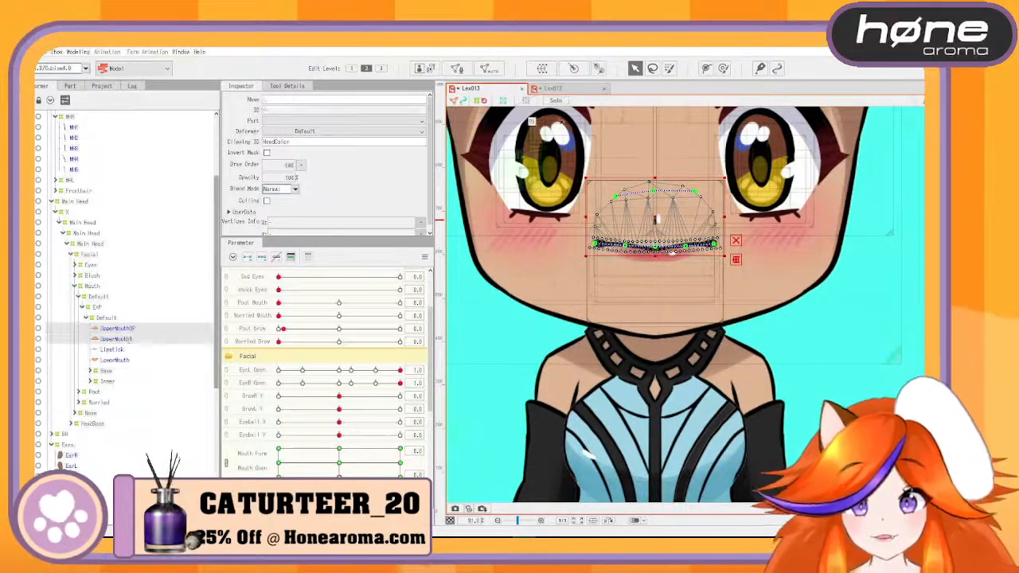
click(541, 68)
drag(253, 112, 83, 79)
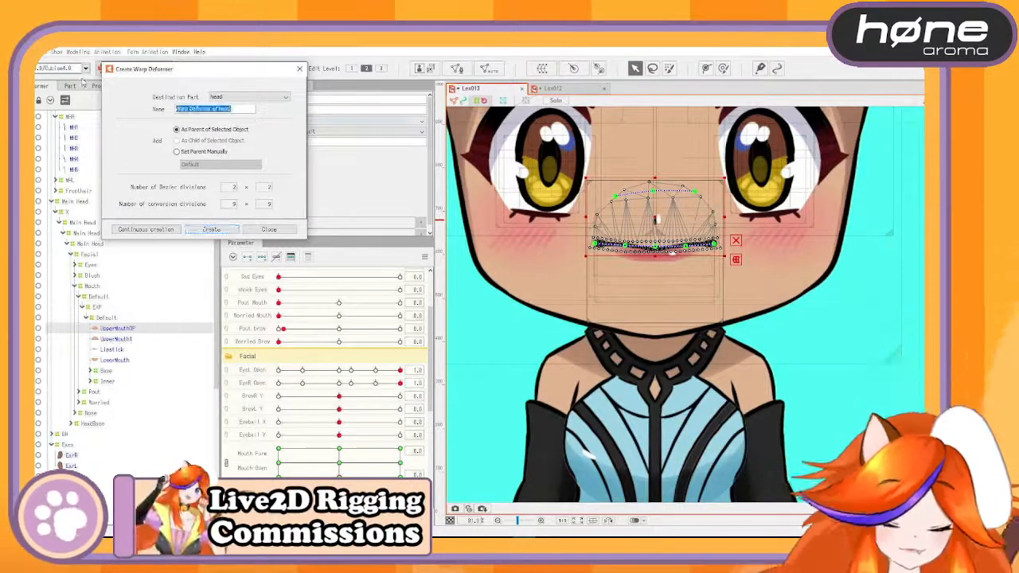
text(Open)
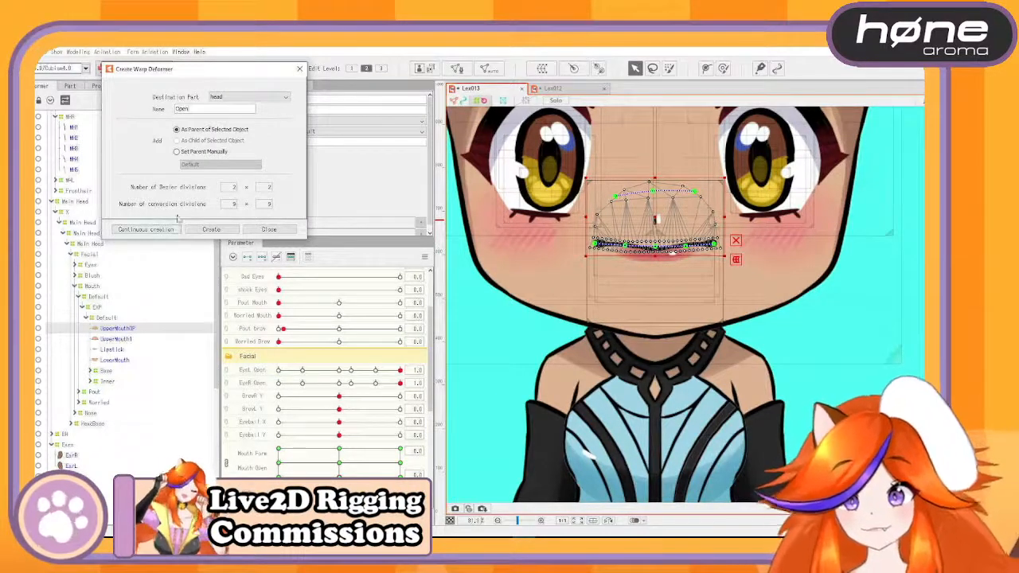
click(148, 229)
Step: Create a warp deformer named Close as the parent of the UpperMouth1 mesh and finish creating deformers
click(126, 329)
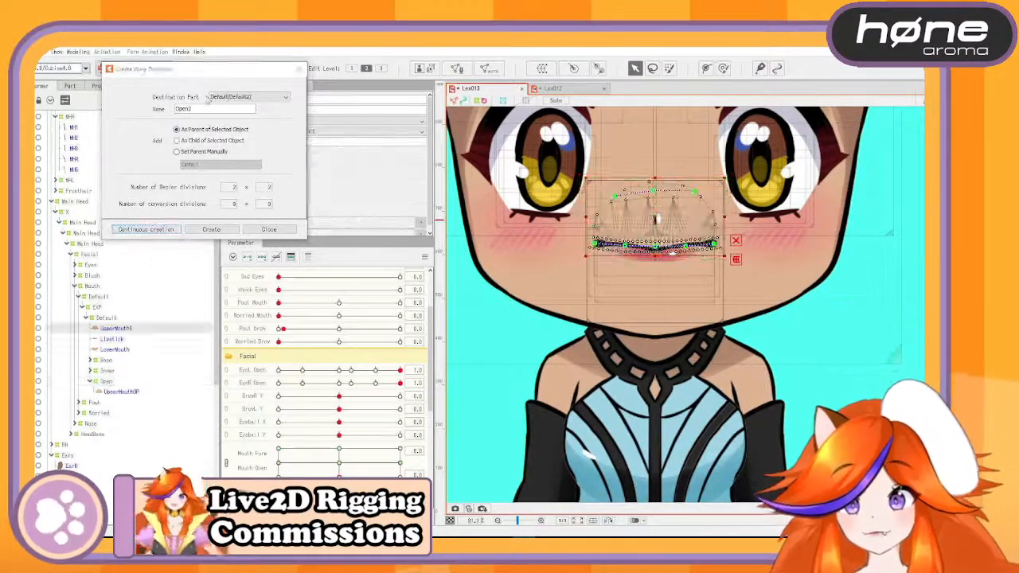
text(Close)
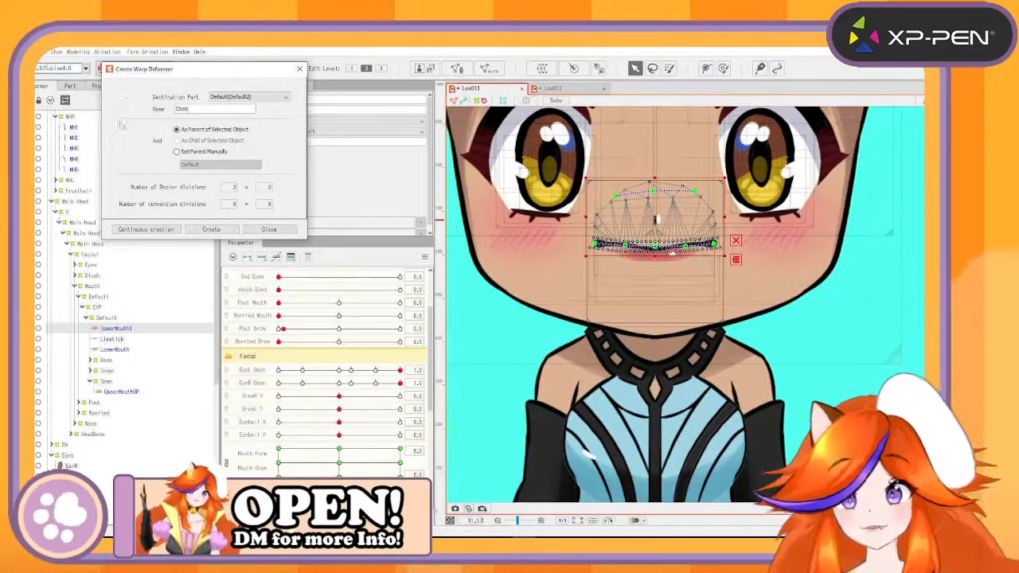
click(146, 229)
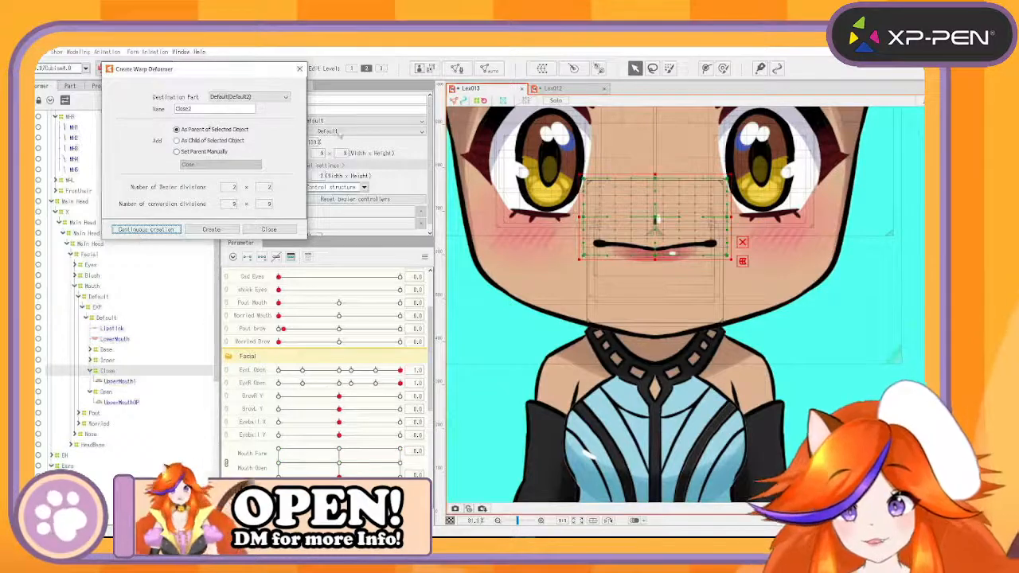
click(300, 68)
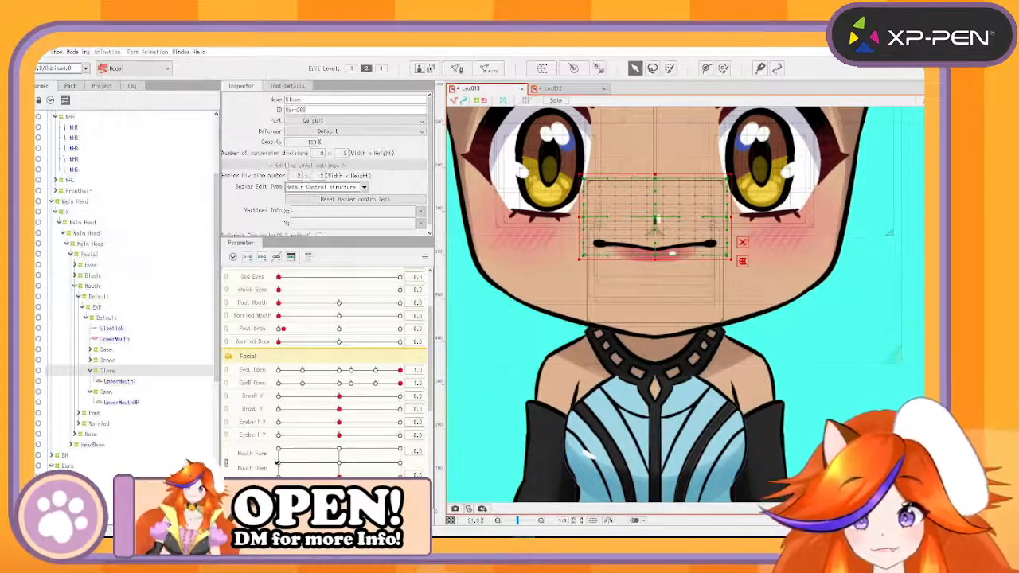
Step: Add three Mouth Open keys to the Open and Close deformers, and set Open's opacity to 0% at Mouth Open 0.0
scroll(276, 462, down, 2)
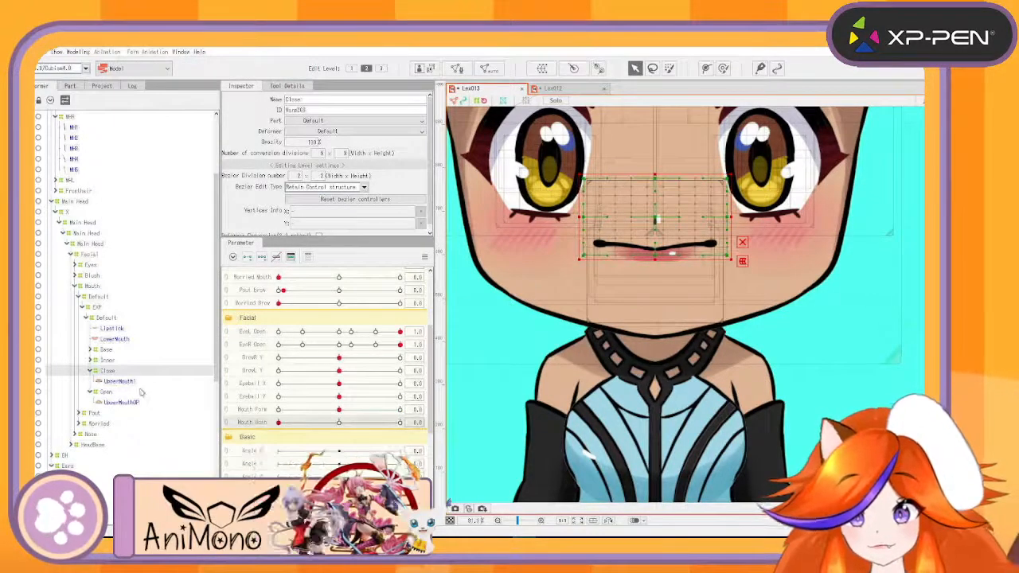
ctrl+click(97, 392)
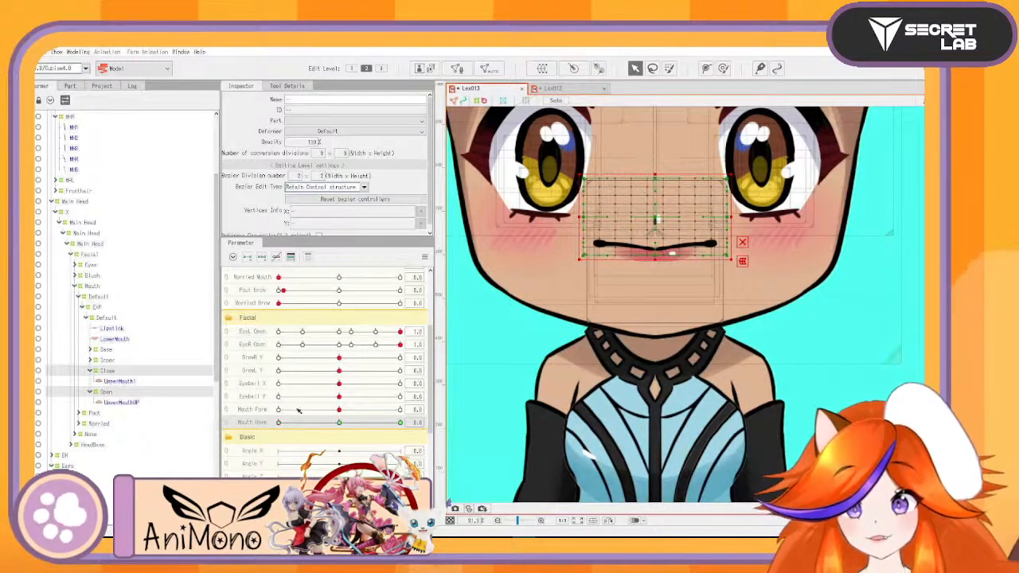
click(118, 392)
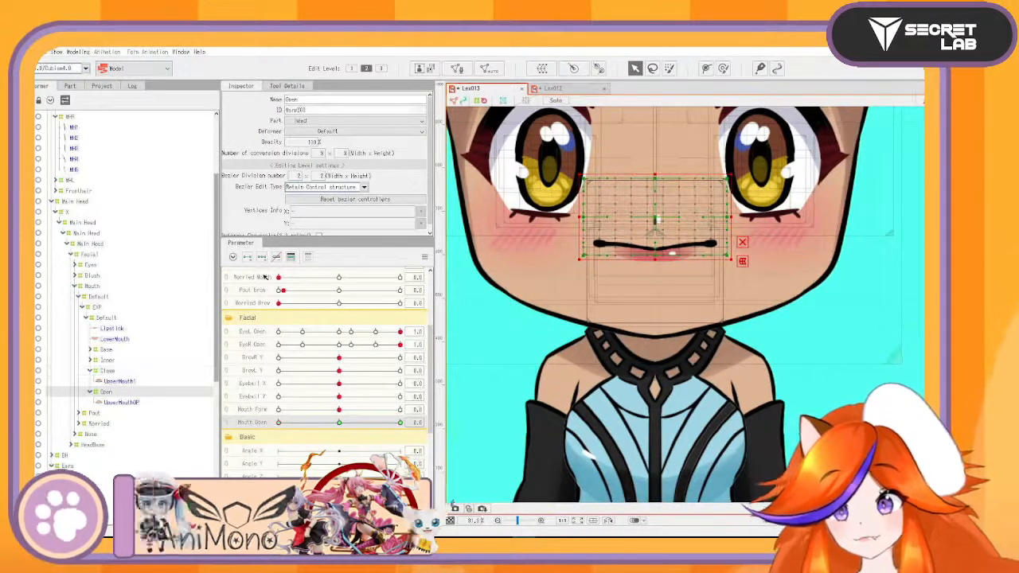
click(256, 421)
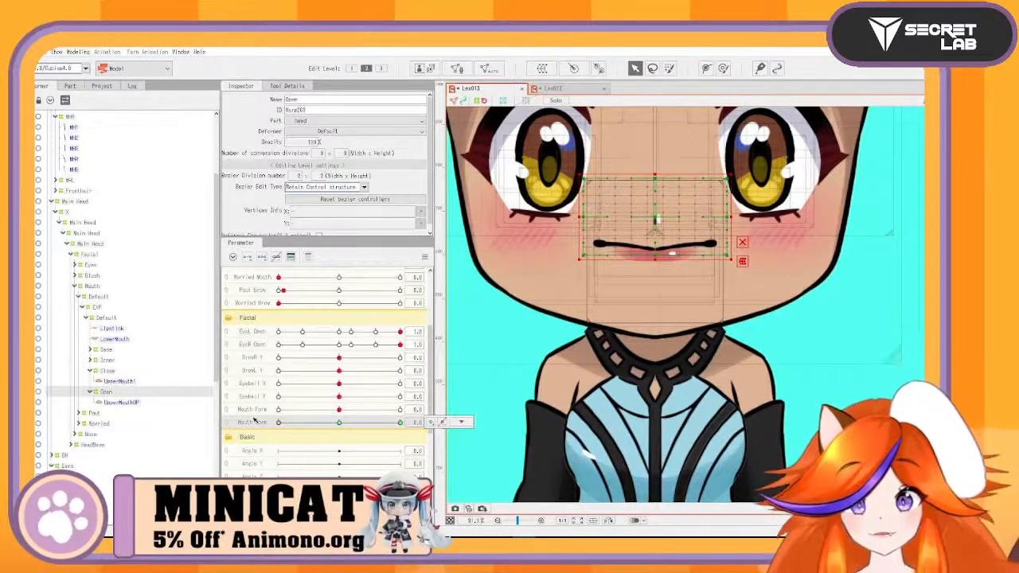
double_click(306, 142)
text(0)
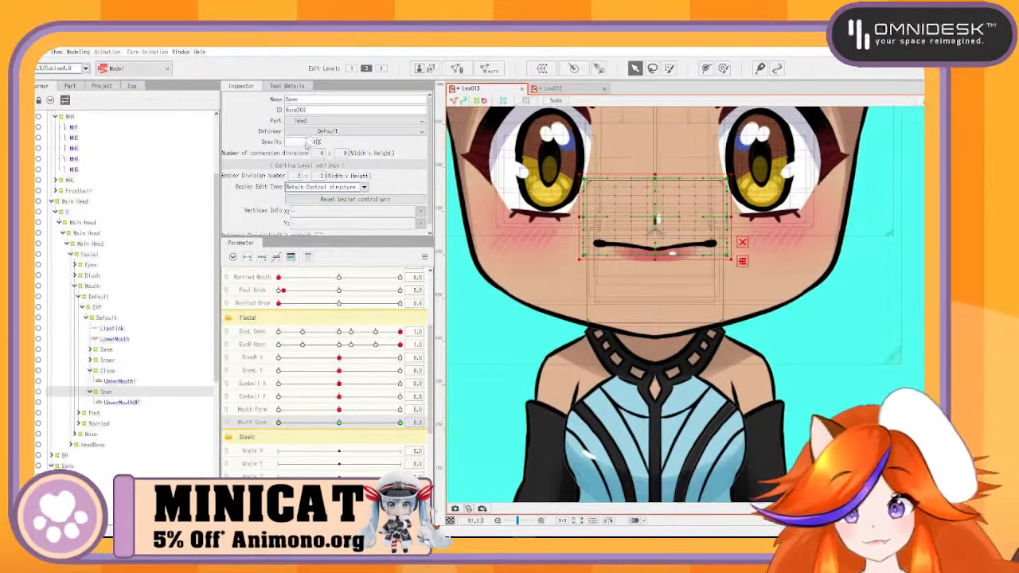
Step: Set the Close deformer's opacity to 0% at Mouth Open 1.0 and sweep Mouth Open to check the swap
click(124, 382)
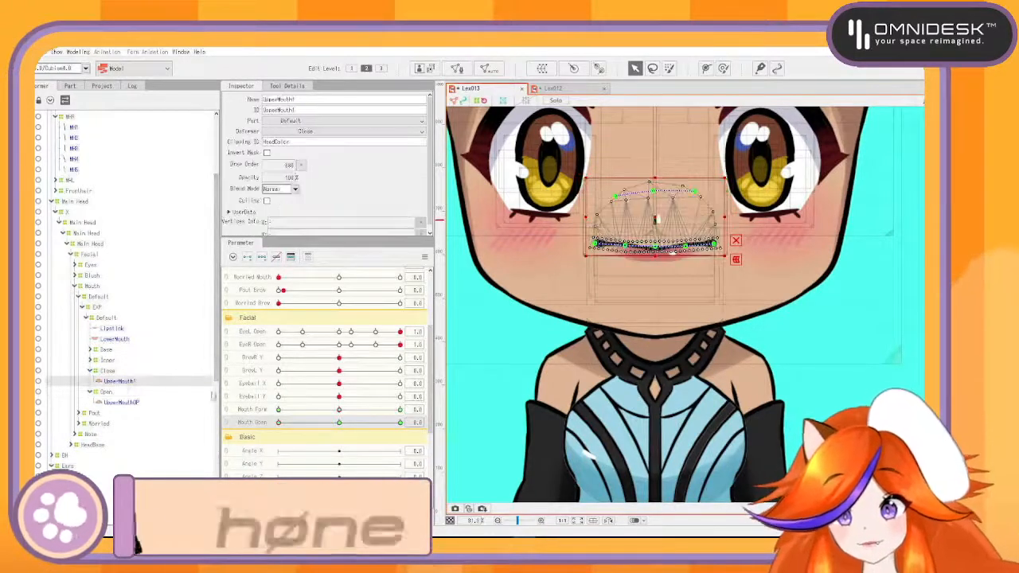
click(118, 371)
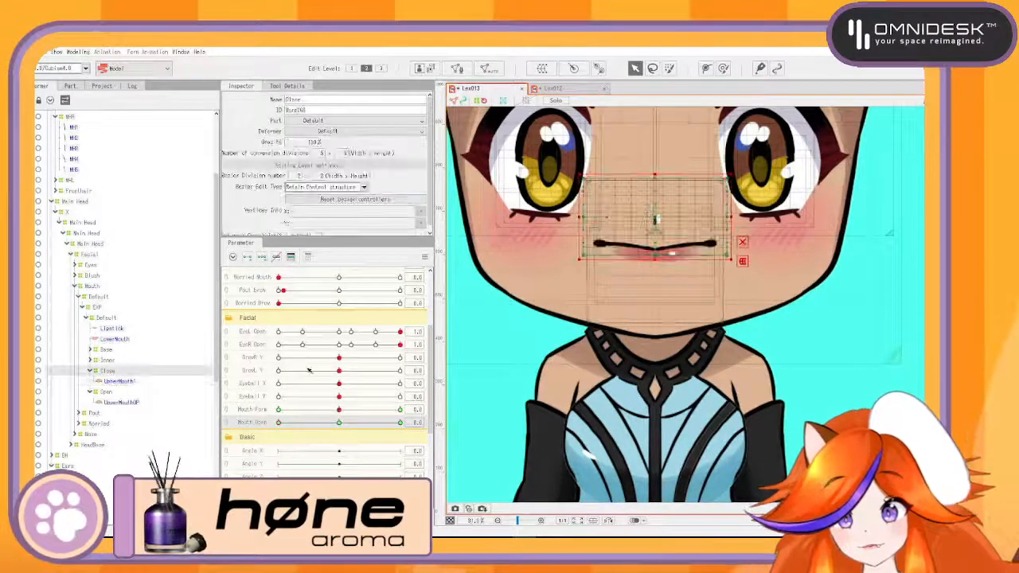
click(397, 423)
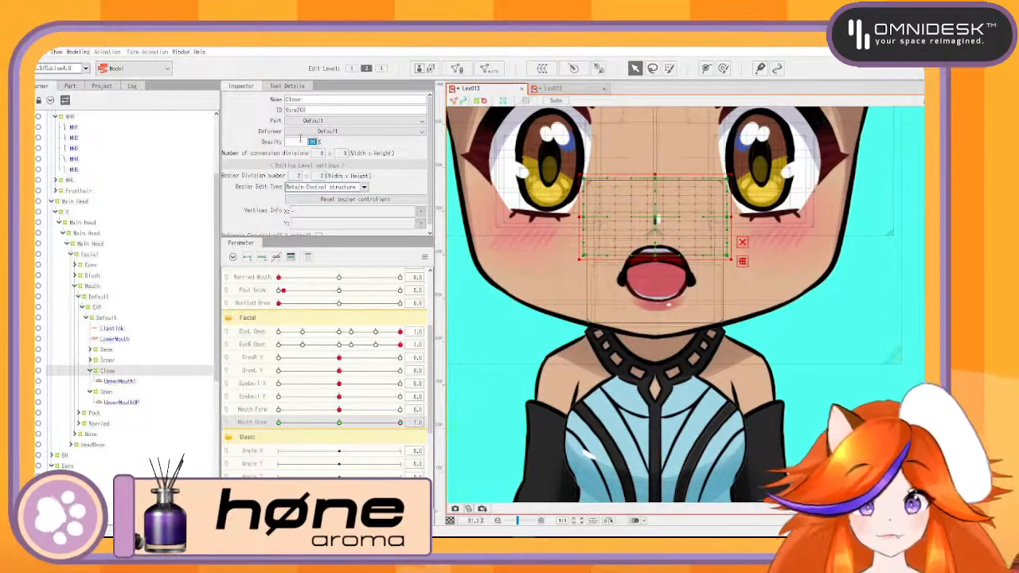
click(278, 422)
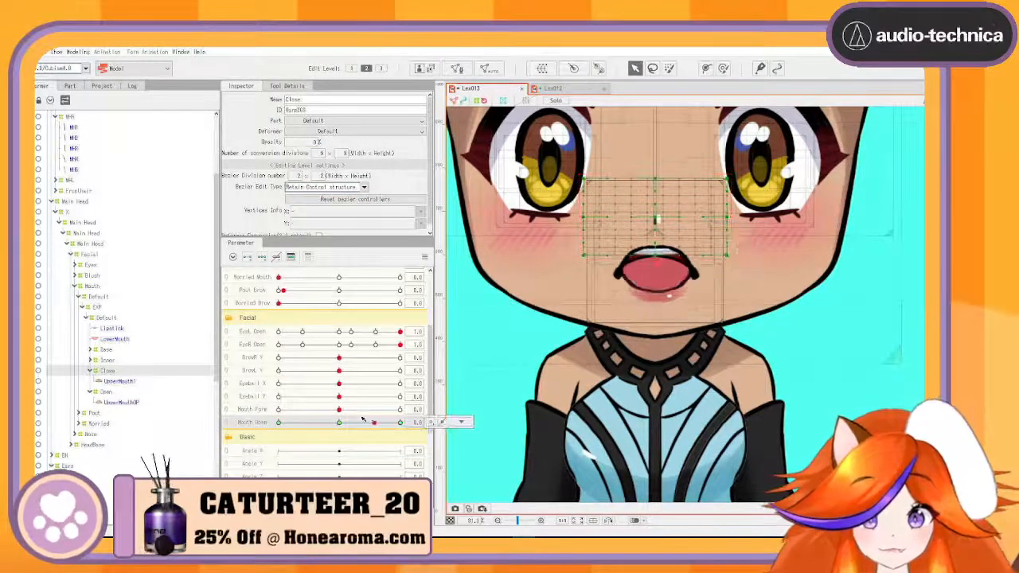
drag(271, 416, 526, 387)
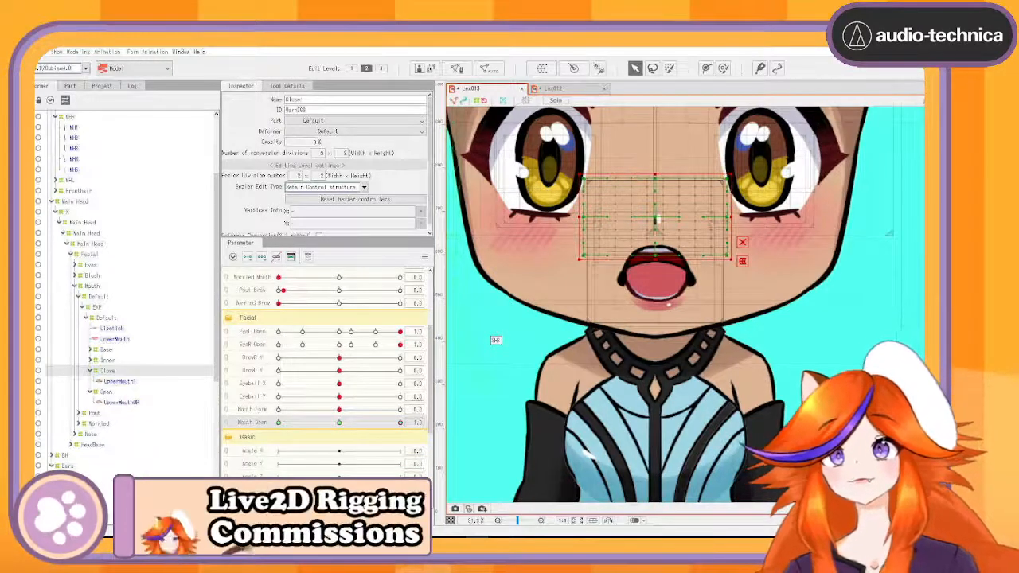
Step: Close the Lex012 model without saving its changes
click(572, 89)
click(605, 89)
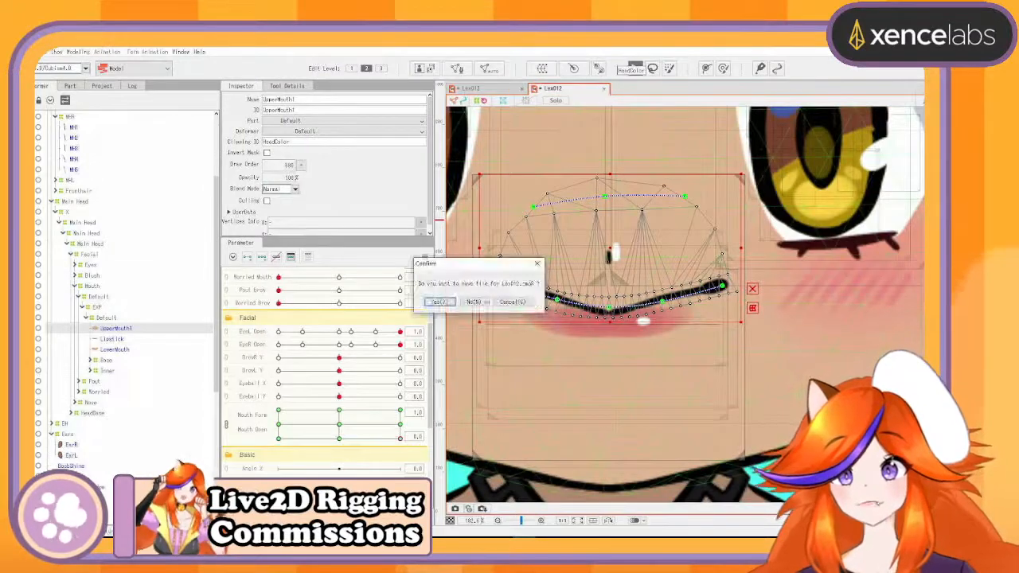
click(475, 303)
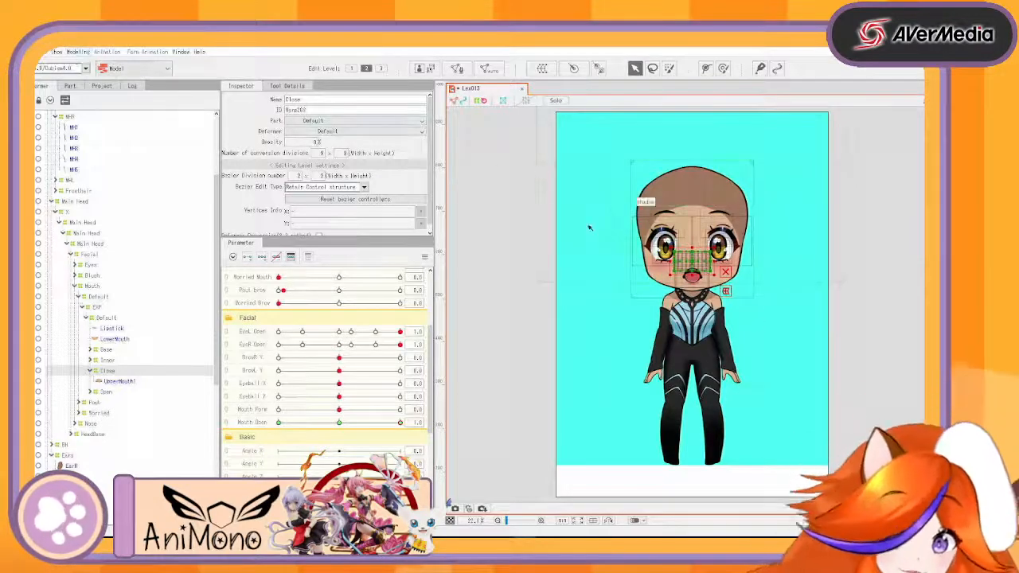
Step: Select the Lipstick mesh and raise both ends of its deform path to follow the smile at Mouth Form 1.0 and Mouth Open 0.0
scroll(637, 242, up, 5)
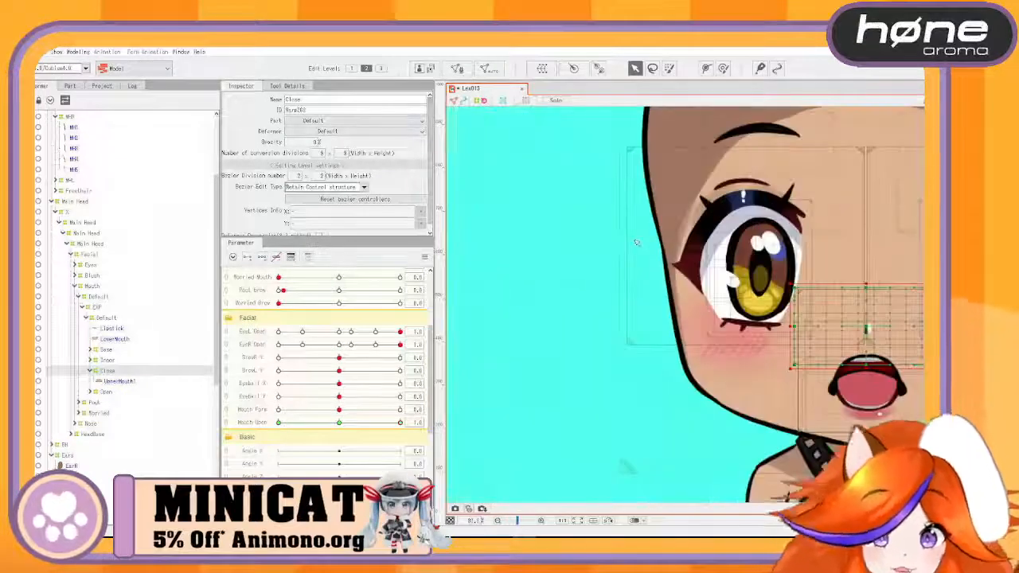
scroll(667, 206, down, 4)
scroll(654, 383, up, 6)
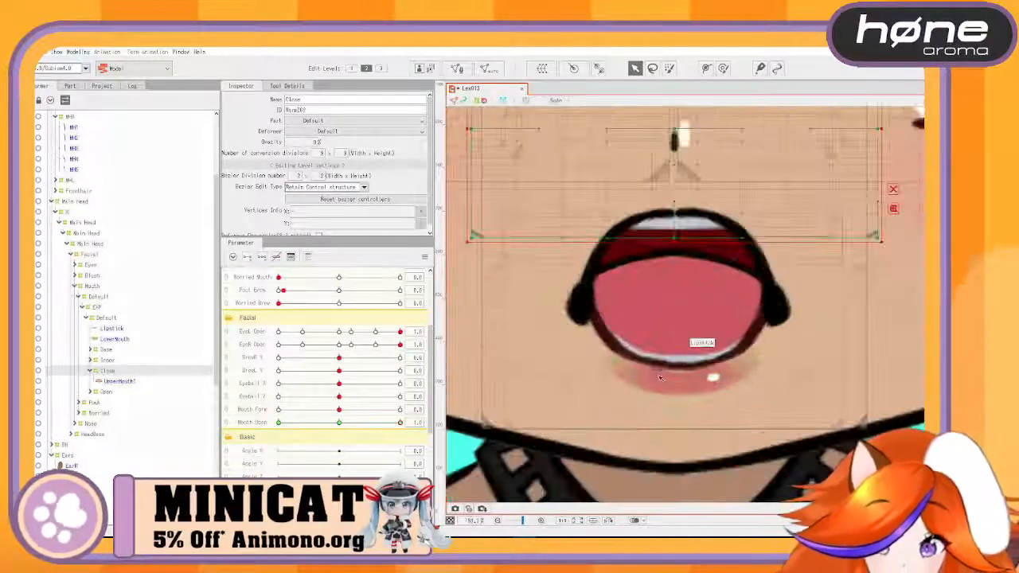
click(653, 383)
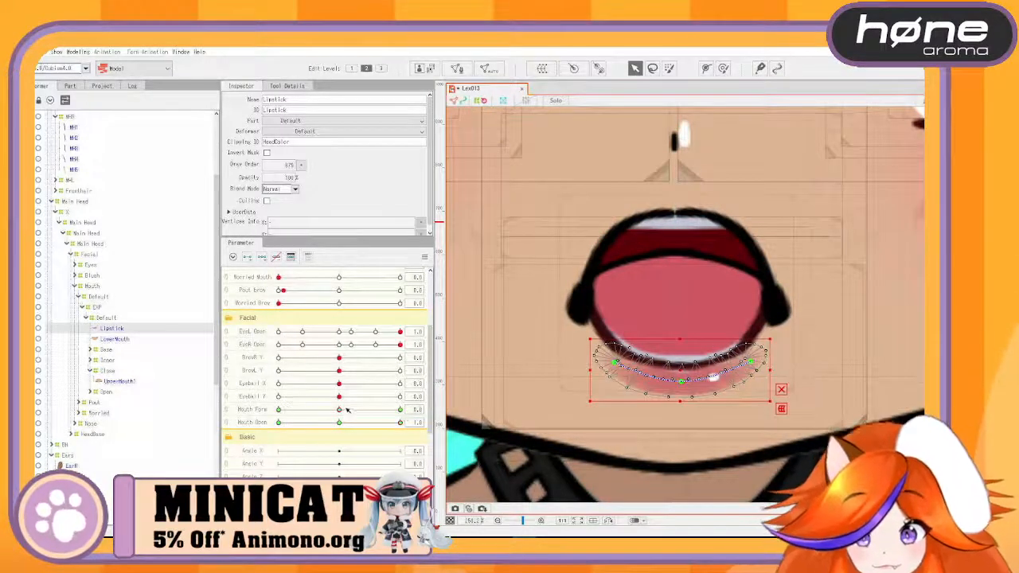
drag(339, 409, 451, 410)
click(460, 409)
click(341, 424)
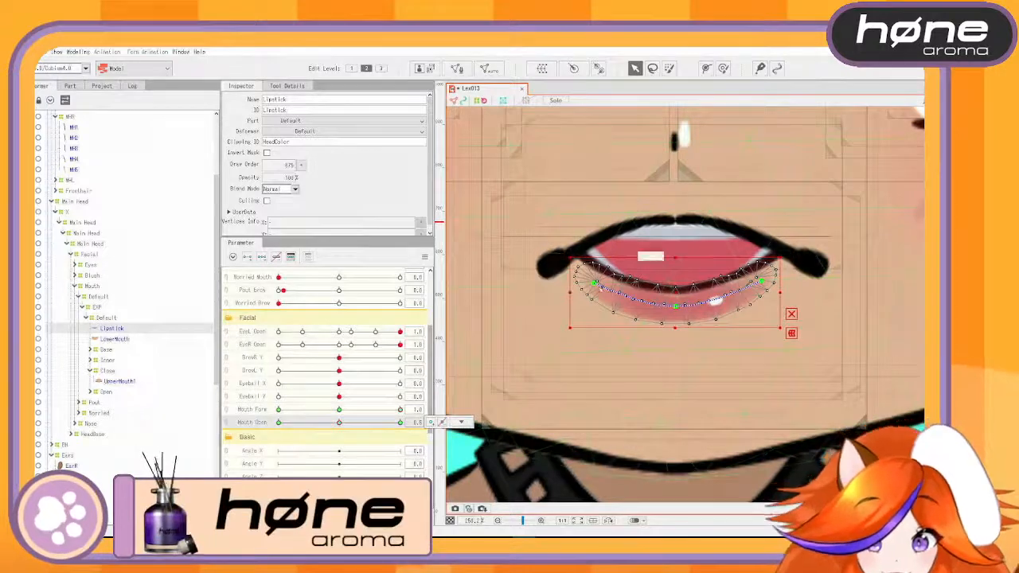
click(279, 422)
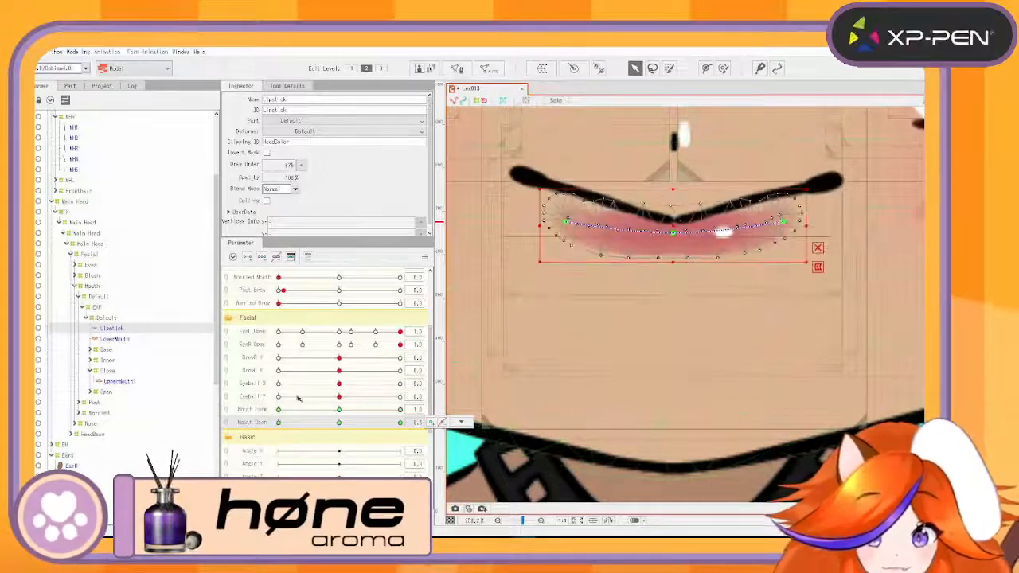
click(570, 212)
key(p)
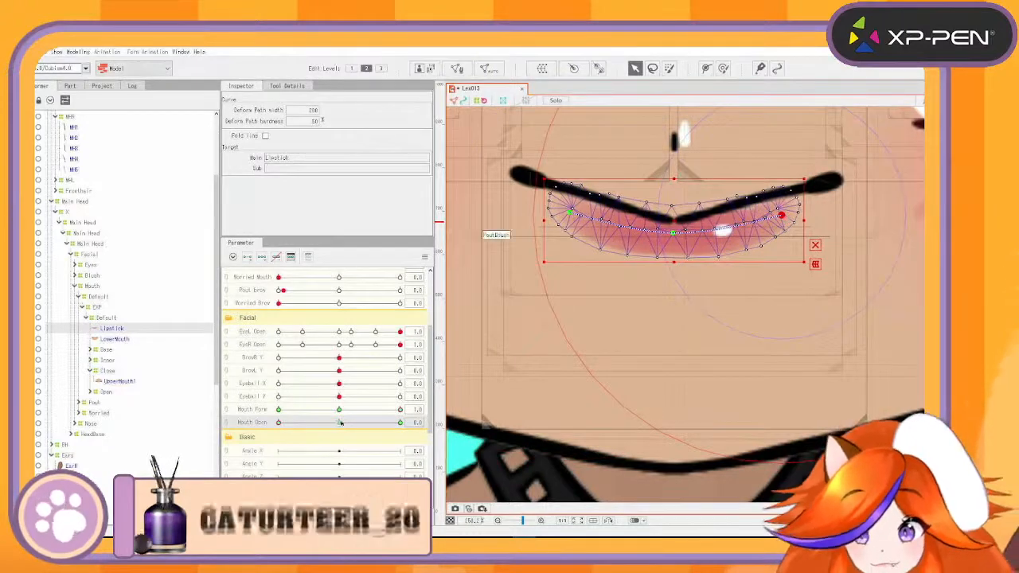
Step: At Mouth Form -1.0 with the mouth closed, move both ends of the Lipstick deform path down and inward to fit the frown
drag(400, 409, 213, 428)
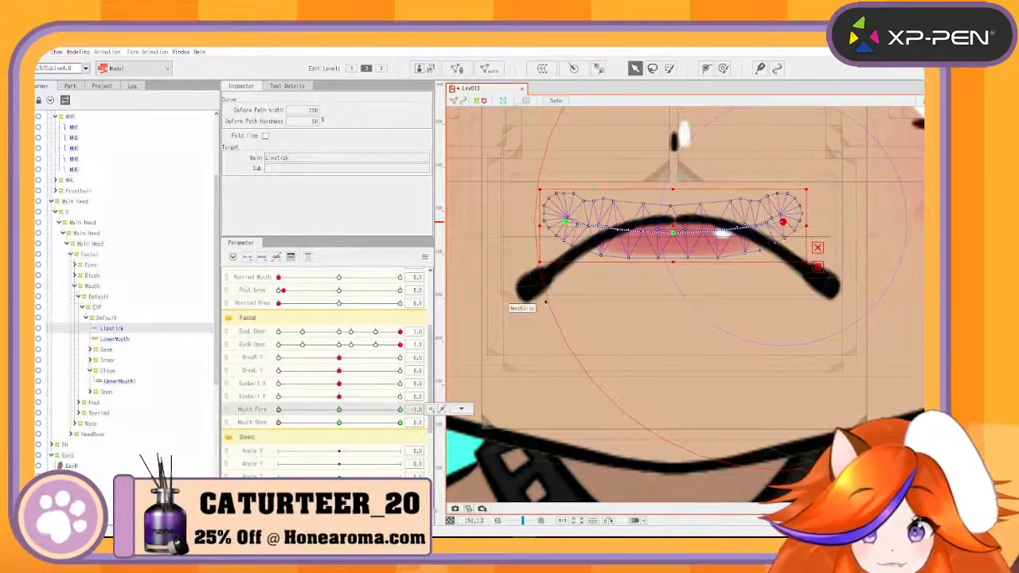
drag(563, 221, 603, 247)
drag(784, 221, 745, 250)
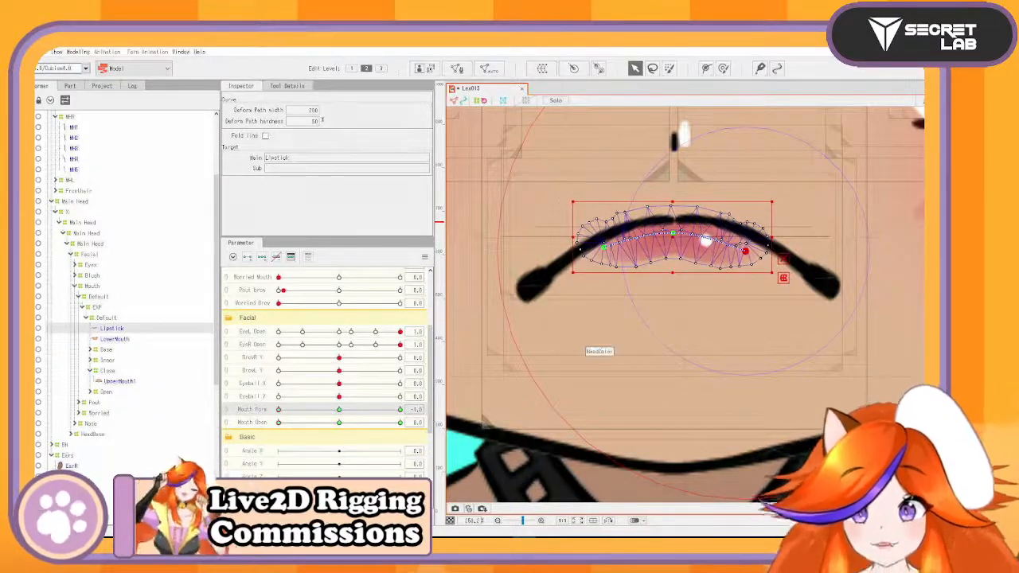
Step: Vary the mouth parameters up to Mouth Open 1.0 to check the lipstick on the whole face, and reset the parameters to their defaults
drag(299, 411, 412, 422)
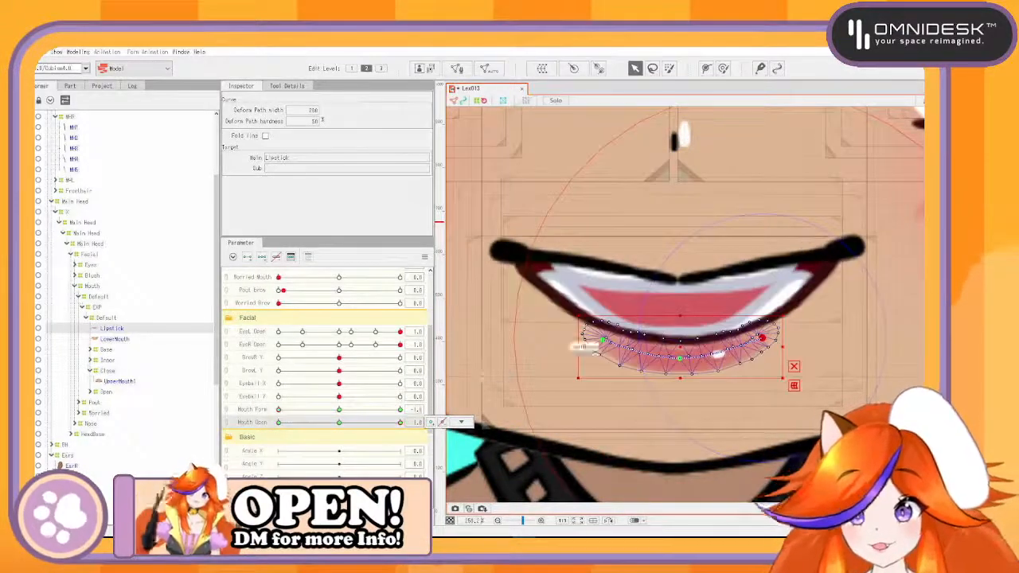
scroll(595, 348, down, 5)
scroll(595, 348, down, 3)
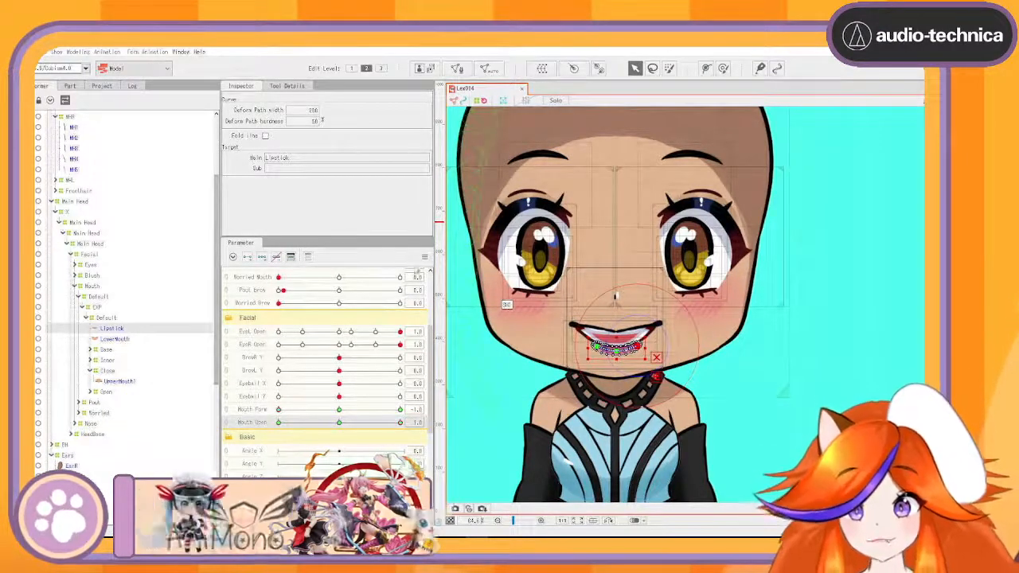
click(425, 257)
click(448, 256)
scroll(555, 358, down, 3)
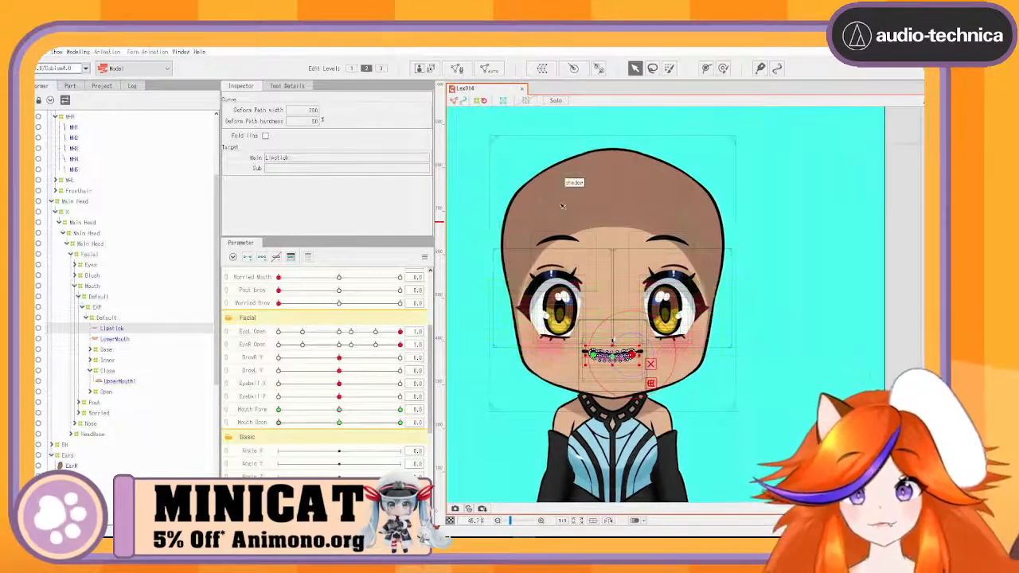
Step: Hide the dark shadow over the head by setting the opacity of its Shadow warp deformer to 0%
click(569, 176)
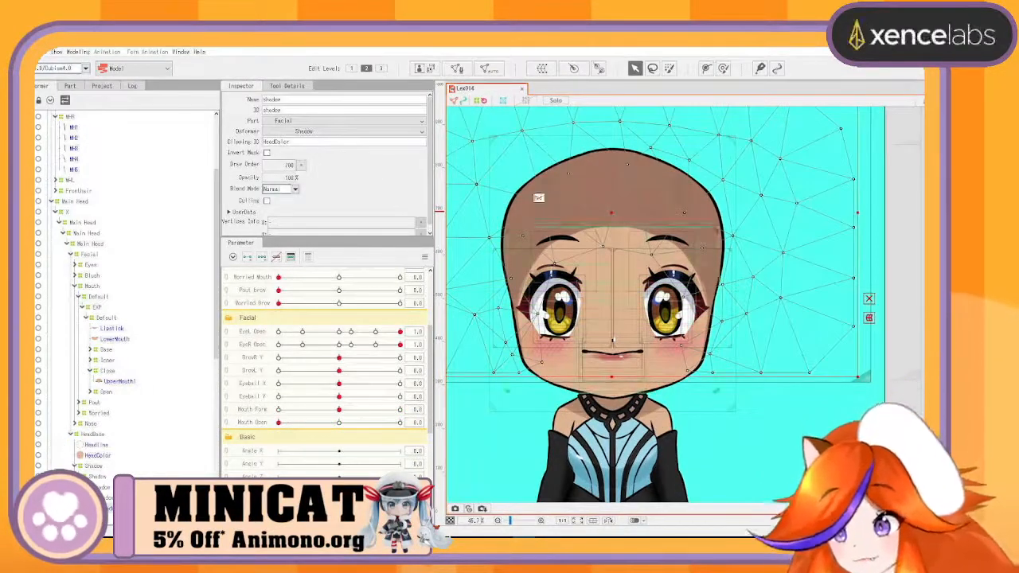
click(94, 466)
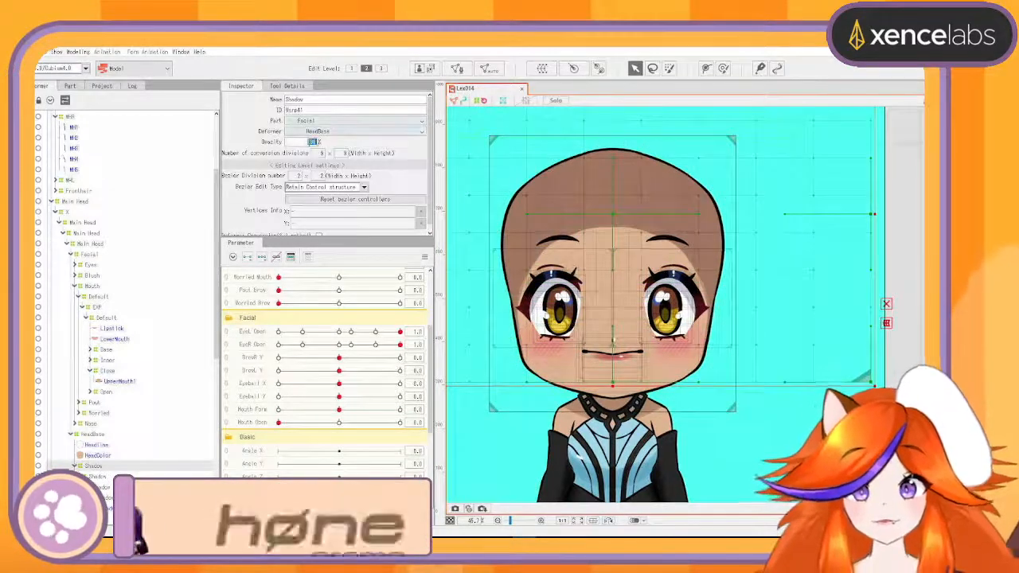
double_click(311, 142)
text(0)
key(Return)
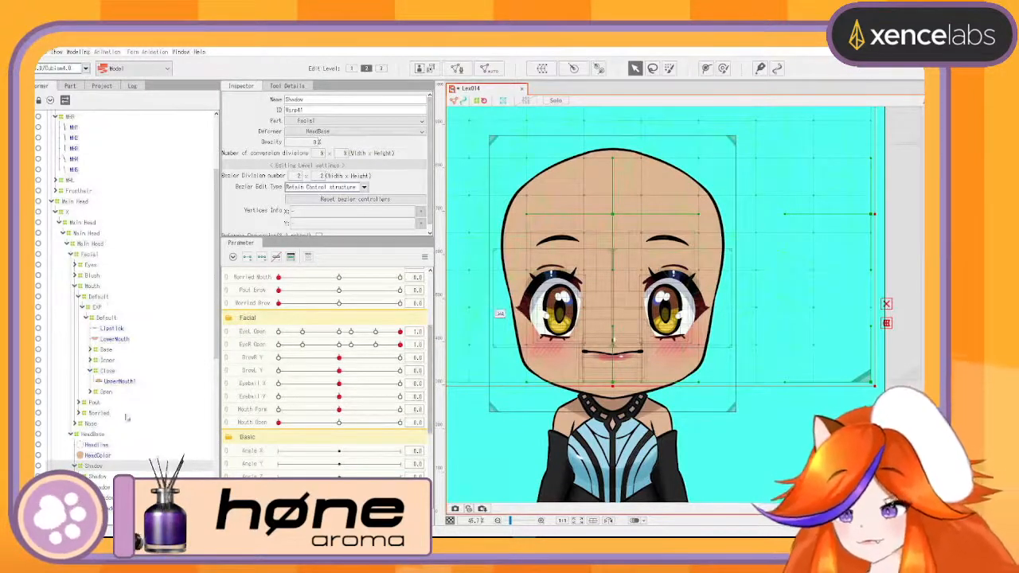
Step: Add three Angle X keys to the X warp deformer of the Main Head group
click(67, 213)
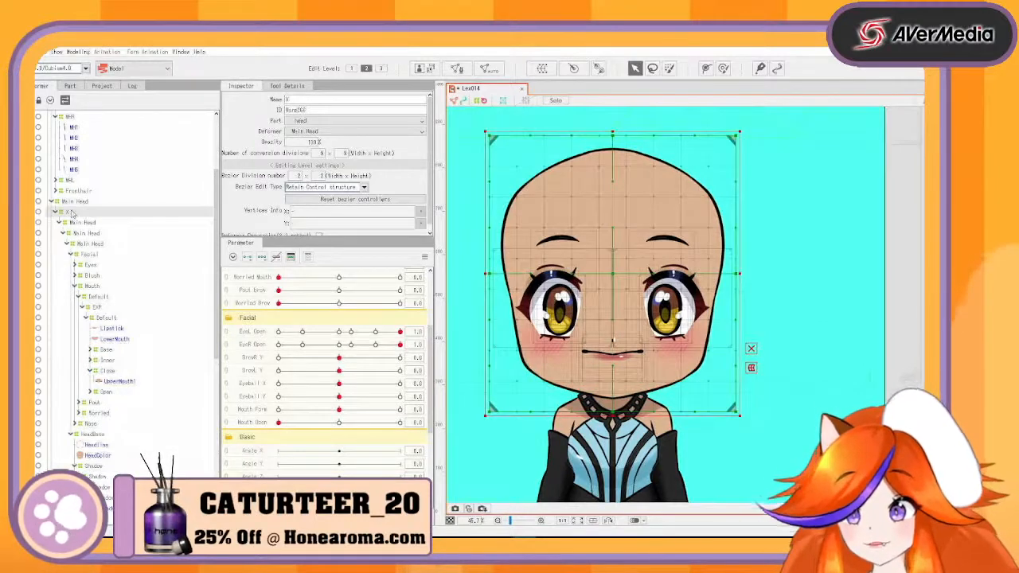
scroll(278, 400, down, 3)
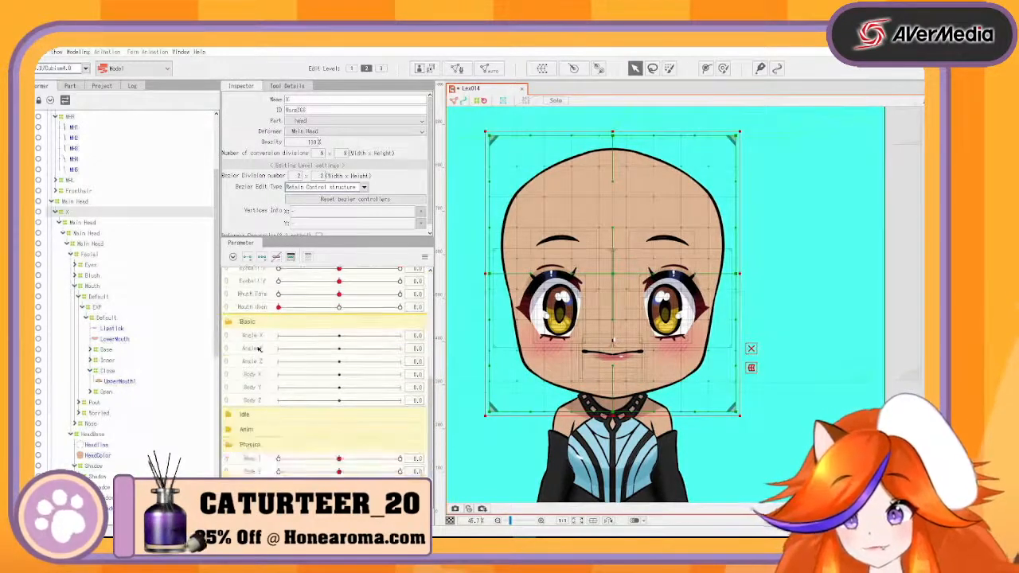
click(256, 338)
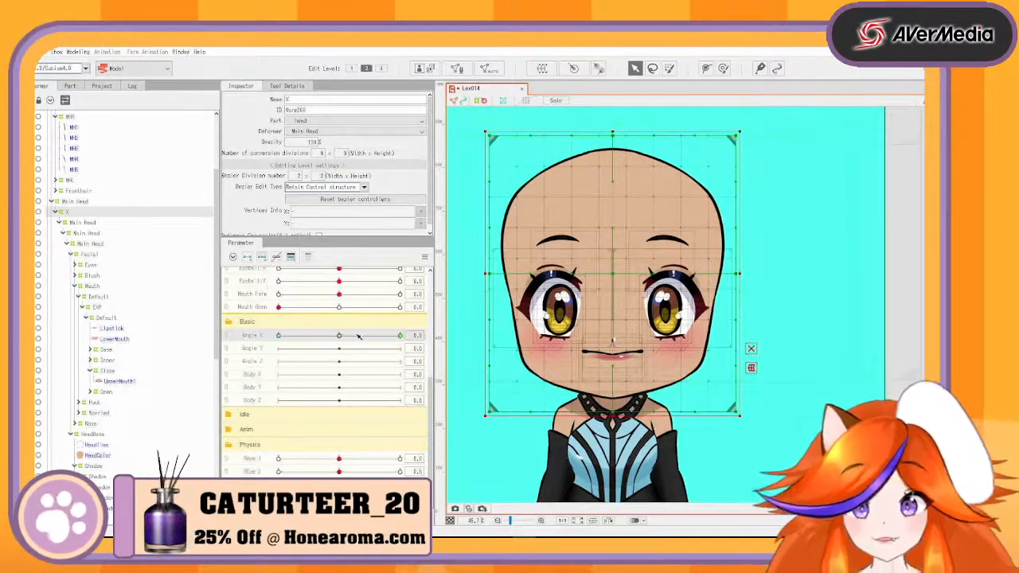
Step: At Angle X -30, shift the head deformer's centre and top-middle points toward the turn and pull its far upper corner slightly inward
drag(330, 338, 272, 341)
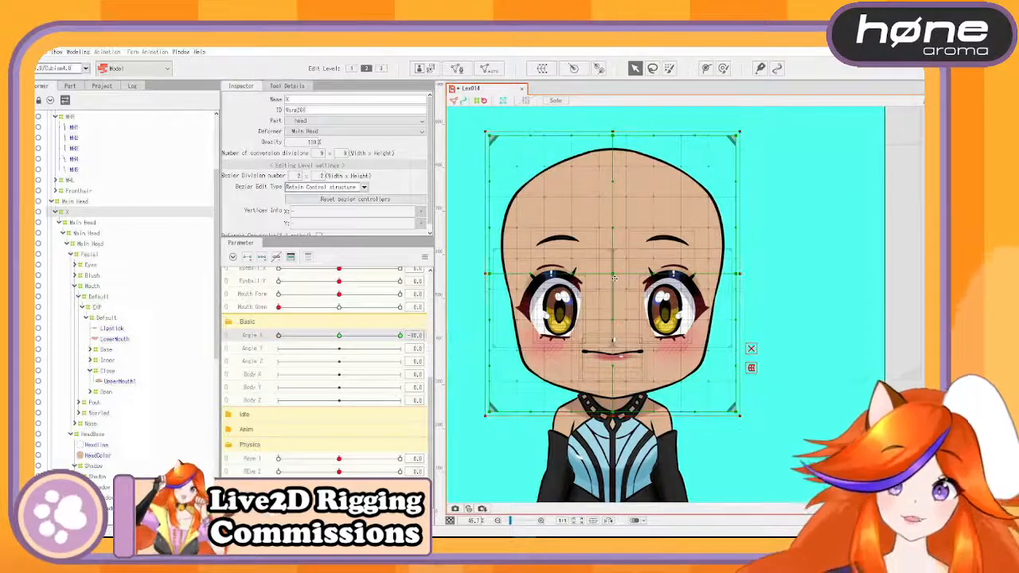
drag(614, 278, 579, 291)
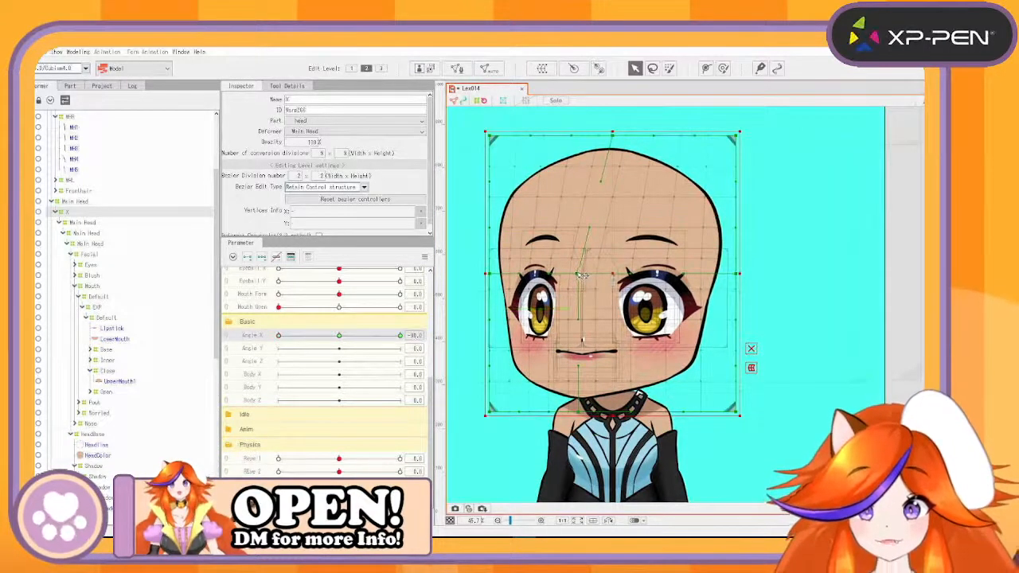
drag(613, 136, 603, 136)
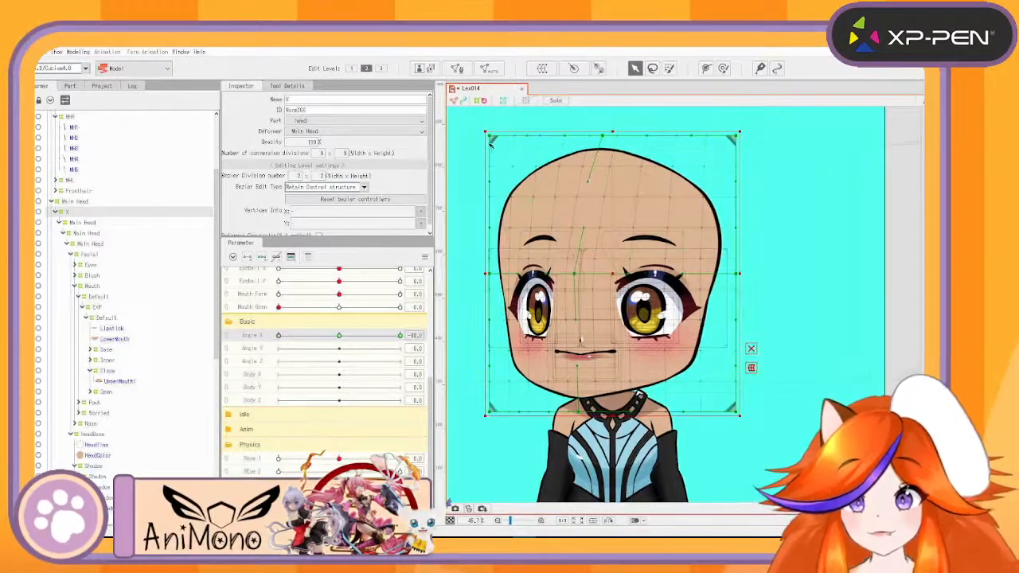
drag(500, 148, 505, 152)
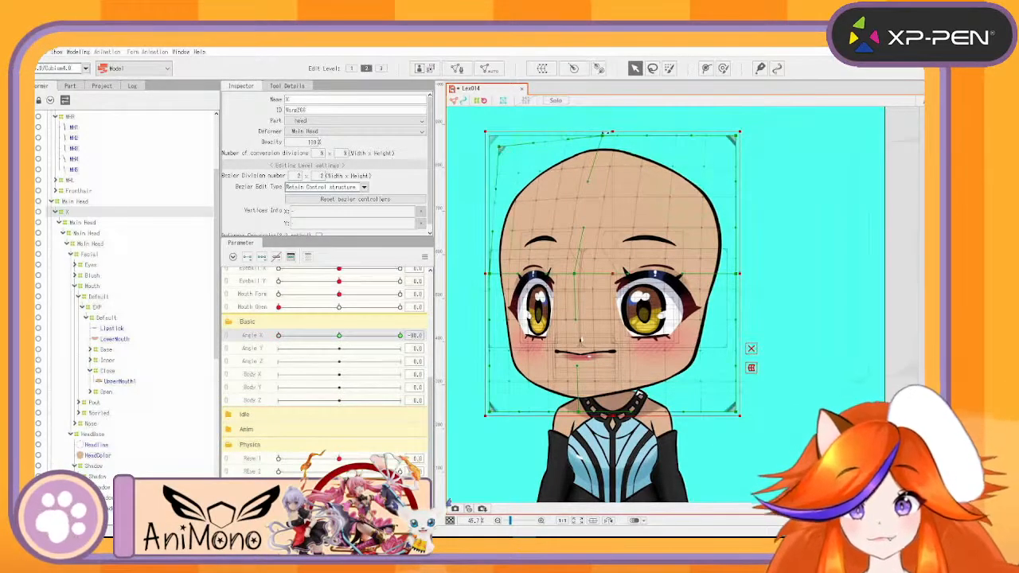
drag(612, 139, 605, 140)
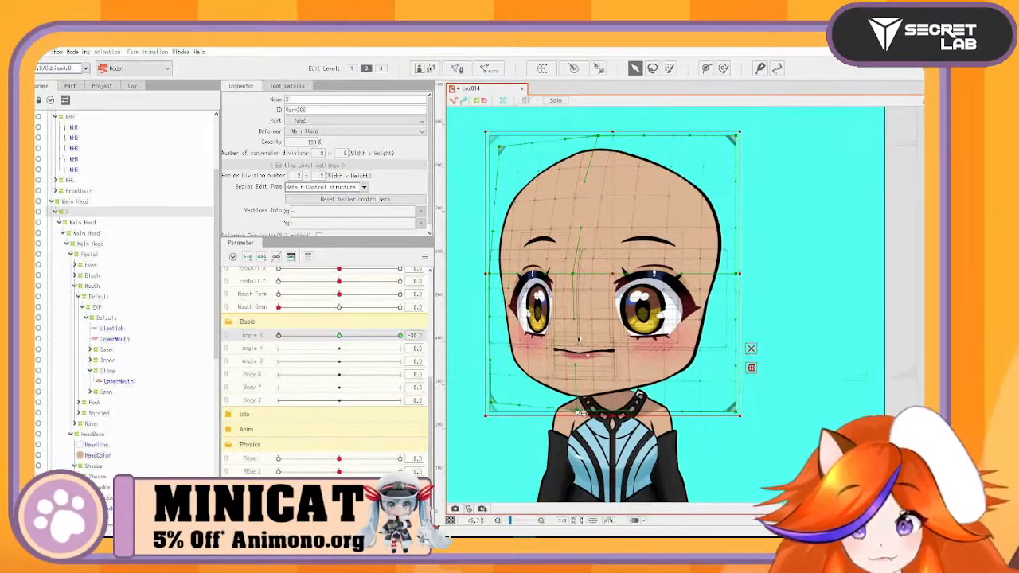
Step: Select the control points on the head deformer's wider, near side and squeeze them inward to narrow the turned head
drag(698, 191, 597, 422)
drag(740, 275, 726, 275)
drag(773, 125, 567, 406)
drag(726, 274, 721, 273)
drag(654, 275, 653, 274)
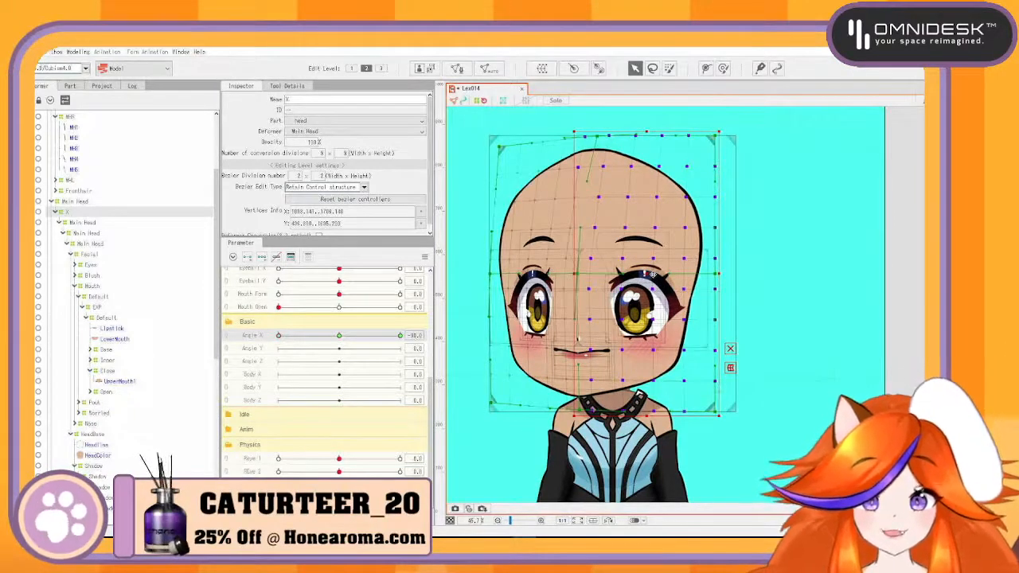
Step: Preview the turn between Angle X -30 and 0, and nudge the deformer's central and top-edge points at -30 to refine the face
drag(281, 336, 297, 336)
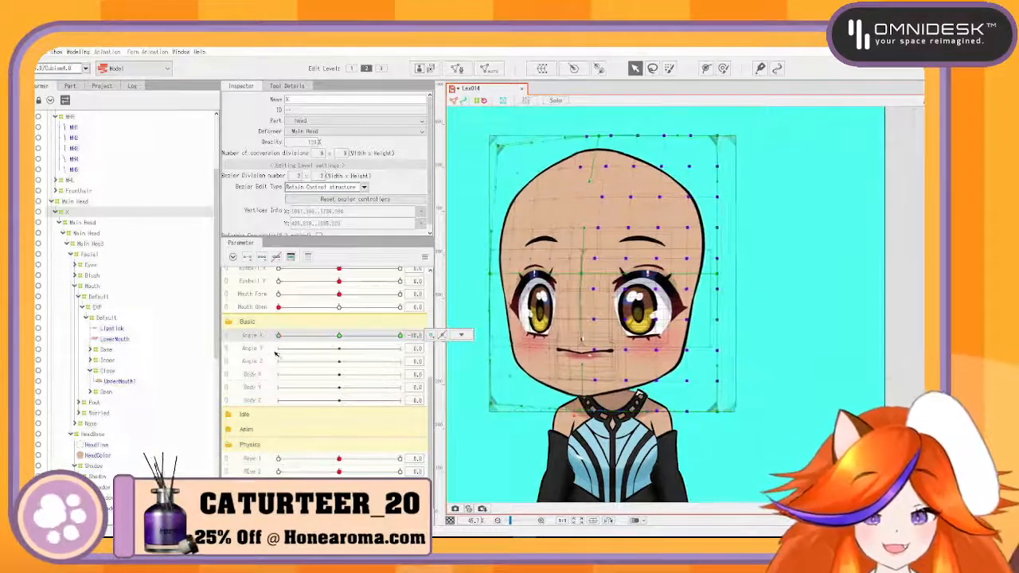
drag(293, 372, 278, 373)
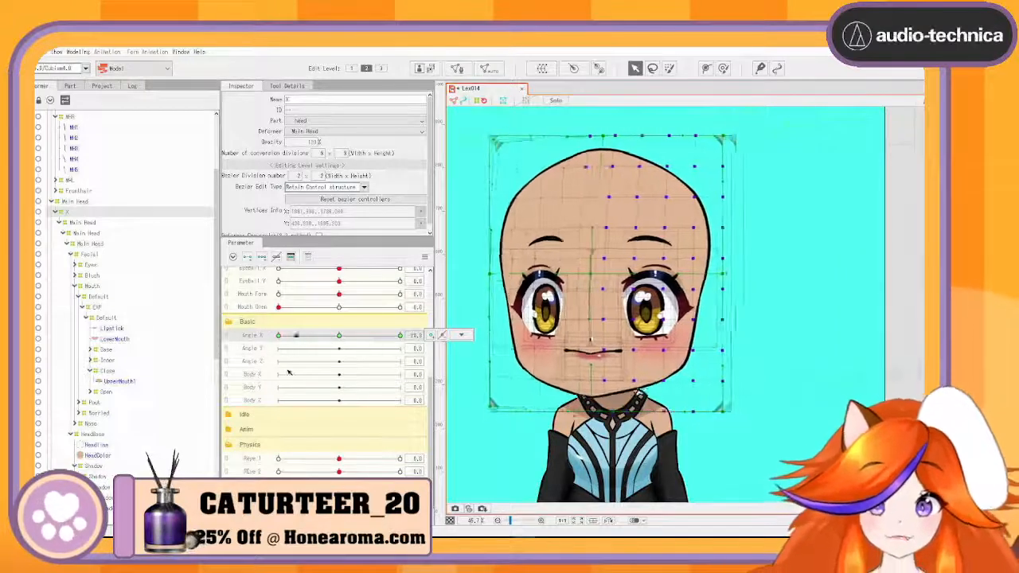
drag(586, 277, 583, 277)
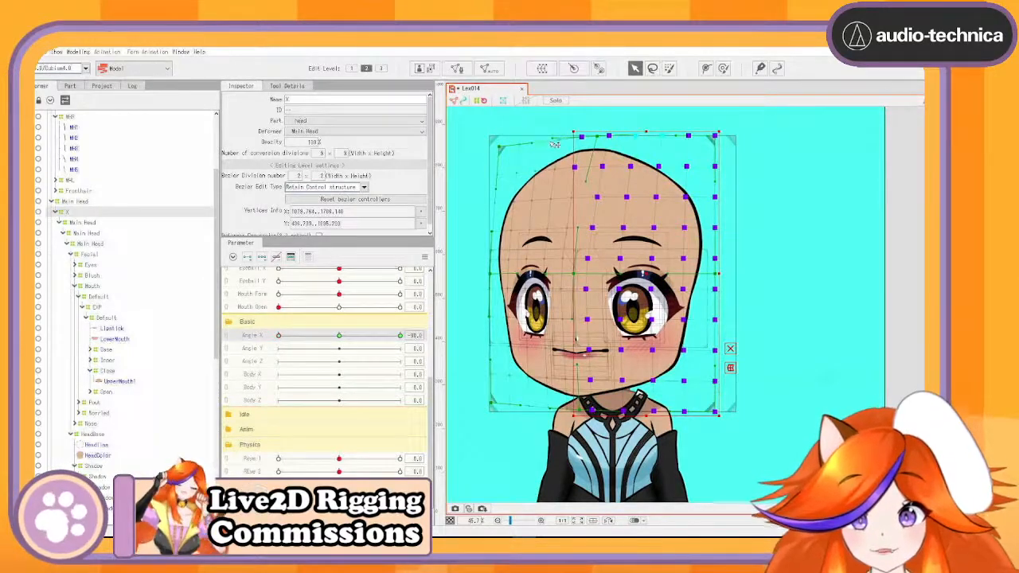
drag(553, 141, 547, 140)
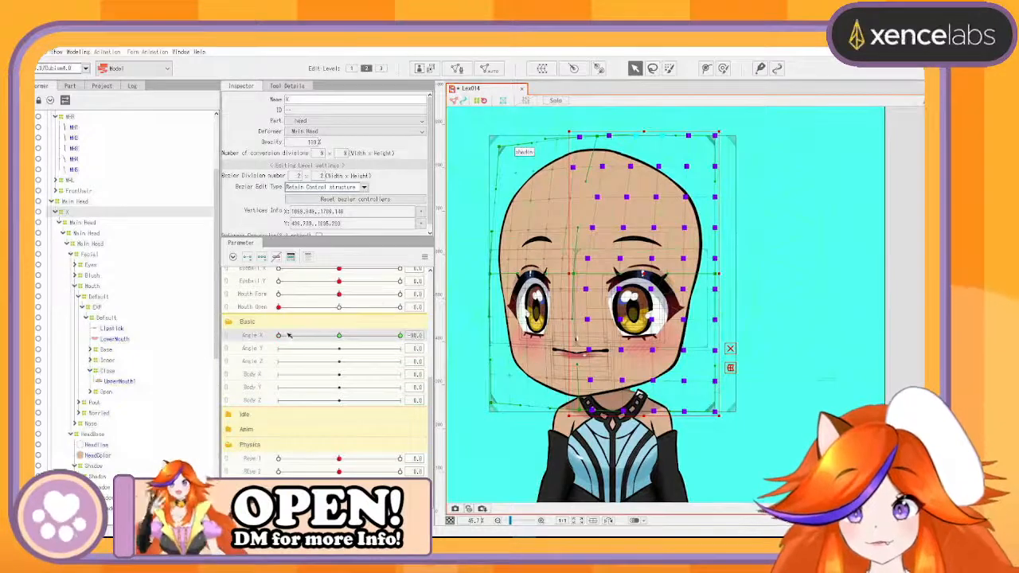
drag(289, 335, 307, 348)
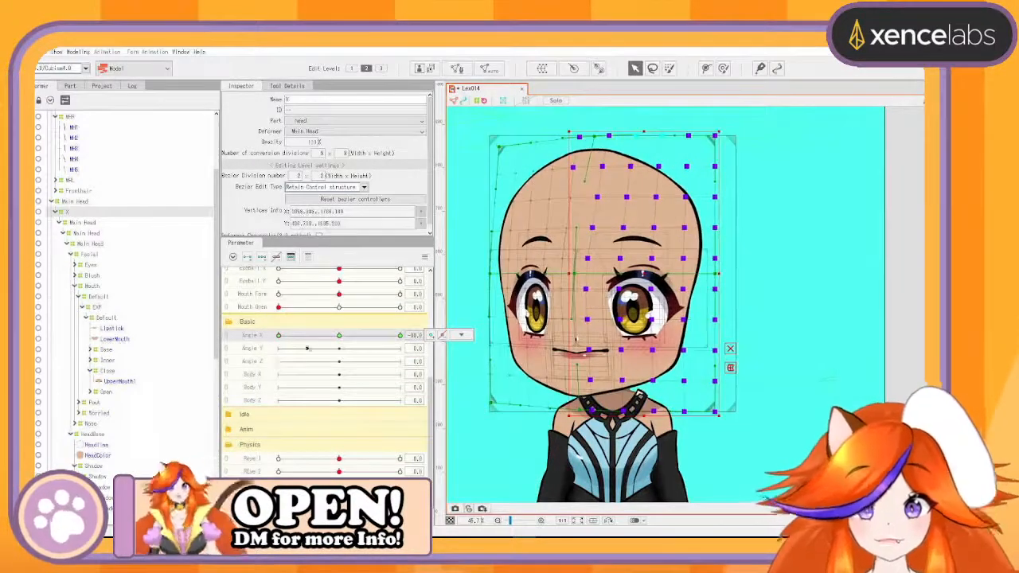
click(461, 335)
click(817, 275)
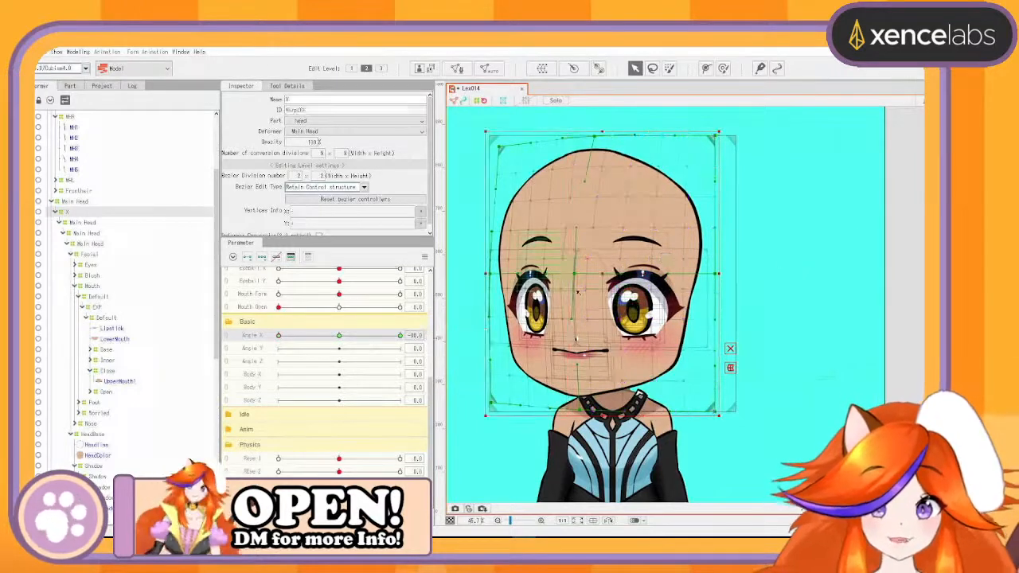
mouse_move(602, 277)
mouse_down()
mouse_move(607, 287)
mouse_move(607, 277)
mouse_up()
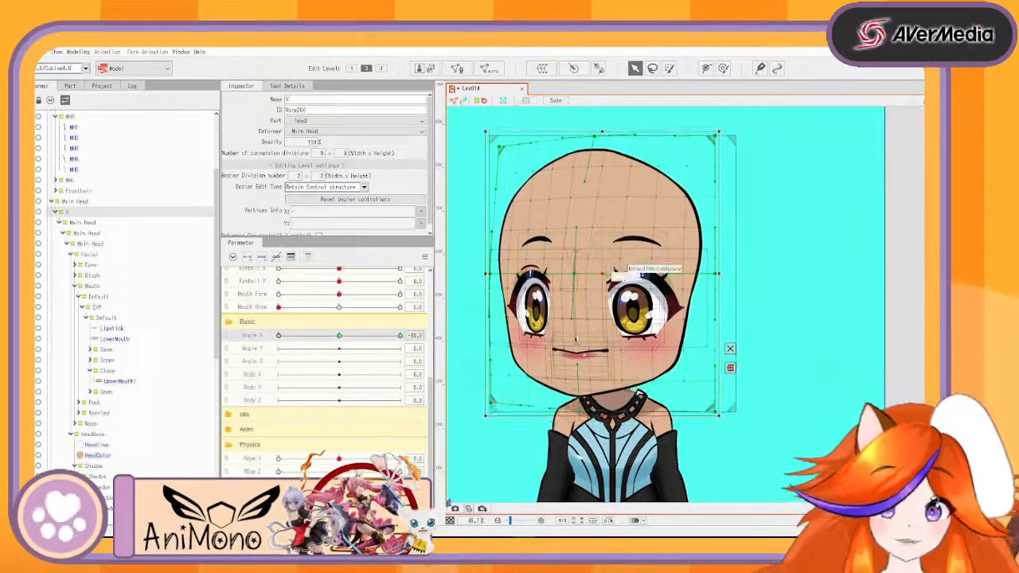
Step: Reflect the X deformer's Angle X -30 shape horizontally onto the opposite turn and preview the head rotation
drag(281, 335, 267, 360)
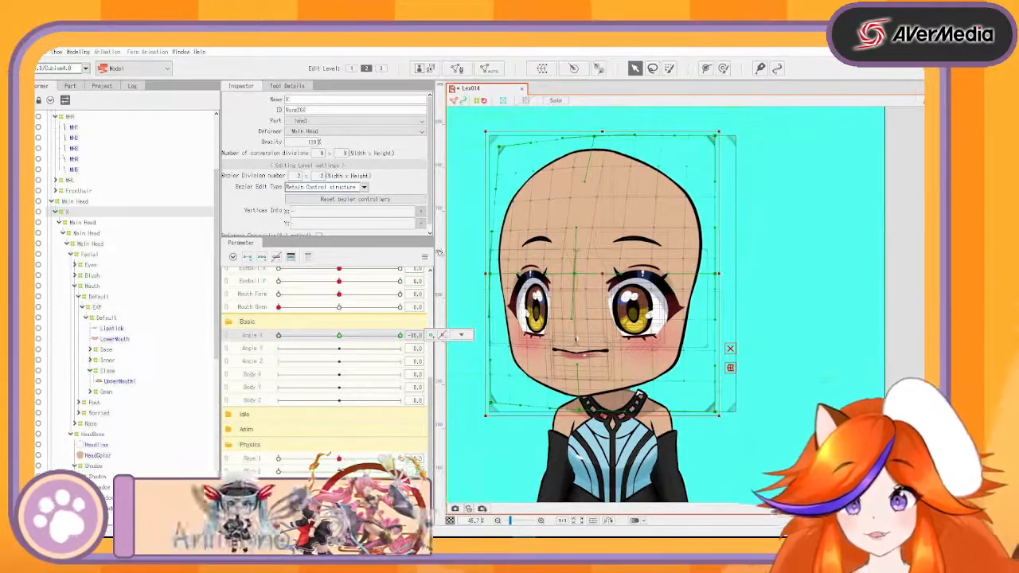
click(460, 334)
click(473, 328)
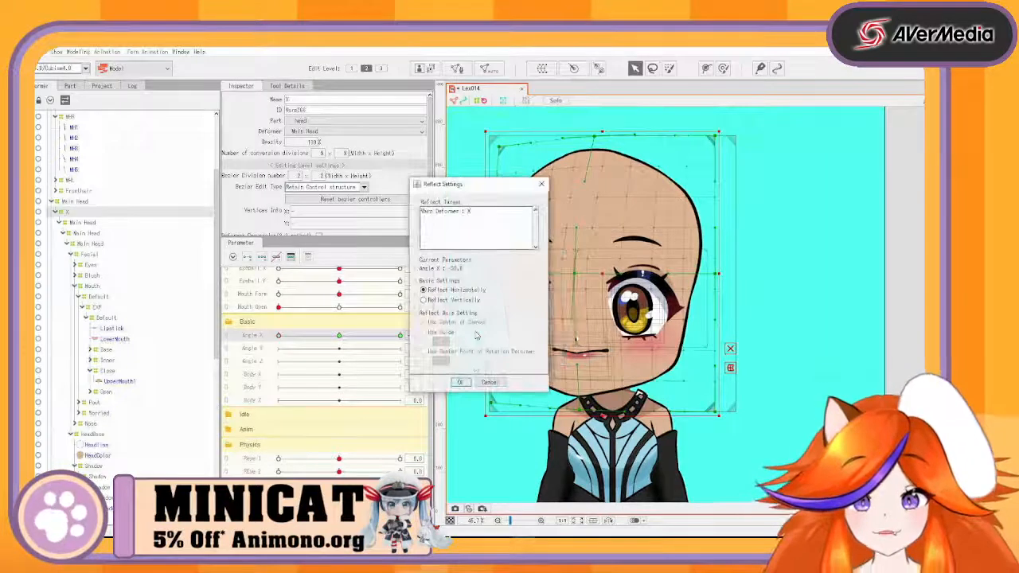
click(460, 383)
drag(347, 336, 286, 387)
drag(287, 335, 277, 355)
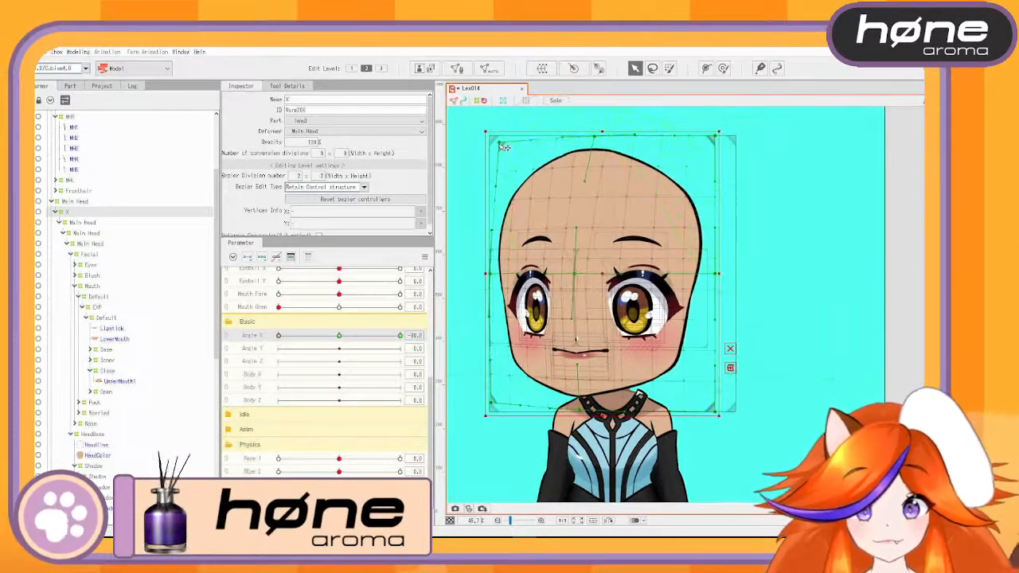
Step: With the upper corner refined at Angle X -30, repeat the horizontal Reflect Motion for the head deformer and preview both turns
click(426, 258)
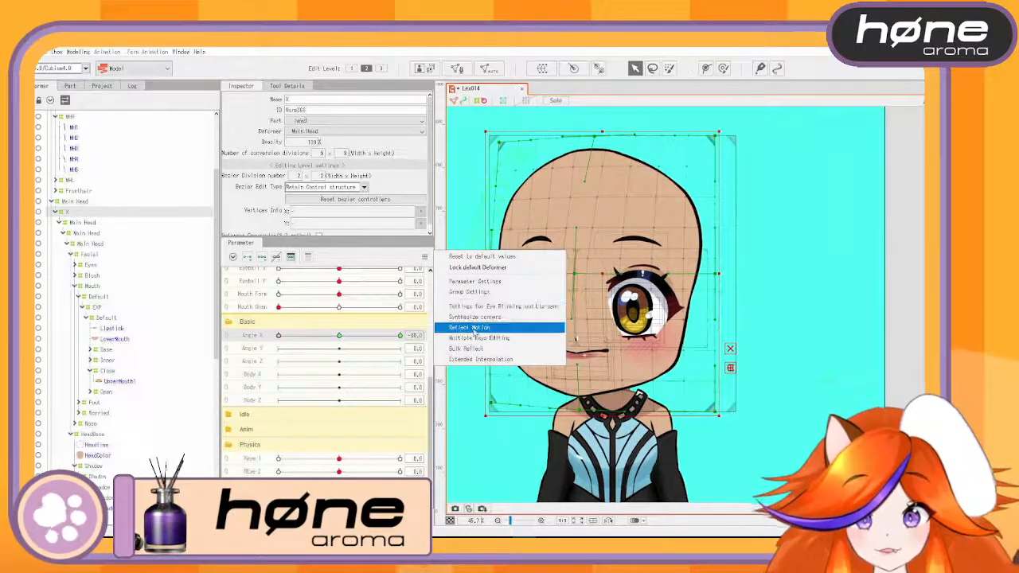
click(475, 328)
click(458, 381)
drag(400, 335, 275, 358)
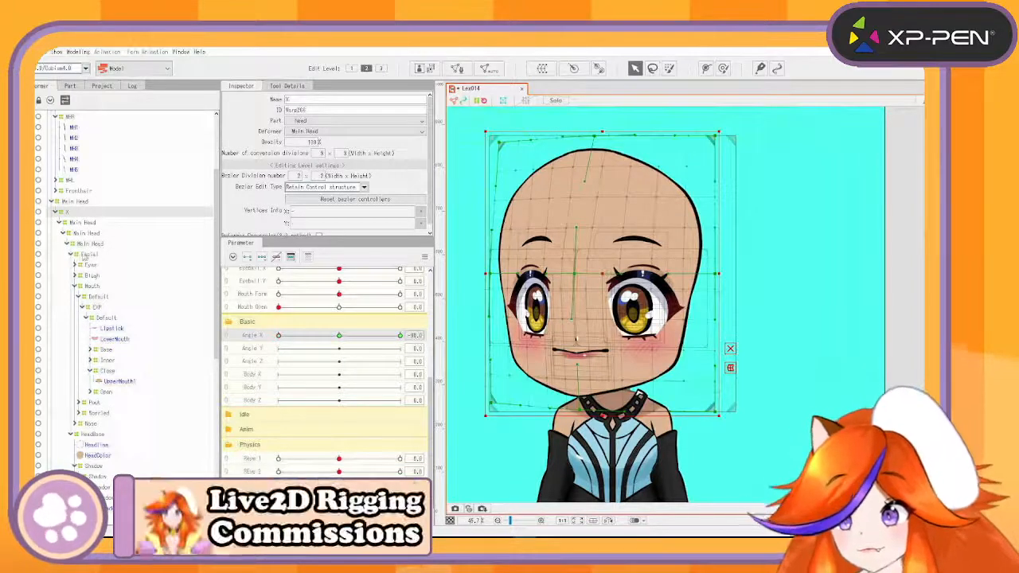
Step: Paste three copies of the Facial warp deformer, nest the Facial deformers inside one another, and rename the second-level one X
click(86, 255)
click(71, 255)
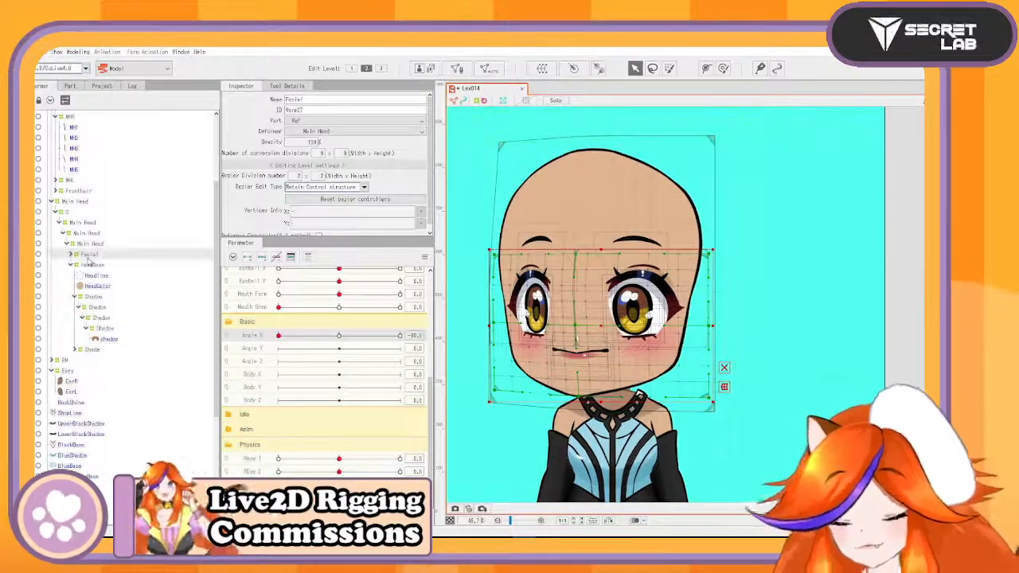
double_click(87, 256)
key(ctrl+c)
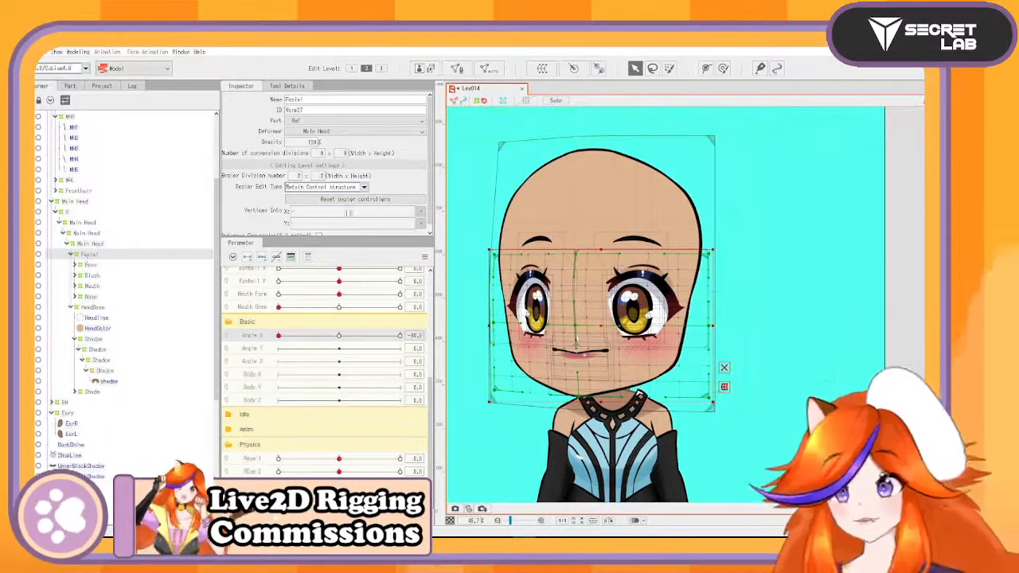
key(ctrl+v)
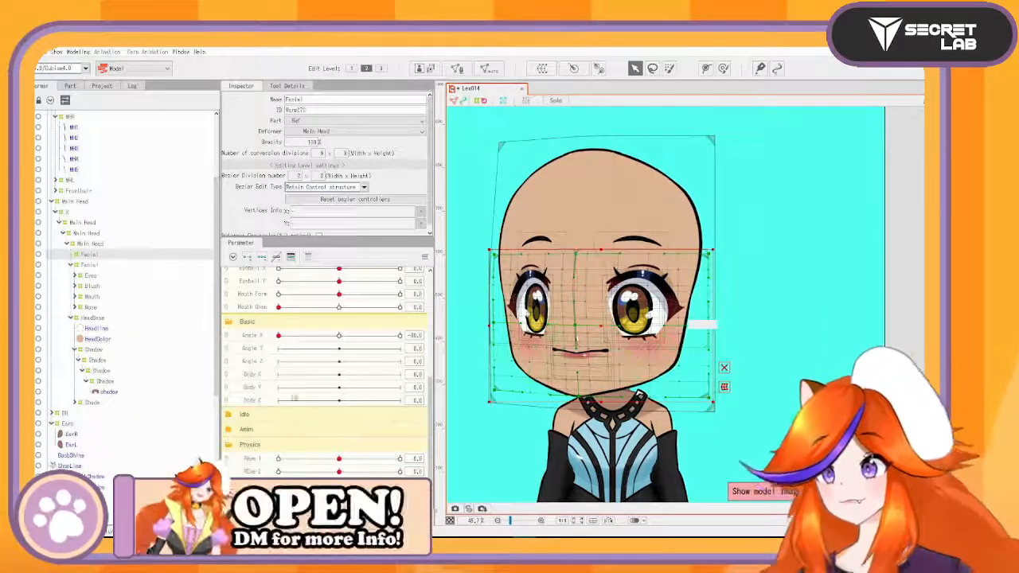
key(ctrl+v)
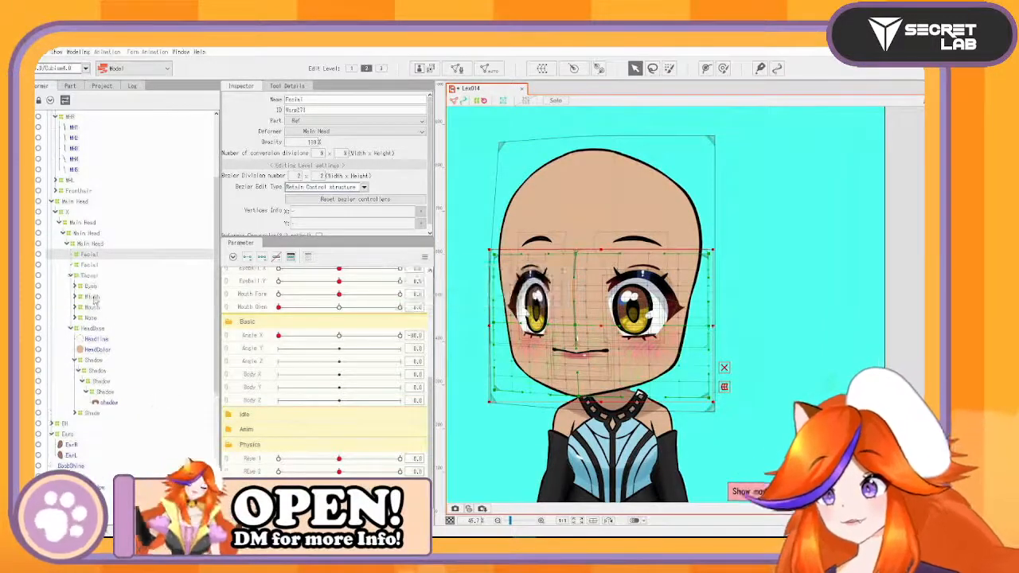
key(ctrl+v)
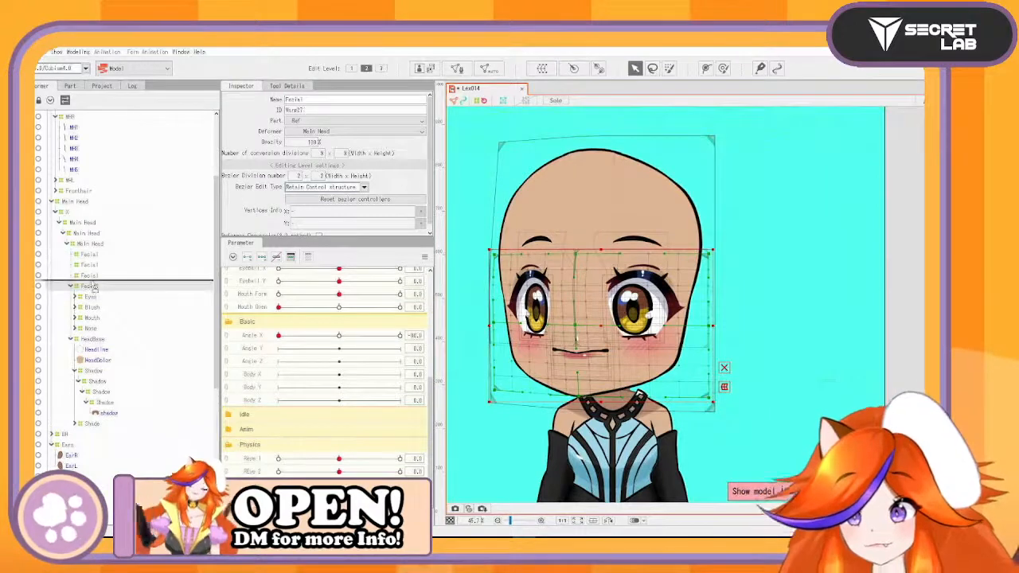
drag(92, 282, 89, 264)
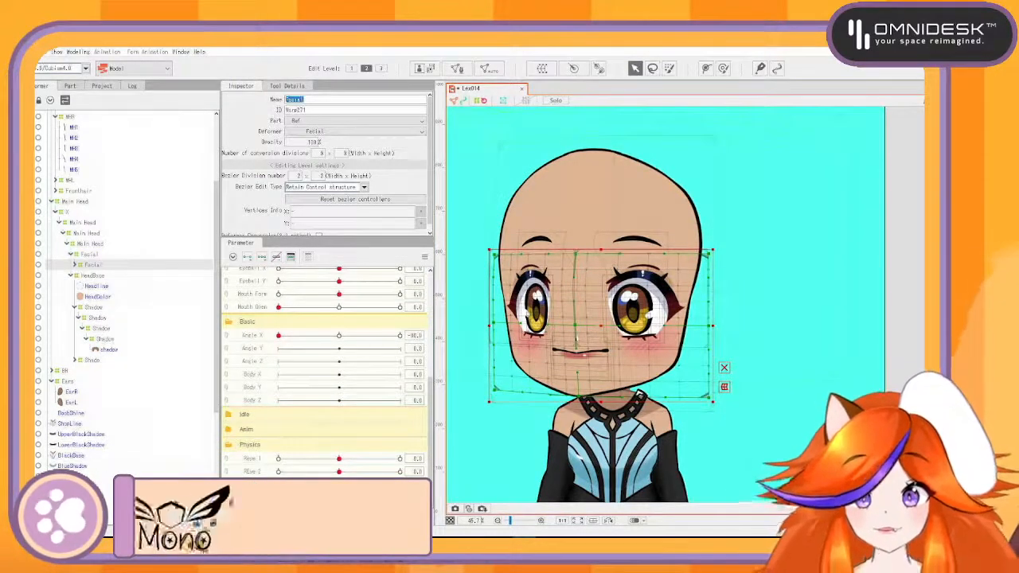
text(X)
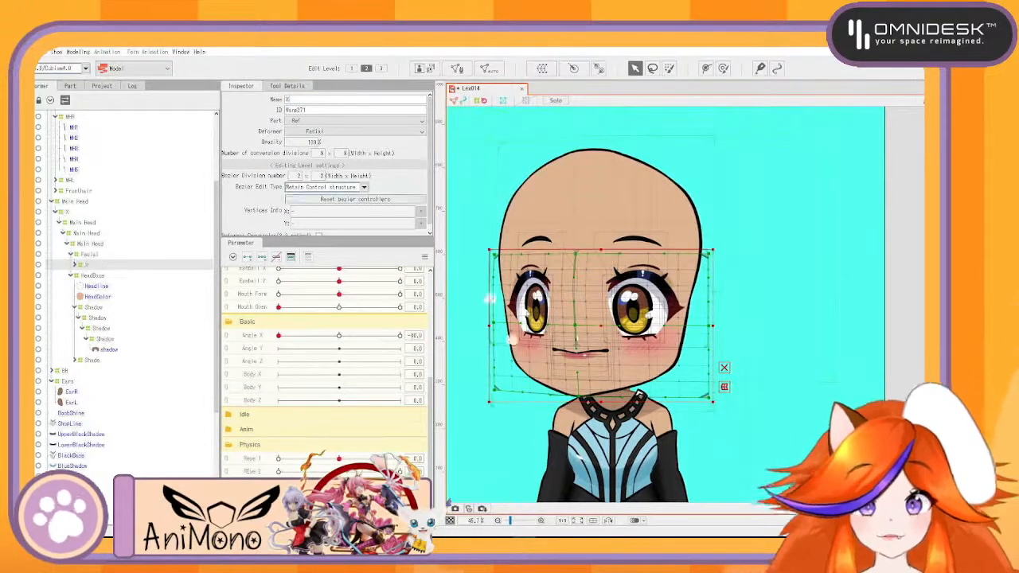
Step: Add three Angle X keys to the facial X deformer, and at -30 narrow it and position the features toward the turned side
click(260, 336)
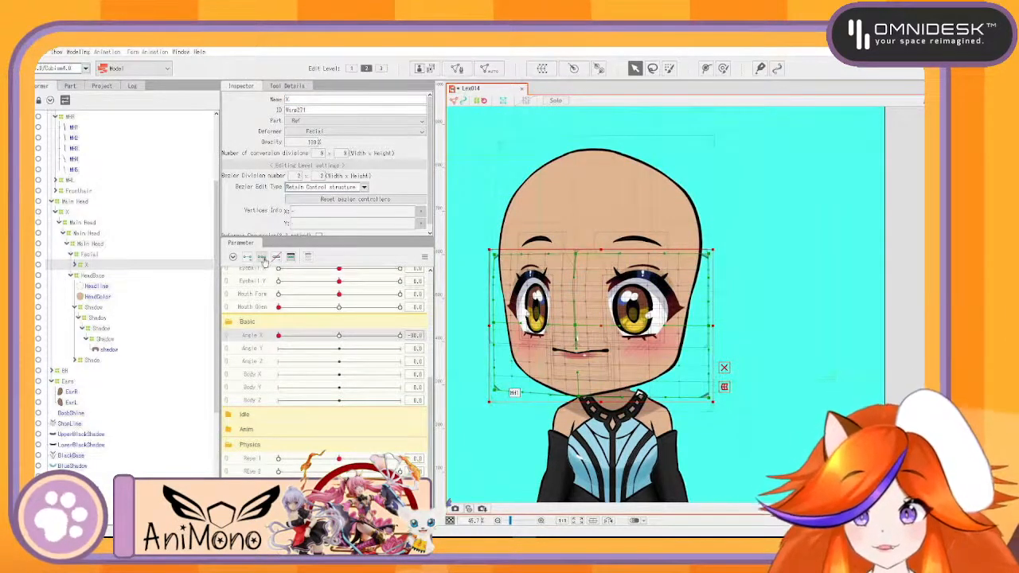
drag(714, 326, 683, 326)
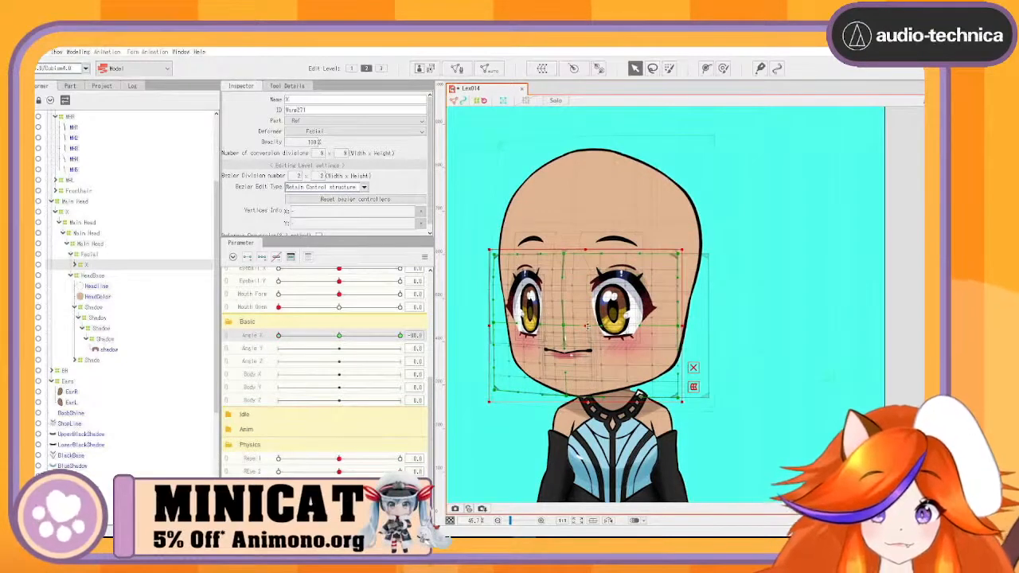
key(Right)
key(Right)
key(Right)
key(Right)
key(Right)
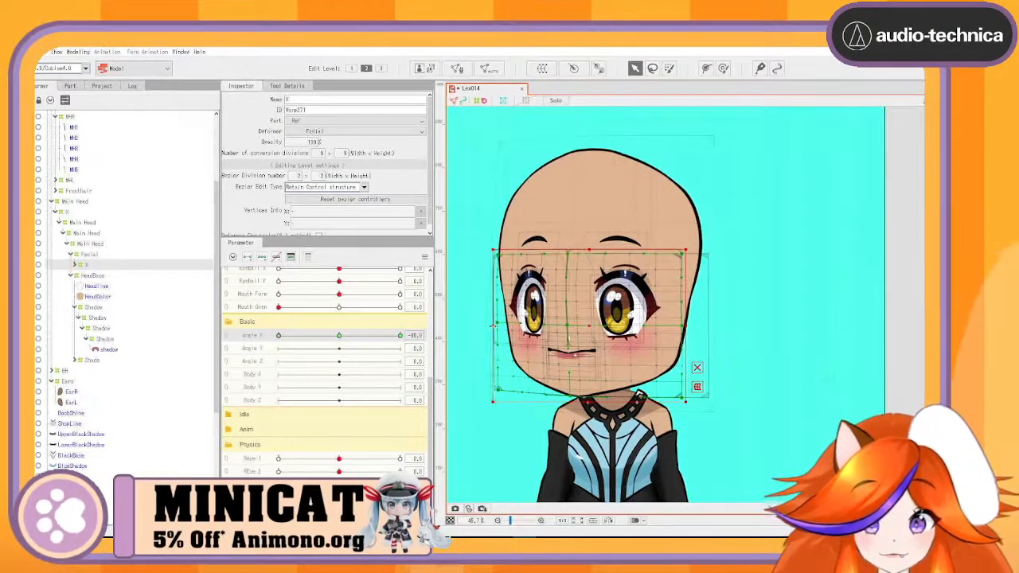
drag(494, 327, 488, 326)
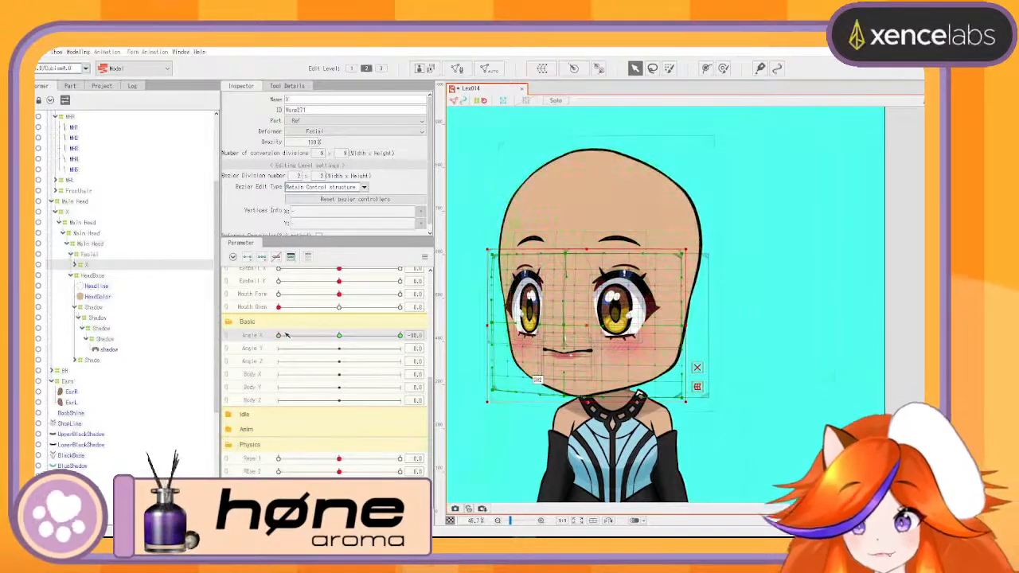
Step: Shift the turned-side columns of the facial X deformer slightly outward at Angle X -30 and preview the turn
drag(286, 335, 274, 363)
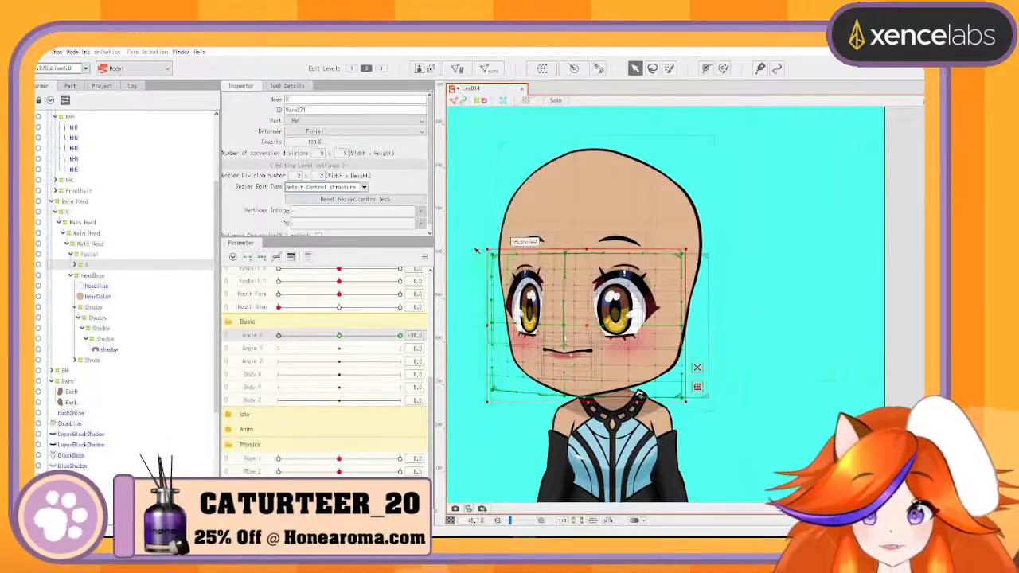
drag(537, 431, 533, 427)
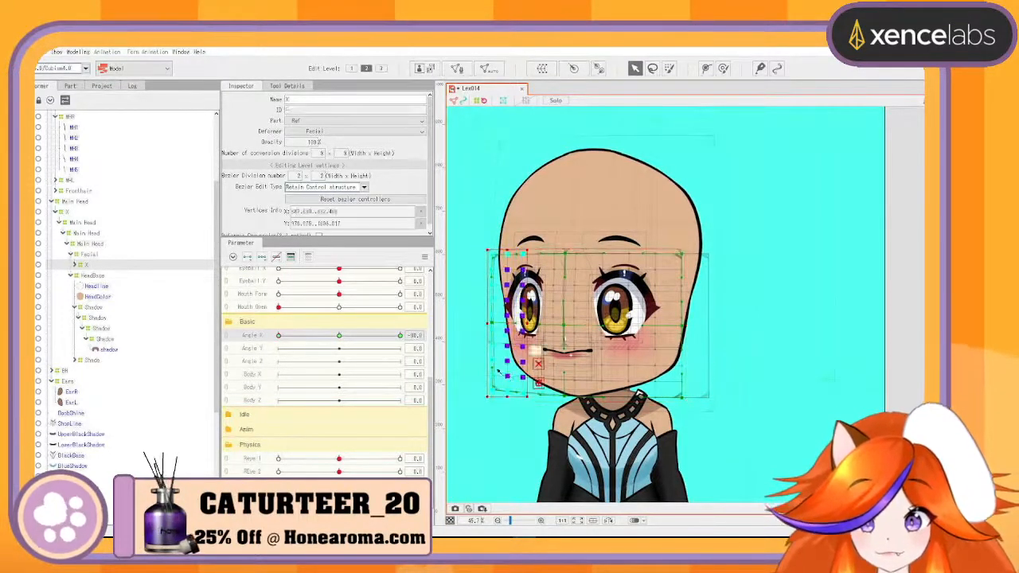
click(463, 276)
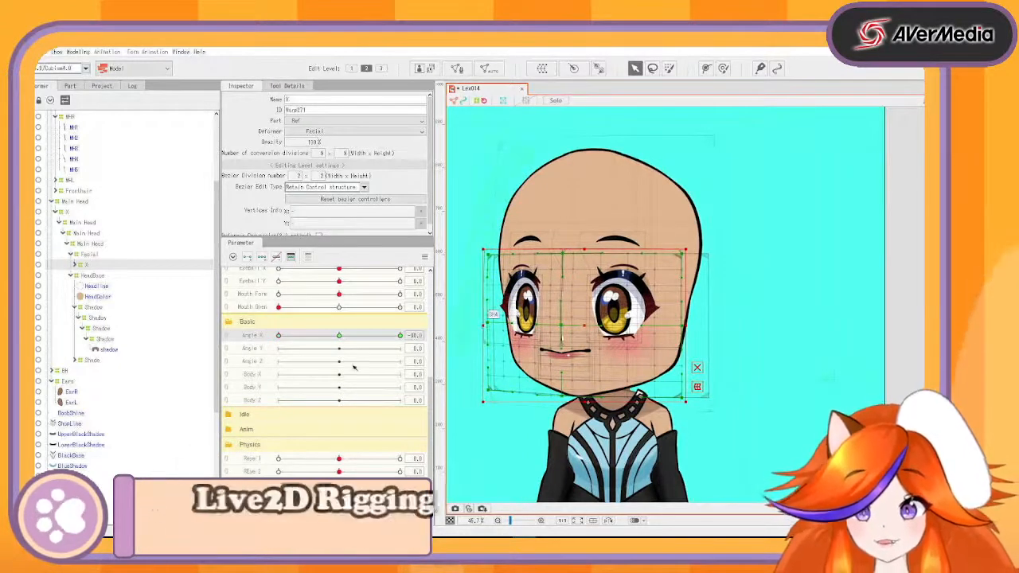
drag(278, 335, 268, 402)
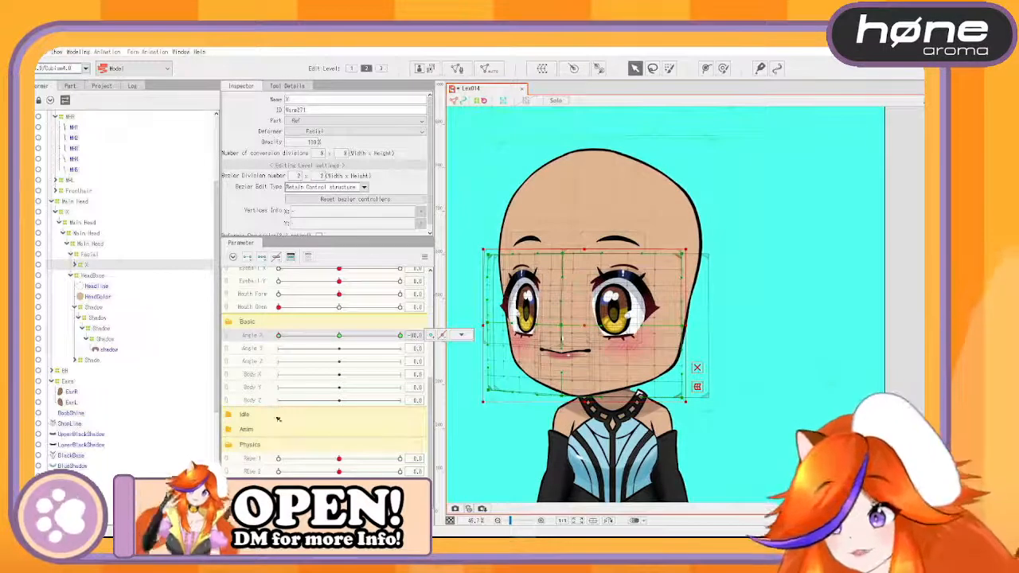
drag(309, 334, 268, 338)
click(340, 337)
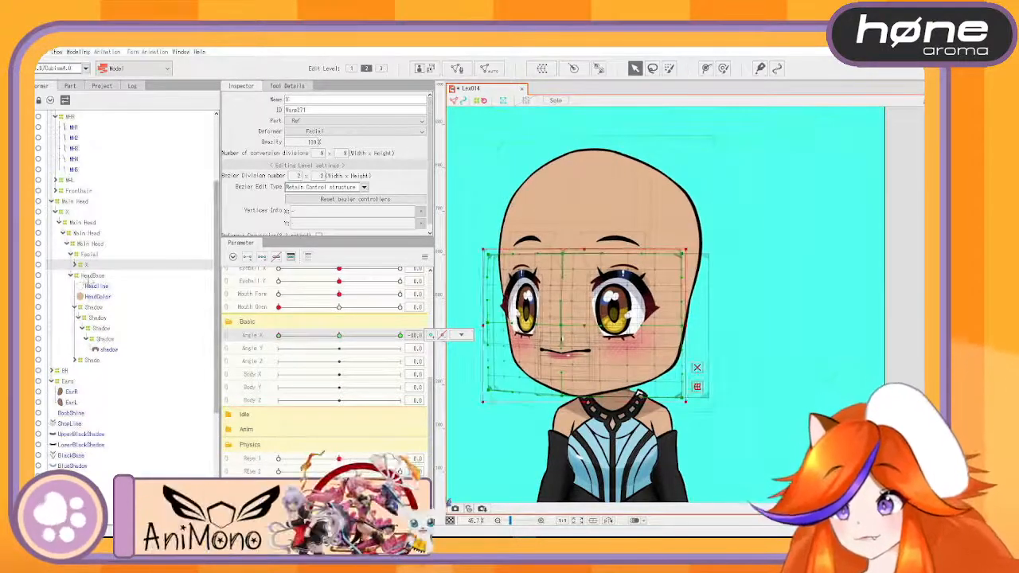
Step: Paste three copies of the HeadBase warp deformer, nest the HeadBase deformers inside one another, and rename the second-level one X
click(89, 275)
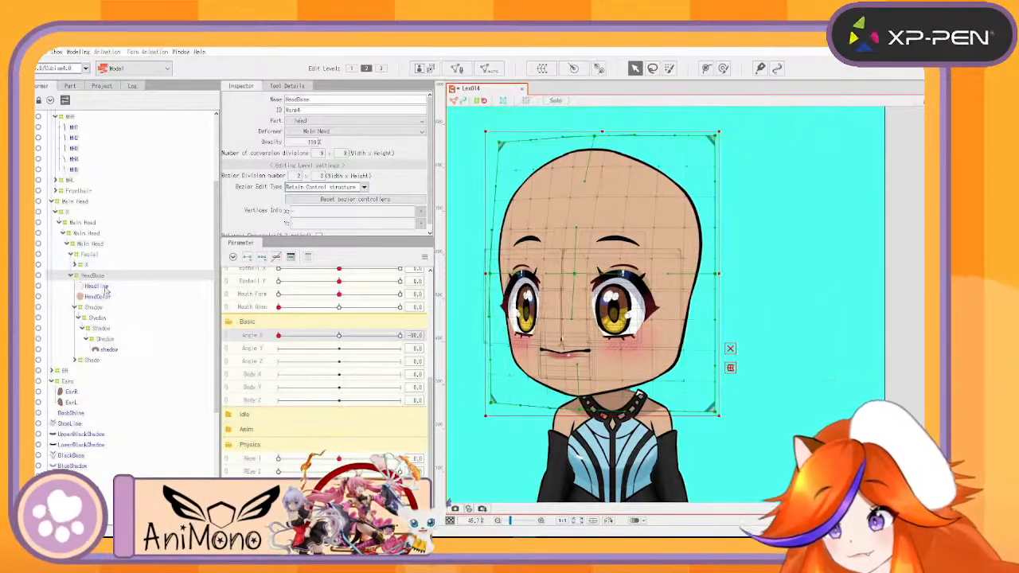
click(71, 275)
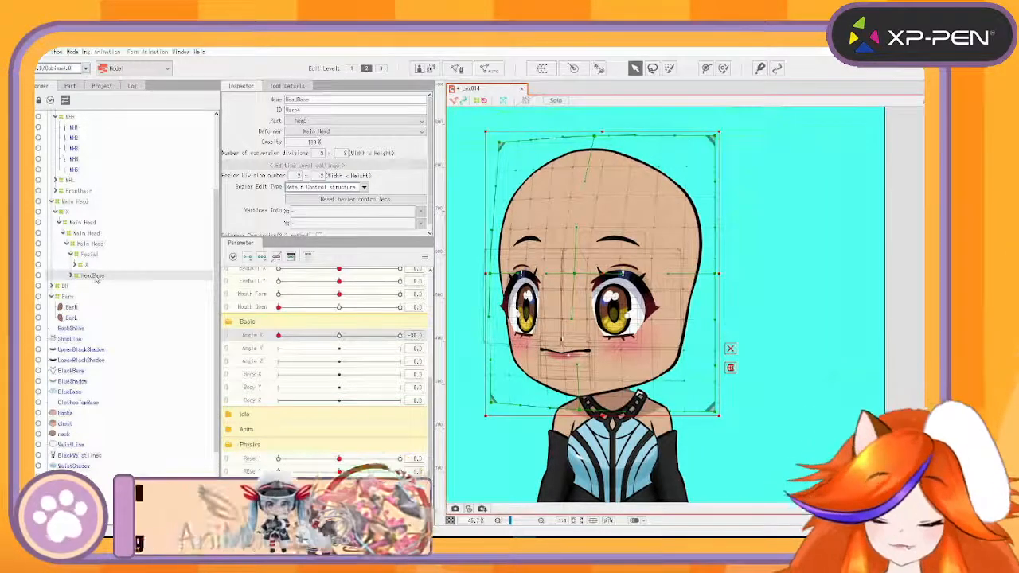
double_click(97, 277)
key(ctrl+s)
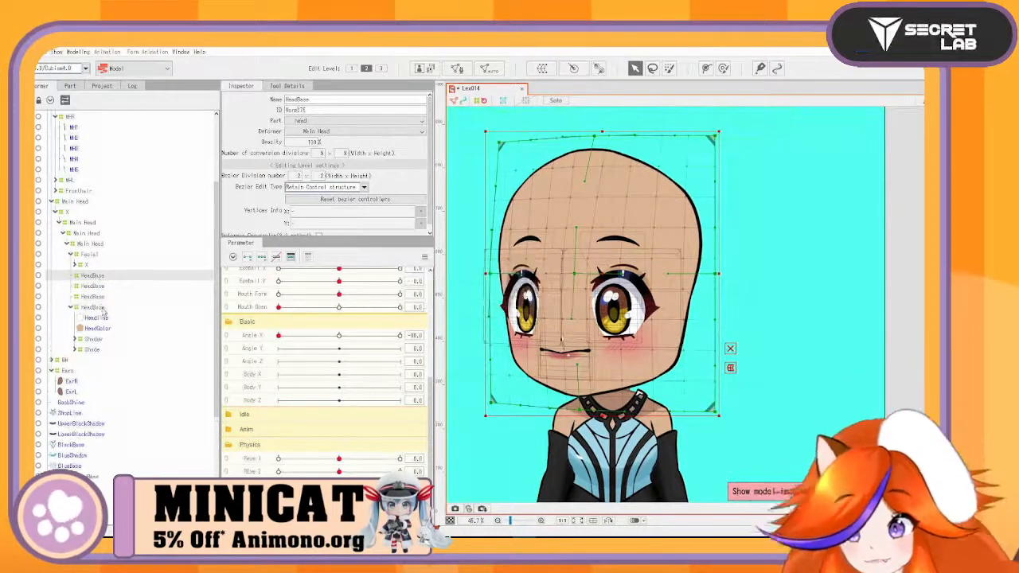
drag(102, 311, 97, 290)
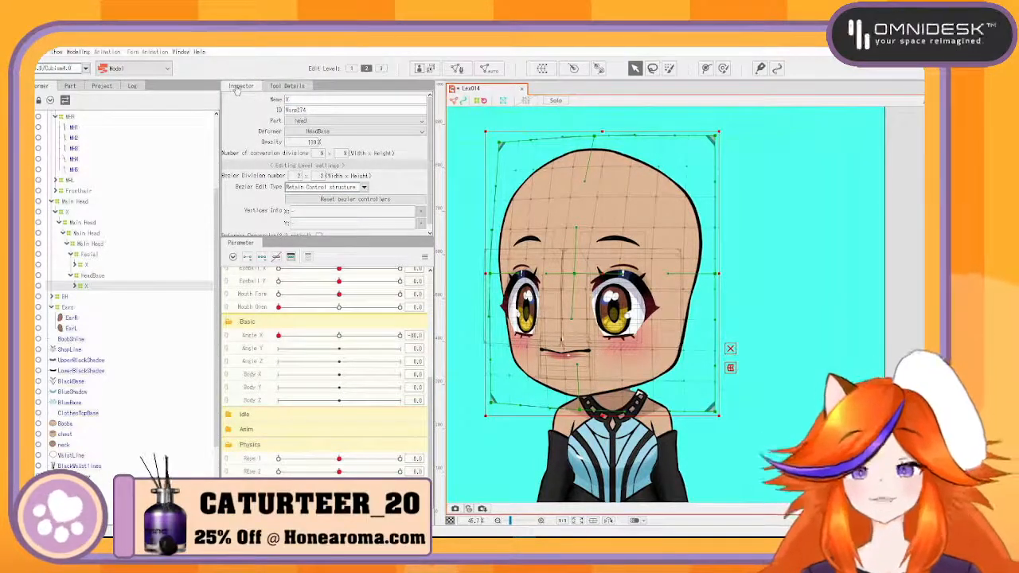
Step: Add three Angle X keys to the HeadBase X deformer and set its Bezier division height to 8
click(267, 336)
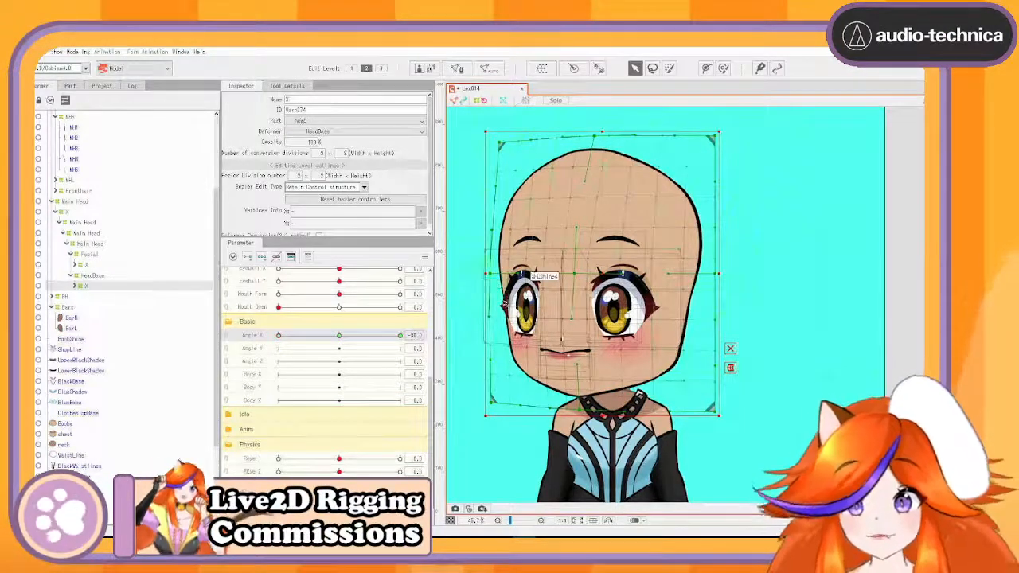
click(278, 335)
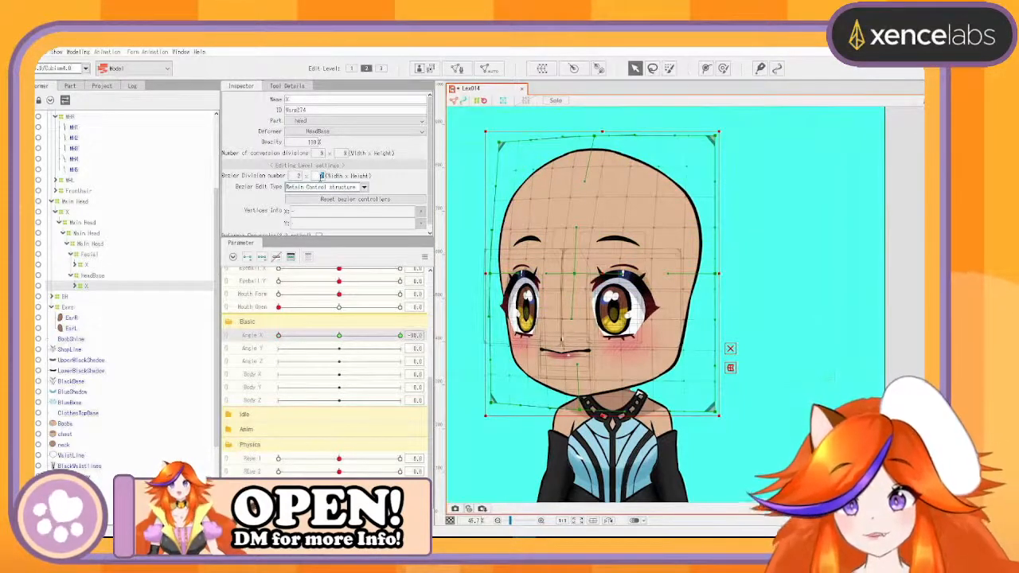
text(8)
key(Return)
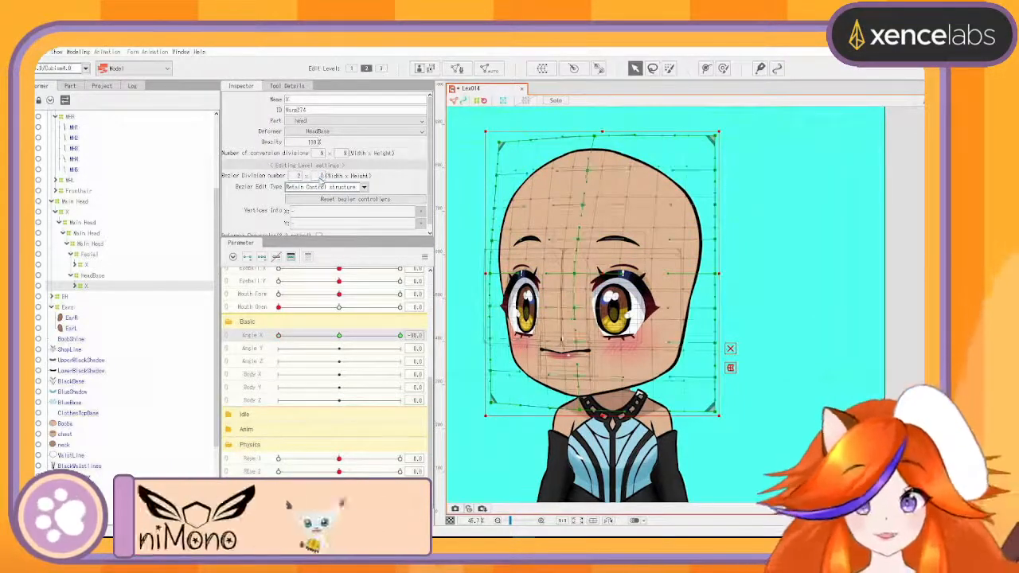
Step: Refine the turned side and chin of the head outline with the HeadBase X deformer's Bezier points at Angle X -30, previewing the turn
scroll(549, 334, up, 2)
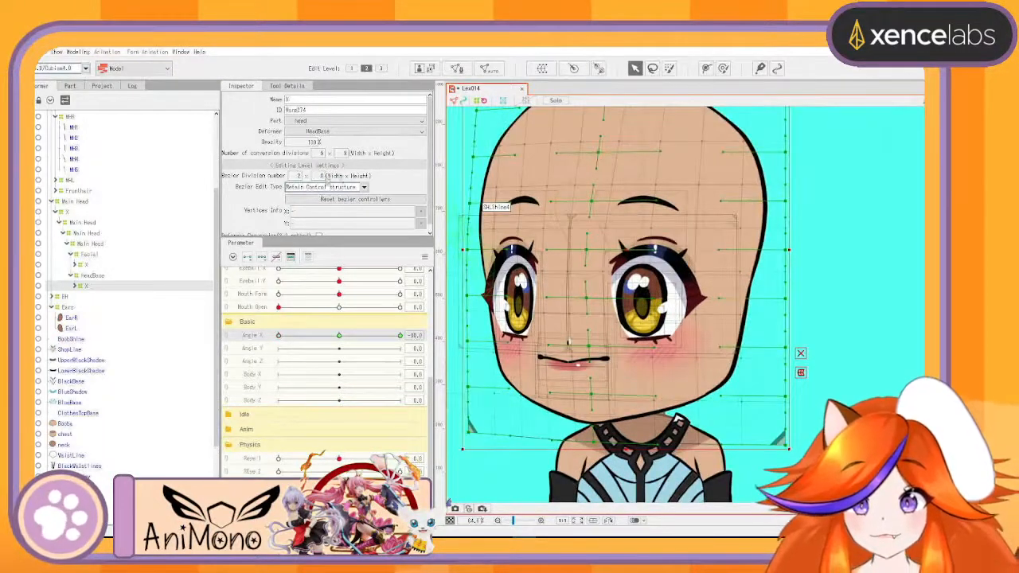
drag(478, 230, 542, 237)
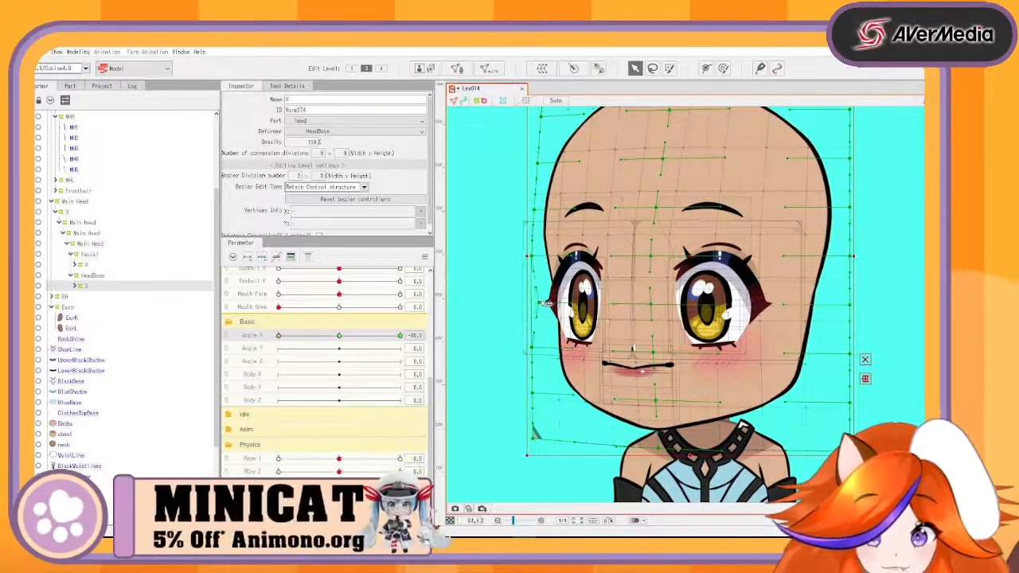
drag(534, 209, 530, 208)
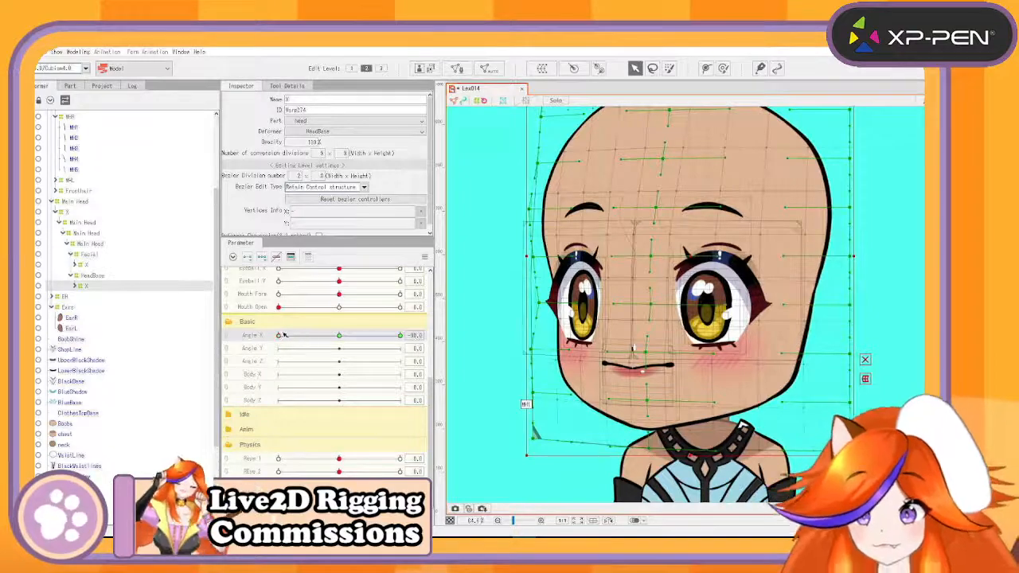
drag(284, 334, 270, 360)
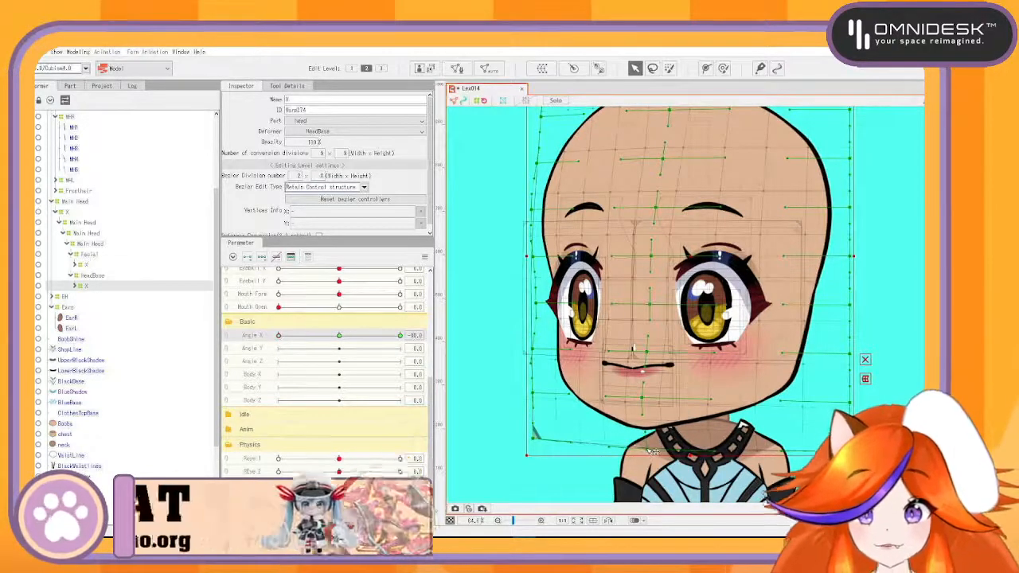
mouse_move(279, 335)
mouse_down()
mouse_move(325, 335)
mouse_move(264, 344)
mouse_up()
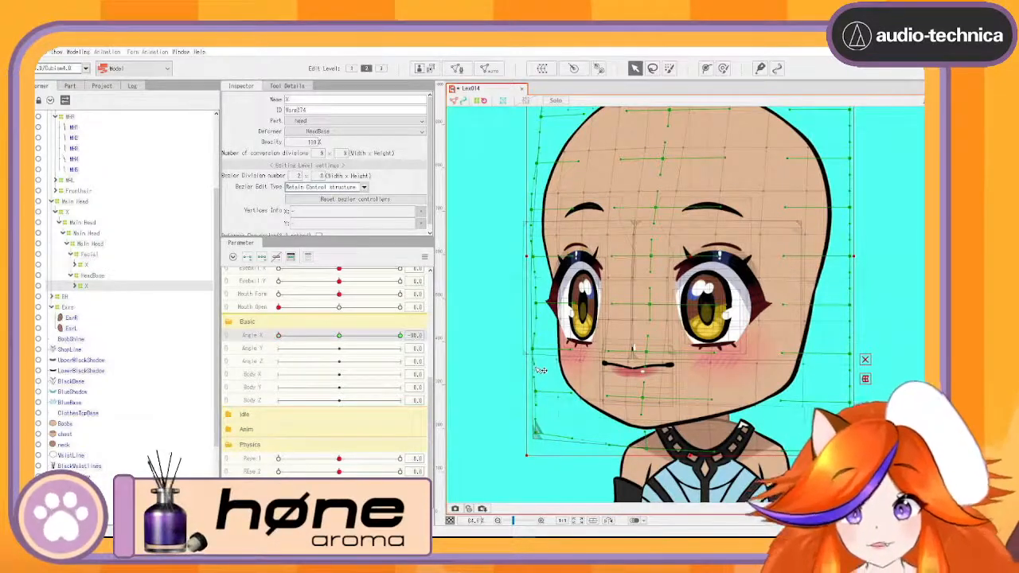
drag(280, 337, 276, 365)
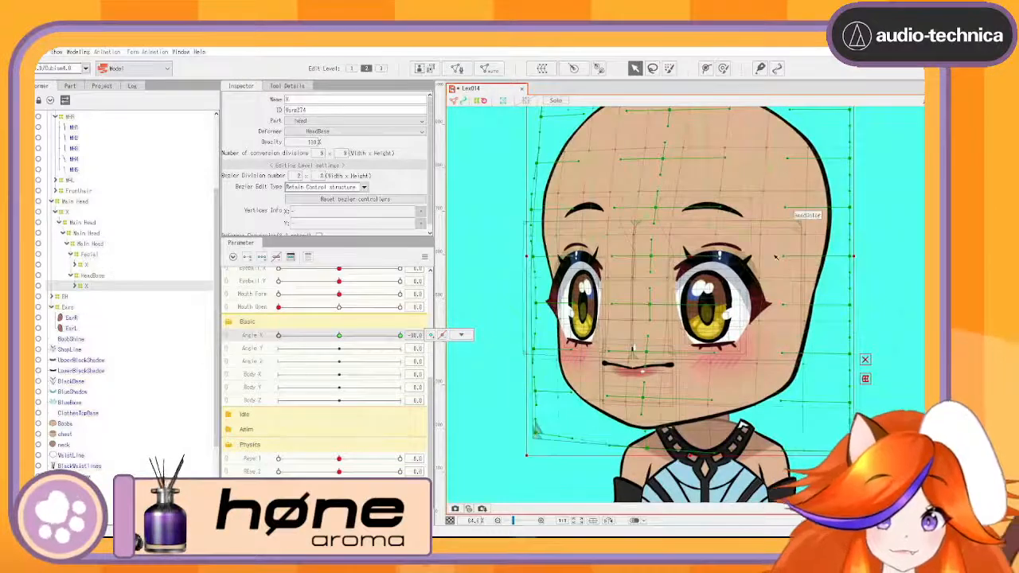
scroll(812, 258, down, 2)
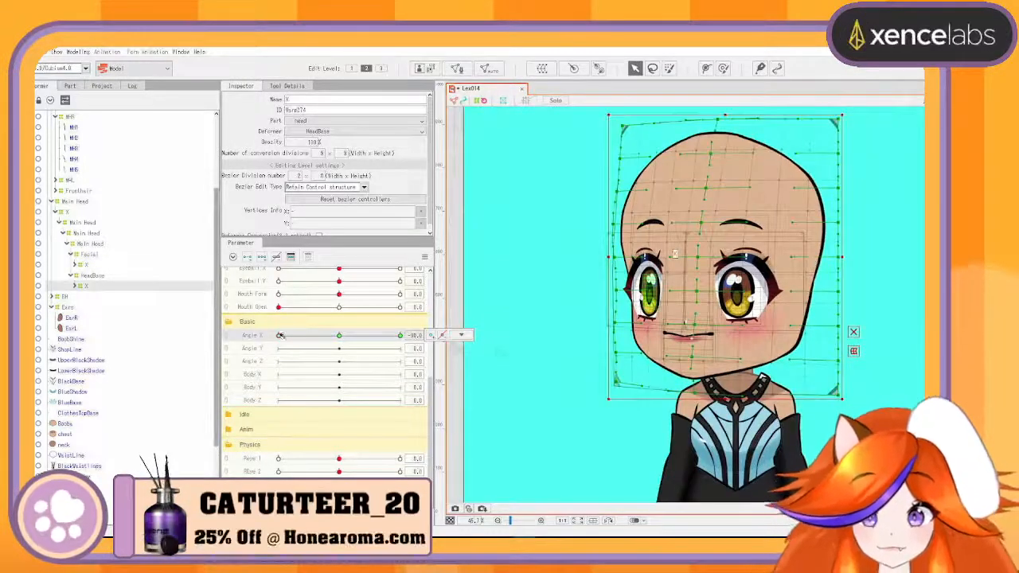
drag(280, 336, 270, 361)
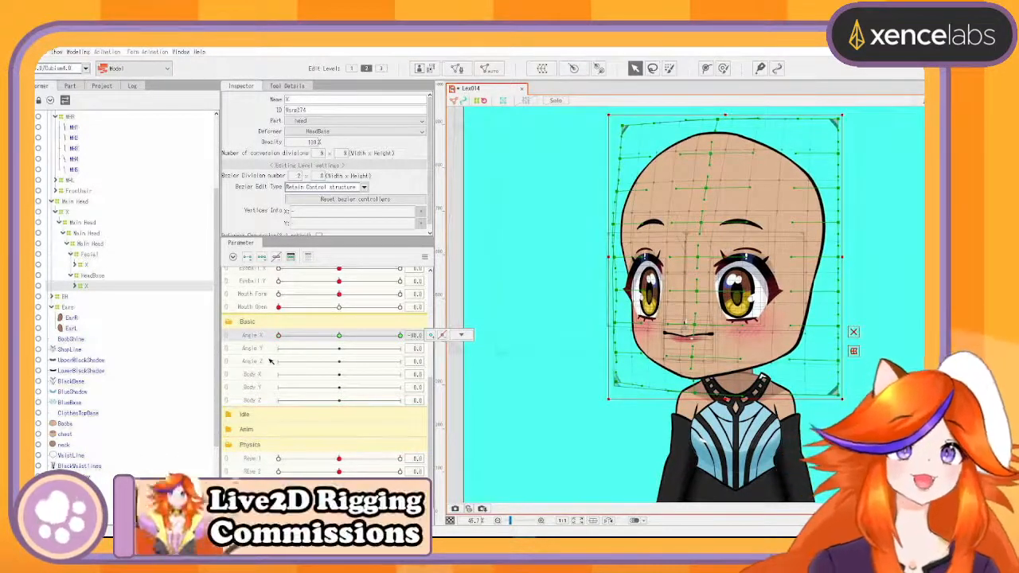
Step: Move the facial and HeadBase X deformers with their children out of their parents to the root level
click(74, 286)
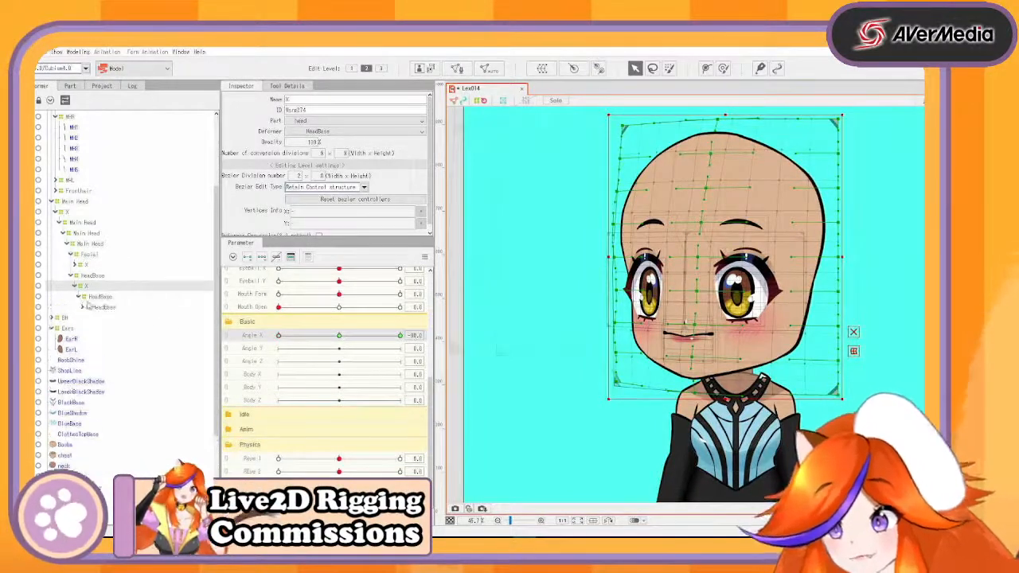
click(74, 286)
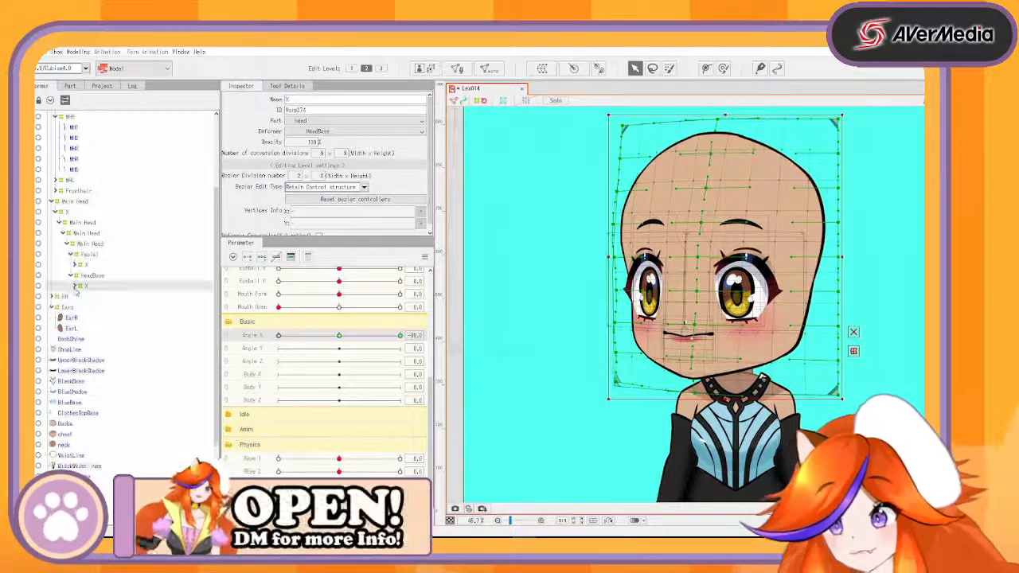
click(73, 265)
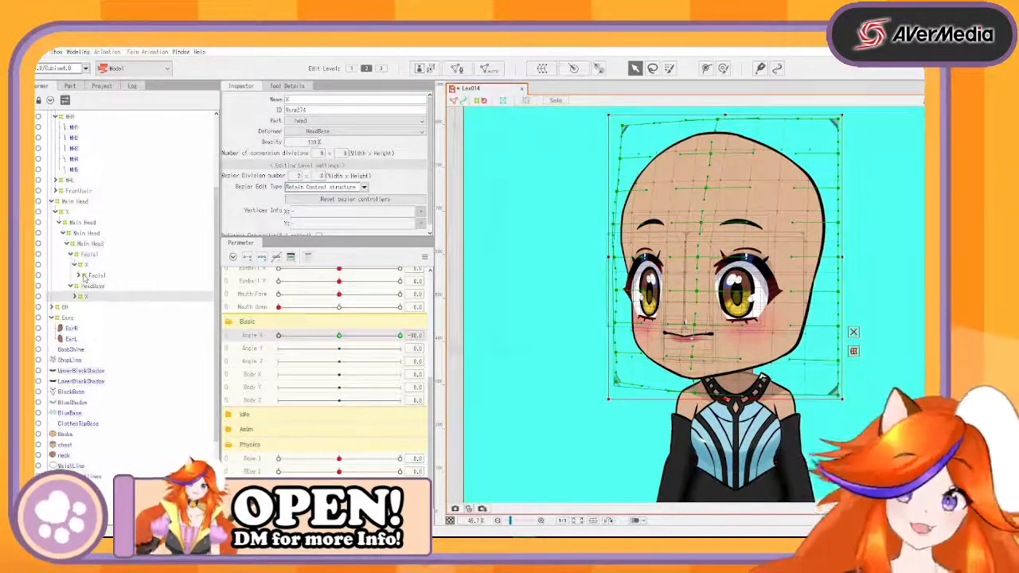
click(89, 275)
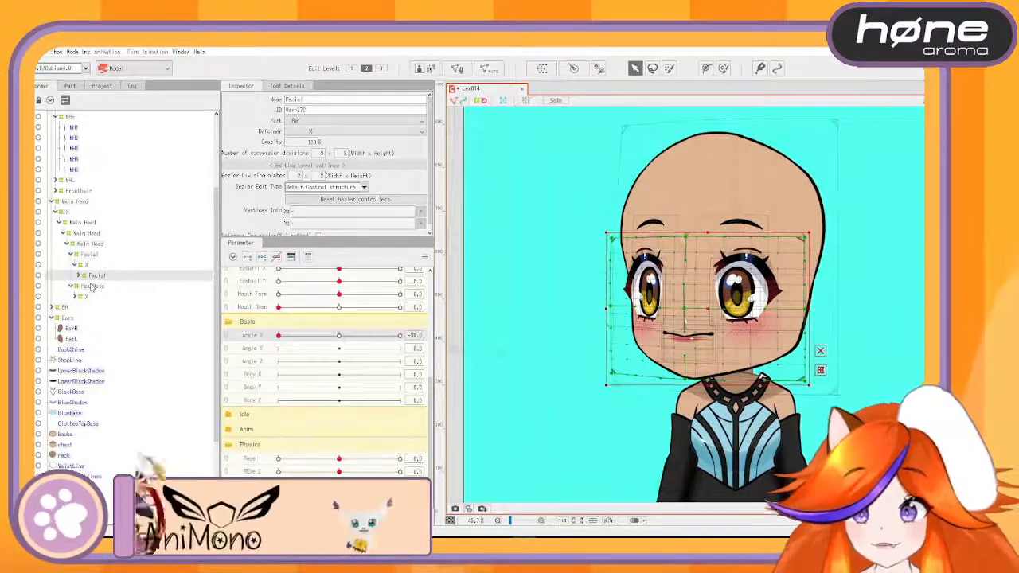
click(85, 296)
ctrl+click(82, 266)
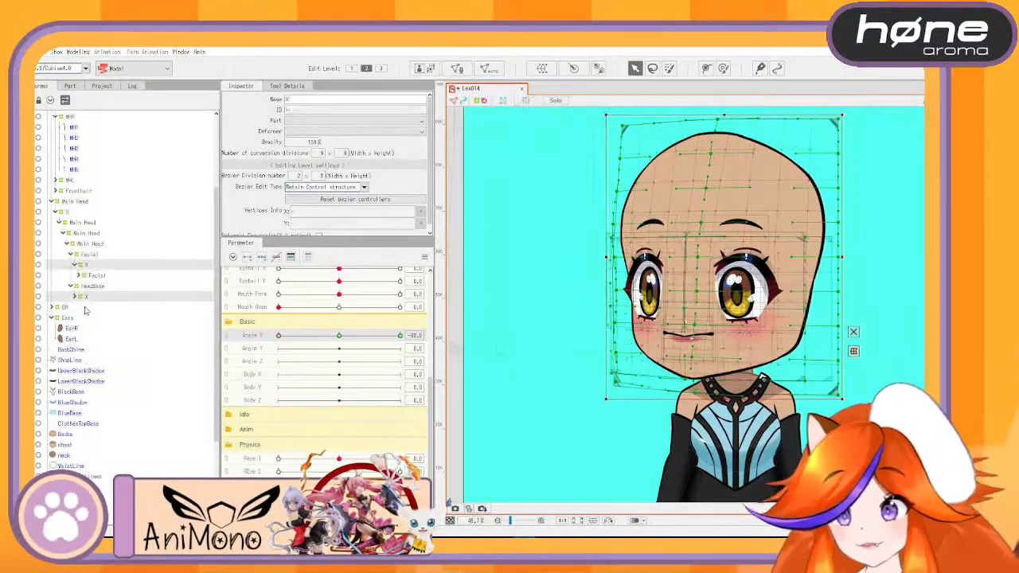
drag(85, 300, 84, 366)
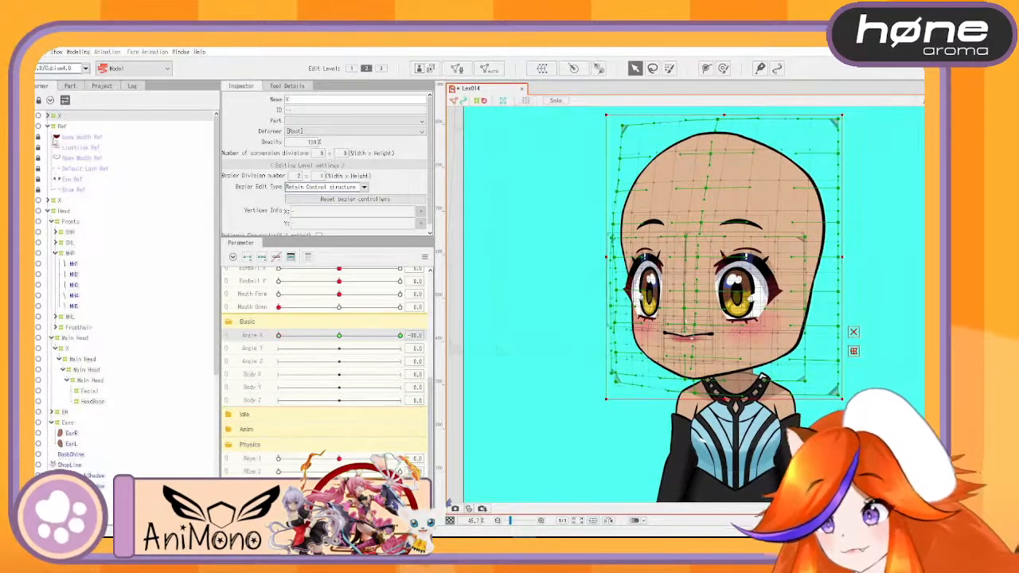
click(50, 126)
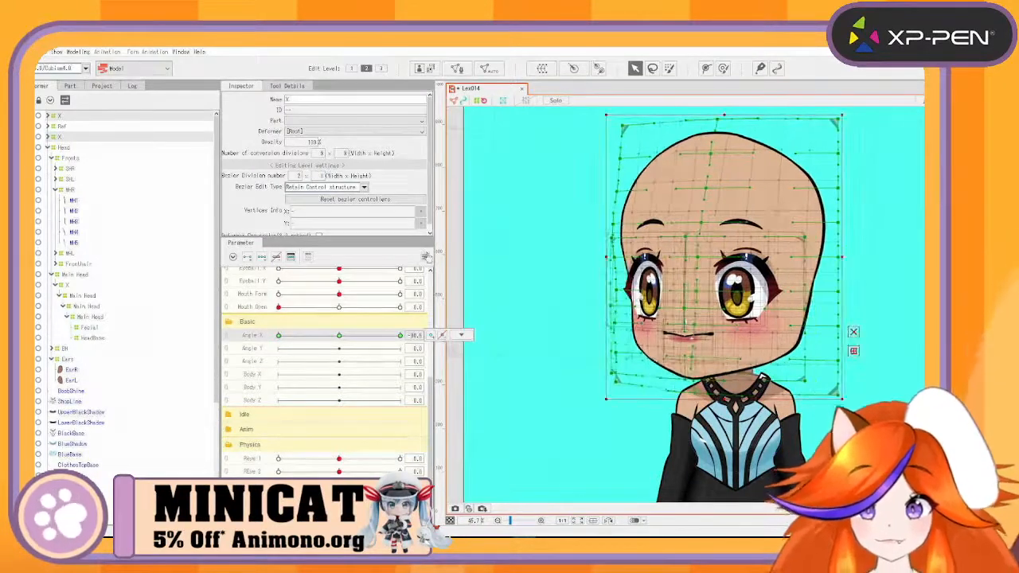
Step: Reflect the Angle X -30 shapes of both X deformers horizontally onto the opposite turn with Reflect Motion
click(425, 256)
click(470, 328)
click(459, 385)
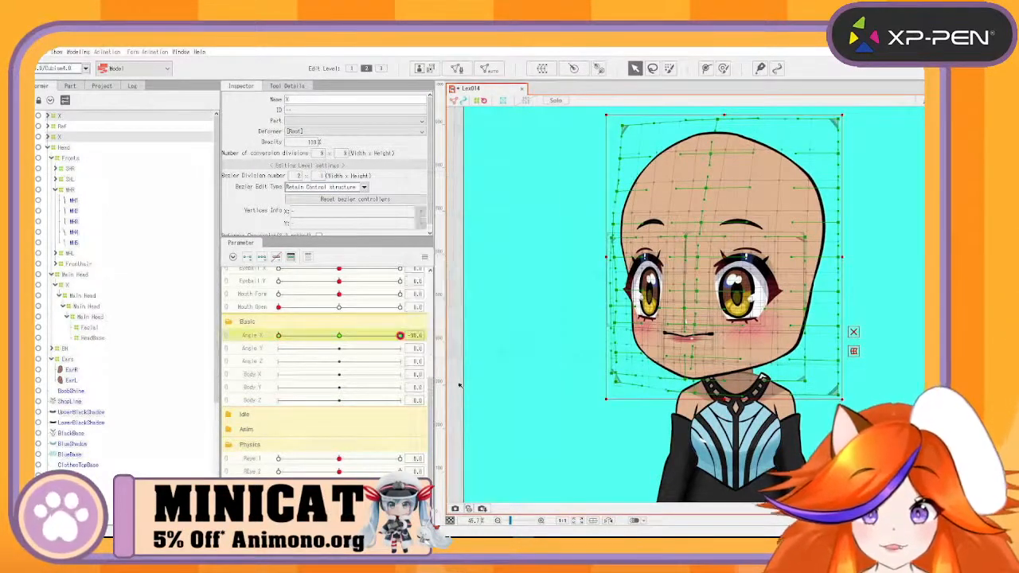
Step: Nest each X deformer back under its HeadBase or Facial parent and preview the Angle X turn
click(61, 137)
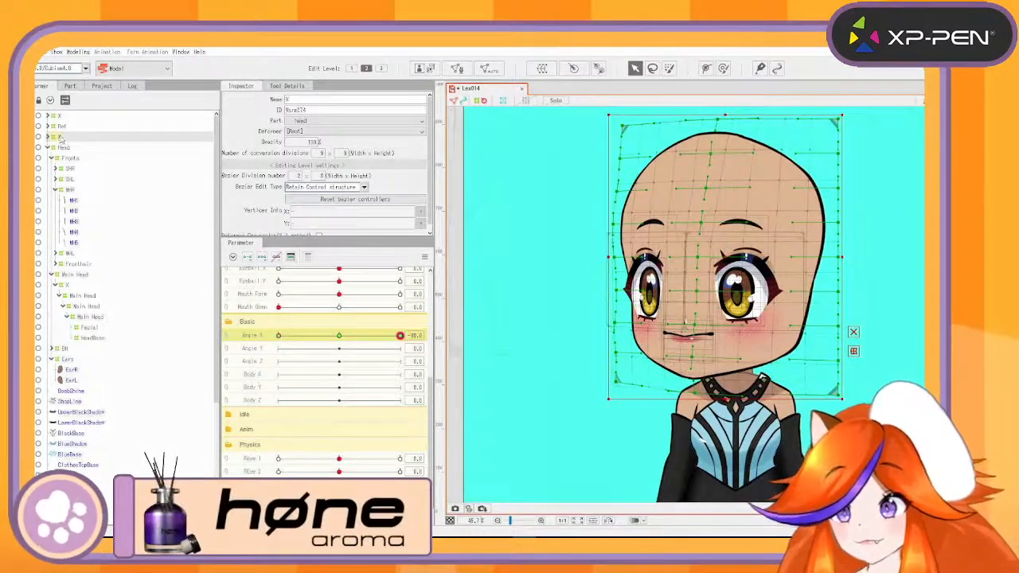
drag(70, 140, 83, 334)
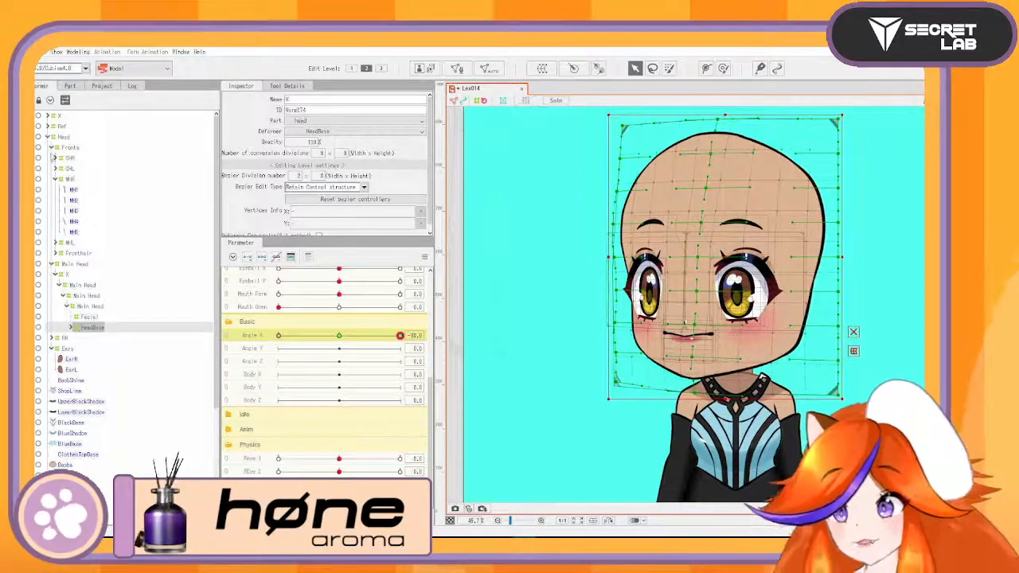
click(60, 116)
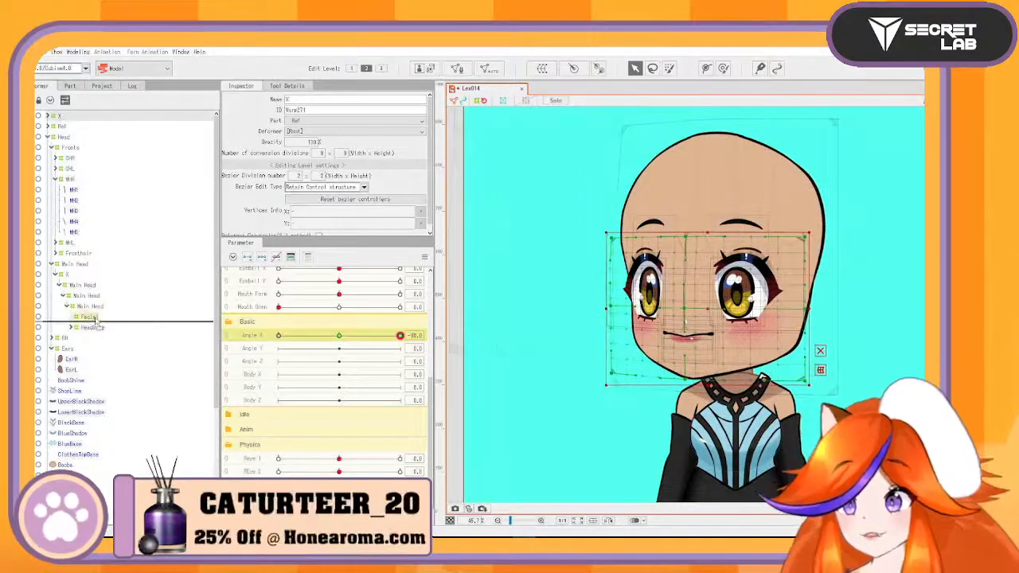
drag(91, 318, 88, 318)
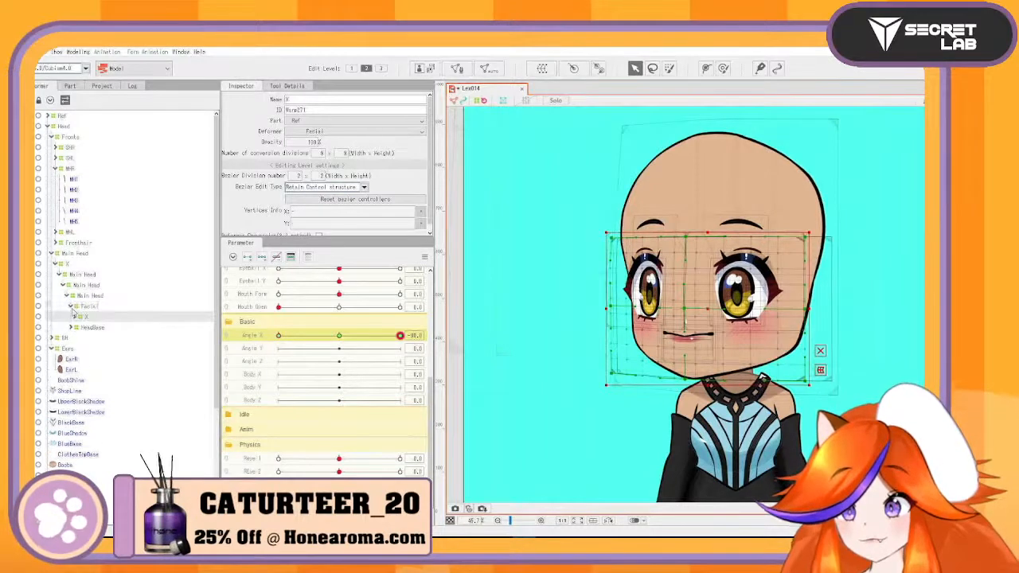
click(73, 317)
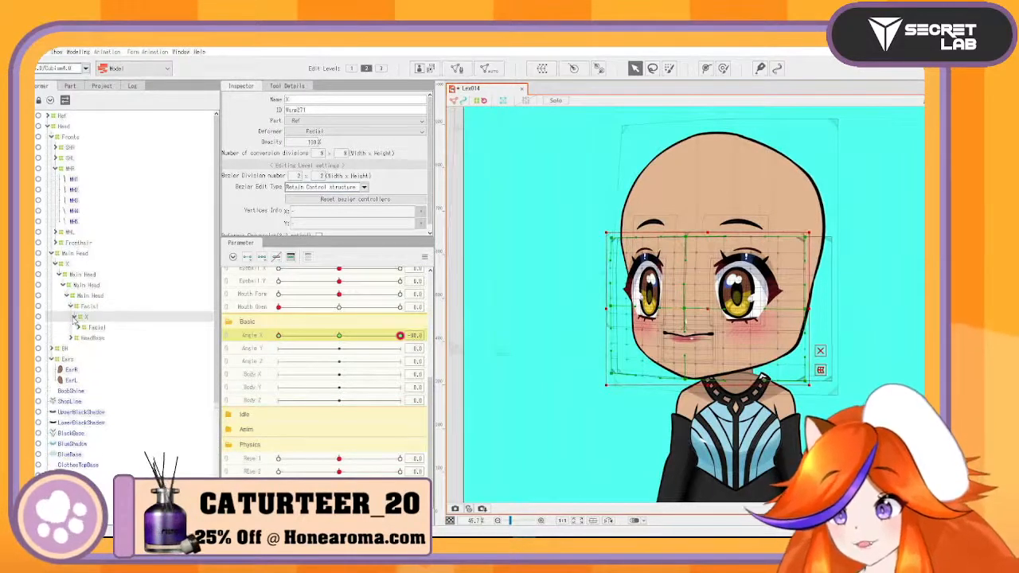
click(74, 317)
click(70, 328)
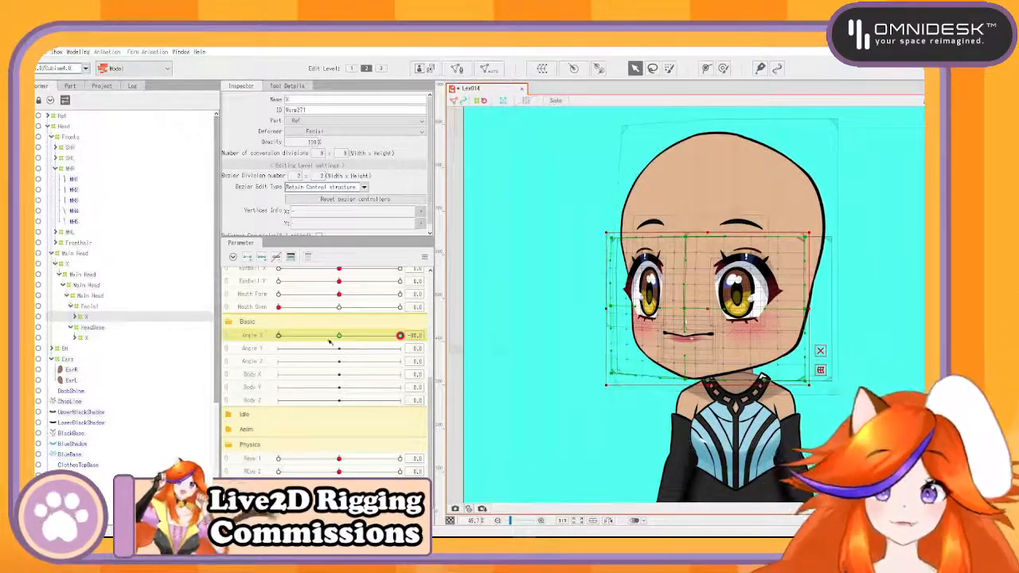
drag(328, 340, 247, 400)
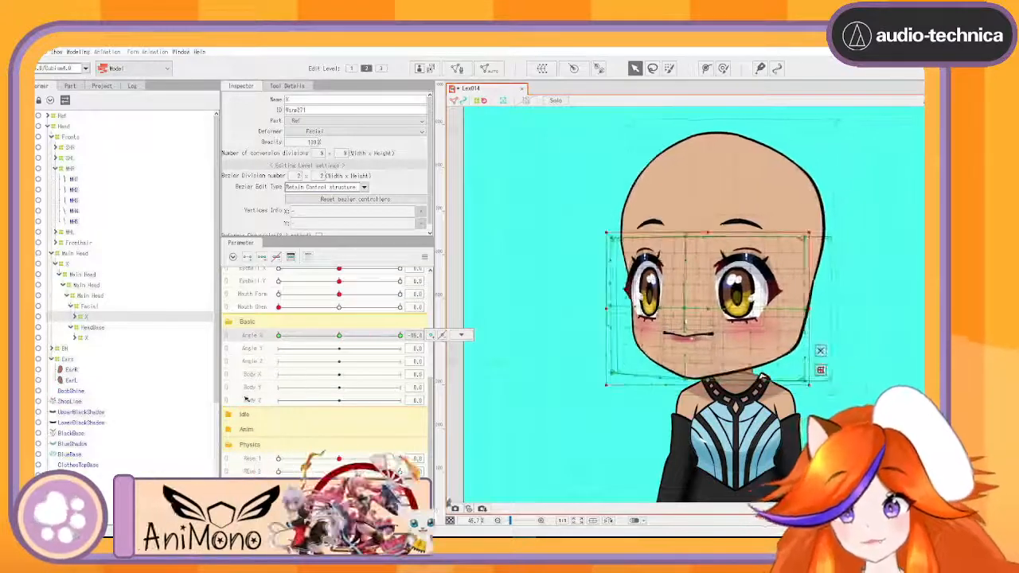
Step: Reset Angle X to 0 and duplicate the Eyes, Blush, Mouth and Nose warp deformers inside the innermost Facial deformer three times
click(339, 336)
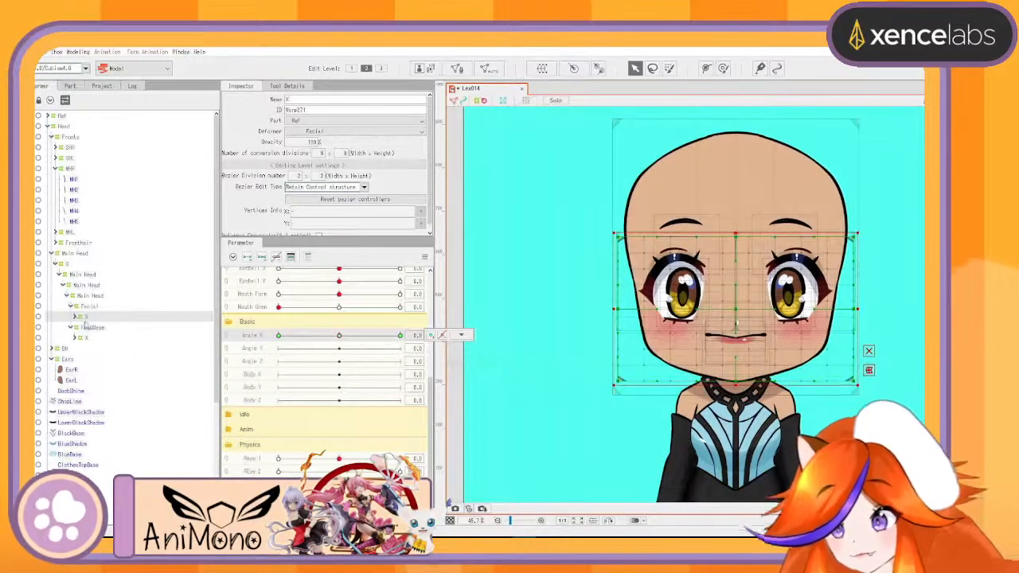
click(75, 316)
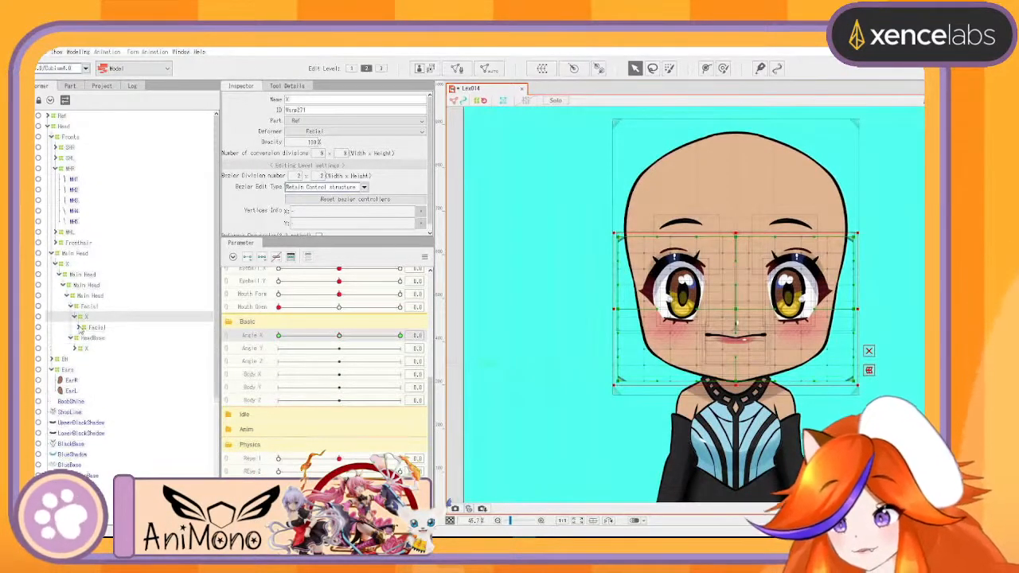
click(81, 327)
click(98, 359)
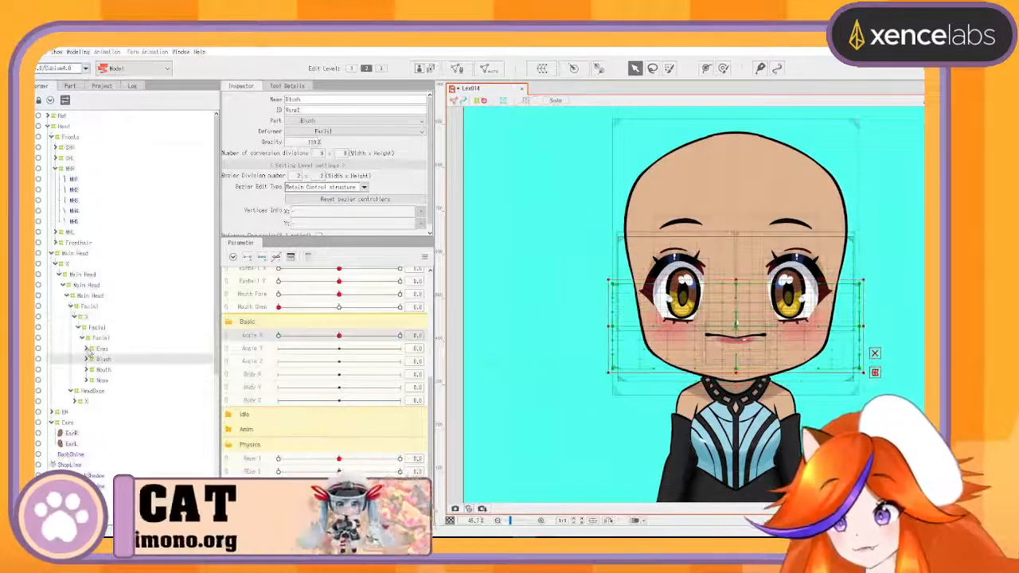
mouse_move(99, 349)
mouse_down()
mouse_move(110, 381)
mouse_move(140, 381)
mouse_up()
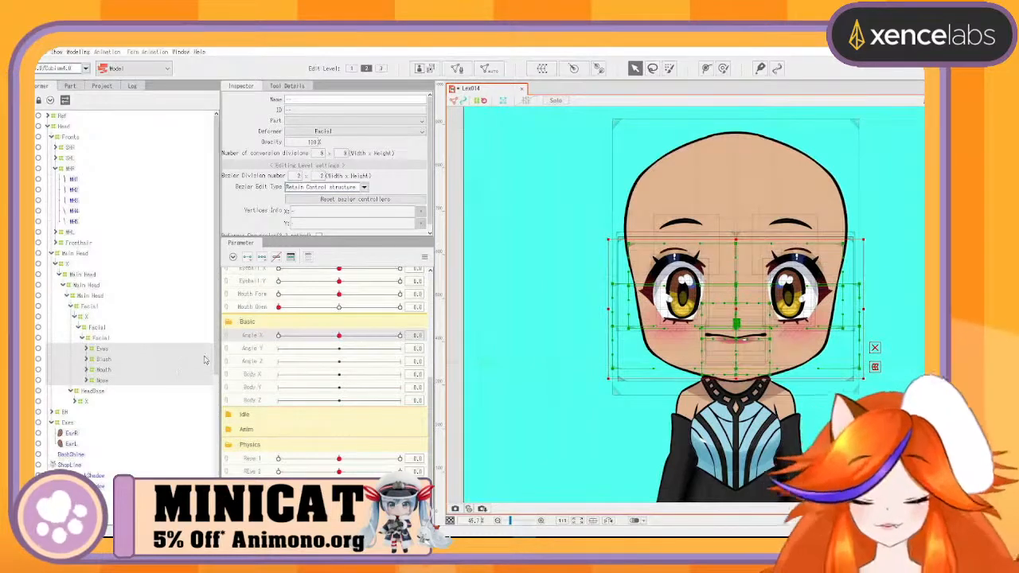
key(ctrl+c)
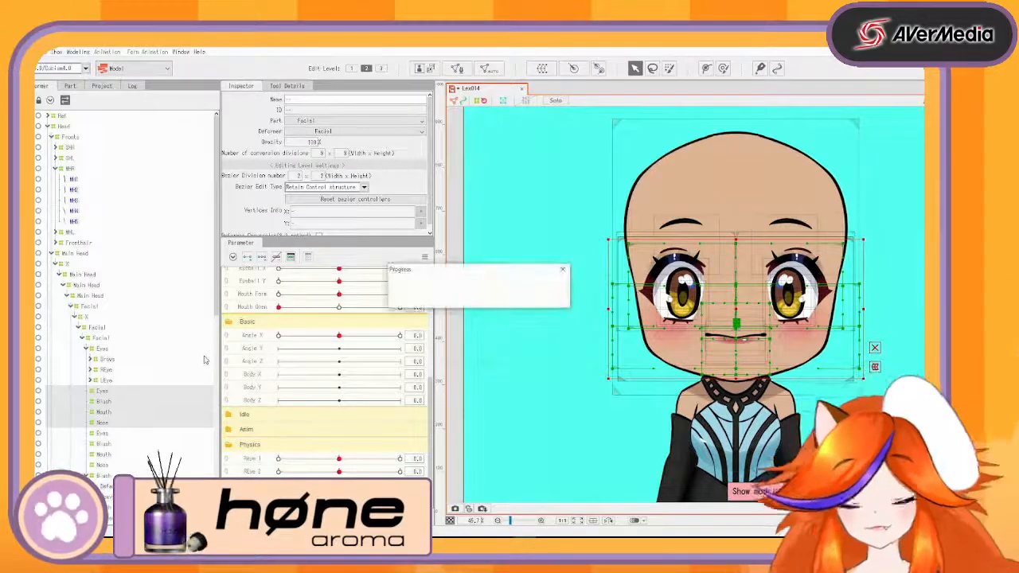
Step: Nest the Eyes, Blush, Mouth and Nose deformers and their copies inside one another as one parent chain per feature
click(90, 351)
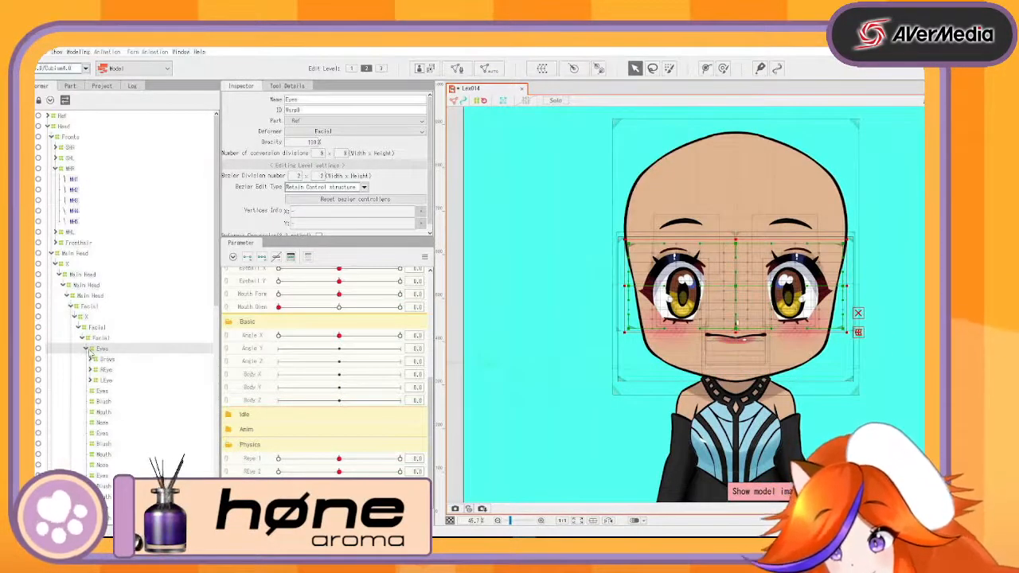
click(86, 349)
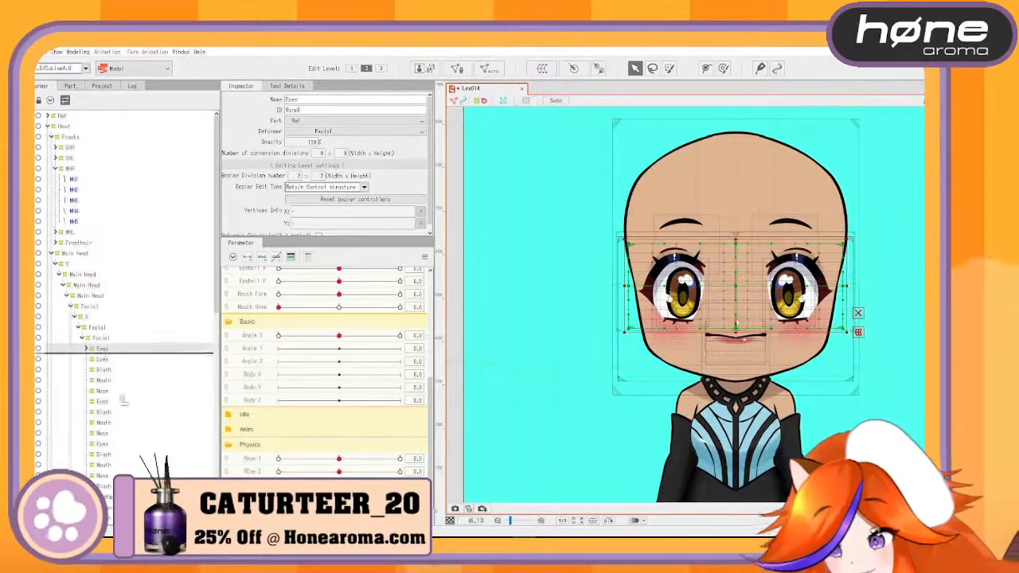
drag(106, 448, 106, 353)
scroll(115, 414, down, 1)
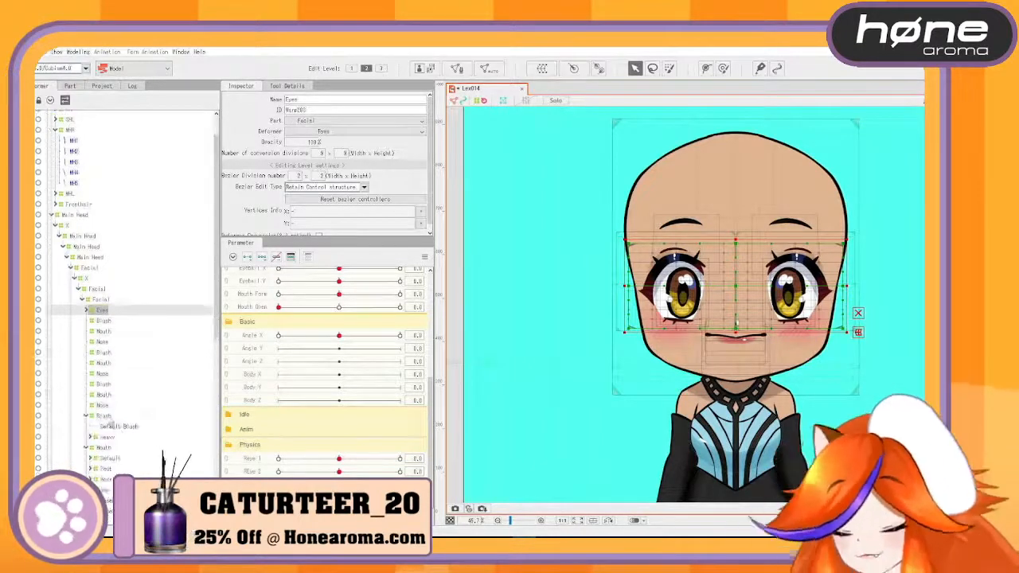
drag(112, 426, 105, 329)
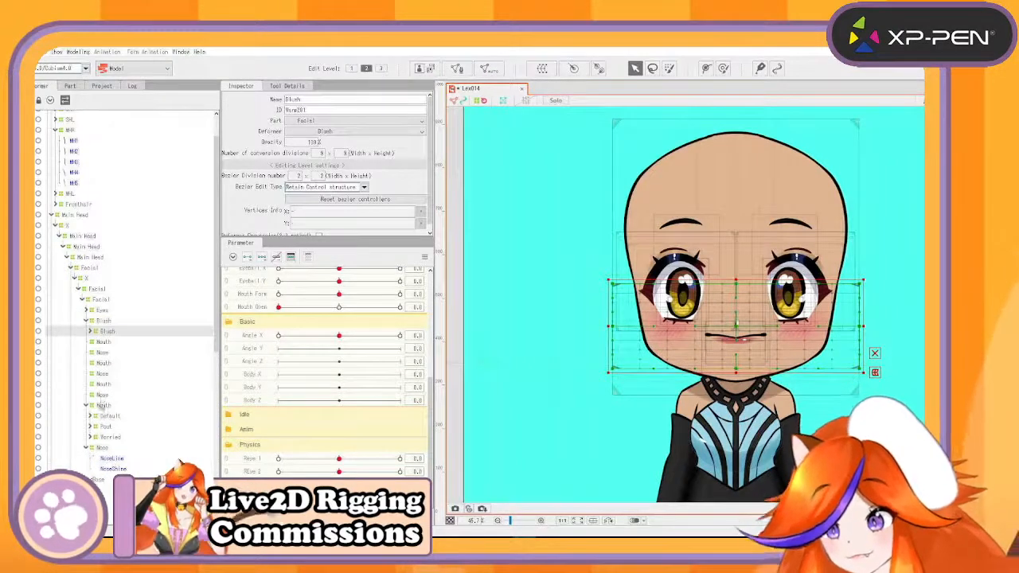
drag(104, 406, 107, 369)
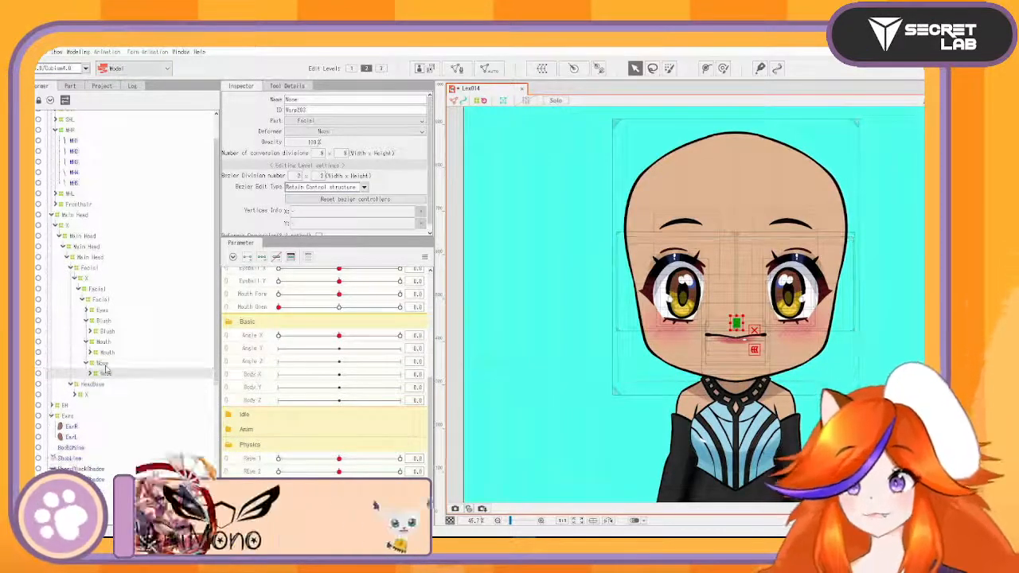
Step: Duplicate the second-level Eyes, Blush, Mouth and Nose deformers and nest each copy into its feature's chain
click(102, 312)
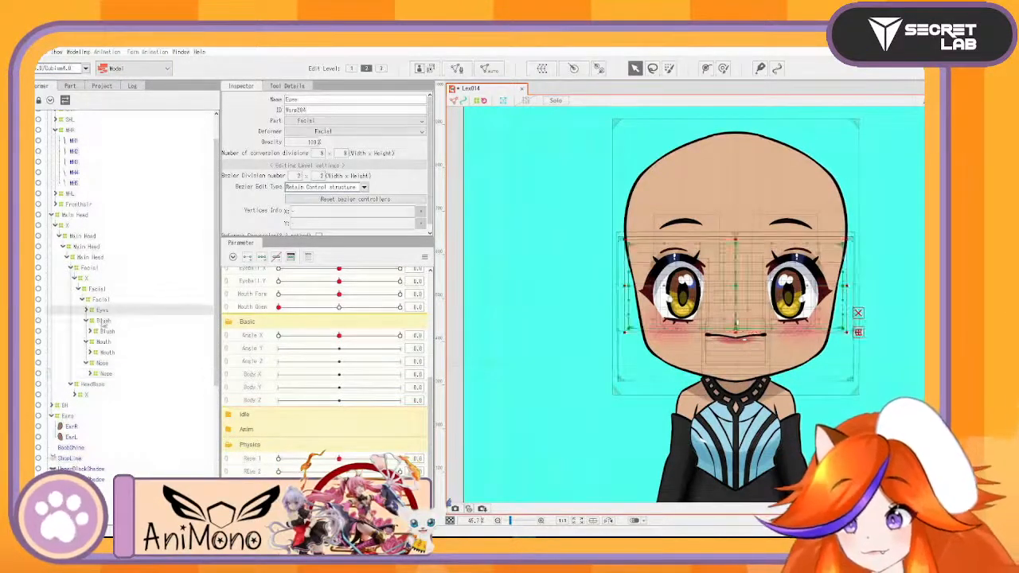
click(86, 310)
click(103, 321)
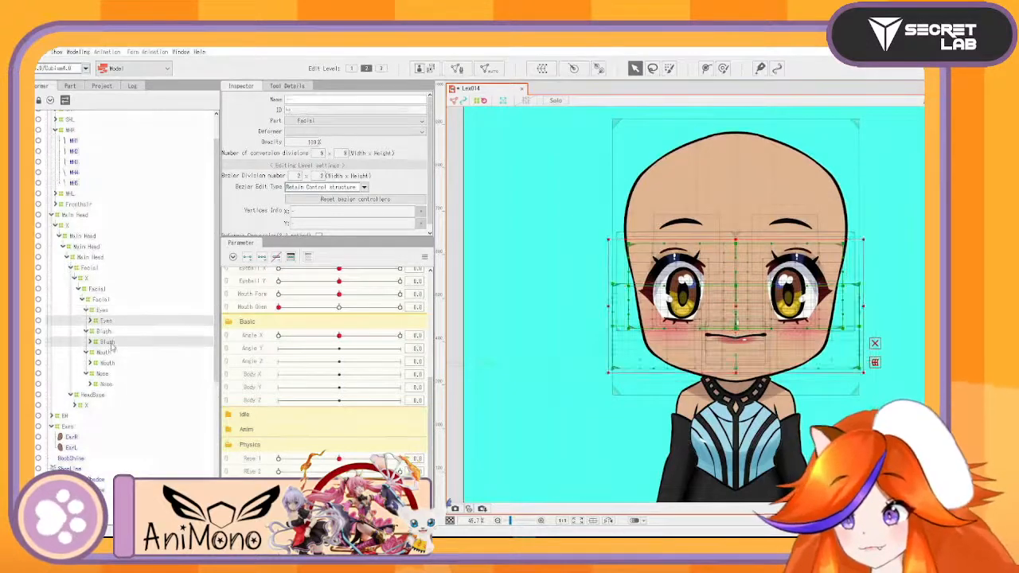
click(106, 386)
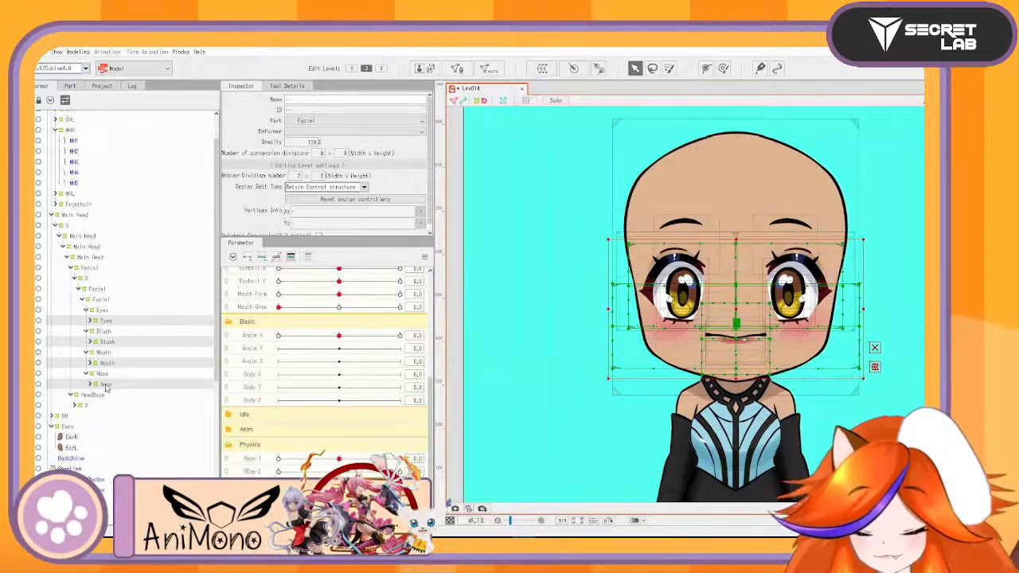
key(Right)
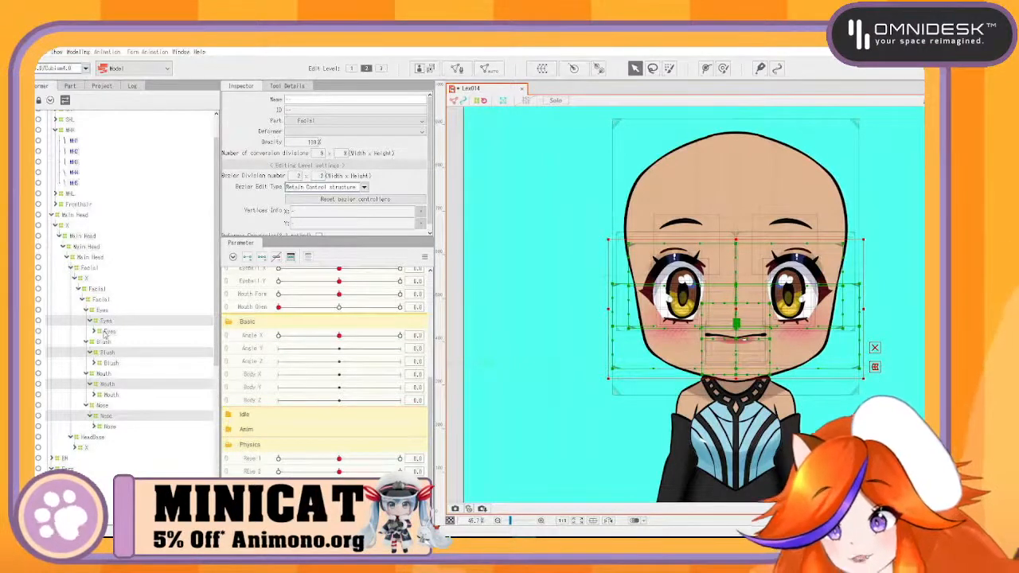
key(Right)
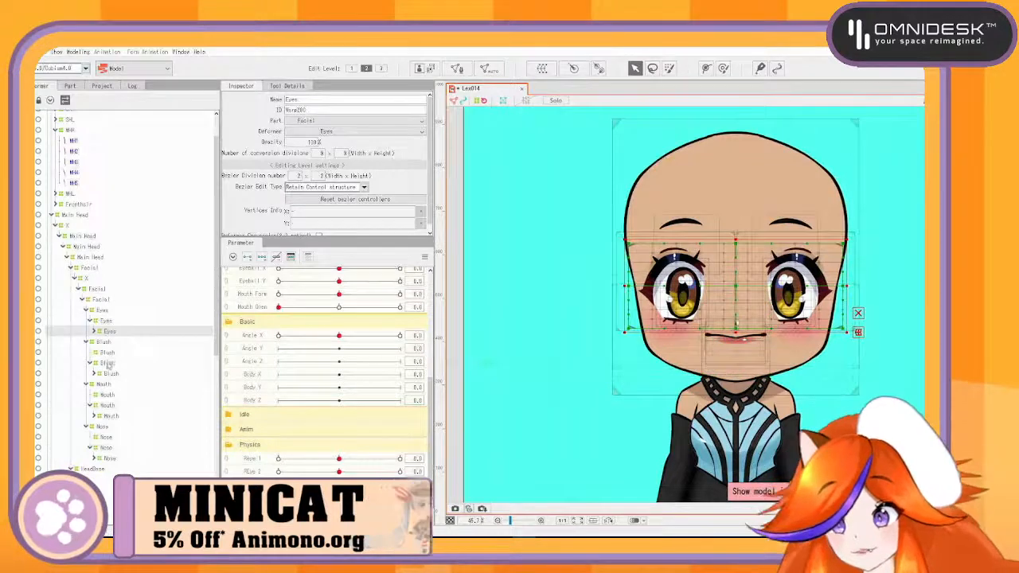
drag(107, 354, 110, 363)
click(108, 394)
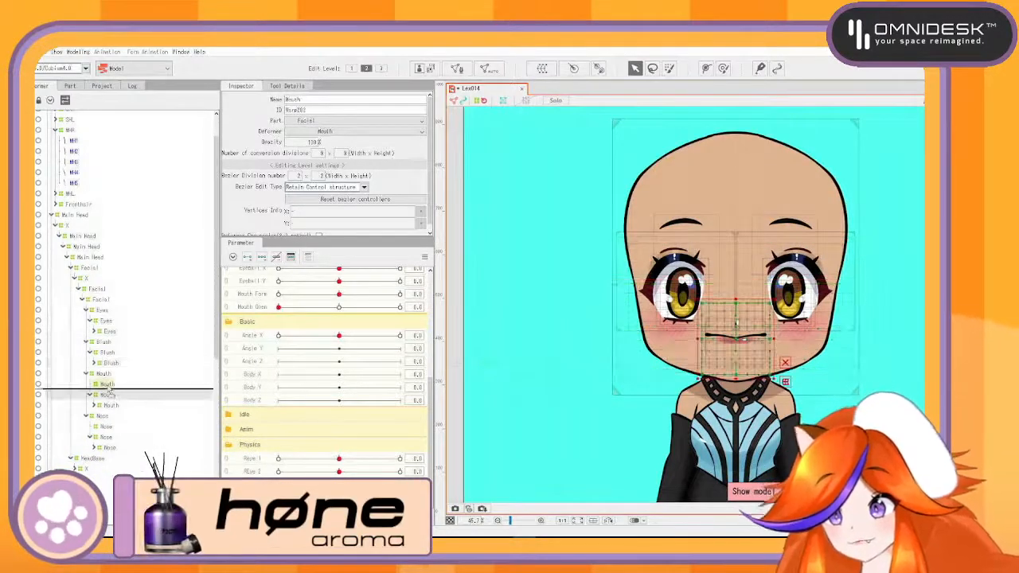
drag(103, 416, 103, 417)
click(105, 416)
double_click(293, 99)
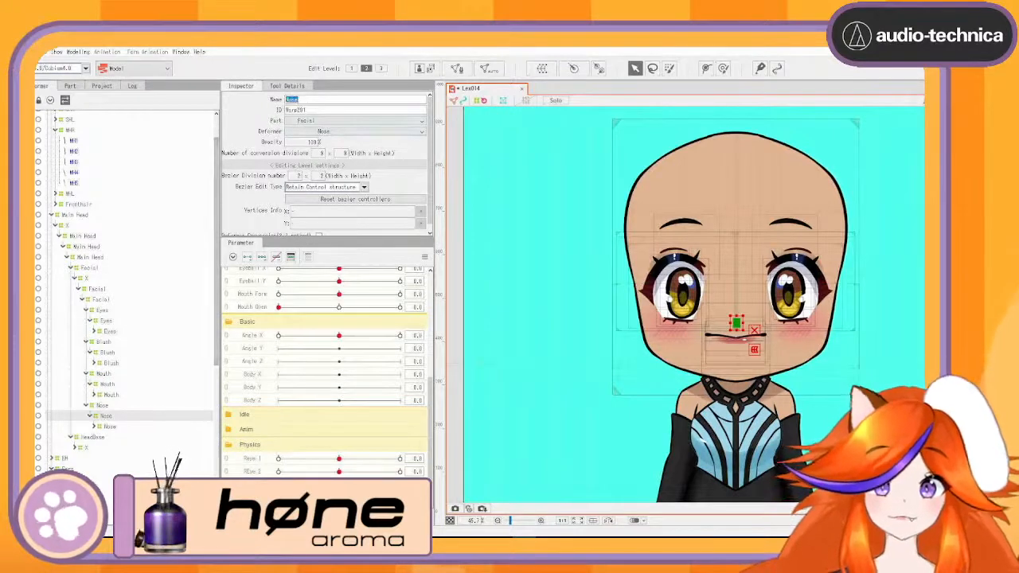
Step: Generate a new mesh for the NoseShine art mesh with the Standard automatic mesh preset
scroll(771, 319, up, 6)
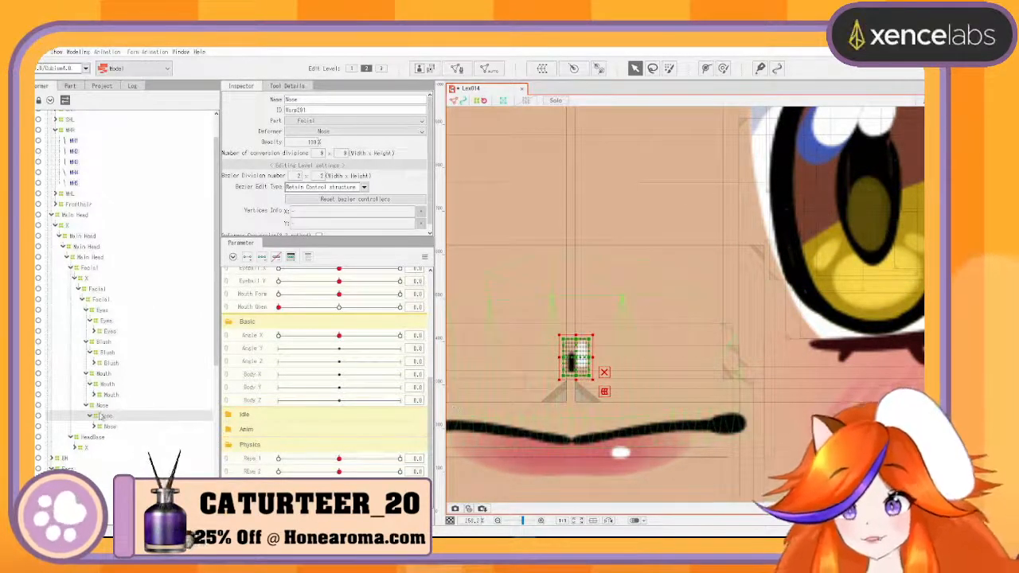
click(95, 428)
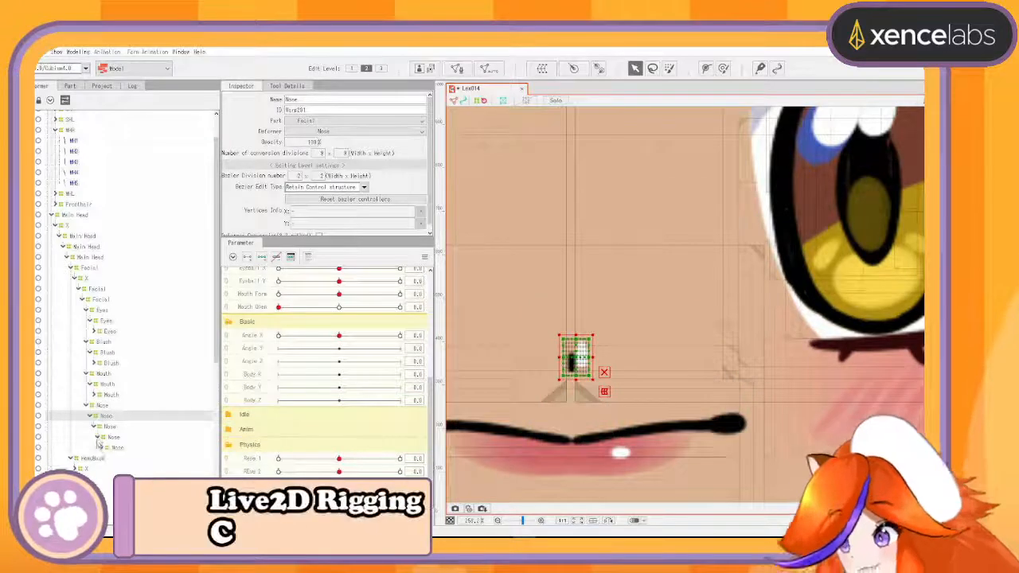
click(101, 448)
click(128, 468)
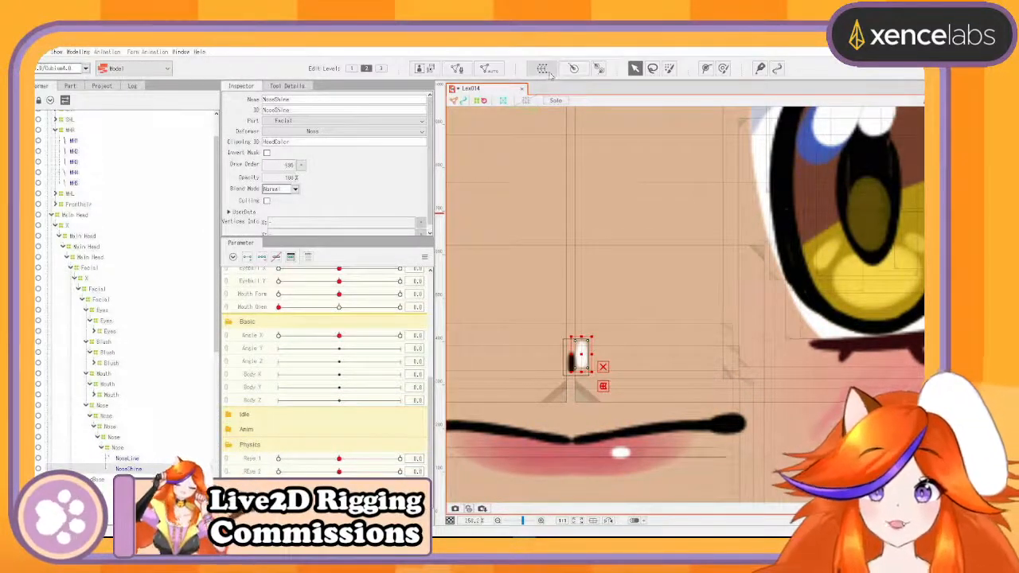
click(489, 69)
click(478, 246)
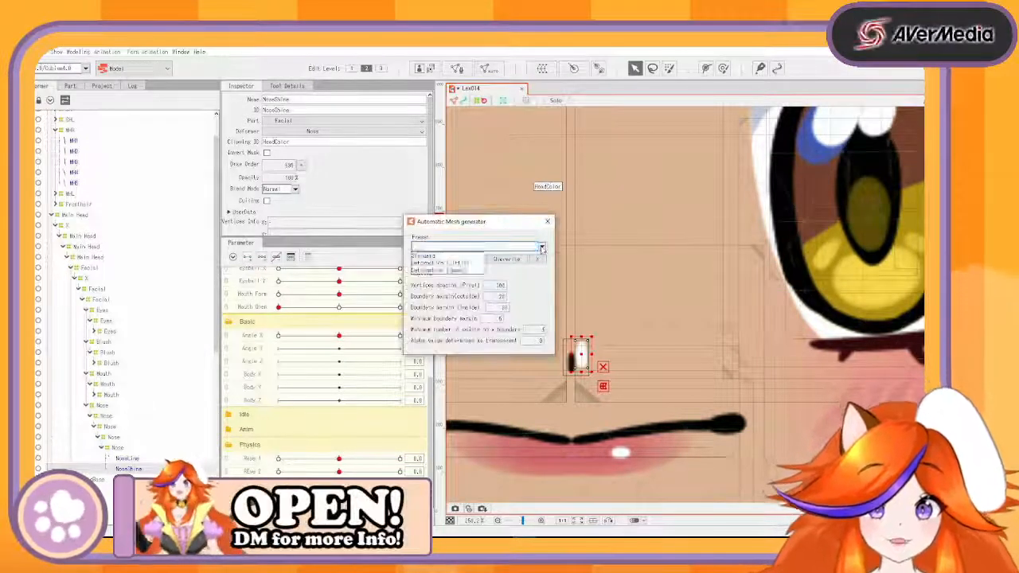
click(470, 255)
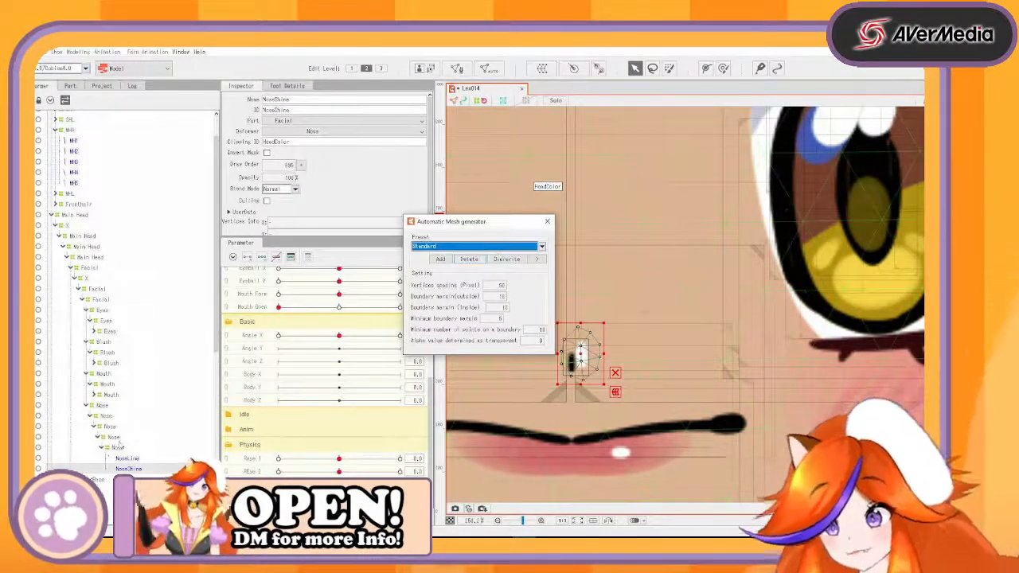
Step: Move the outermost Nose deformer with its children out of the Facial deformer to the root level and expand its chain
scroll(119, 444, down, 4)
click(106, 301)
drag(104, 291, 103, 443)
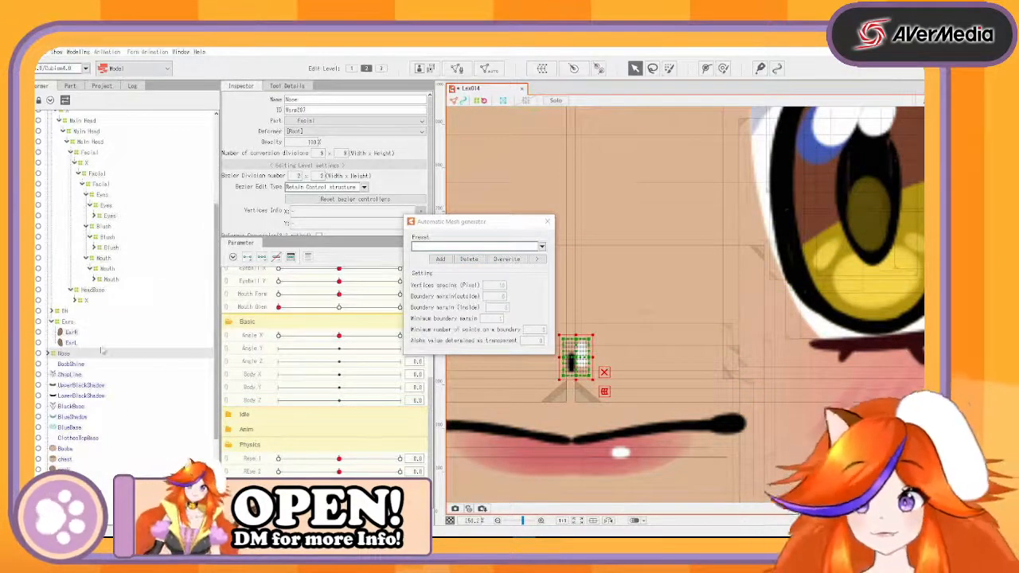
click(49, 354)
click(57, 374)
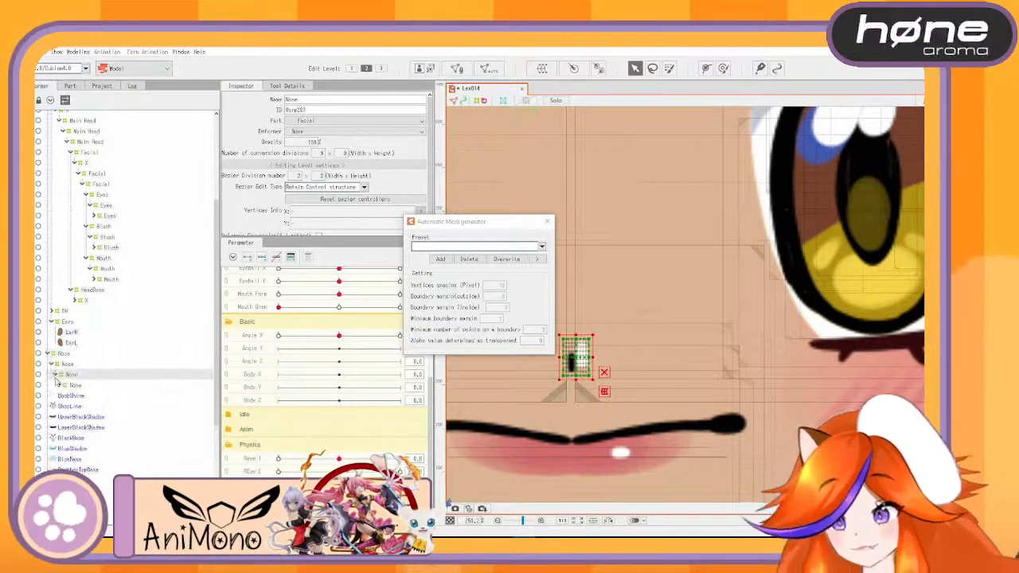
click(59, 386)
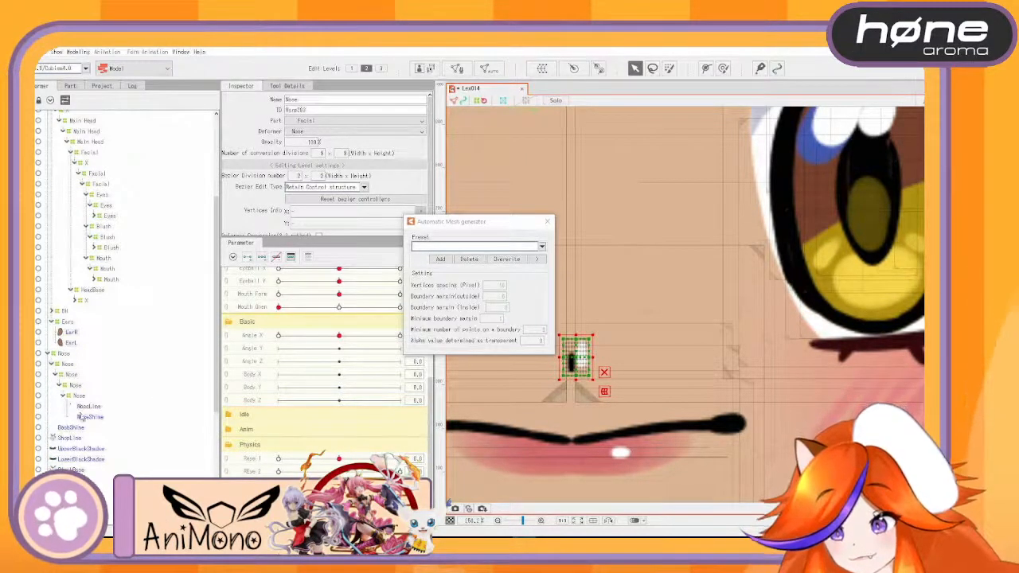
Step: Create a warp deformer named Shine as the parent of NoseShine
click(88, 417)
click(547, 222)
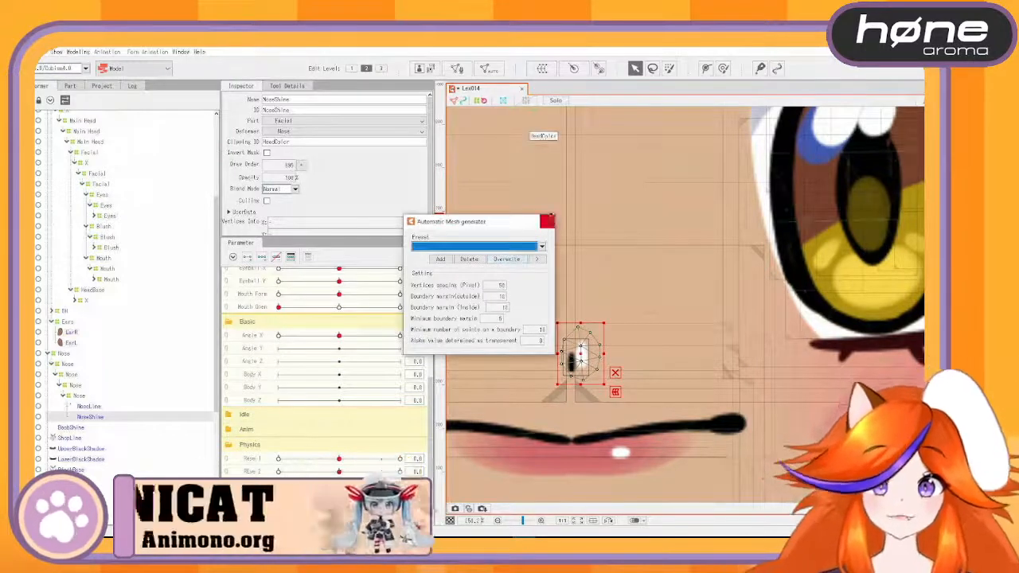
click(542, 68)
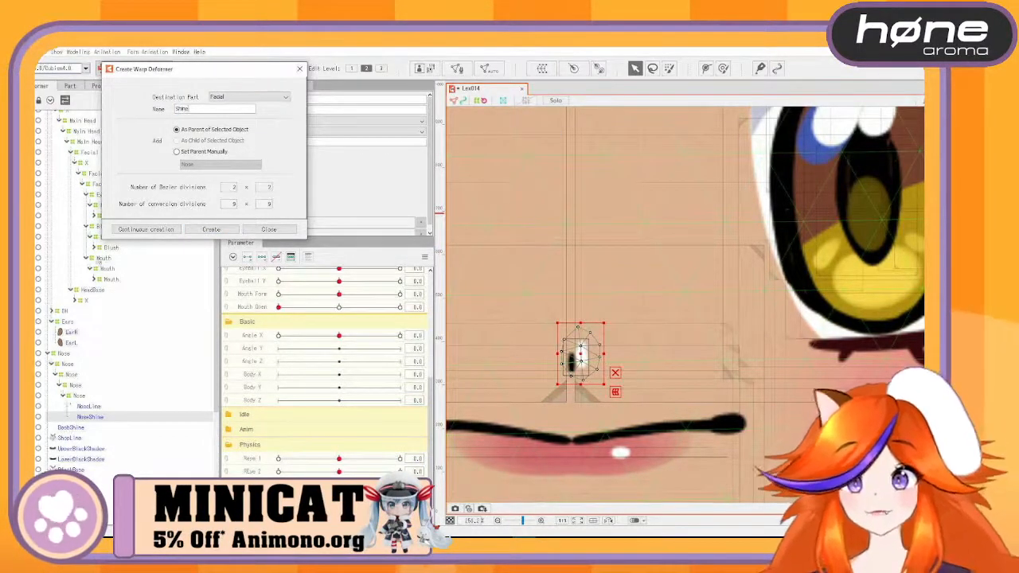
click(146, 229)
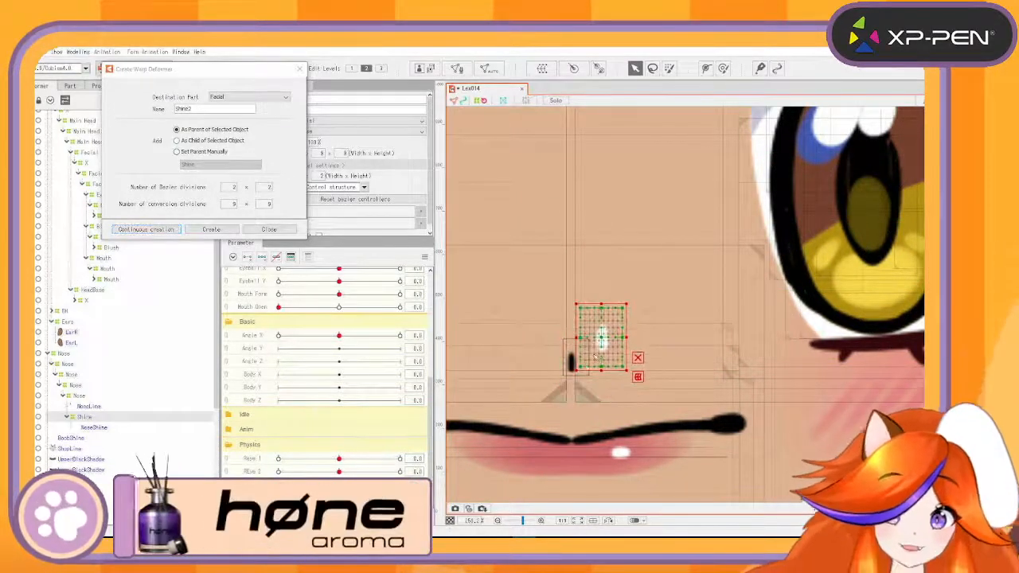
Step: Duplicate the Shine deformer twice, nest the three into a chain and rename the second one X
click(110, 421)
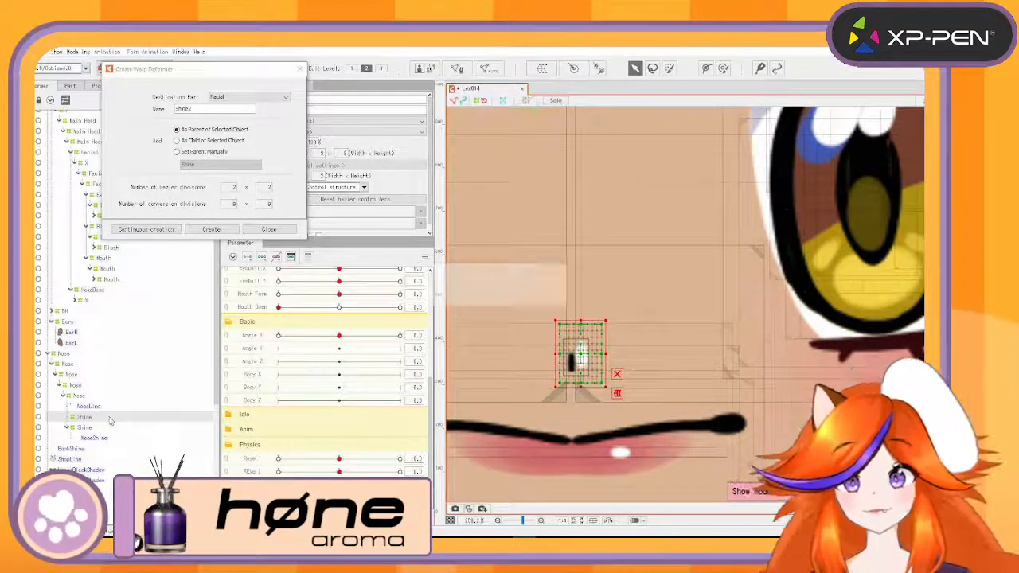
key(Return)
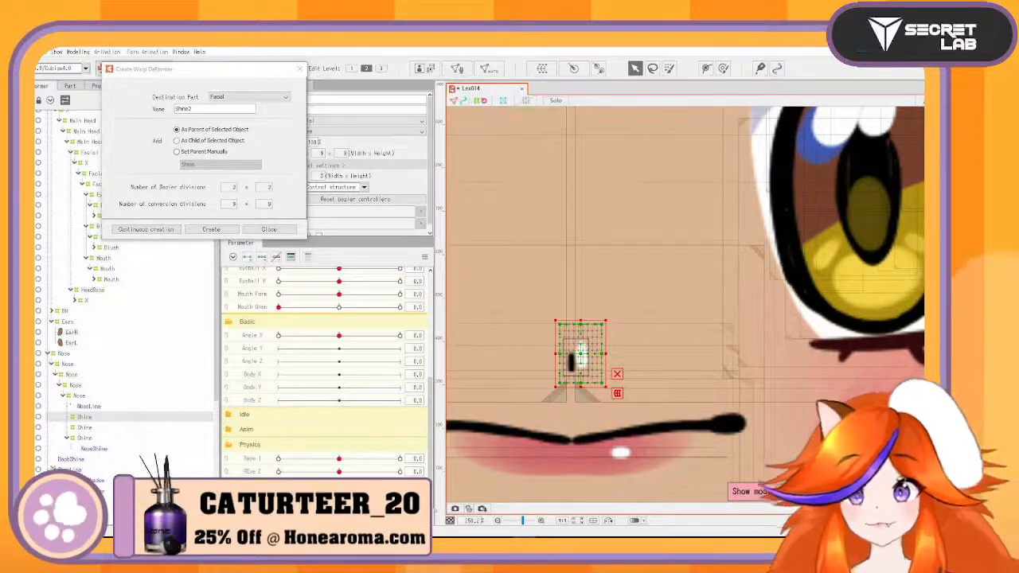
key(Escape)
drag(88, 437, 86, 430)
click(87, 429)
drag(302, 101, 240, 101)
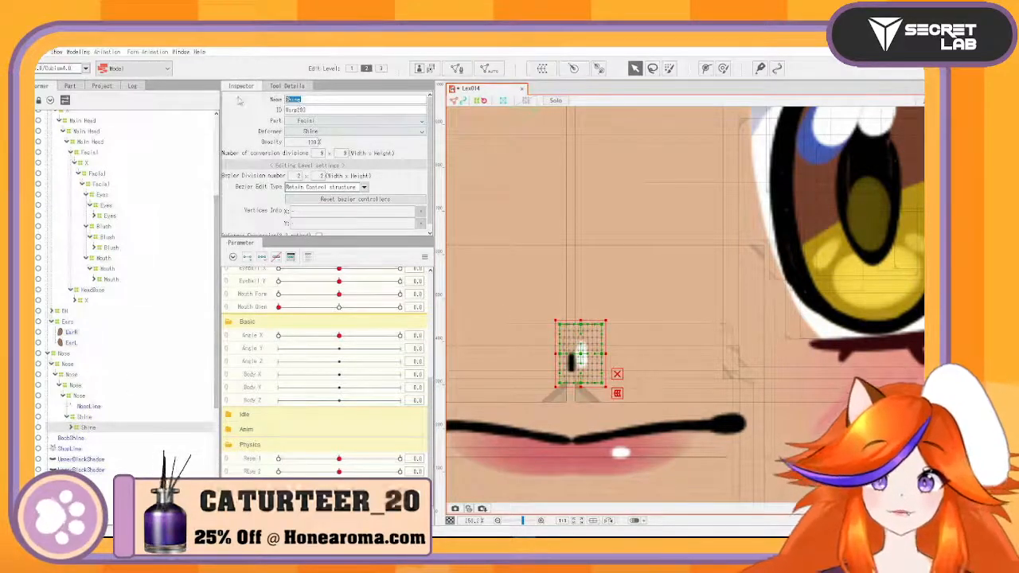
text(X)
key(Return)
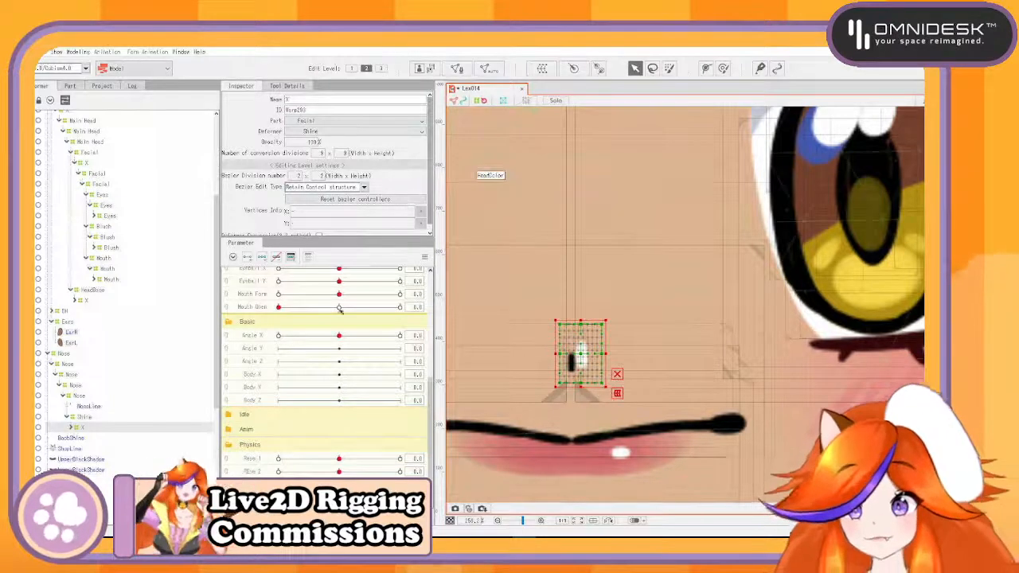
Step: Key the Shine chain's X deformer on Angle X and compress its right half toward the nose line at the maximum key
click(271, 338)
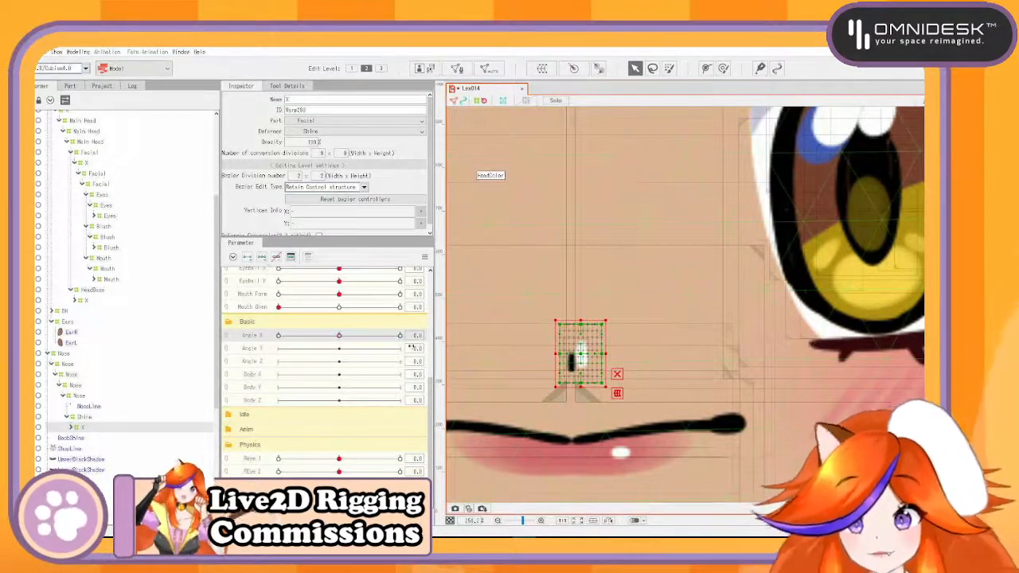
drag(339, 337, 425, 341)
drag(628, 306, 572, 398)
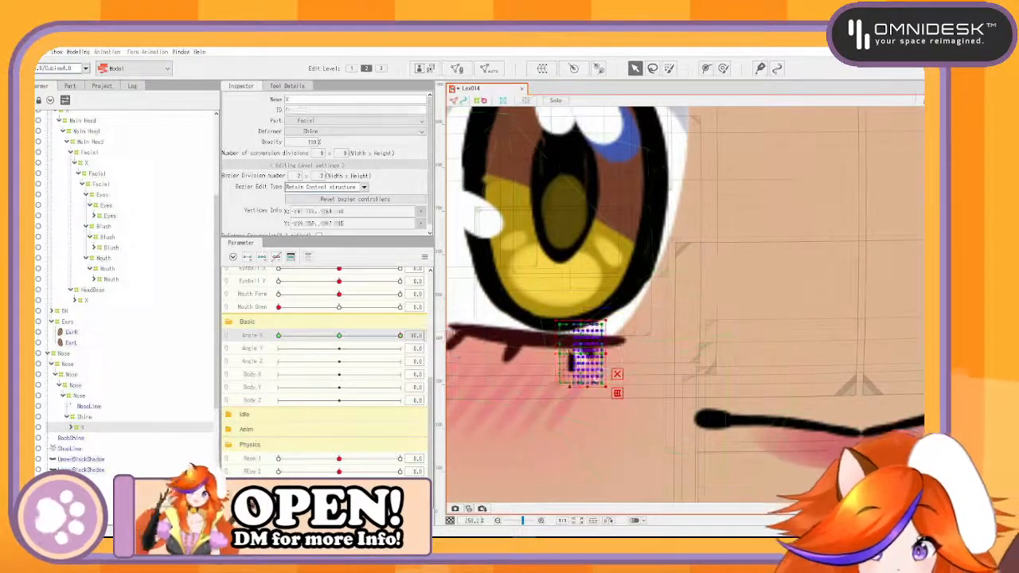
drag(606, 354, 581, 361)
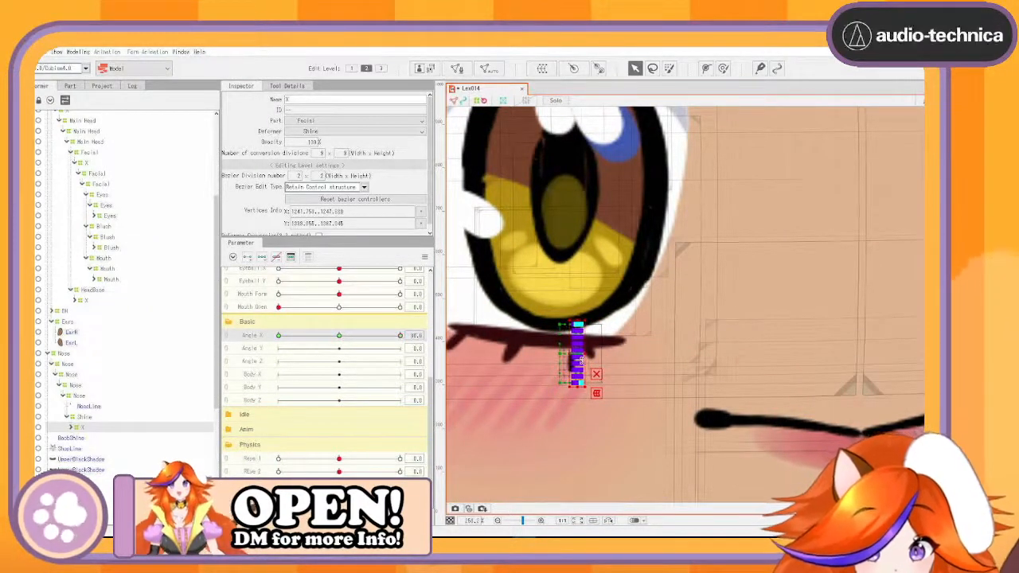
click(577, 360)
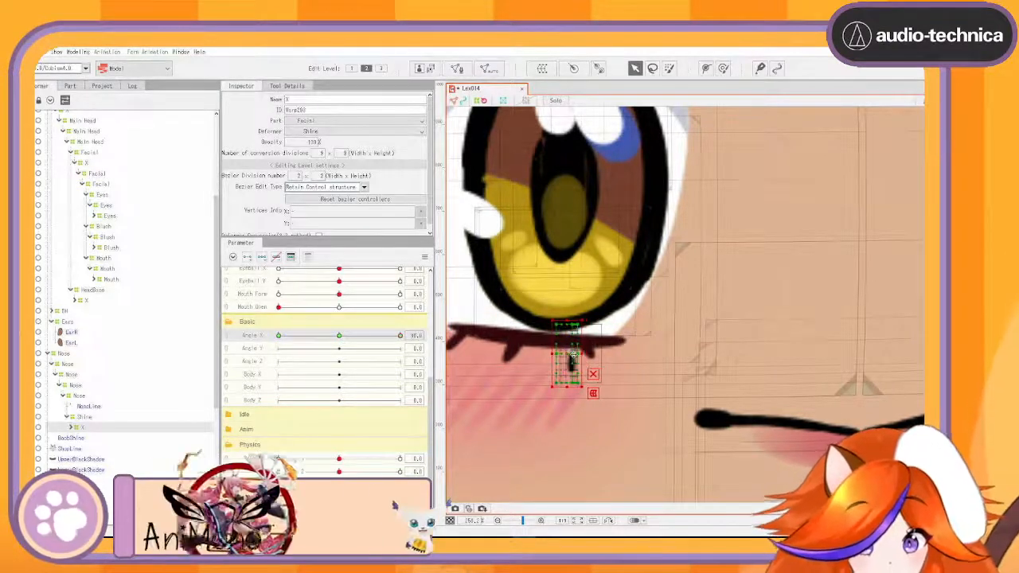
drag(571, 358, 575, 359)
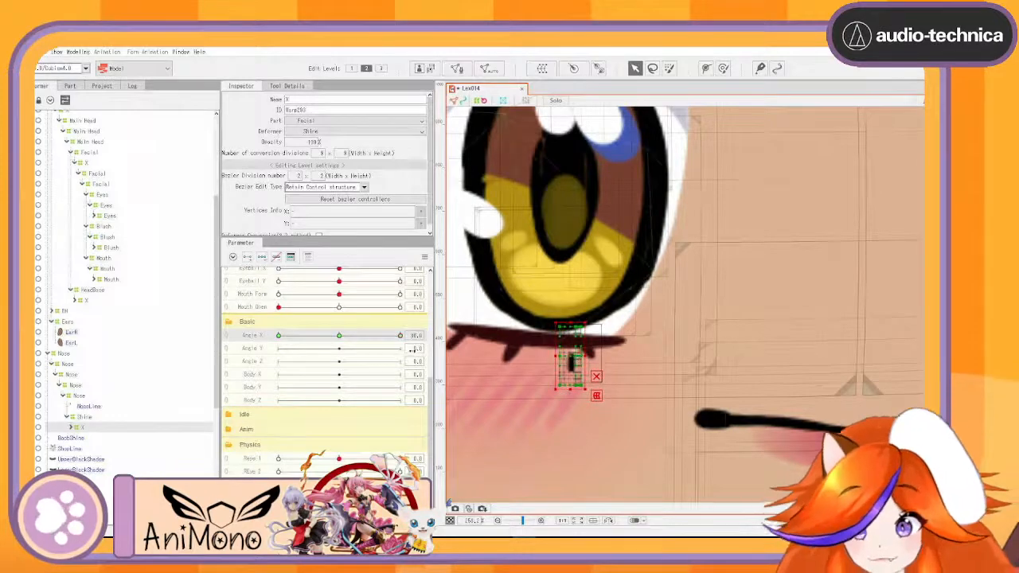
drag(400, 341, 336, 364)
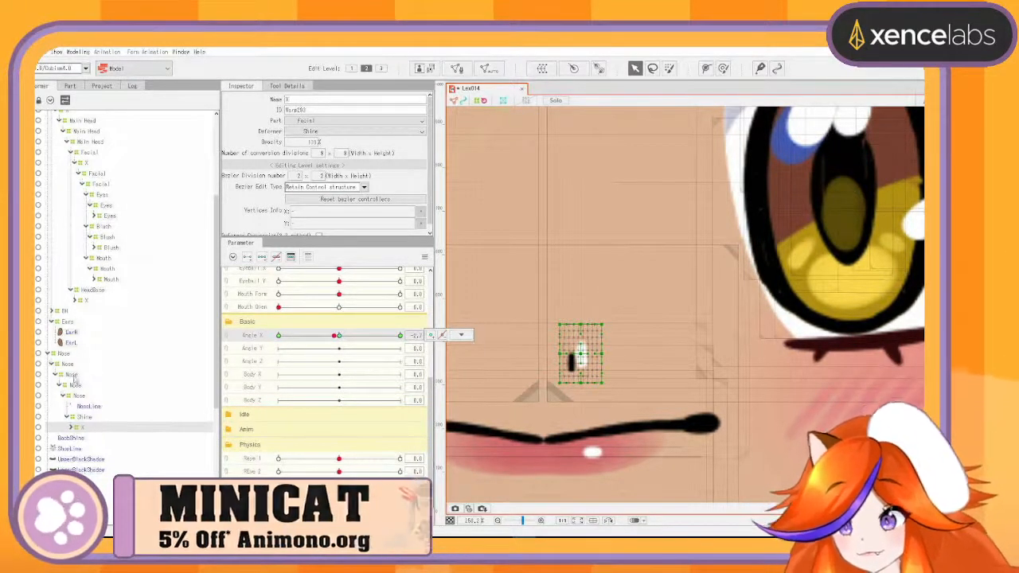
drag(64, 353, 106, 195)
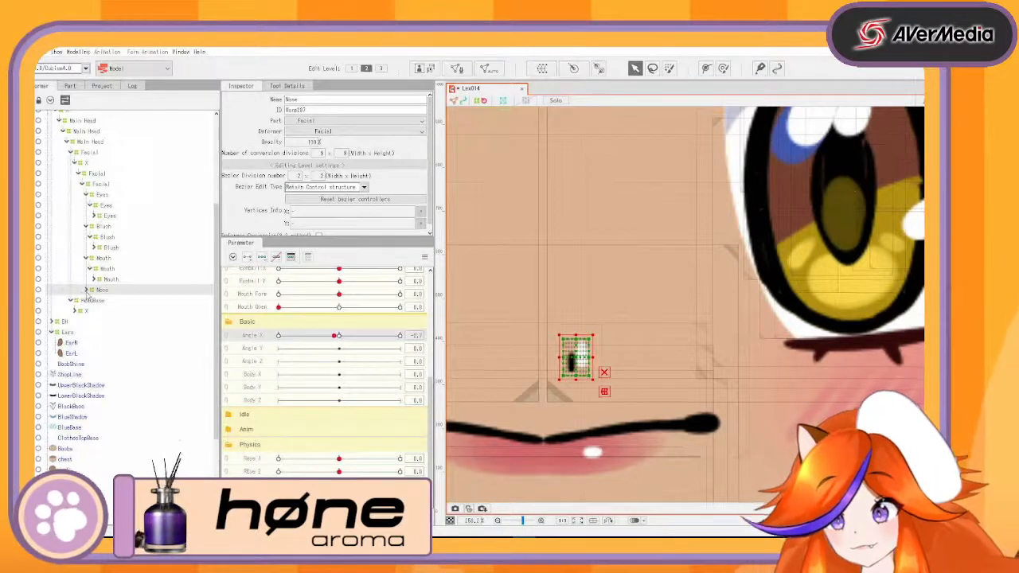
click(86, 290)
click(102, 302)
ctrl+click(109, 270)
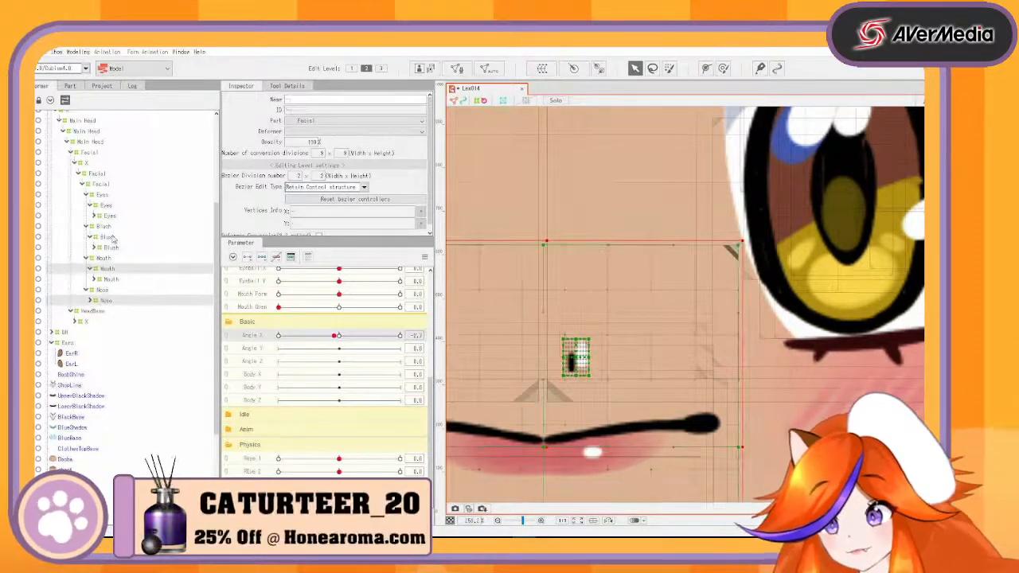
ctrl+click(112, 238)
ctrl+click(111, 215)
ctrl+click(109, 207)
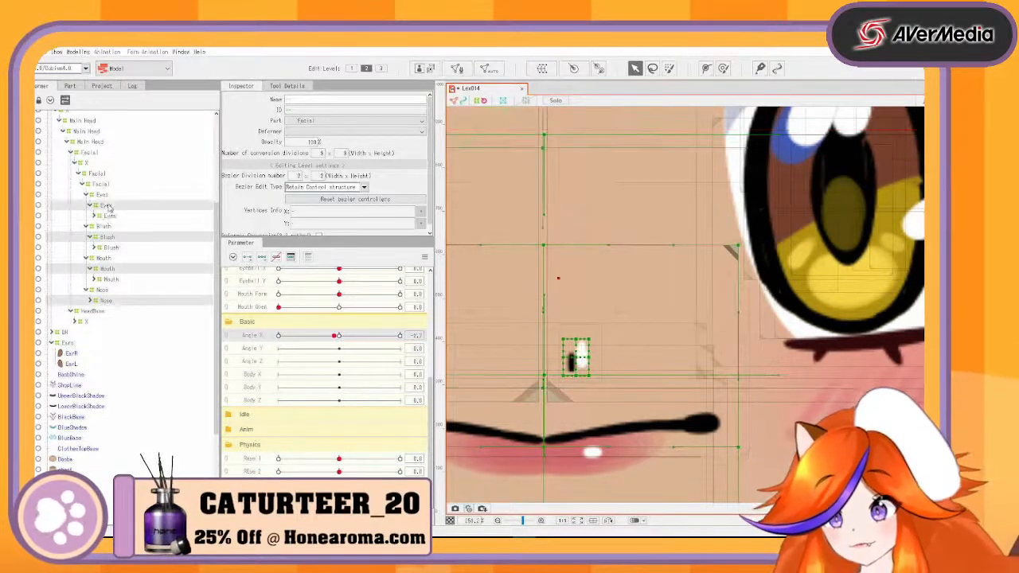
click(309, 99)
text(X)
key(Return)
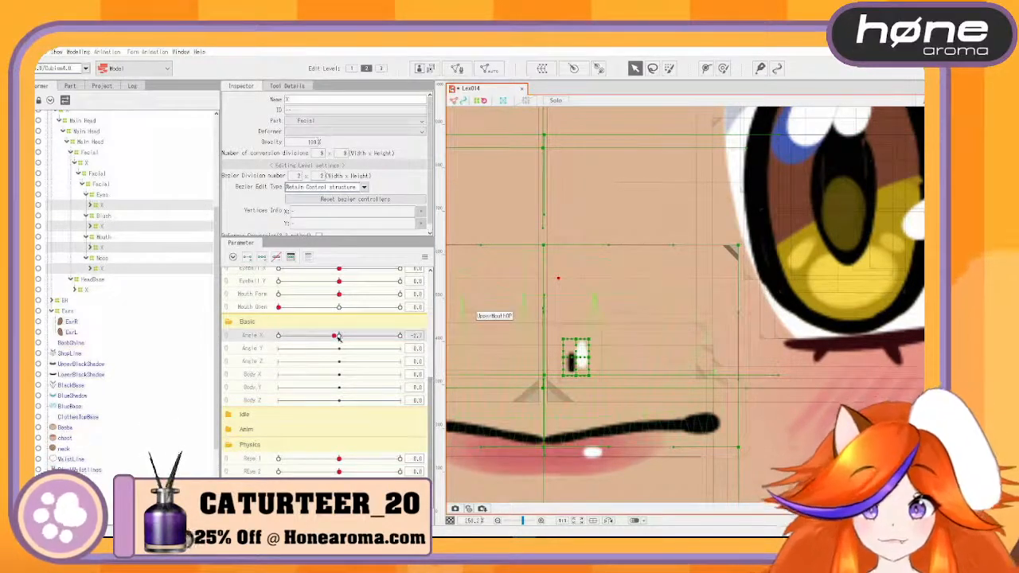
click(338, 335)
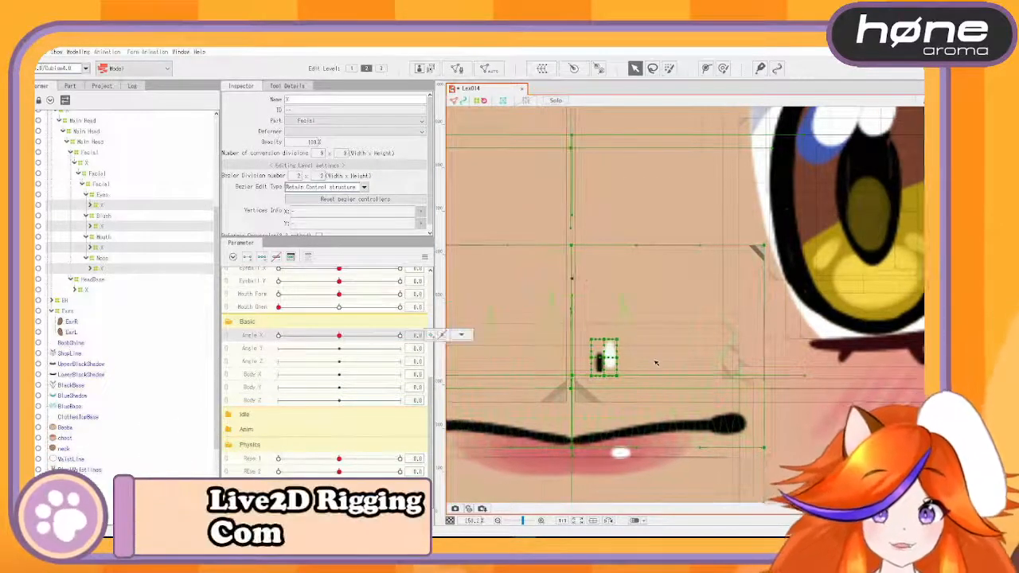
scroll(539, 367, down, 5)
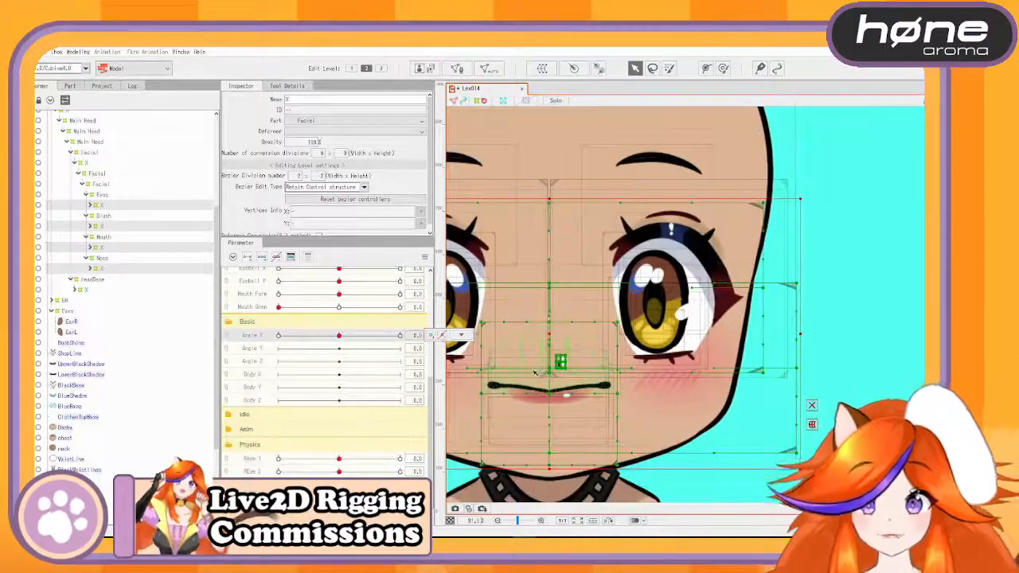
key(ctrl+z)
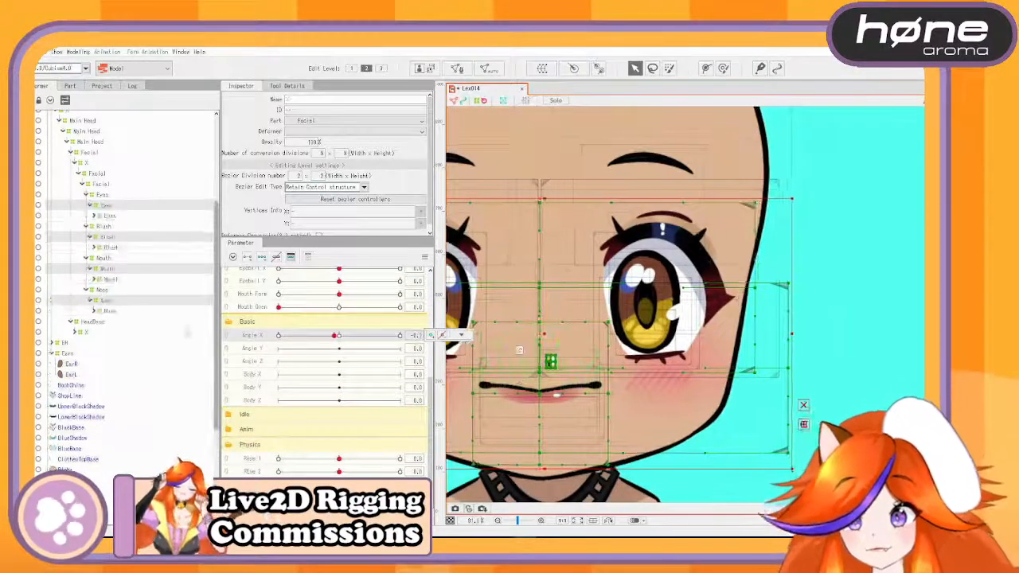
key(ctrl+z)
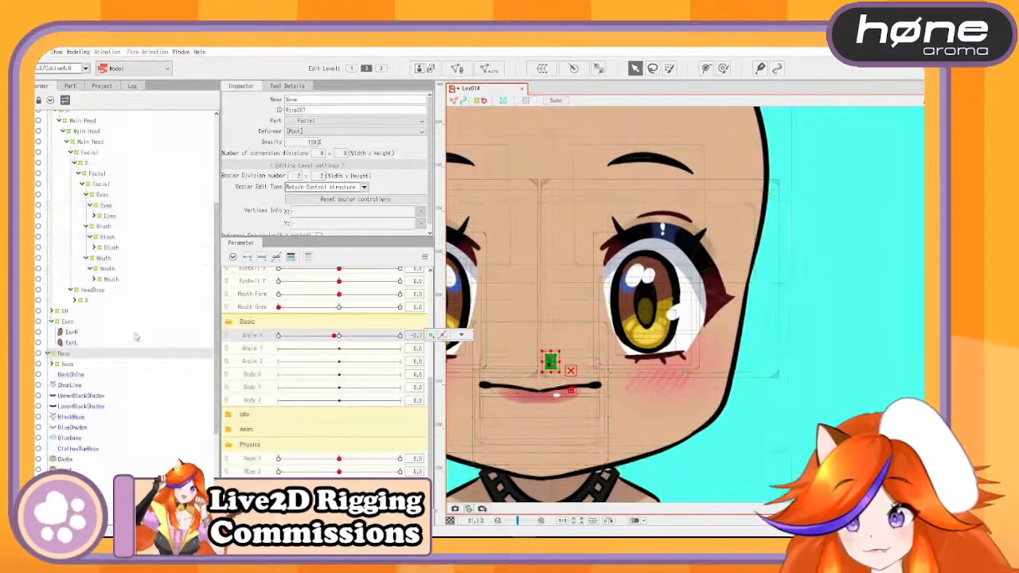
Step: Reset Angle X to 0 and nest the root-level Nose deformer inside the innermost Facial deformer beside Mouth
click(340, 336)
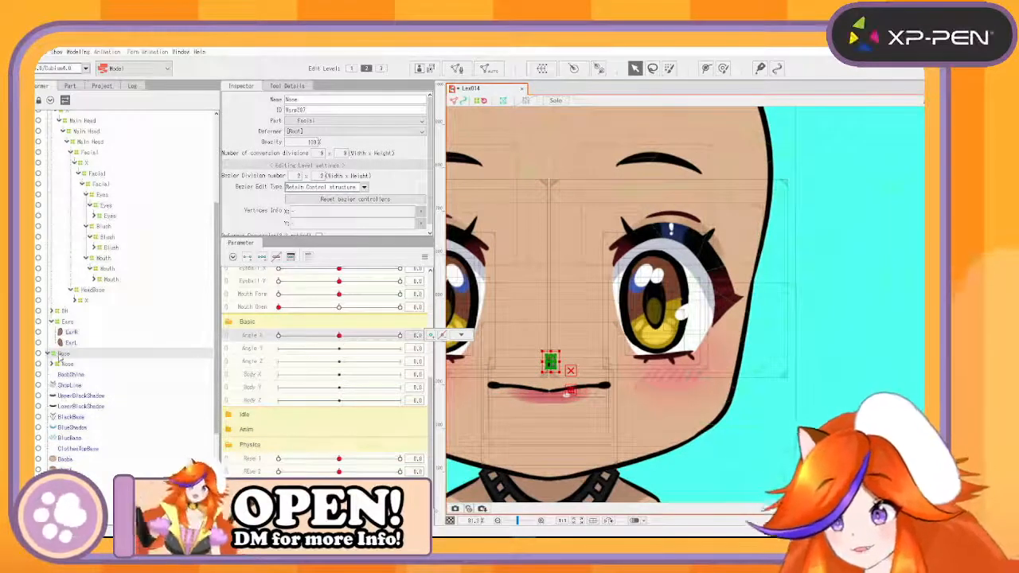
drag(59, 357, 102, 300)
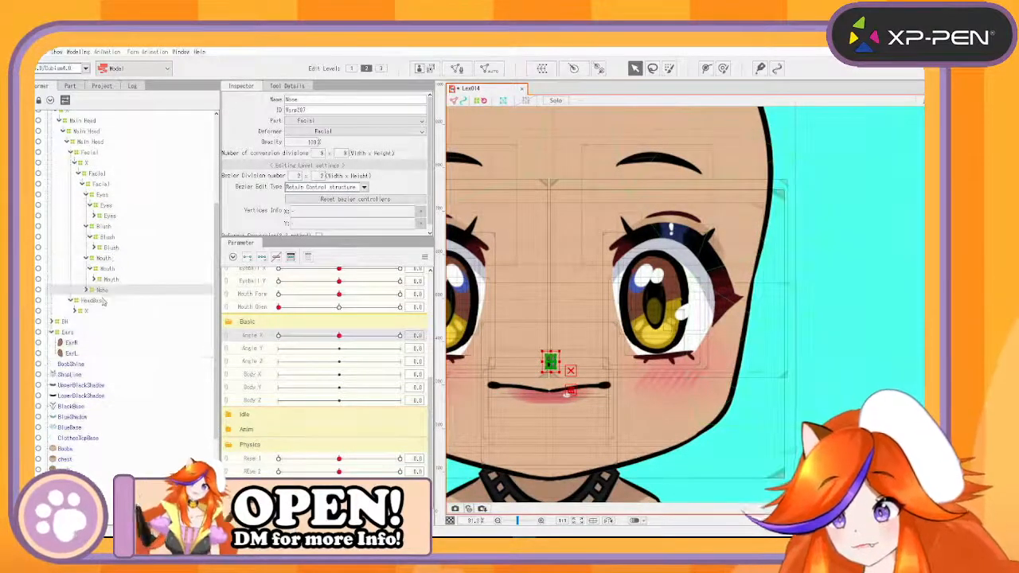
click(86, 291)
Step: Rename the second-level Nose, Mouth, Blush and Eyes deformers together as X
click(99, 302)
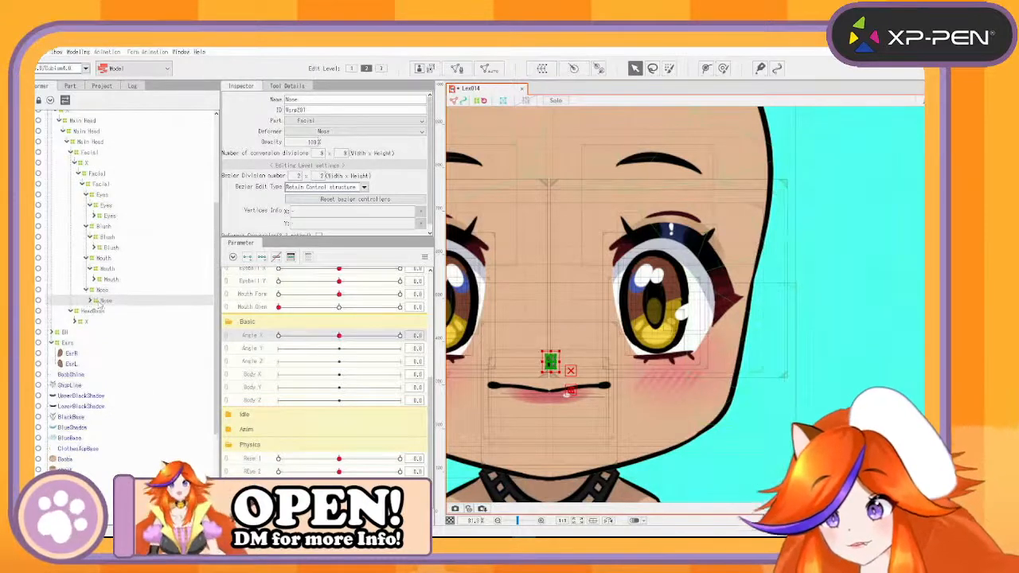
click(110, 271)
click(109, 237)
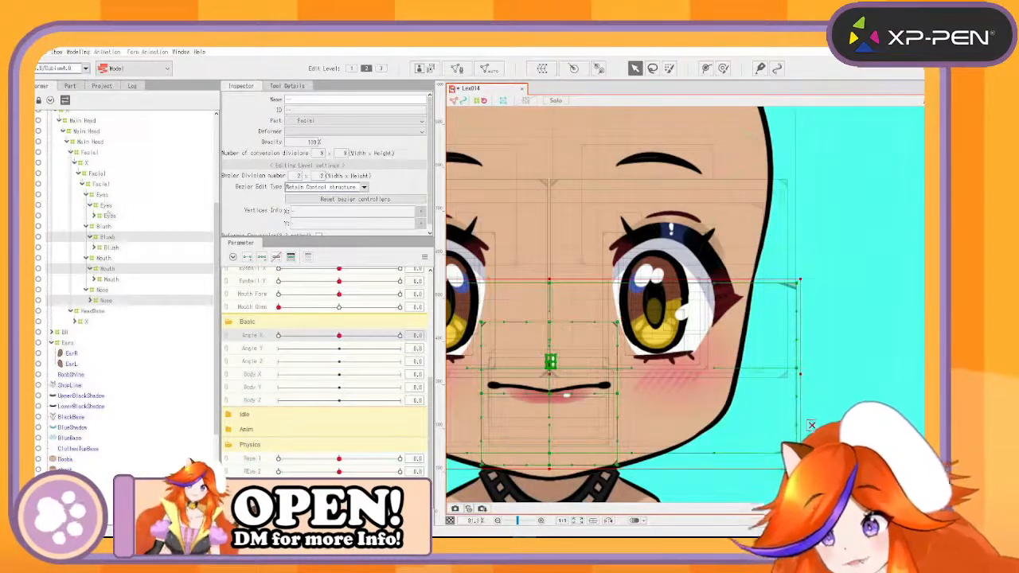
click(104, 205)
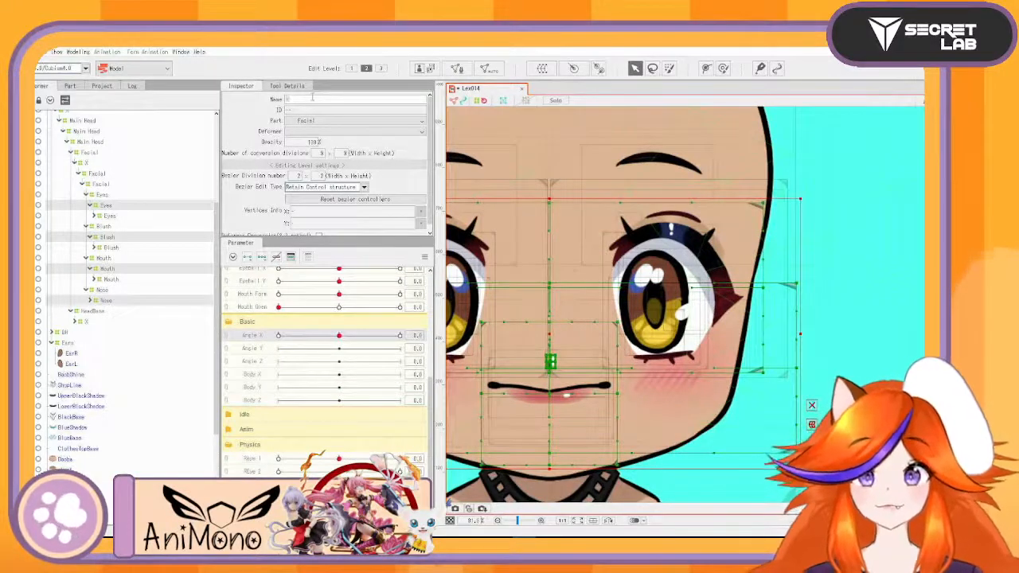
click(312, 97)
text(X)
key(Return)
Step: Rename the Facial deformer nested directly under Facial's X deformer as X2
scroll(685, 340, down, 3)
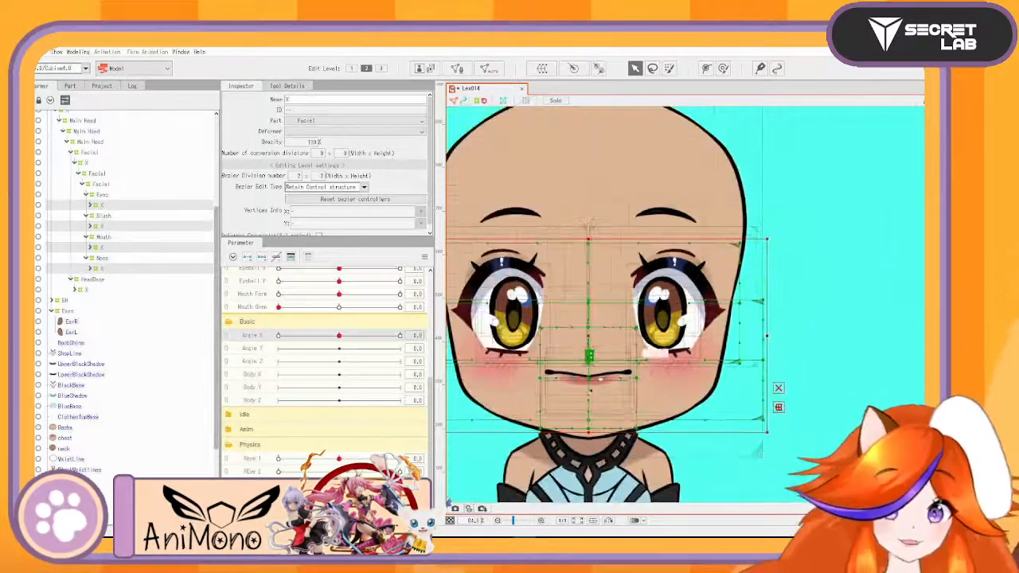
click(93, 173)
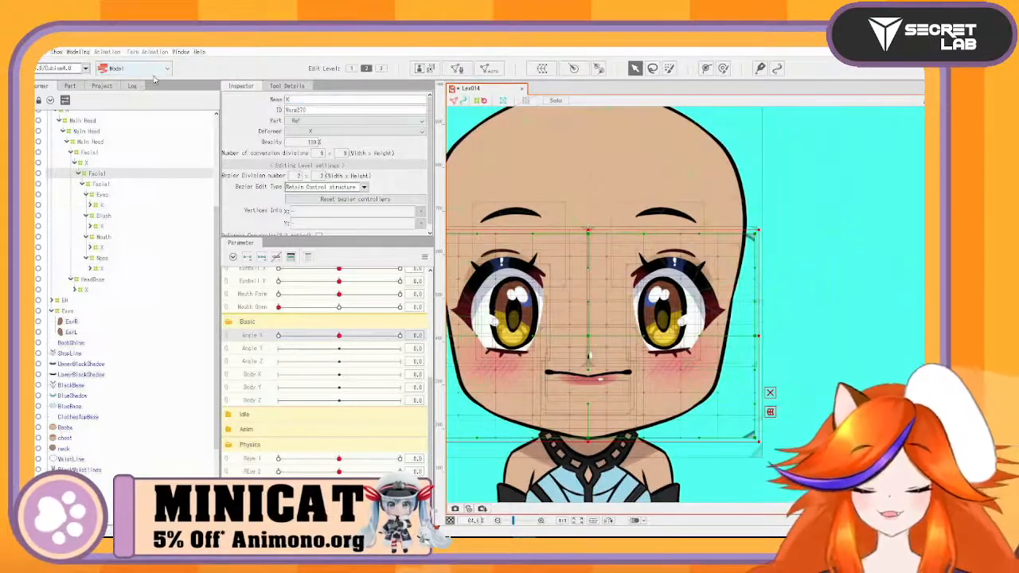
text(X)
key(Return)
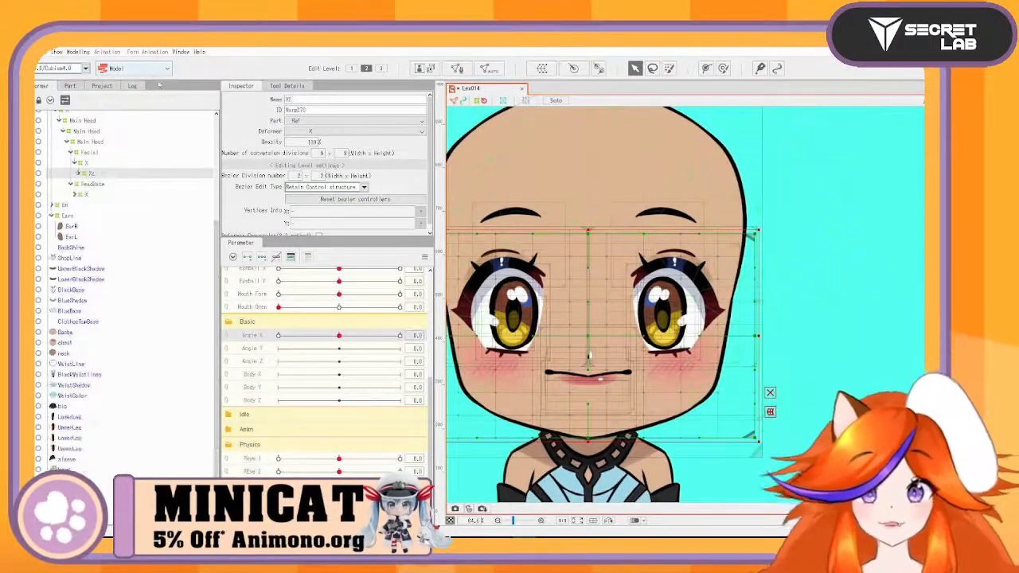
Step: Add three Angle X keys to X2 and squeeze the deformer narrower toward the far side of the face at the minimum key
click(532, 252)
scroll(533, 252, up, 1)
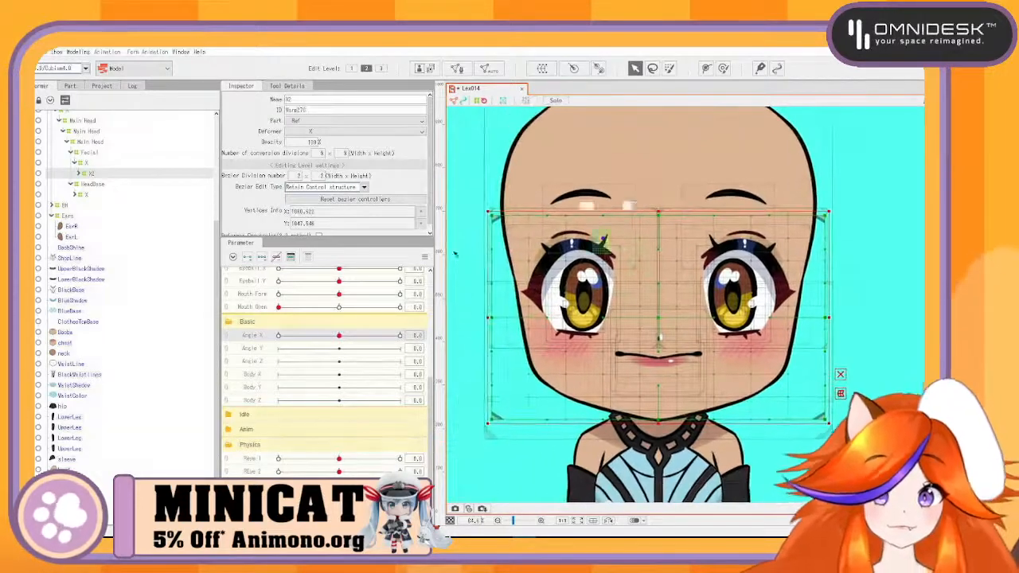
drag(550, 232, 635, 267)
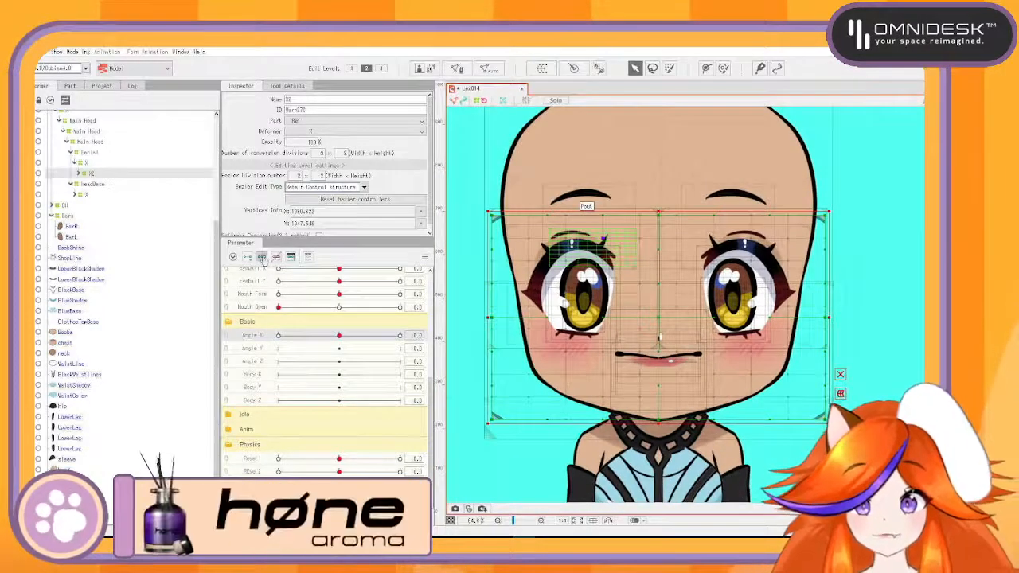
drag(338, 335, 274, 335)
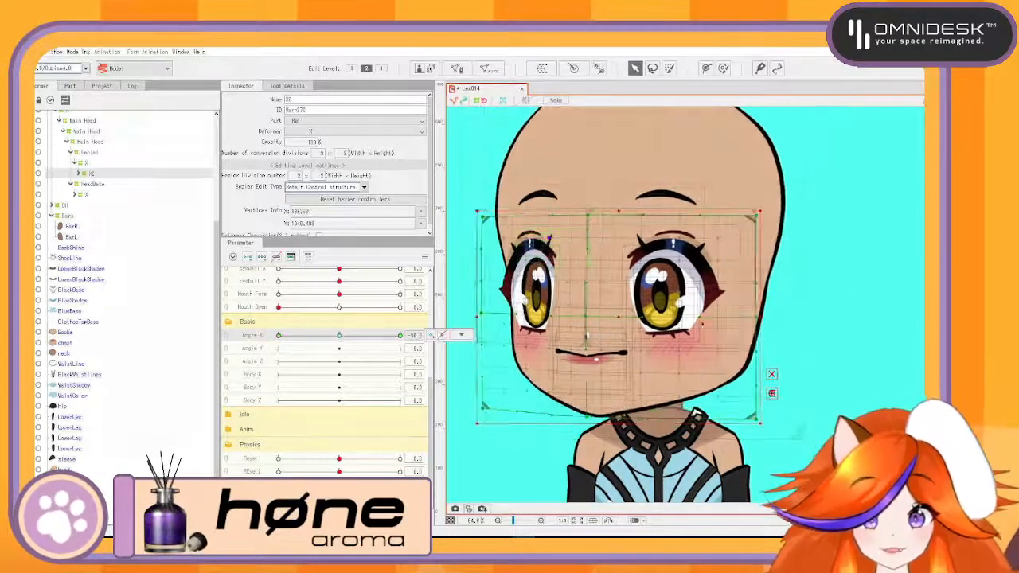
click(279, 336)
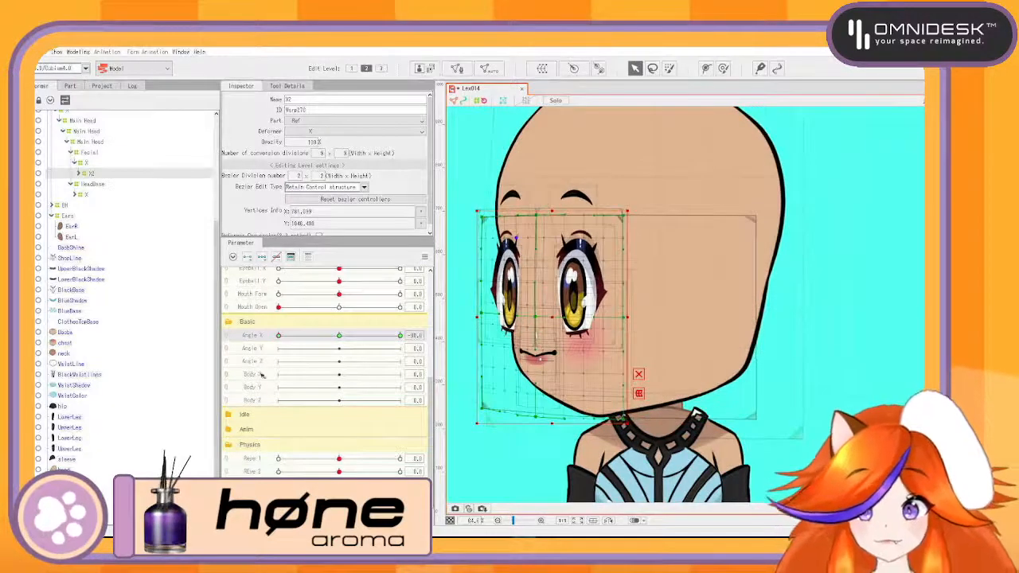
Step: Try to reflect X2's Angle X motion horizontally while it is nested under X, and scrub Angle X to check
click(424, 257)
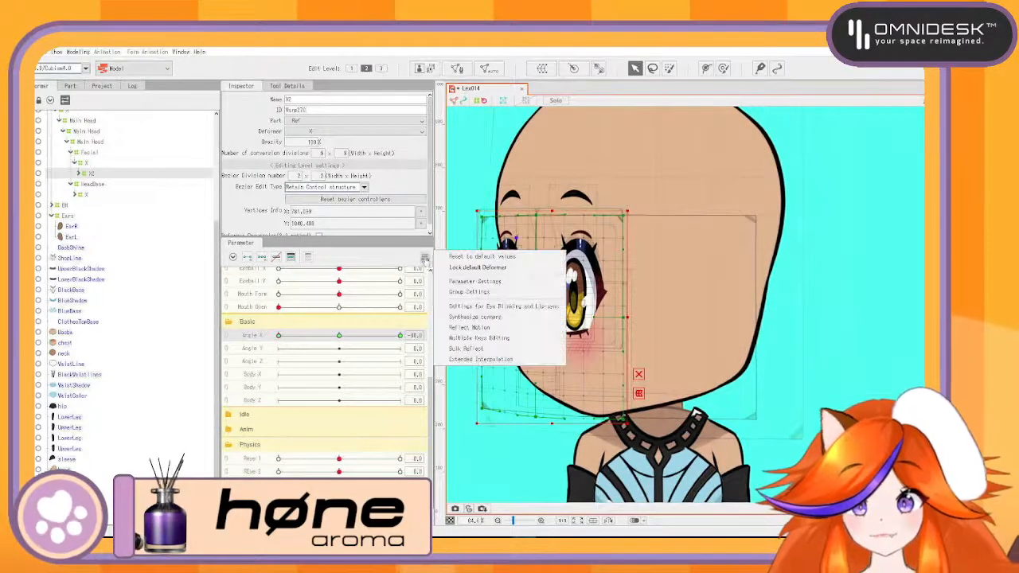
click(494, 329)
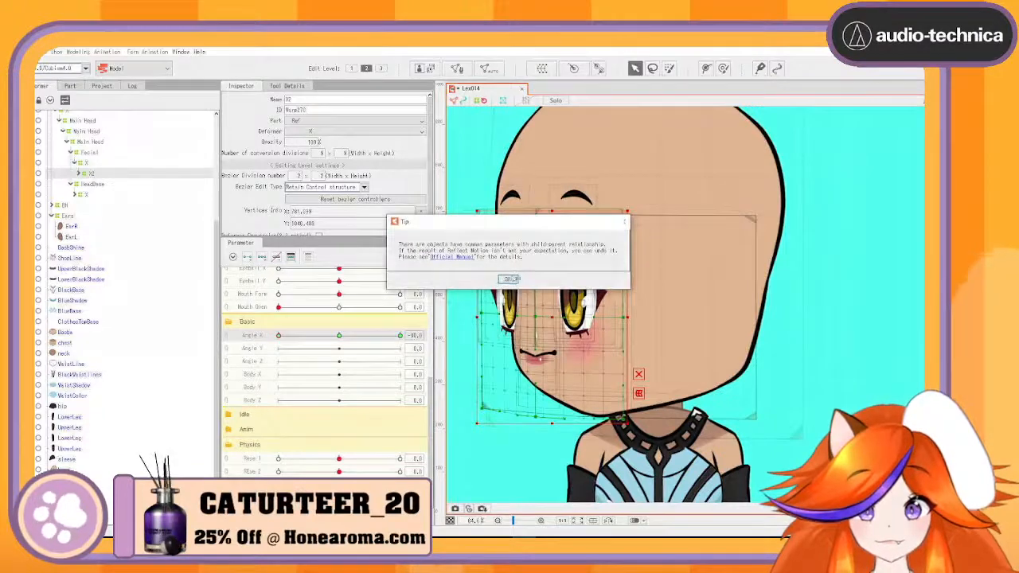
key(Return)
click(460, 382)
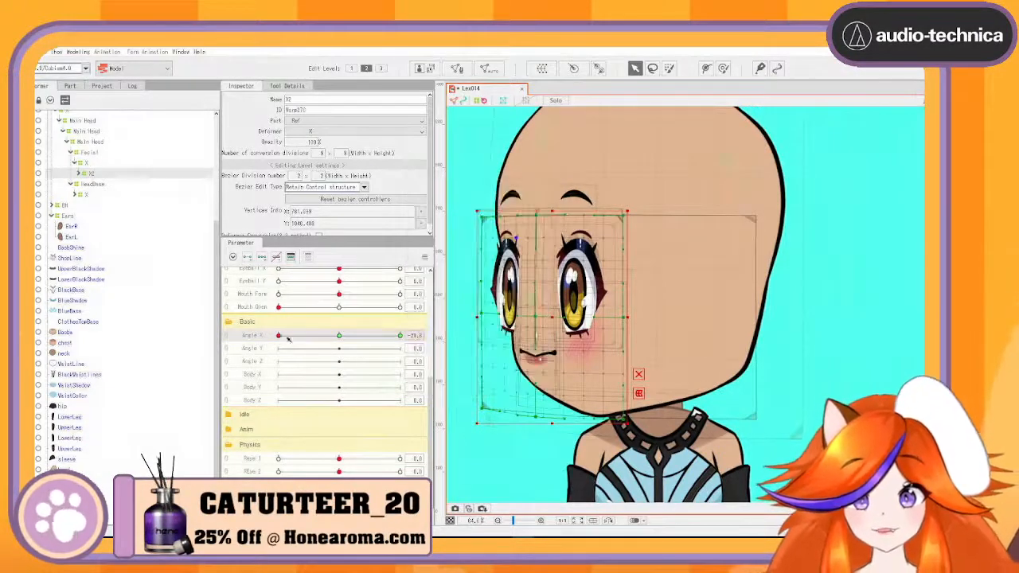
drag(288, 339, 275, 364)
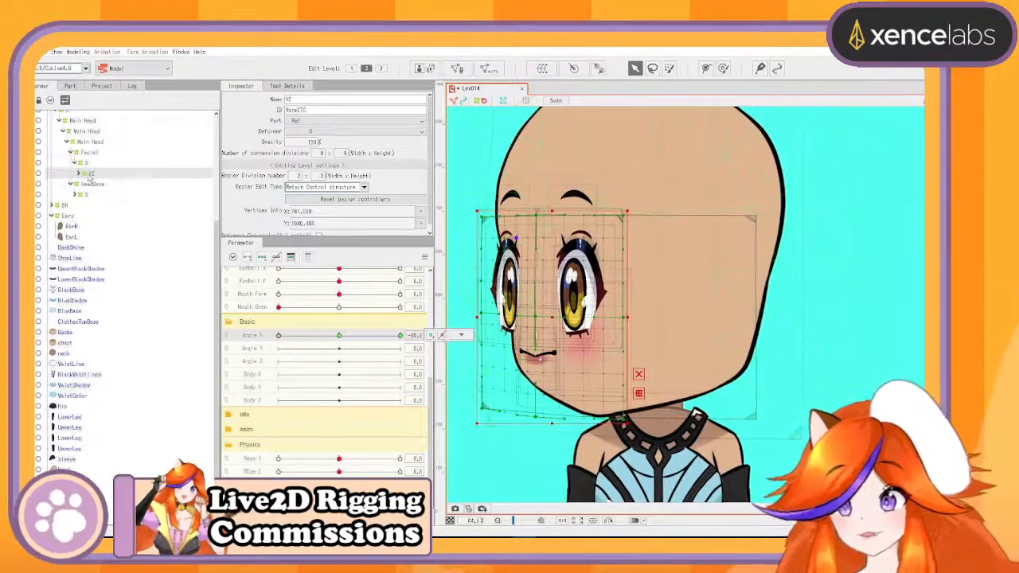
Step: Move X2 out to the root level and reflect its minimum Angle X shape horizontally
scroll(114, 346, up, 5)
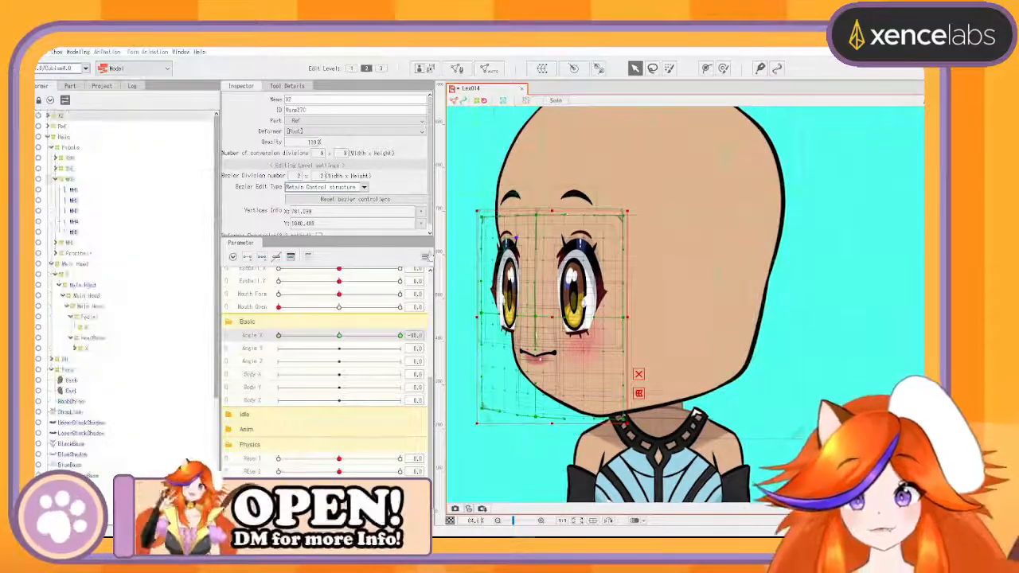
click(426, 256)
click(461, 328)
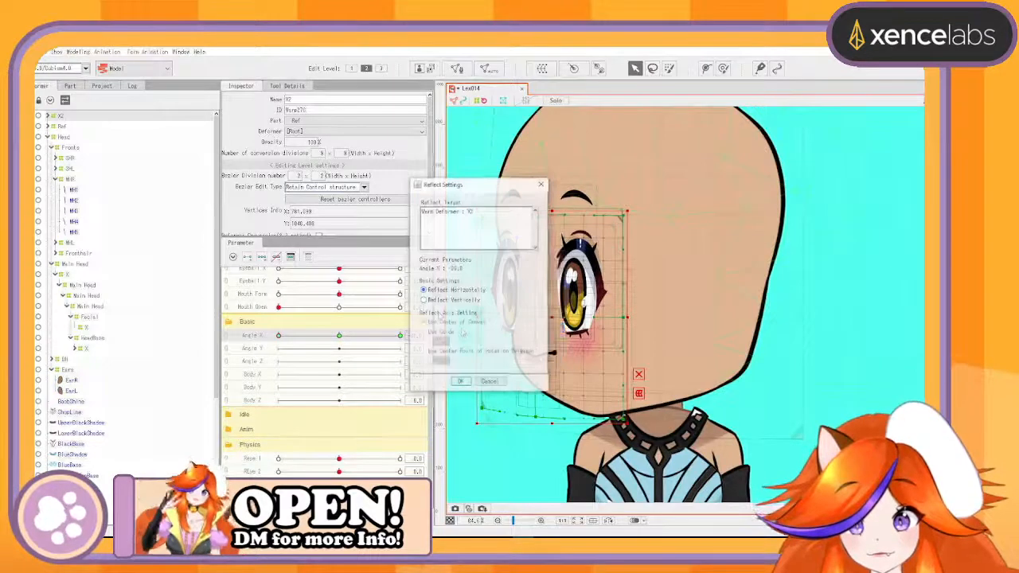
click(461, 382)
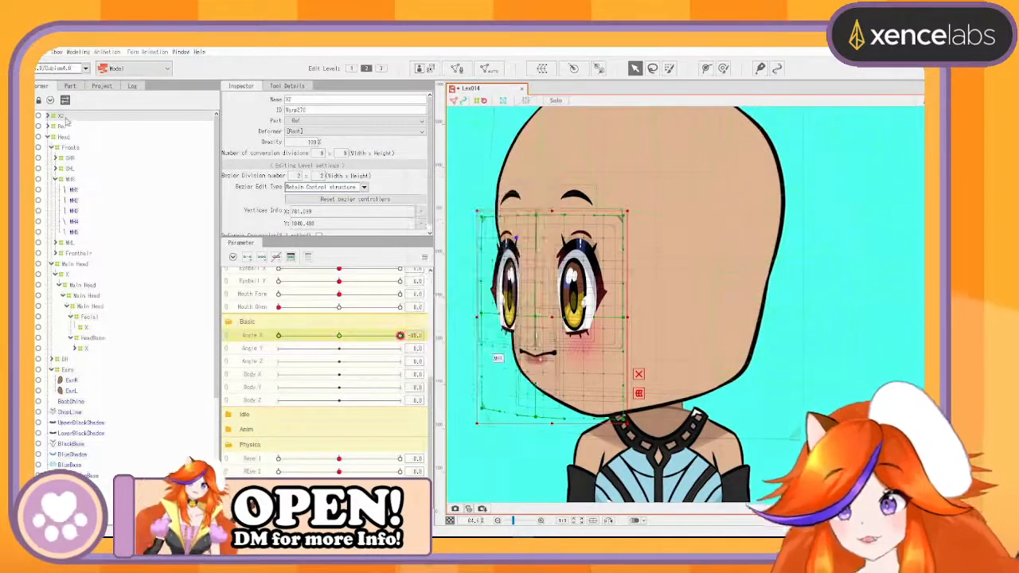
Step: Nest X2 back under Facial's X deformer and sweep Angle X to check the head turn
drag(67, 119, 84, 327)
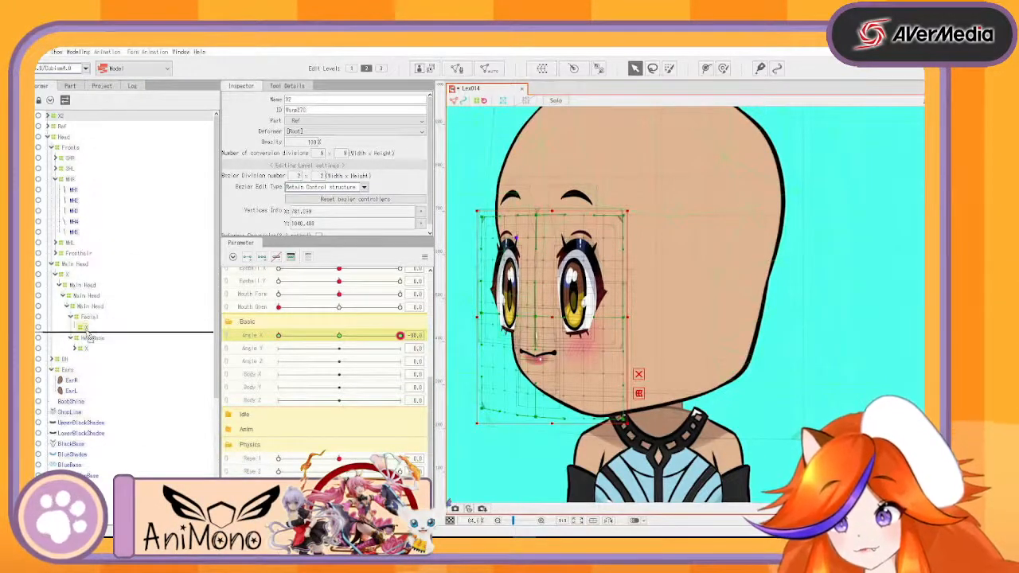
drag(276, 335, 273, 374)
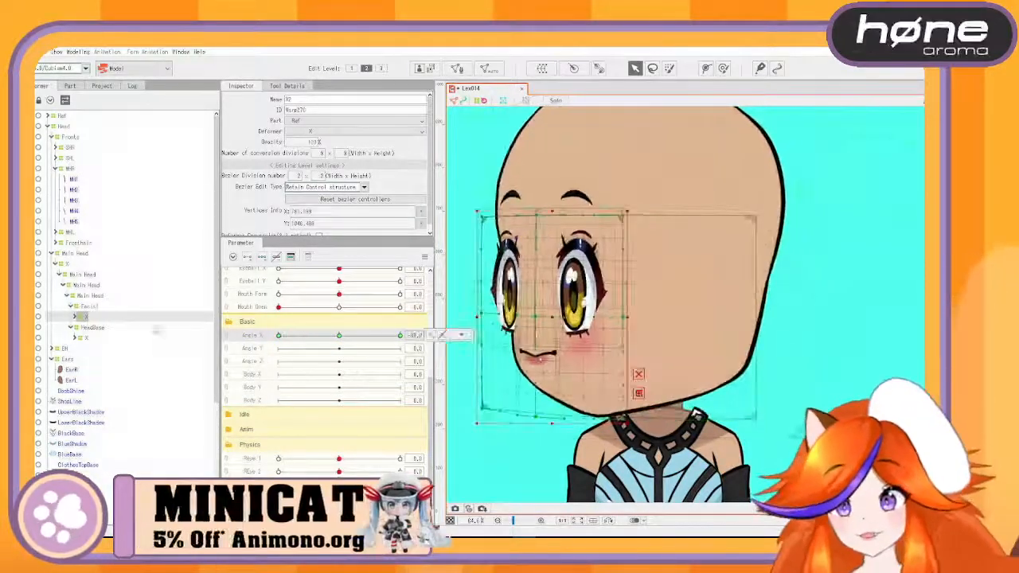
Step: Return Angle X to its centre and delete the X2 deformer nested under Facial's X deformer
click(344, 339)
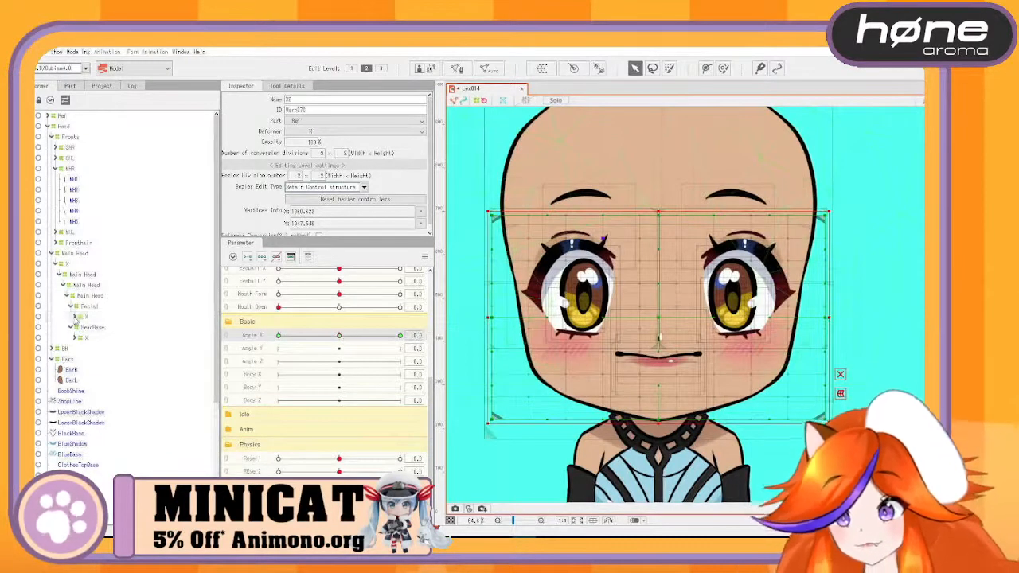
click(75, 317)
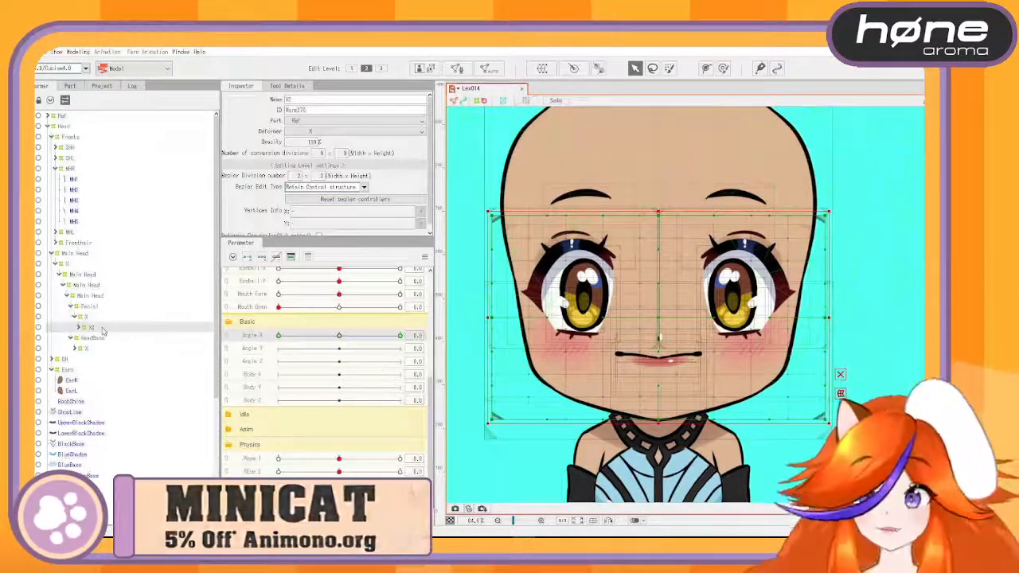
click(102, 328)
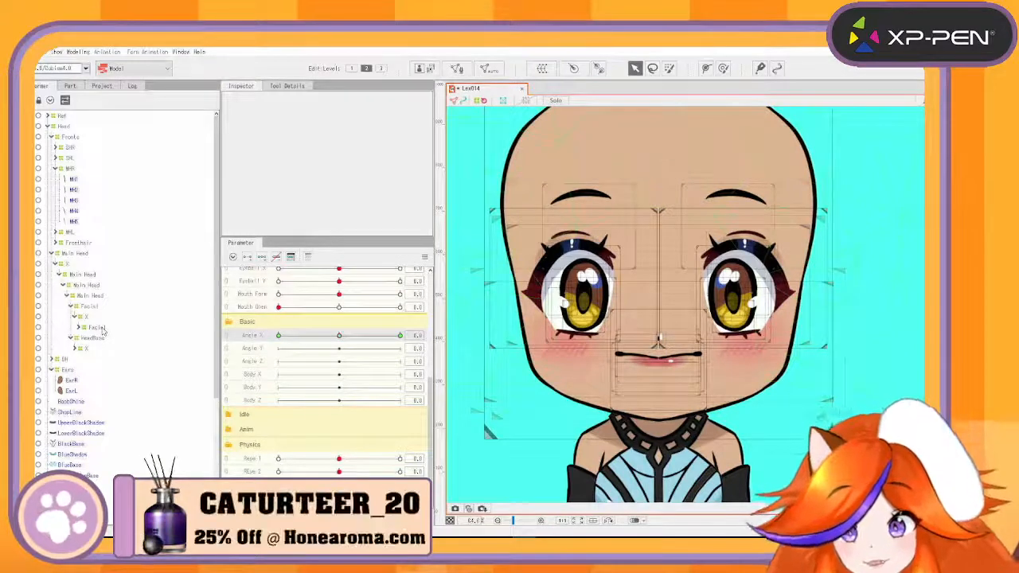
Step: Duplicate the Facial deformer inside X and nest the original Facial, with its feature deformers, under the copy
click(95, 327)
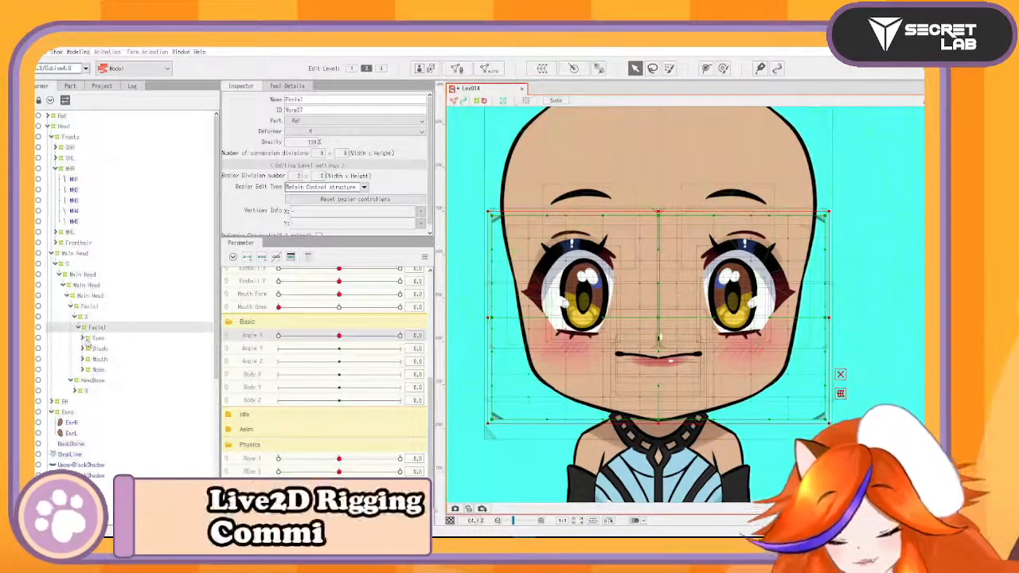
click(81, 327)
click(91, 339)
click(96, 328)
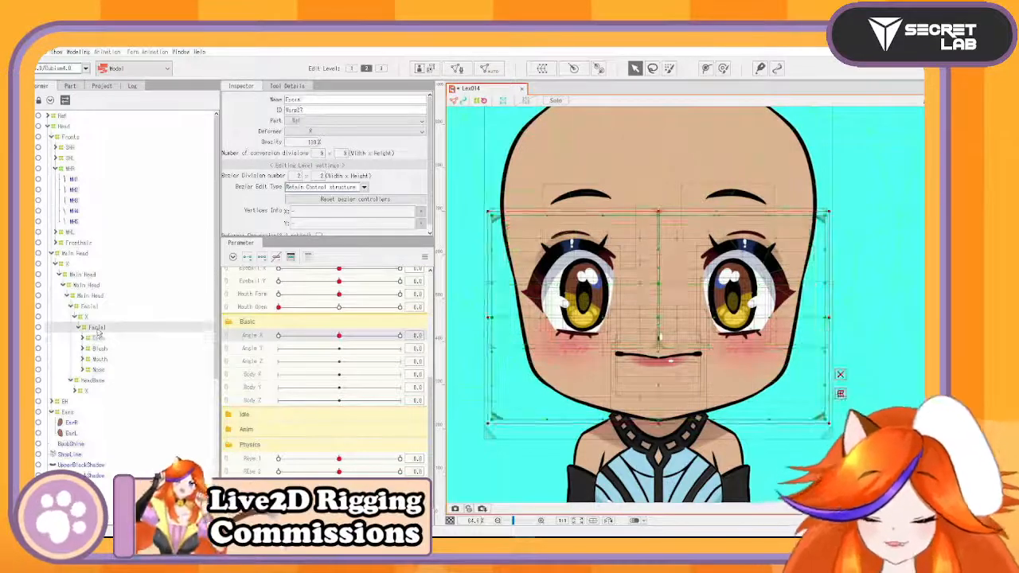
key(ctrl+v)
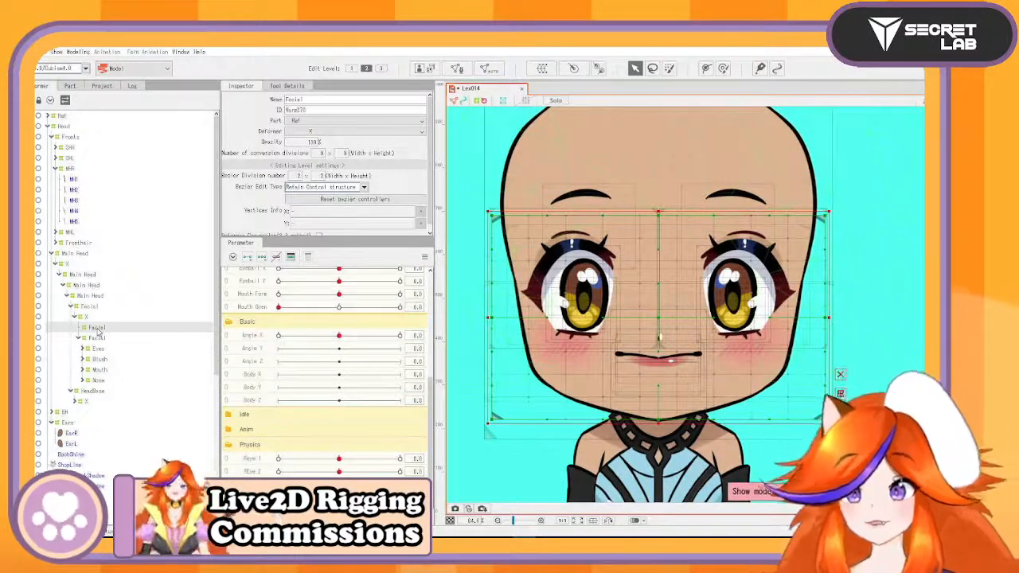
drag(98, 337, 97, 327)
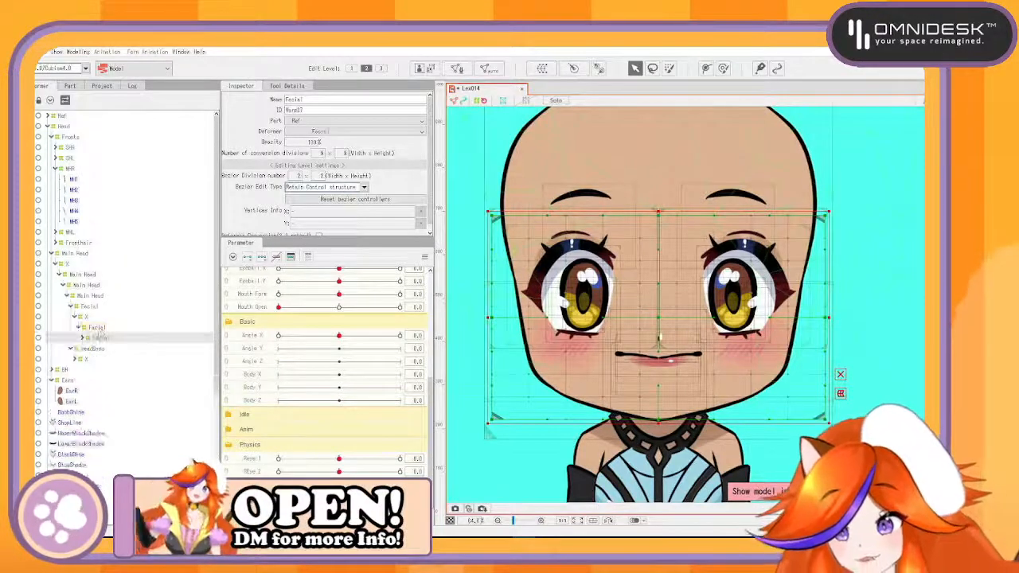
Step: Select the X deformers under Eyes, Blush, Mouth and Nose together and set Angle X to -30
click(82, 338)
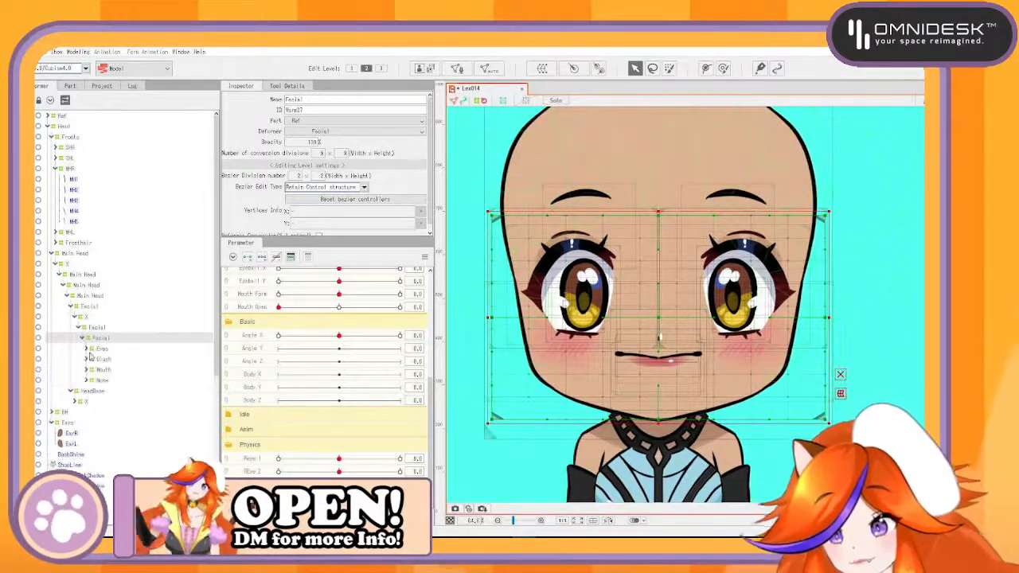
click(100, 350)
click(86, 350)
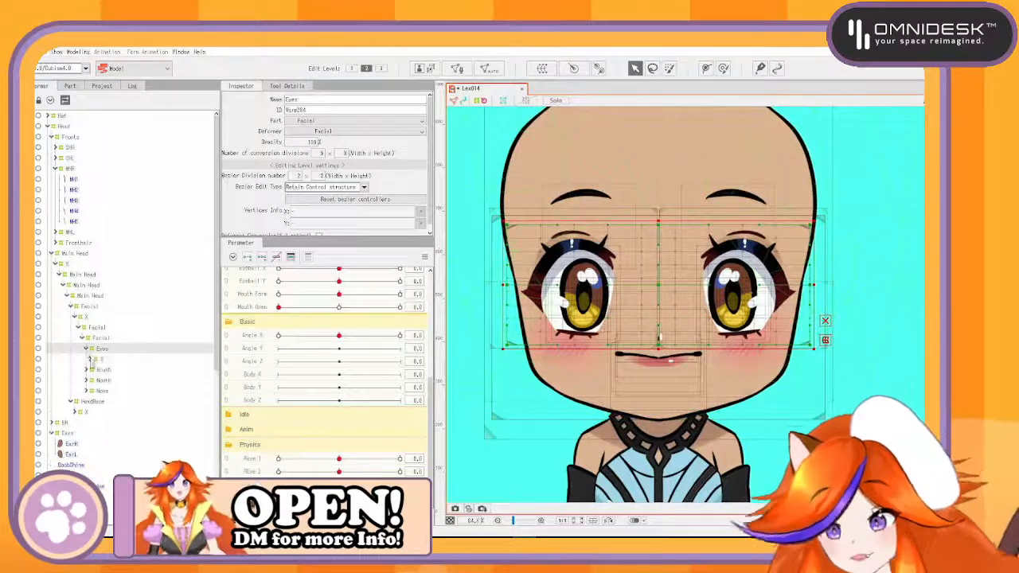
click(88, 370)
click(86, 391)
click(87, 412)
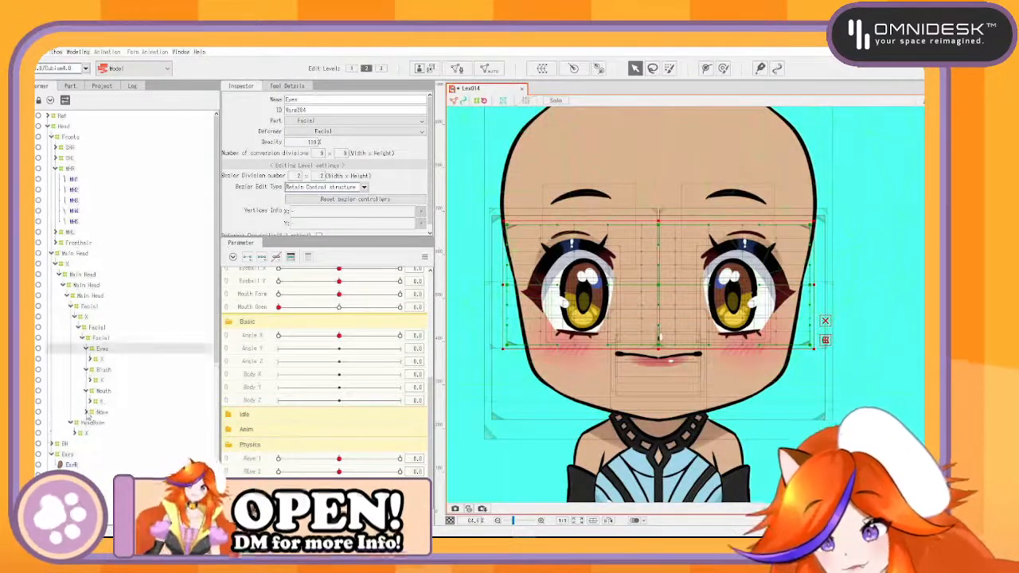
click(95, 423)
ctrl+click(95, 401)
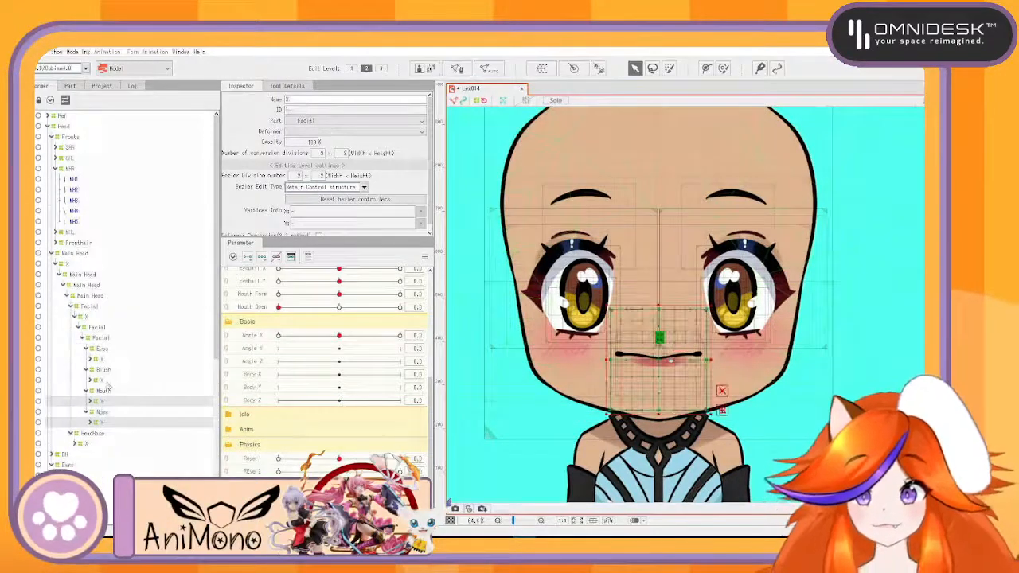
ctrl+click(96, 380)
ctrl+click(96, 359)
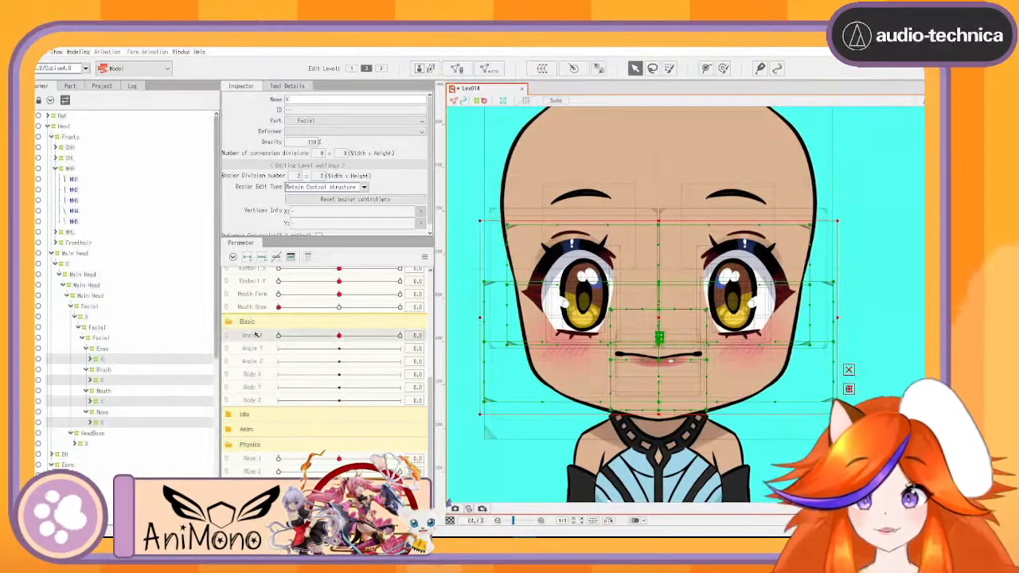
drag(337, 336, 261, 351)
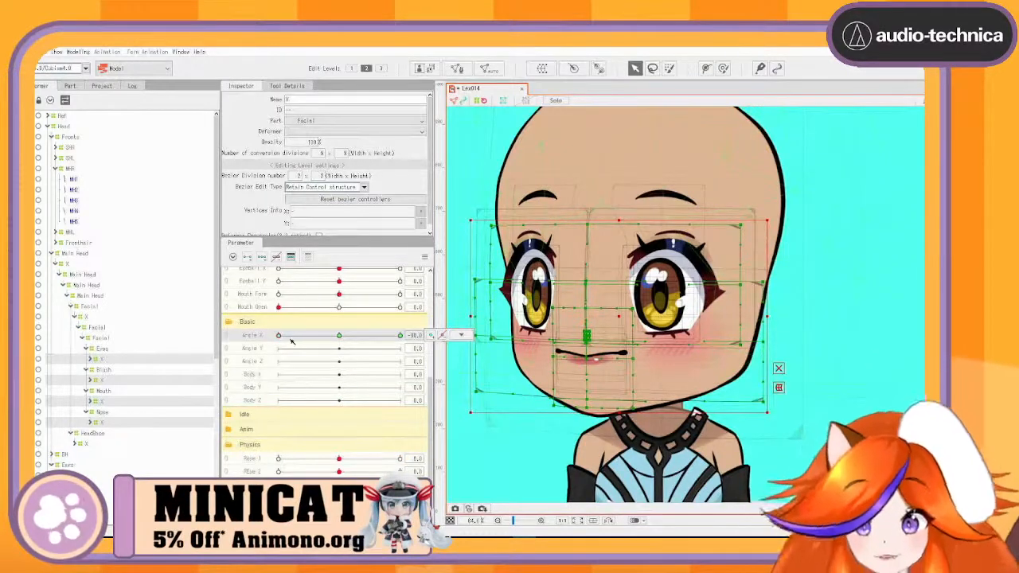
Step: Set Mouth Open and Mouth Form to 1.0 and examine the mouth's X deformer in the turned pose
drag(278, 307, 400, 308)
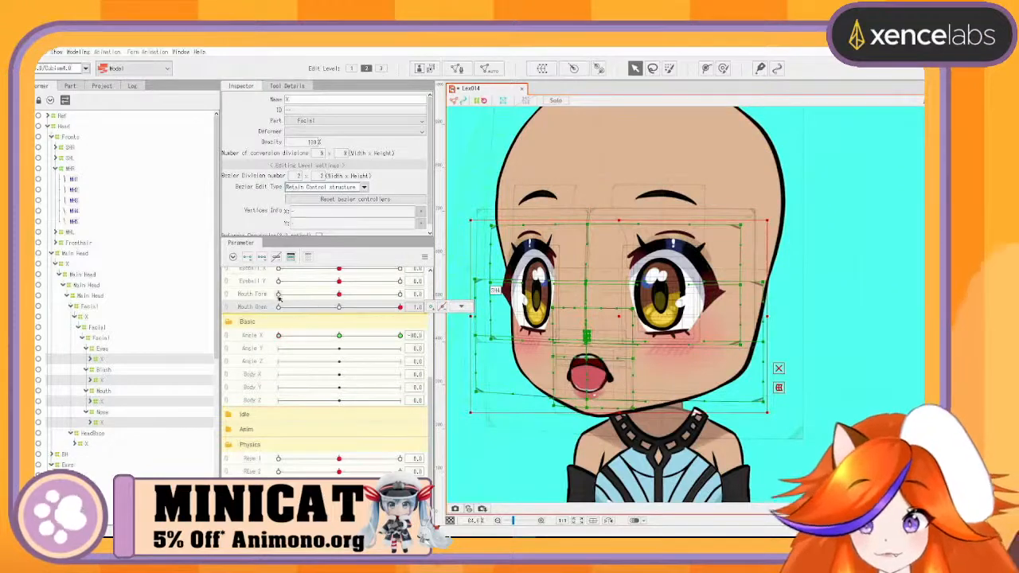
drag(282, 299, 437, 301)
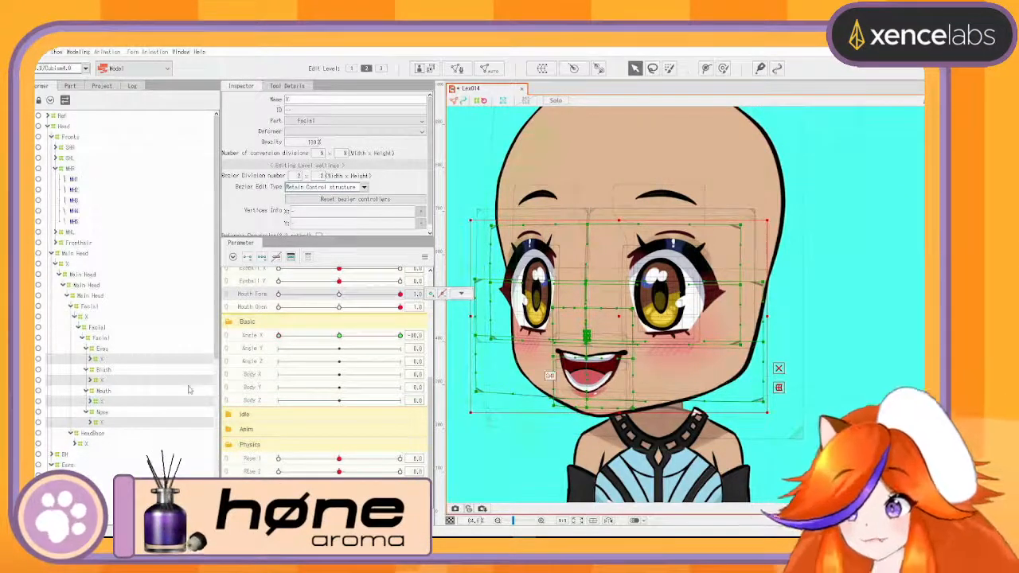
click(101, 422)
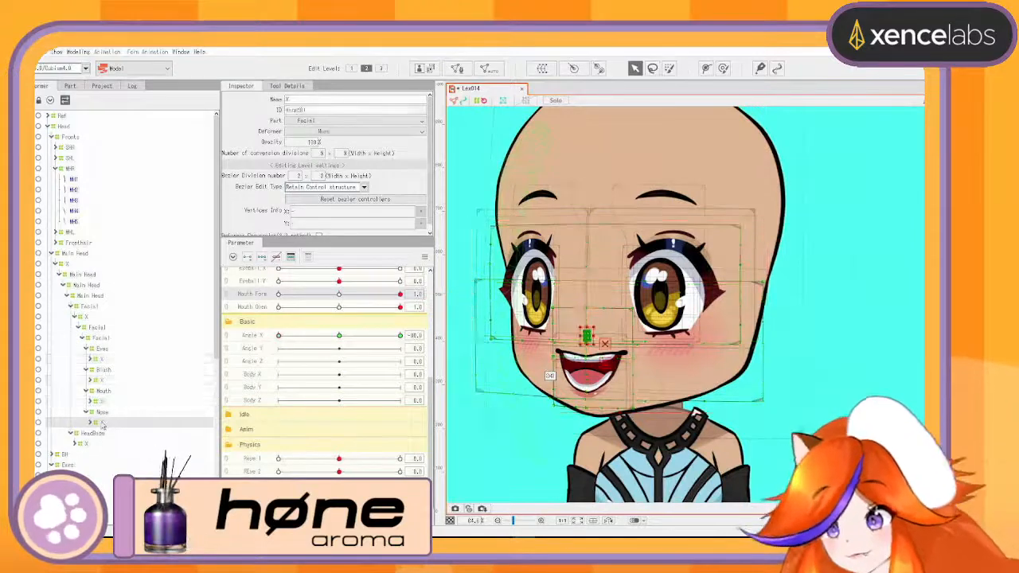
click(94, 401)
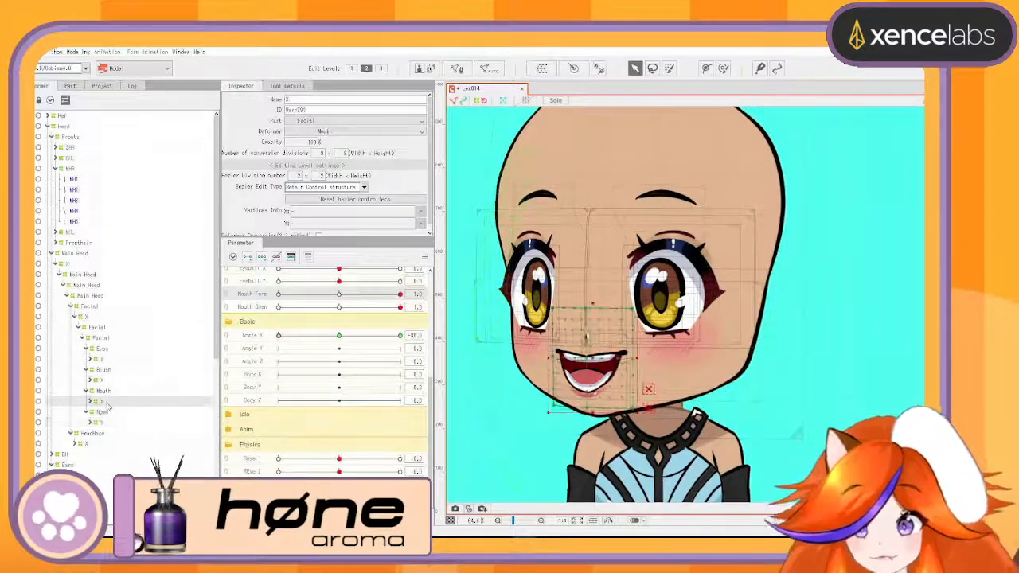
scroll(555, 396, down, 2)
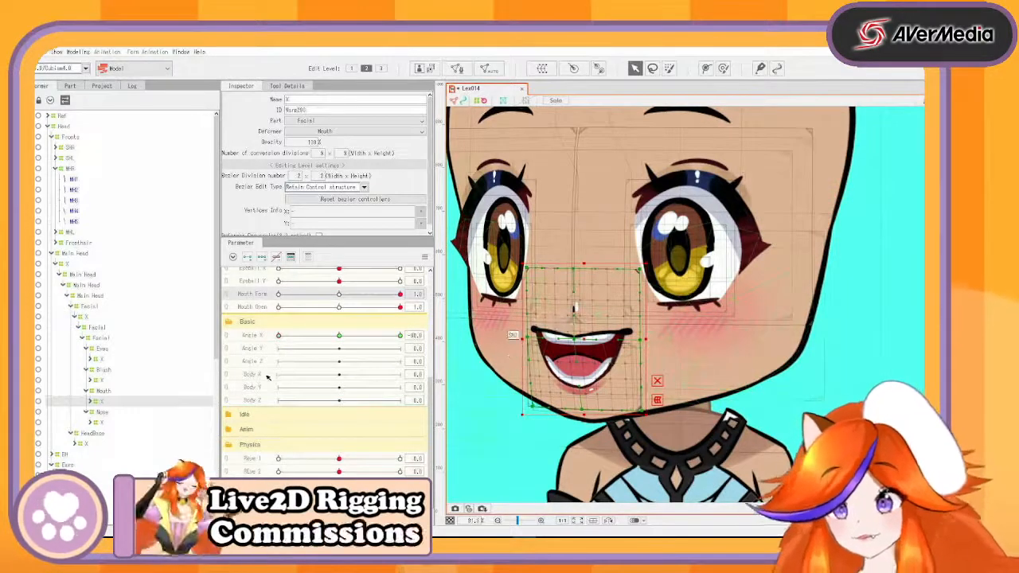
Step: Select the X deformer under Blush and set the Blush expression parameter to 1.0
click(105, 380)
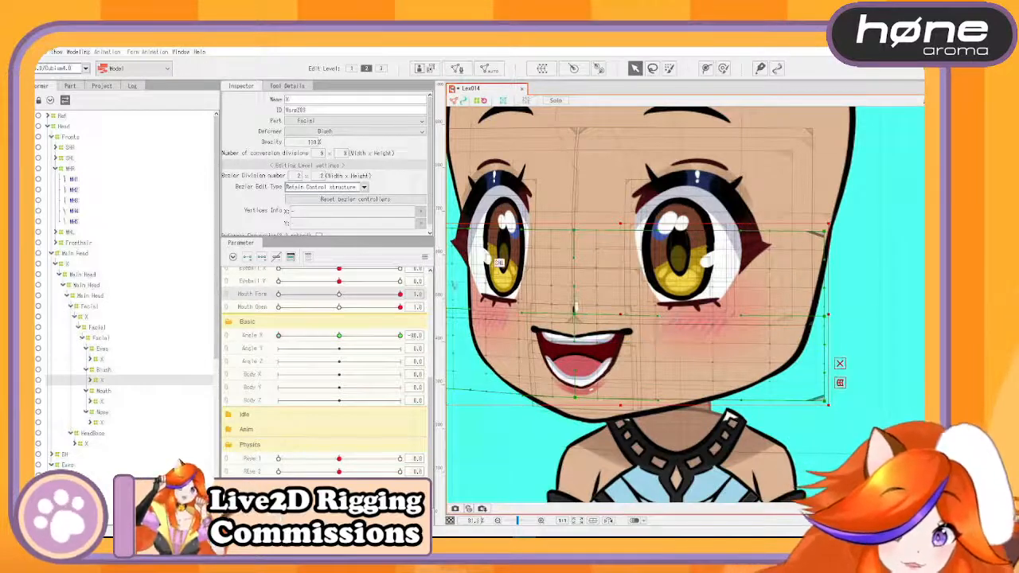
drag(538, 311, 605, 336)
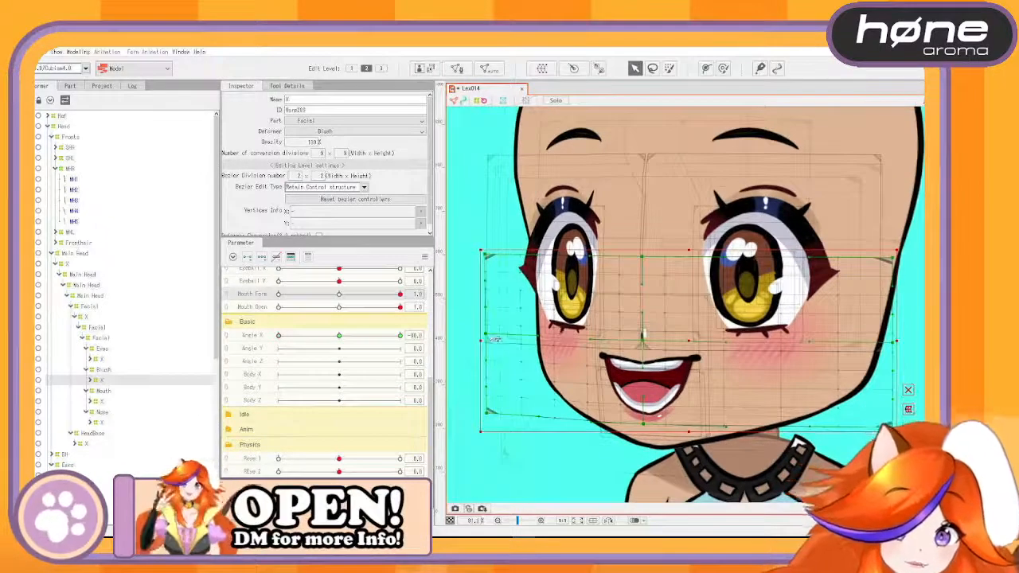
scroll(300, 303, up, 5)
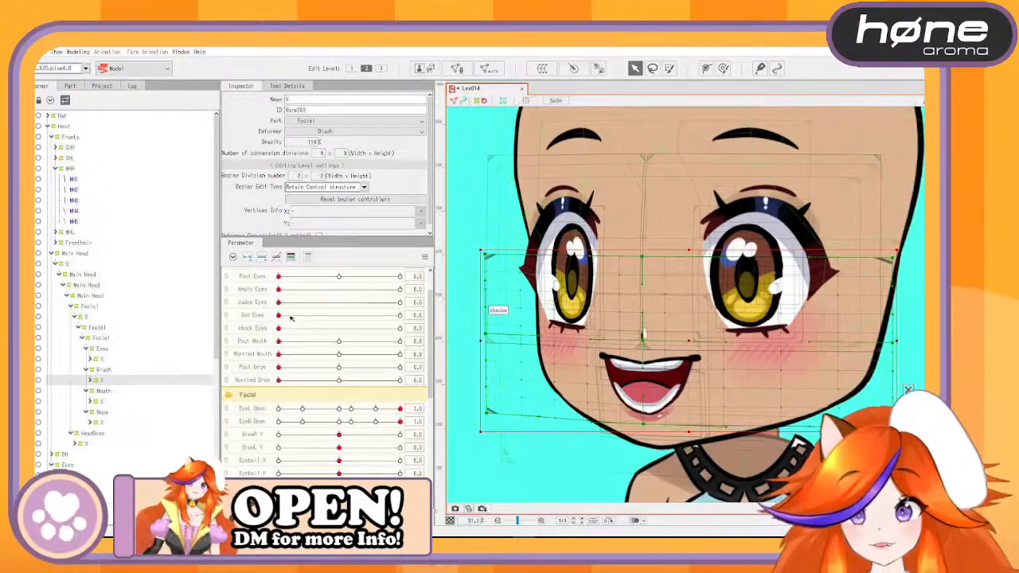
scroll(285, 337, up, 2)
drag(279, 288, 399, 288)
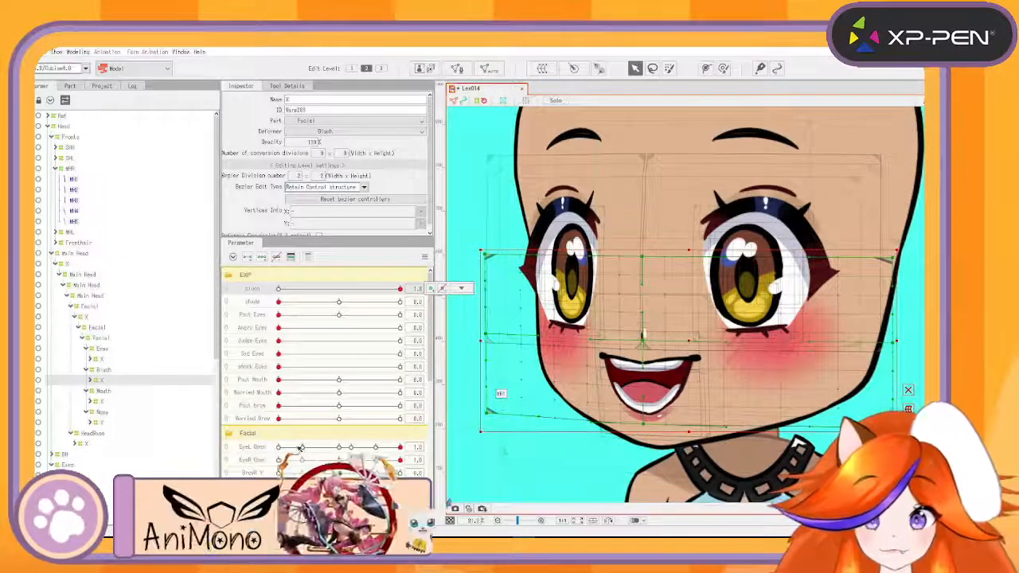
Step: At Angle X -30, shift the far cheek's points of the blush X deformer slightly toward the face centre and scrub Angle X
scroll(283, 406, down, 5)
drag(282, 415, 362, 310)
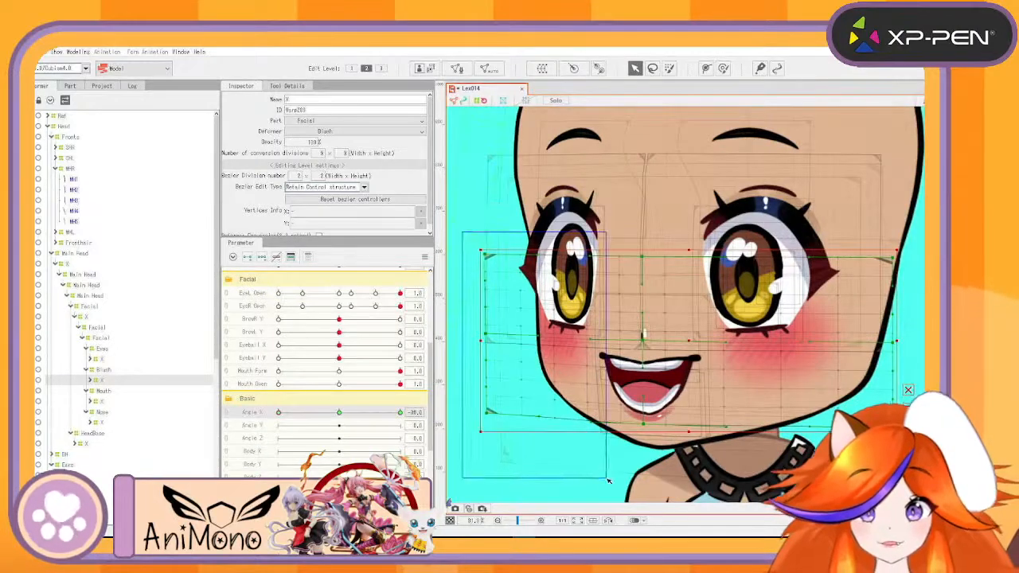
drag(608, 481, 607, 479)
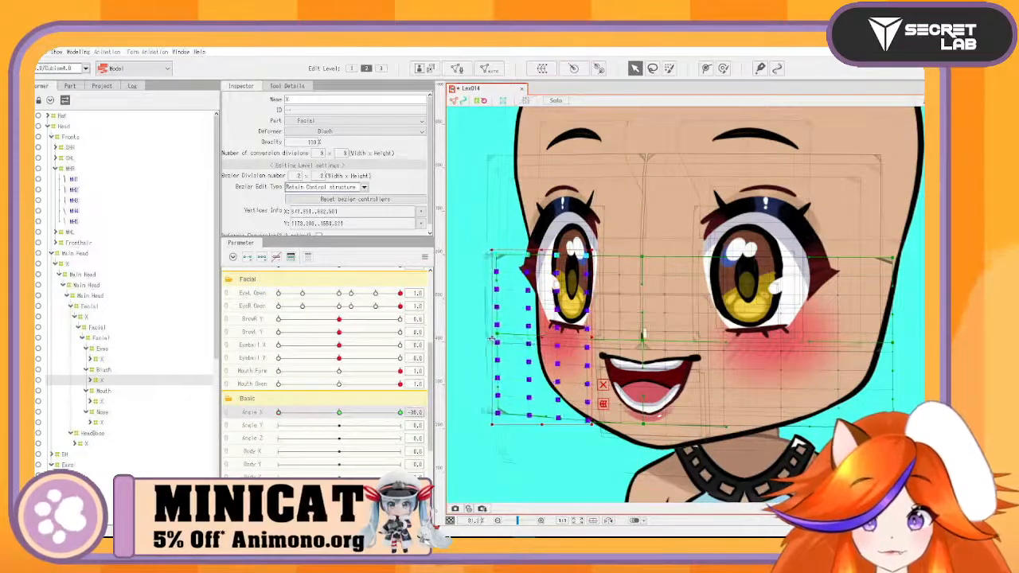
drag(491, 338, 496, 338)
mouse_move(286, 416)
mouse_down()
mouse_move(322, 415)
mouse_move(276, 417)
mouse_up()
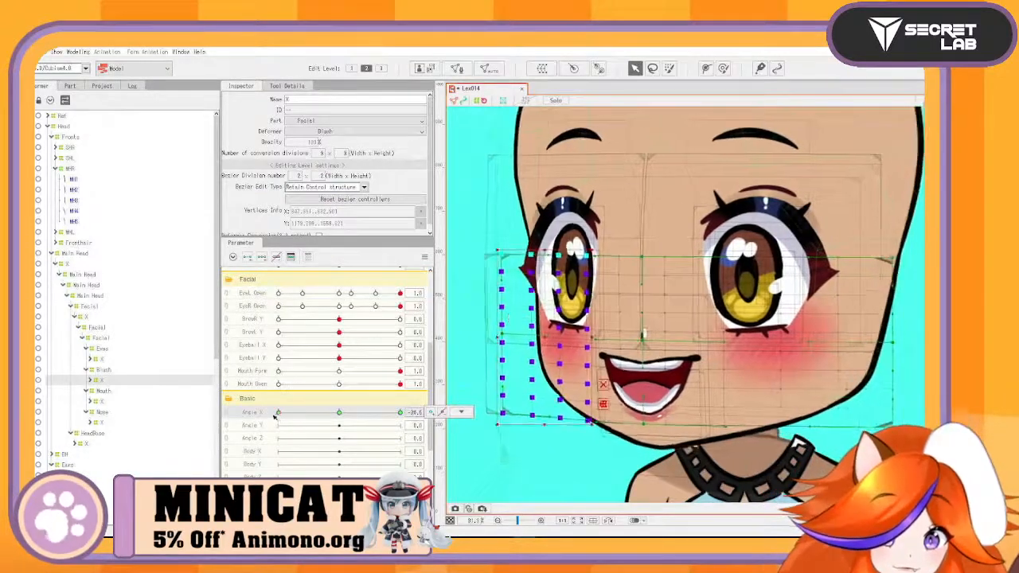
Step: Shift the near cheek's points of the blush X deformer slightly inward at Angle X -30 and check the motion
click(846, 297)
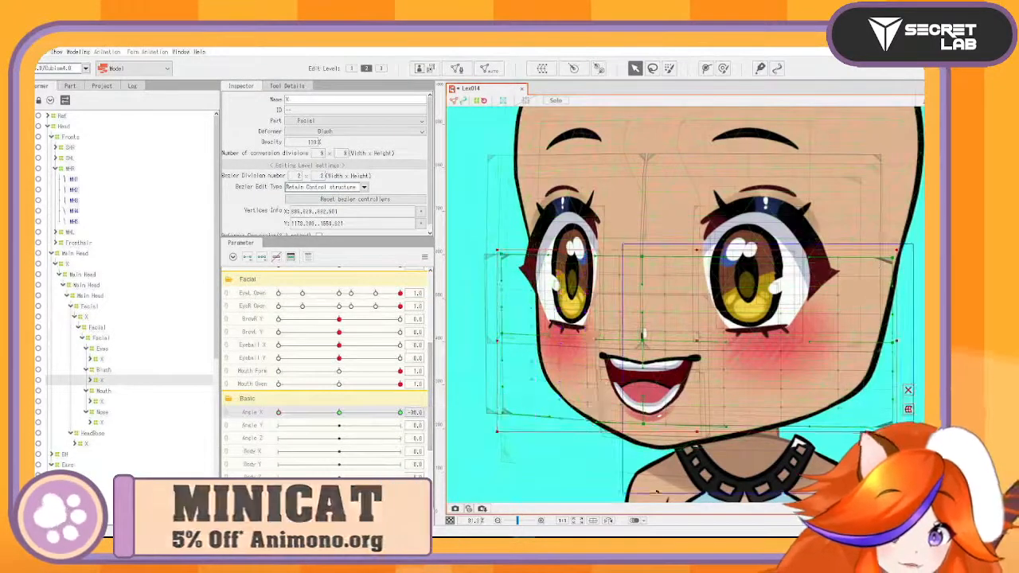
click(849, 349)
drag(808, 341, 802, 341)
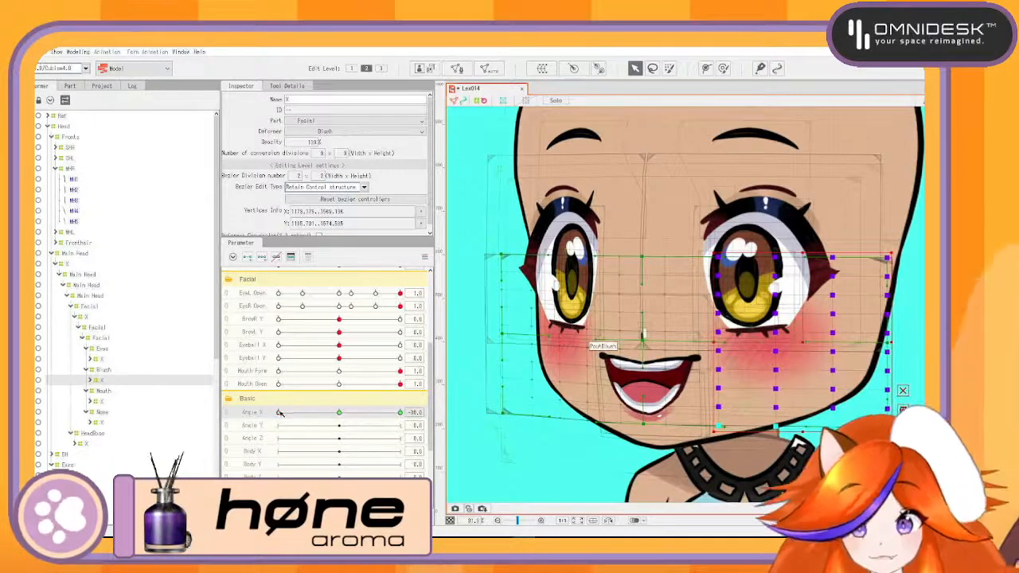
drag(279, 413, 267, 437)
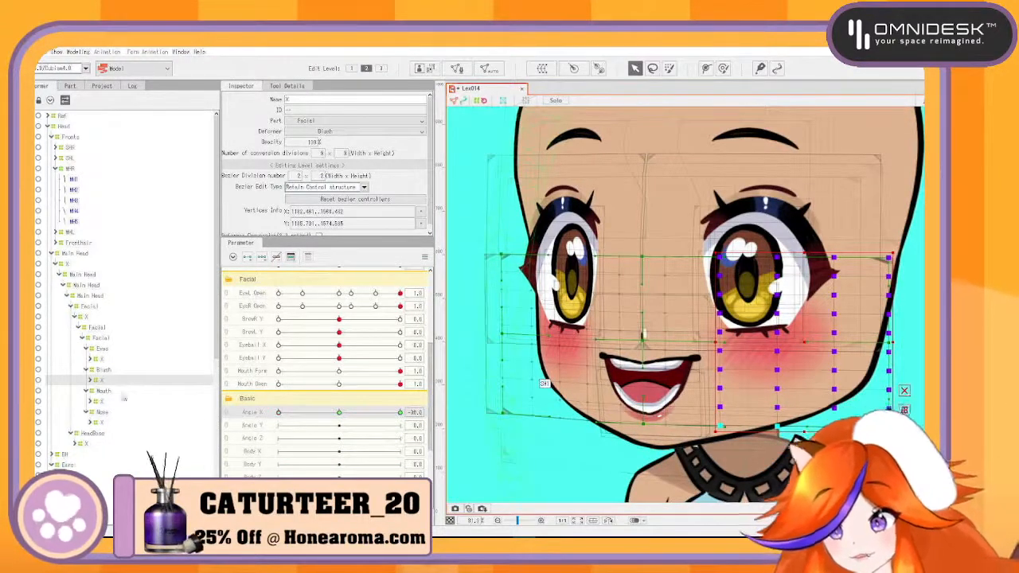
click(96, 402)
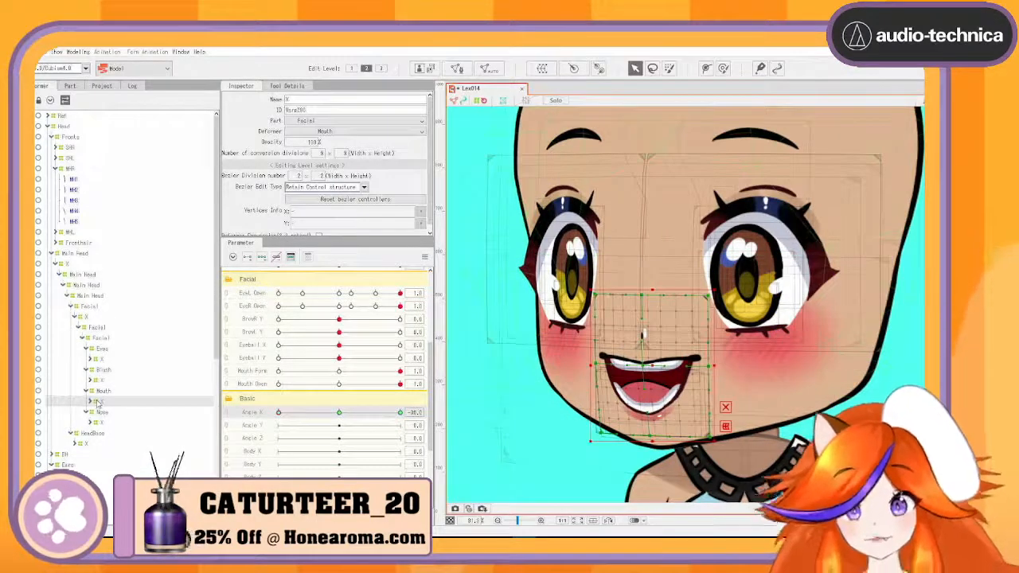
scroll(641, 367, up, 2)
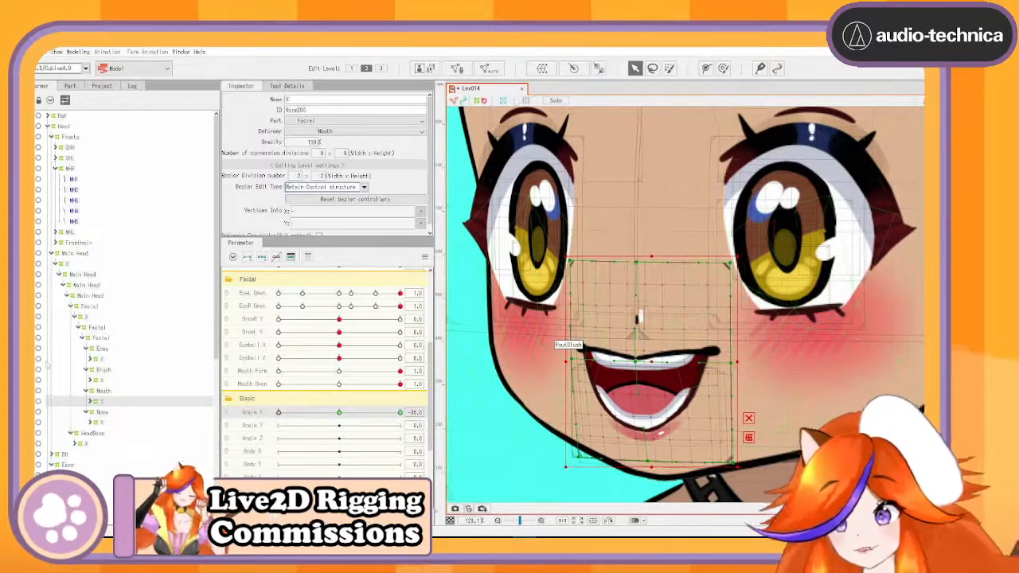
click(101, 380)
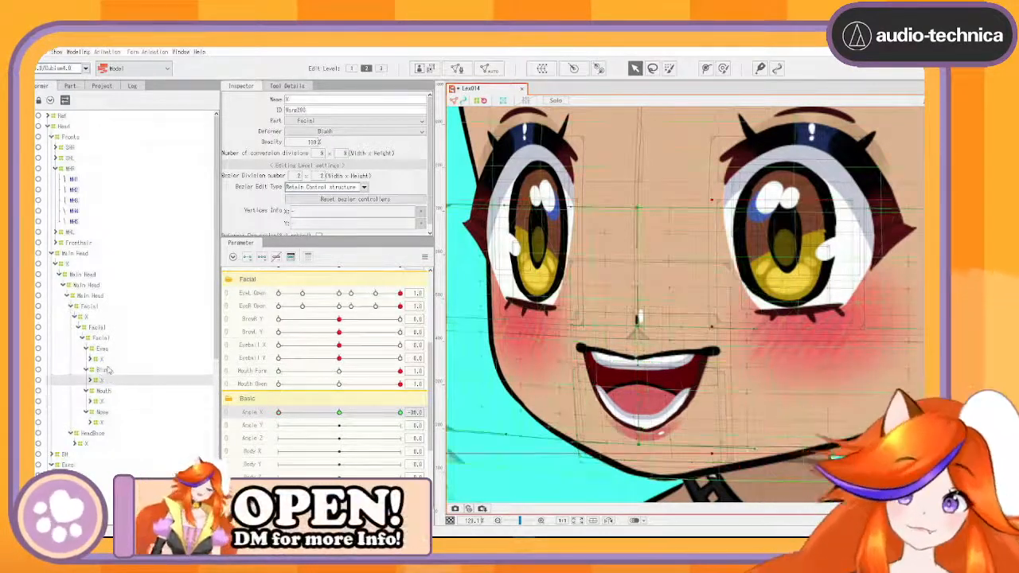
Step: Move the nose's X deformer toward the far side of the face, beside the far eye, at Angle X -30
click(100, 422)
scroll(857, 304, up, 3)
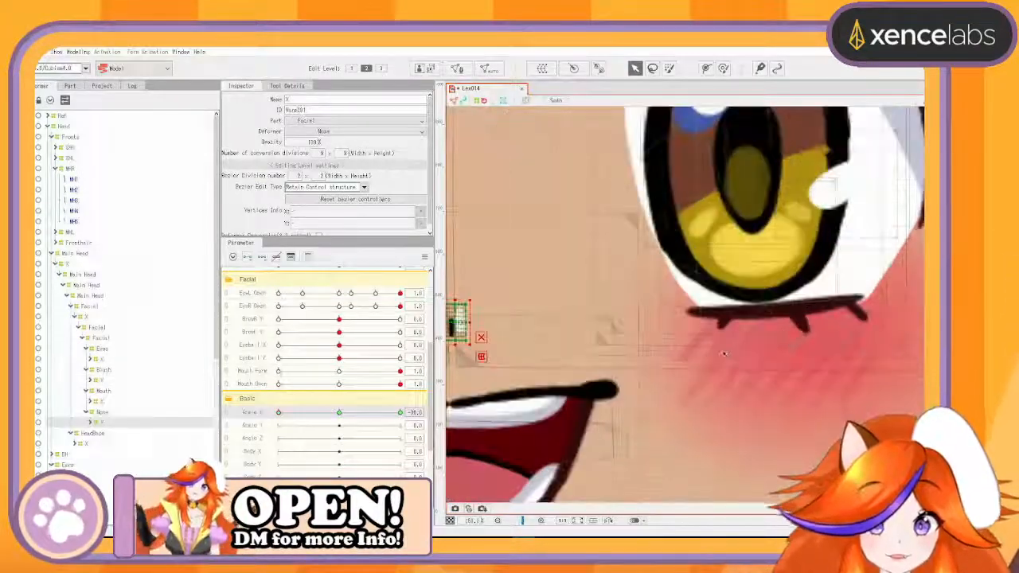
scroll(852, 314, down, 1)
scroll(594, 372, down, 2)
drag(594, 375, 691, 385)
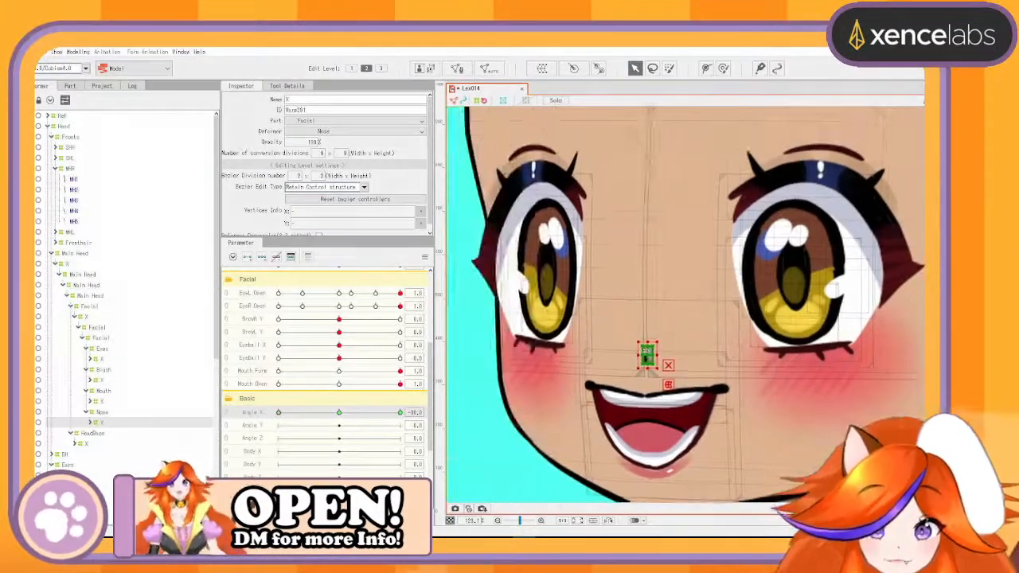
drag(646, 355, 596, 356)
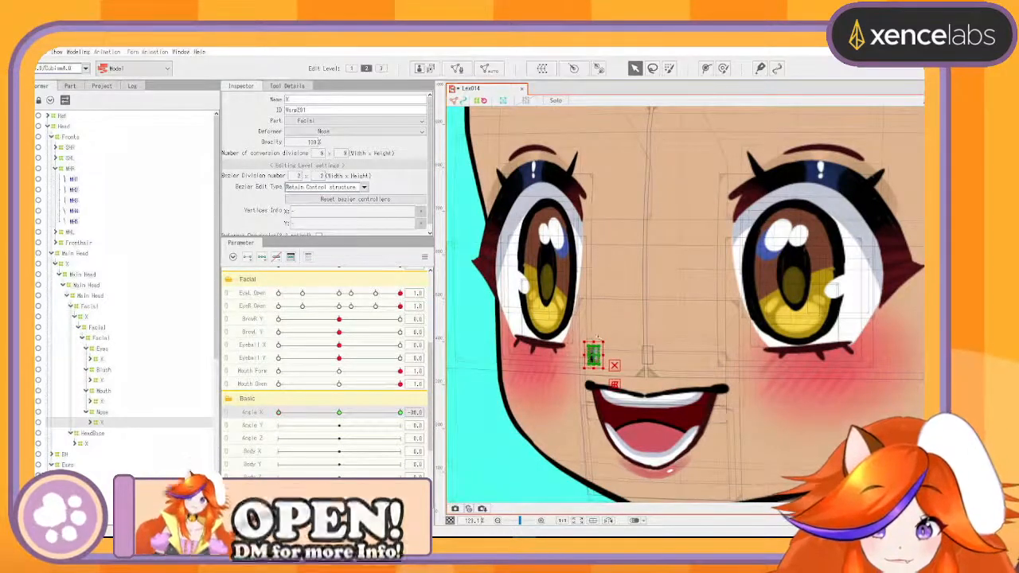
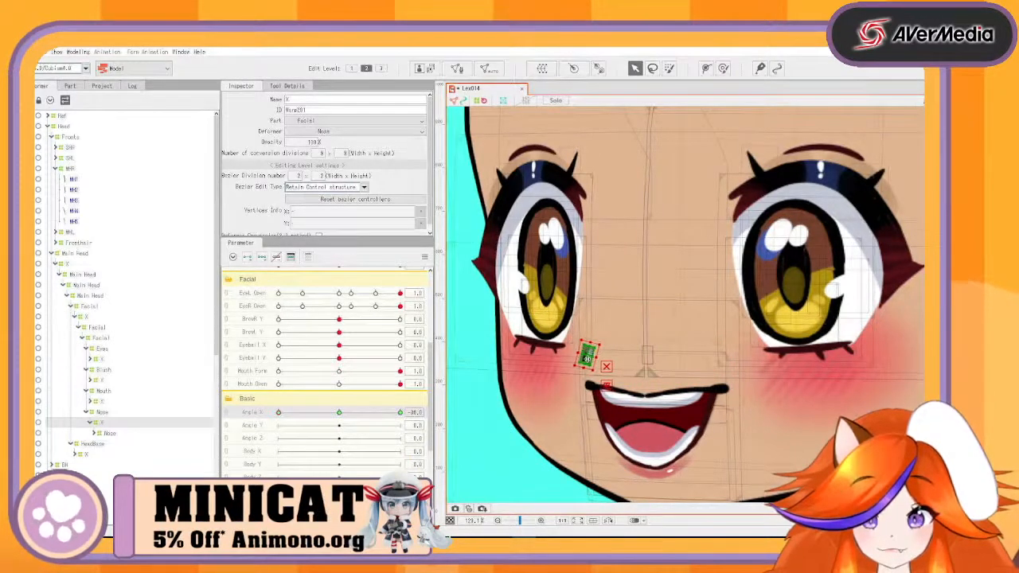
Step: Check the nose motion near Angle X -30 and shift the far upper corner of the Eyes X deformer slightly outward
mouse_move(278, 412)
mouse_down()
mouse_move(342, 417)
mouse_move(268, 415)
mouse_up()
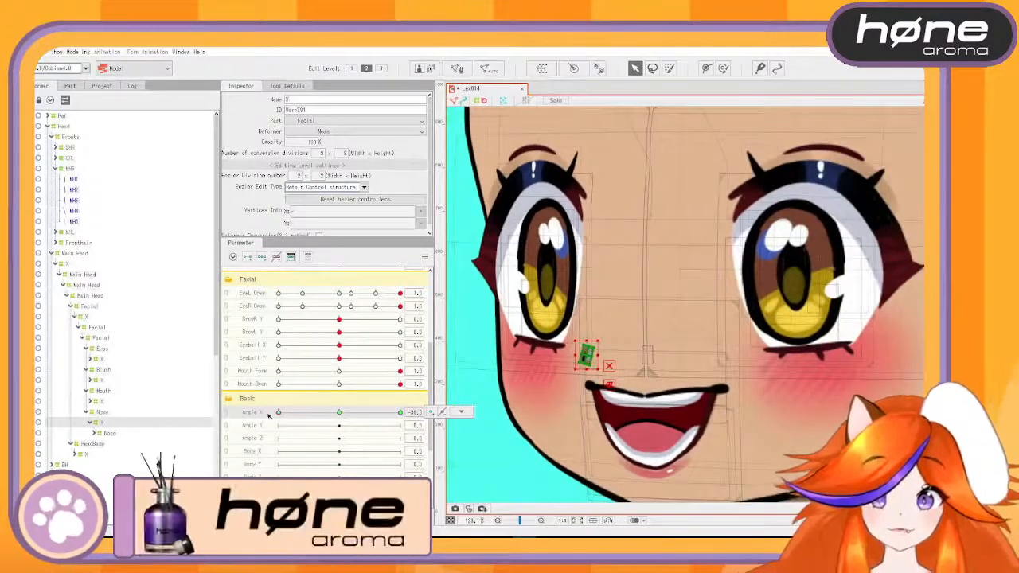
click(104, 360)
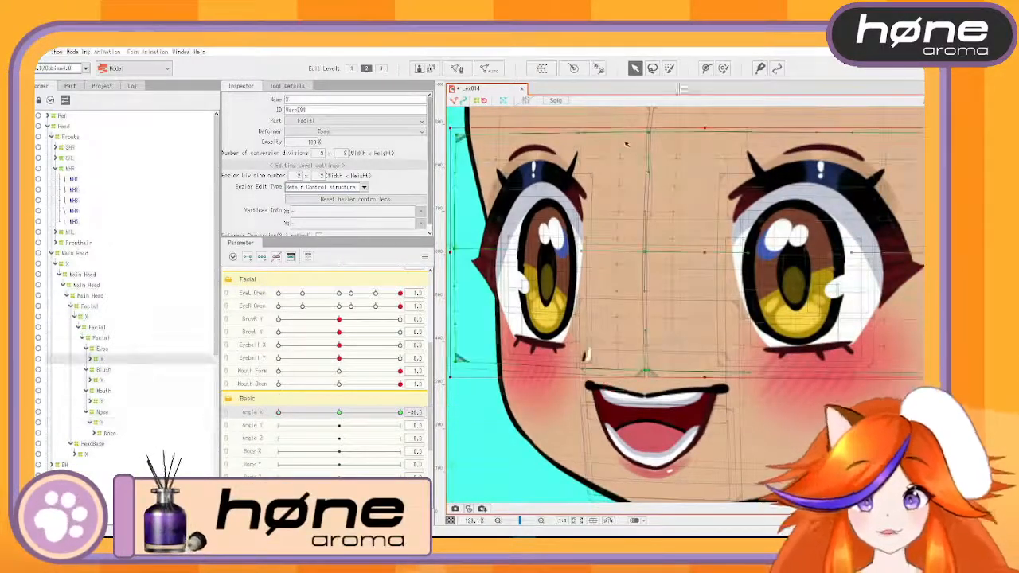
scroll(652, 144, up, 2)
scroll(629, 254, down, 5)
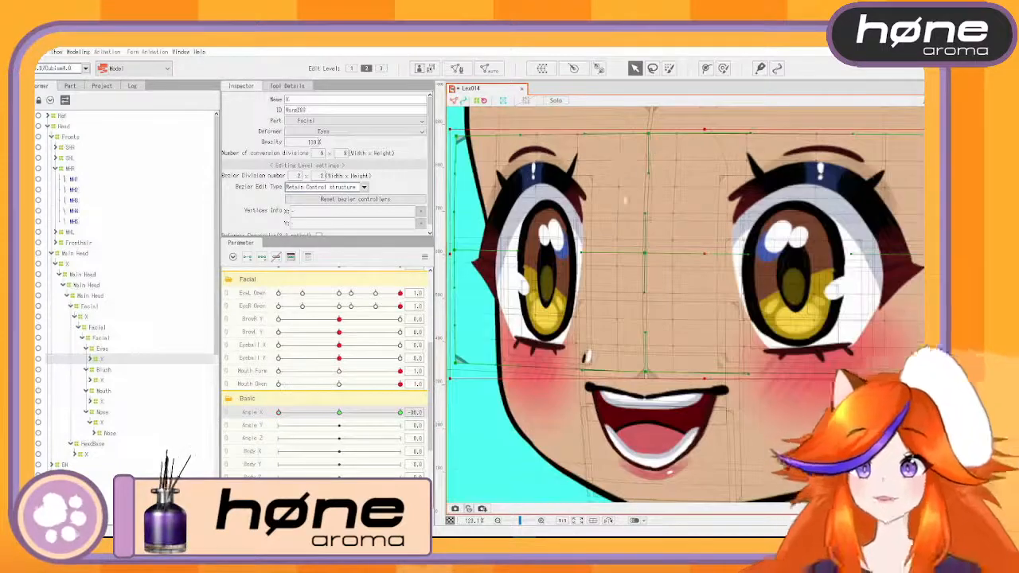
scroll(627, 255, up, 2)
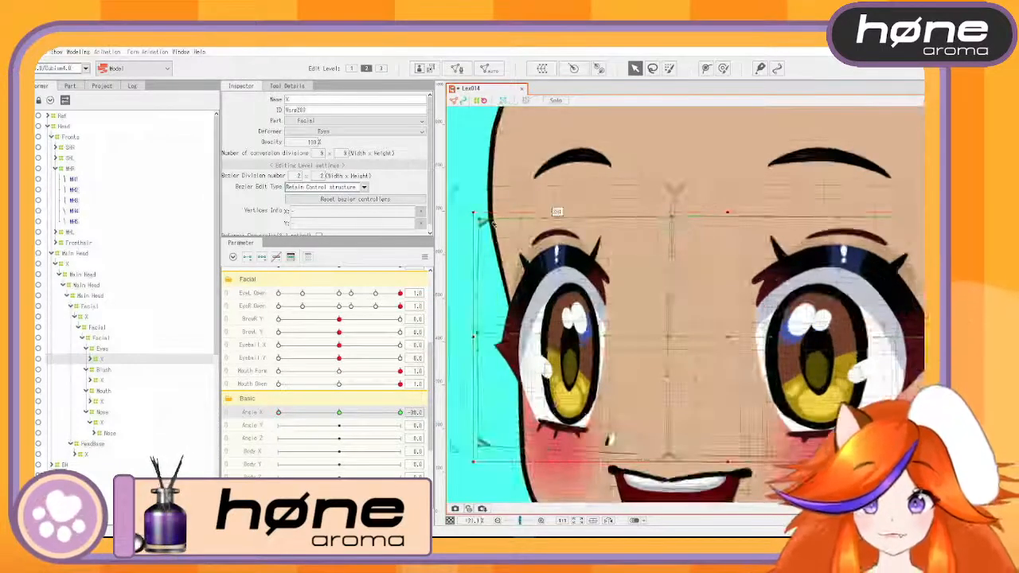
drag(480, 220, 476, 224)
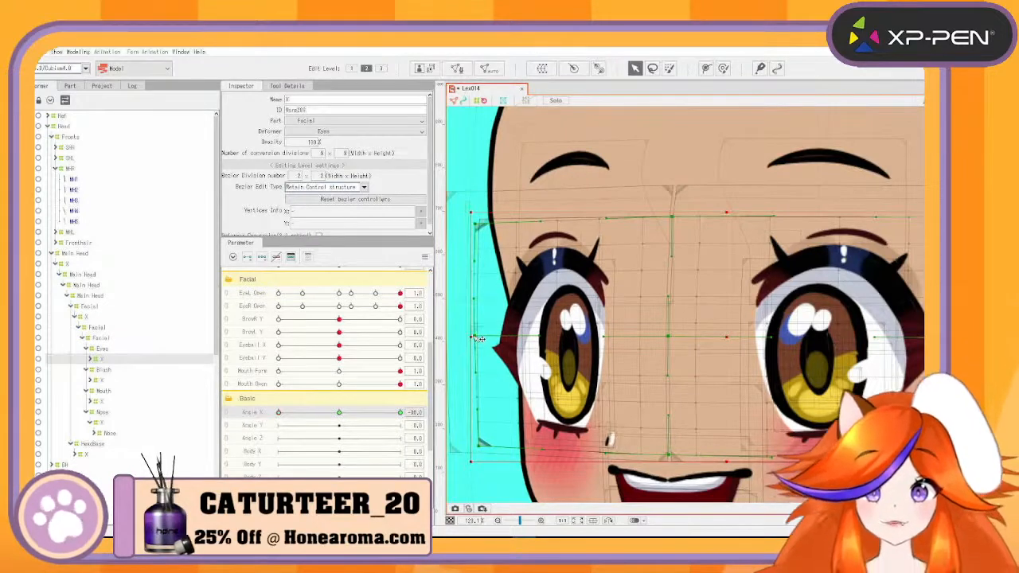
Step: Shift the near eye's points of the Eyes X deformer slightly toward the far side at Angle X -30 and scrub the head turn
scroll(768, 229, down, 2)
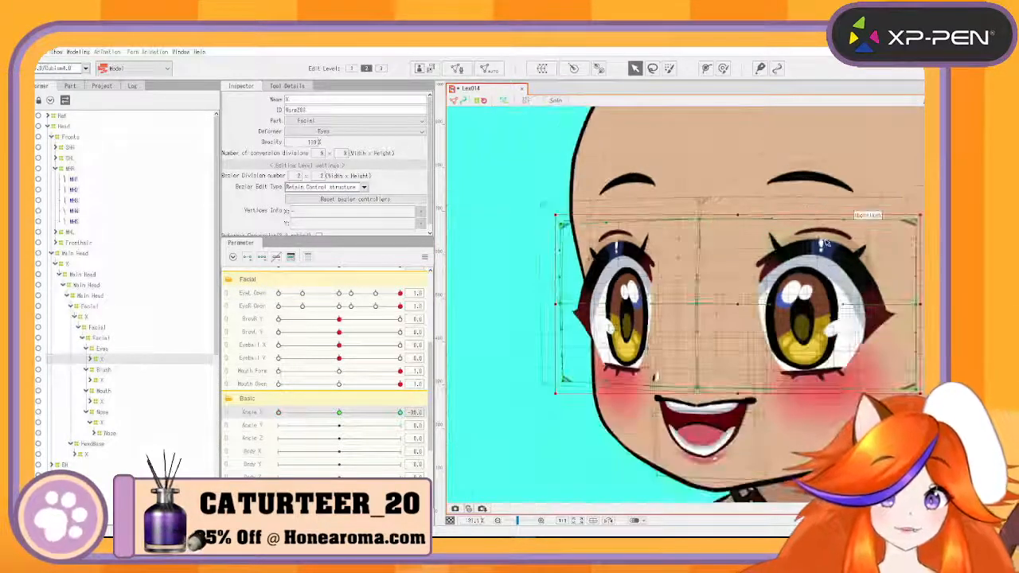
drag(746, 386, 690, 445)
drag(894, 202, 654, 407)
drag(859, 311, 854, 313)
drag(755, 317, 750, 317)
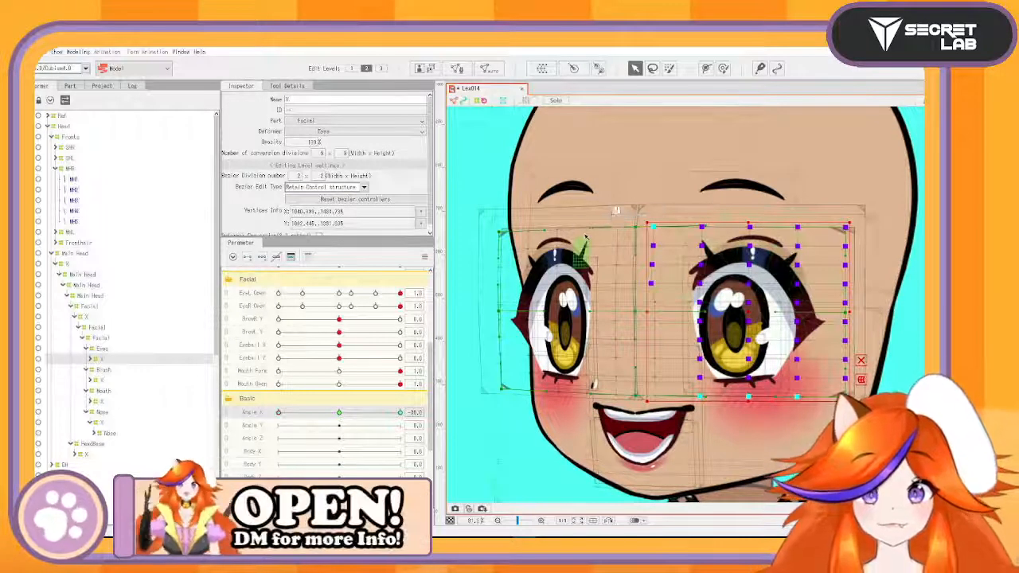
mouse_move(281, 412)
mouse_down()
mouse_move(311, 417)
mouse_move(275, 420)
mouse_up()
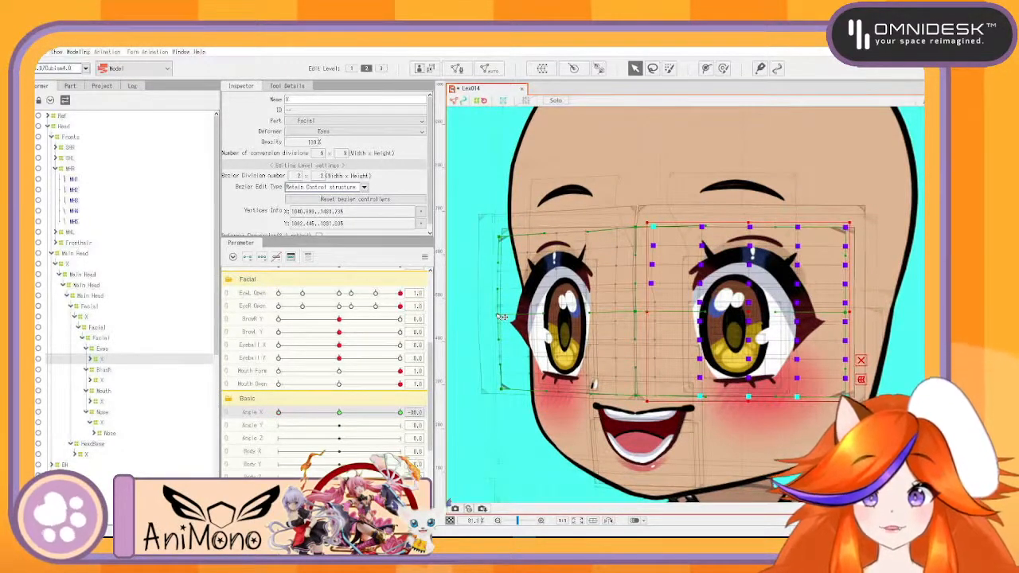
mouse_move(280, 412)
mouse_down()
mouse_move(307, 413)
mouse_move(276, 420)
mouse_up()
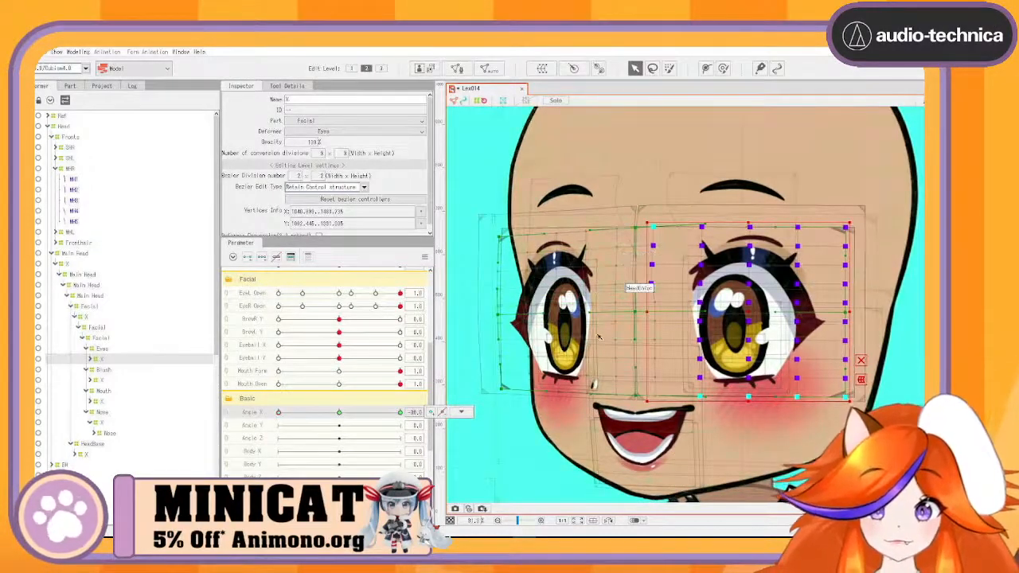
click(461, 412)
mouse_move(285, 415)
mouse_down()
mouse_move(333, 414)
mouse_move(275, 413)
mouse_up()
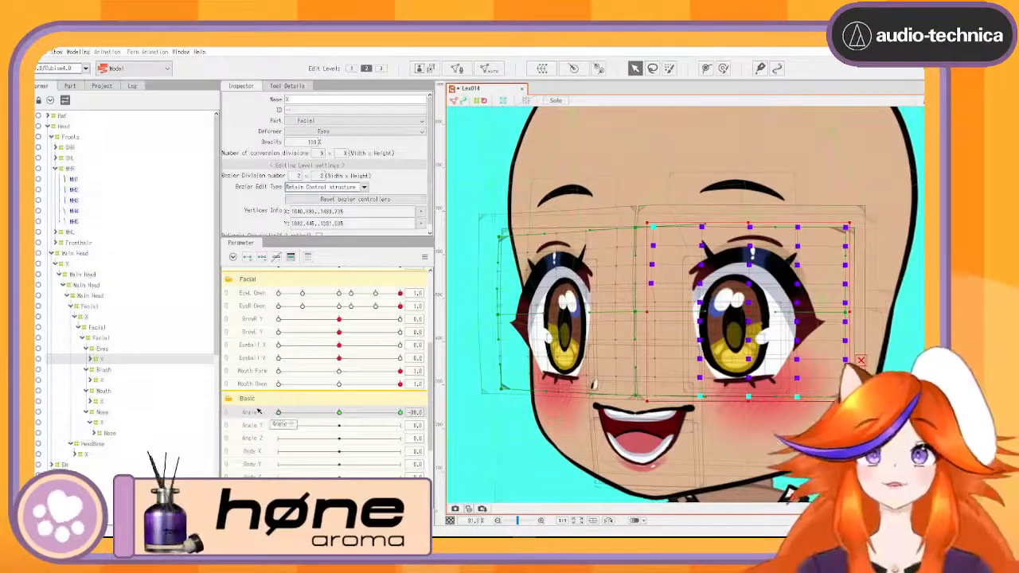
Step: Move the X deformers of Eyes, Blush, Mouth and Nose out of their parents to the root of the deformer hierarchy
ctrl+click(103, 402)
ctrl+click(104, 424)
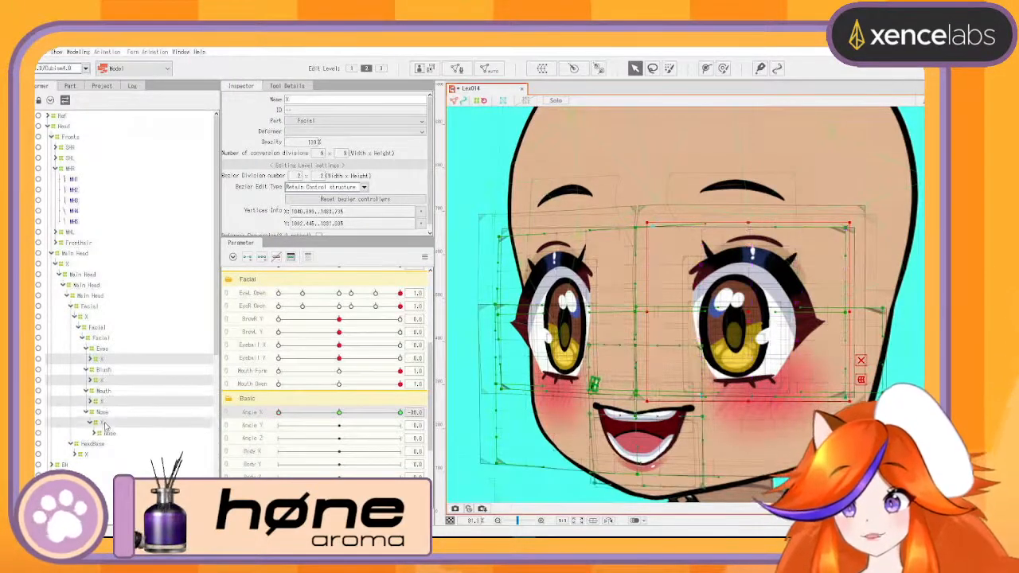
scroll(105, 428, down, 3)
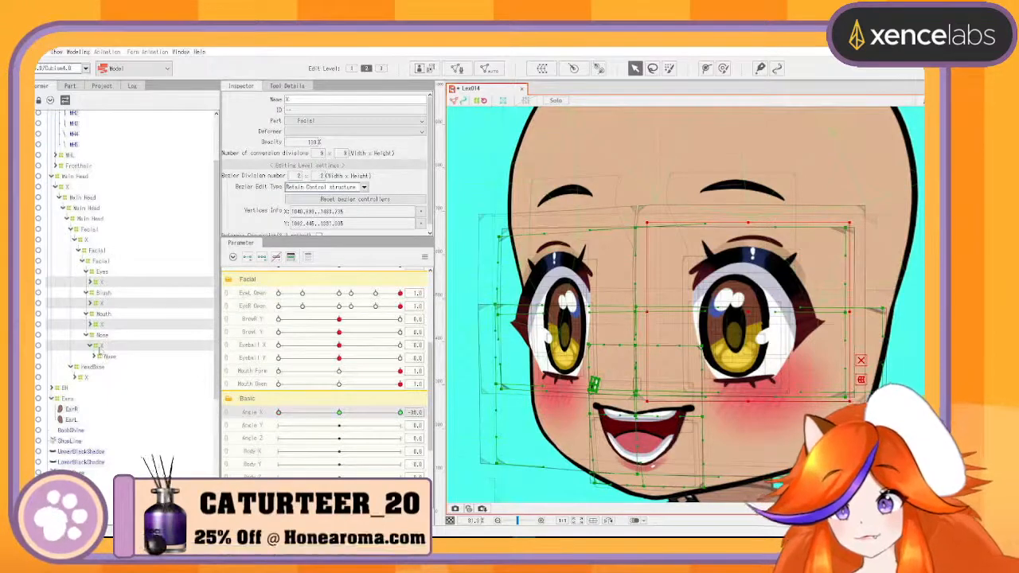
drag(94, 466, 94, 466)
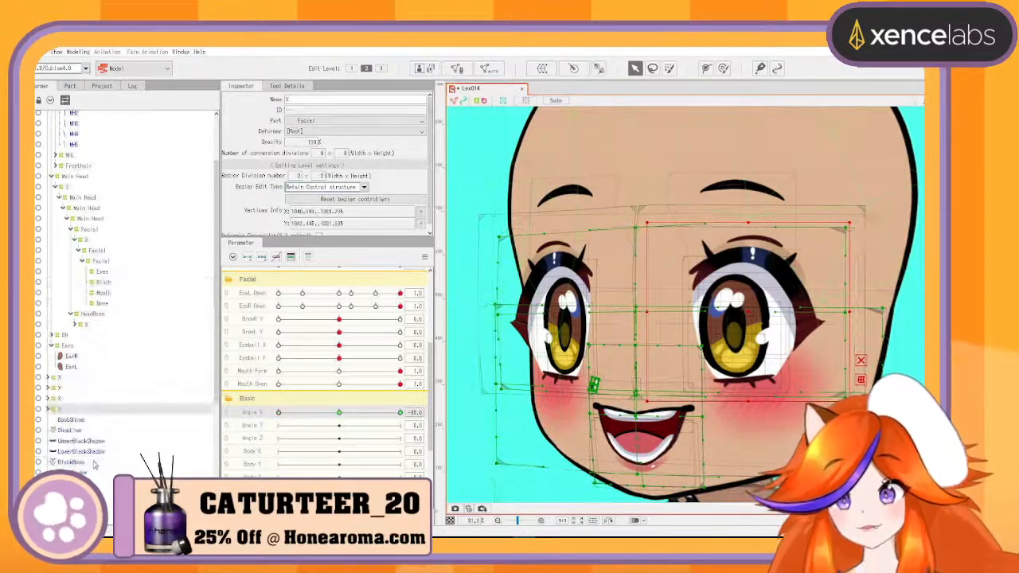
Step: Reflect the Angle X motion of the four root-level X deformers to the opposite side of the head turn
ctrl+click(61, 400)
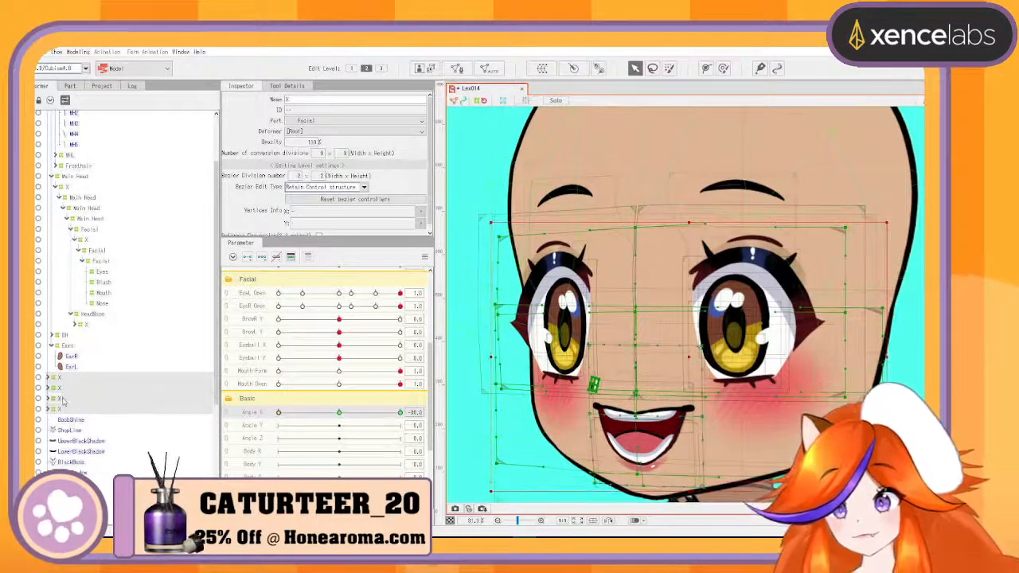
click(425, 256)
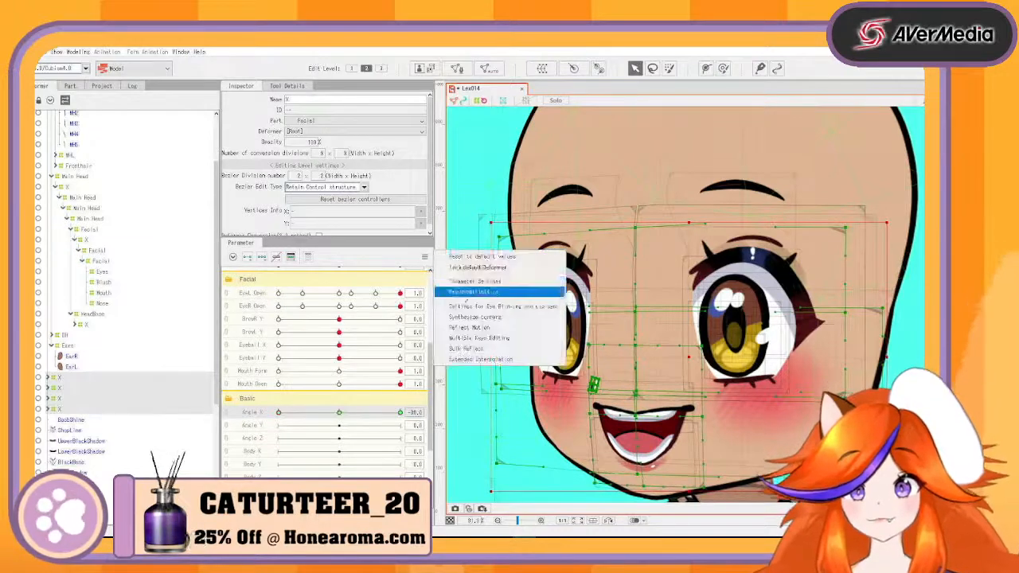
click(476, 339)
click(462, 381)
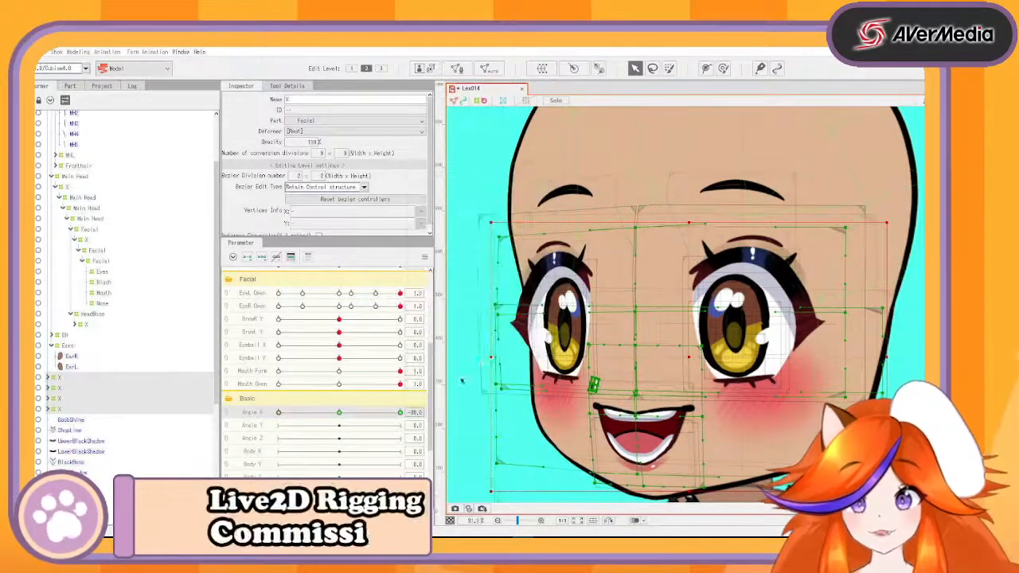
Step: Nest each root-level X deformer back under its matching Eyes, Blush, Mouth or Nose parent
click(49, 378)
click(60, 378)
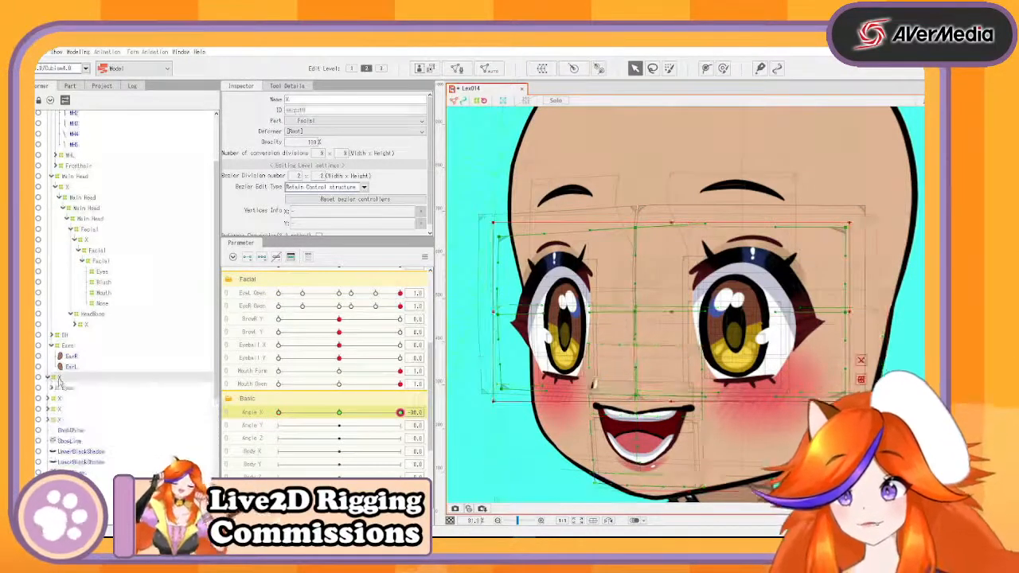
drag(108, 280, 107, 279)
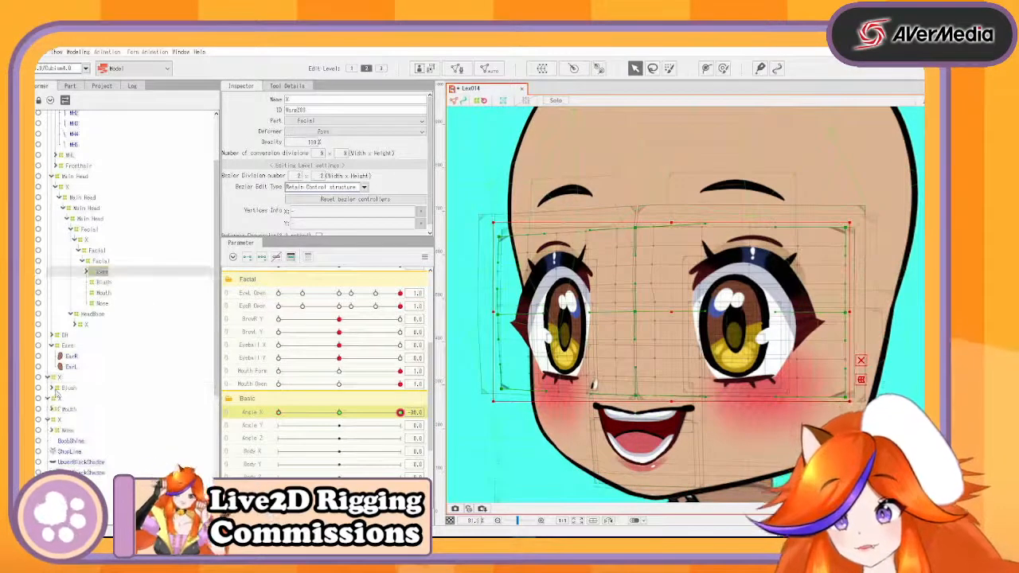
drag(62, 380, 108, 298)
drag(60, 380, 106, 315)
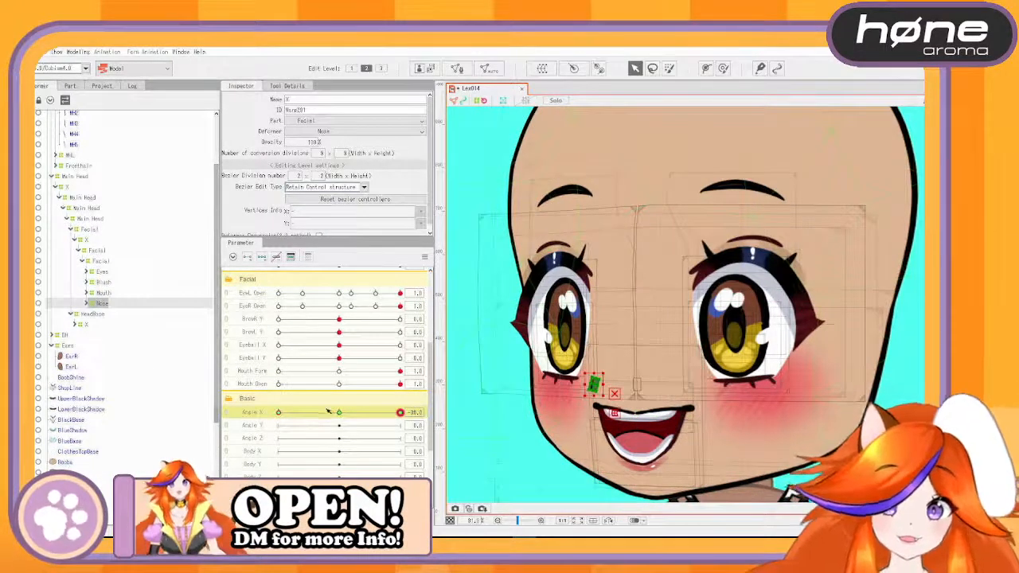
Step: Scrub Angle X between 30 and -30 to check the mirrored head turn, and return it to 0
drag(329, 410, 404, 426)
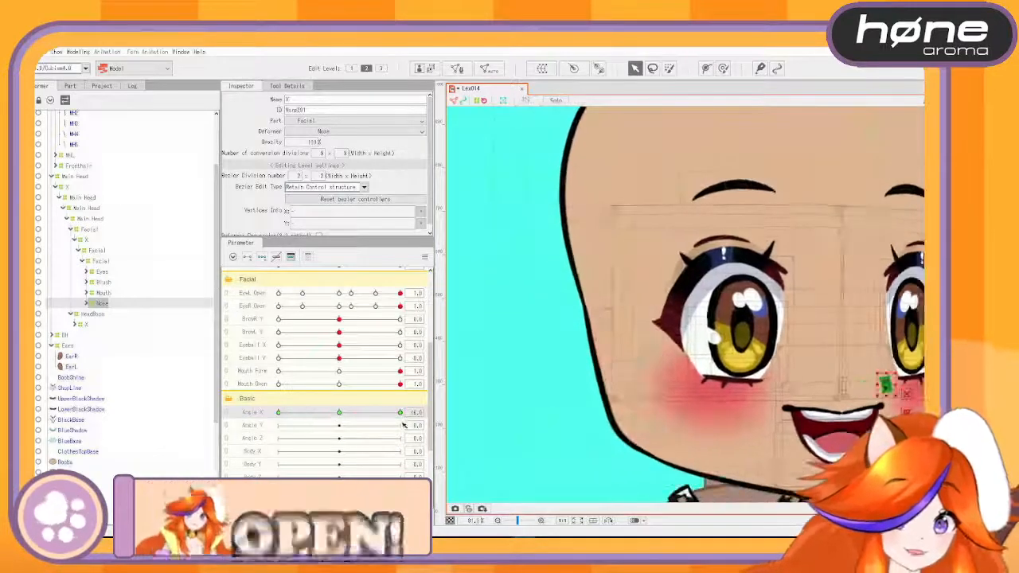
scroll(609, 334, down, 5)
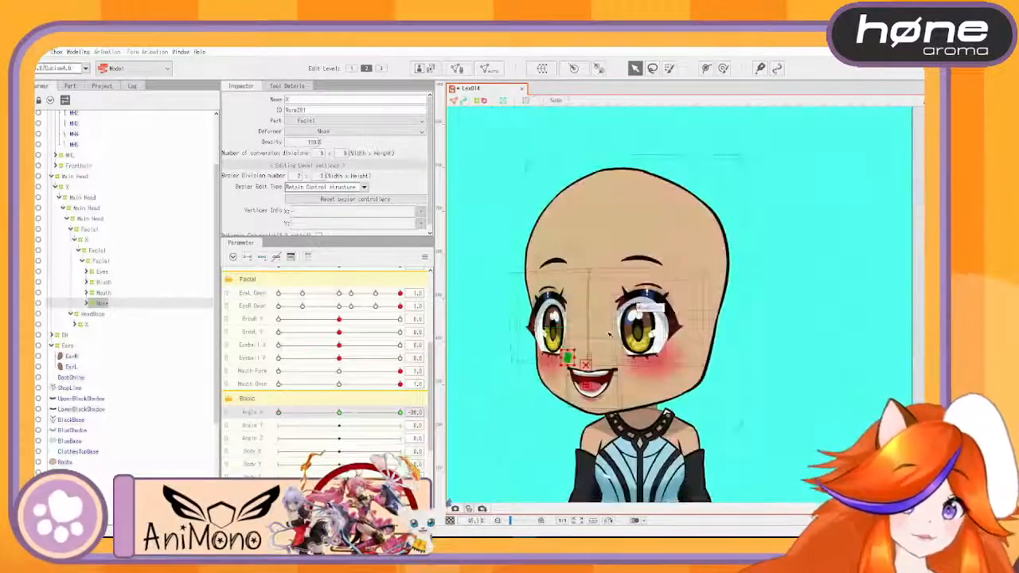
drag(278, 412, 344, 467)
drag(341, 414, 340, 413)
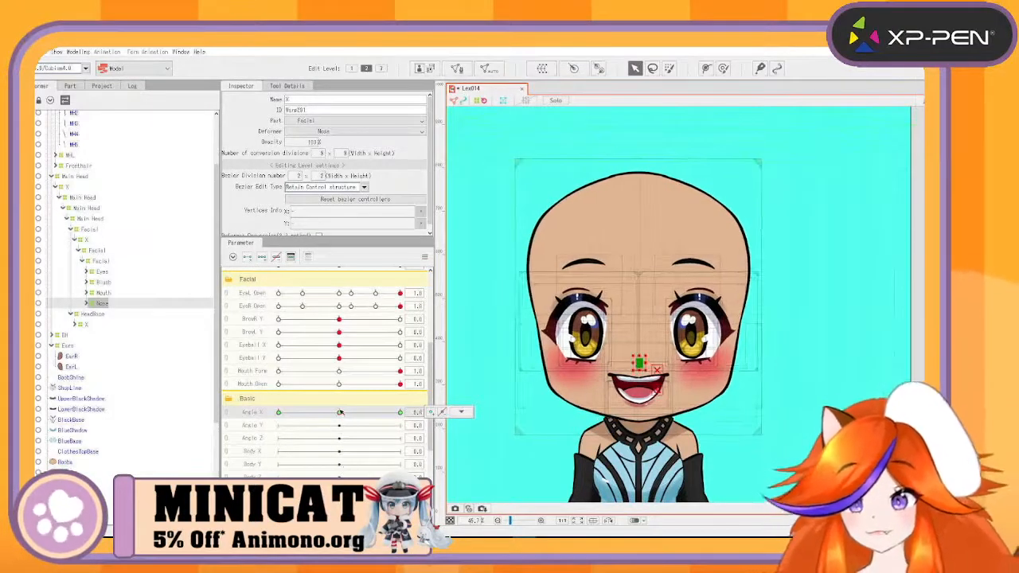
Step: Create a warp deformer named OC over HeadBase, keyed at Mouth Open 0 and 1.0, and lower its bottom edge slightly at 1.0
click(75, 324)
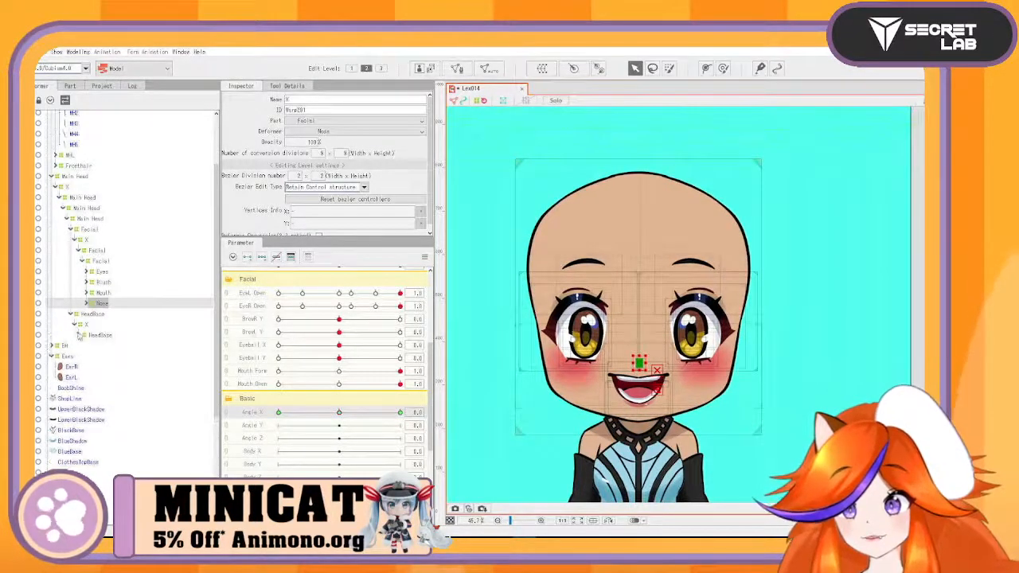
click(99, 335)
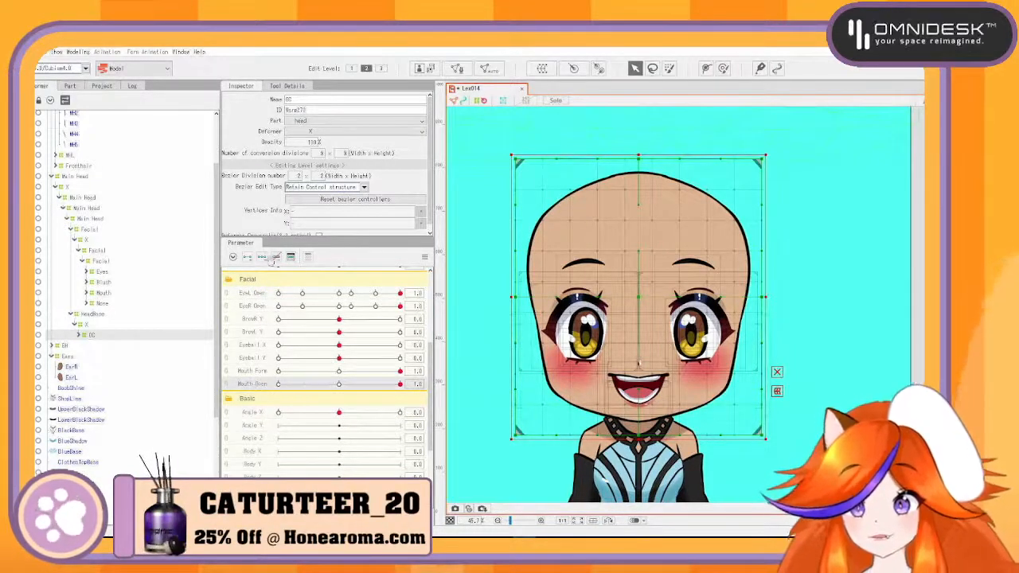
scroll(632, 447, up, 2)
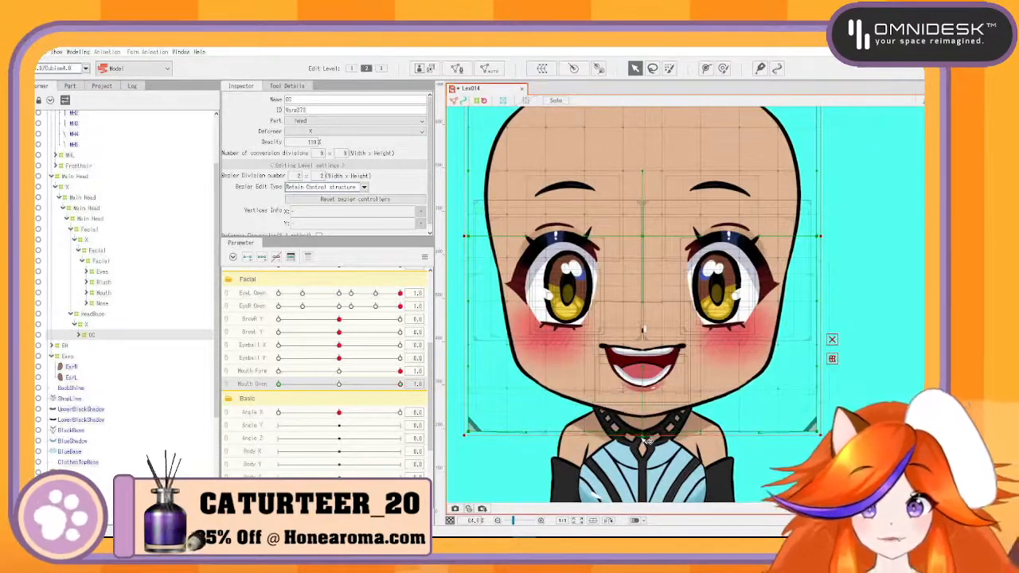
drag(392, 389, 459, 387)
scroll(357, 345, up, 2)
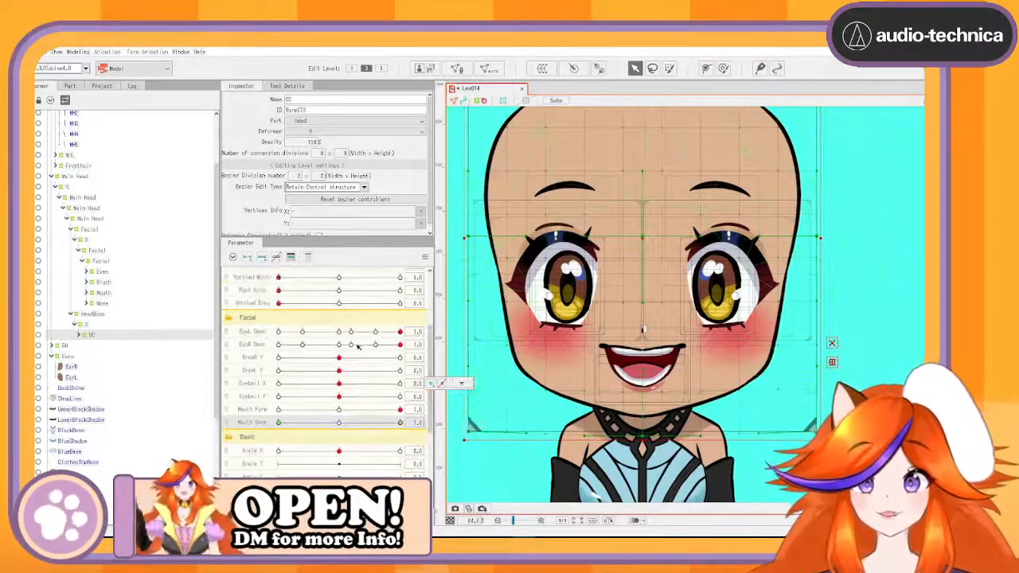
Step: Preview Mouth Open and EyeL Open and EyeR Open at 0.5, restoring both eyes to 1.0 and BrowR Y to 0
drag(339, 358, 380, 358)
drag(356, 422, 434, 411)
click(461, 422)
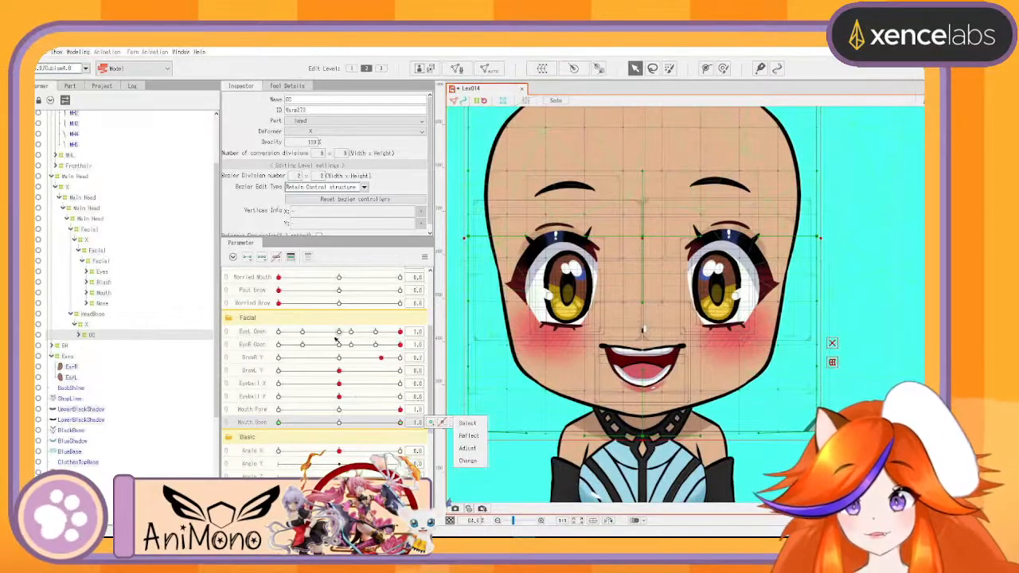
click(338, 344)
click(339, 344)
click(339, 331)
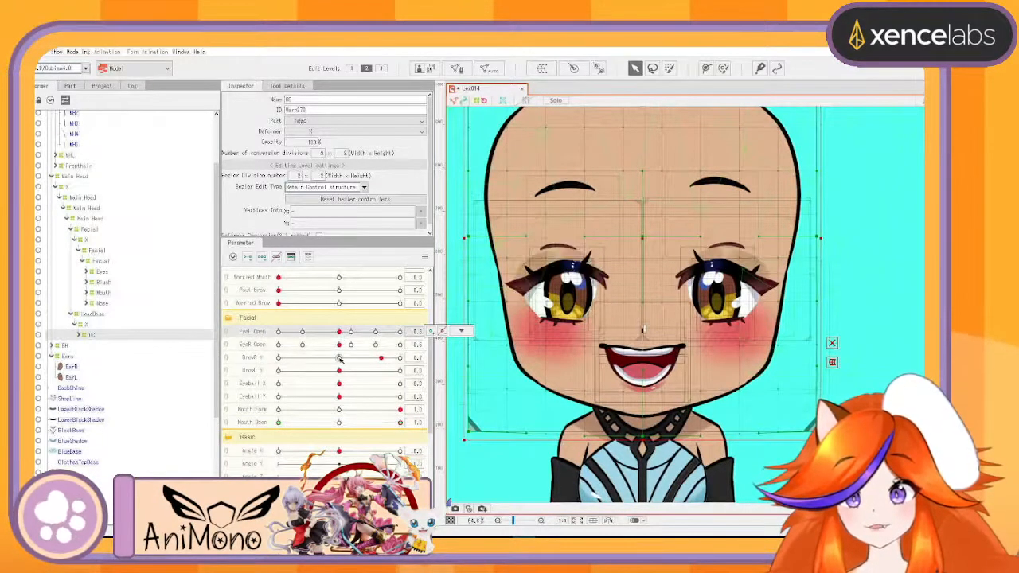
click(338, 358)
click(399, 332)
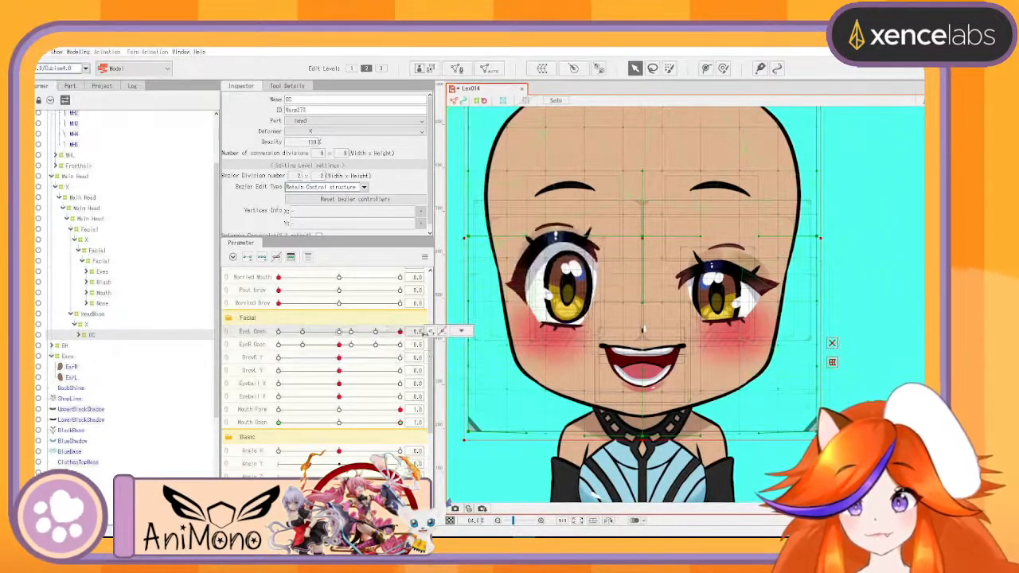
click(400, 344)
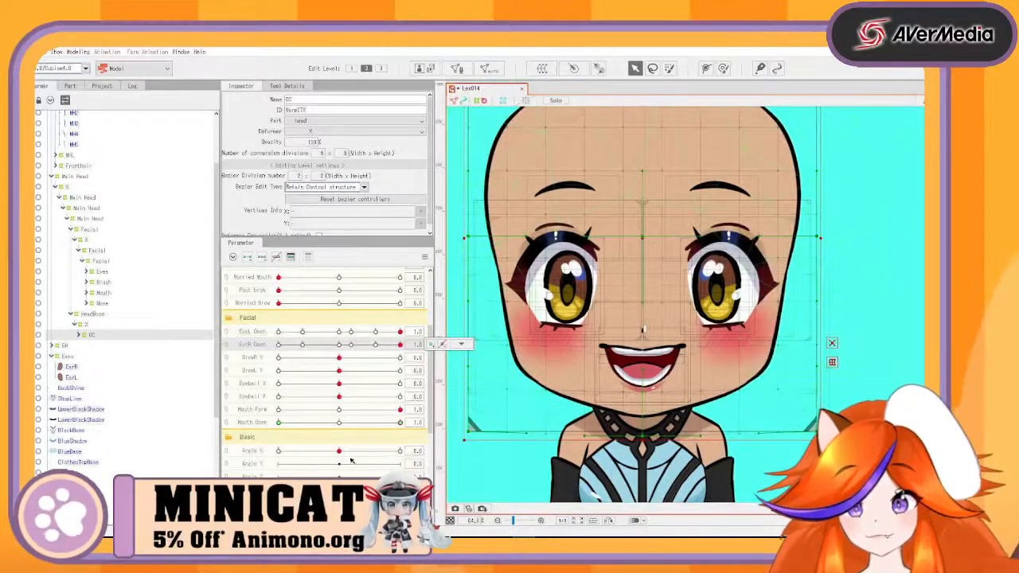
Step: Test the Mouth Open chin motion at Angle X -30 and reset all parameters to their default values
drag(341, 454, 249, 465)
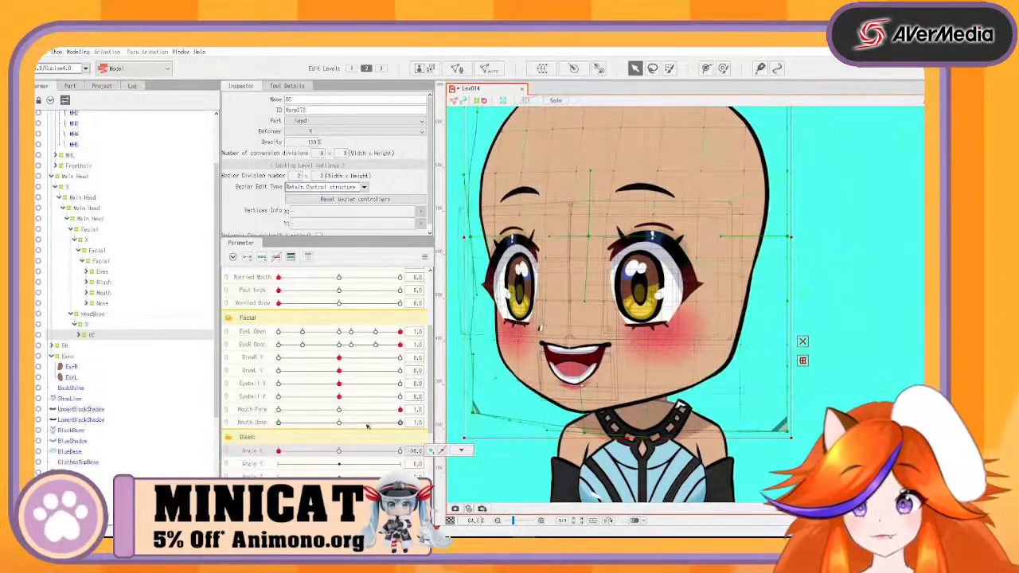
drag(367, 427, 399, 422)
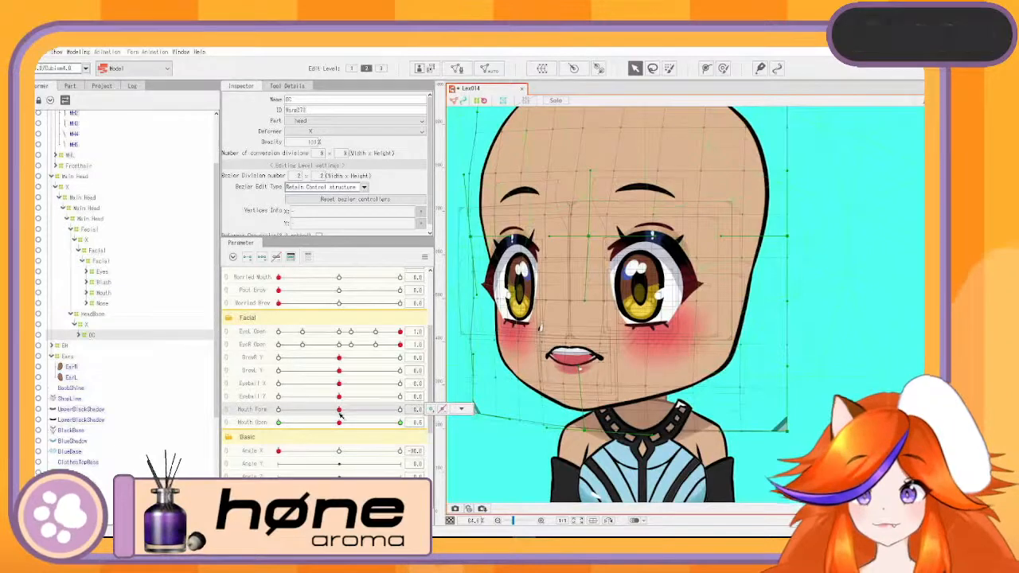
right_click(436, 253)
click(450, 257)
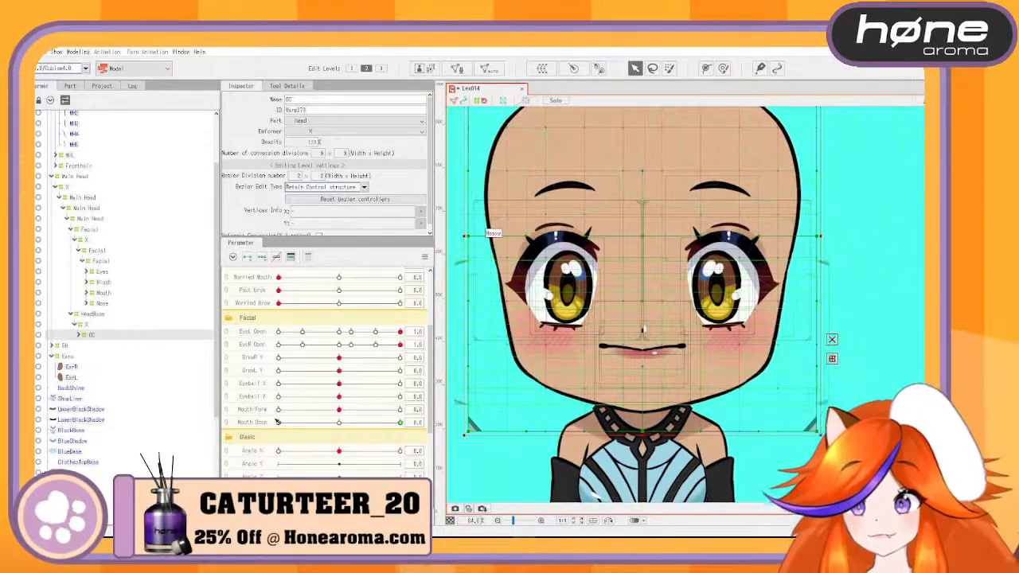
Step: Select the X warp deformer directly under the top Main Head deformer and add three keys to its Angle Y parameter
click(69, 188)
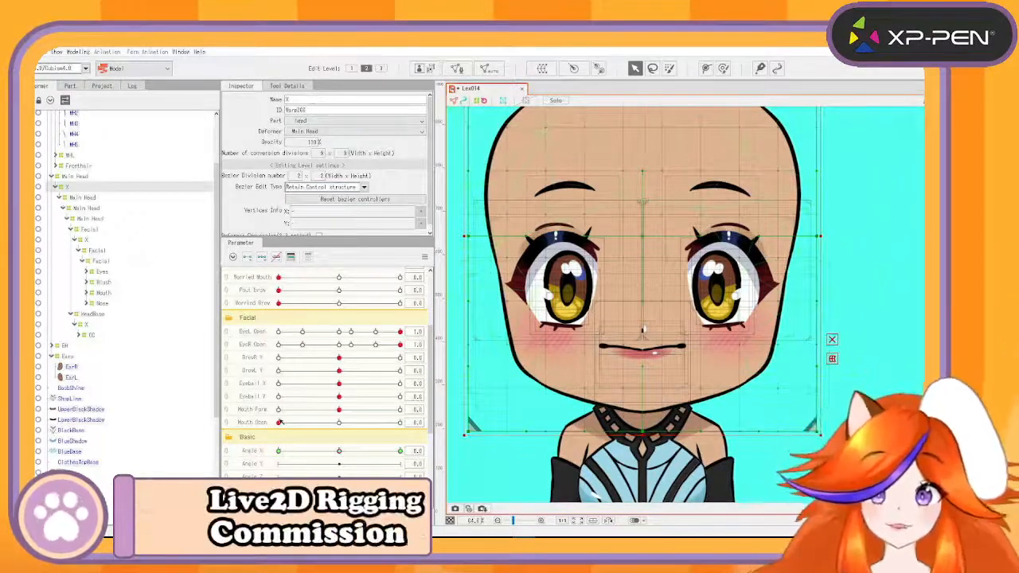
scroll(279, 422, down, 3)
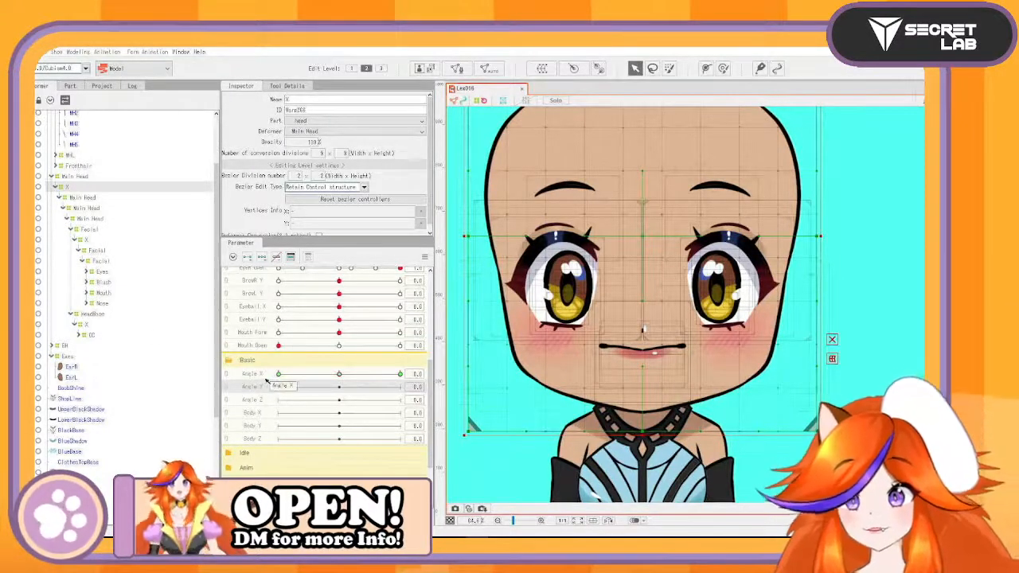
click(263, 257)
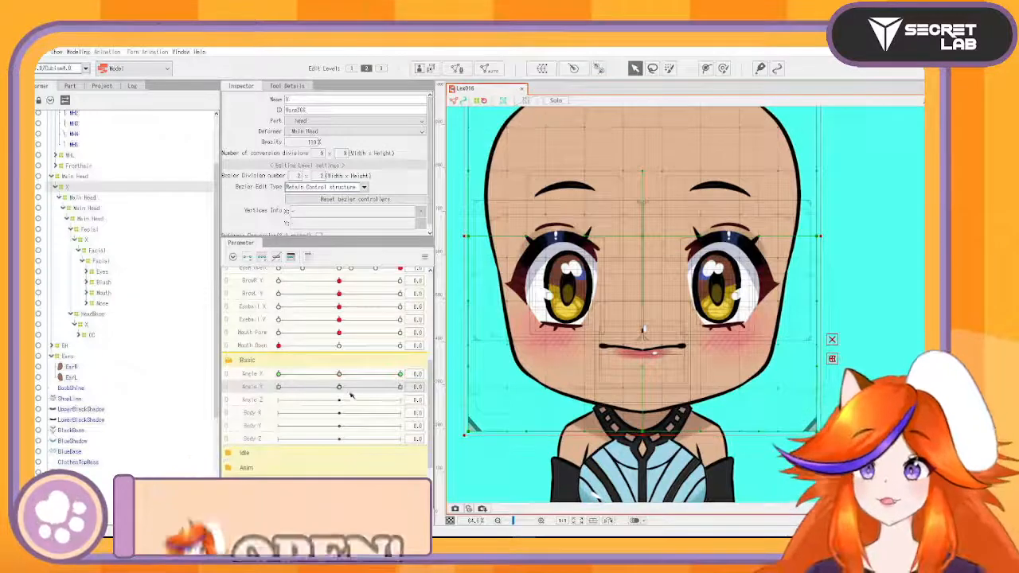
Step: At Angle Y 30, arch the X deformer's middle row upward at the centre and raise the deformer slightly for the look-up pose
click(440, 386)
drag(691, 236, 698, 312)
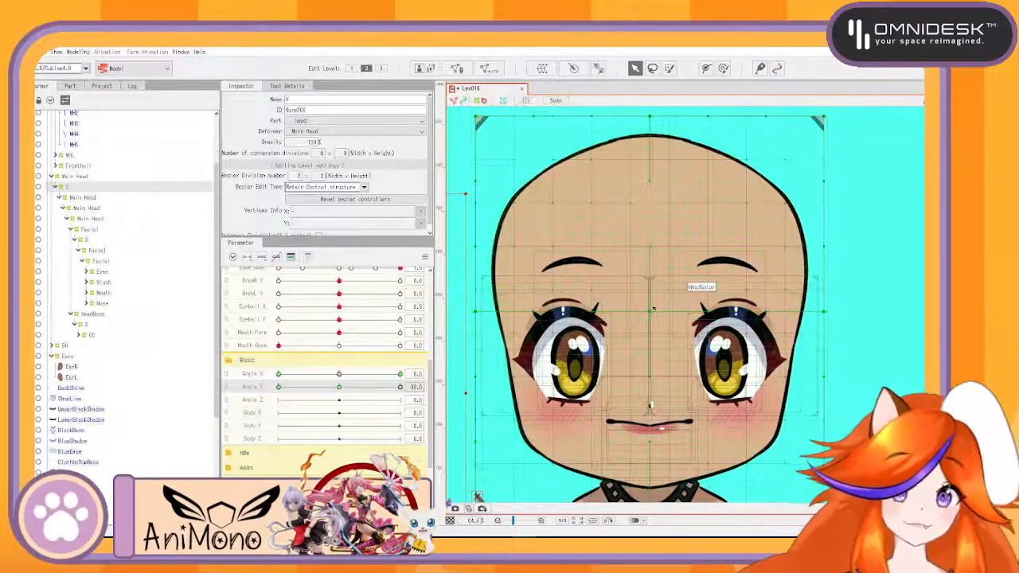
drag(650, 312, 651, 300)
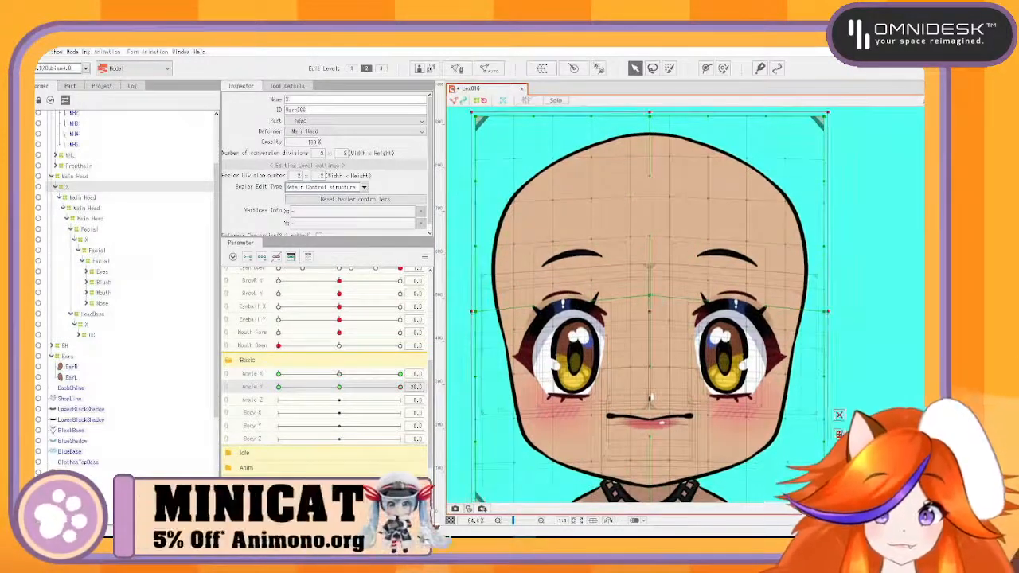
drag(482, 313, 482, 313)
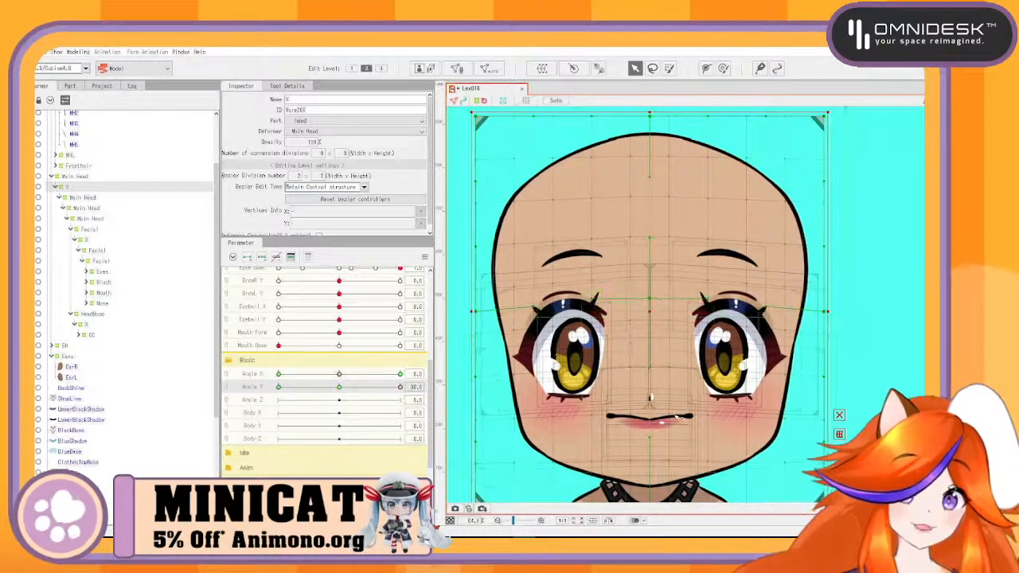
scroll(673, 430, down, 2)
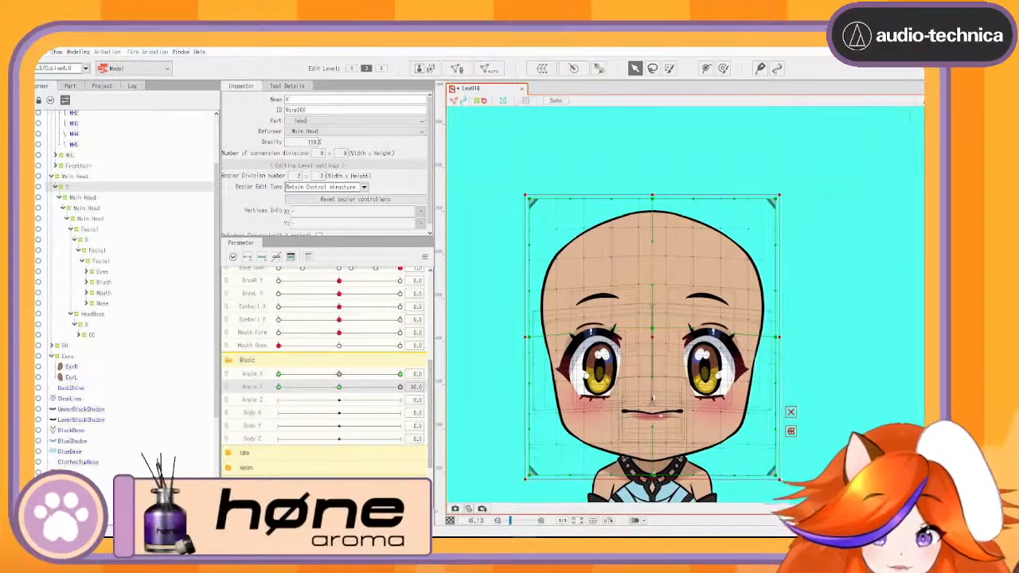
drag(653, 397, 653, 392)
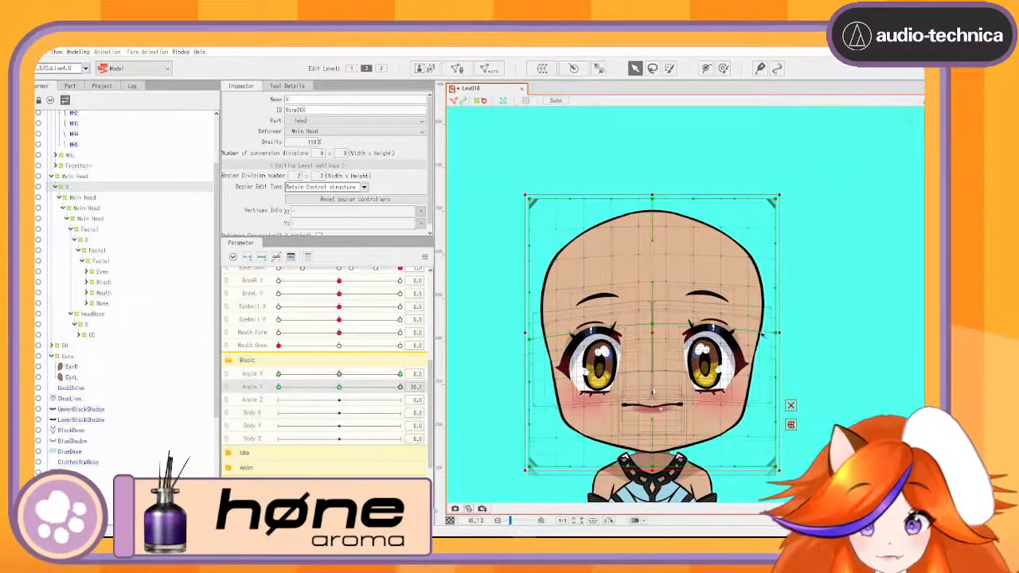
drag(781, 335, 781, 343)
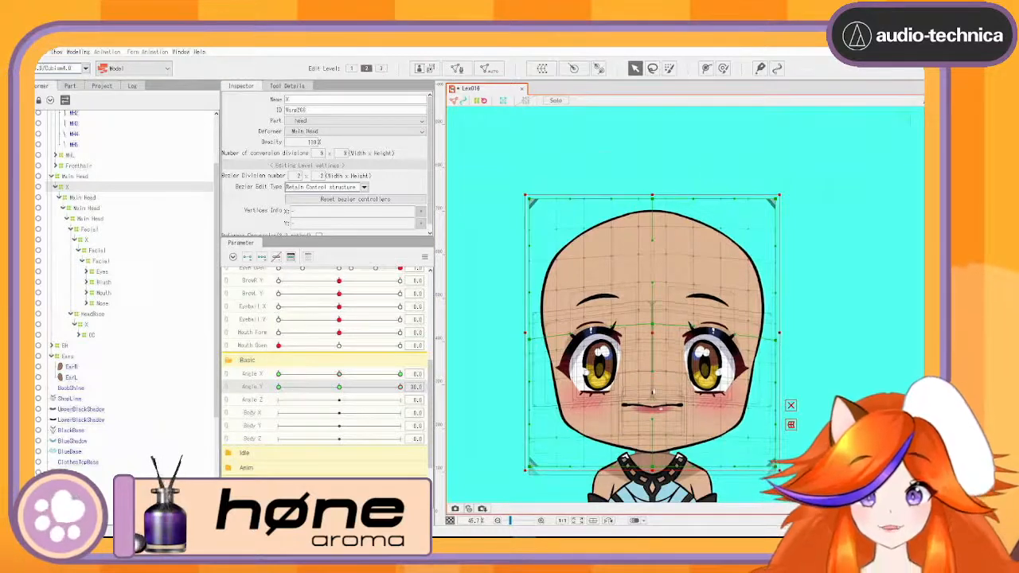
drag(517, 170, 836, 326)
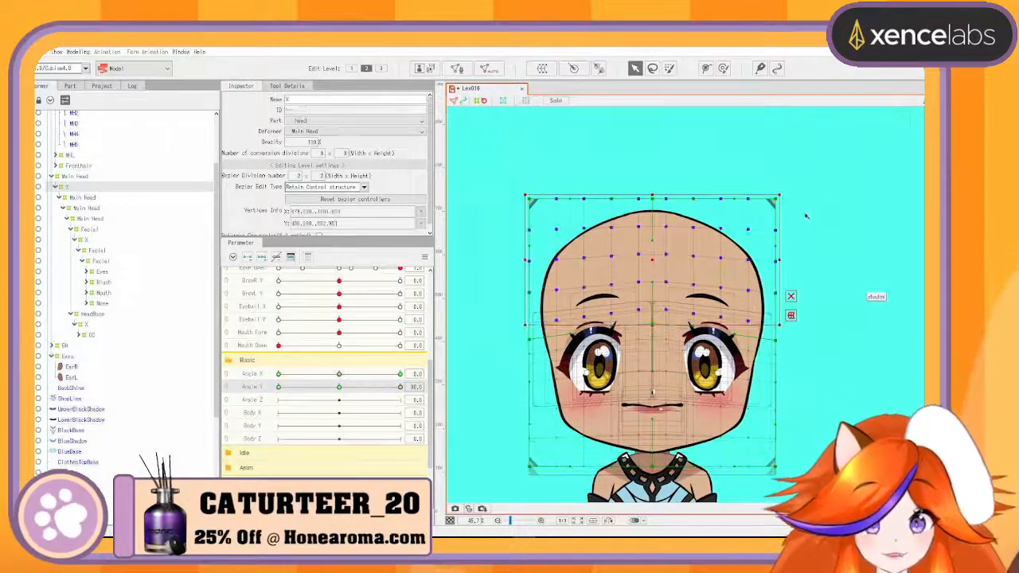
drag(779, 195, 770, 200)
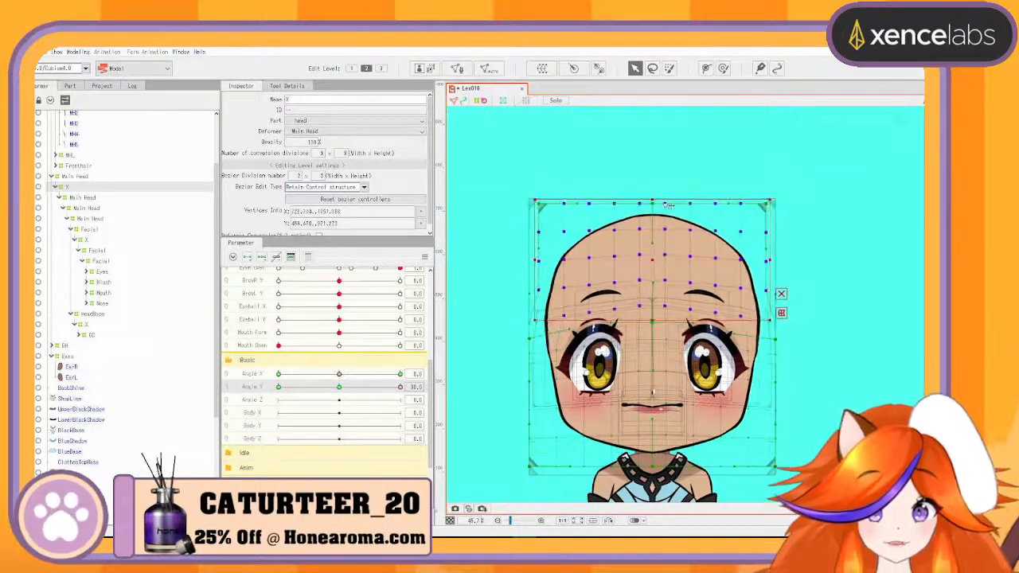
drag(655, 199, 653, 212)
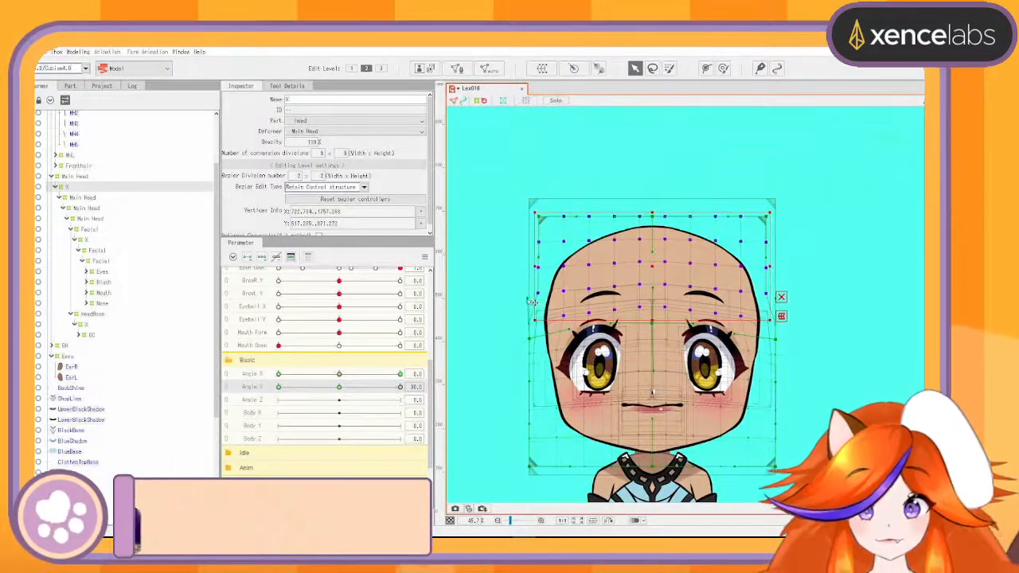
drag(529, 301, 528, 300)
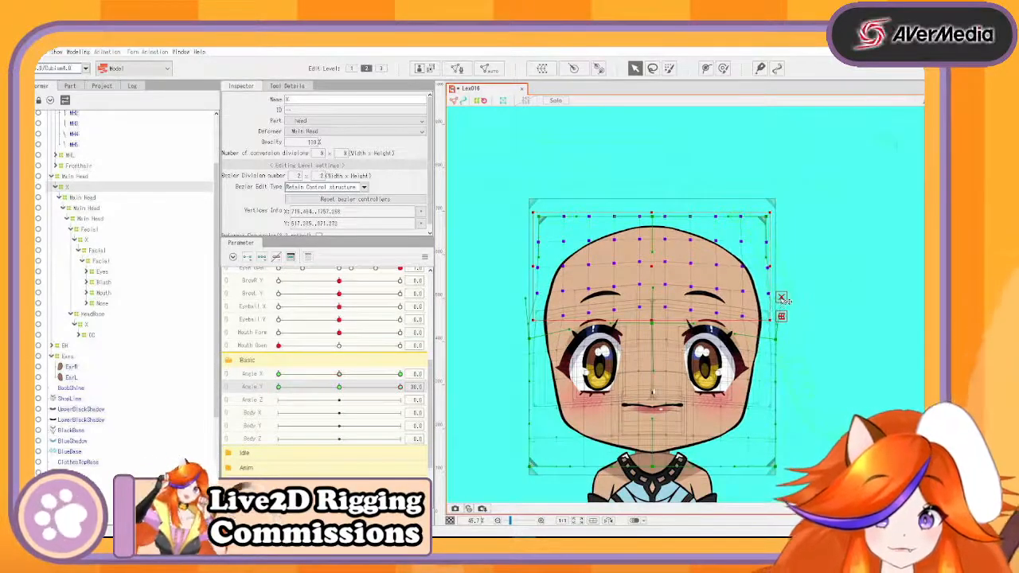
mouse_move(392, 386)
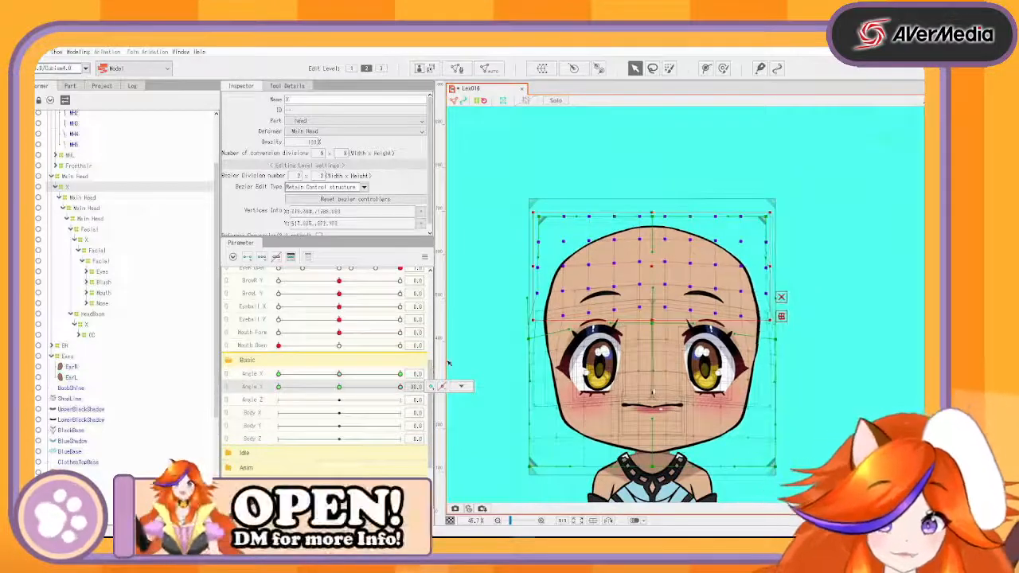
key(ctrl+z)
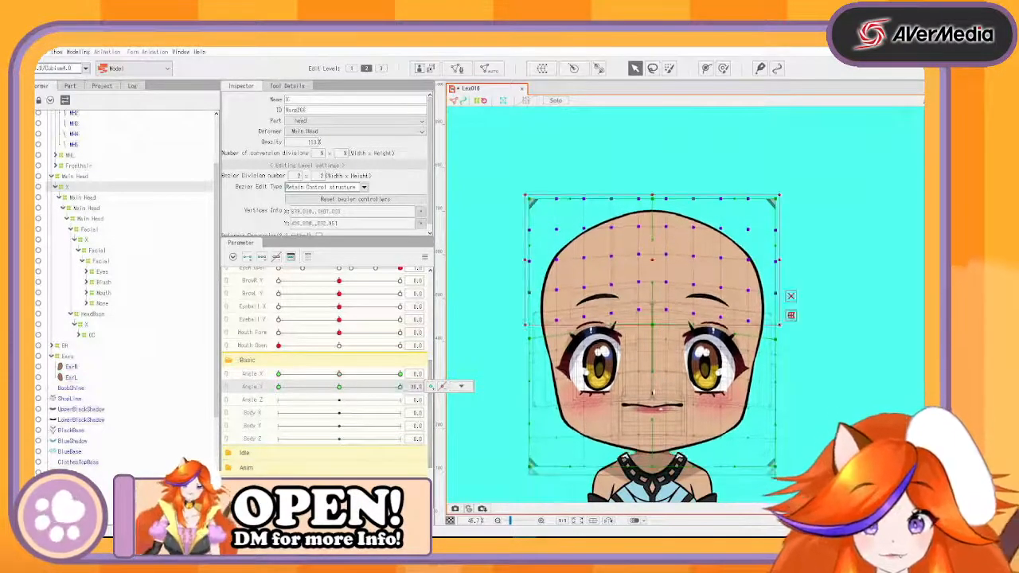
key(ctrl+z)
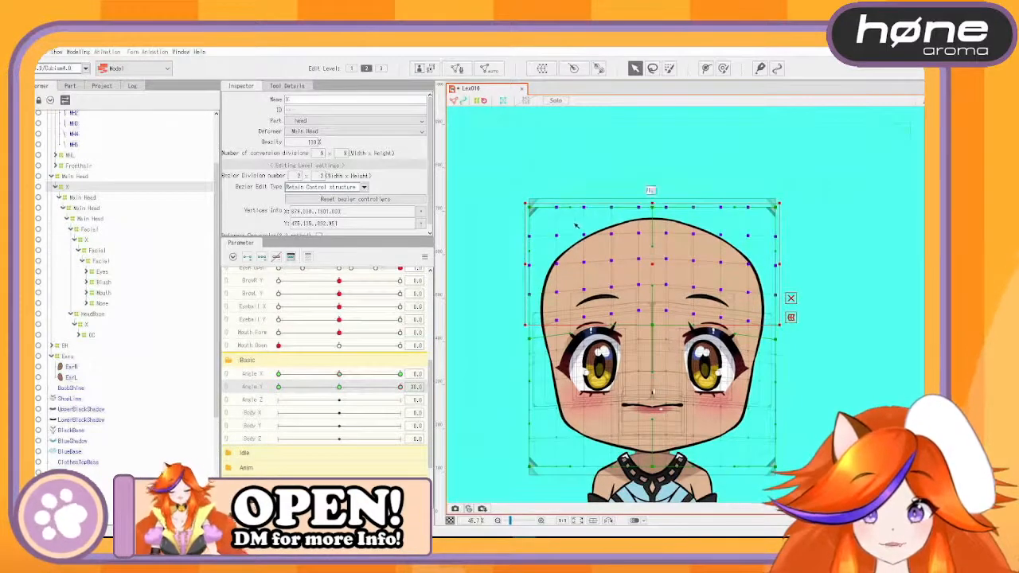
Step: At Angle Y 30, pull both upper corners of the X deformer slightly inward and preview the result by scrubbing Angle Y
drag(531, 207, 537, 208)
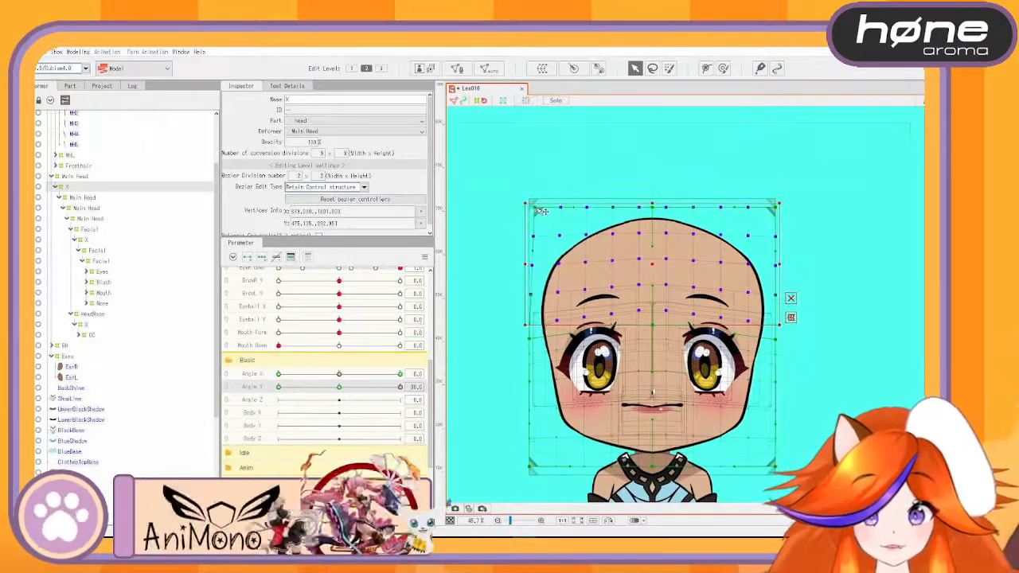
drag(783, 211, 775, 209)
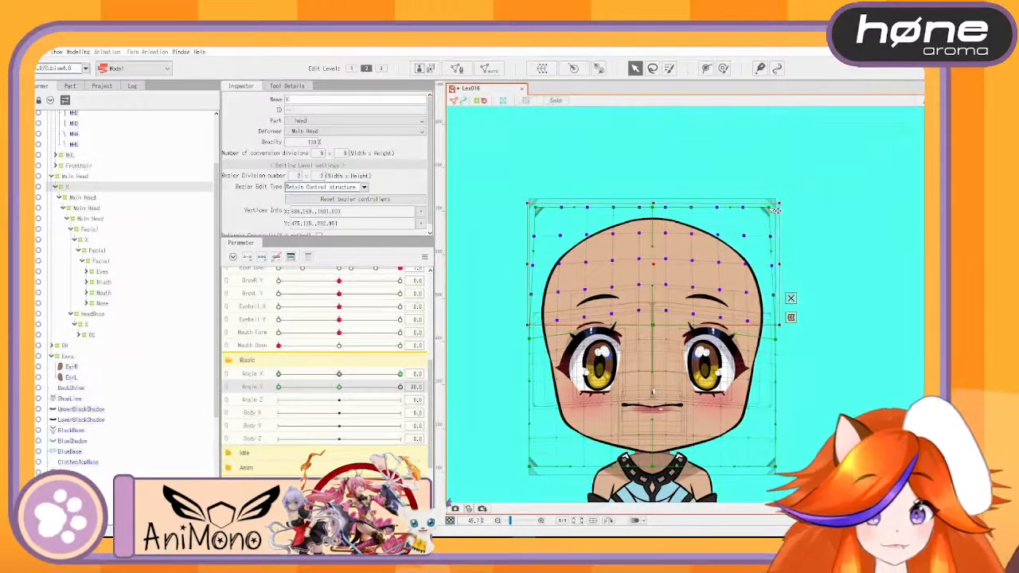
click(401, 386)
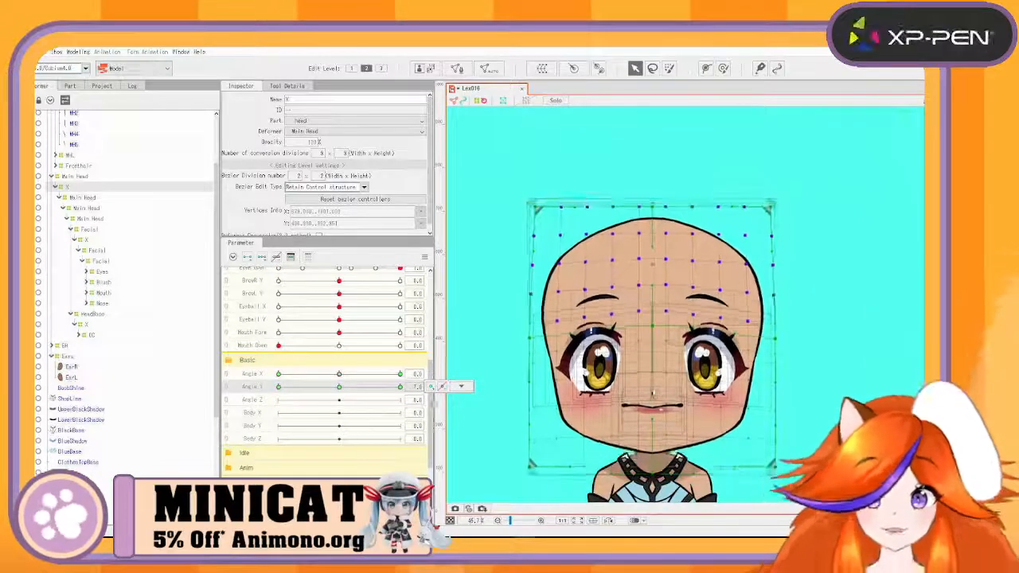
click(461, 386)
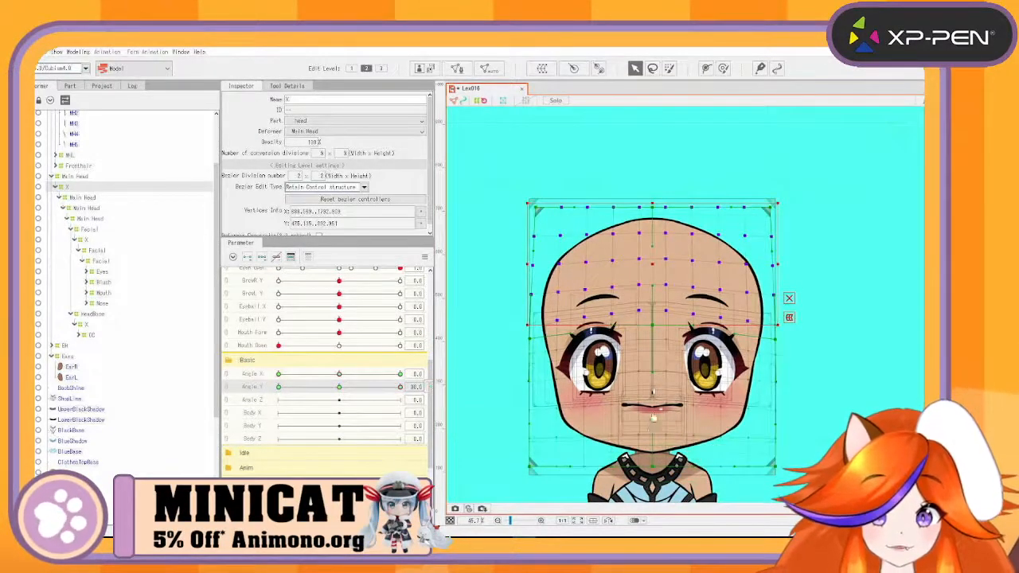
Step: Lower the centre of the X deformer's bottom edge slightly at Angle Y 30, and preview the pose along Angle Y and Angle X
drag(660, 462, 670, 403)
click(809, 446)
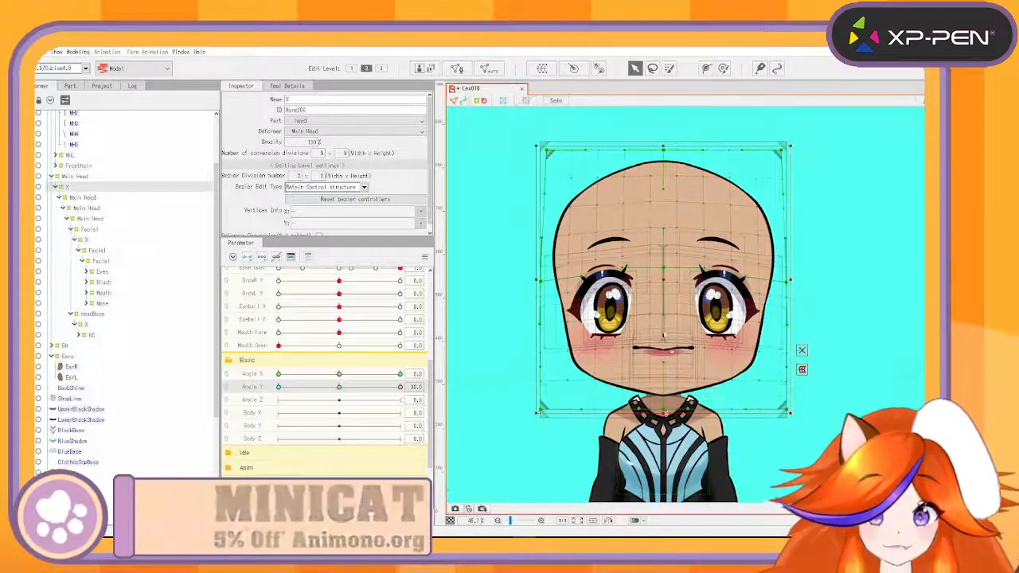
drag(665, 408, 666, 415)
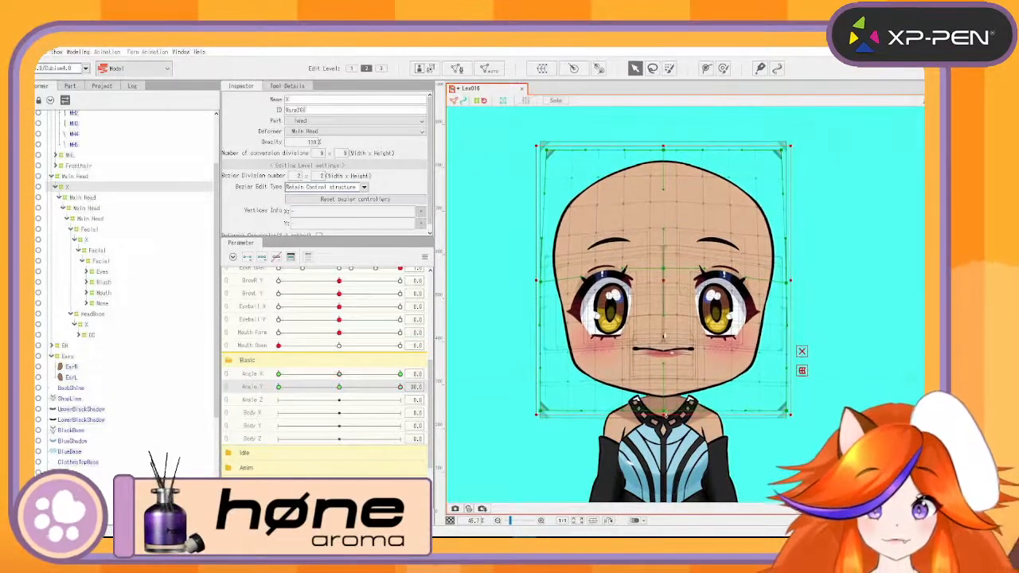
click(329, 387)
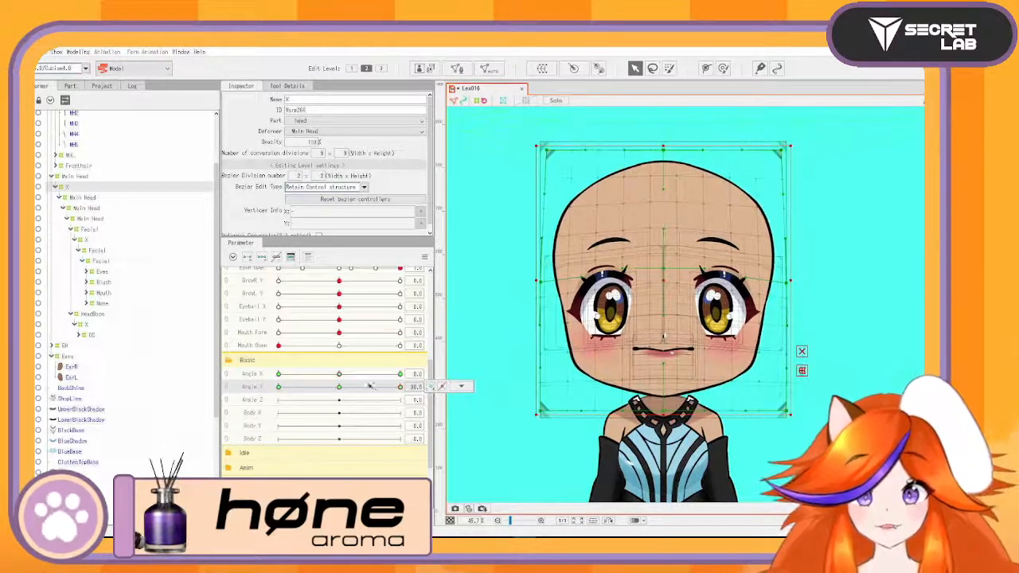
click(322, 374)
mouse_move(321, 377)
mouse_down()
mouse_move(267, 384)
mouse_move(359, 380)
mouse_move(301, 389)
mouse_move(341, 383)
mouse_up()
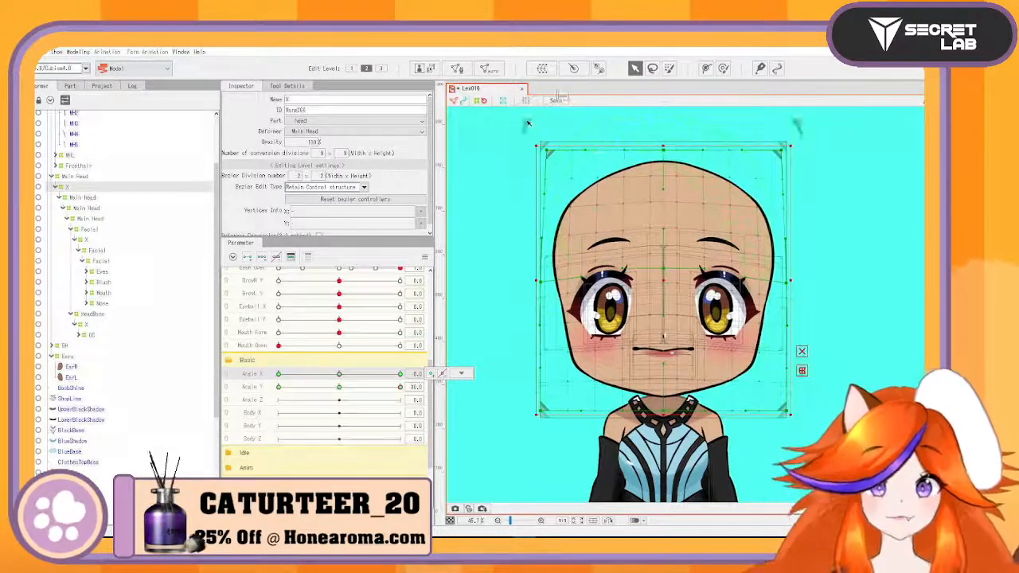
Step: Narrow the top of the X deformer and lower its top edge slightly at Angle Y 30, and preview the Angle Y motion
drag(525, 121, 835, 148)
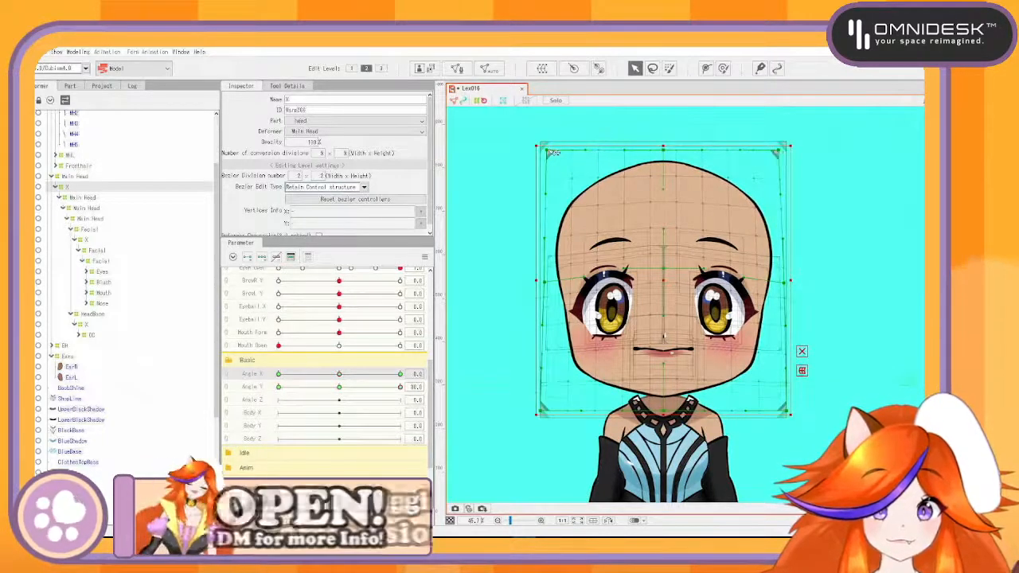
drag(664, 150, 666, 155)
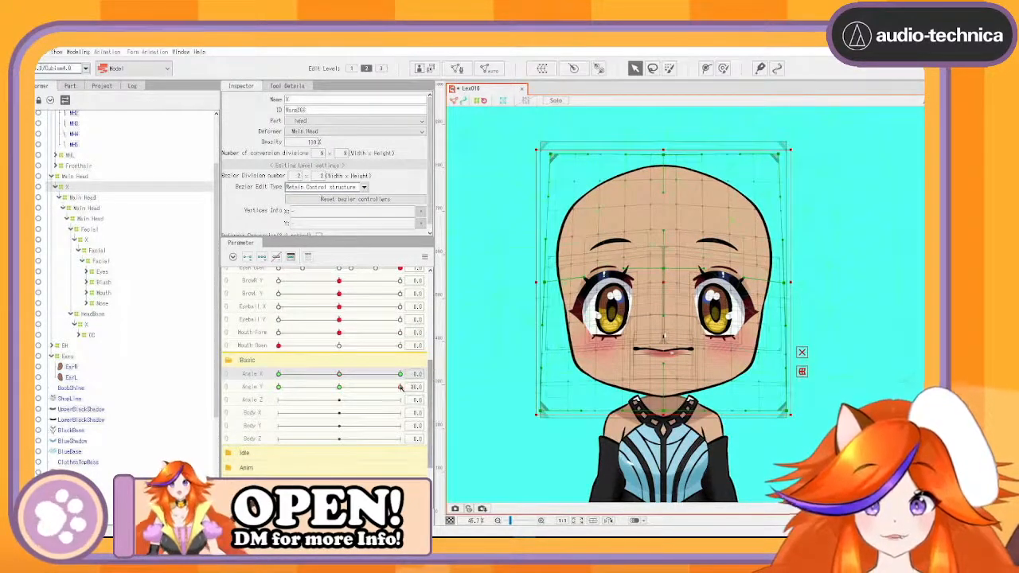
drag(400, 387, 473, 371)
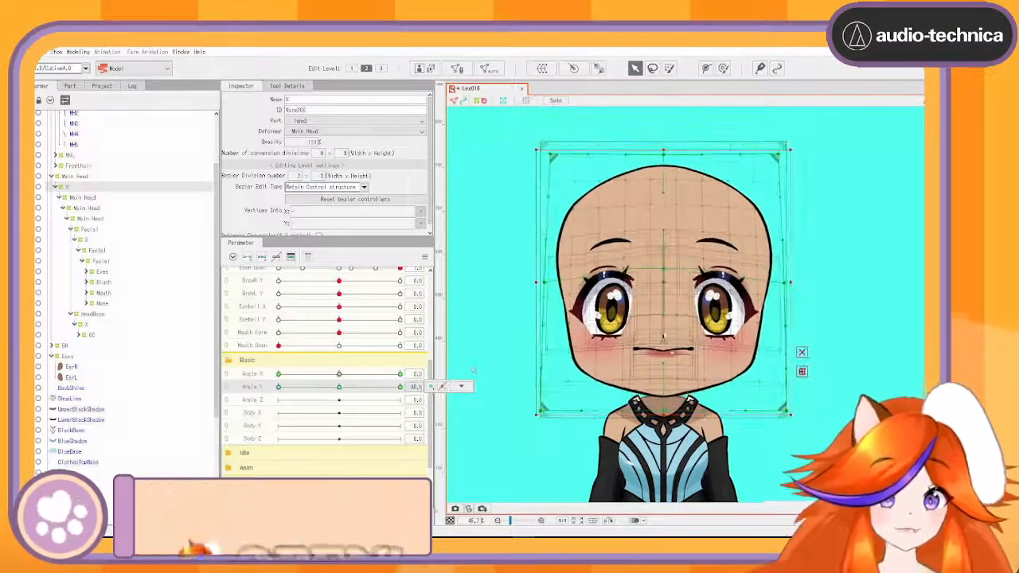
Step: At Angle Y -30, bow the X deformer's middle row and bottom edge downward at the centre for the look-down pose
click(461, 387)
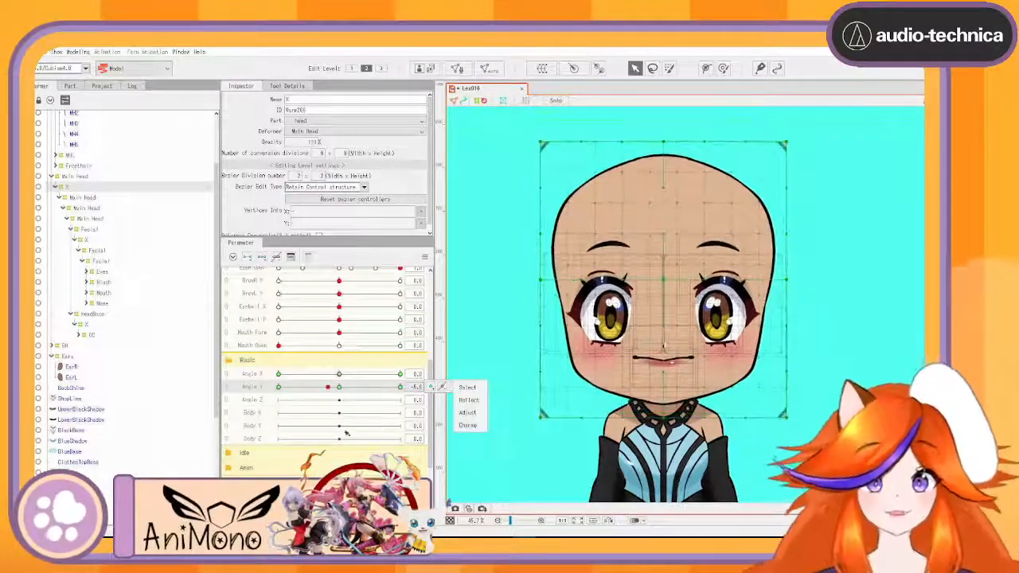
key(Down)
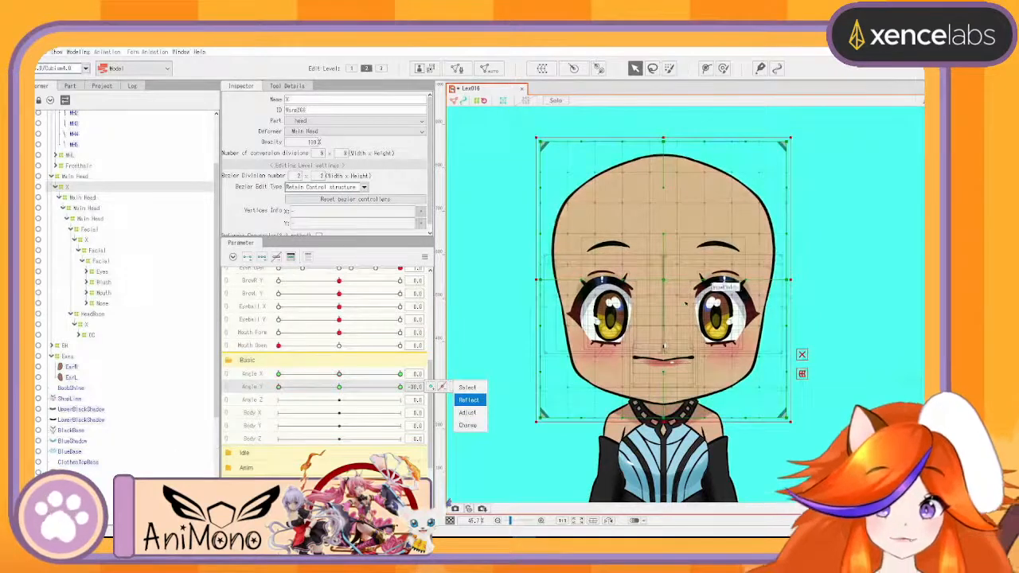
key(Escape)
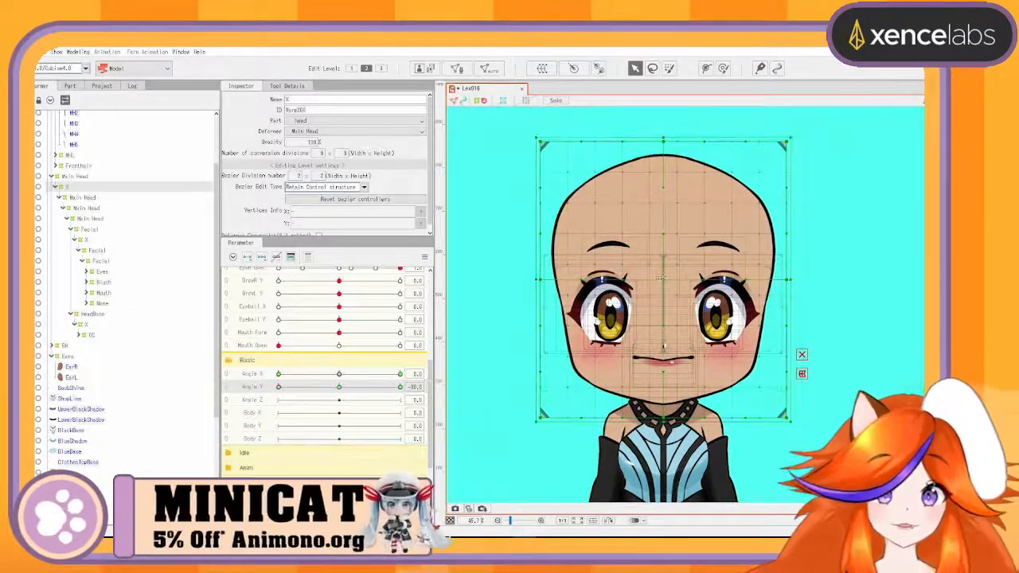
key(ctrl+z)
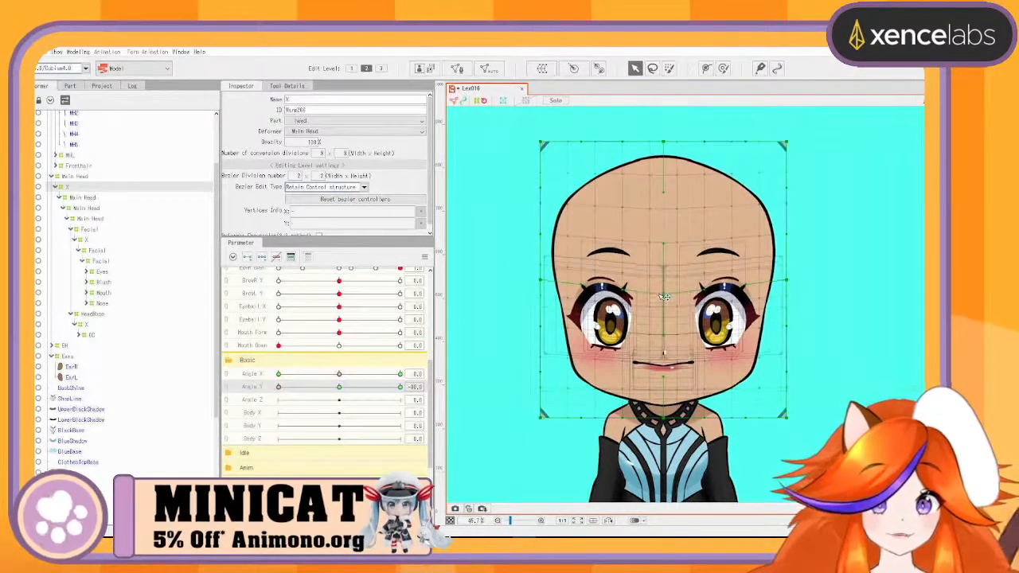
drag(669, 421, 669, 426)
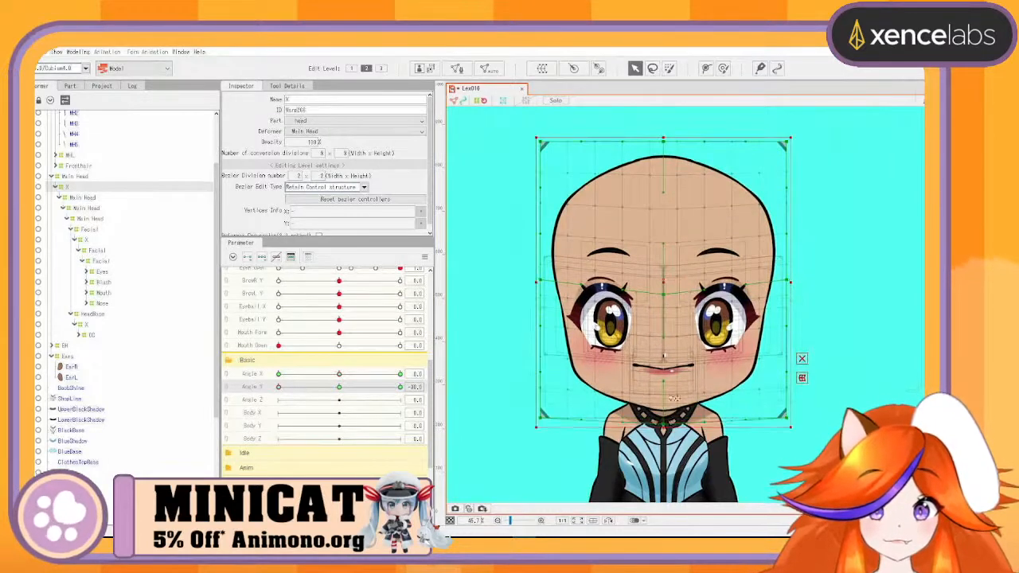
Step: Lower the X deformer's upper corners and shift the whole deformer down at Angle Y -30, and check the Angle Y motion
drag(541, 142, 541, 149)
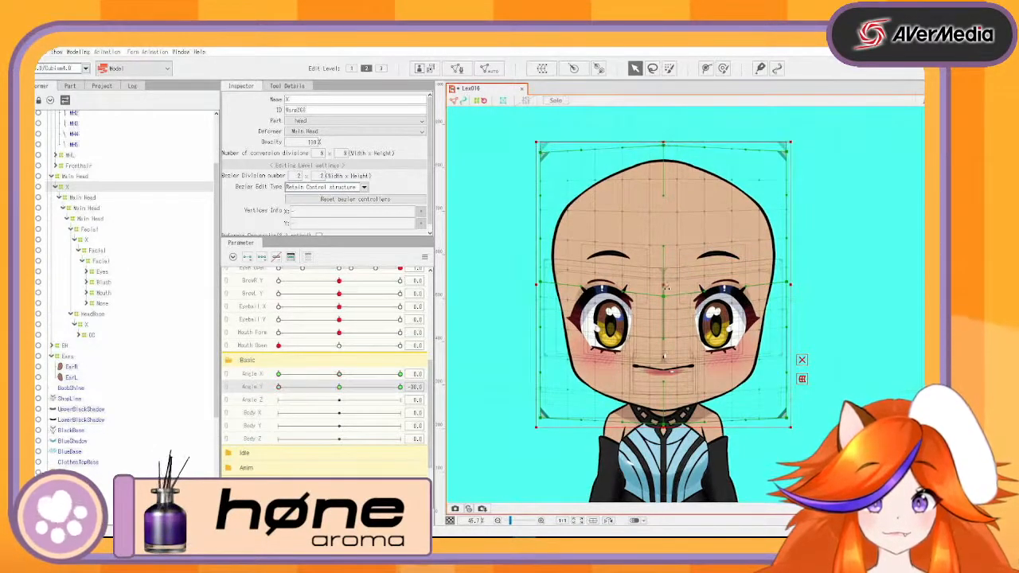
drag(669, 283, 672, 295)
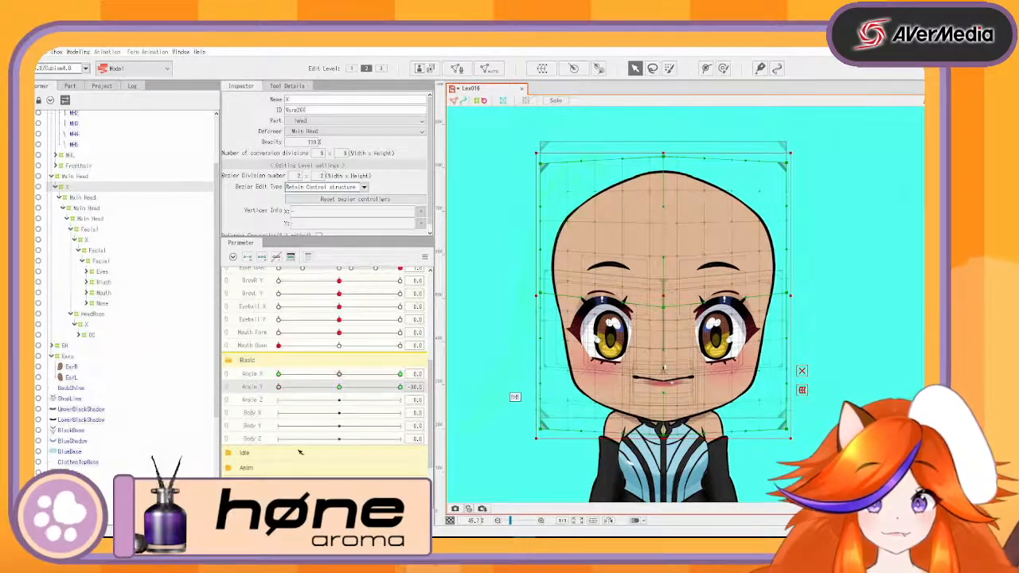
drag(280, 387, 259, 426)
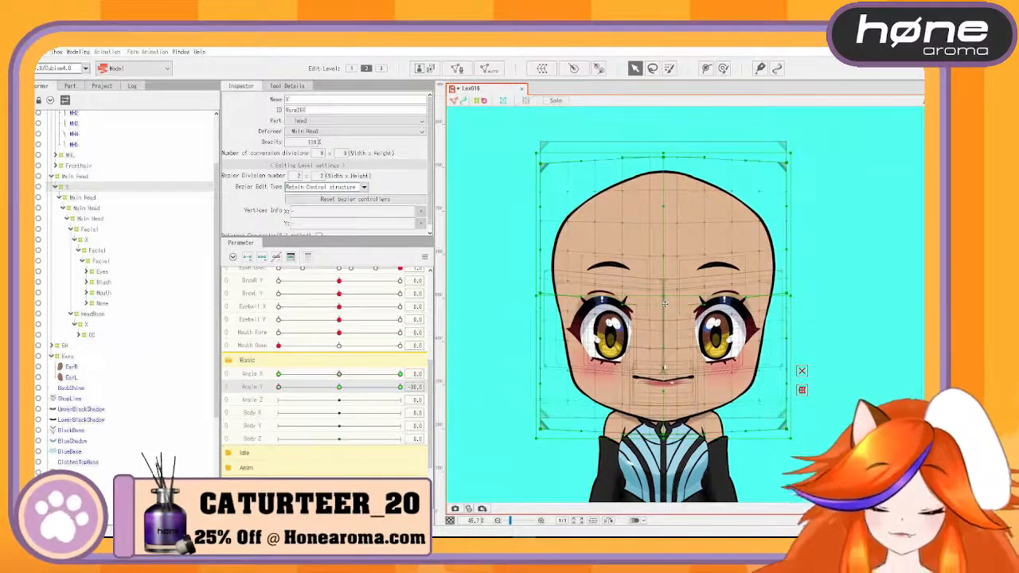
Step: Preview the look-down pose by moving Angle Y between -30 and its default, and reset Angle Y to 0
click(709, 292)
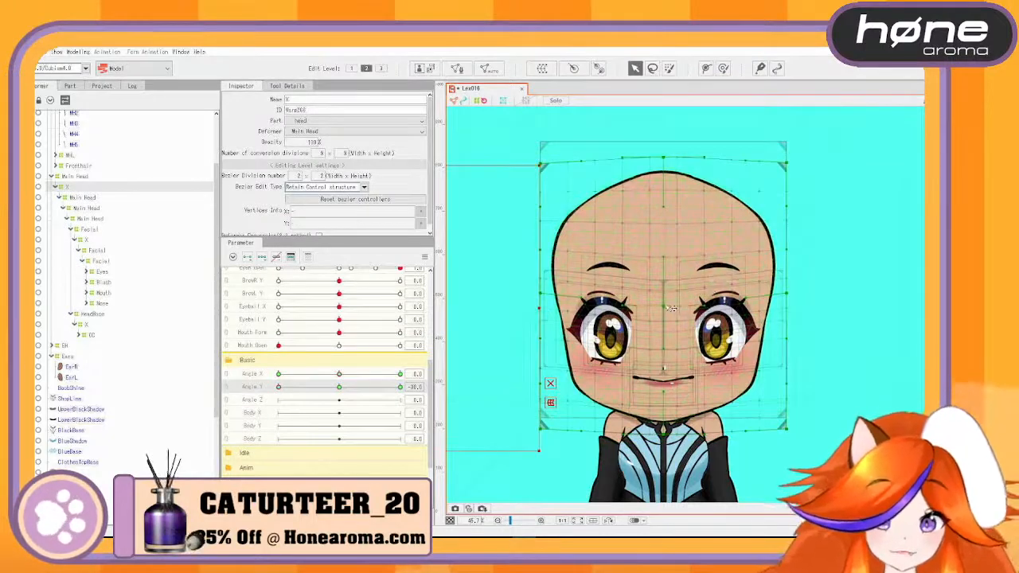
click(593, 311)
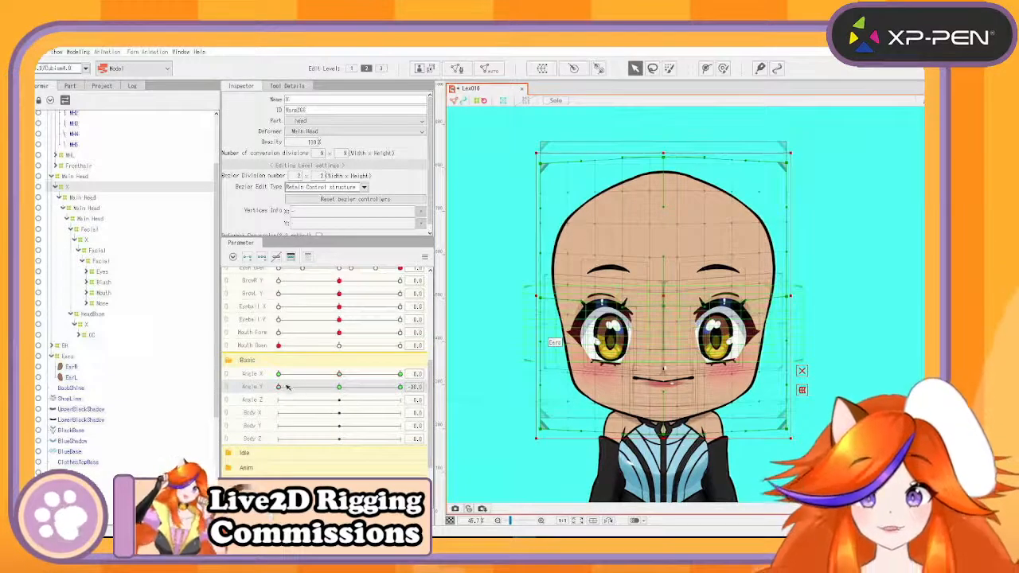
click(323, 387)
mouse_move(326, 383)
mouse_down()
mouse_move(386, 364)
mouse_move(292, 386)
mouse_up()
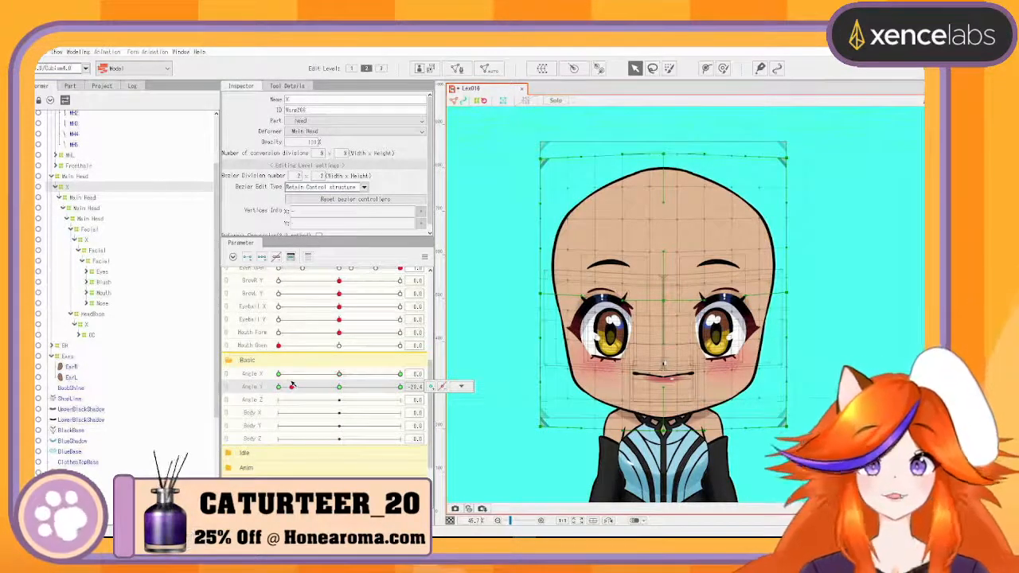
drag(292, 385, 340, 376)
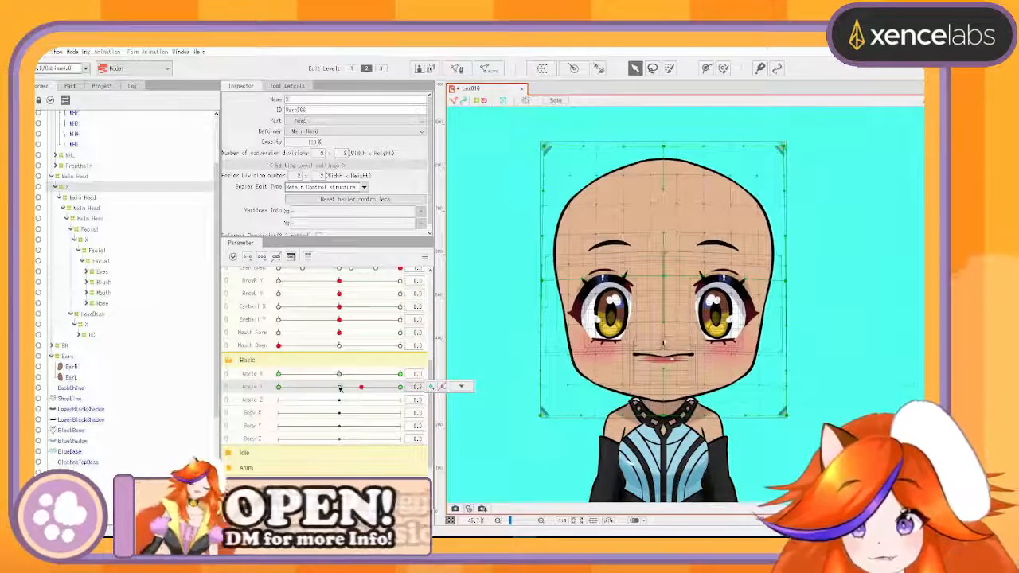
click(340, 386)
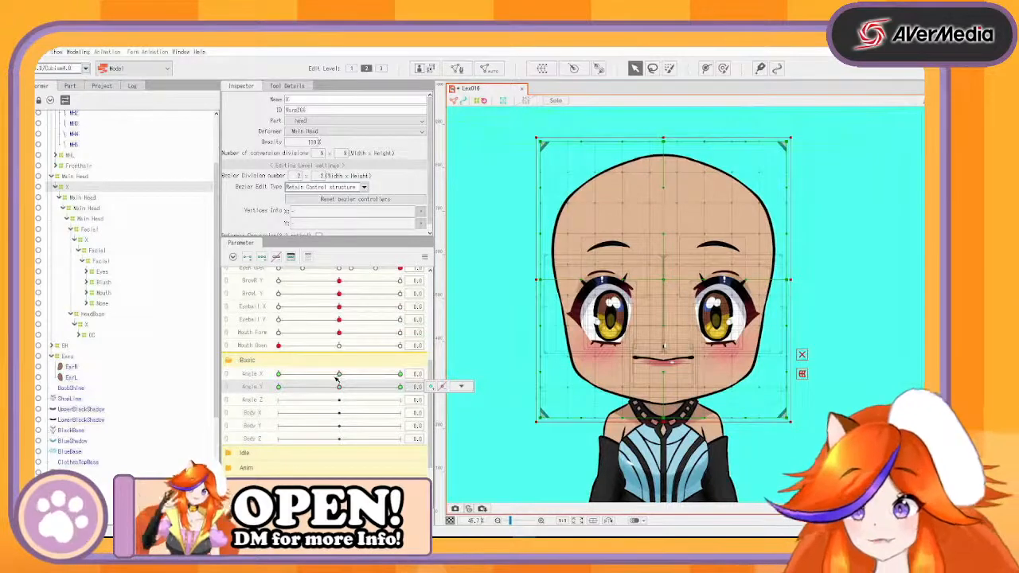
Step: Set both Angle X and Angle Y to -30 to reach the diagonal corner pose of the X deformer
drag(339, 374, 251, 392)
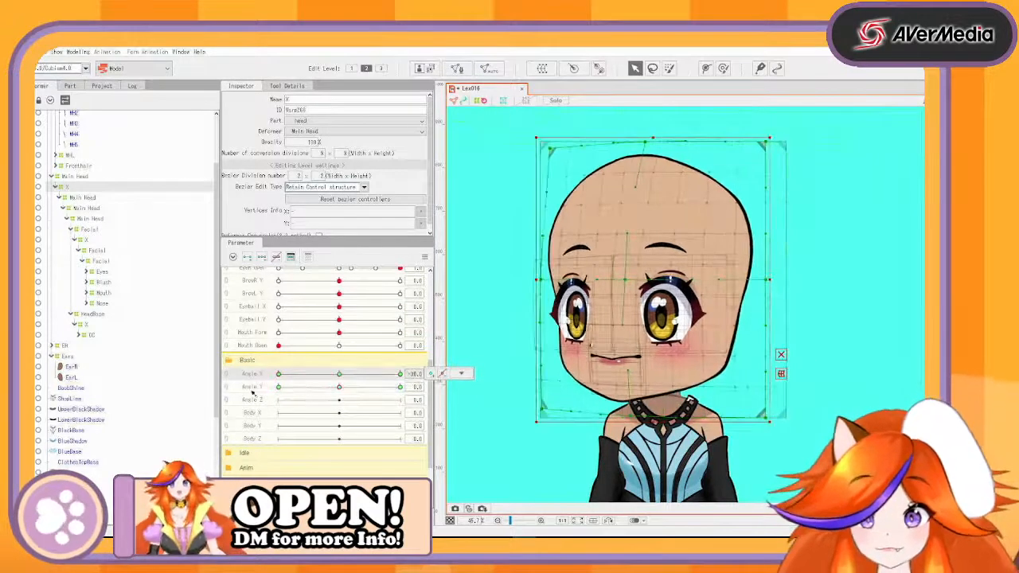
drag(340, 387, 267, 414)
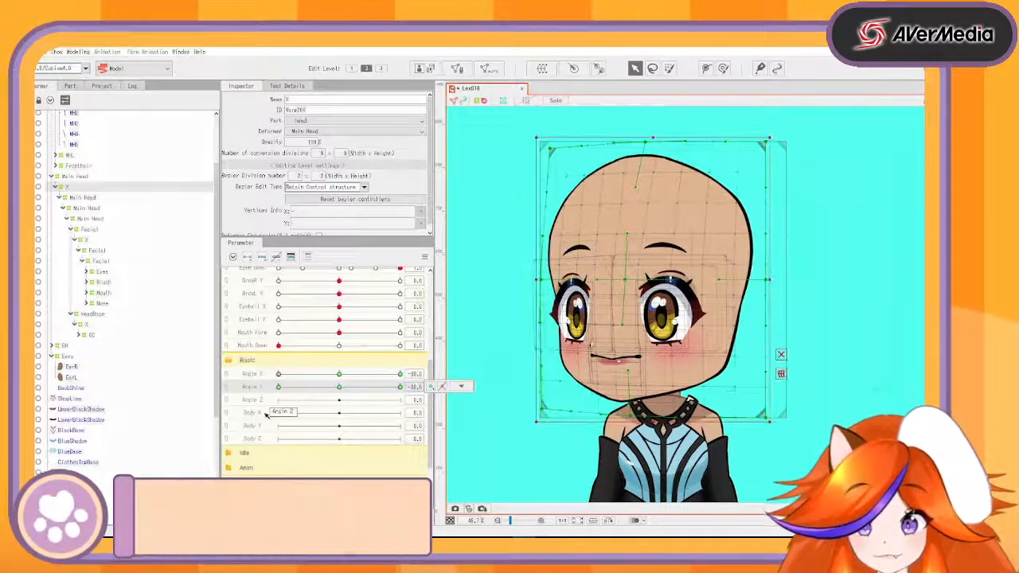
click(291, 374)
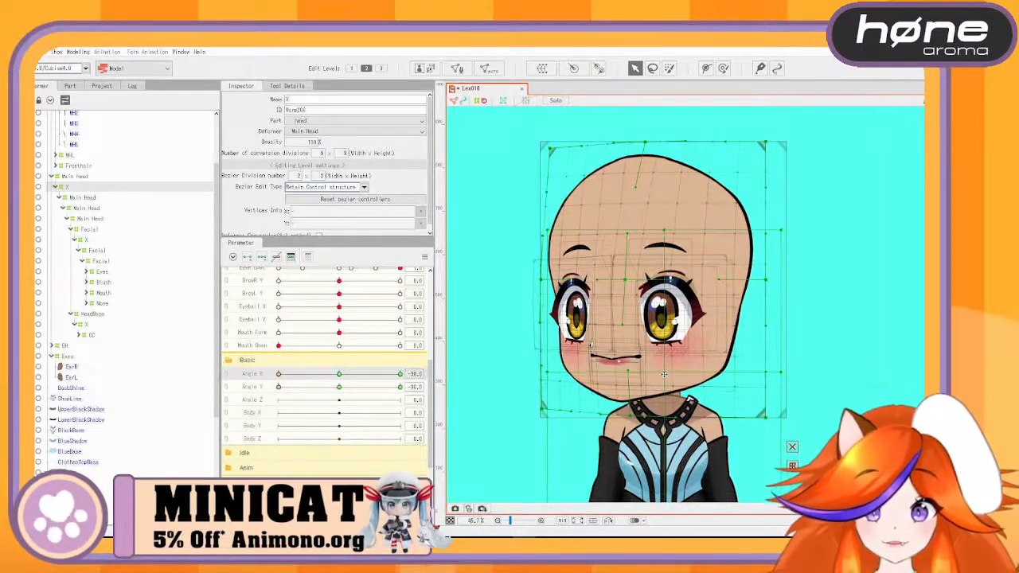
Step: Try to generate the four corner shapes of the X deformer automatically from Angle X and Angle Y
click(426, 259)
click(508, 318)
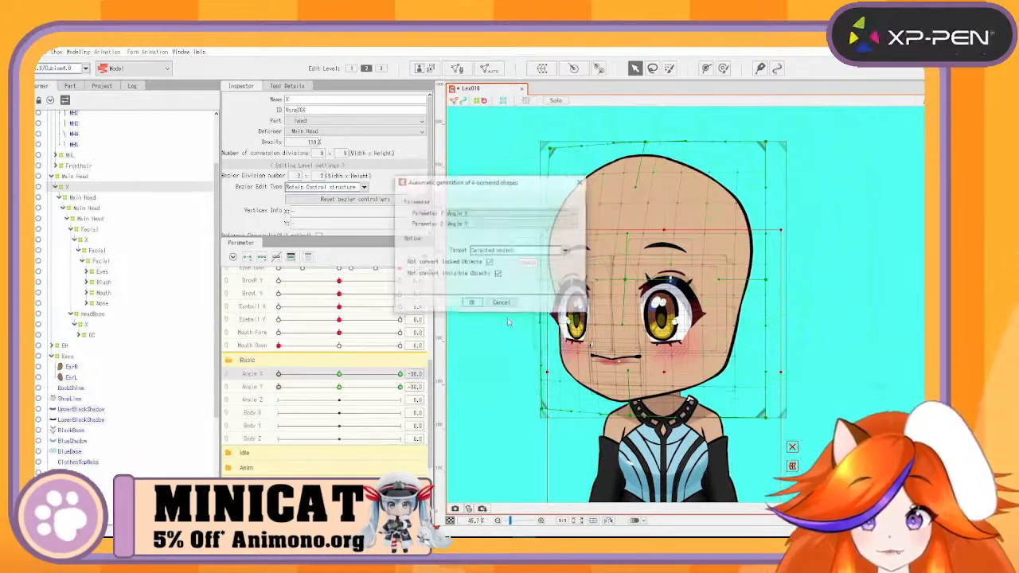
click(472, 302)
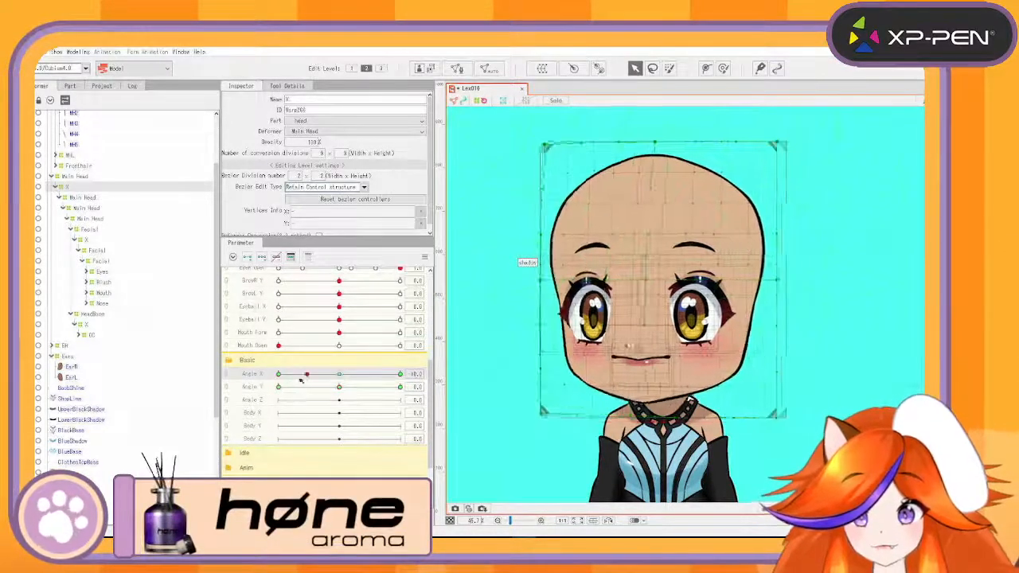
Step: Examine the generated corner pose by moving the head along Angle X and Angle Y around -30
mouse_move(304, 374)
mouse_down()
mouse_move(279, 374)
mouse_move(279, 387)
mouse_move(344, 379)
mouse_move(258, 396)
mouse_up()
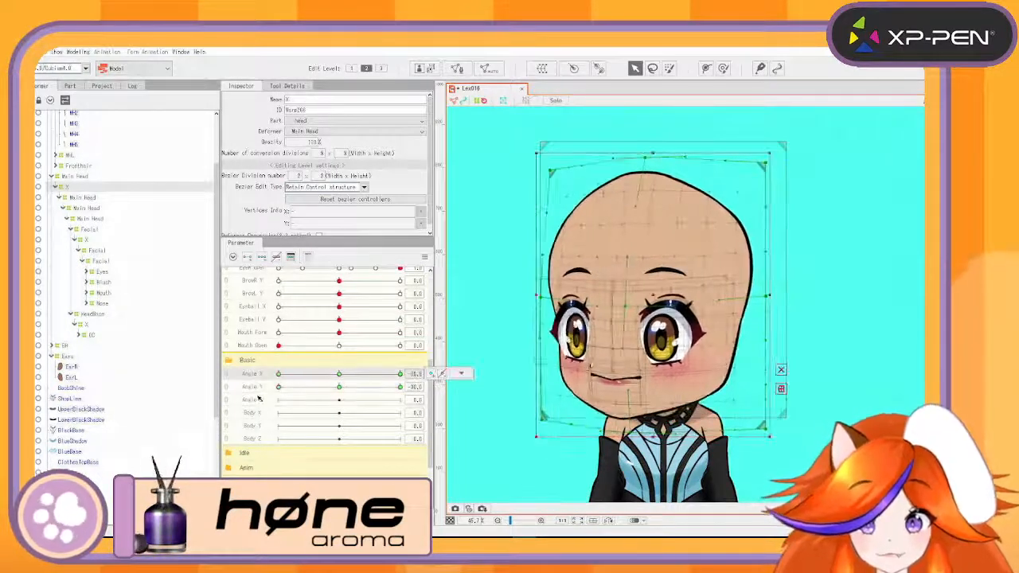
click(285, 388)
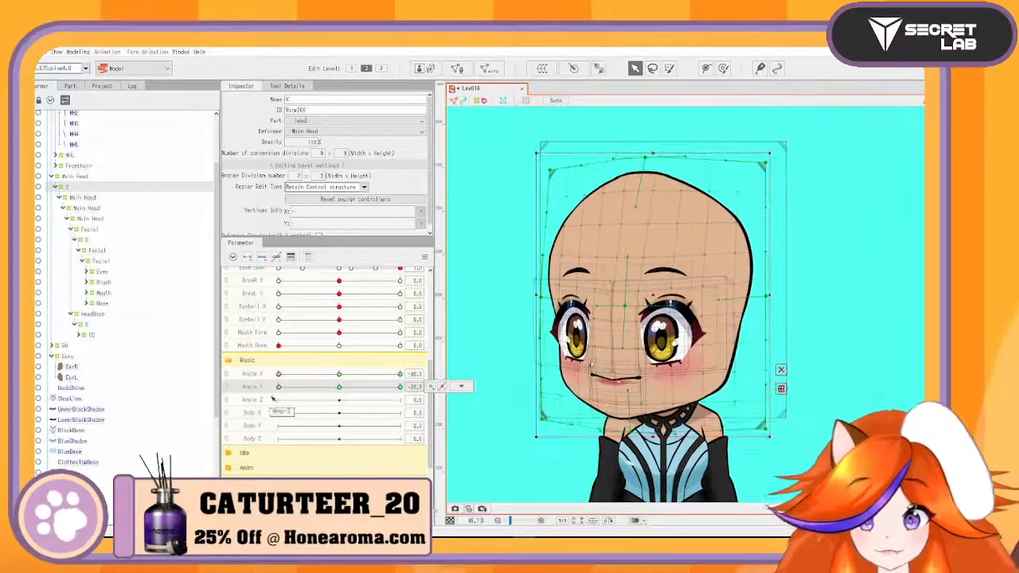
drag(279, 376, 352, 385)
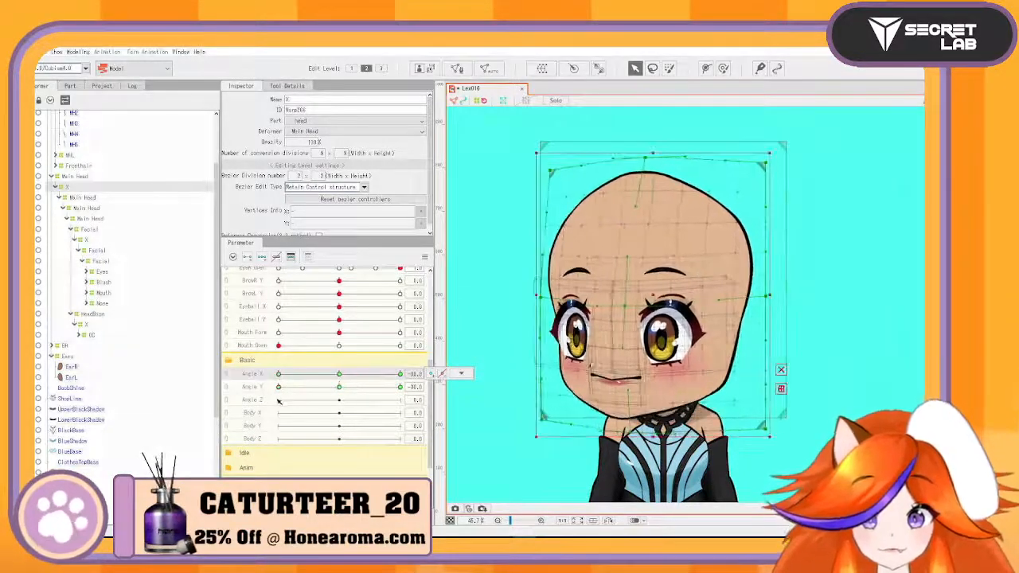
drag(279, 387, 350, 390)
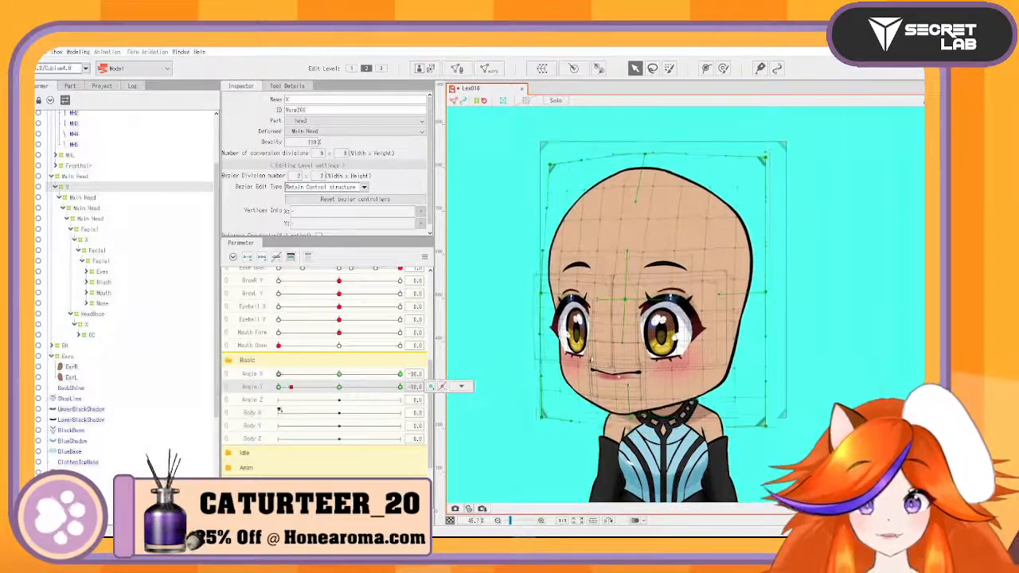
mouse_move(281, 414)
mouse_down()
mouse_move(340, 405)
mouse_move(275, 410)
mouse_up()
drag(279, 375, 267, 400)
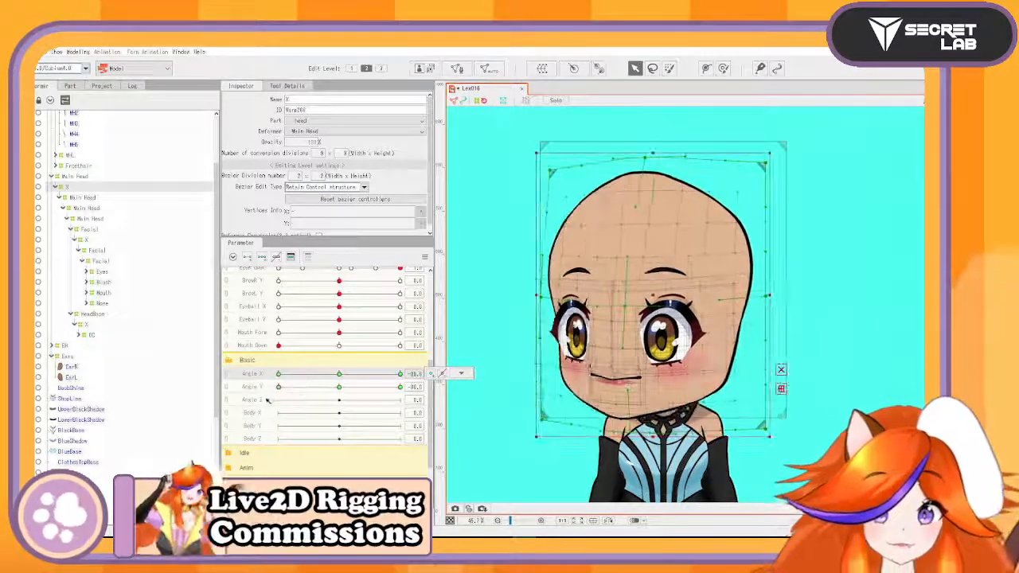
click(281, 400)
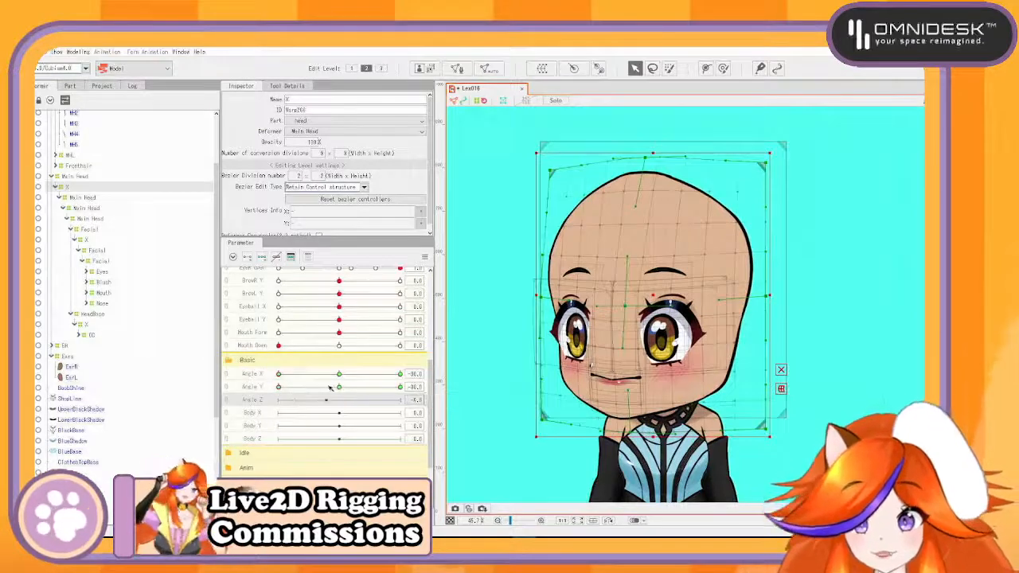
drag(281, 387, 351, 387)
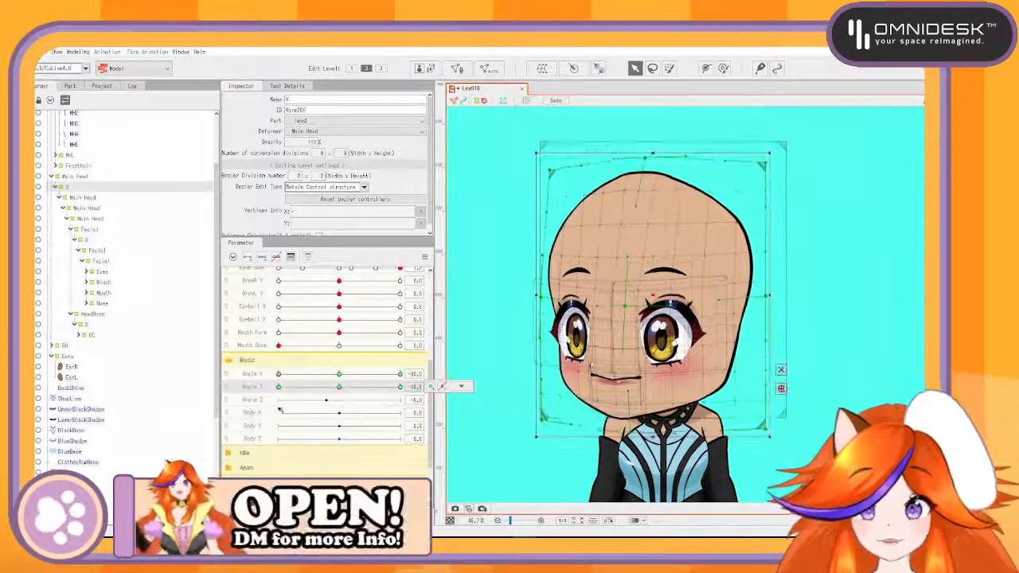
Step: Undo the automatic four-corner shape generation on the X deformer
key(ctrl+z)
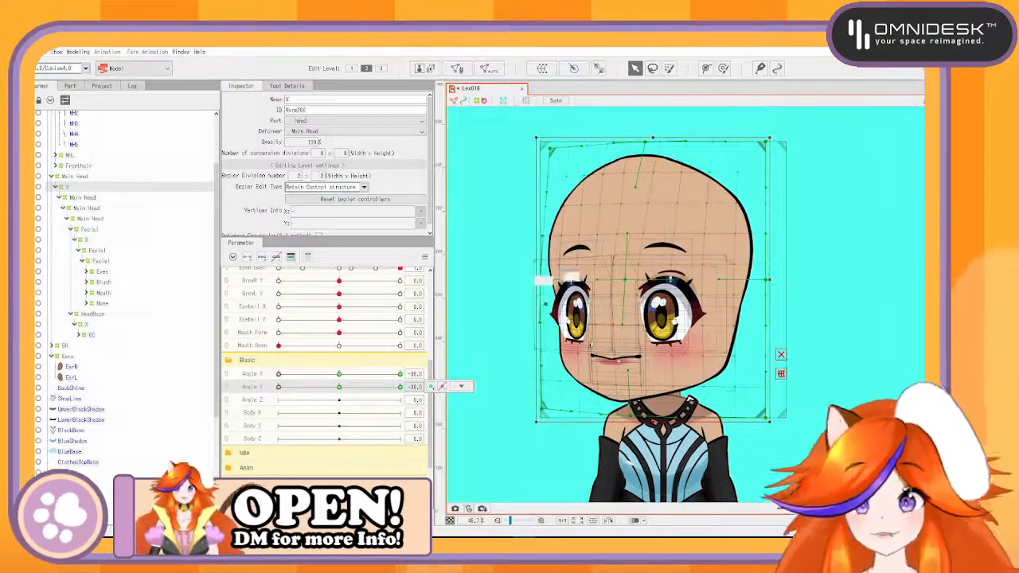
key(ctrl+y)
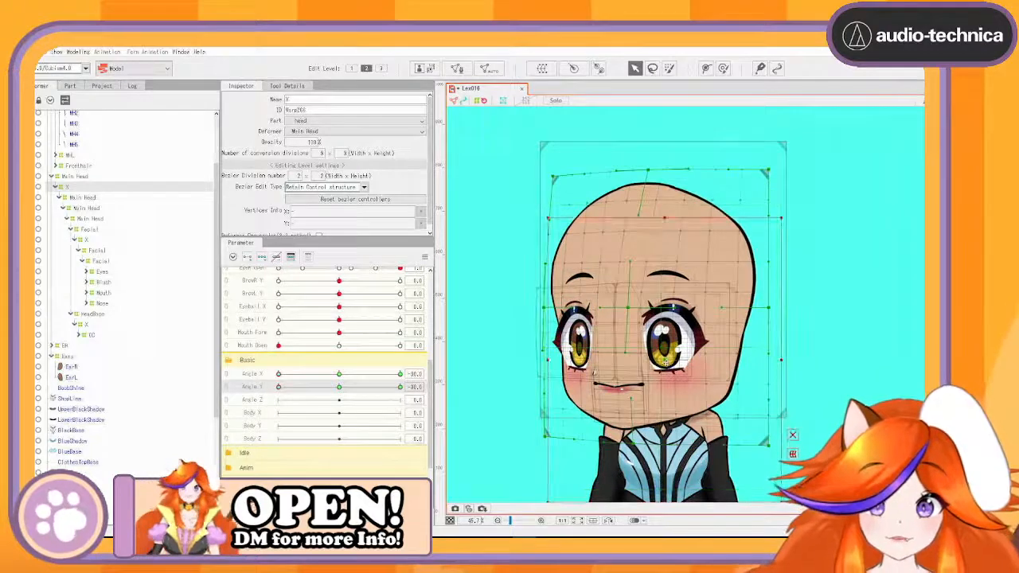
key(ctrl+z)
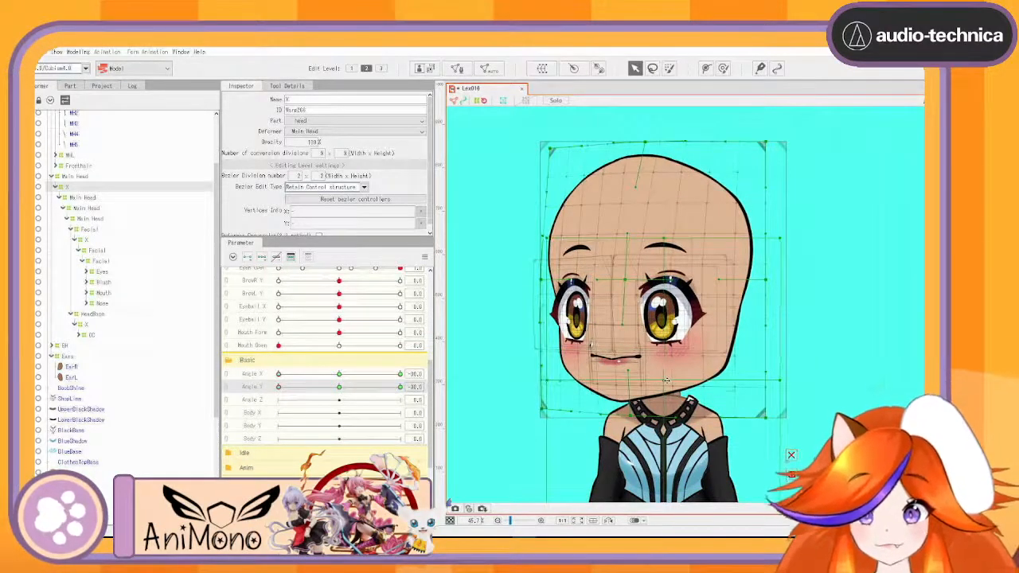
Step: Tilt the X deformer counter-clockwise at Angle X -30 and Angle Y -30, lower its top edge and upper corners, and preview the motion
drag(786, 242, 783, 212)
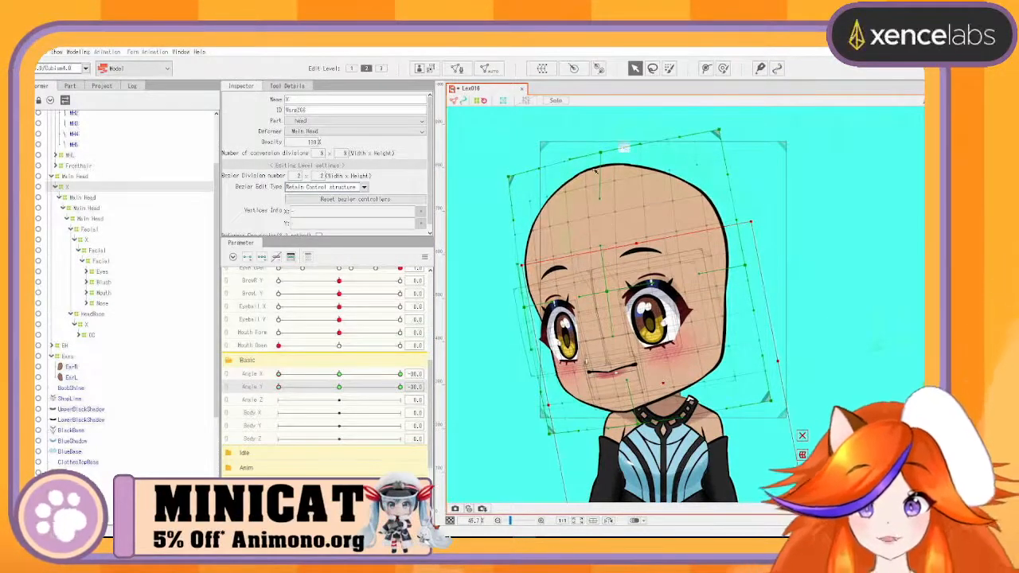
drag(607, 155, 598, 169)
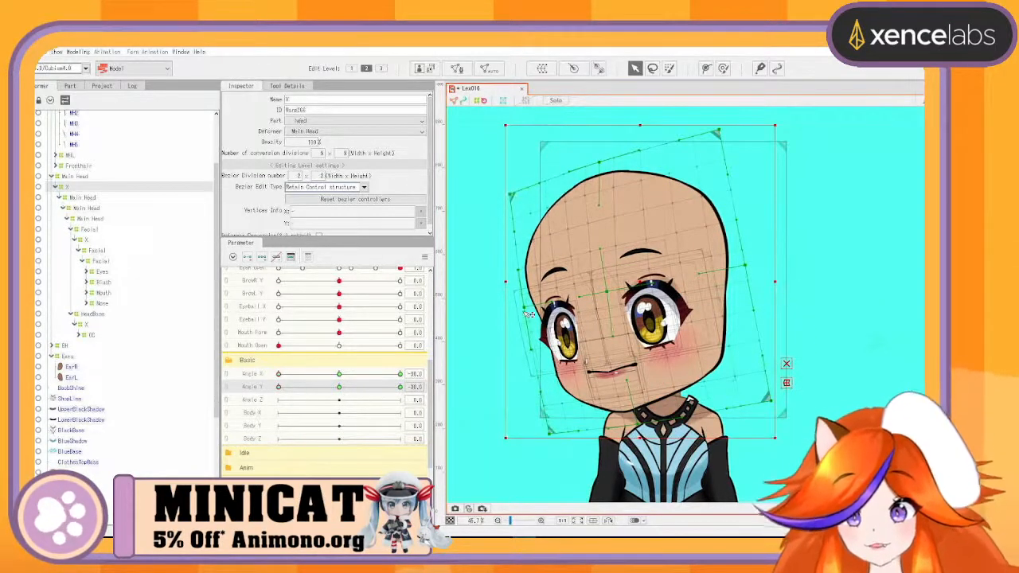
drag(528, 314, 530, 319)
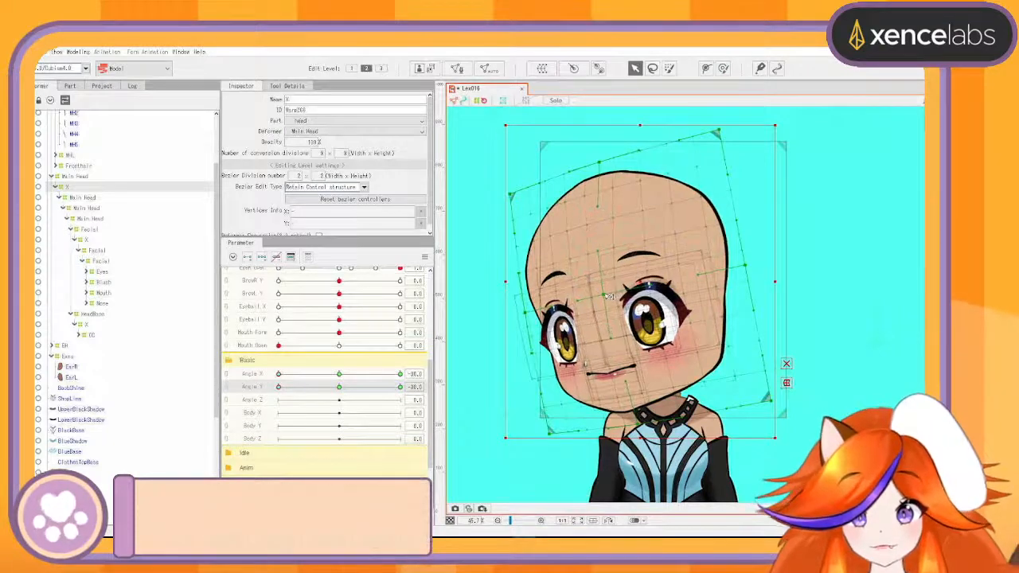
drag(721, 132, 711, 143)
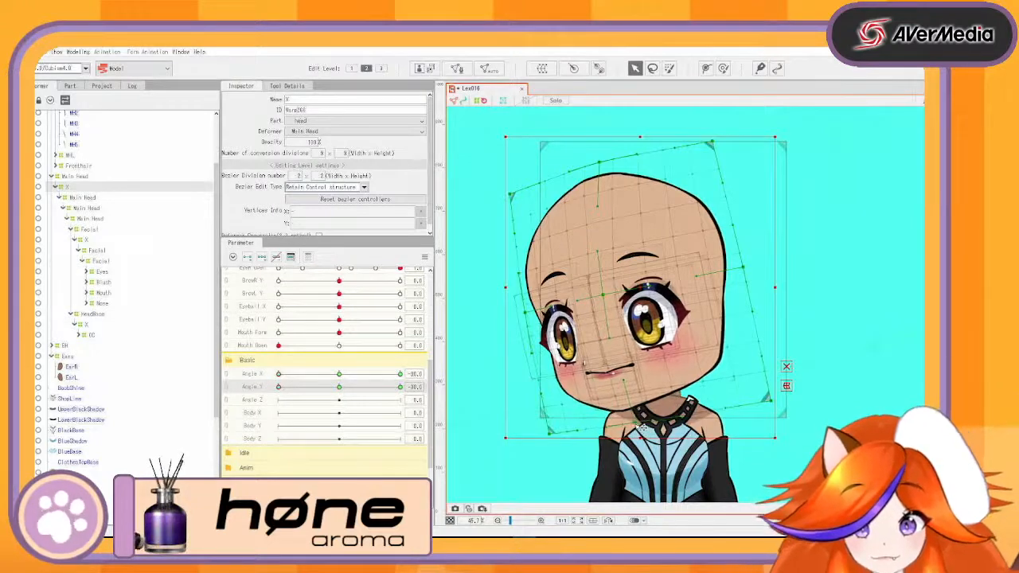
drag(280, 387, 273, 420)
drag(283, 375, 252, 416)
click(283, 399)
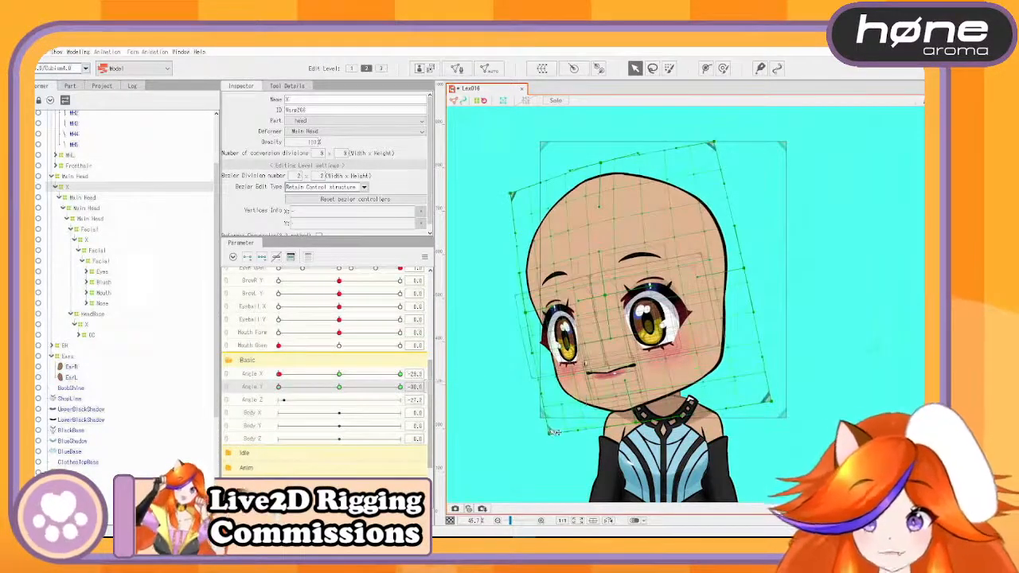
Step: Pull the X deformer's two right-hand corners slightly inward at Angle X -30 and Angle Y -30, and check the Angle Y motion
key(ctrl+a)
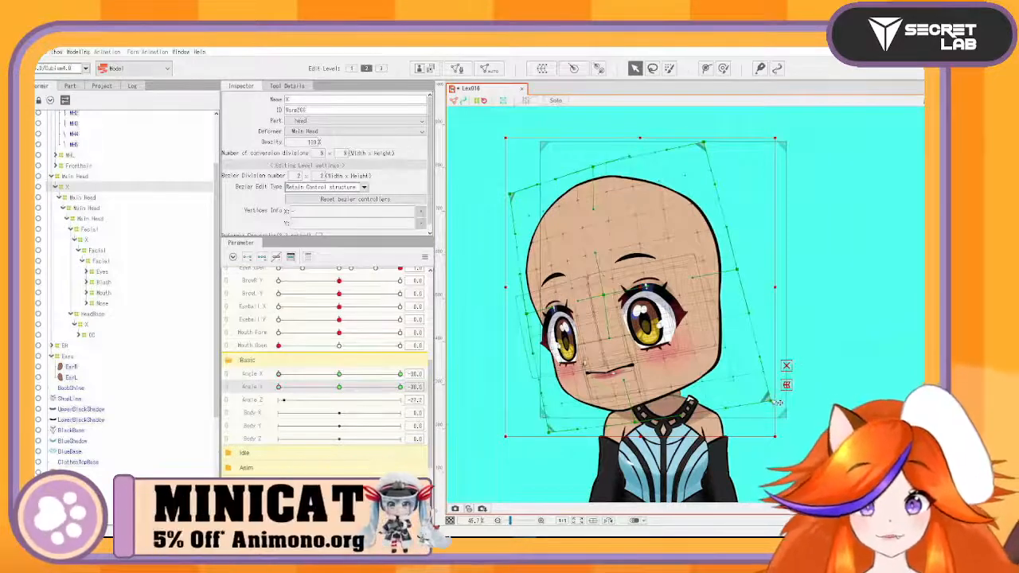
drag(772, 399, 766, 398)
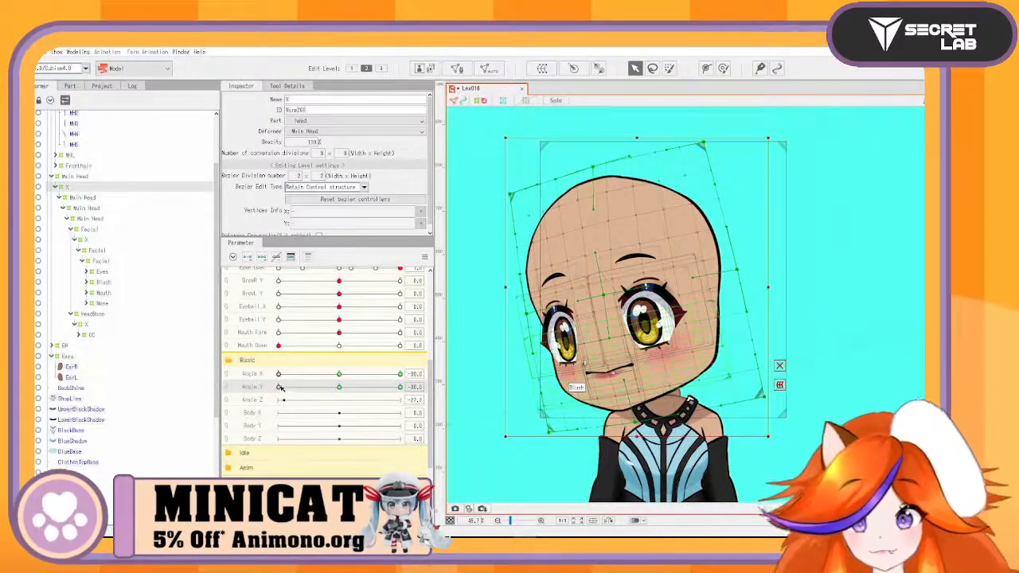
drag(280, 386, 260, 447)
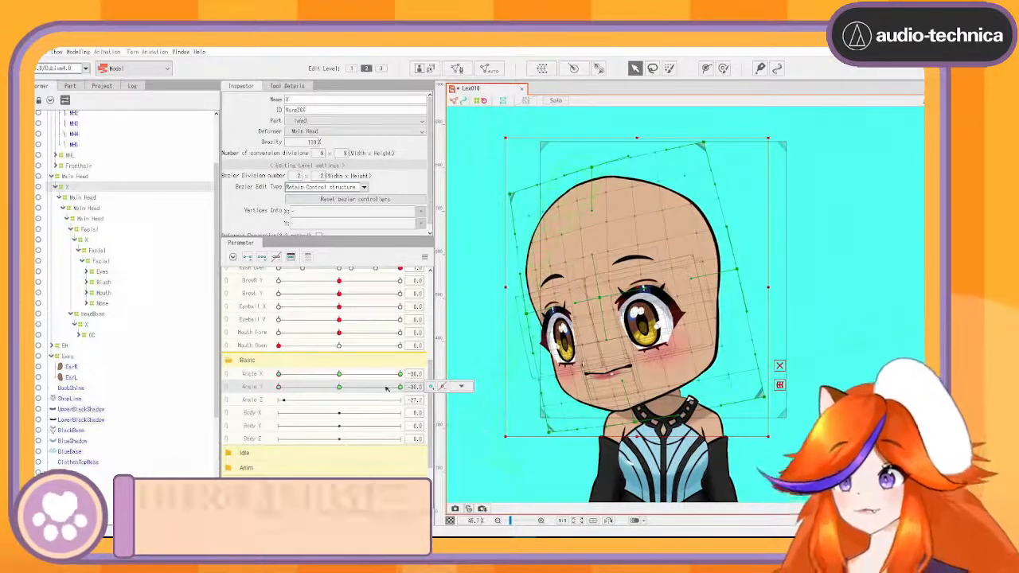
Step: Move Angle Y away from the finished look-down corner and open the key options of the Angle Y parameter
drag(280, 387, 287, 388)
click(460, 386)
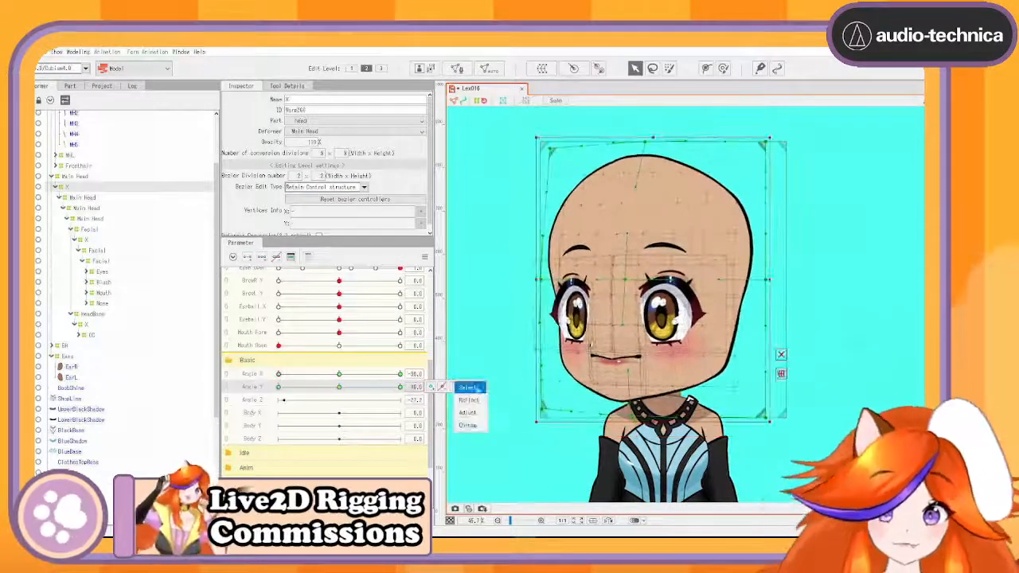
Step: Reshape the head's X warp deformer at Angle X -30 and Angle Y 30, lowering its top edge and pulling its right side and centre inward
click(651, 277)
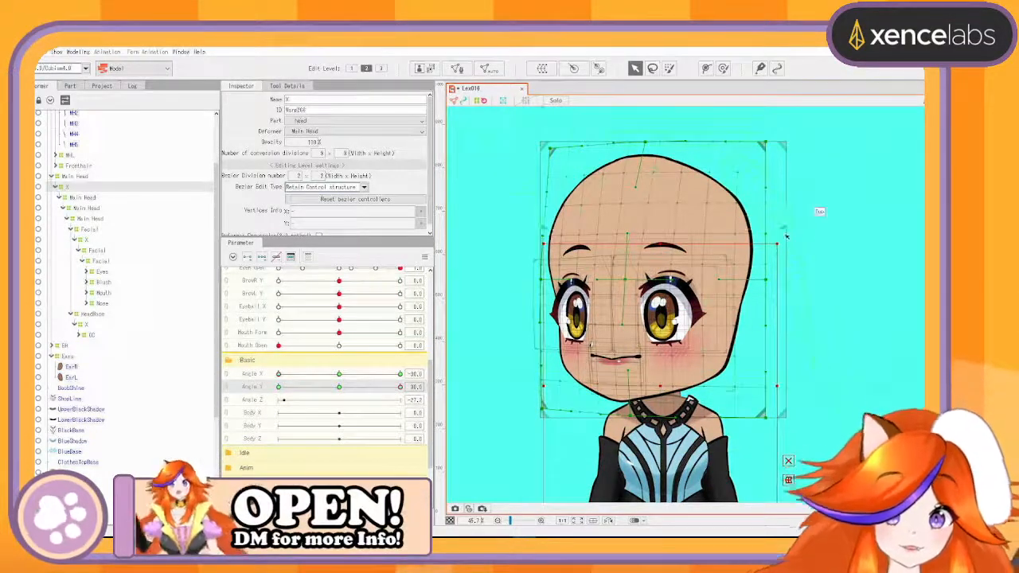
mouse_move(279, 374)
mouse_down()
mouse_move(337, 382)
mouse_move(269, 386)
mouse_up()
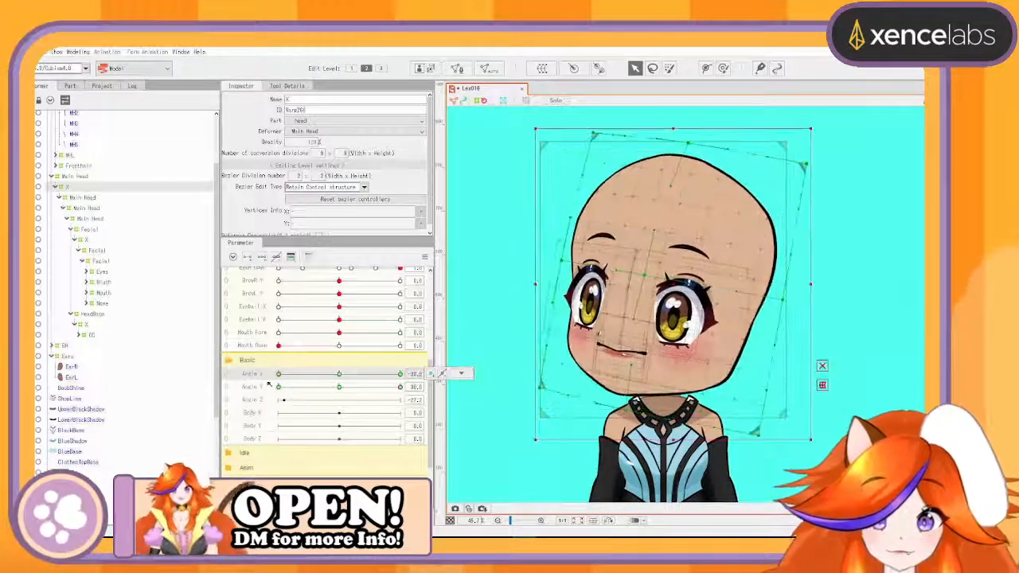
drag(691, 128, 691, 139)
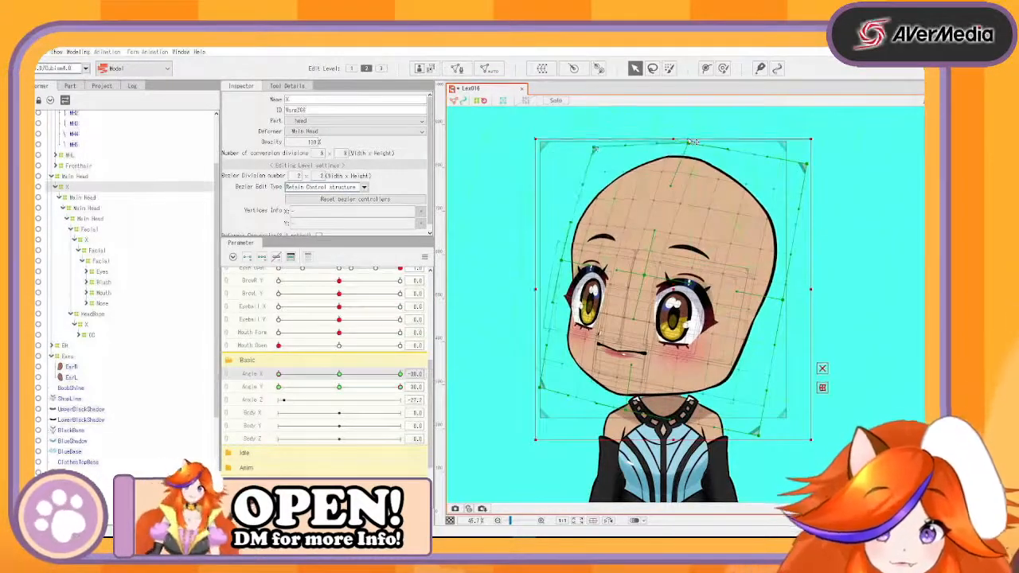
drag(804, 166, 805, 178)
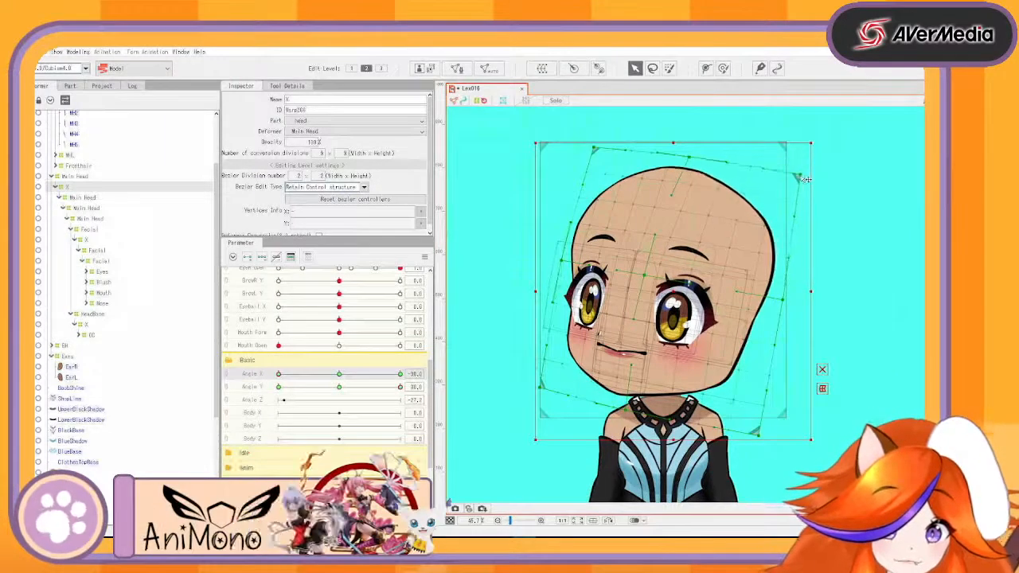
drag(790, 299, 784, 304)
drag(651, 279, 642, 278)
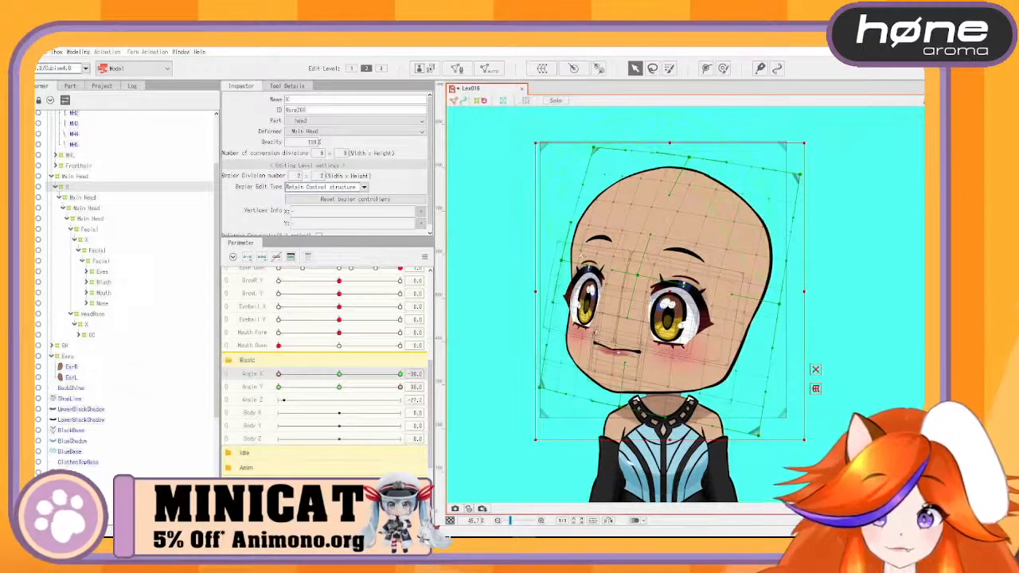
Step: Reflect the head's X warp deformer horizontally along Angle X from -30, keeping Angle Y at 30
click(400, 387)
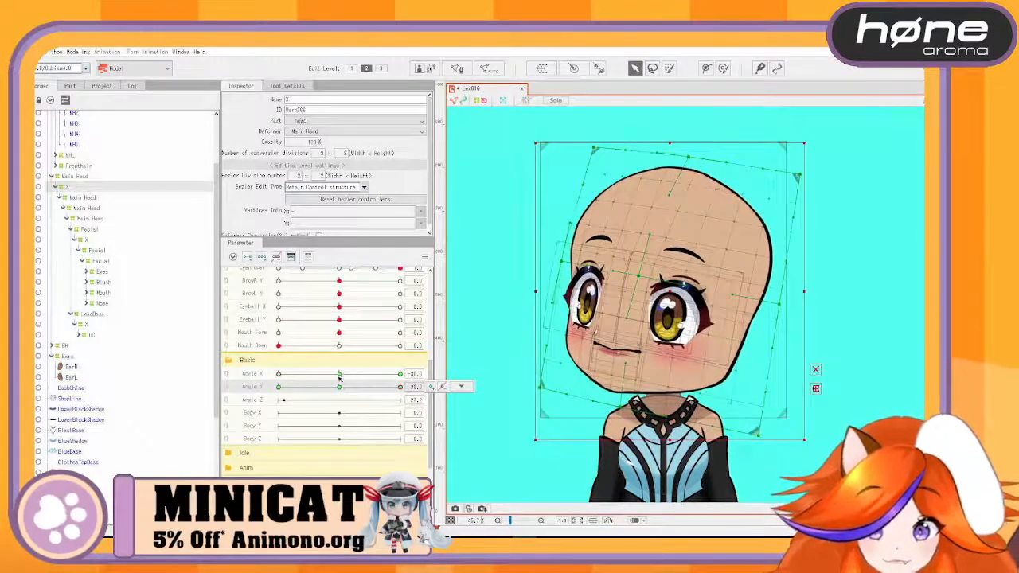
drag(338, 374, 269, 348)
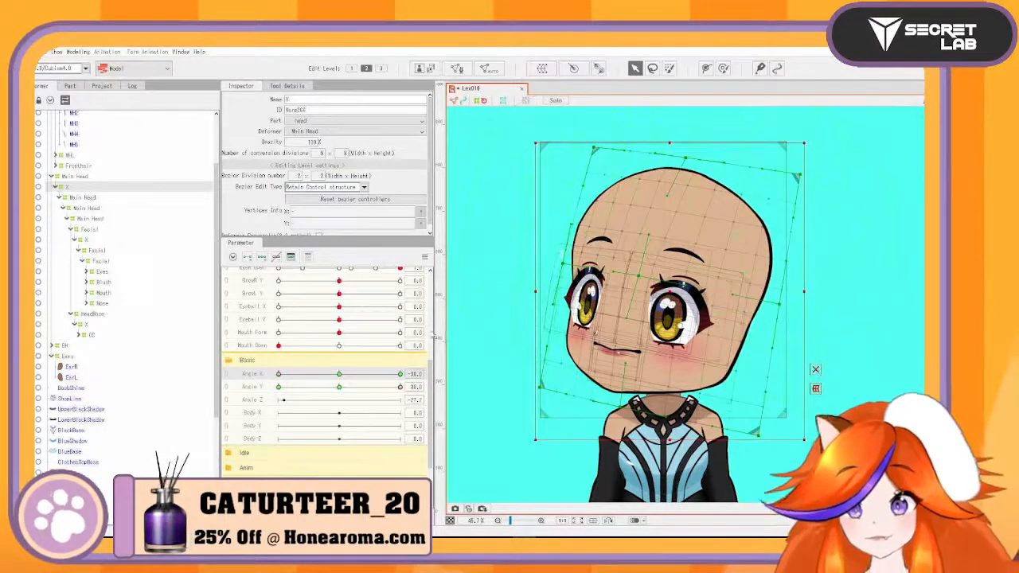
click(416, 386)
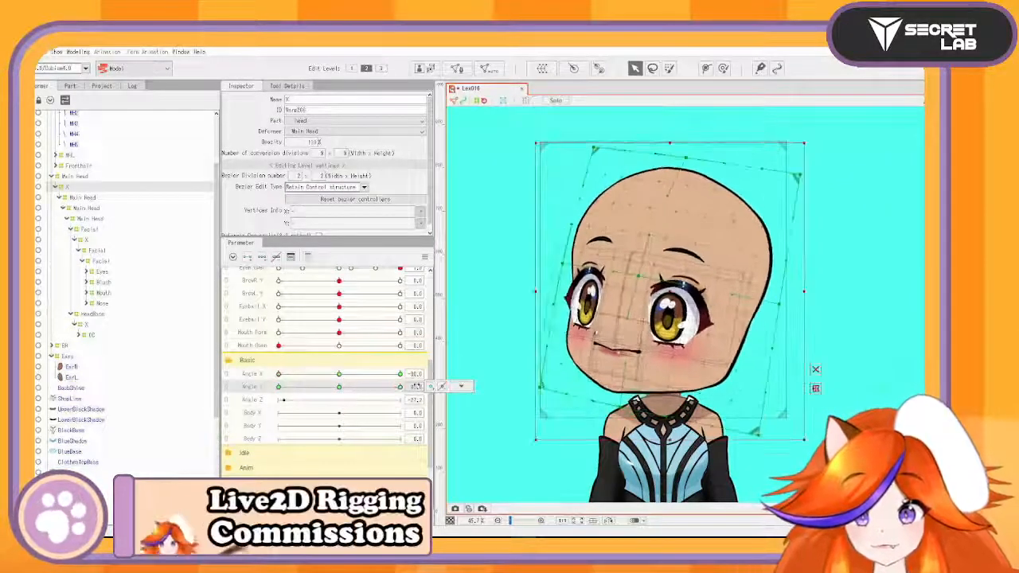
click(260, 376)
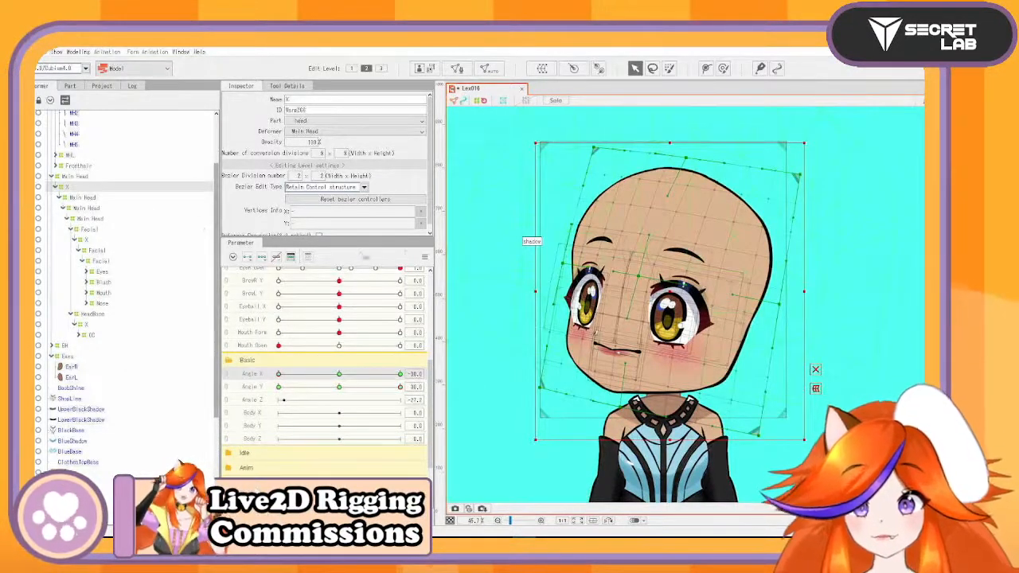
click(424, 258)
click(465, 327)
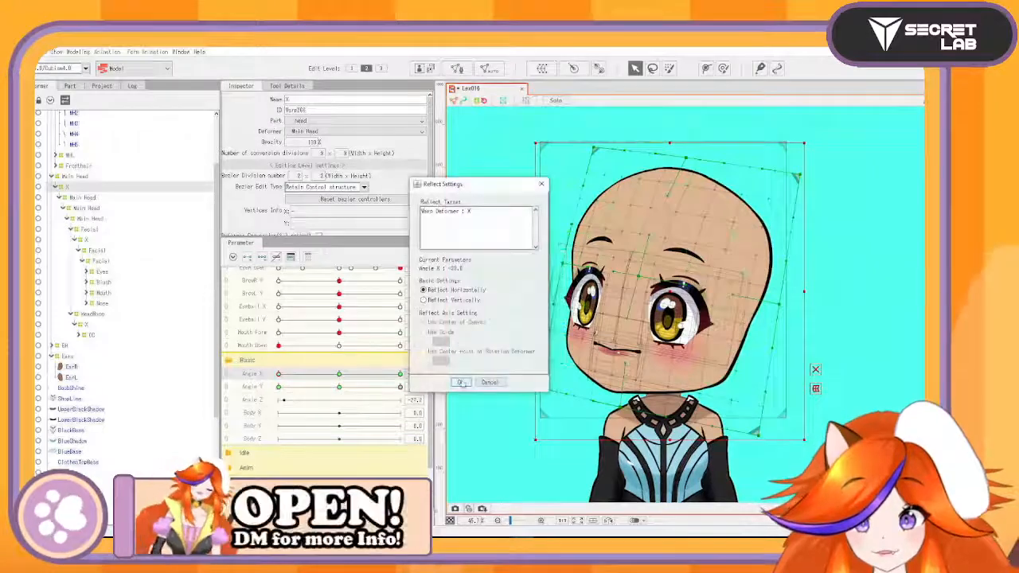
click(461, 383)
Step: Set Angle Y to -30 and reflect the head's X warp deformer horizontally along Angle X from -30
drag(328, 374, 276, 374)
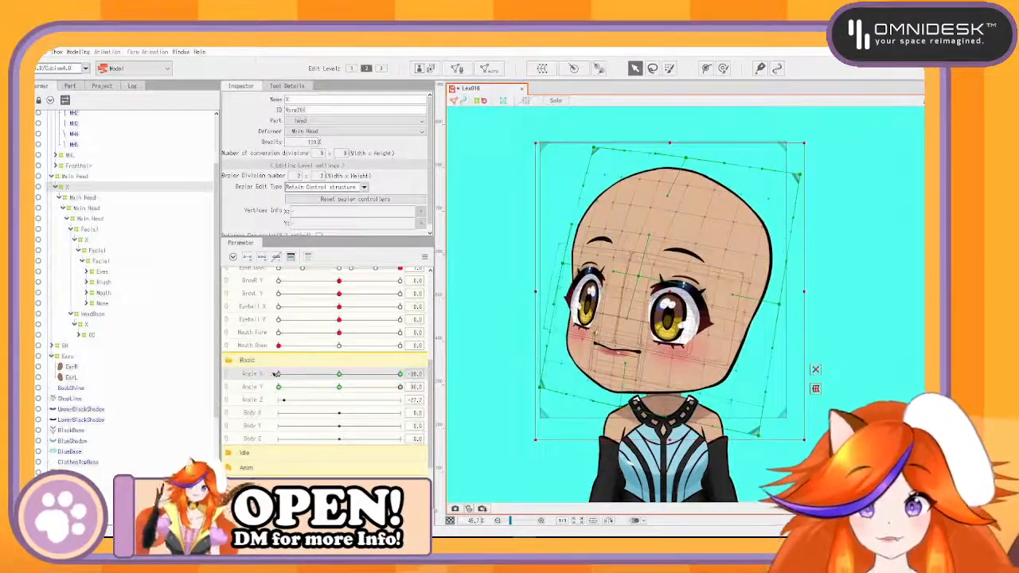
drag(403, 388, 247, 401)
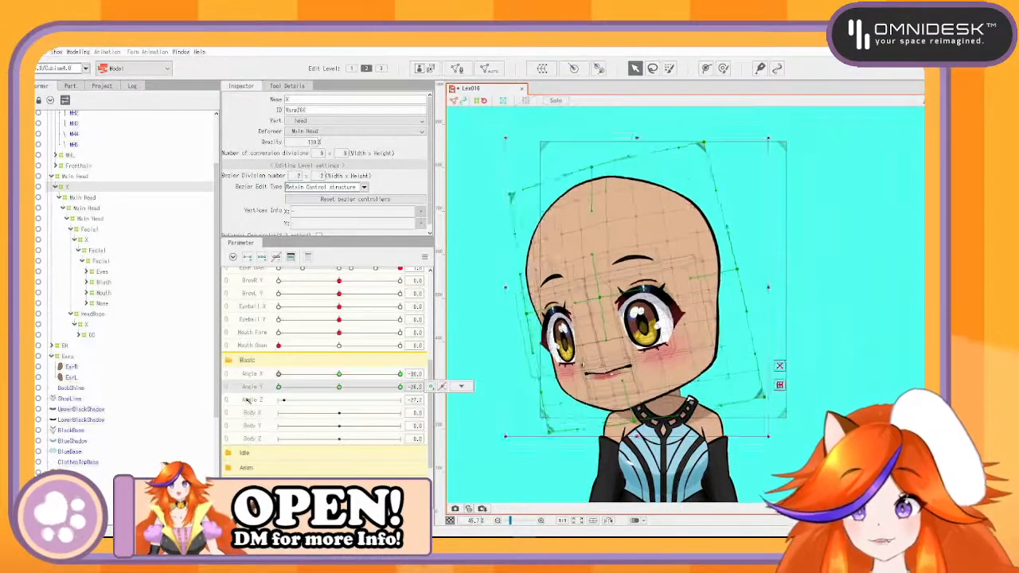
click(425, 257)
click(489, 318)
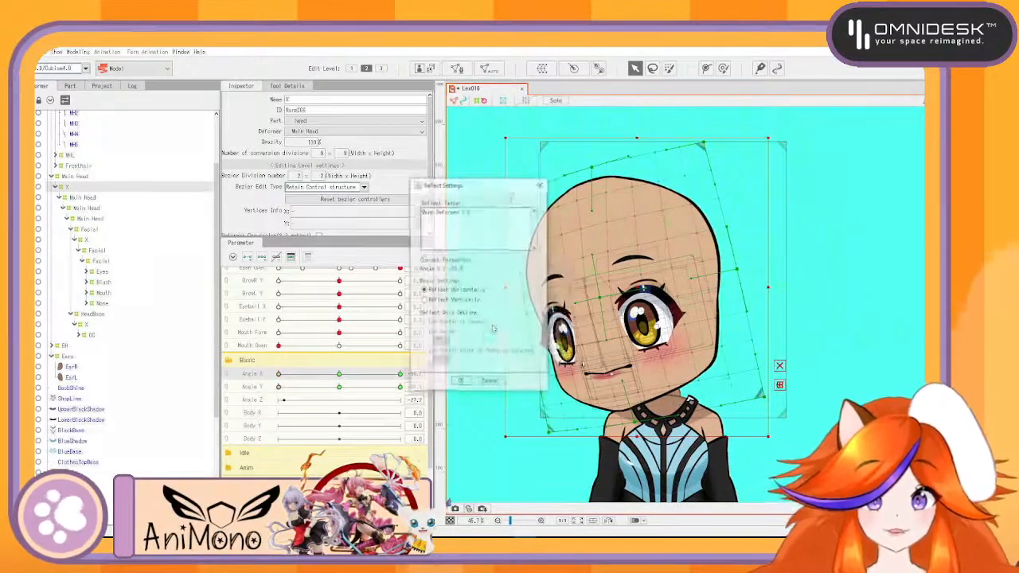
click(458, 383)
Step: Sweep Angle X around its centre with Angle Y at 30 and at 0 to examine how the head turns
drag(279, 375, 430, 386)
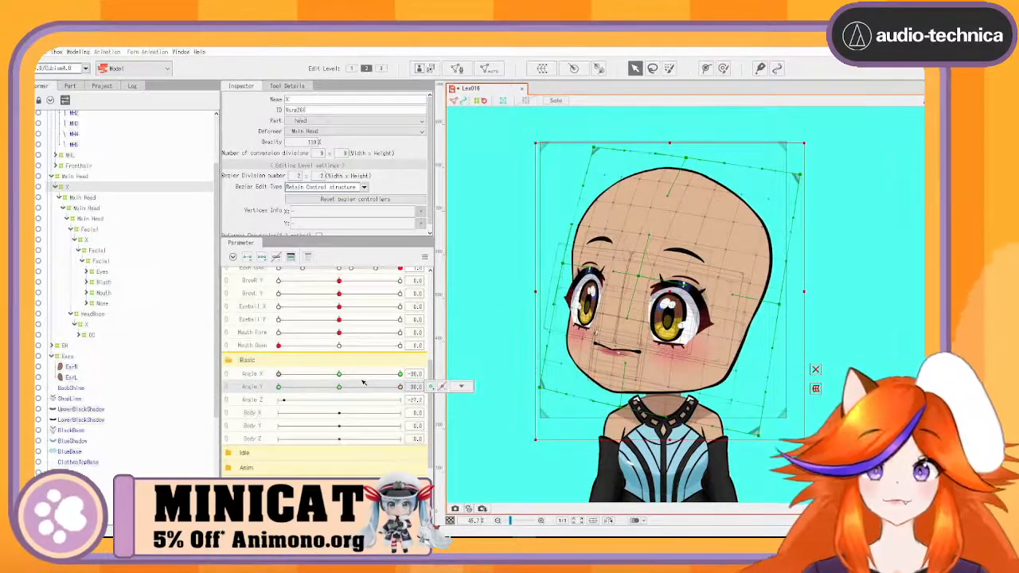
drag(279, 373, 344, 377)
drag(341, 374, 339, 373)
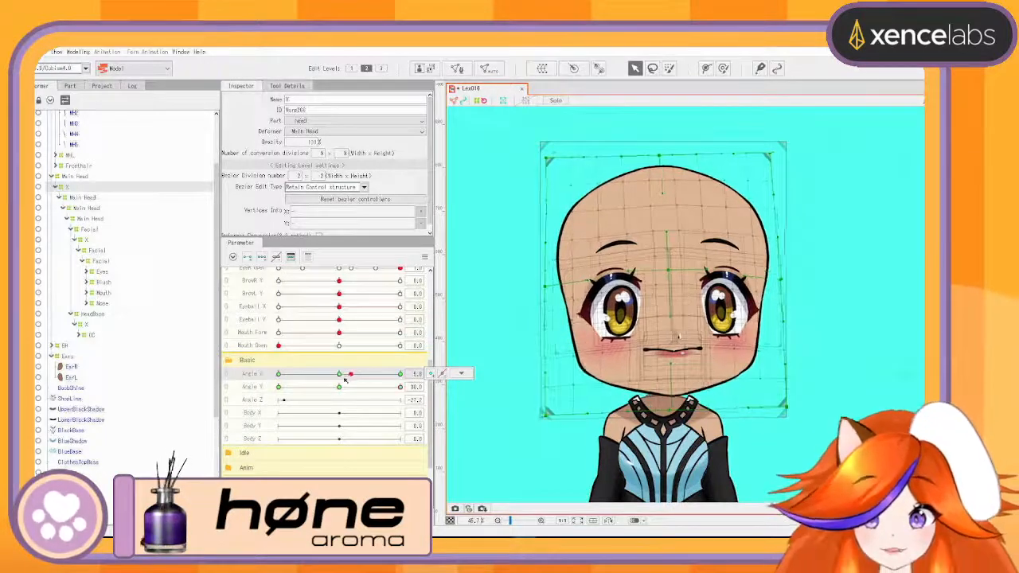
drag(357, 374, 343, 374)
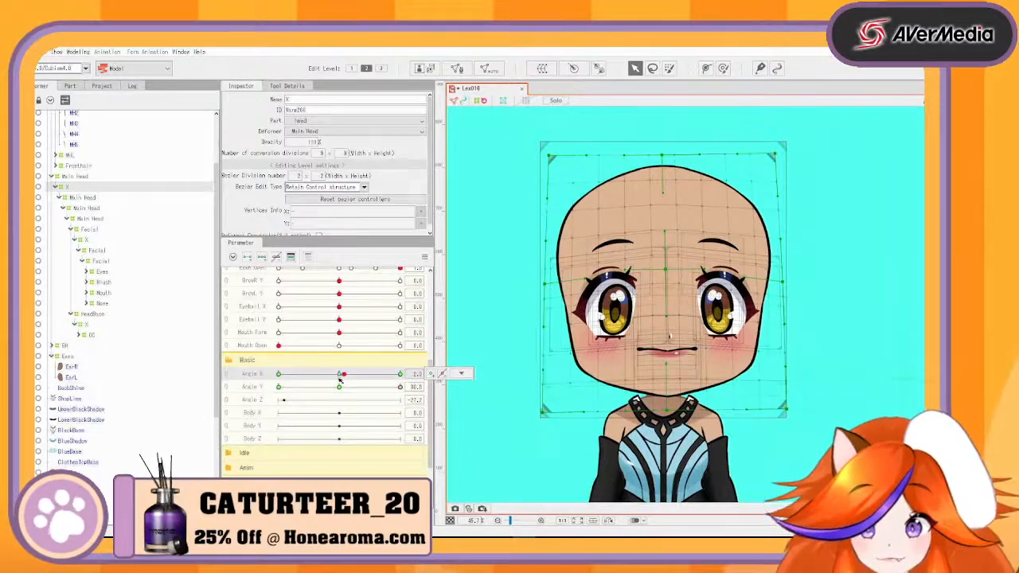
click(340, 388)
drag(339, 375, 342, 377)
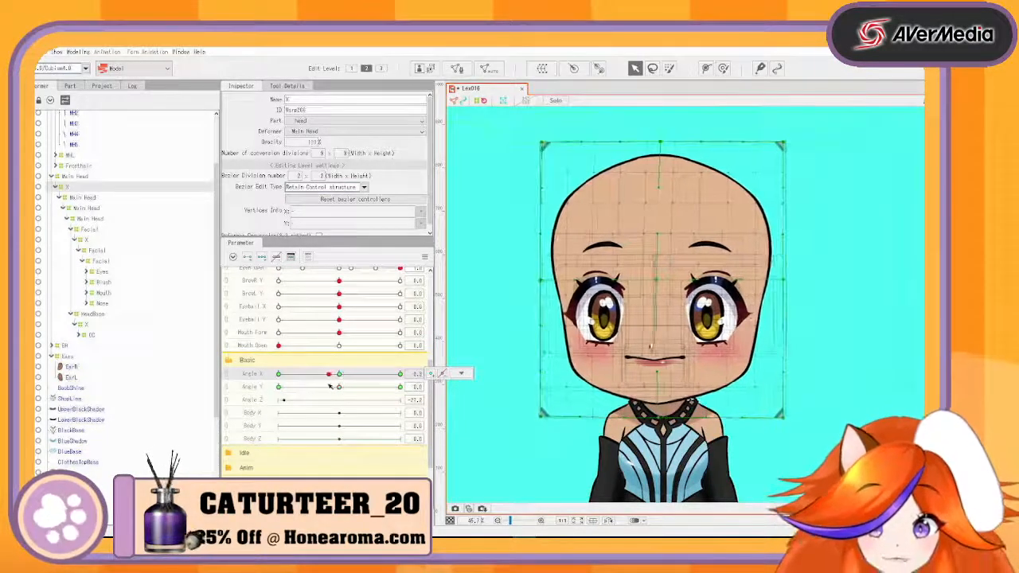
click(340, 376)
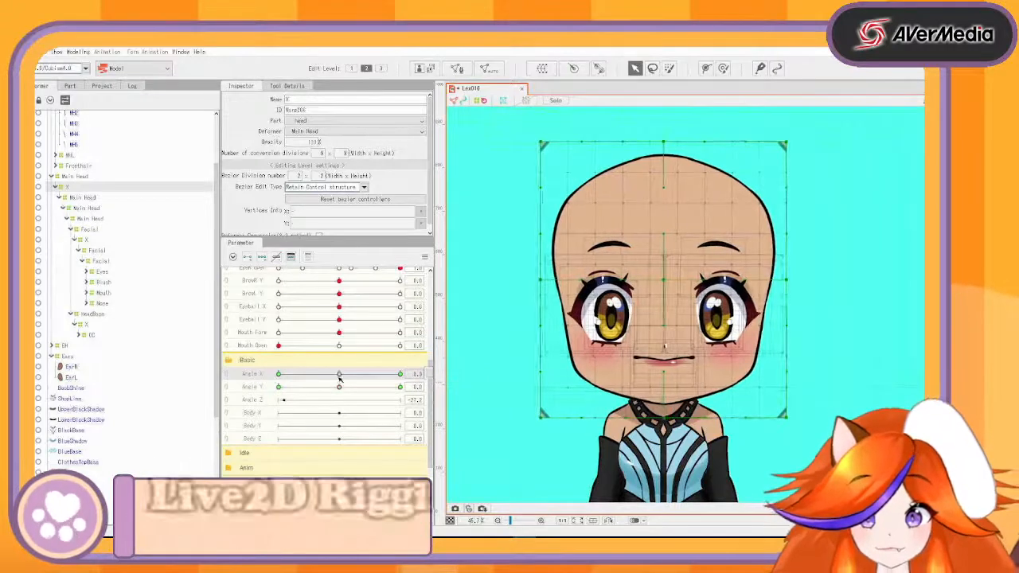
drag(340, 388, 415, 383)
mouse_move(340, 375)
mouse_down()
mouse_move(322, 376)
mouse_move(356, 377)
mouse_move(328, 378)
mouse_move(338, 375)
mouse_up()
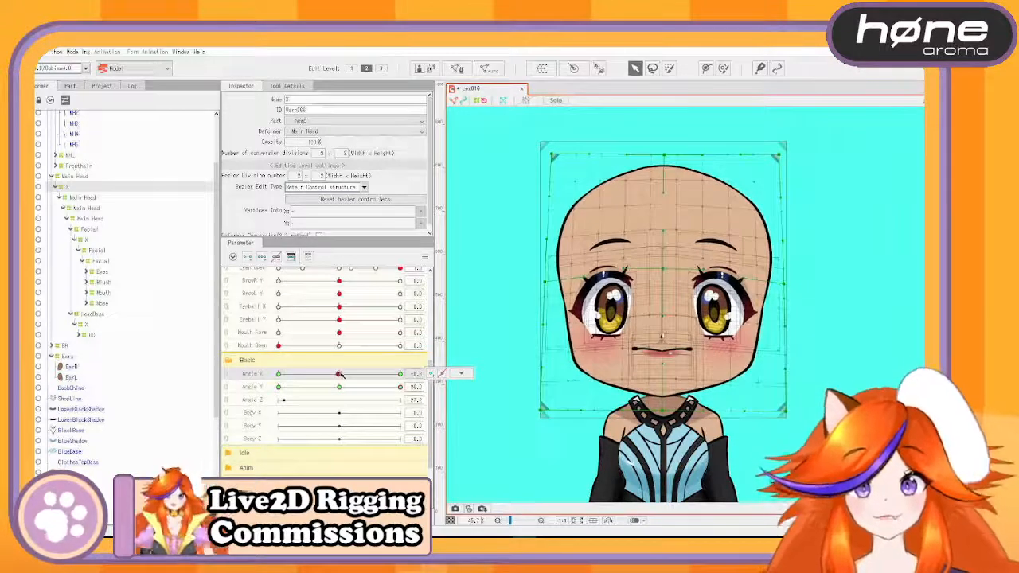
click(341, 375)
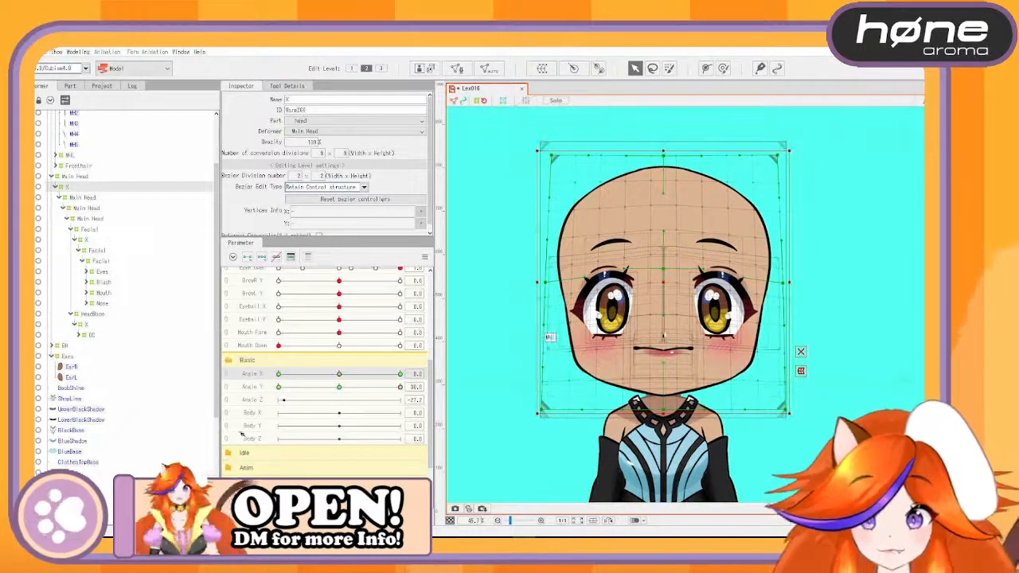
mouse_move(341, 375)
mouse_down()
mouse_move(321, 375)
mouse_move(335, 378)
mouse_up()
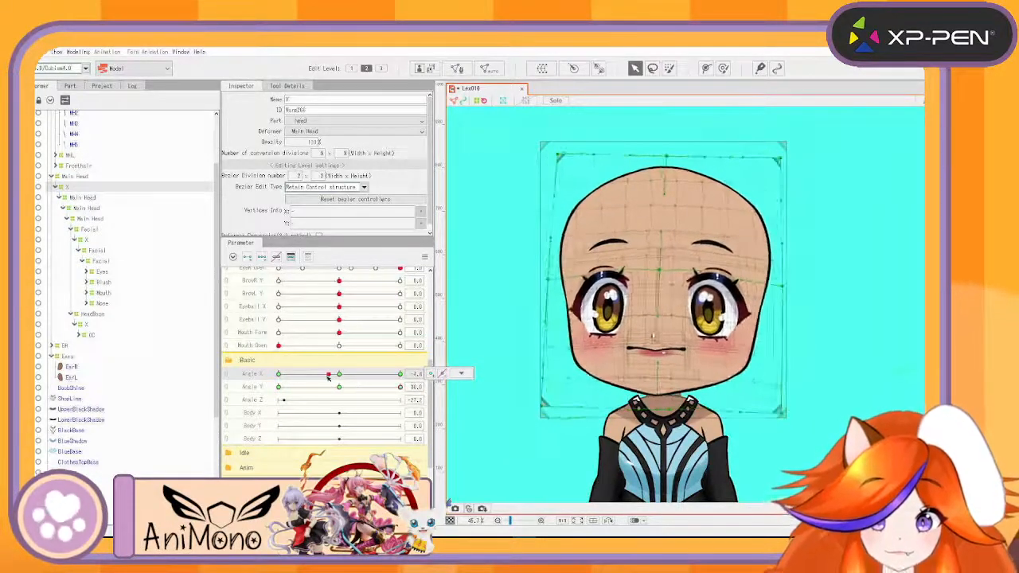
drag(333, 375, 340, 375)
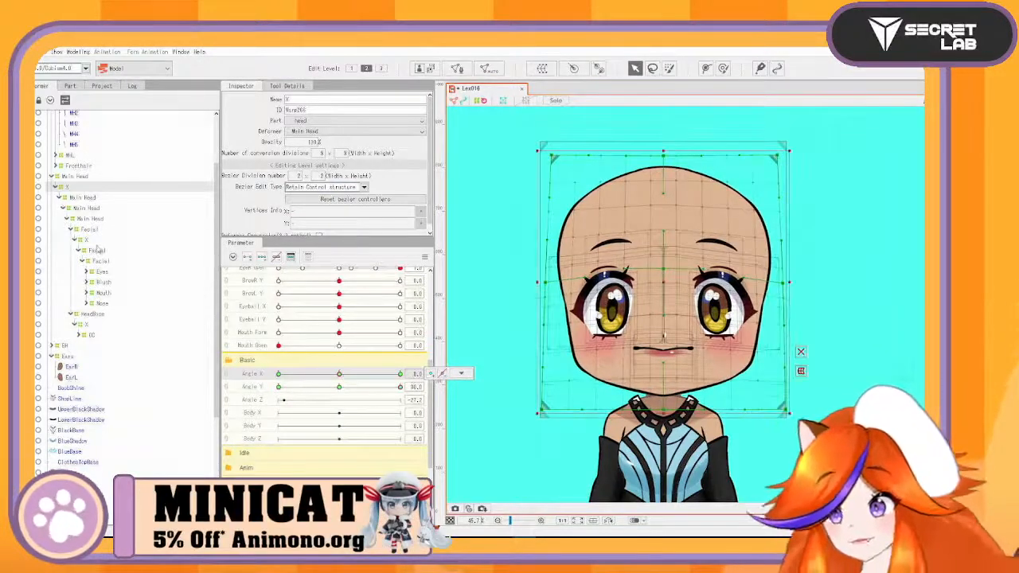
Step: Select the X warp deformer under Facial and examine the face's movement around Angle X 0 at Angle Y 30
click(88, 241)
click(266, 387)
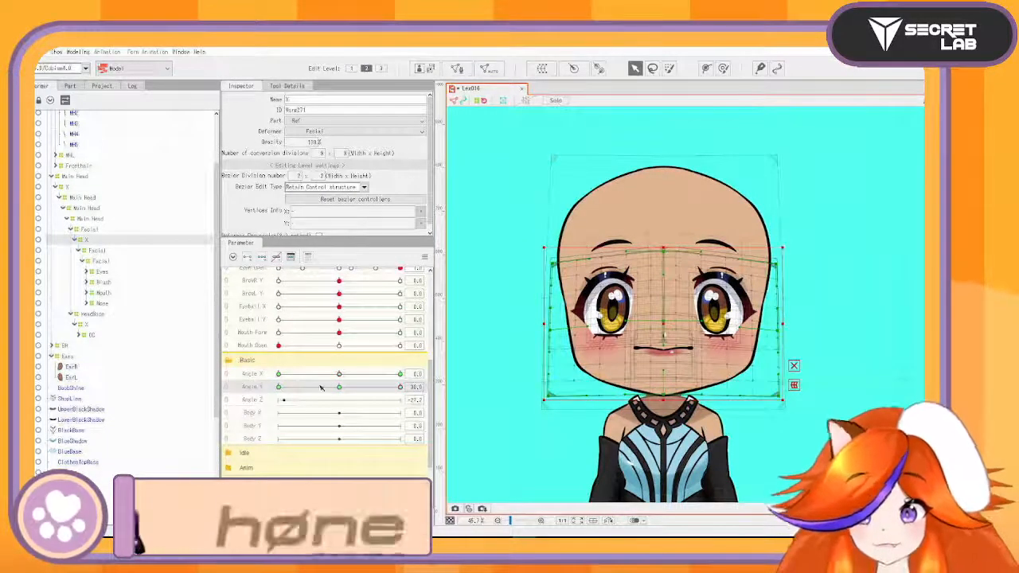
mouse_move(339, 374)
mouse_down()
mouse_move(328, 375)
mouse_move(369, 367)
mouse_move(340, 366)
mouse_up()
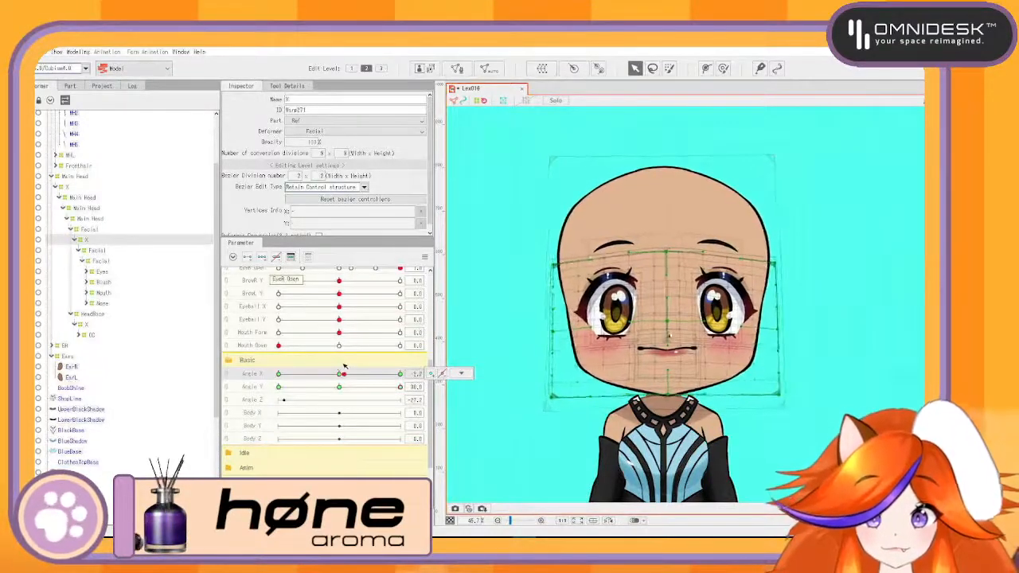
drag(342, 374, 340, 375)
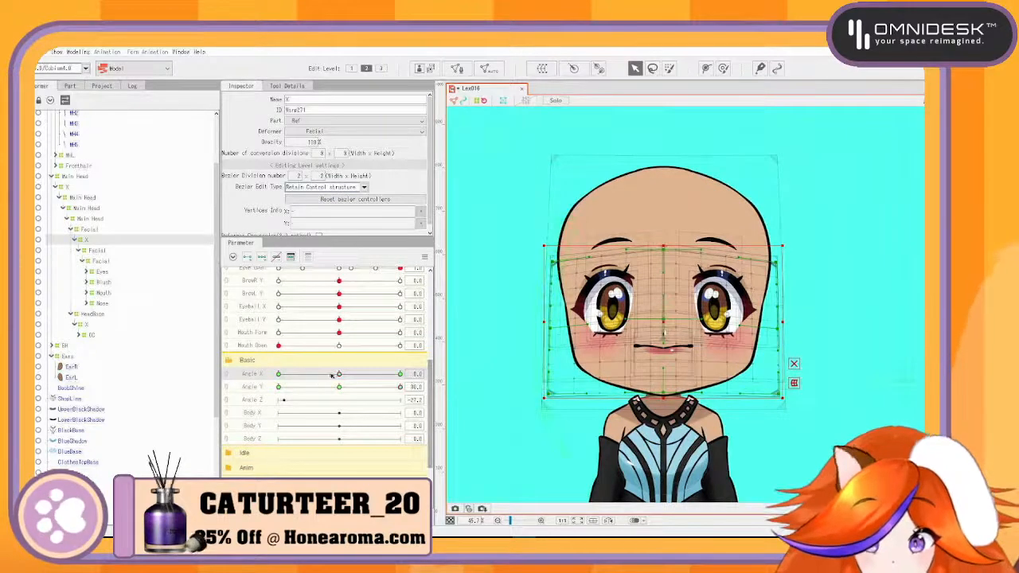
mouse_move(339, 374)
mouse_down()
mouse_move(356, 379)
mouse_move(338, 378)
mouse_up()
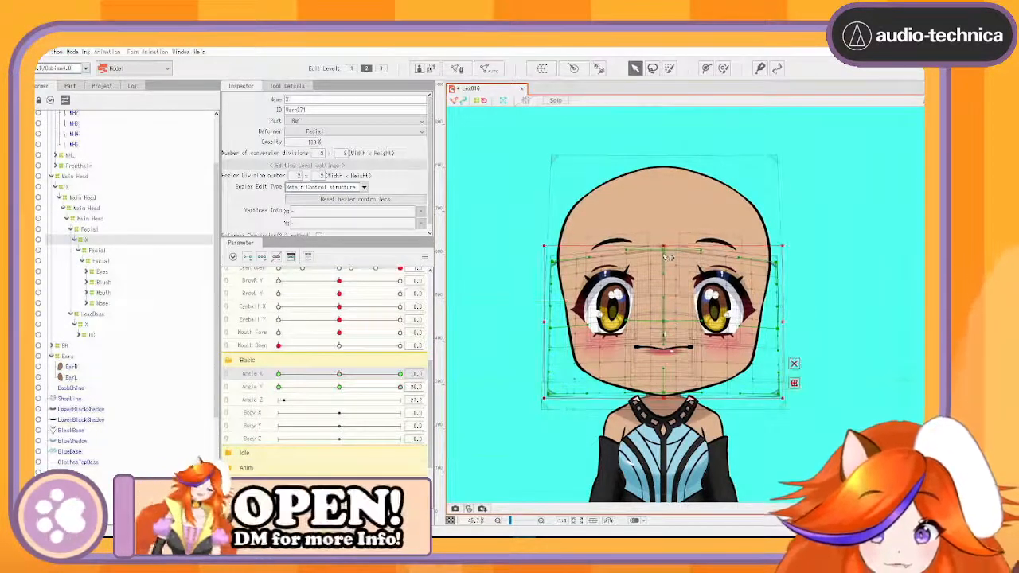
drag(399, 387, 293, 379)
click(461, 386)
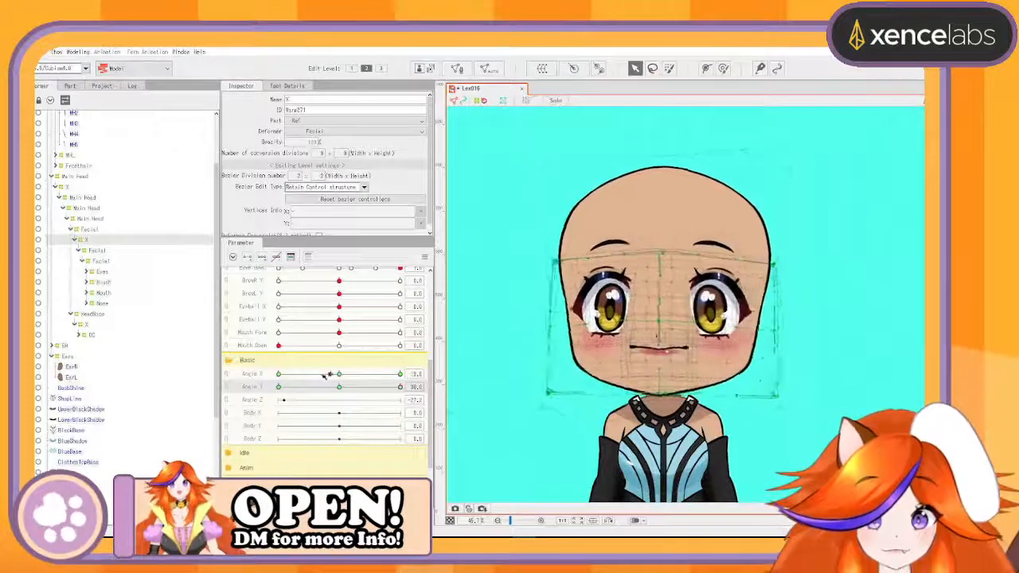
Step: Lower the upper edge and upper-left corner of the face's X warp deformer at Angle X -30 and Angle Y 30
mouse_move(401, 373)
mouse_down()
mouse_move(298, 368)
mouse_move(352, 365)
mouse_move(307, 360)
mouse_up()
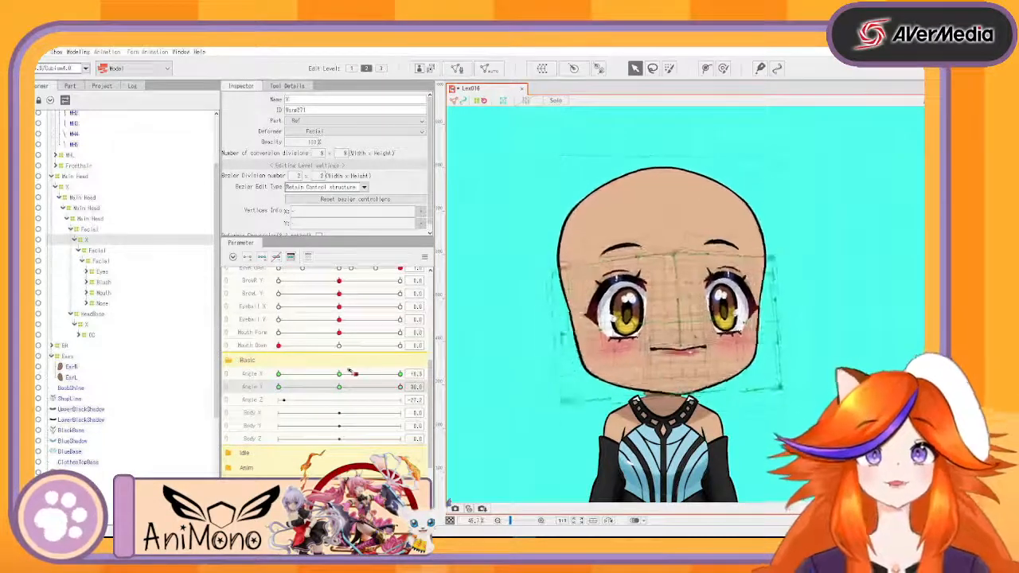
mouse_move(350, 371)
mouse_down()
mouse_move(338, 362)
mouse_move(370, 358)
mouse_move(269, 364)
mouse_move(276, 361)
mouse_up()
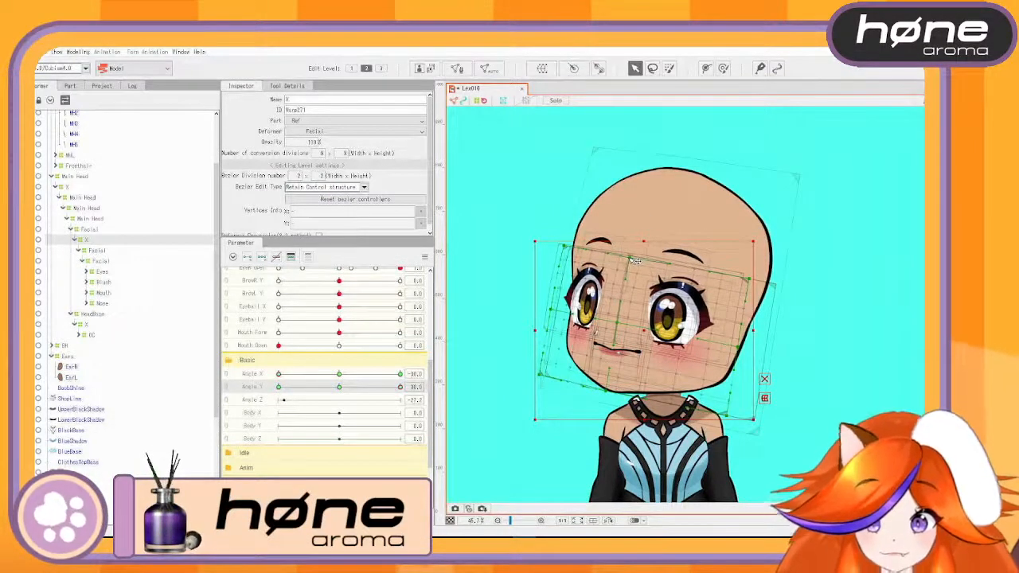
key(ctrl+z)
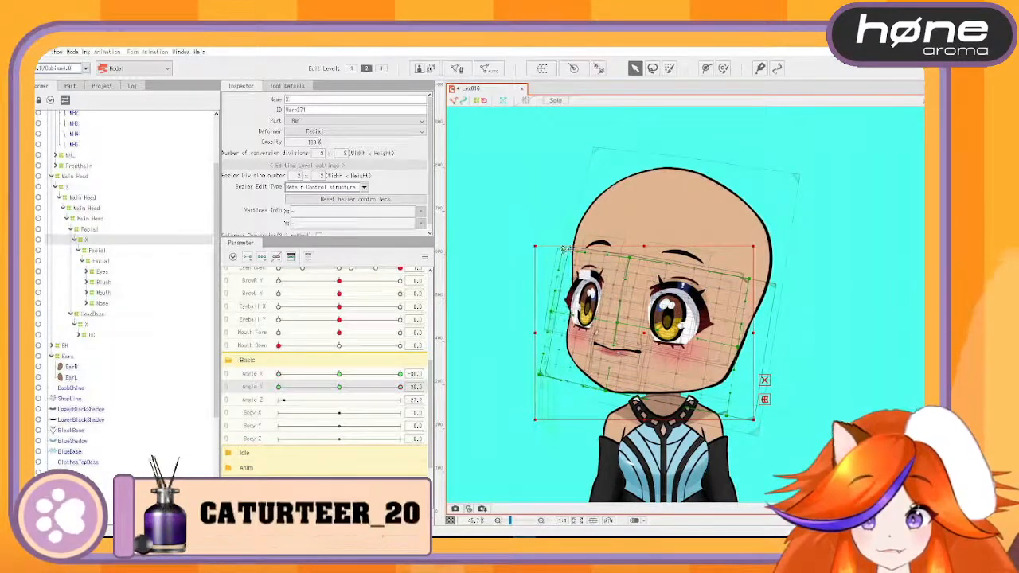
key(ctrl+z)
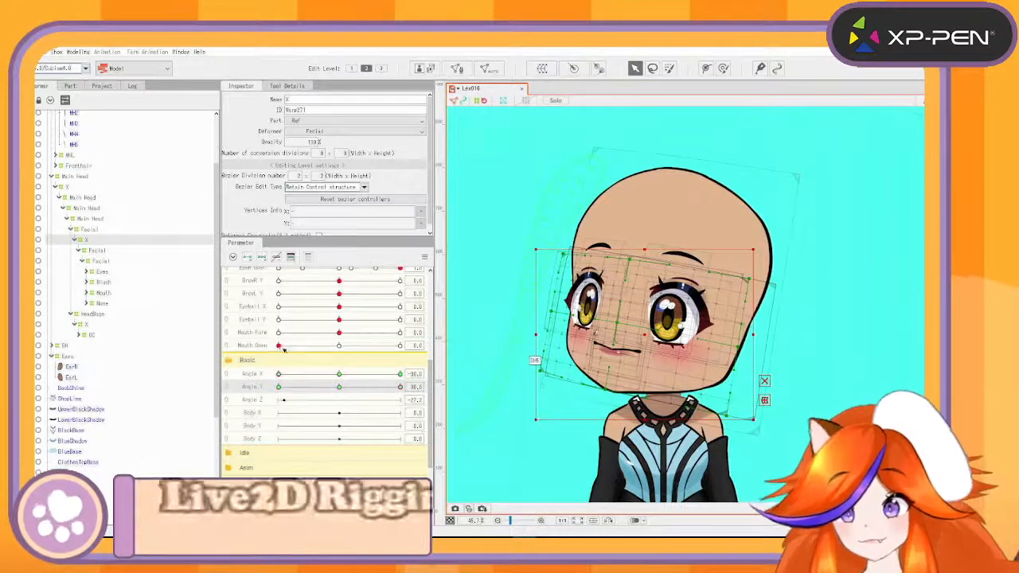
Step: Set Mouth Open and Mouth Form to 1.0 for an open smile and return Angle X to 0
drag(339, 345, 400, 344)
drag(339, 332, 400, 332)
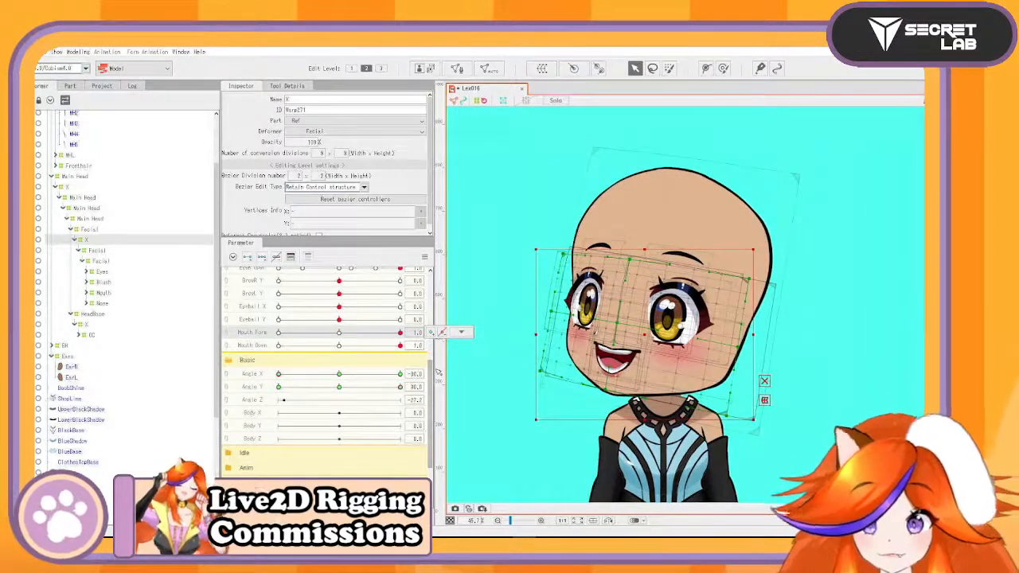
drag(281, 374, 339, 381)
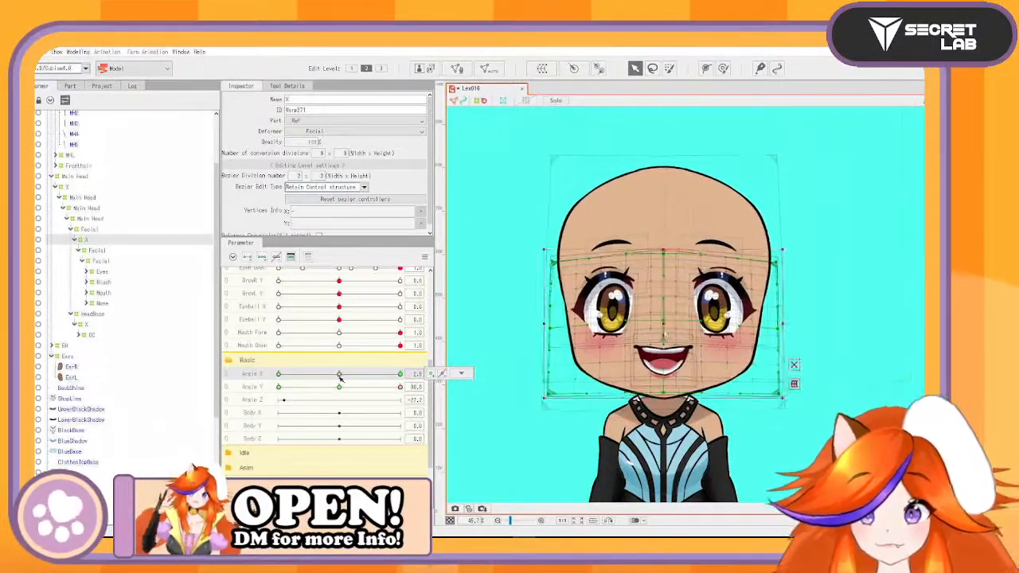
Step: Select the head's X warp deformer and shrink it slightly from its upper-right corner at Angle X 0 and Angle Y 30
click(78, 187)
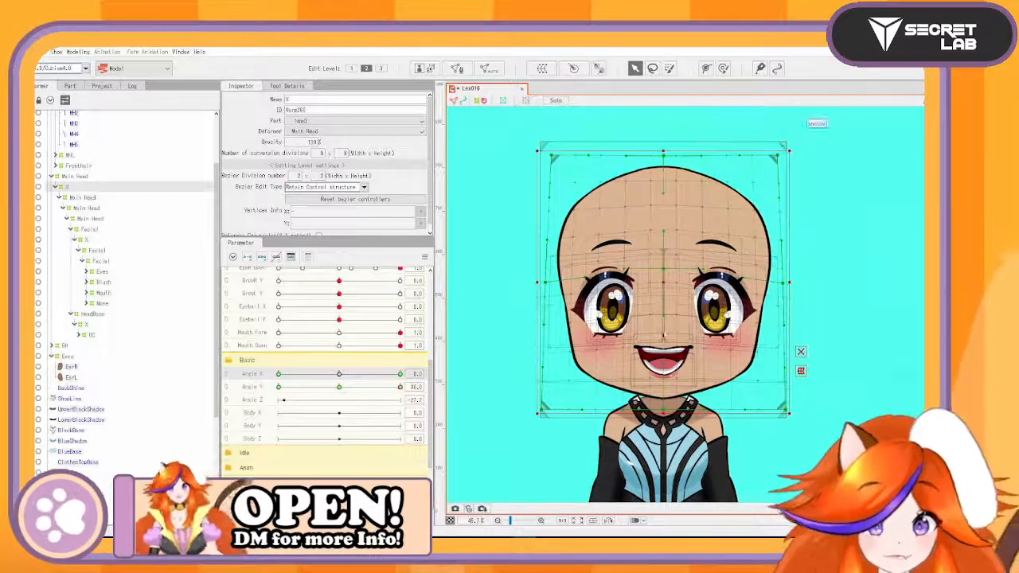
drag(792, 148, 790, 150)
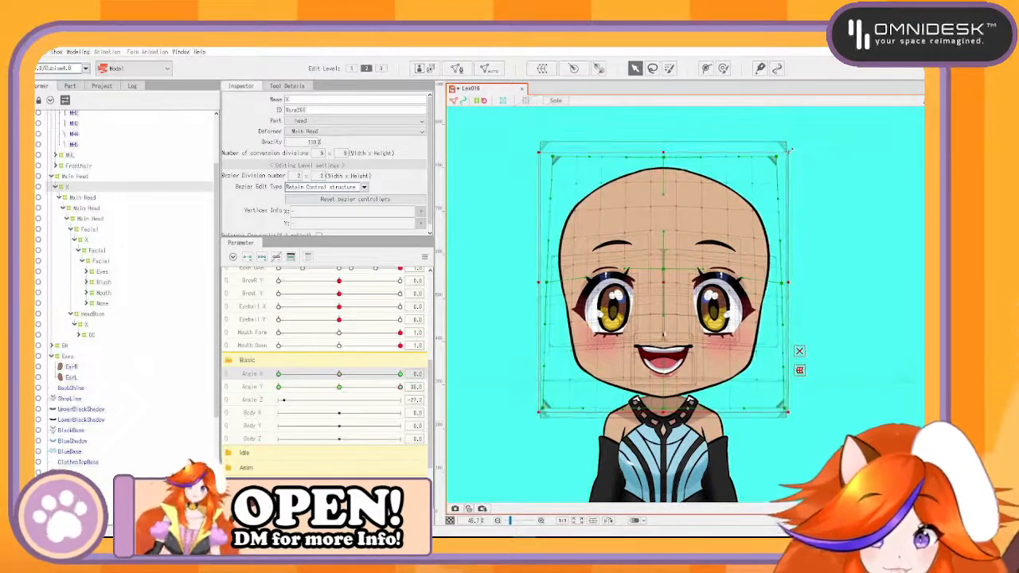
Step: Raise the face's X warp deformer under Facial slightly at Angle X -30 and Angle Y 30, and check the turn
mouse_move(340, 374)
mouse_down()
mouse_move(355, 368)
mouse_move(340, 367)
mouse_move(343, 357)
mouse_move(342, 374)
mouse_up()
mouse_move(401, 387)
mouse_down()
mouse_move(362, 391)
mouse_move(260, 434)
mouse_move(350, 415)
mouse_move(402, 390)
mouse_up()
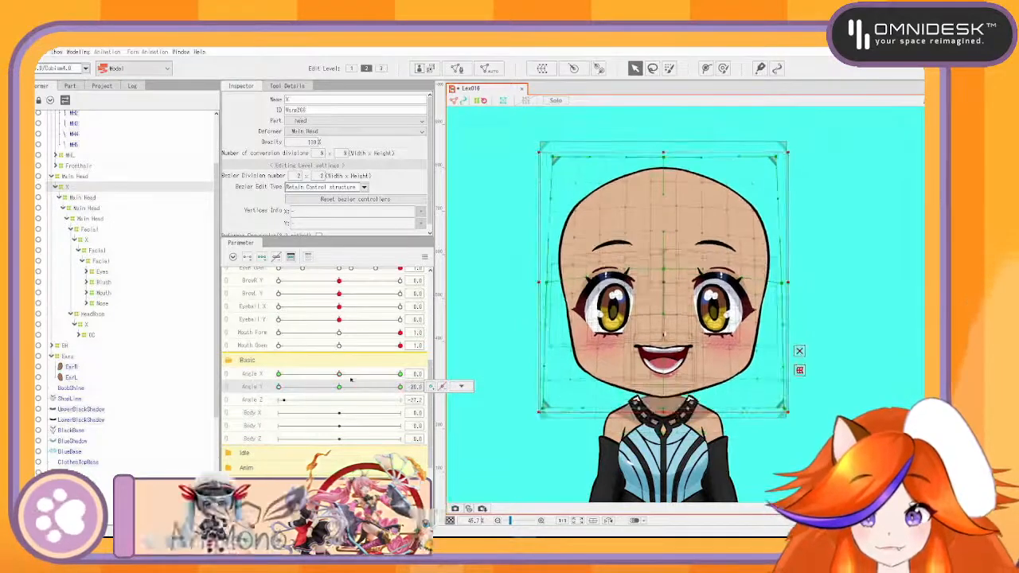
drag(340, 375, 280, 387)
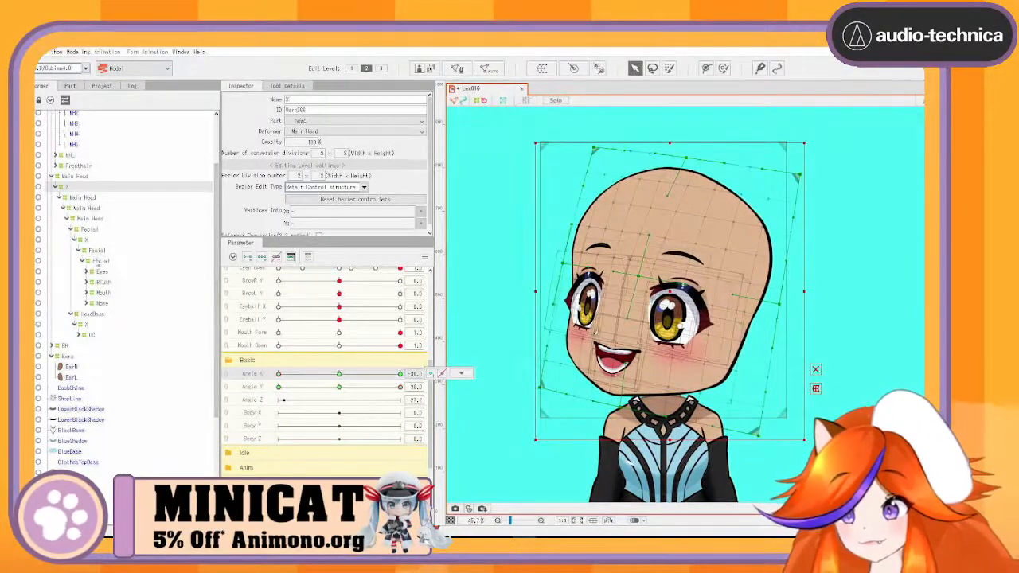
click(81, 240)
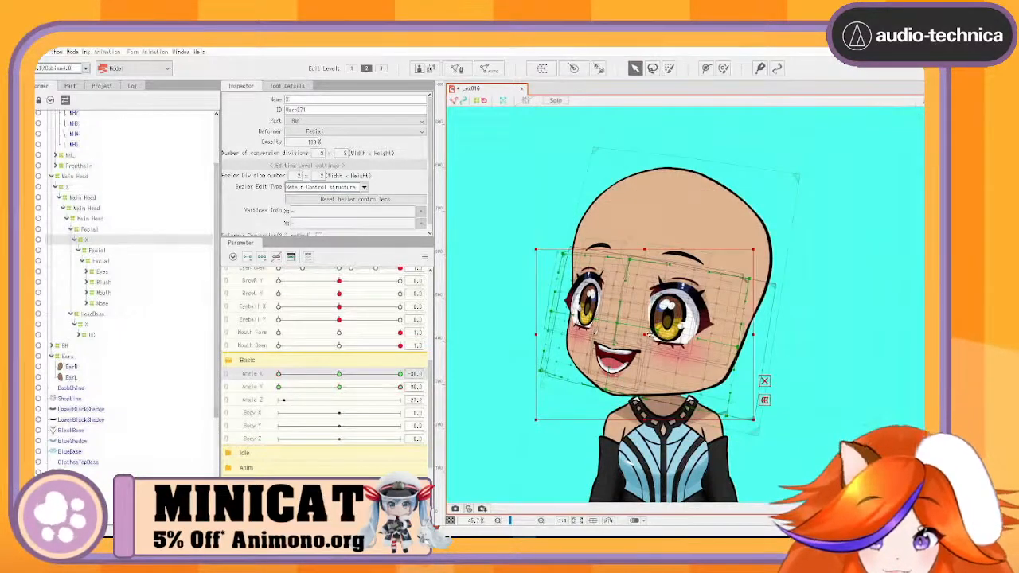
drag(650, 335, 651, 330)
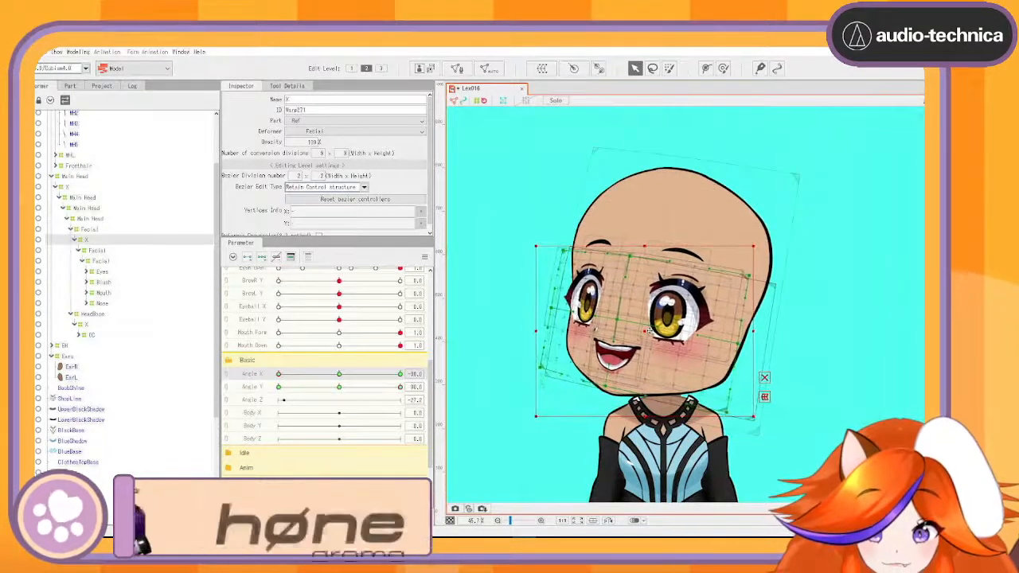
drag(400, 374, 276, 373)
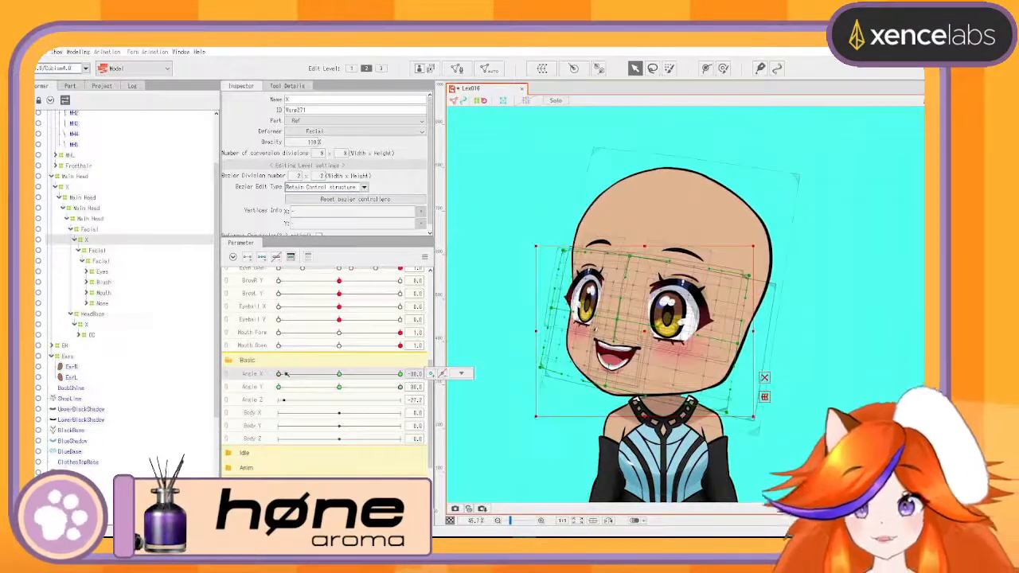
Step: Lower the upper edge of the face's X warp deformer and nudge its position at Angle X -30 and Angle Y -30
drag(386, 388, 260, 460)
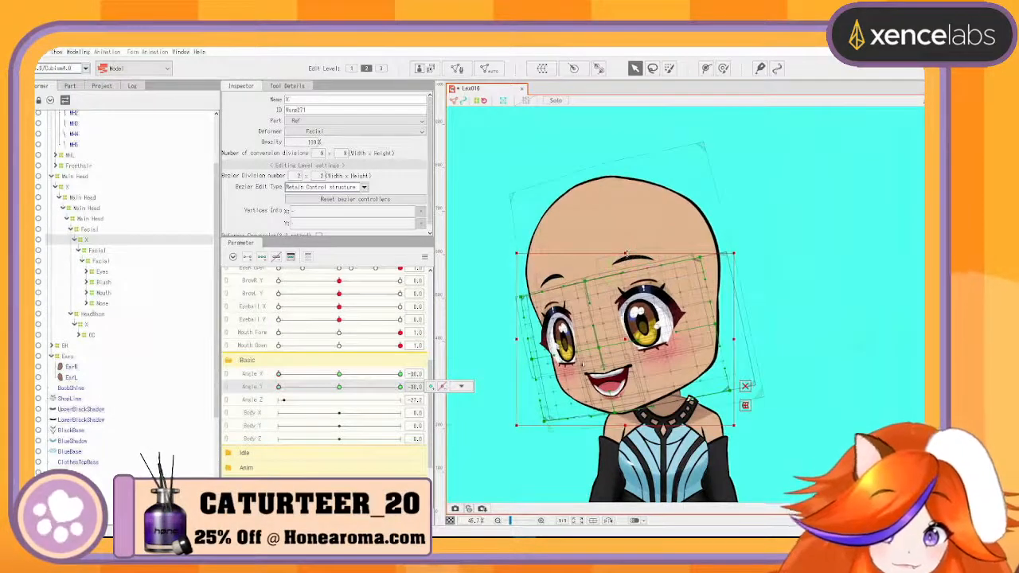
drag(628, 258, 627, 264)
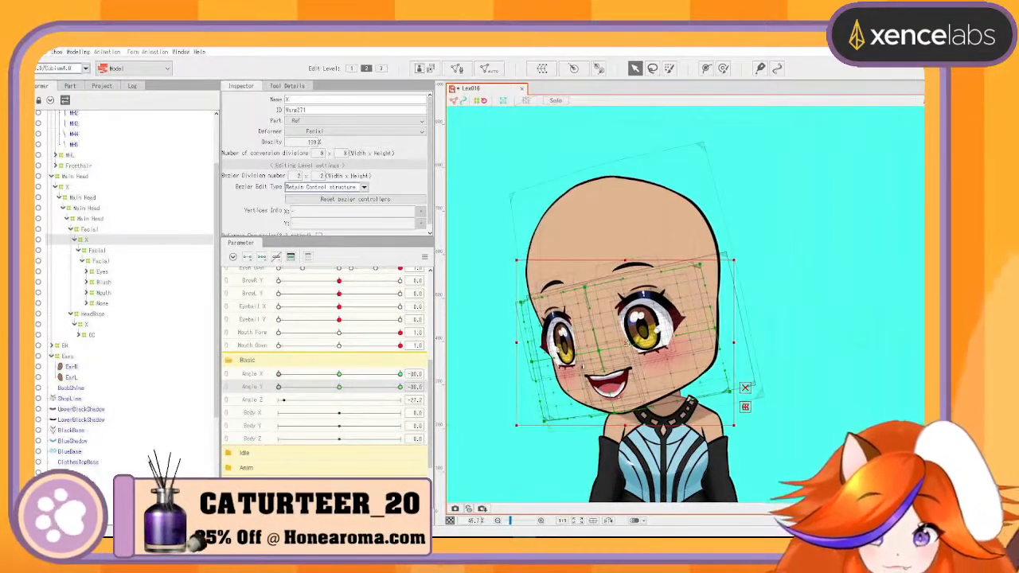
drag(628, 347, 625, 346)
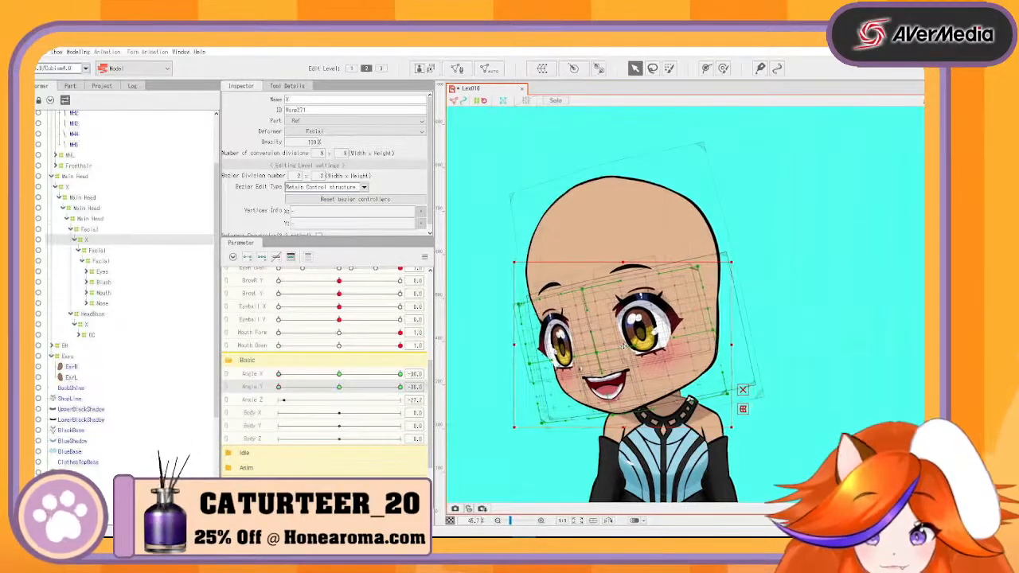
drag(518, 304, 515, 306)
key(ctrl+z)
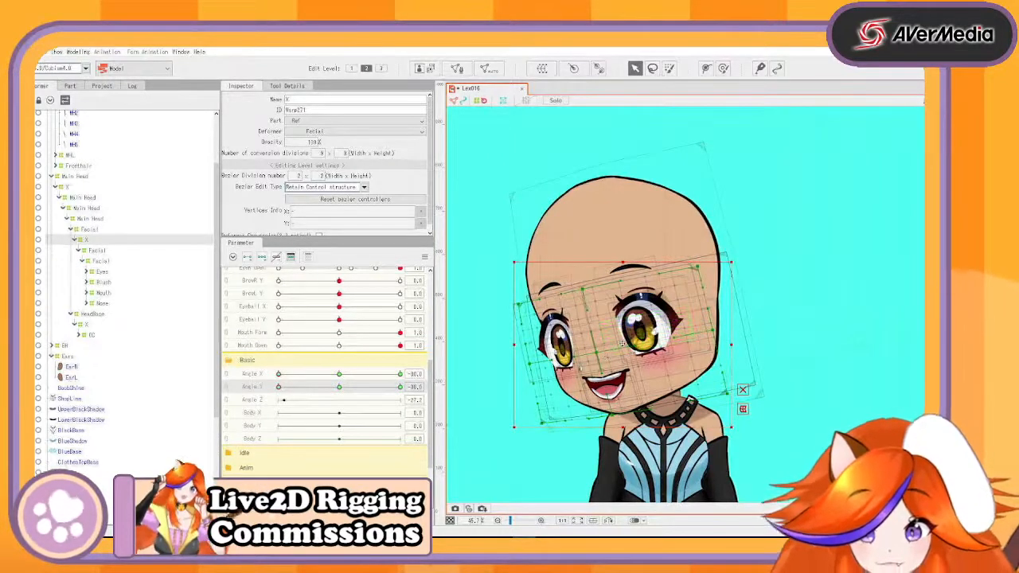
drag(623, 344, 625, 343)
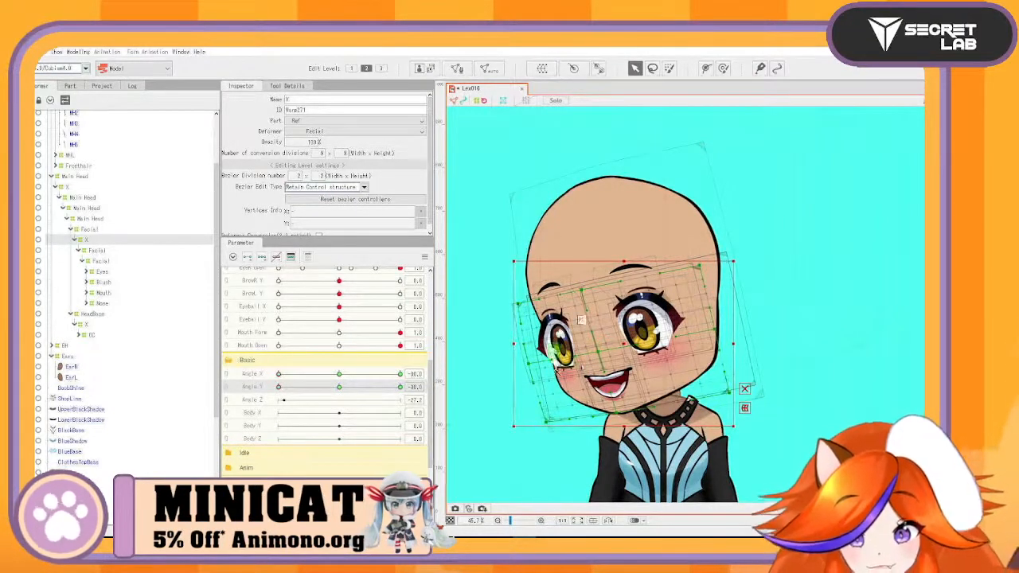
drag(285, 388, 268, 457)
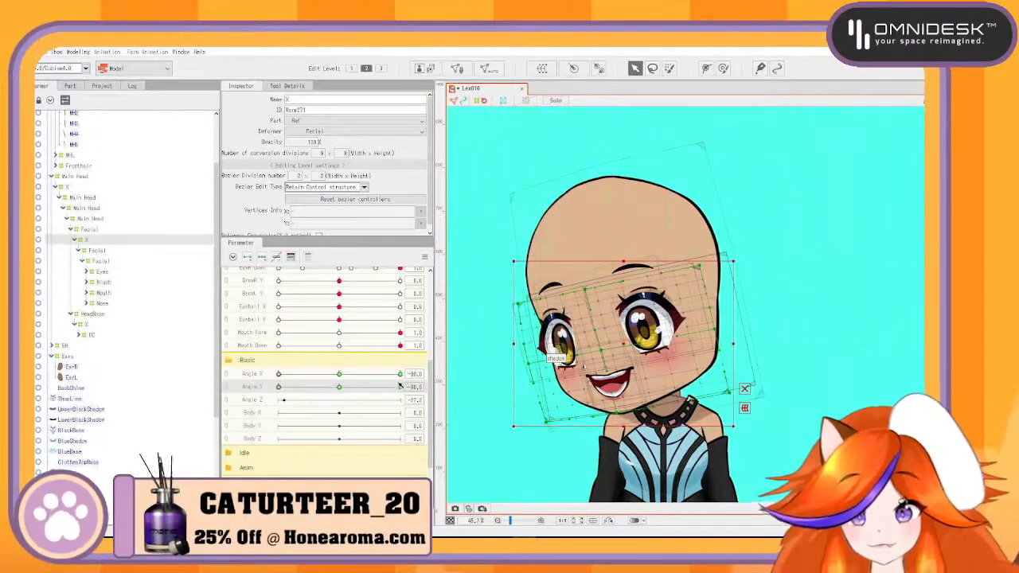
drag(278, 388, 237, 437)
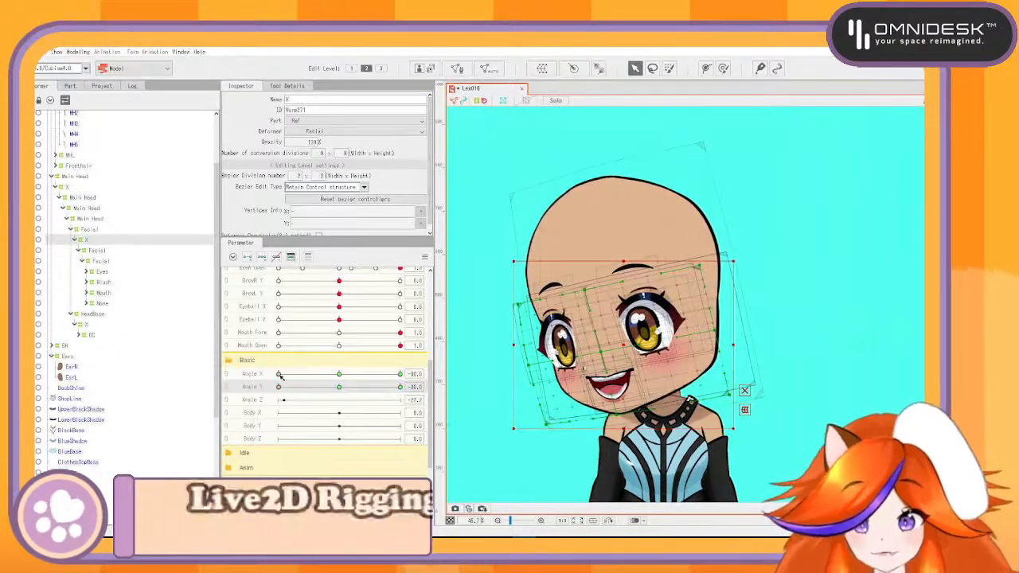
drag(279, 374, 251, 362)
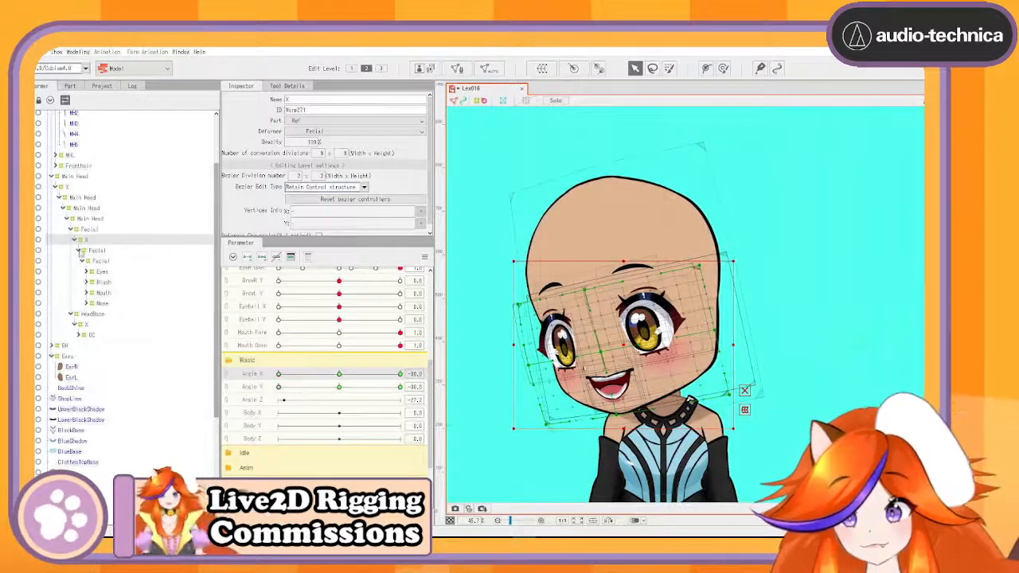
Step: Move the face's X warp deformer out of Facial to the root and reflect its Angle X shape horizontally at Angle Y -30
drag(86, 241, 124, 414)
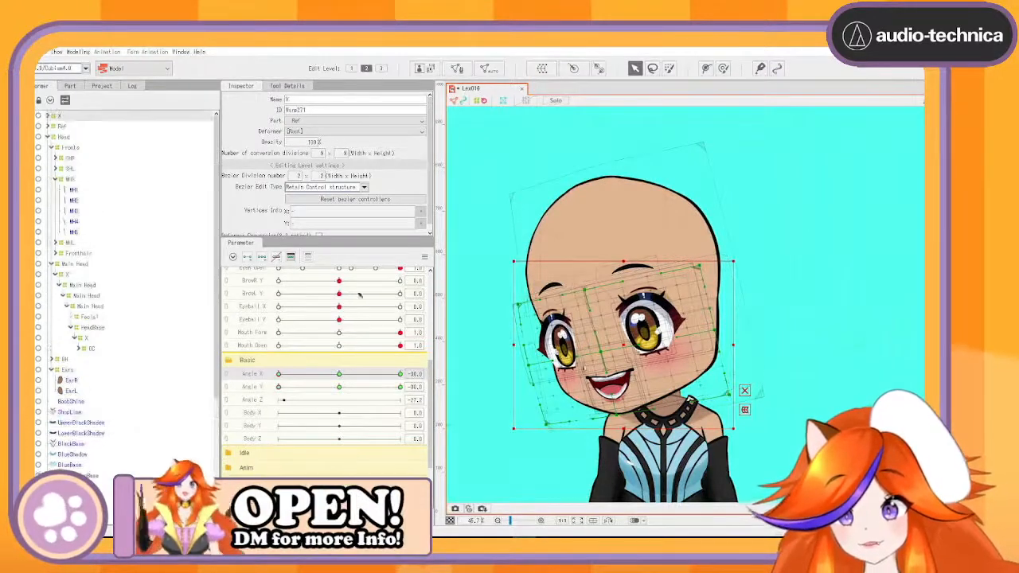
right_click(447, 247)
click(482, 328)
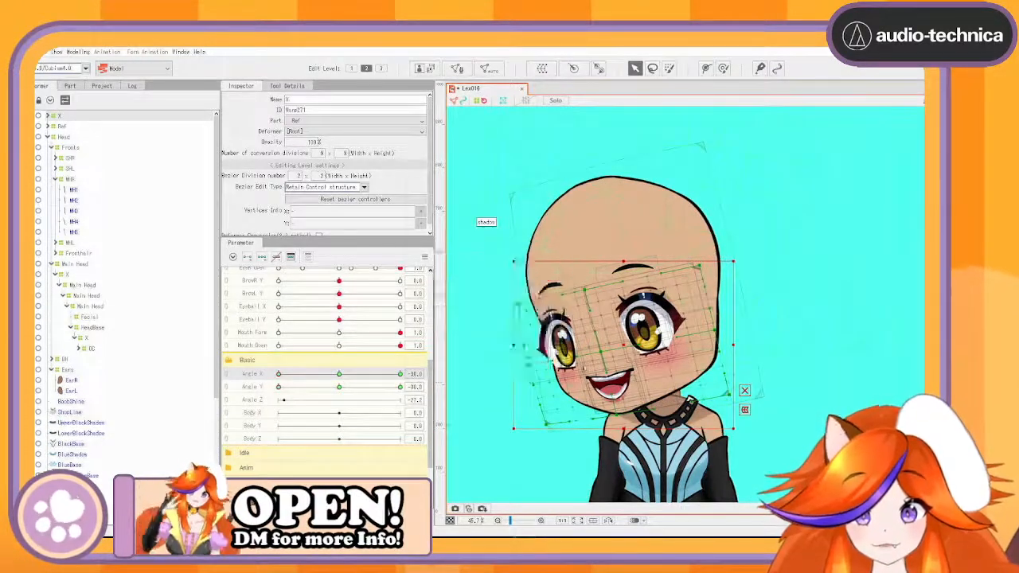
click(462, 382)
Step: Set Angle Y to 30 and reflect the face's X warp deformer horizontally for Angle X
click(400, 374)
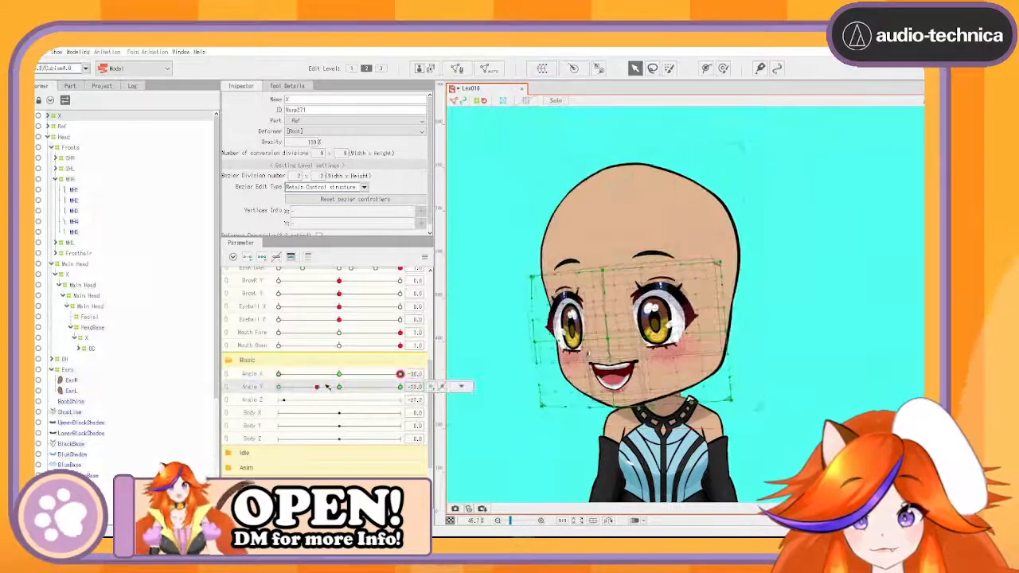
click(254, 374)
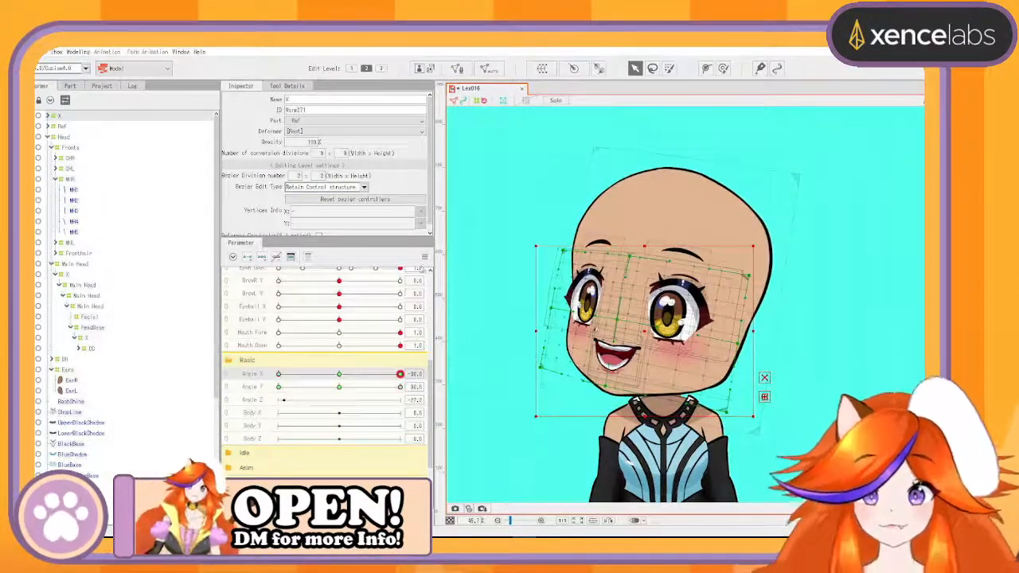
click(425, 259)
click(469, 327)
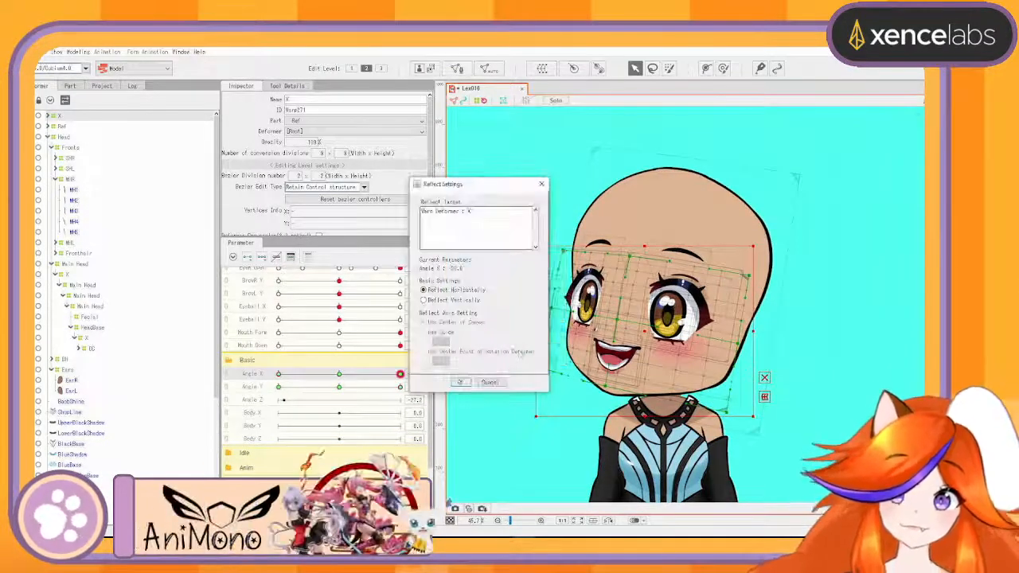
click(461, 383)
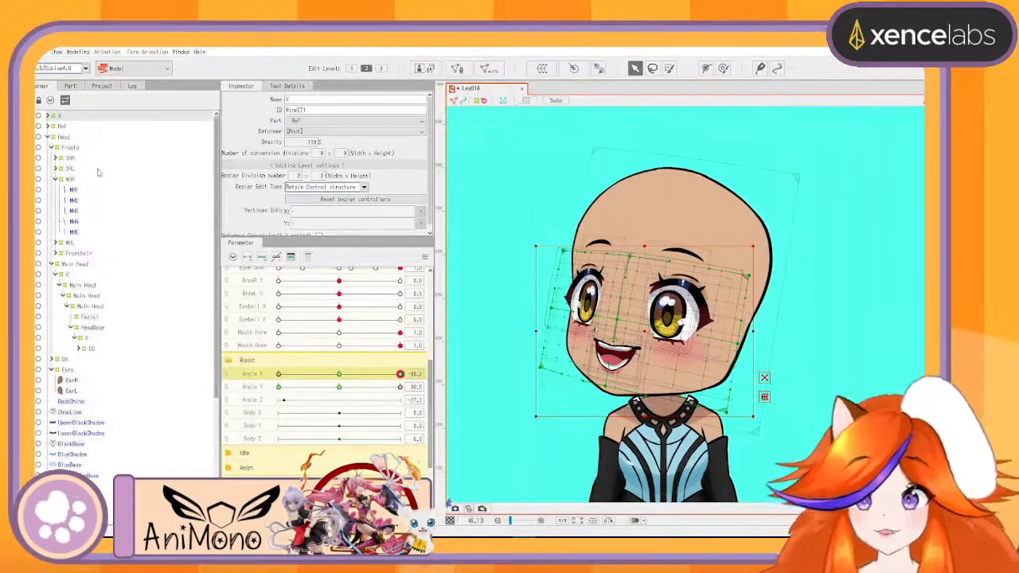
Step: Return Angle X and Angle Y to 0 and put the face's X warp deformer back under Facial
click(339, 373)
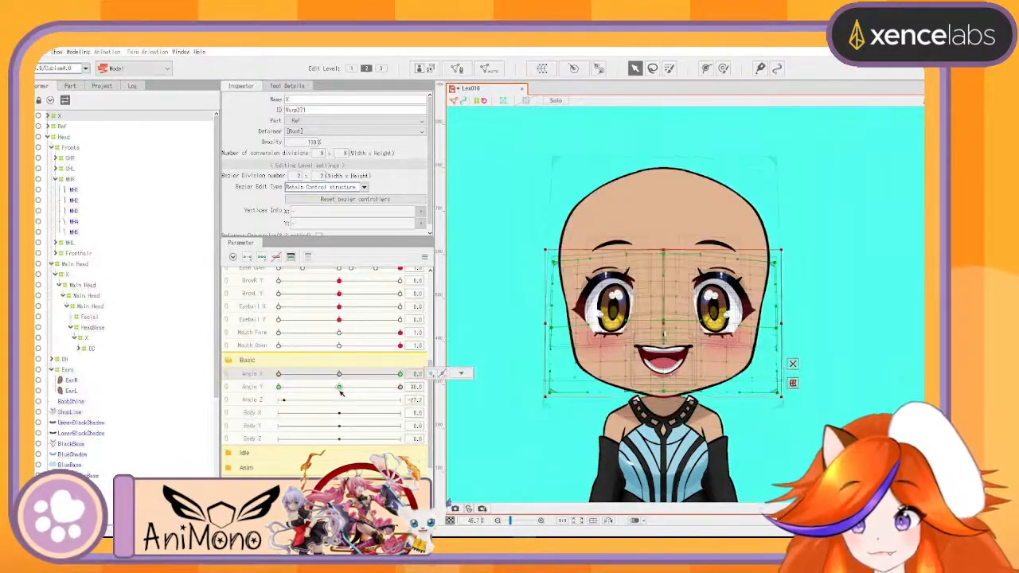
click(340, 387)
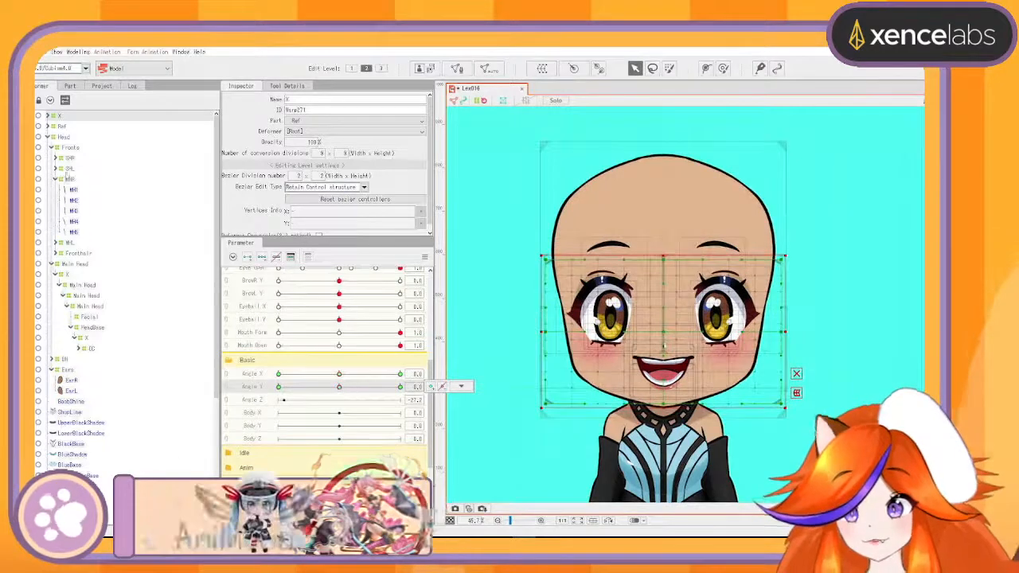
drag(102, 294, 82, 320)
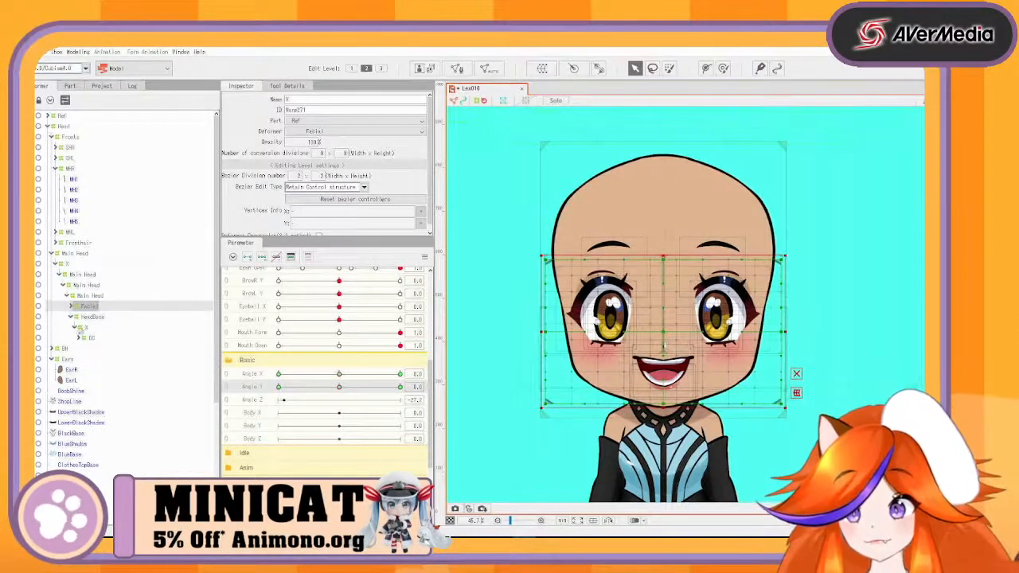
Step: Select the X warp deformer under HeadBase at Angle X -30 and Angle Y 30 and set its Bezier division height to 2
click(82, 328)
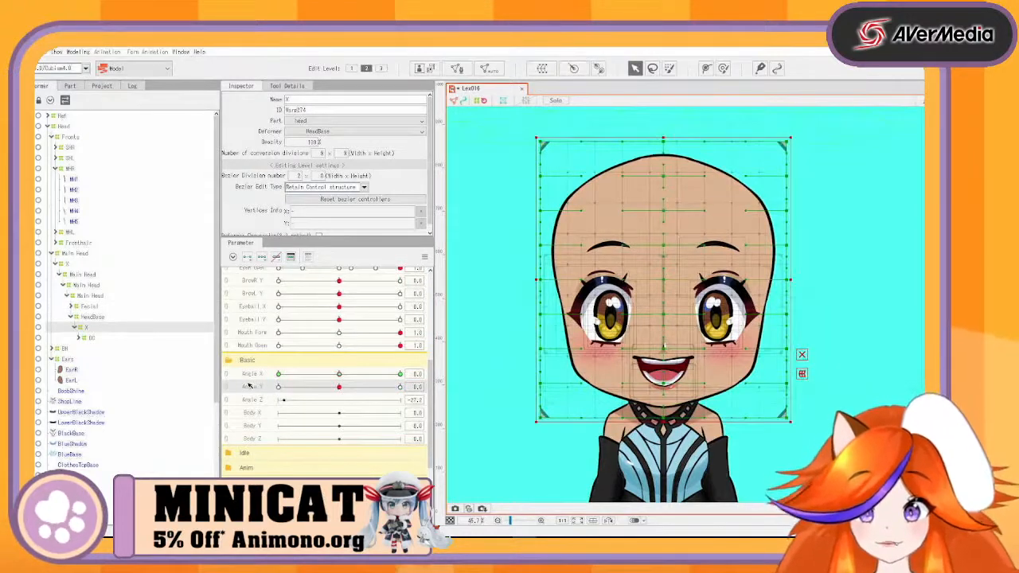
drag(341, 387, 465, 375)
drag(339, 374, 225, 372)
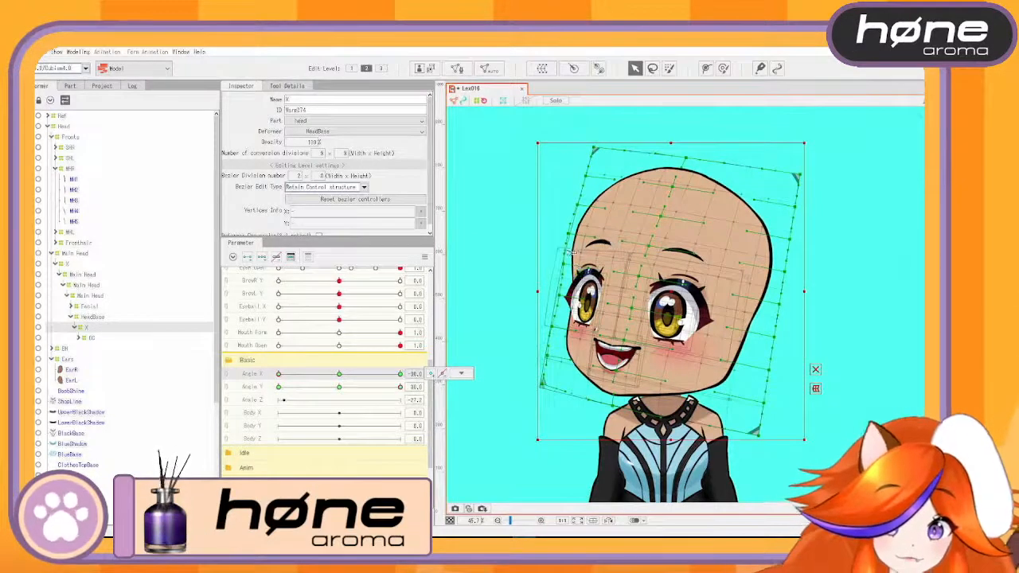
drag(399, 374, 262, 392)
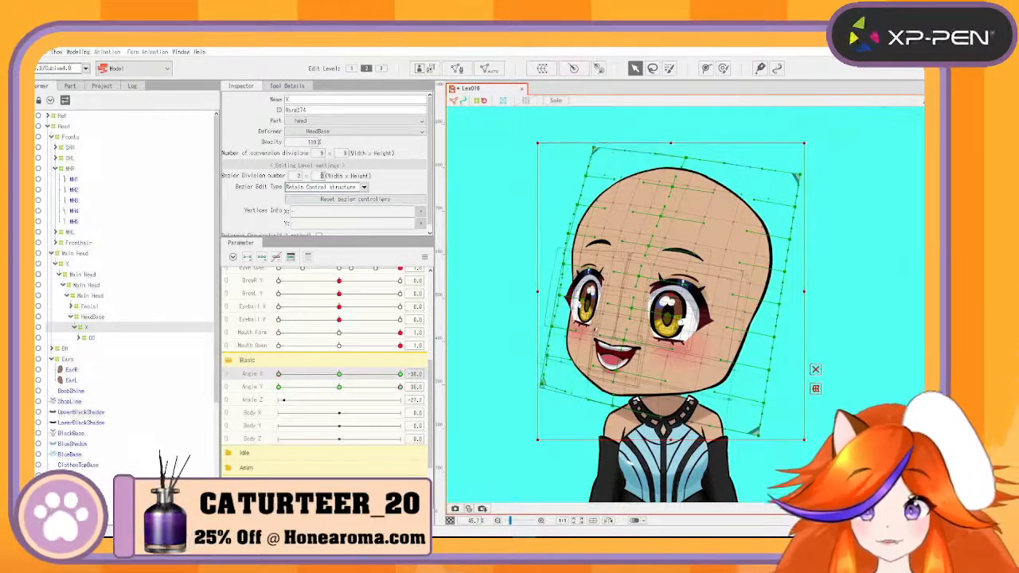
text(2)
key(Return)
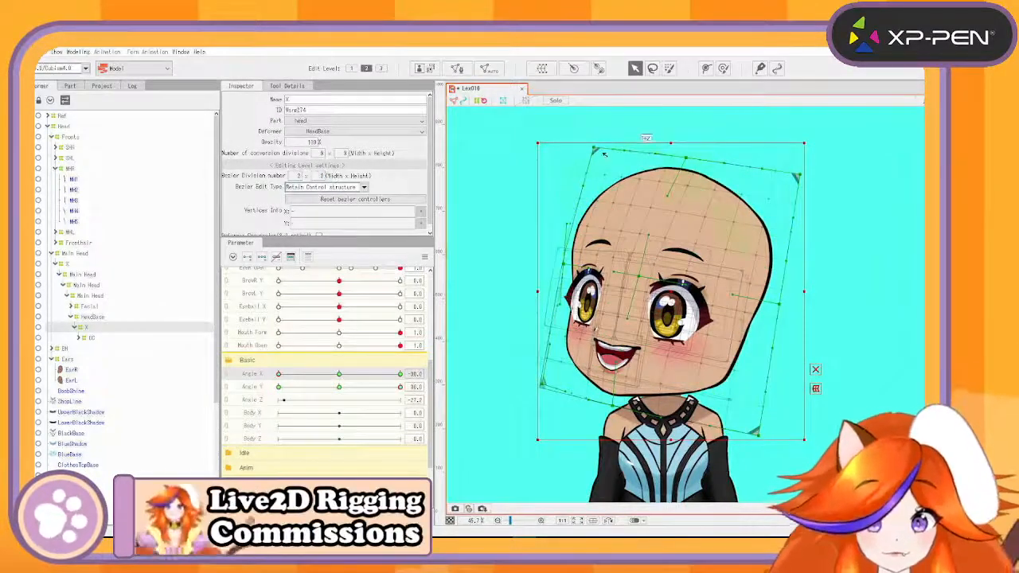
Step: Lower the upper-left corner and upper-edge midpoint of the HeadBase X warp deformer at Angle X -30 and Angle Y 30
drag(595, 149, 596, 152)
drag(686, 158, 688, 162)
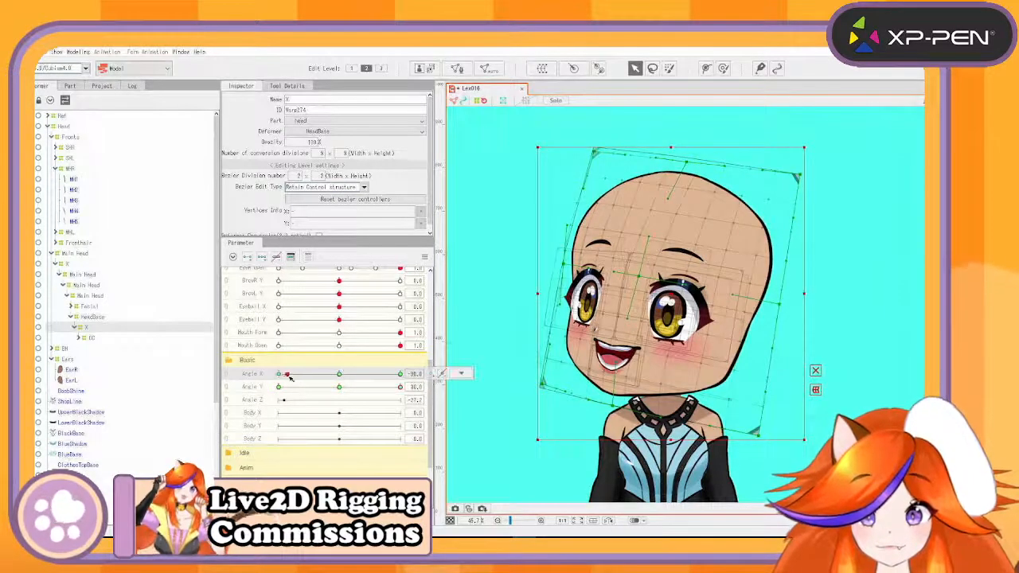
drag(289, 378, 248, 356)
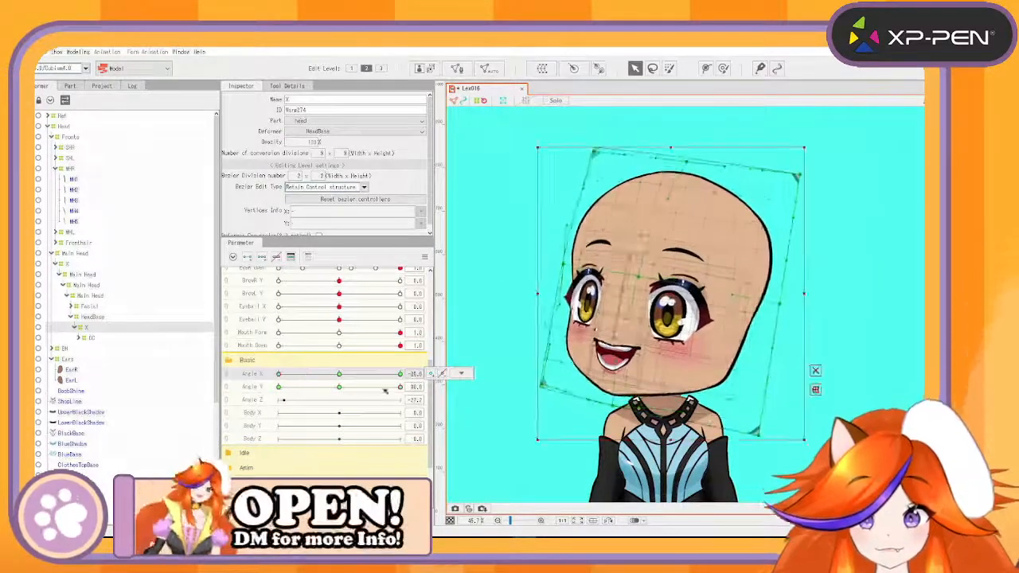
Step: At Angle X -30 and Angle Y -30, lower the HeadBase X warp deformer's upper-edge midpoint and pull its upper-left corner outward
drag(400, 388, 269, 441)
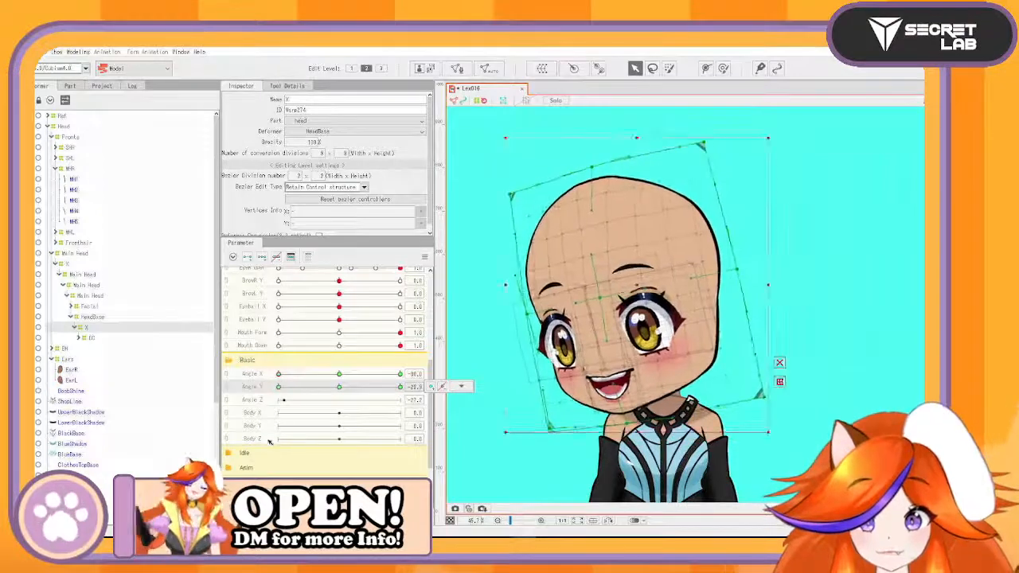
drag(593, 169, 592, 173)
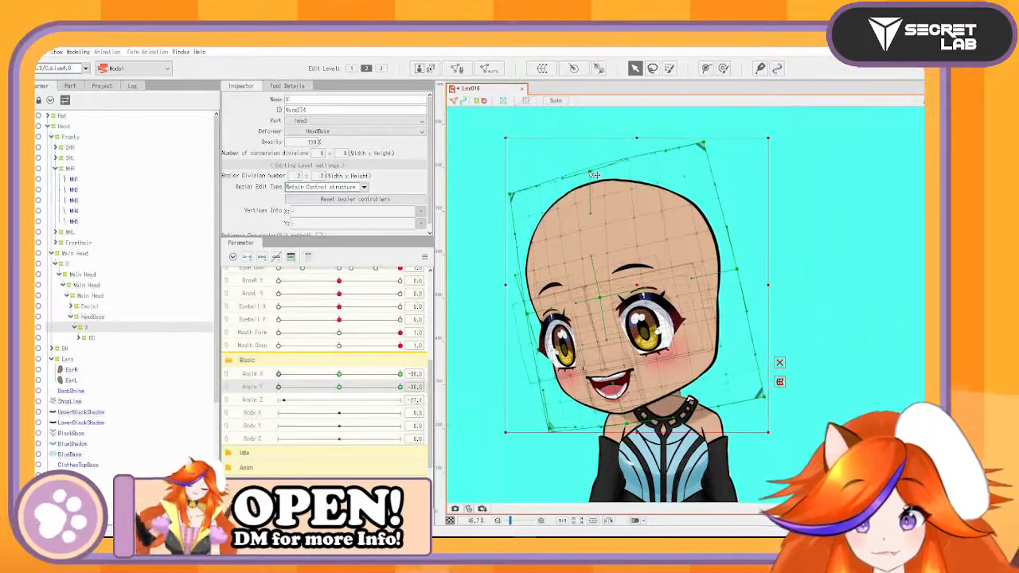
drag(511, 196, 508, 199)
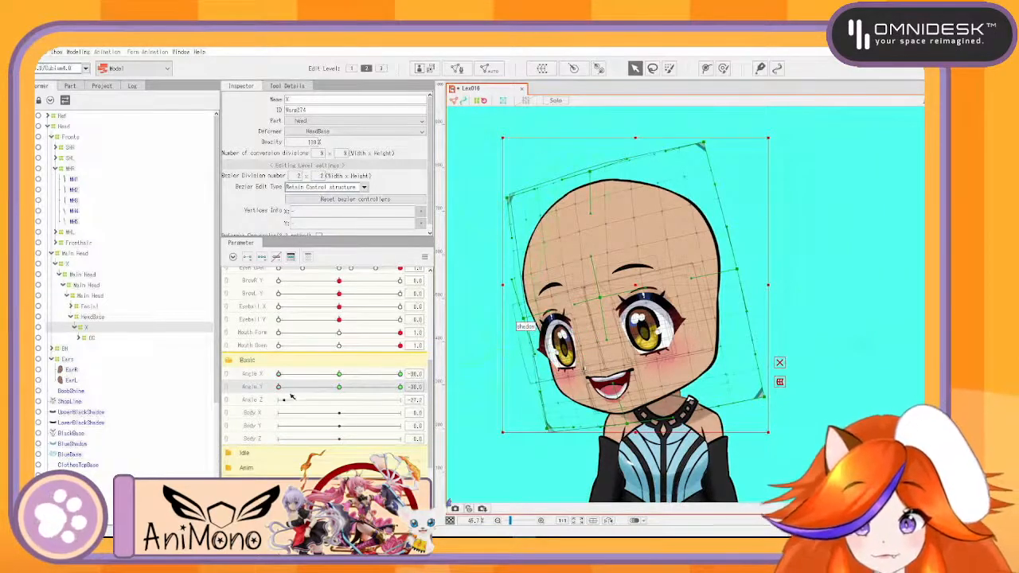
mouse_move(280, 387)
mouse_down()
mouse_move(337, 390)
mouse_move(298, 387)
mouse_up()
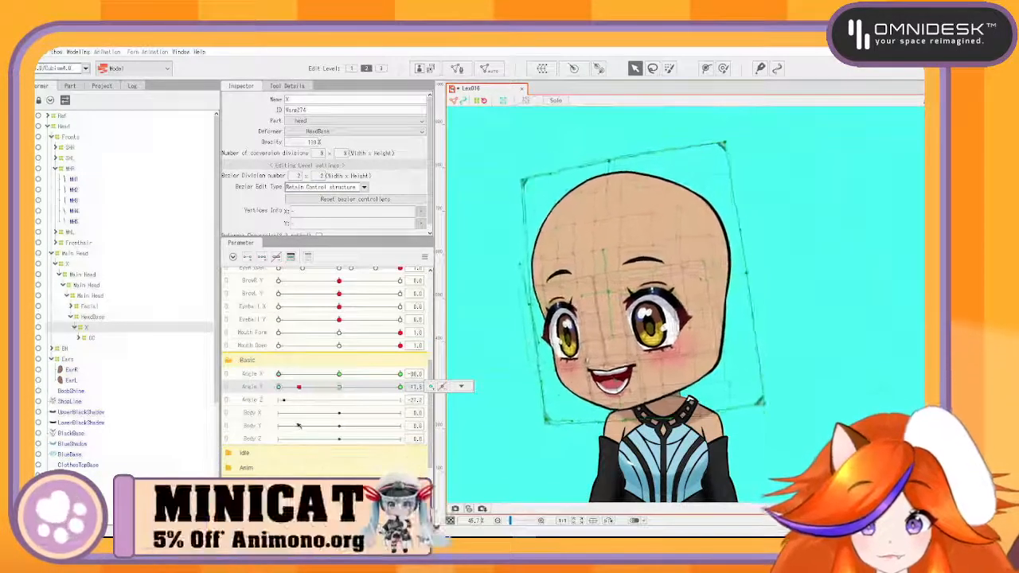
drag(299, 426, 265, 448)
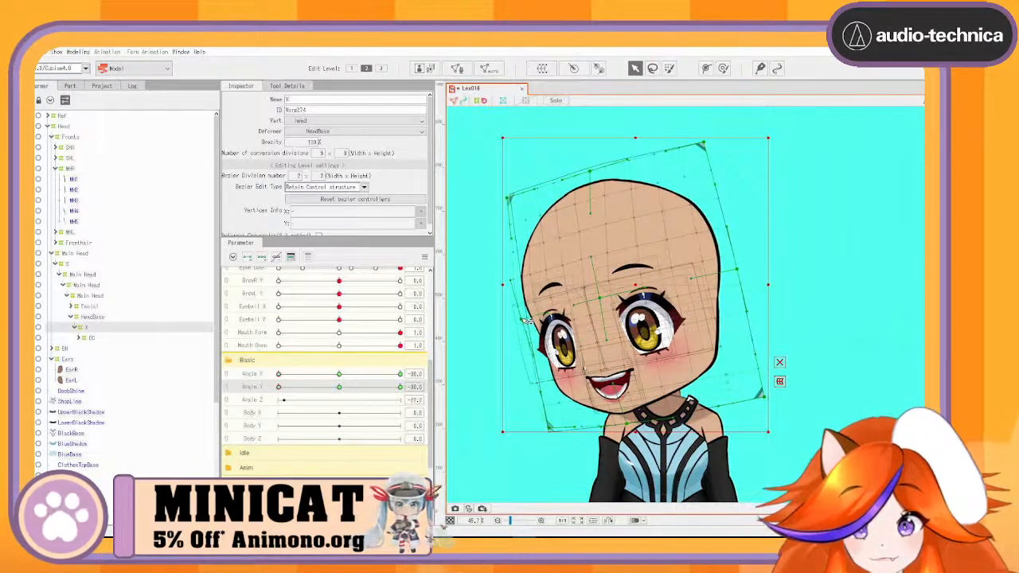
drag(509, 199, 505, 201)
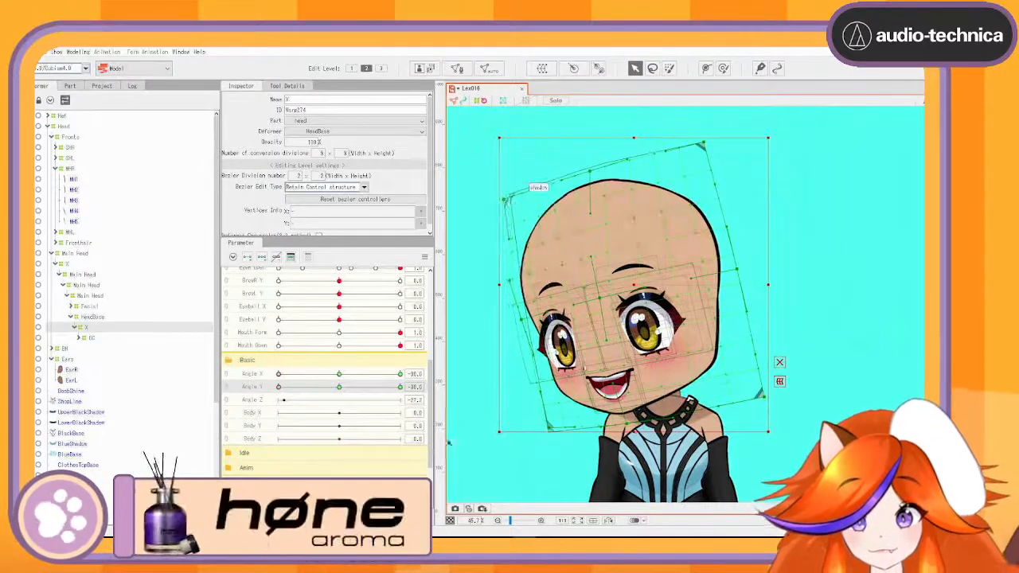
drag(279, 387, 255, 422)
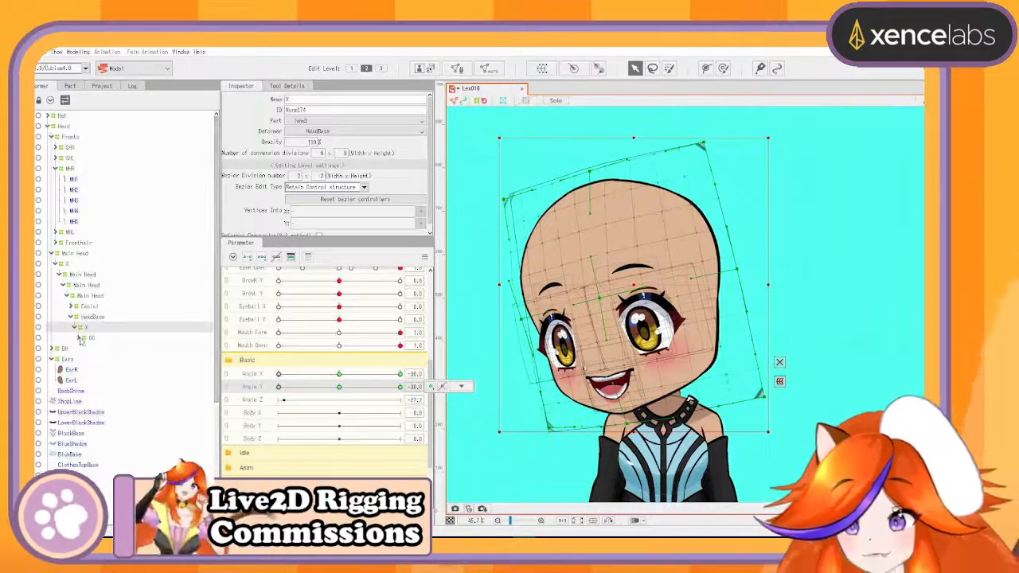
Step: Move the X warp deformer out of HeadBase to the root level of the deformer hierarchy
mouse_move(80, 341)
mouse_down()
mouse_move(77, 317)
mouse_move(81, 330)
mouse_up()
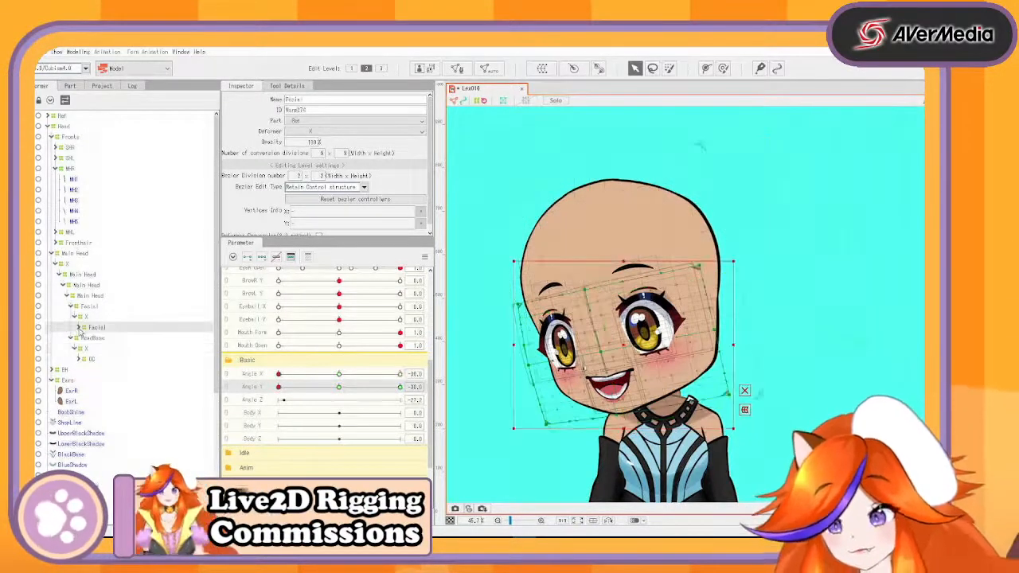
click(83, 359)
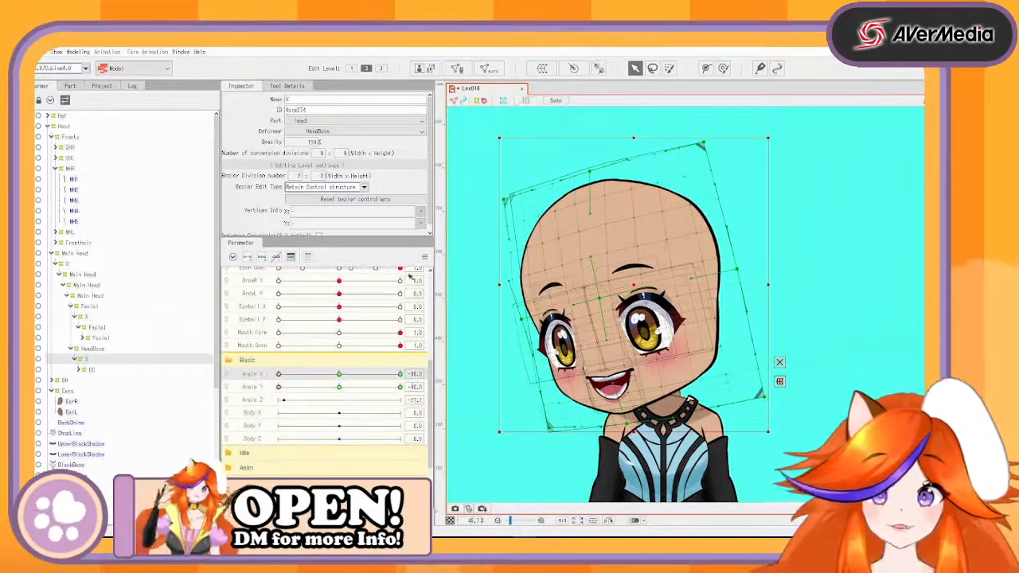
drag(89, 359, 83, 415)
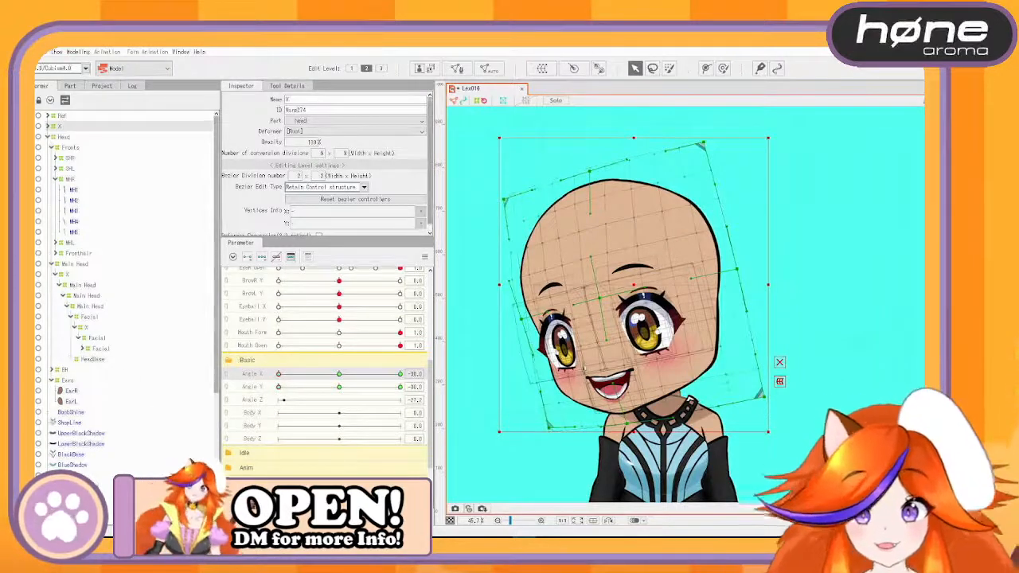
Step: Reflect the X warp deformer's Angle X -30 shape horizontally onto Angle X 30 at Angle Y -30
right_click(434, 243)
click(494, 325)
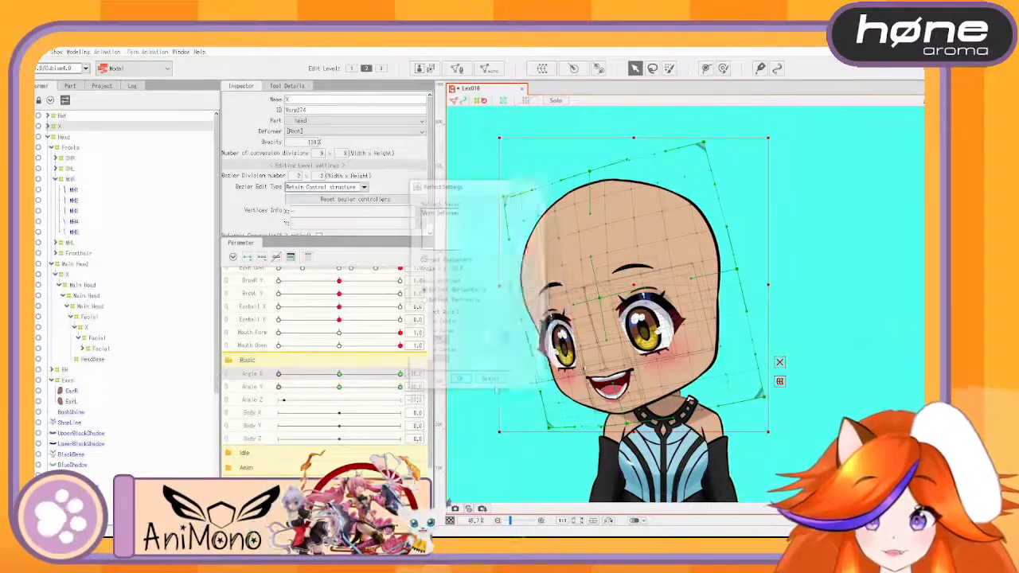
click(460, 380)
click(325, 374)
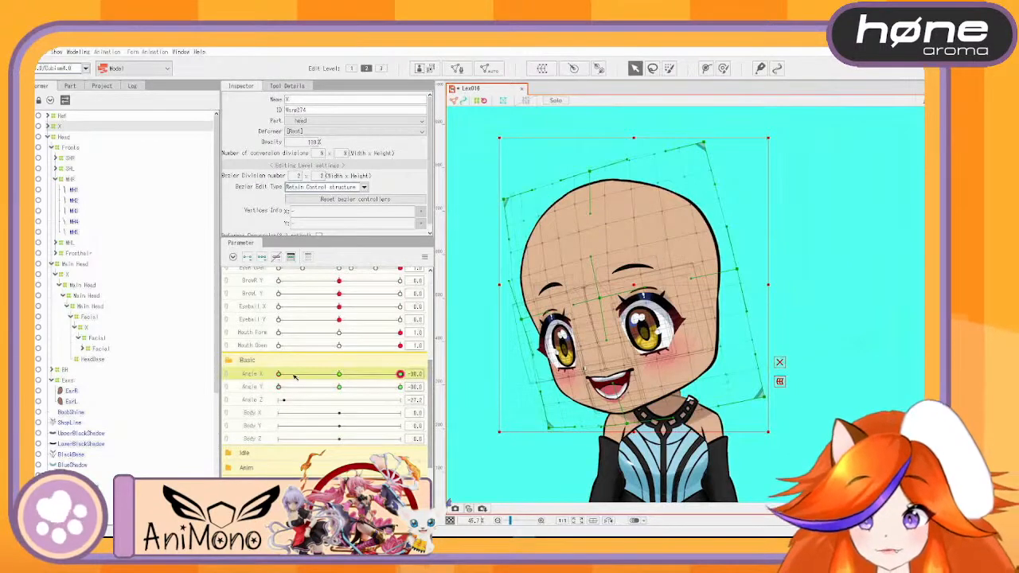
Step: Set Angle Y to 30 with Angle X at -30 and reflect the X warp deformer's shape onto Angle X 30
drag(292, 391, 313, 387)
drag(315, 387, 430, 387)
drag(316, 374, 239, 387)
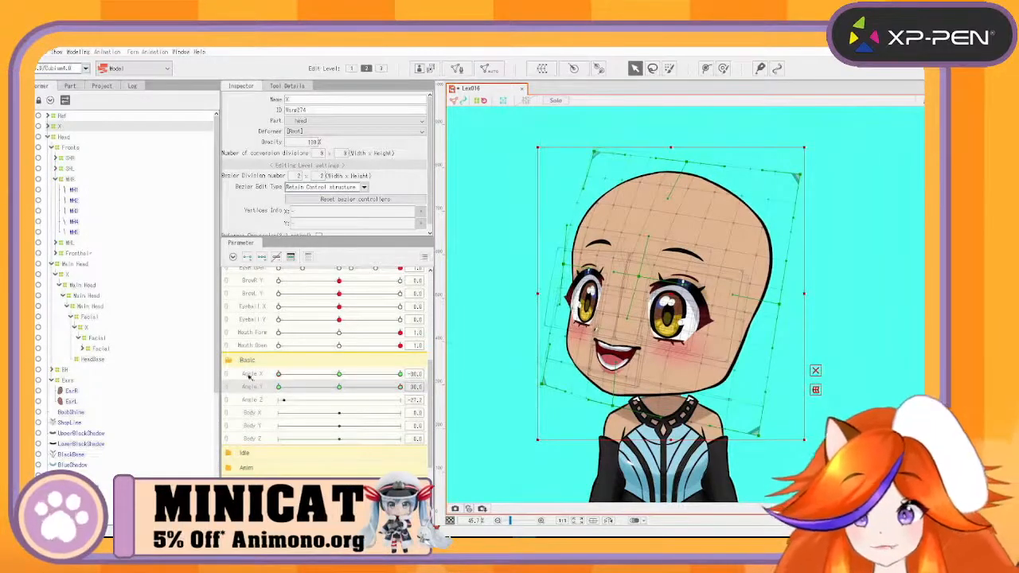
click(253, 373)
click(425, 258)
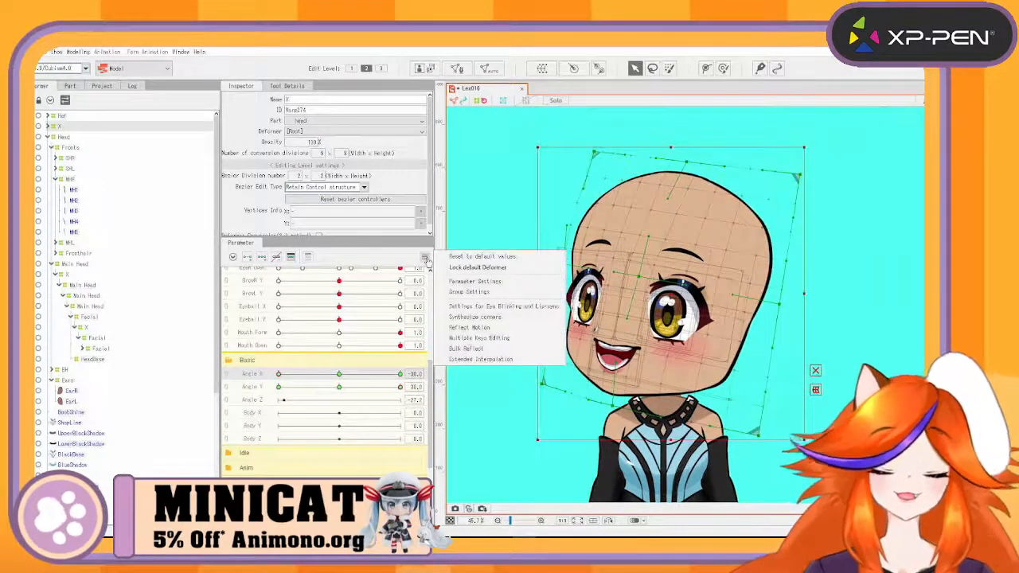
click(503, 330)
click(459, 381)
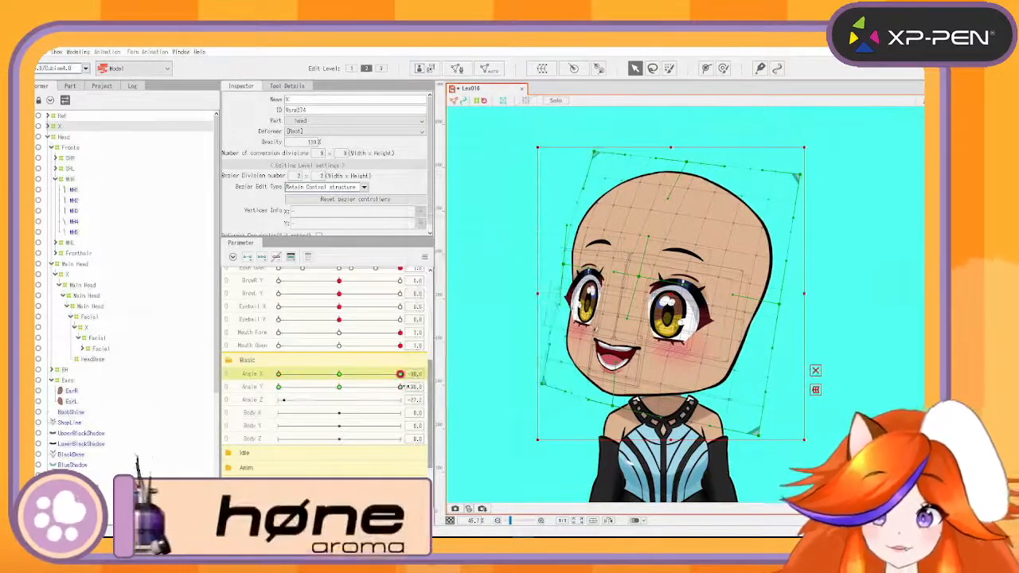
Step: Set Angle X and Angle Y to -30 and put the X warp deformer back under HeadBase
drag(400, 374, 247, 428)
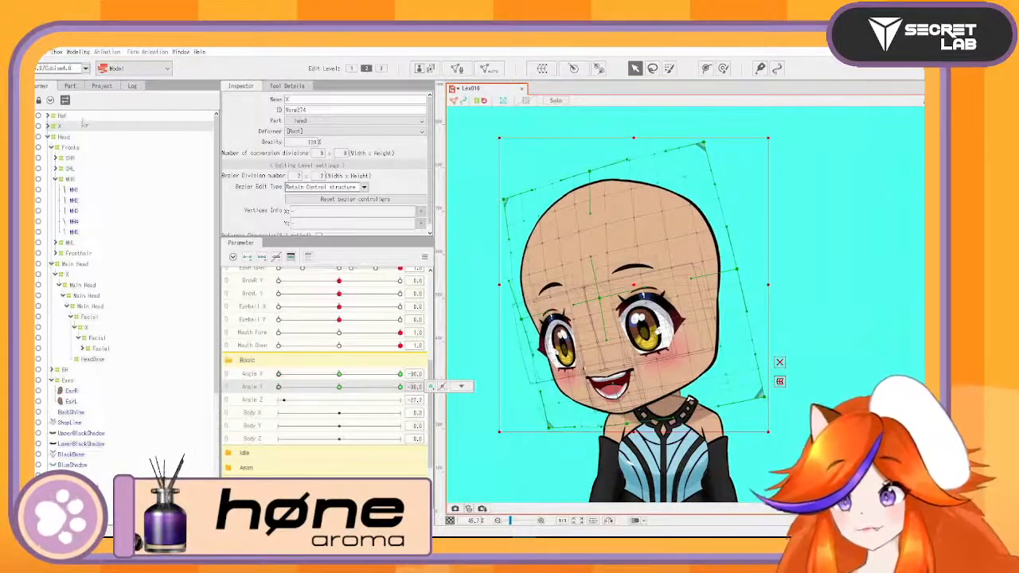
drag(56, 128, 90, 364)
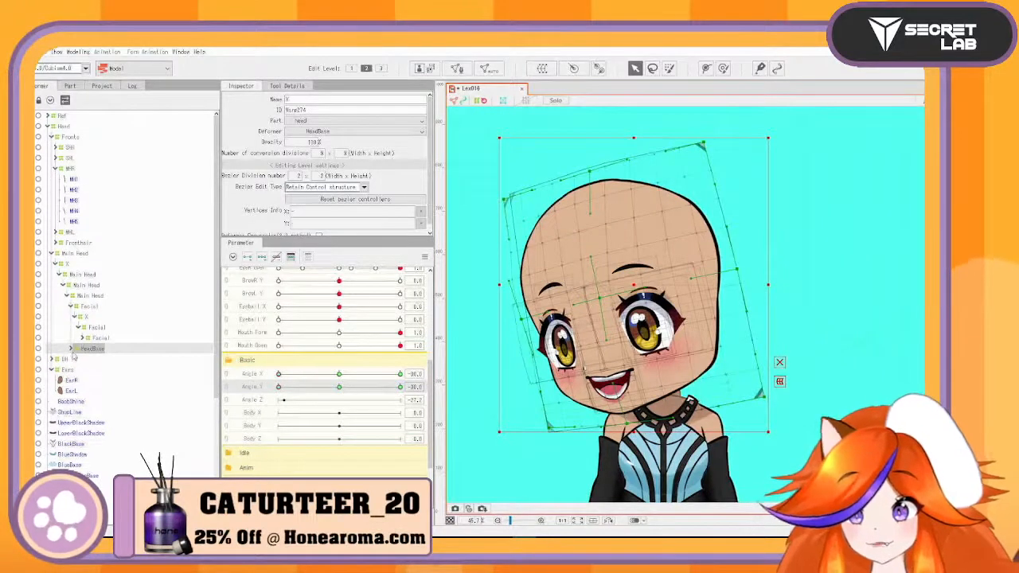
Step: Expand the Facial deformer hierarchy to examine the nested warps of the Eyes, Blush, Mouth and Nose
click(93, 329)
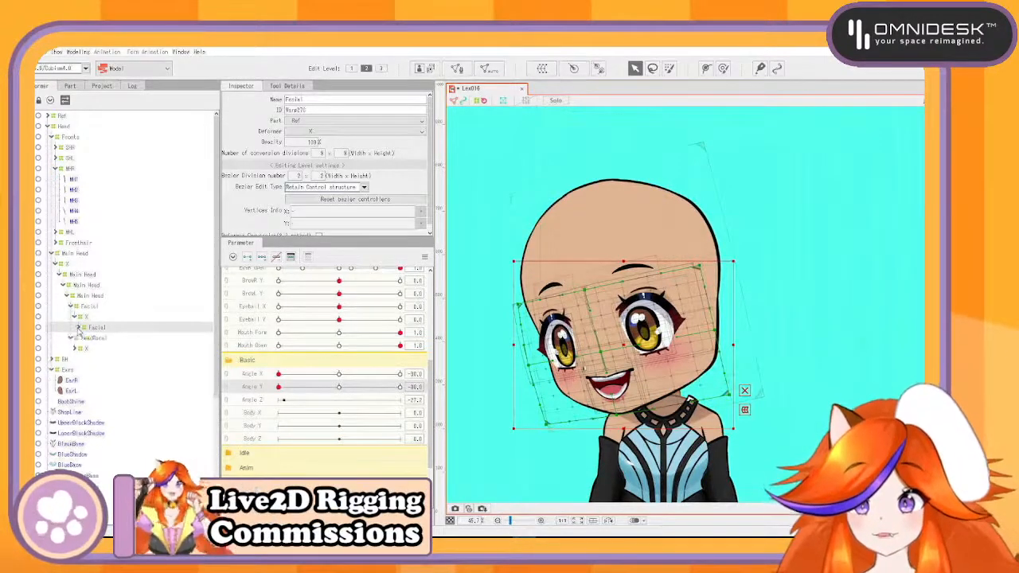
click(88, 339)
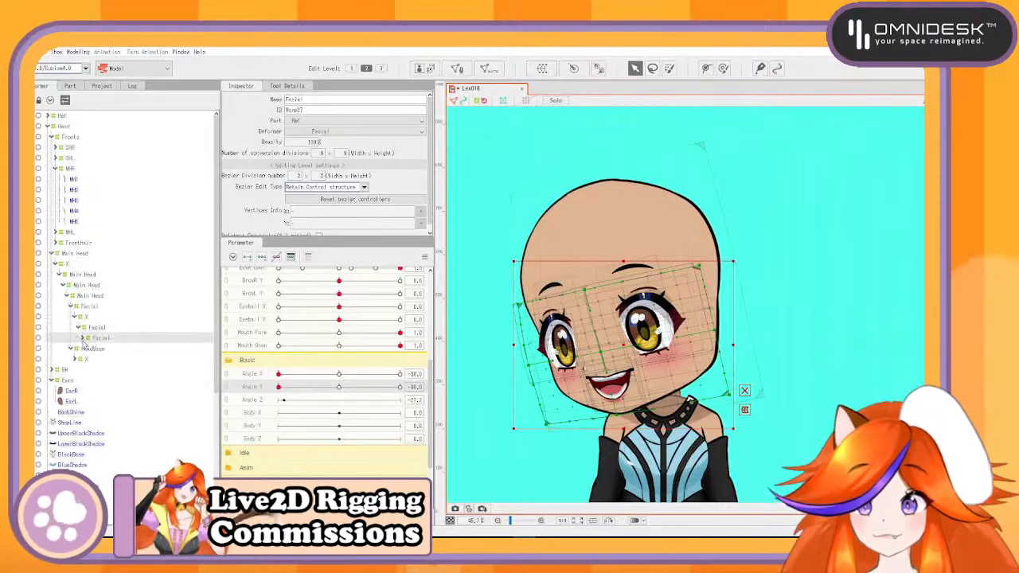
click(82, 338)
click(103, 350)
click(86, 349)
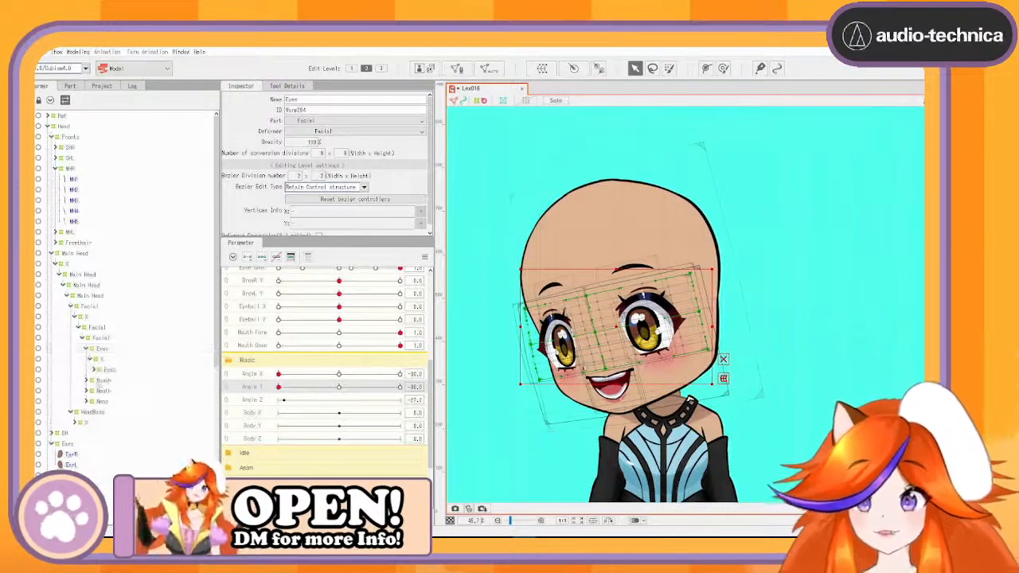
click(88, 380)
click(92, 391)
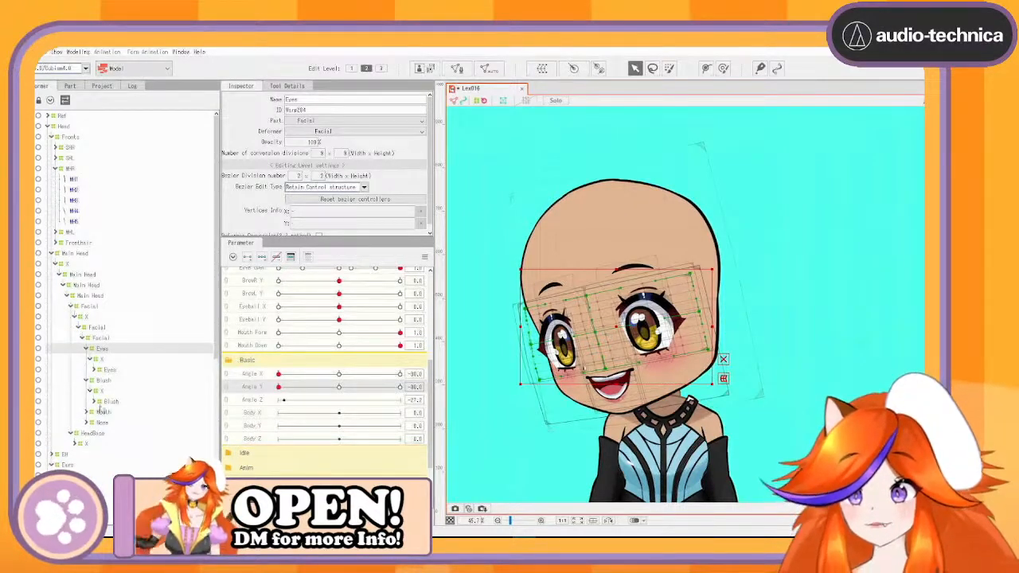
click(109, 402)
click(87, 413)
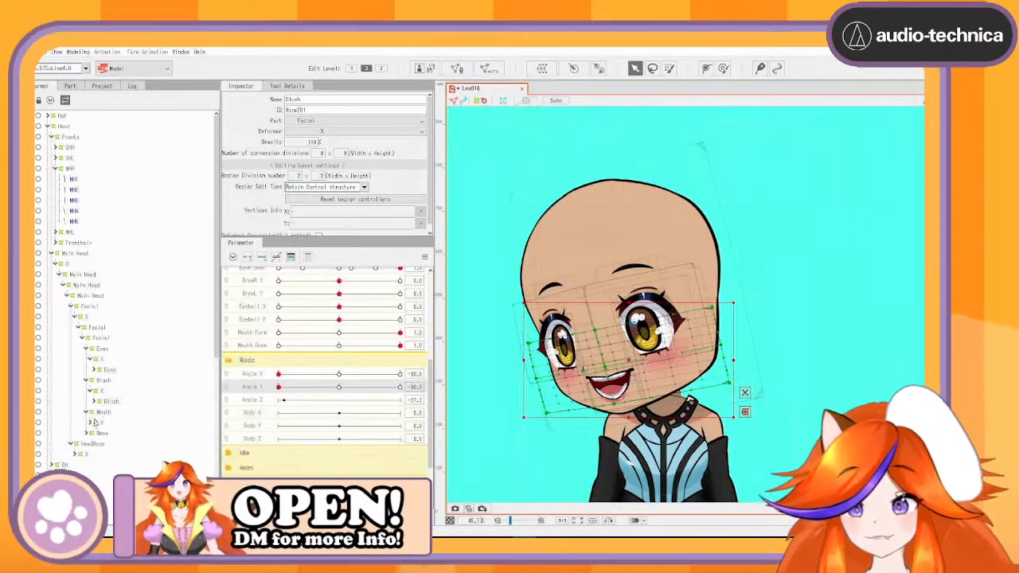
click(94, 423)
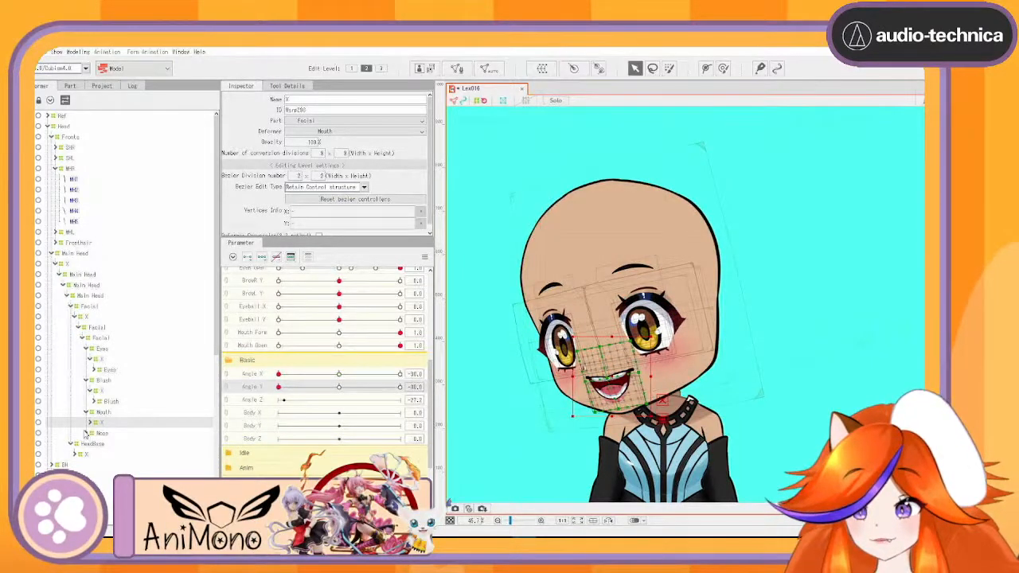
click(86, 434)
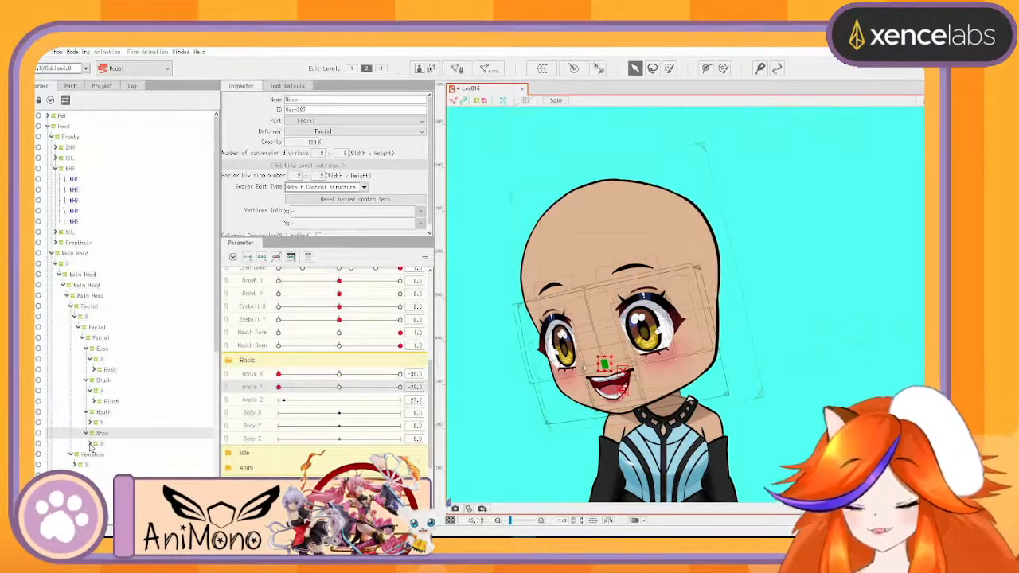
click(102, 454)
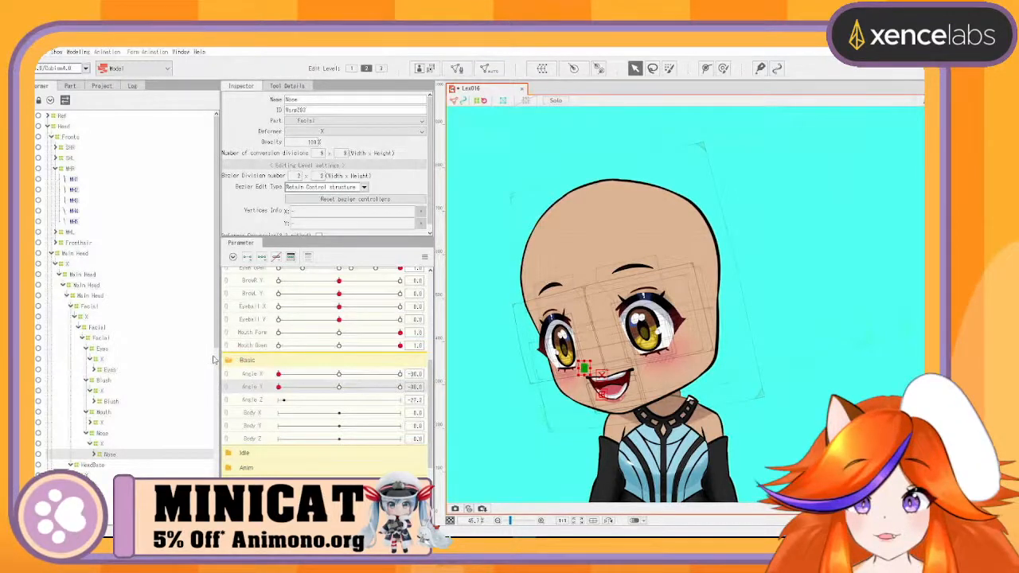
Step: Select the X warp deformer under Nose and lower it slightly at Angle X 0 and Angle Y -30
click(339, 374)
click(339, 387)
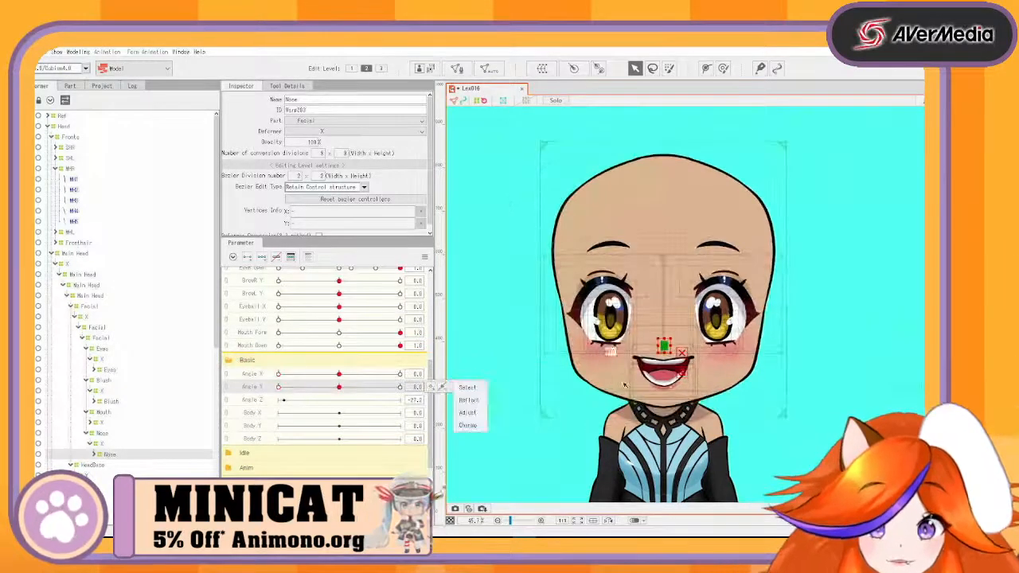
scroll(624, 385, up, 3)
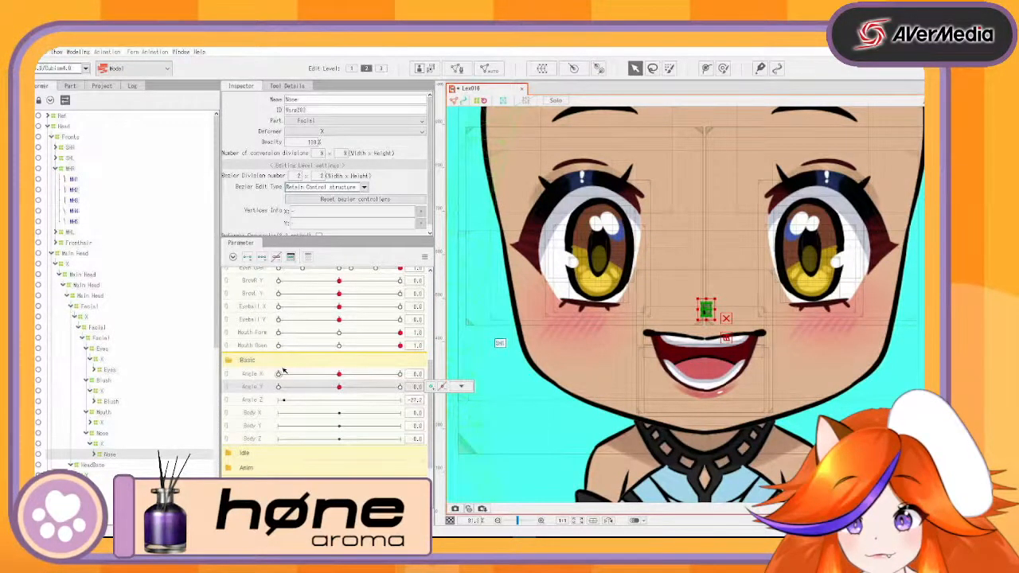
drag(340, 374, 251, 385)
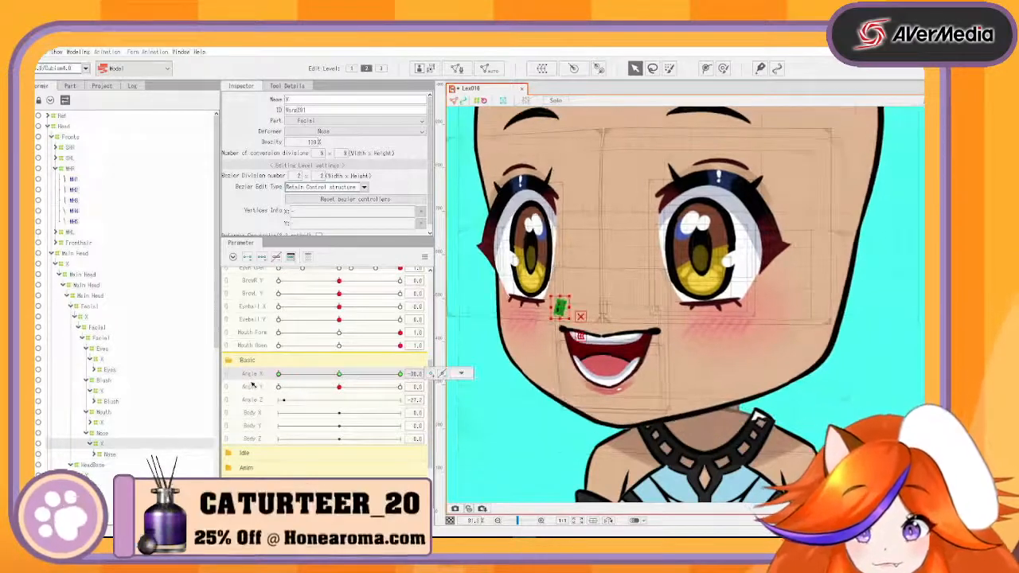
click(340, 374)
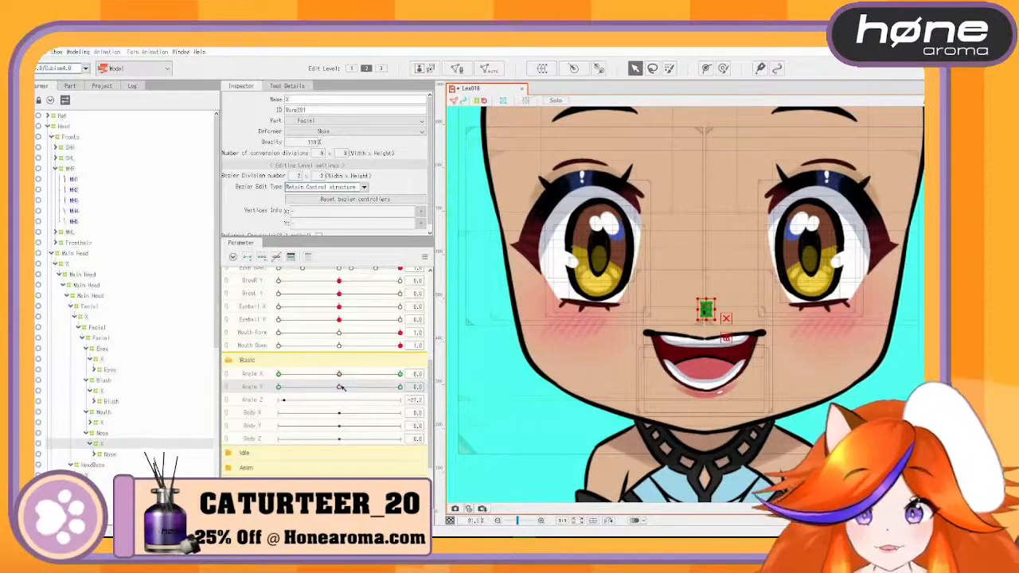
drag(341, 387, 251, 419)
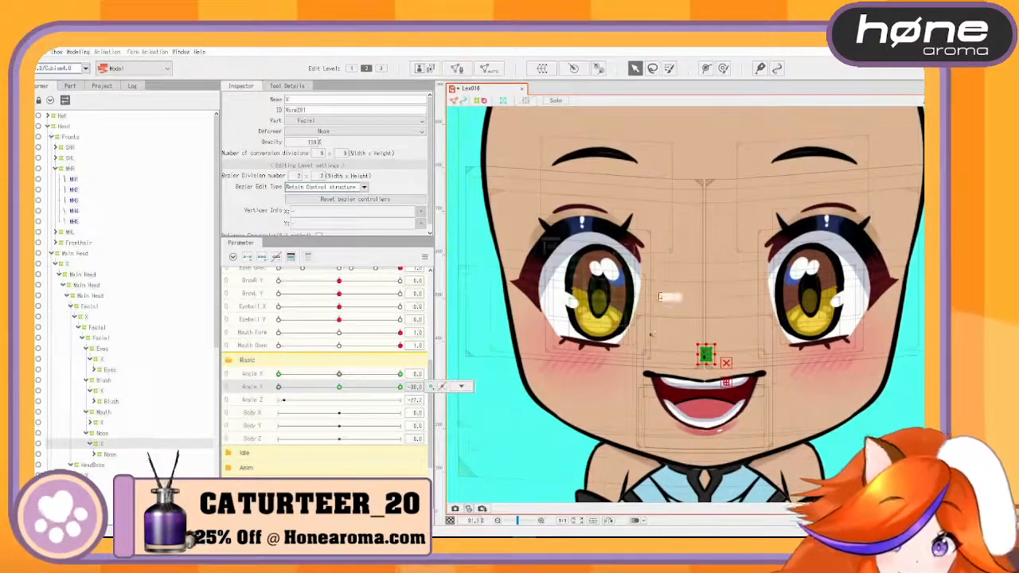
drag(706, 355, 706, 367)
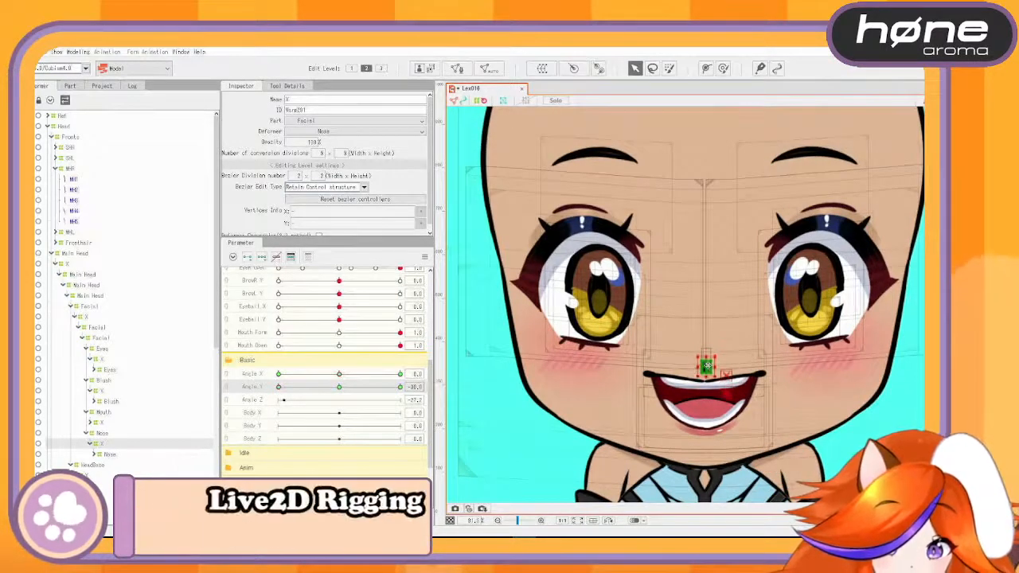
Step: With Angle X at 0, raise the Nose X warp deformer slightly at Angle Y 30 and fine-tune its height at Angle Y -30
drag(280, 387, 437, 387)
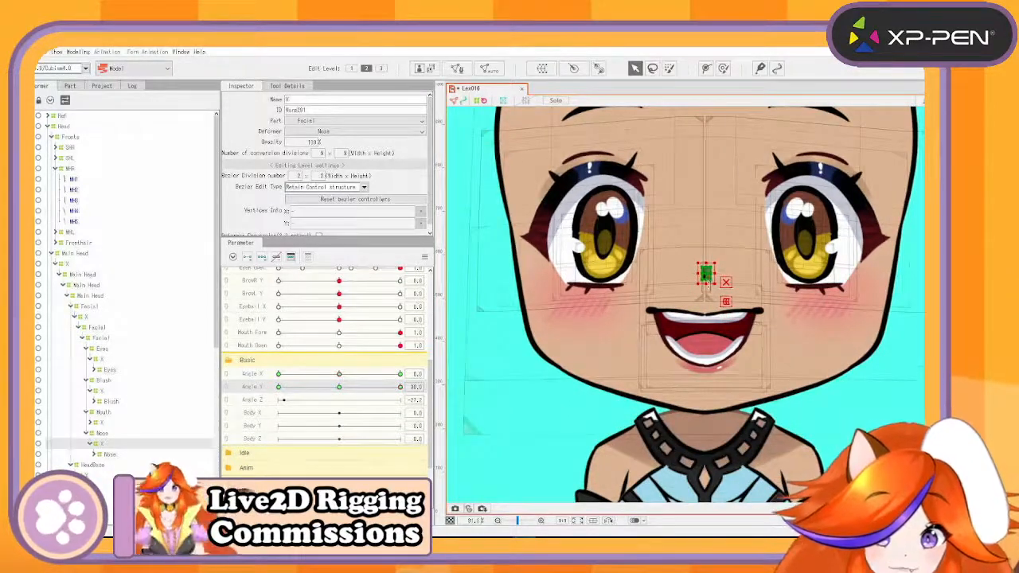
drag(706, 275, 707, 273)
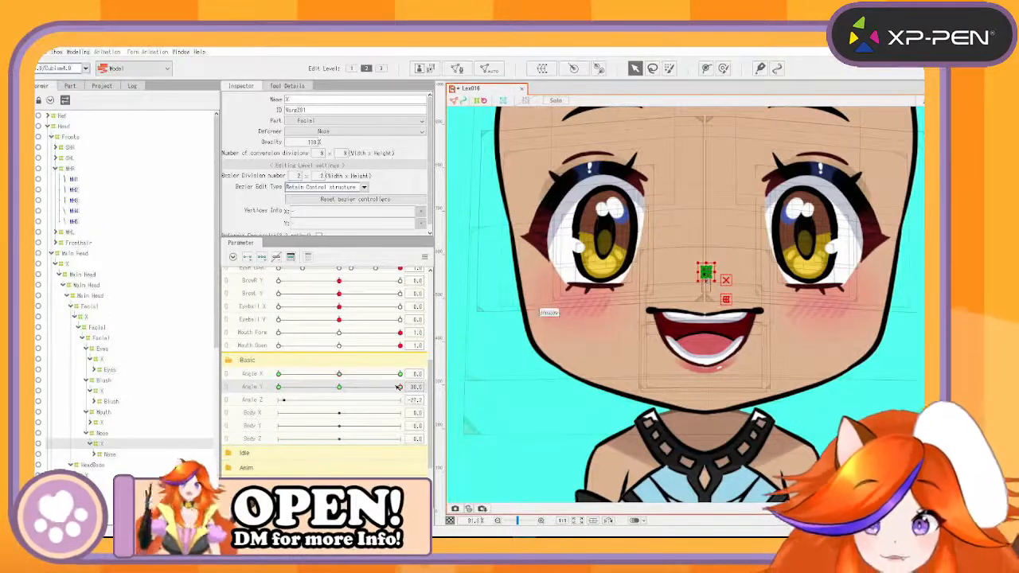
drag(398, 387, 324, 387)
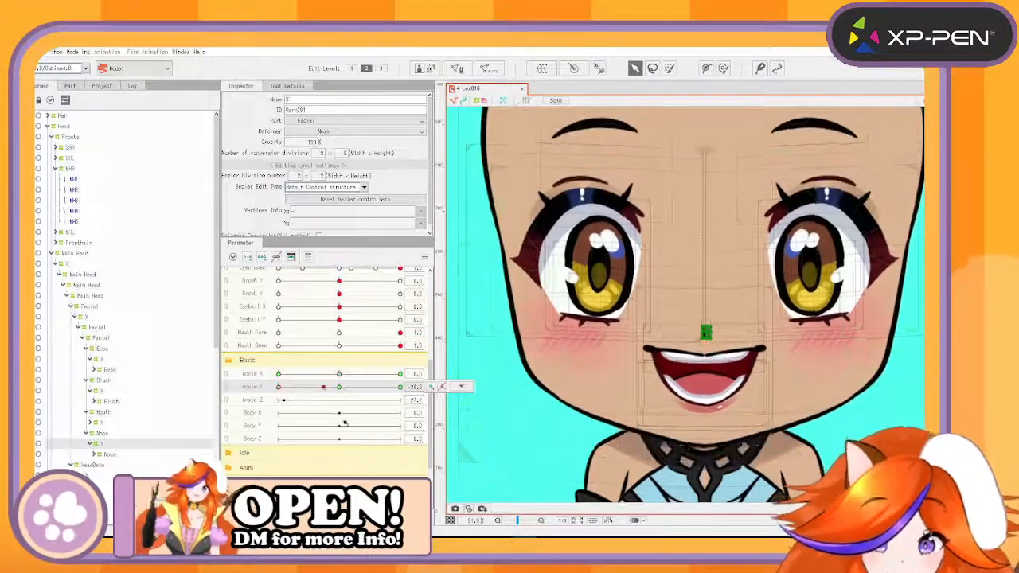
drag(344, 423, 275, 438)
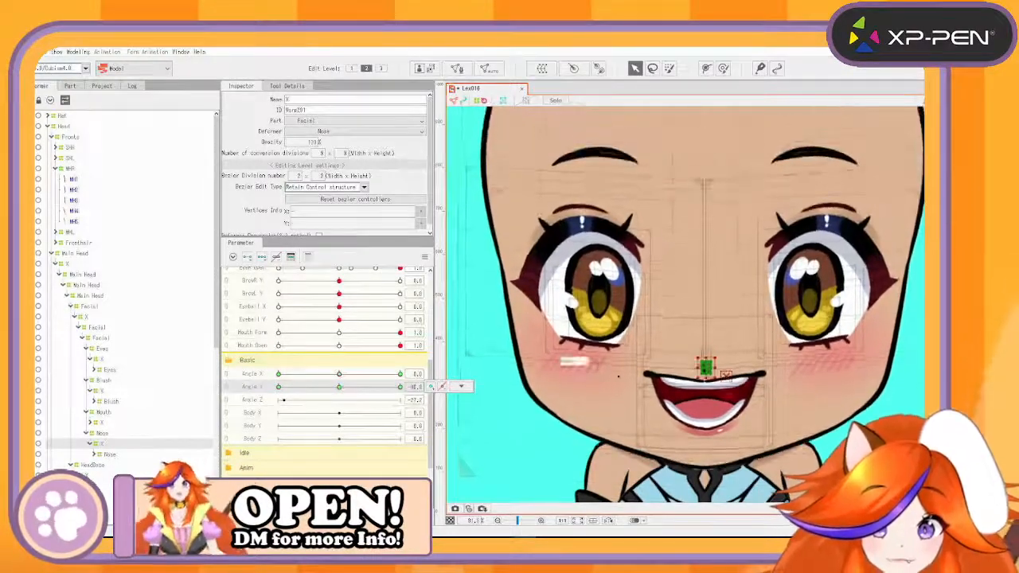
click(704, 364)
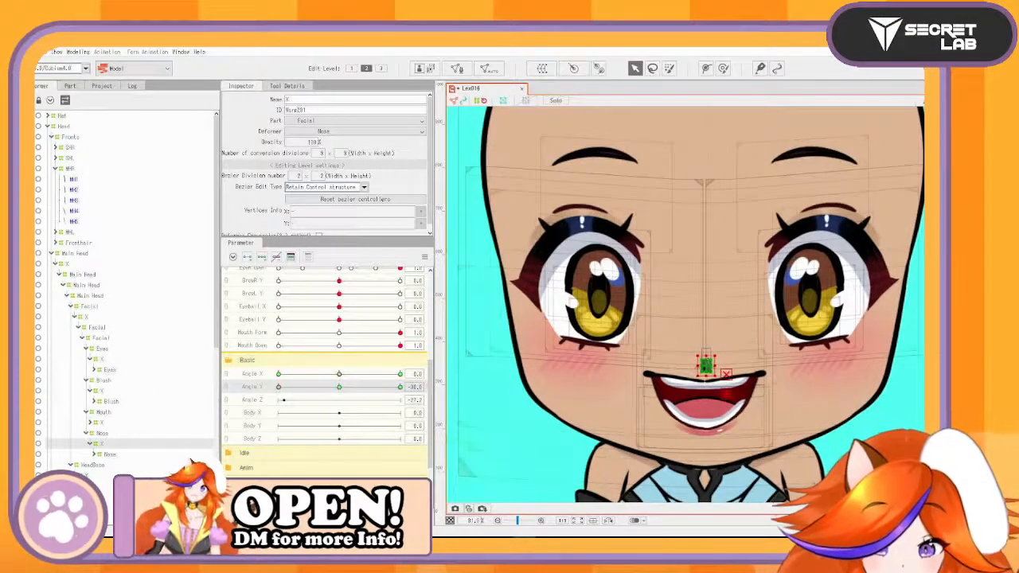
Step: Check the Nose X warp deformer at Angle X -30 and Angle Y -30, and nudge it up and outward at Angle Y 30
drag(278, 387, 248, 387)
drag(340, 388, 255, 388)
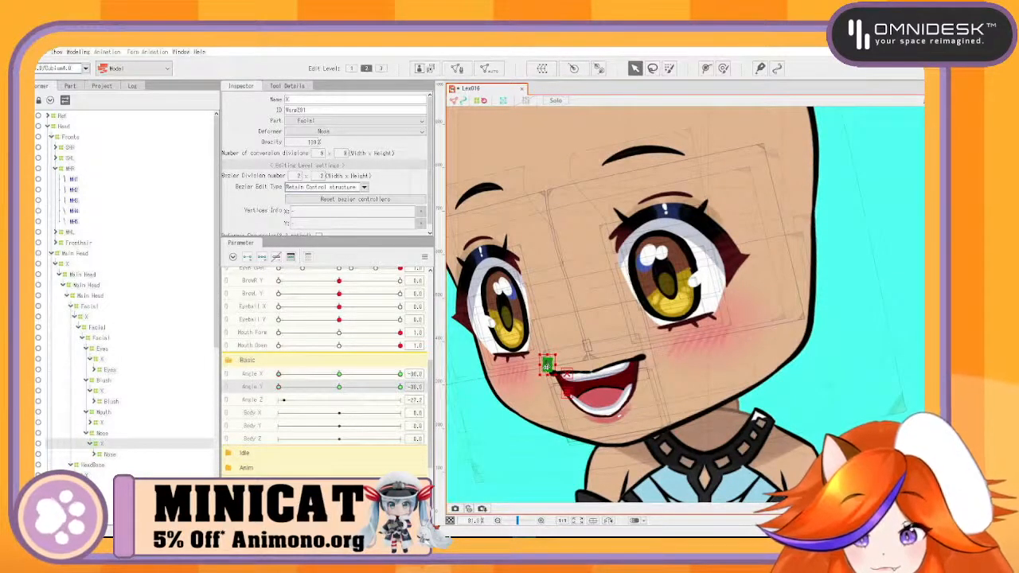
drag(279, 387, 401, 386)
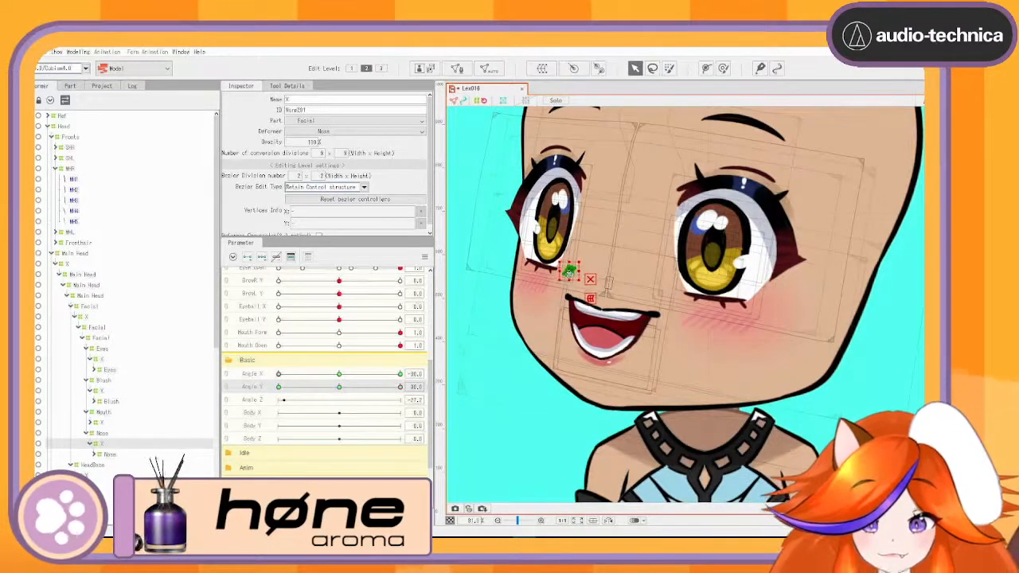
drag(400, 387, 410, 422)
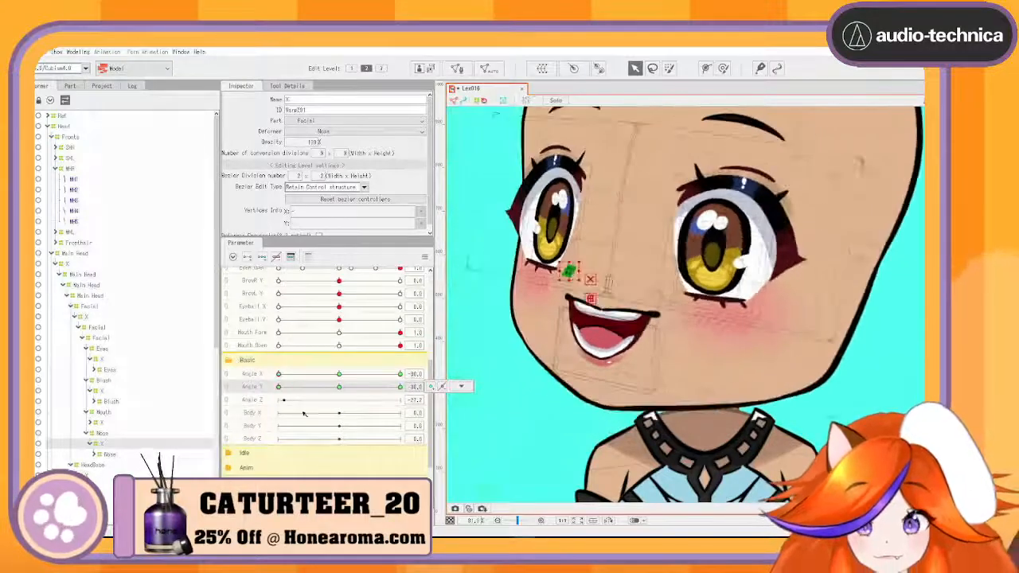
mouse_move(279, 374)
mouse_down()
mouse_move(341, 382)
mouse_move(268, 378)
mouse_up()
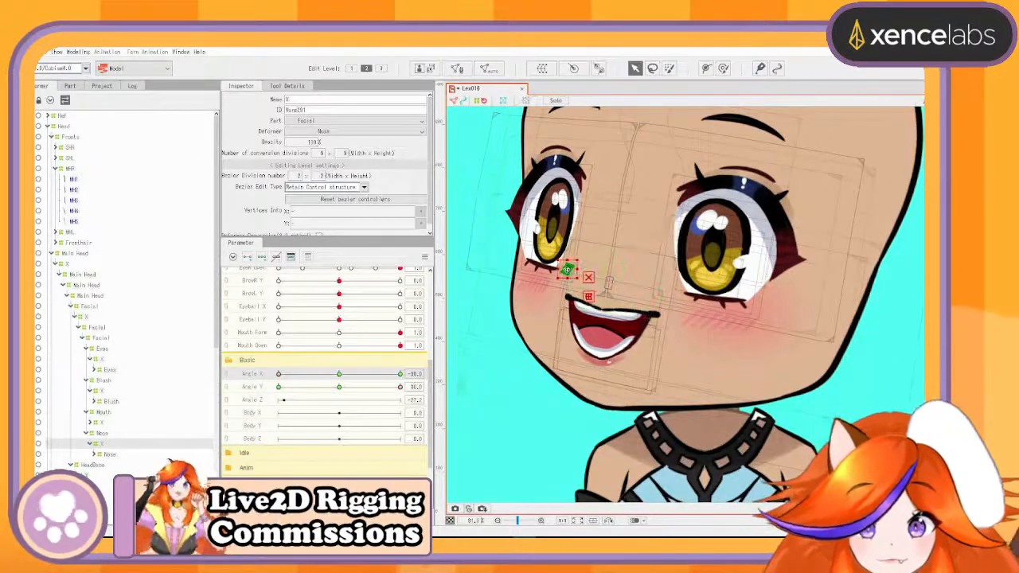
Step: Return Angle X to 0 with Angle Y at 30 and lower the Nose X warp deformer slightly
drag(280, 374, 337, 371)
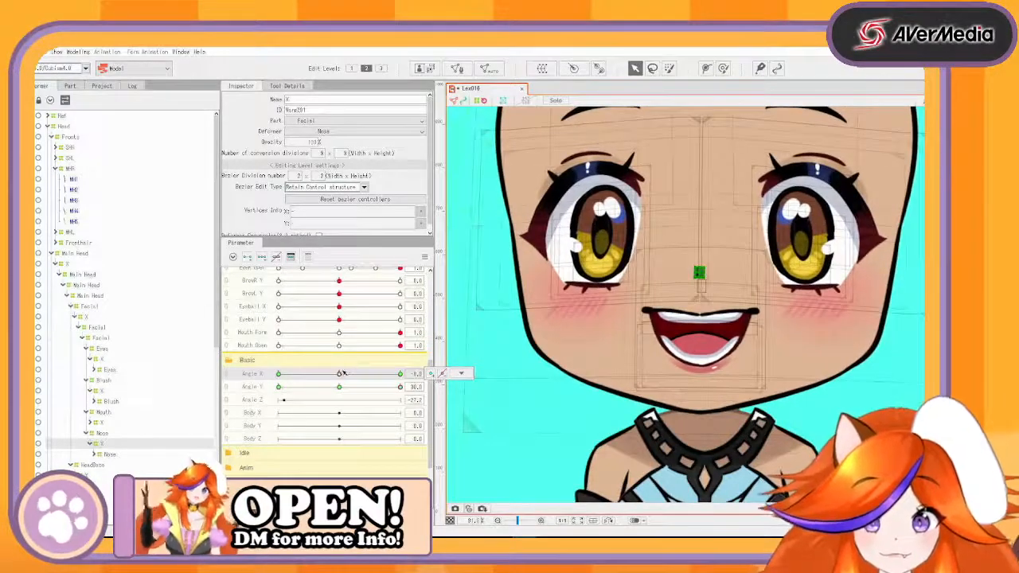
click(340, 373)
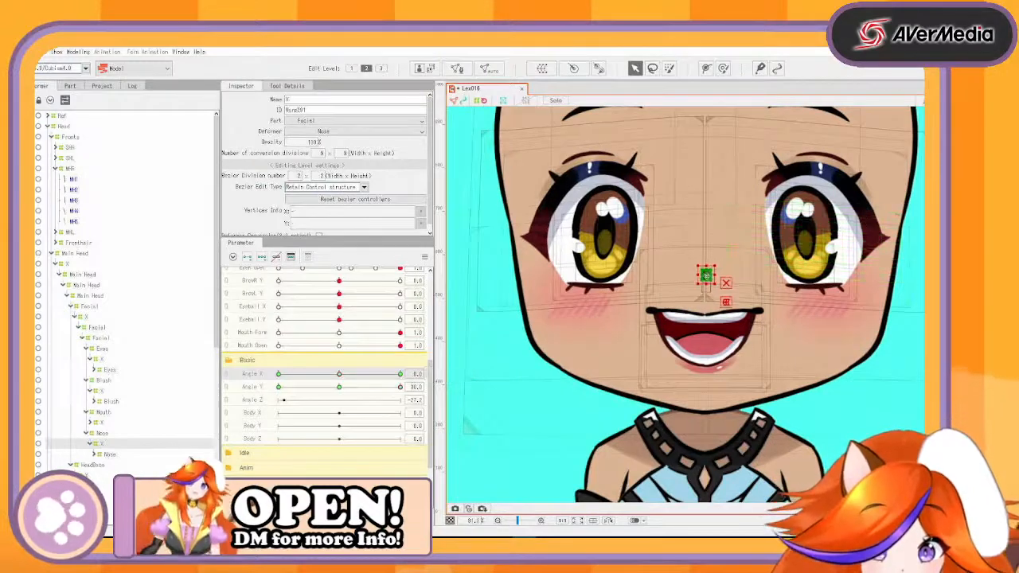
Step: At Angle X 0 and Angle Y -30, select the X warp deformer under Mouth and add three keyforms for Angle Y
mouse_move(339, 374)
mouse_down()
mouse_move(278, 374)
mouse_move(317, 433)
mouse_move(276, 402)
mouse_move(315, 388)
mouse_move(272, 401)
mouse_move(315, 376)
mouse_move(344, 385)
mouse_up()
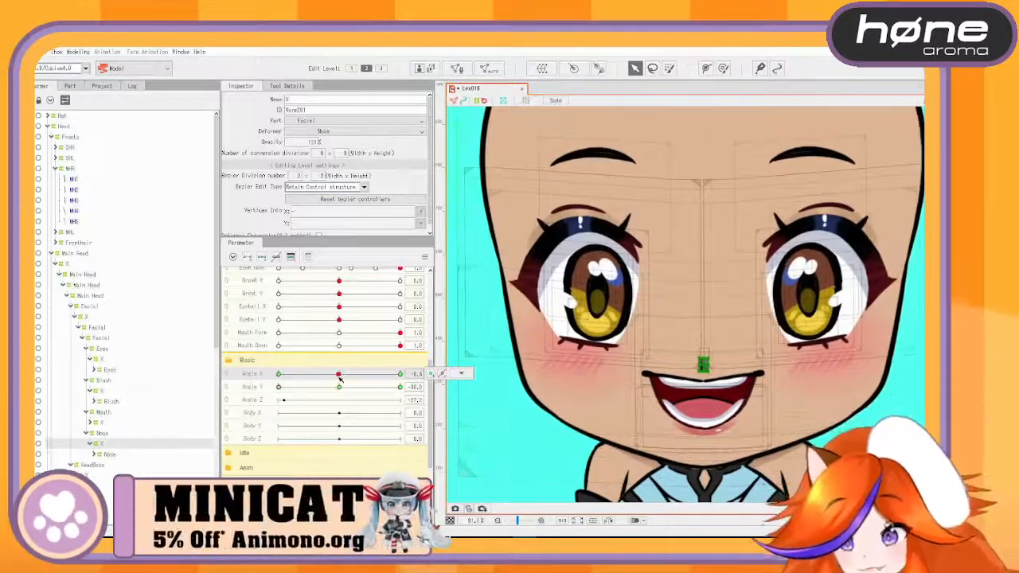
click(339, 376)
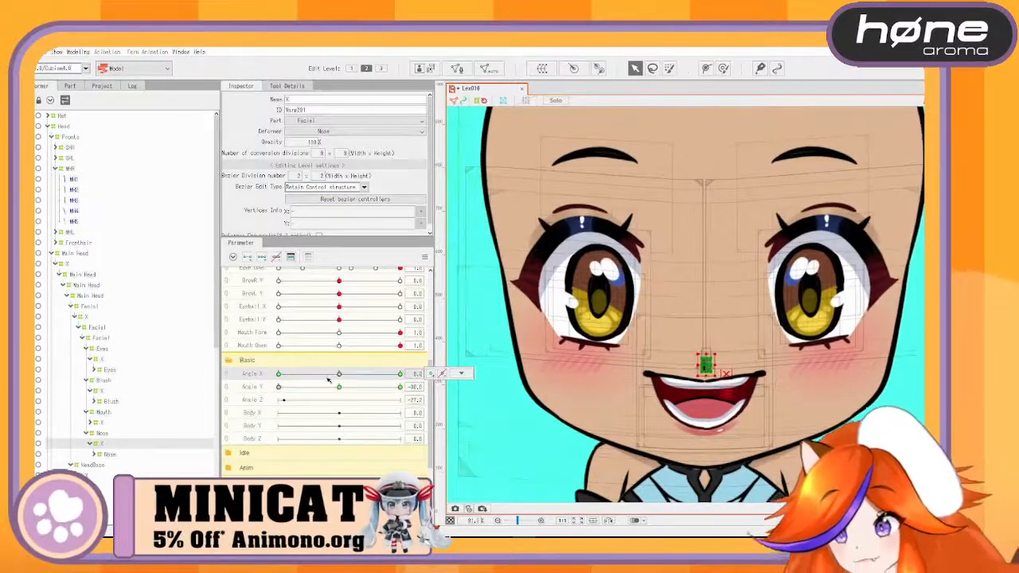
click(101, 422)
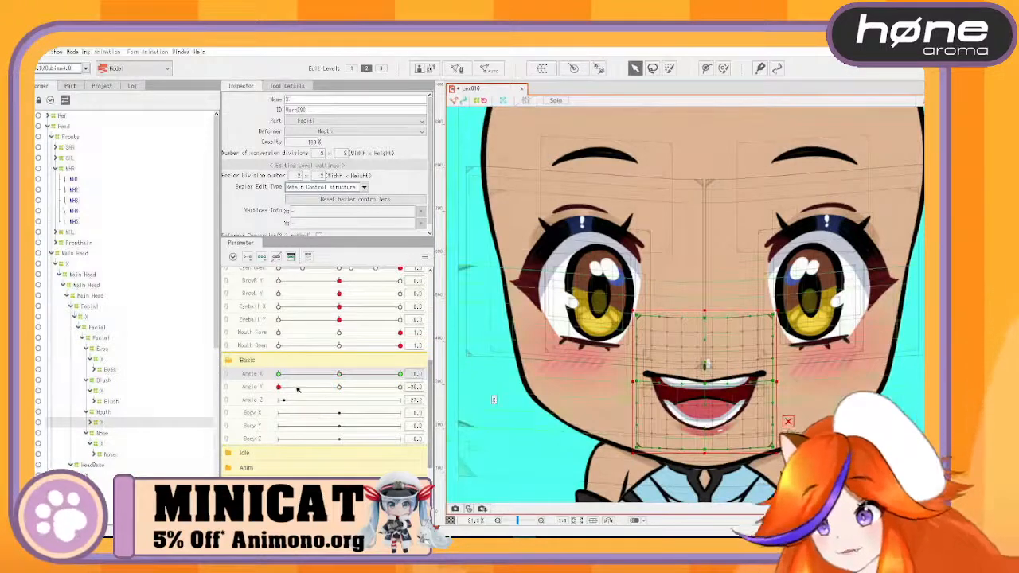
click(252, 390)
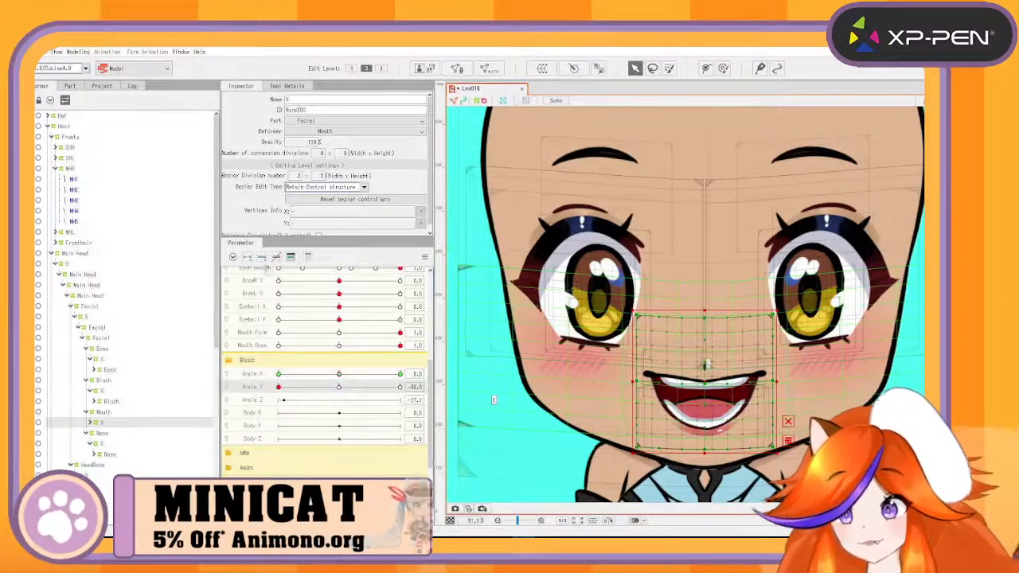
click(262, 258)
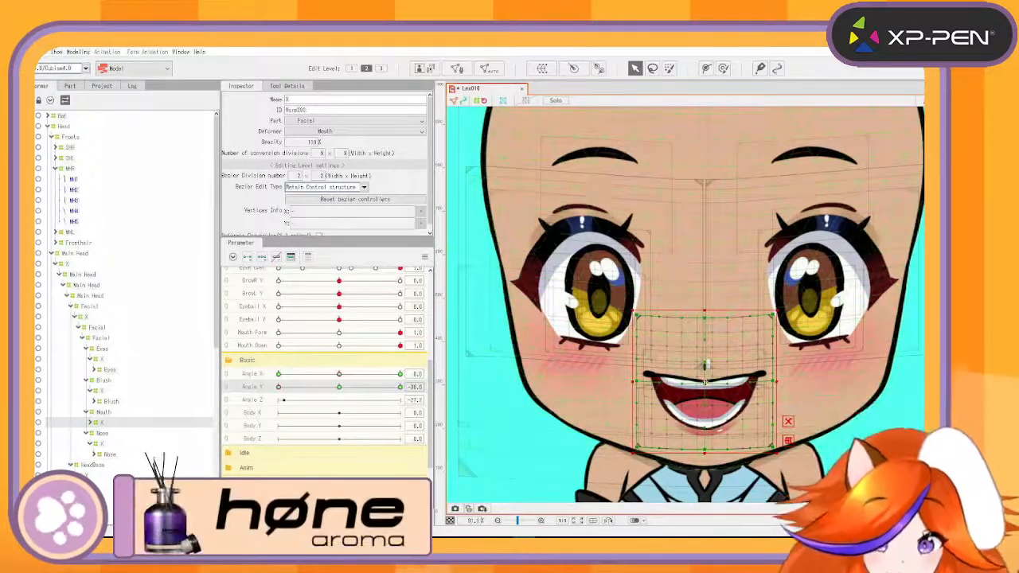
Step: With Angle X at 0, lower the Mouth X warp deformer slightly at Angle Y -30 and raise it slightly at Angle Y 30
drag(706, 382, 706, 389)
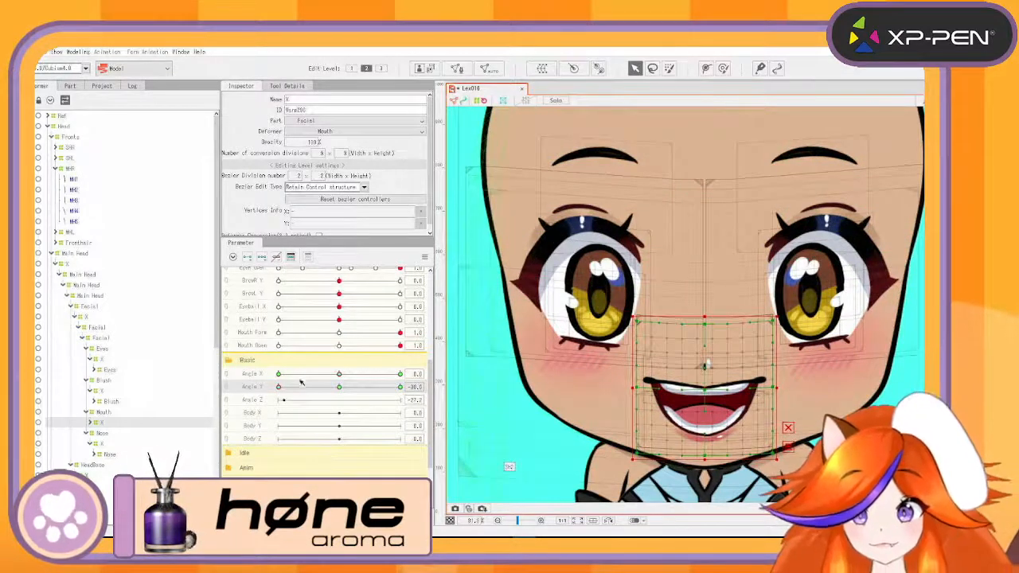
drag(279, 387, 399, 387)
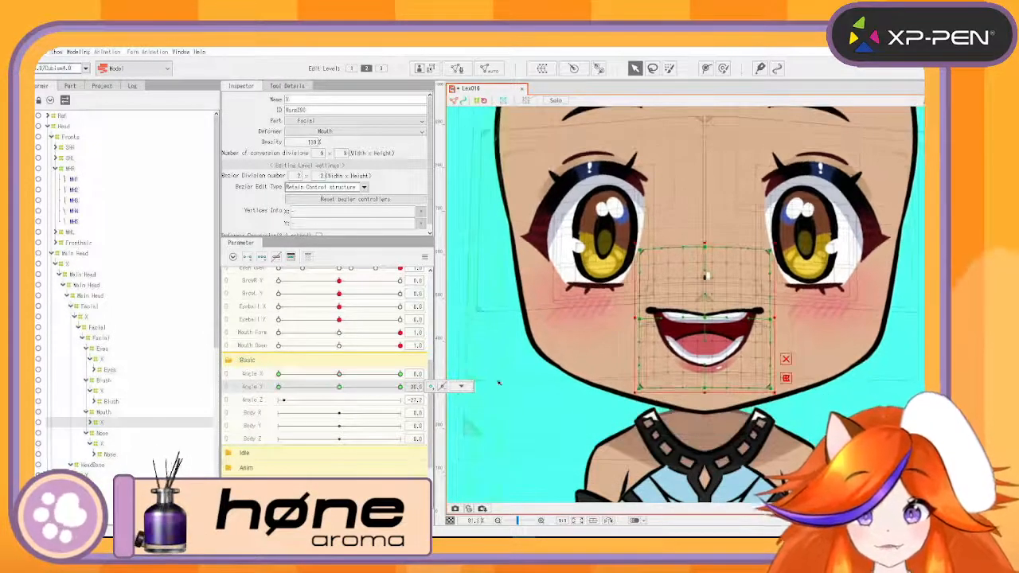
drag(708, 322, 708, 321)
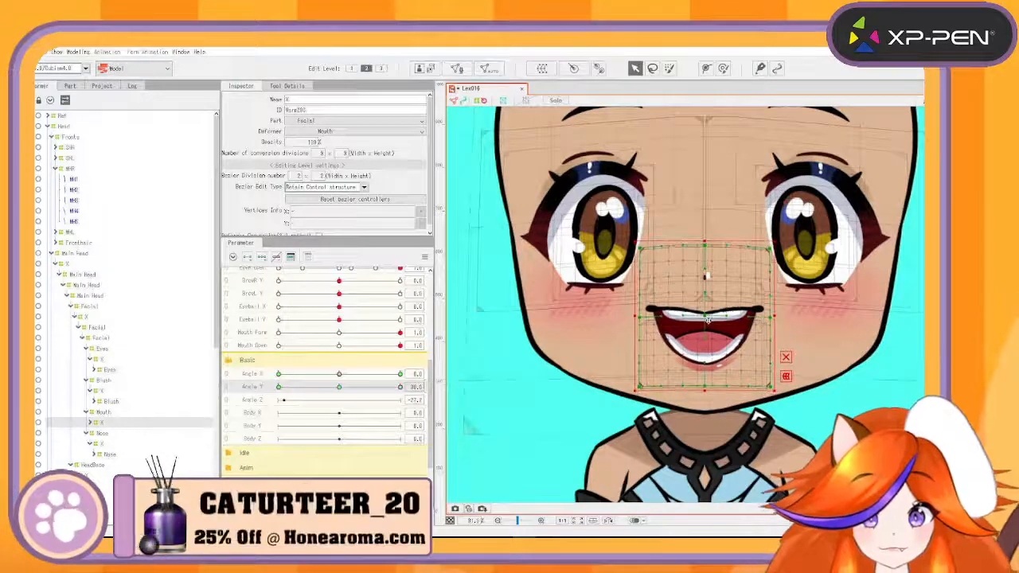
drag(400, 388, 278, 388)
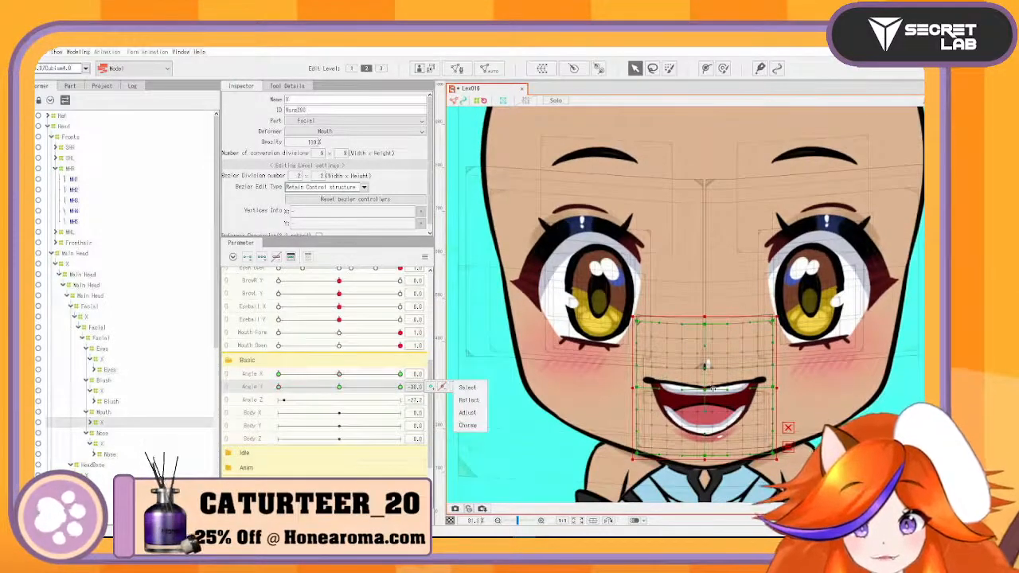
drag(705, 388, 705, 392)
Step: With Angle X at -30, lower the Mouth X warp deformer slightly at Angle Y -30 and adjust its sideways position at Angle Y 30
drag(339, 374, 236, 418)
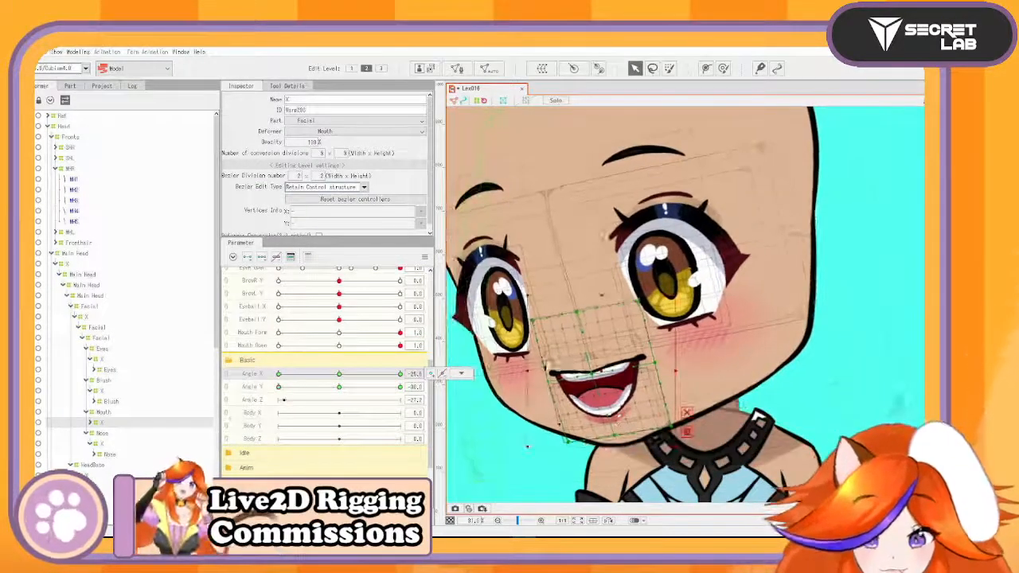
drag(587, 380, 594, 382)
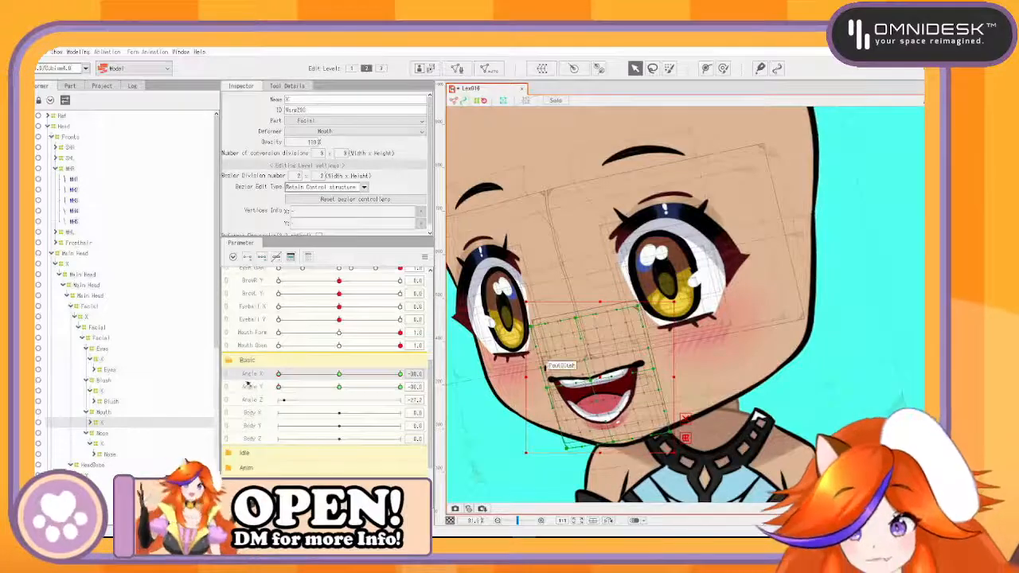
mouse_move(285, 376)
mouse_down()
mouse_move(328, 374)
mouse_move(293, 374)
mouse_move(275, 389)
mouse_move(298, 387)
mouse_up()
drag(611, 319, 601, 322)
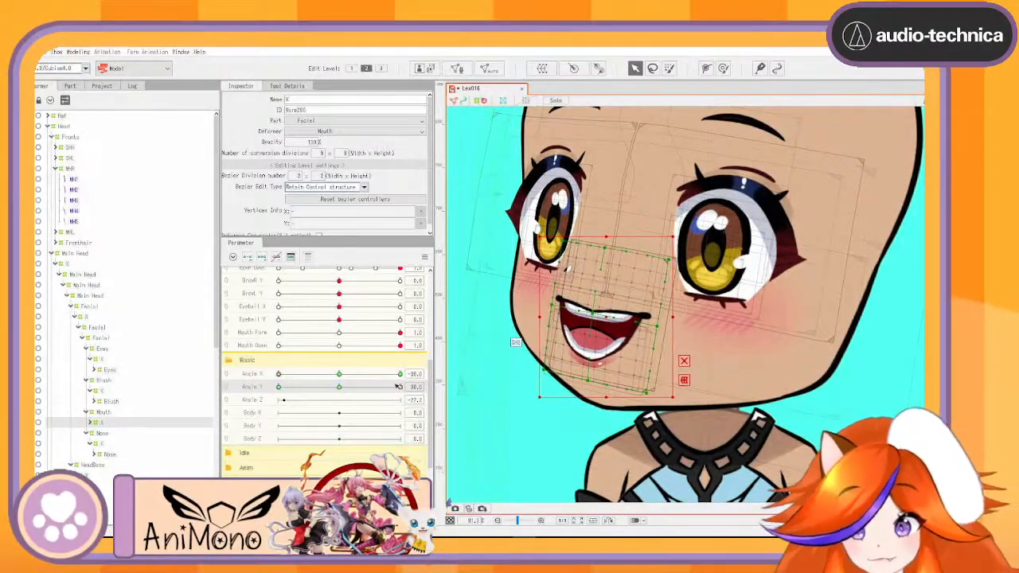
click(398, 387)
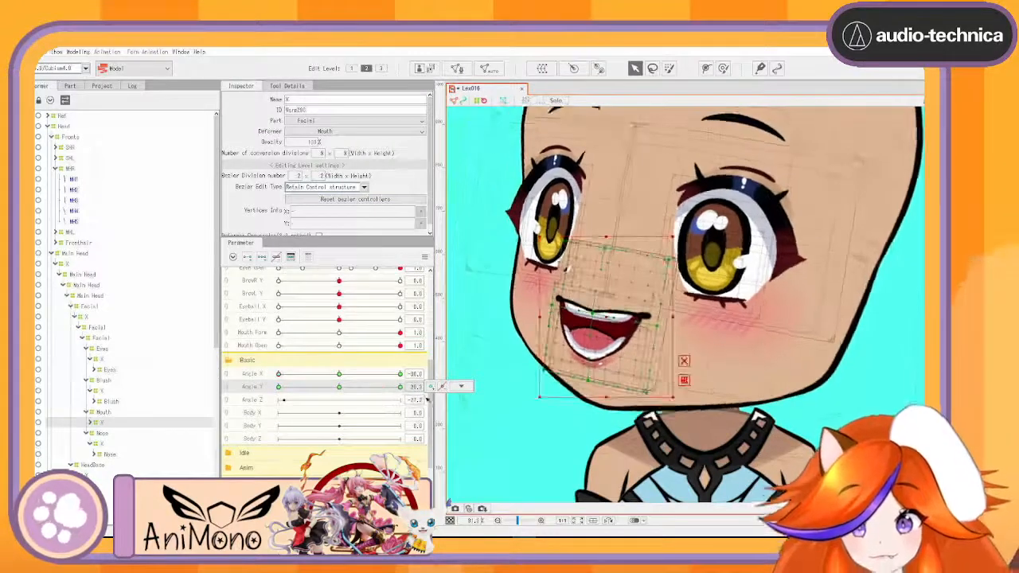
drag(607, 320, 613, 319)
drag(402, 388, 236, 470)
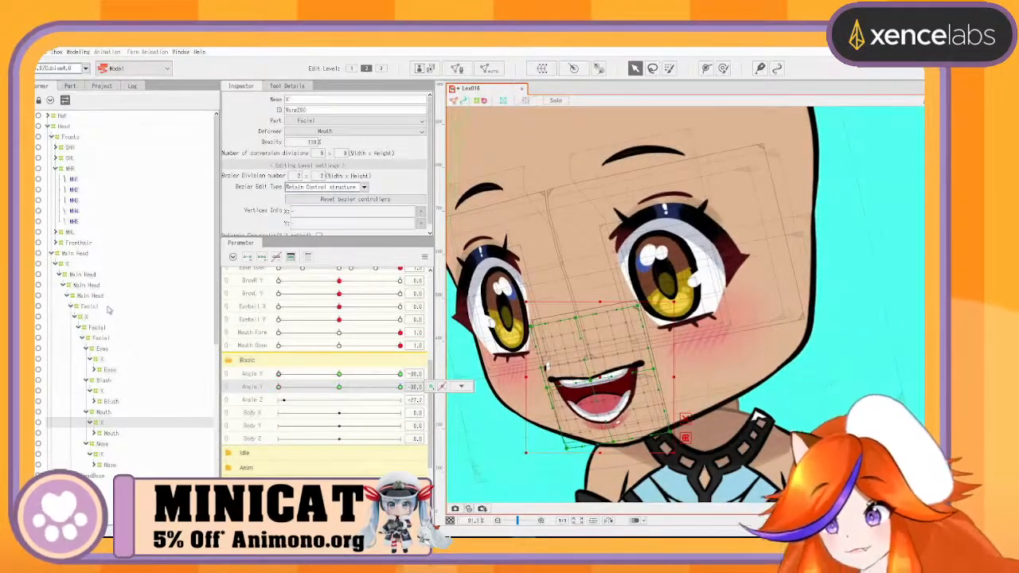
Step: Select the X warp deformer under HeadBase and raise its control point below the chin slightly at Angle X -30 and Angle Y 30
click(669, 462)
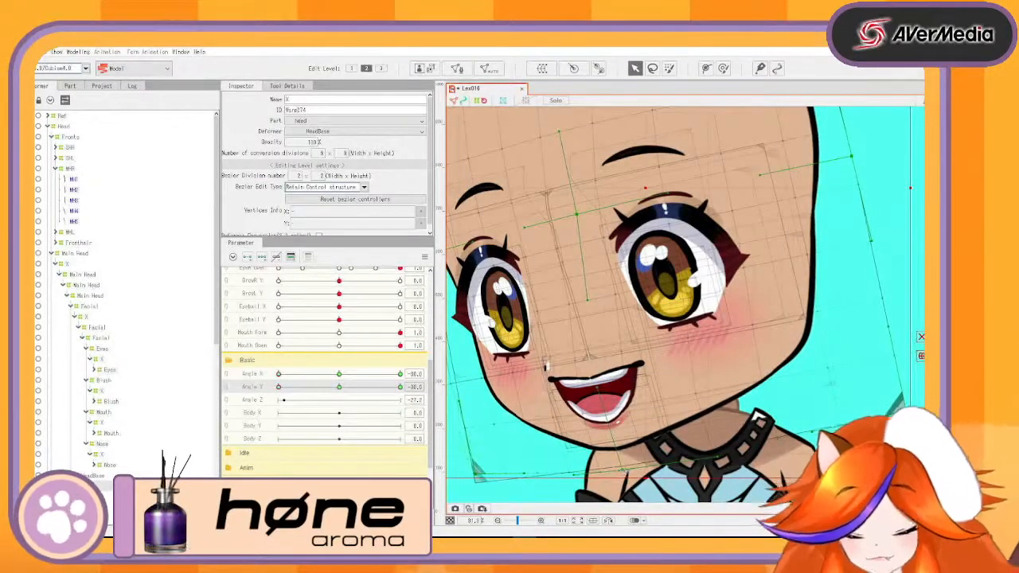
drag(278, 388, 442, 387)
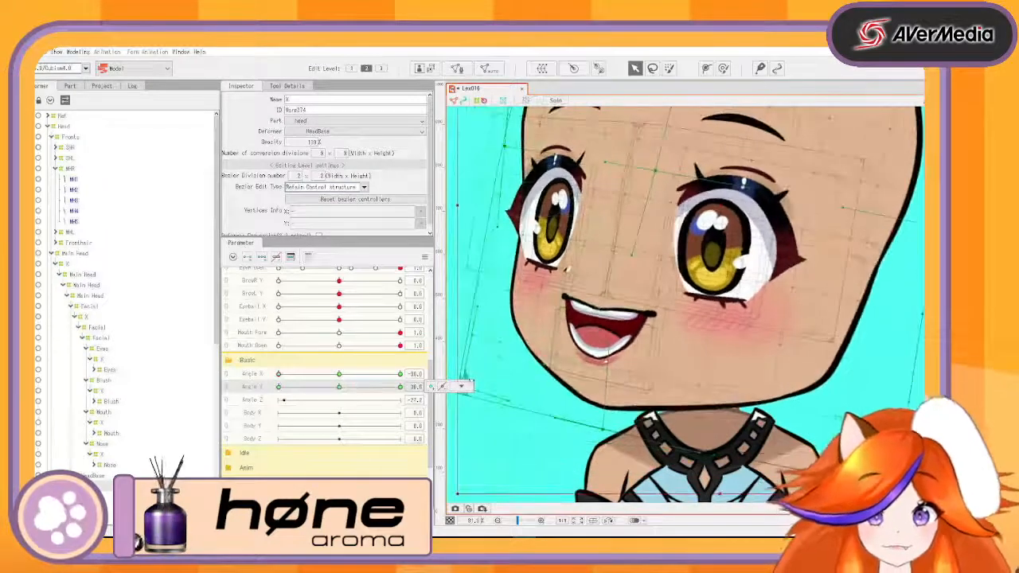
drag(603, 430, 599, 424)
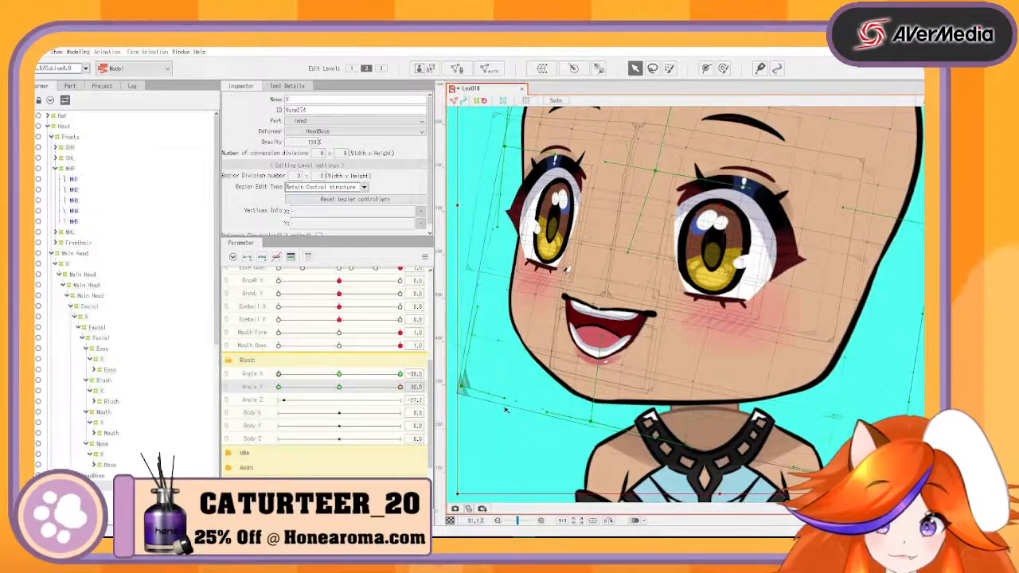
drag(400, 387, 430, 390)
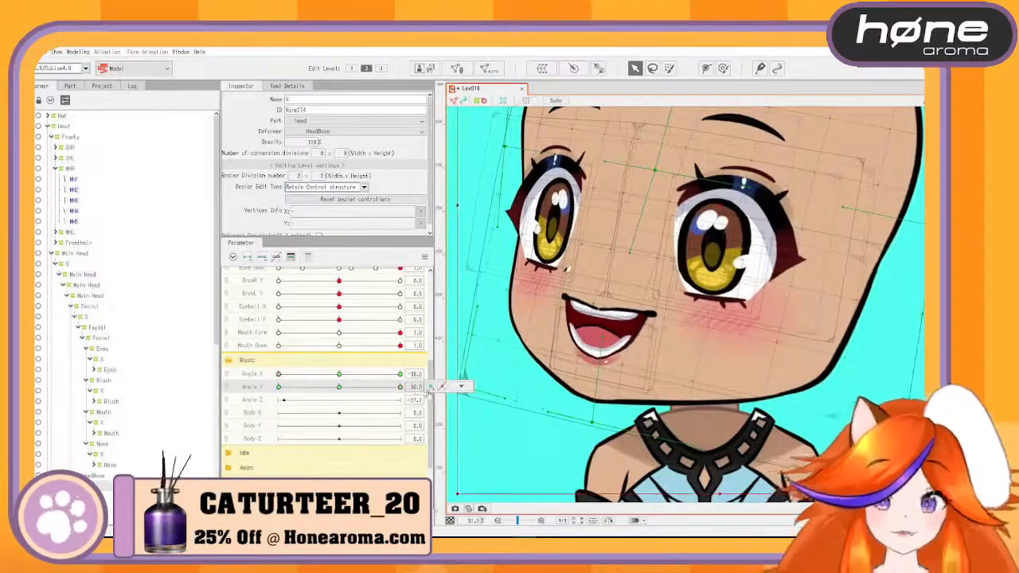
Step: Add the X warp deformers under Nose and Mouth to the selection with the HeadBase X warp deformer
click(99, 454)
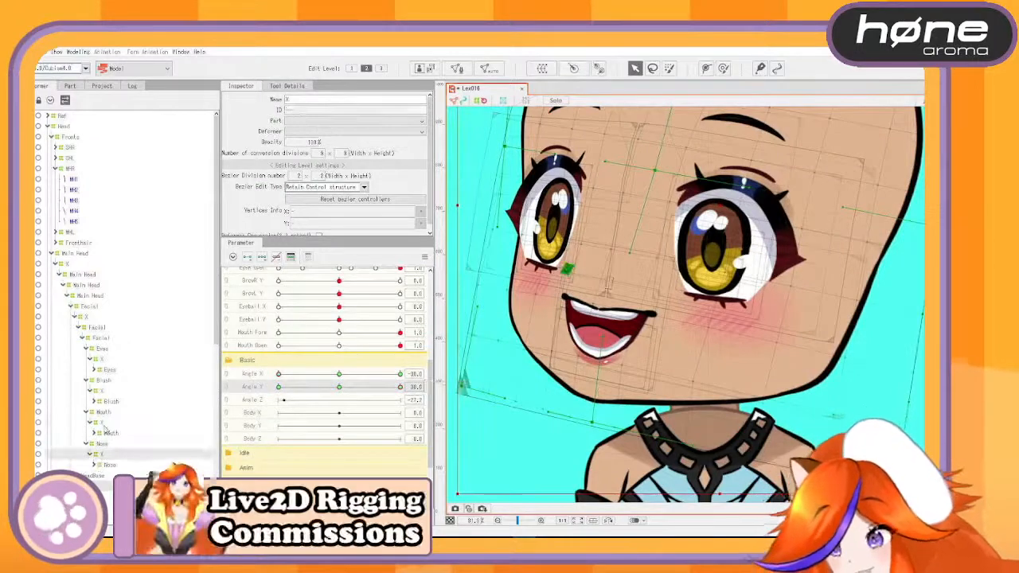
click(103, 425)
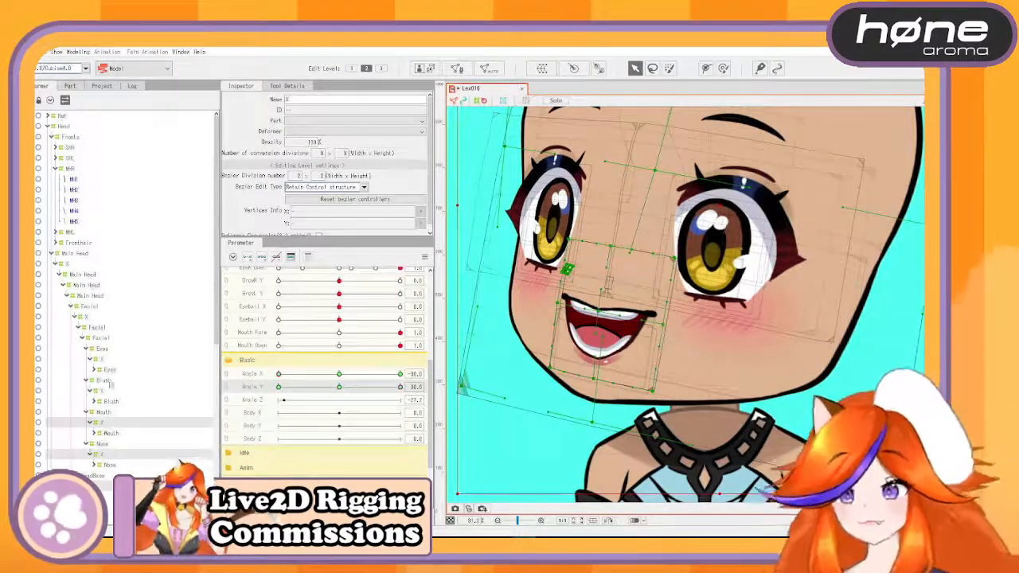
scroll(110, 384, down, 3)
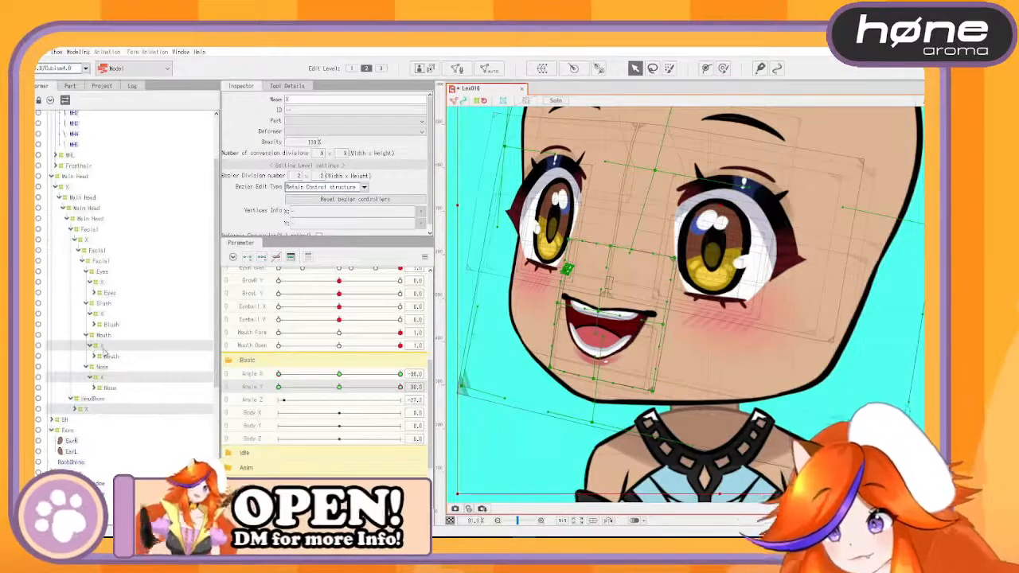
click(108, 364)
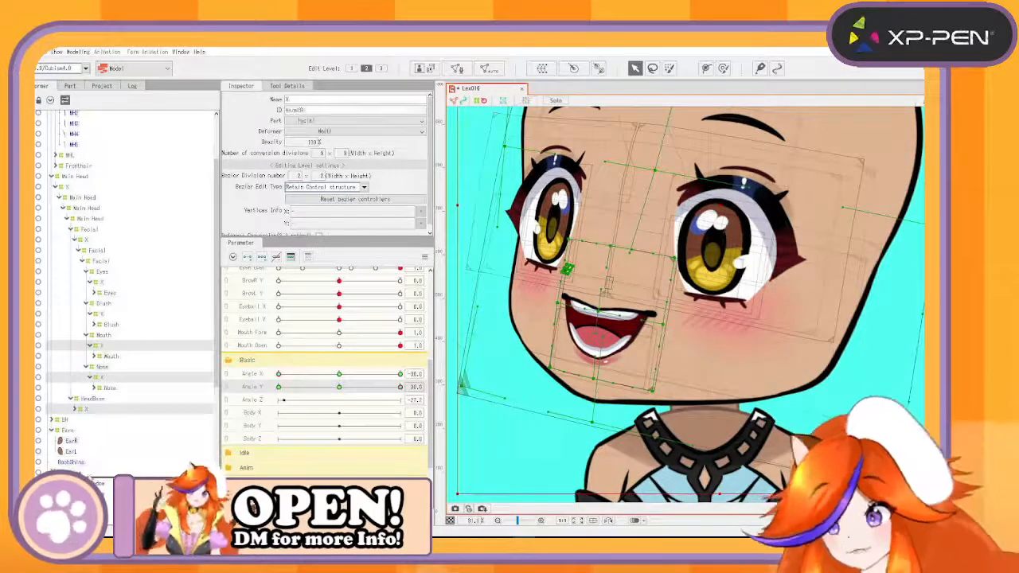
scroll(90, 476, up, 3)
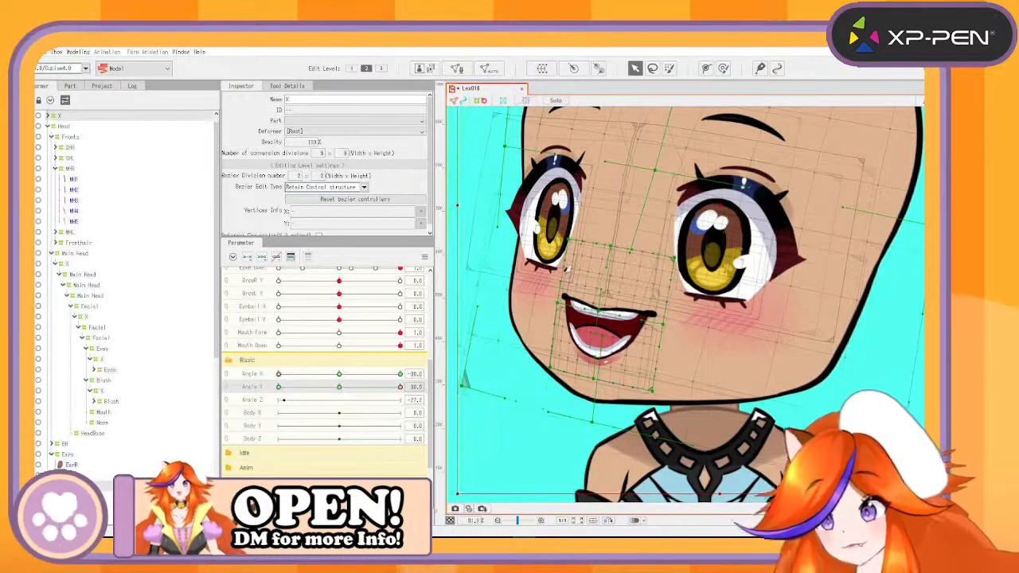
click(567, 271)
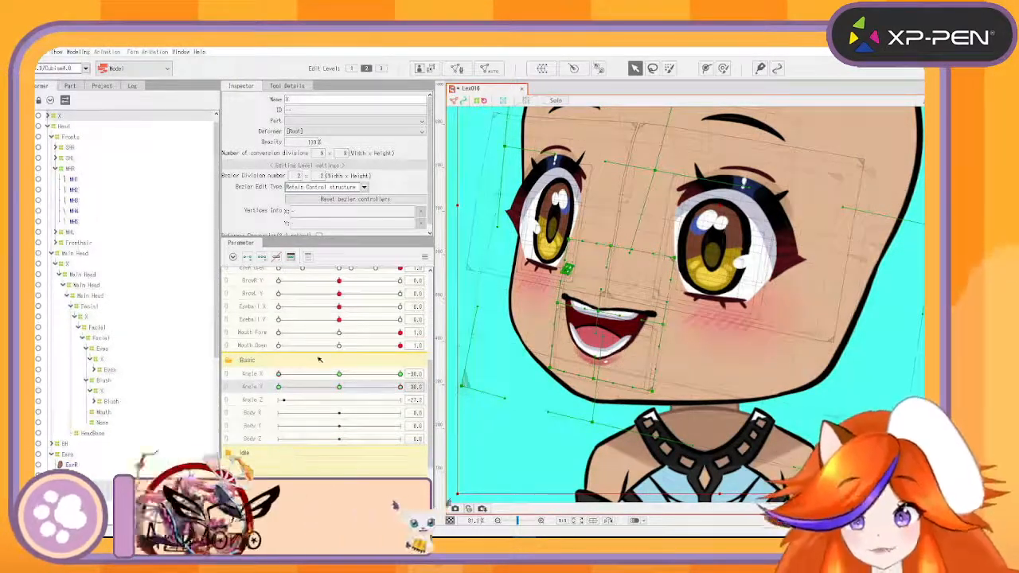
click(424, 257)
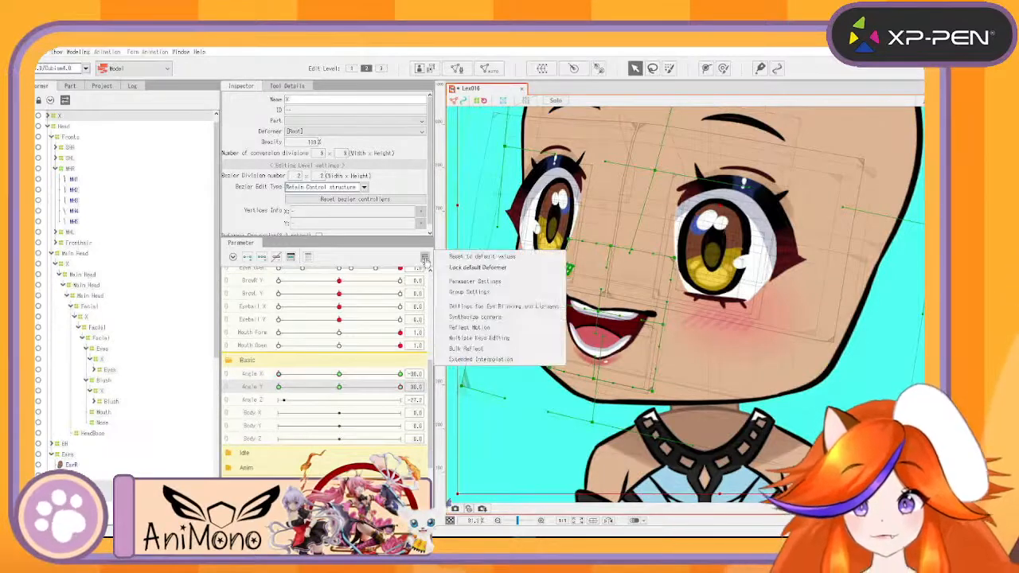
click(478, 319)
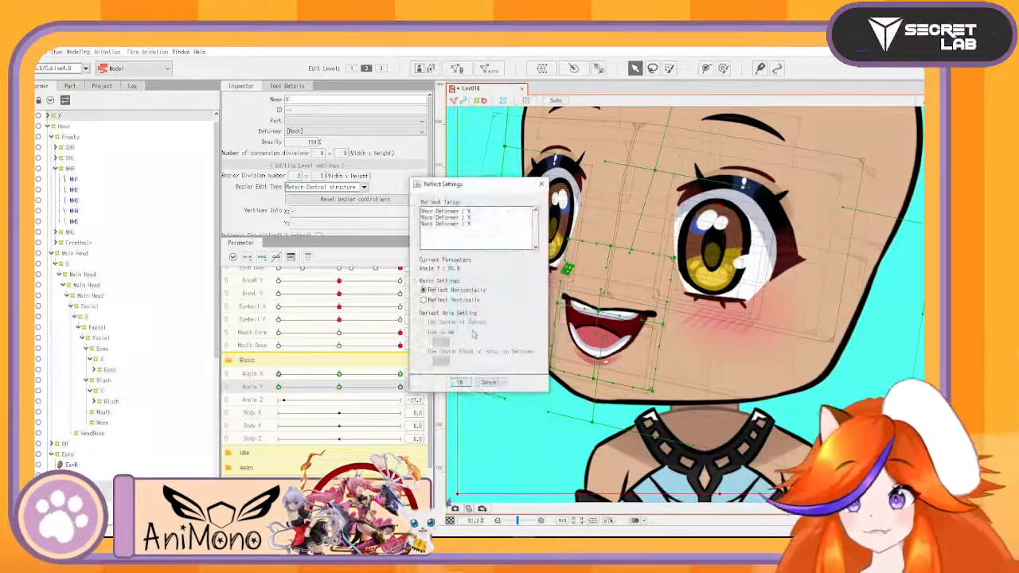
click(459, 382)
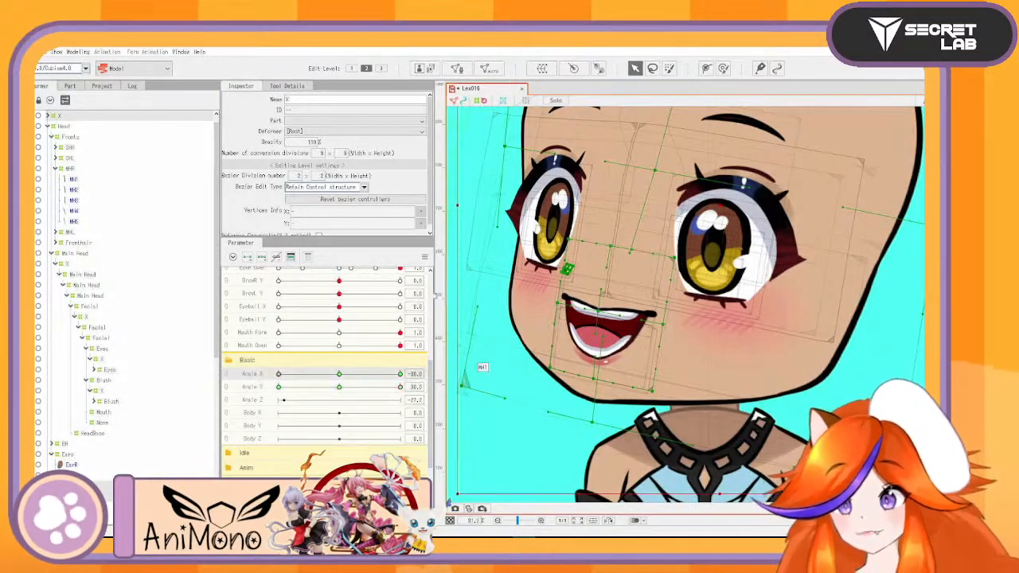
Step: Reflect the Angle X motion of the selected X warp deformers horizontally at Angle Y 30
click(424, 256)
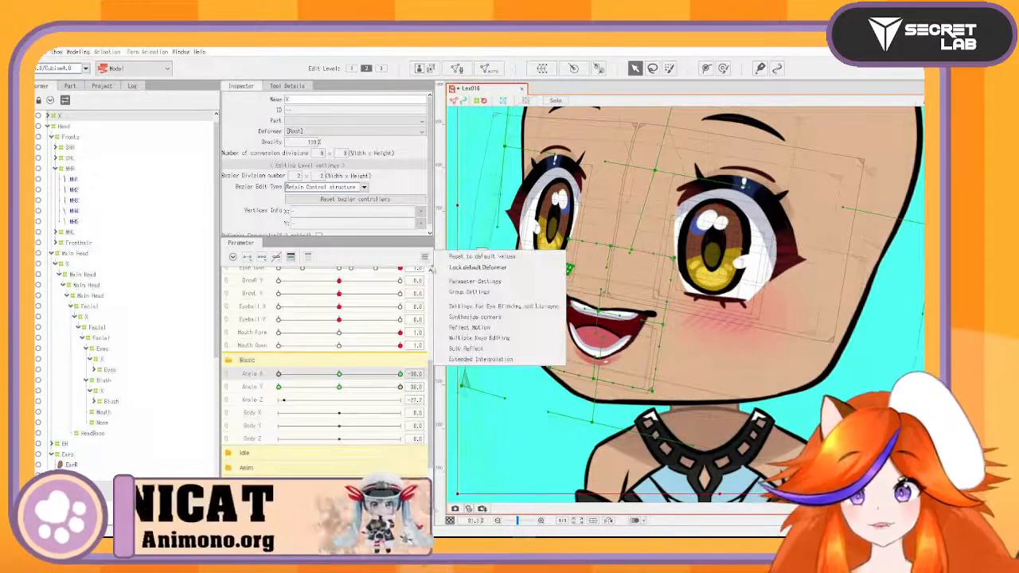
click(477, 328)
click(481, 379)
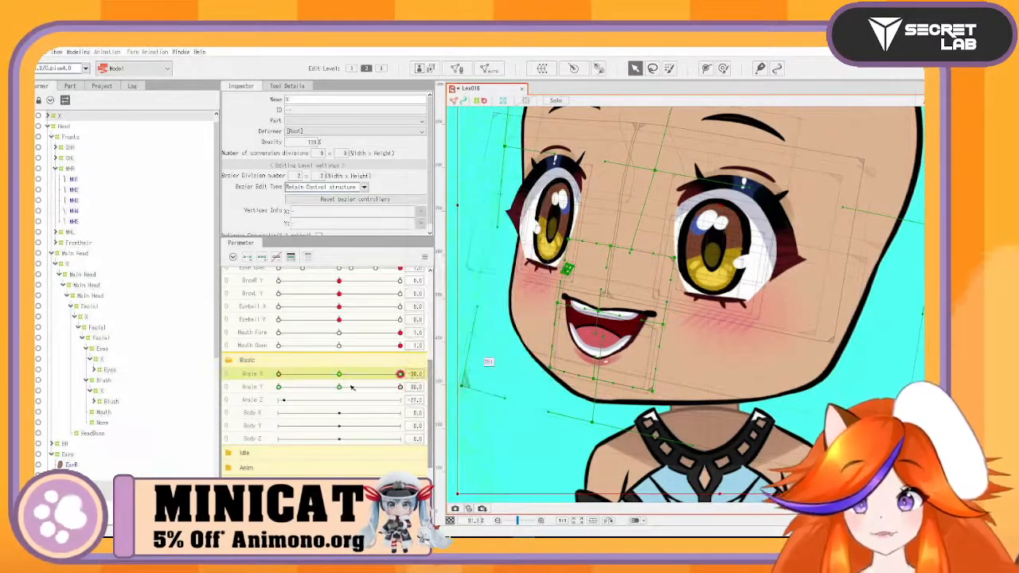
Step: Set Angle Y to -30 and reflect the Angle X motion of the three selected X warp deformers horizontally
click(330, 387)
drag(322, 402, 253, 414)
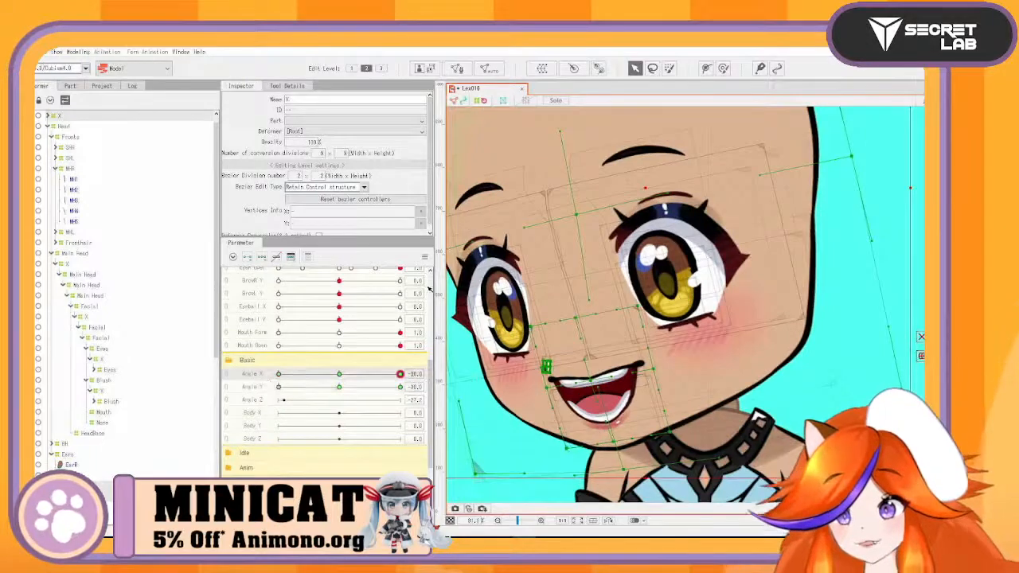
click(426, 256)
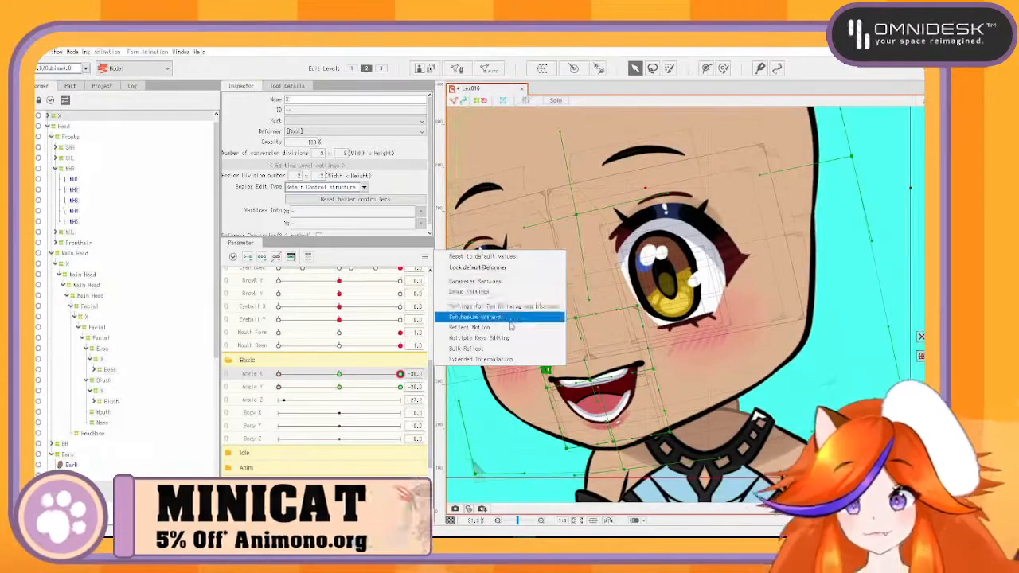
click(511, 327)
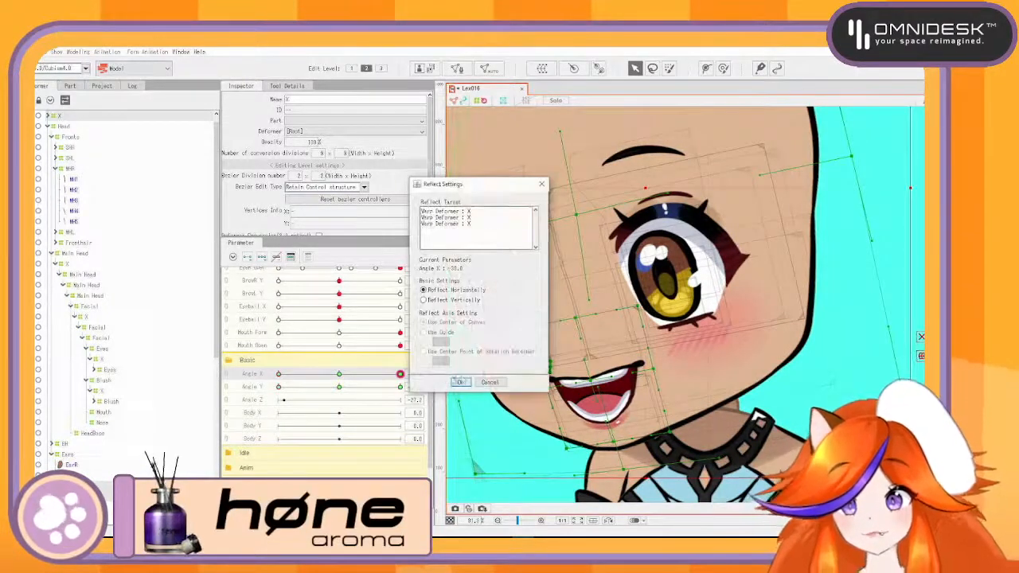
click(462, 382)
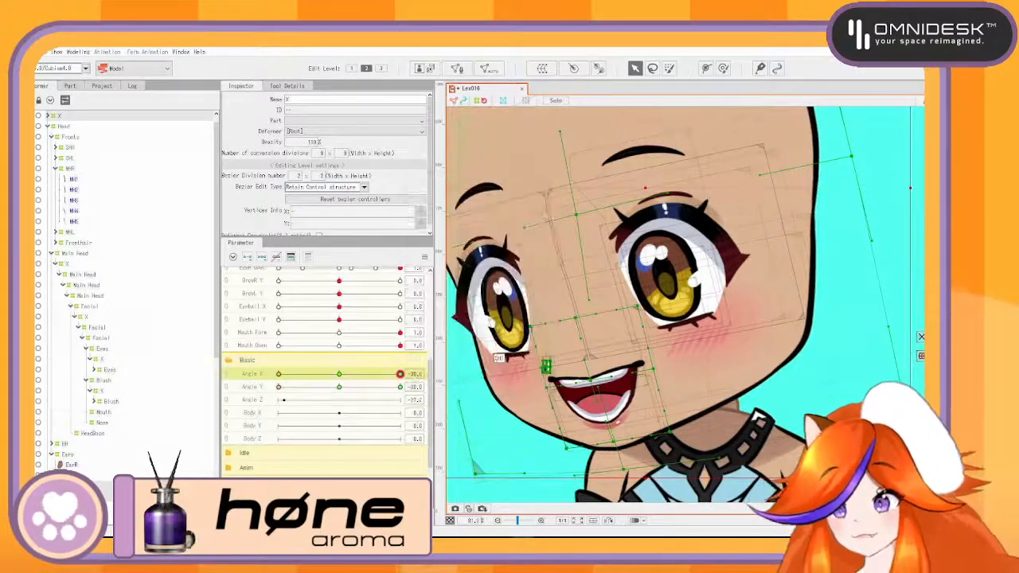
Step: Nest the mouth's X warp deformer under Mouth, the nose's under Nose, and the head's under HeadBase in the deformer hierarchy
click(546, 366)
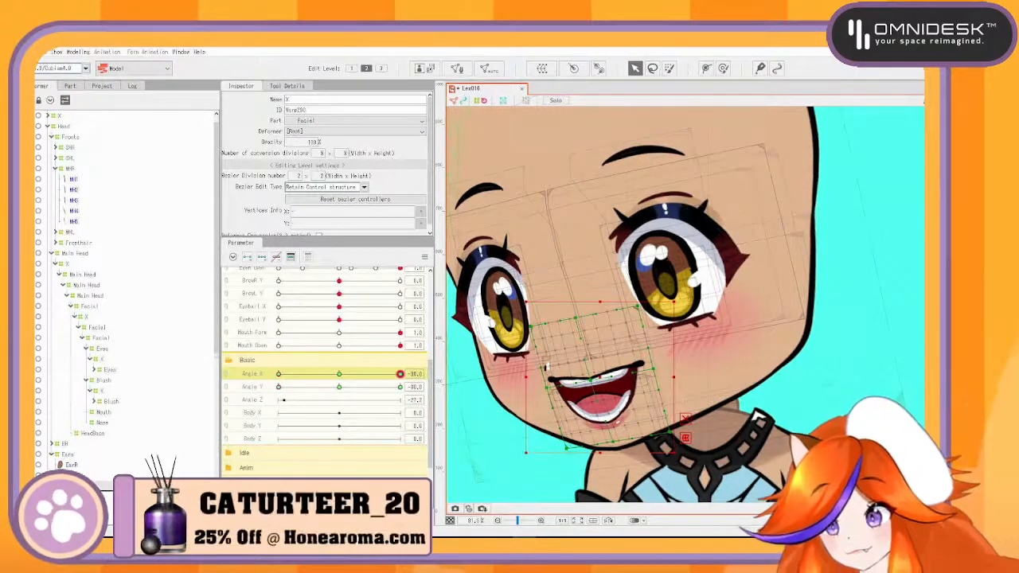
drag(112, 485, 106, 417)
click(546, 367)
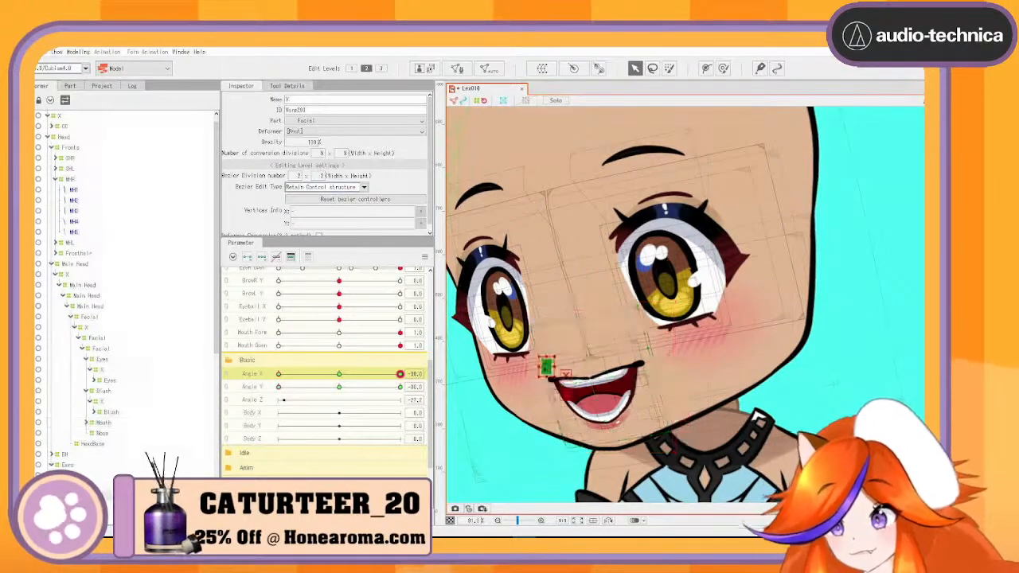
drag(102, 443, 102, 440)
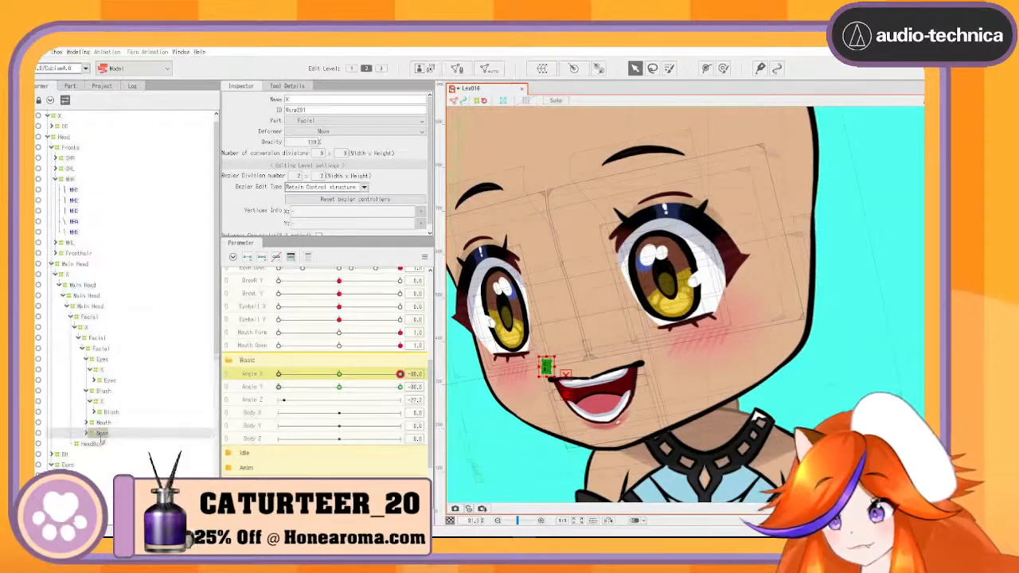
drag(57, 115, 93, 448)
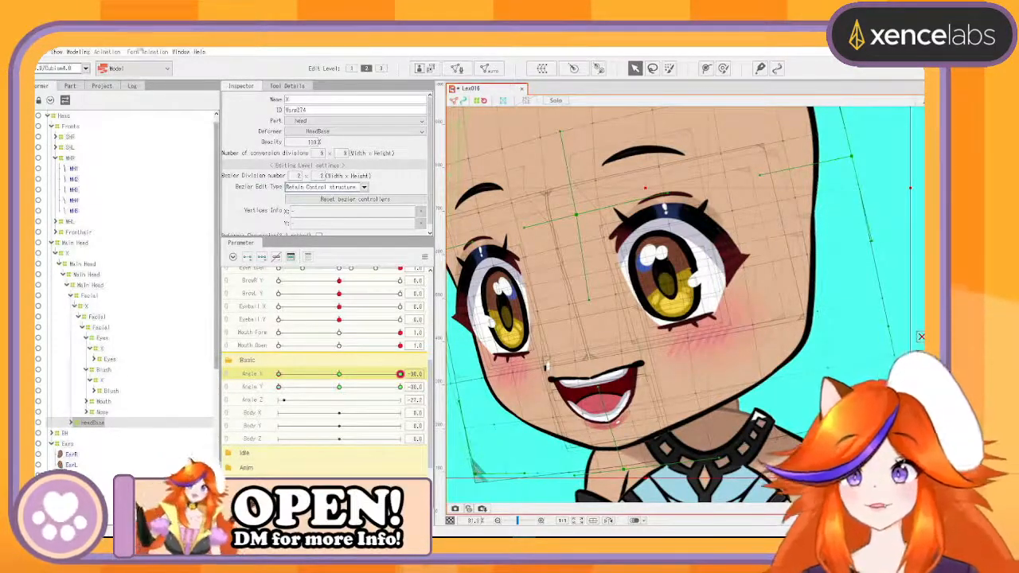
Step: Preview the head's turning and tilting in the physics settings by moving the model's gaze around
click(80, 52)
click(111, 238)
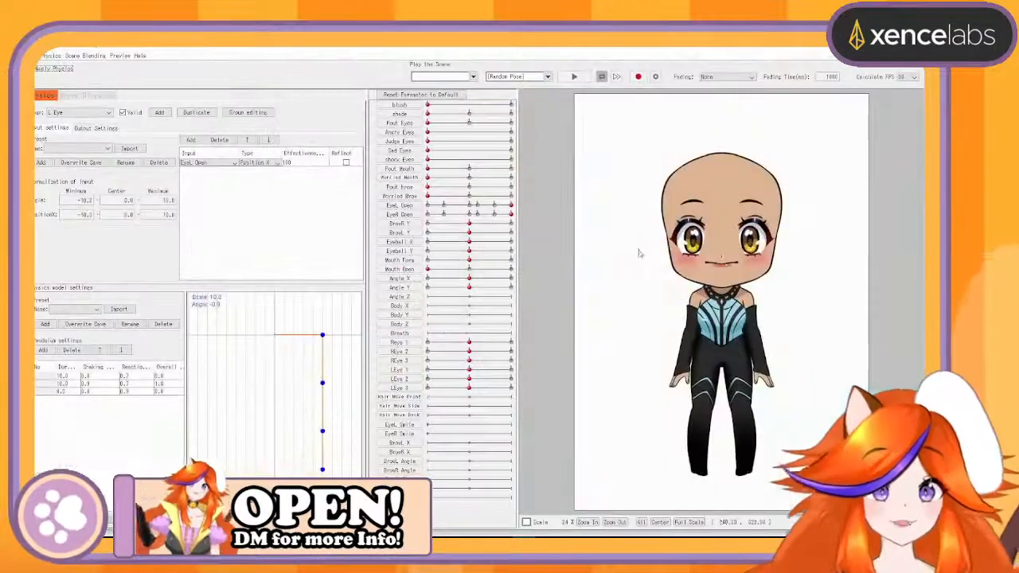
drag(638, 253, 637, 256)
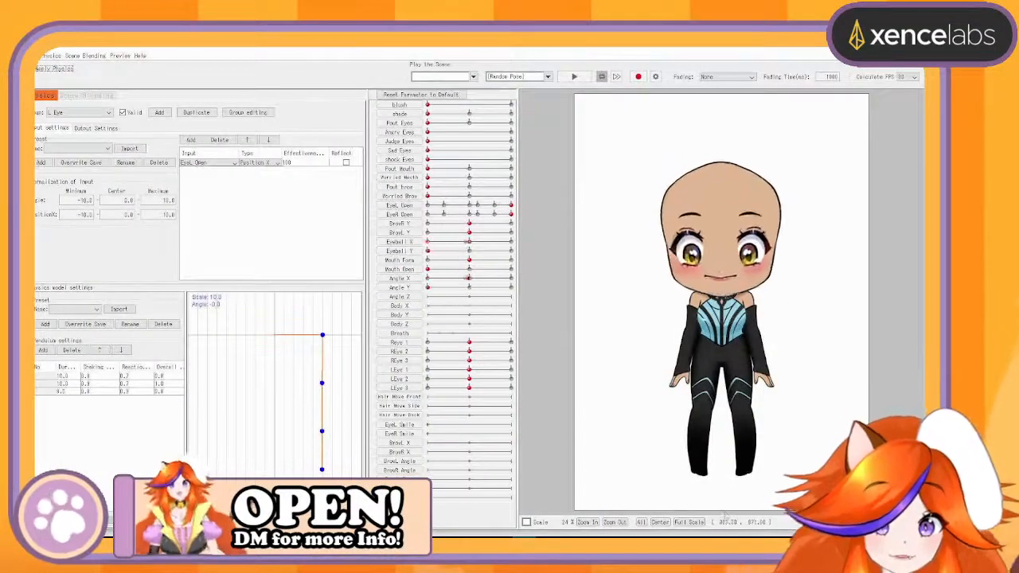
drag(723, 514, 621, 518)
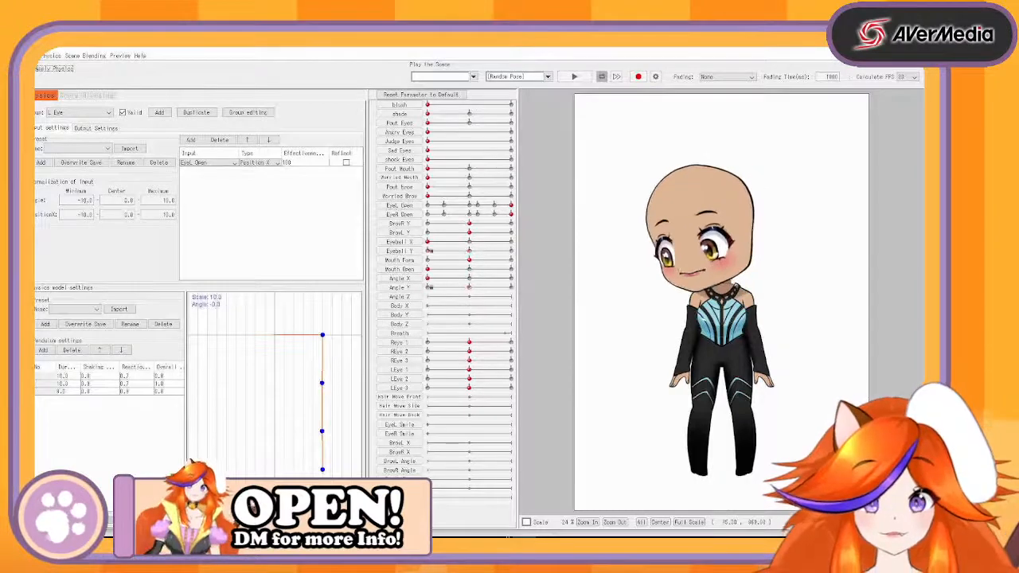
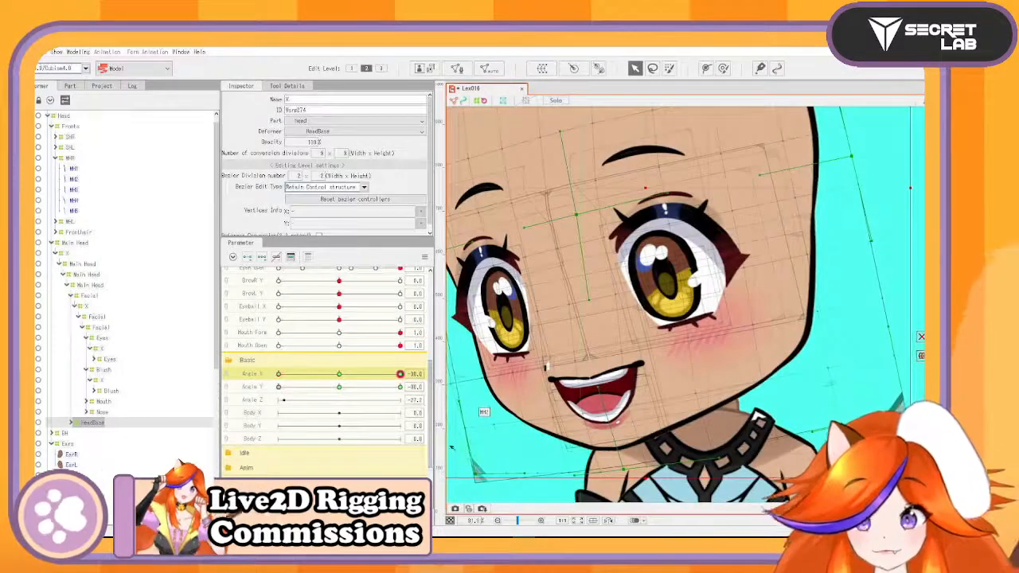
Step: At Angle X 0 and Angle Y -30, shrink the X warp deformer under Main Head slightly and shift it downward
click(375, 388)
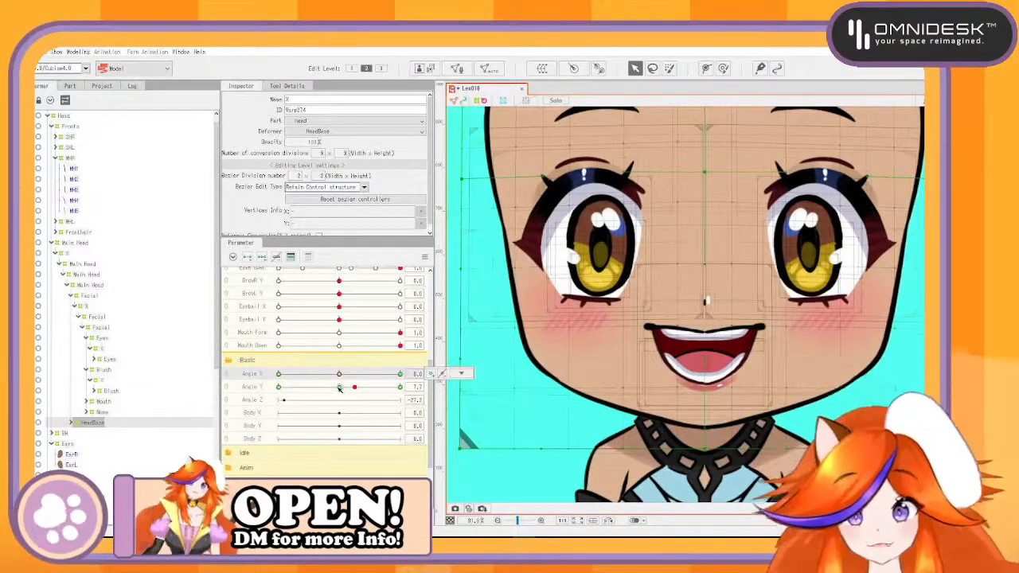
click(339, 387)
scroll(633, 357, down, 5)
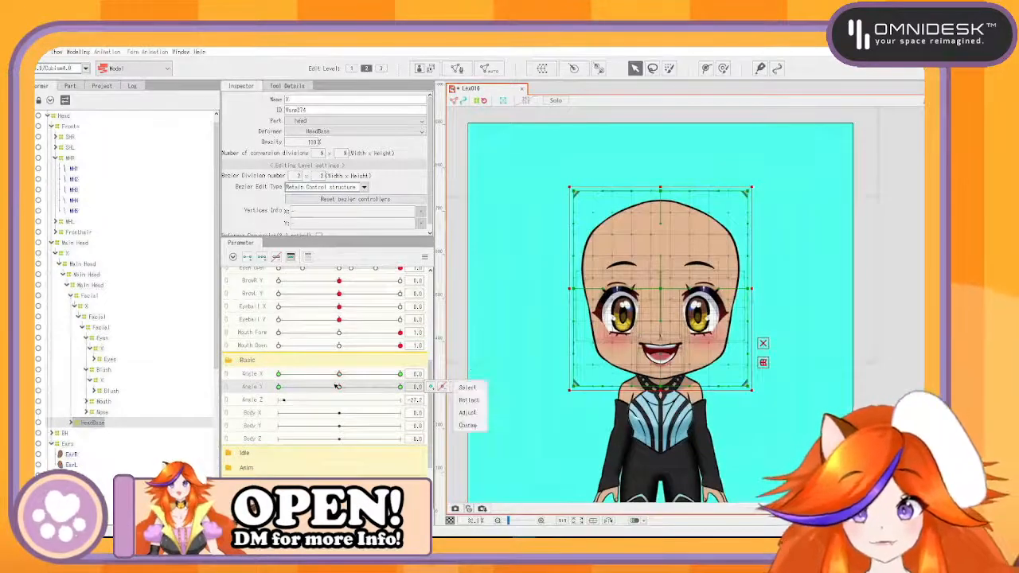
drag(337, 386, 275, 400)
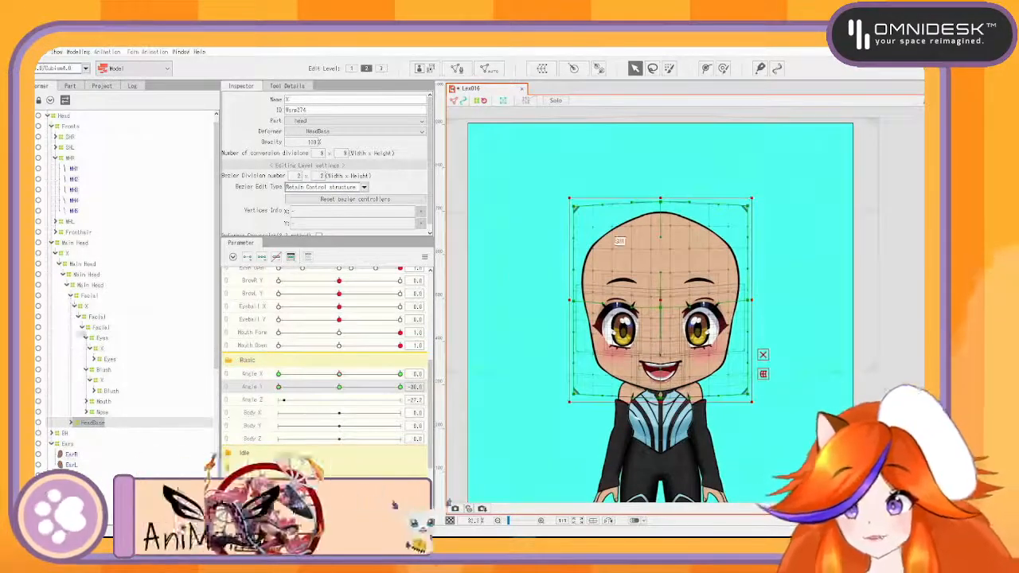
click(81, 254)
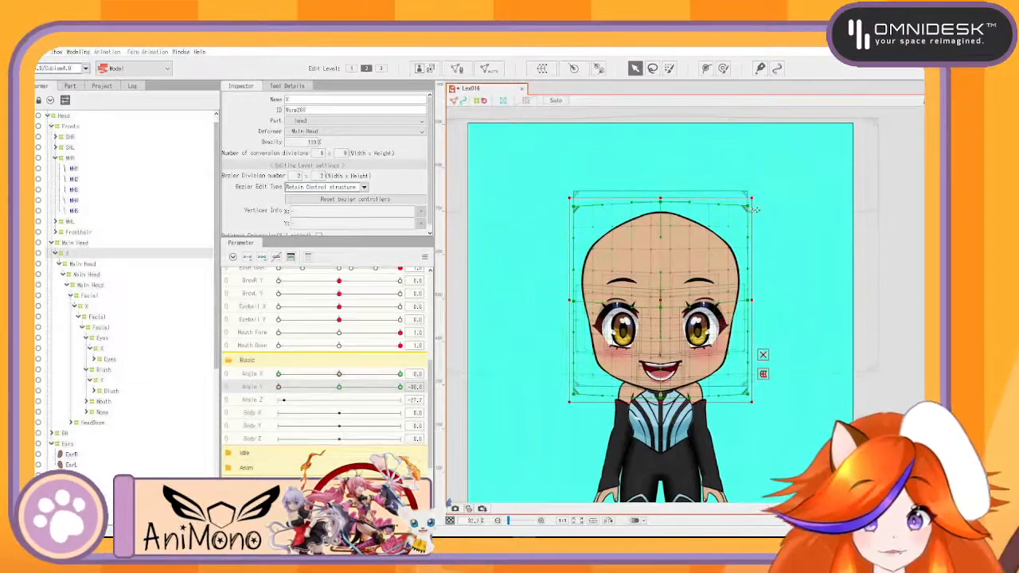
drag(752, 197, 748, 200)
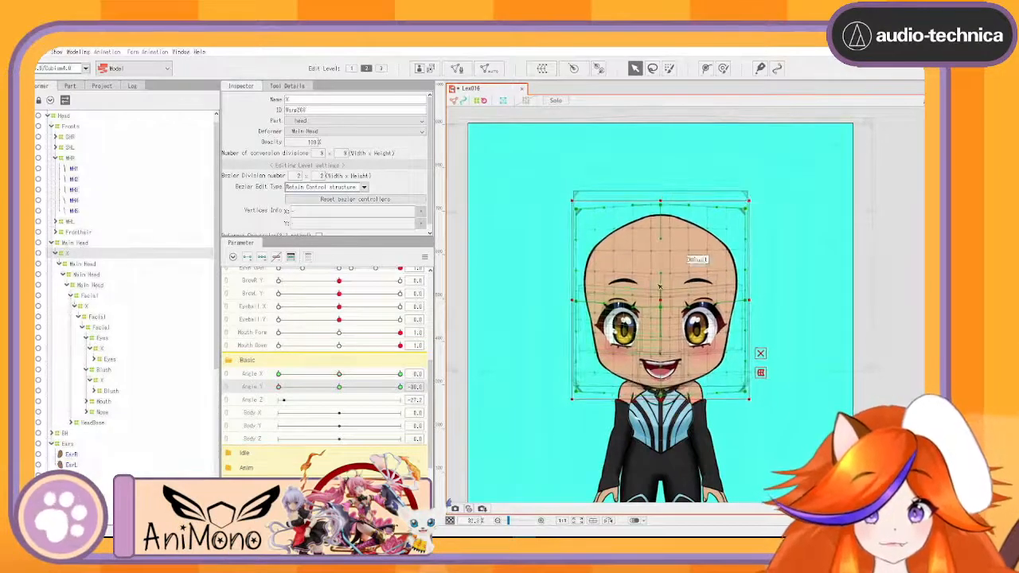
drag(661, 297, 661, 303)
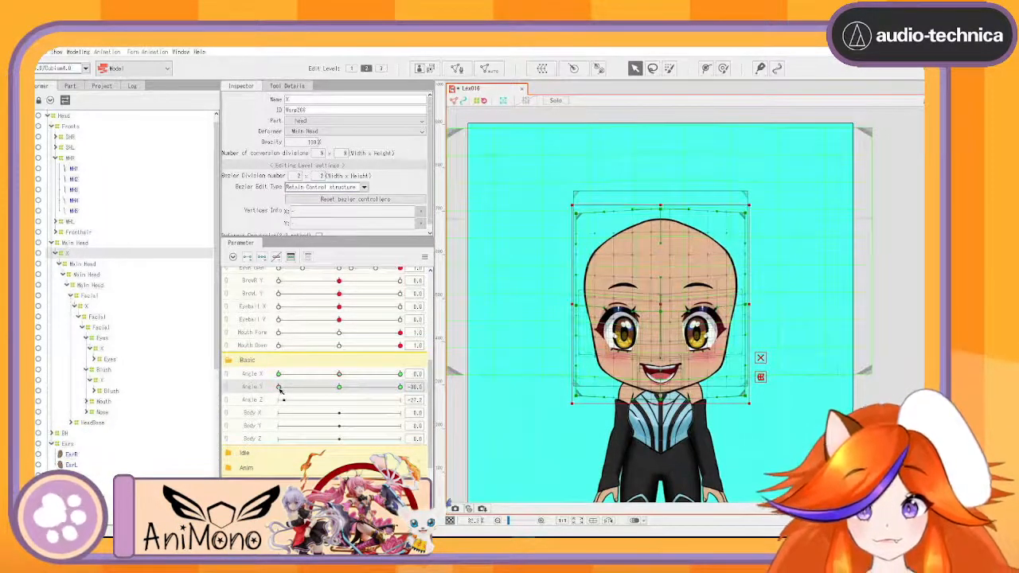
drag(278, 388, 257, 420)
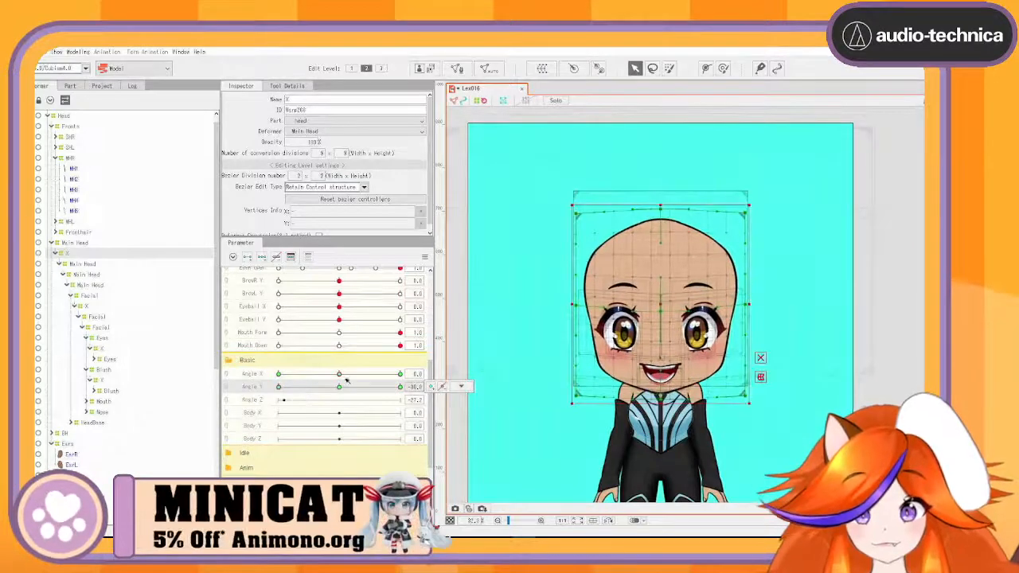
mouse_move(340, 375)
mouse_down()
mouse_move(277, 380)
mouse_move(340, 376)
mouse_up()
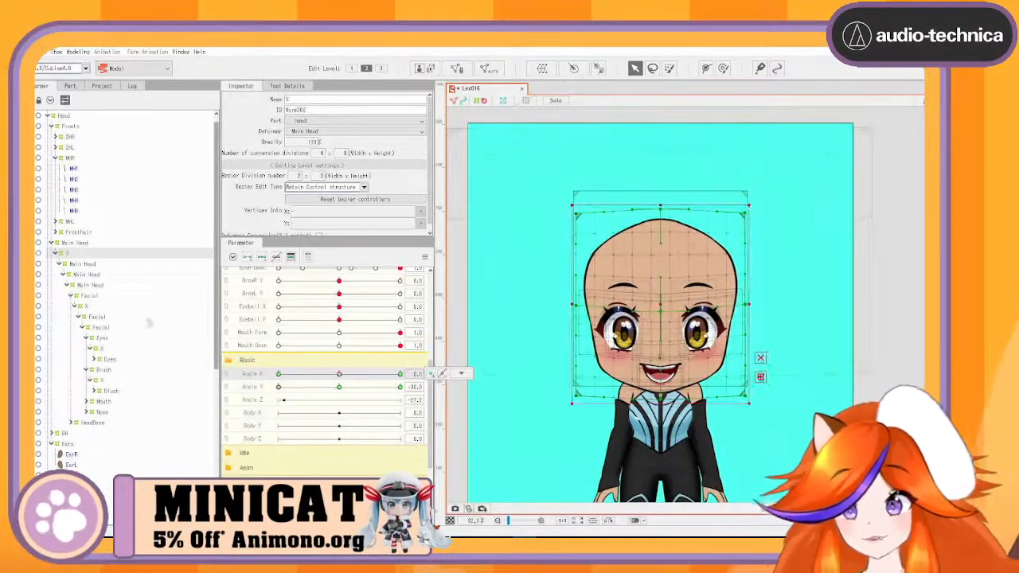
Step: Shrink the X warp deformer under Facial slightly and lower it a little at Angle Y -30
click(86, 307)
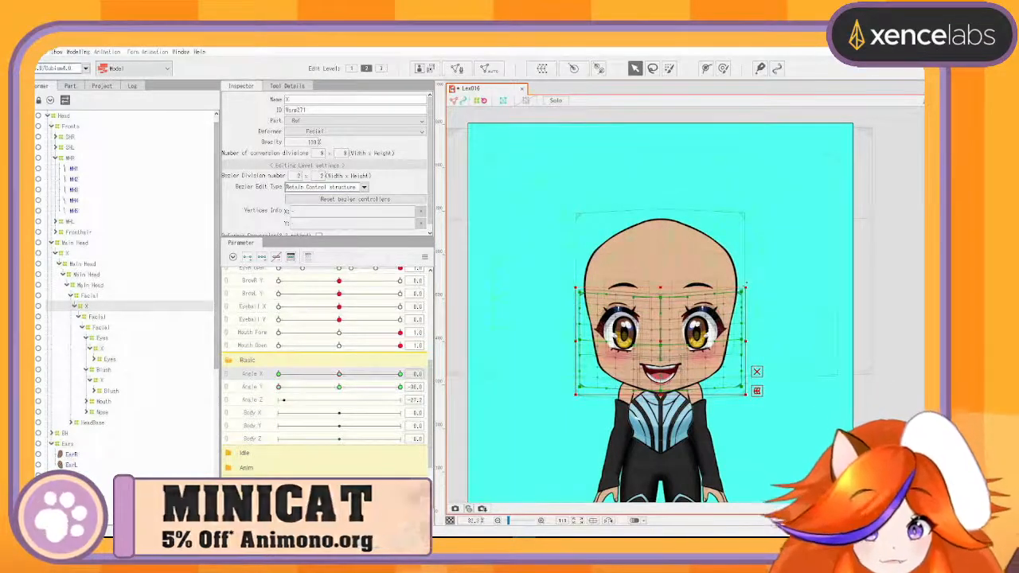
drag(745, 288, 742, 291)
drag(660, 340, 661, 343)
mouse_move(339, 374)
mouse_down()
mouse_move(370, 374)
mouse_move(307, 374)
mouse_move(332, 374)
mouse_move(338, 390)
mouse_up()
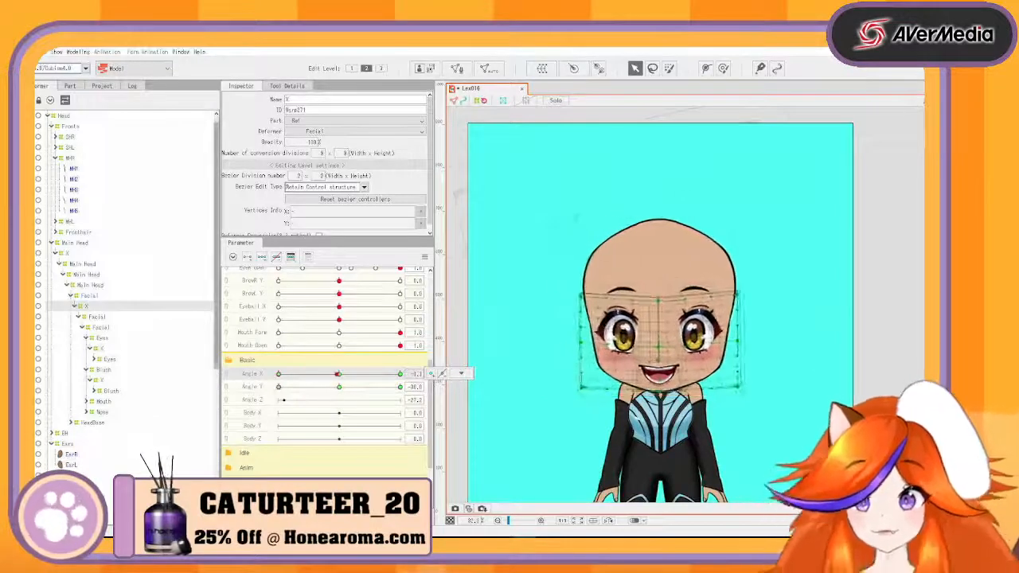
Step: Preview the revised head motion in the physics settings, and reset all model parameters to their default values
click(78, 51)
click(165, 238)
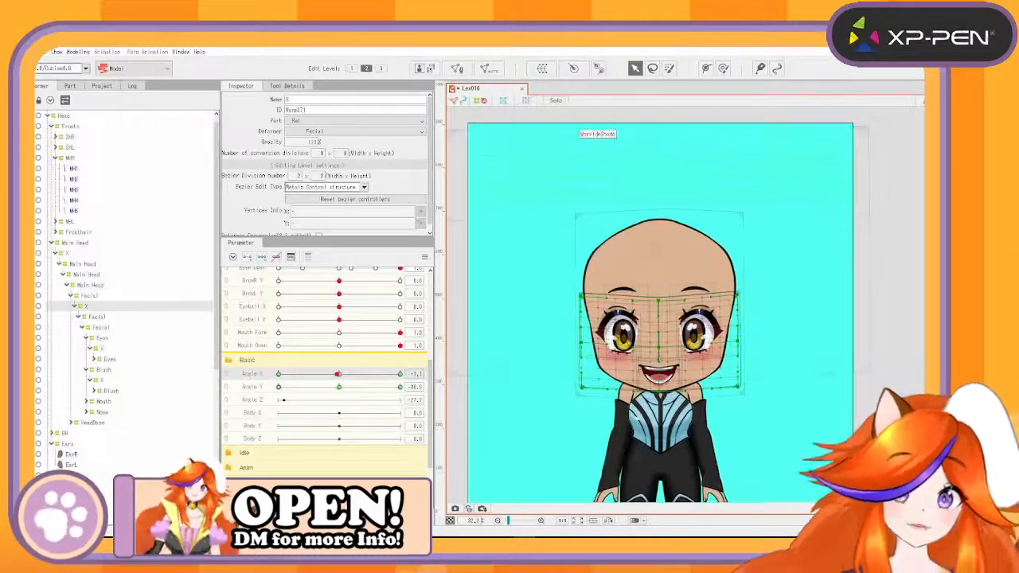
click(424, 257)
click(456, 258)
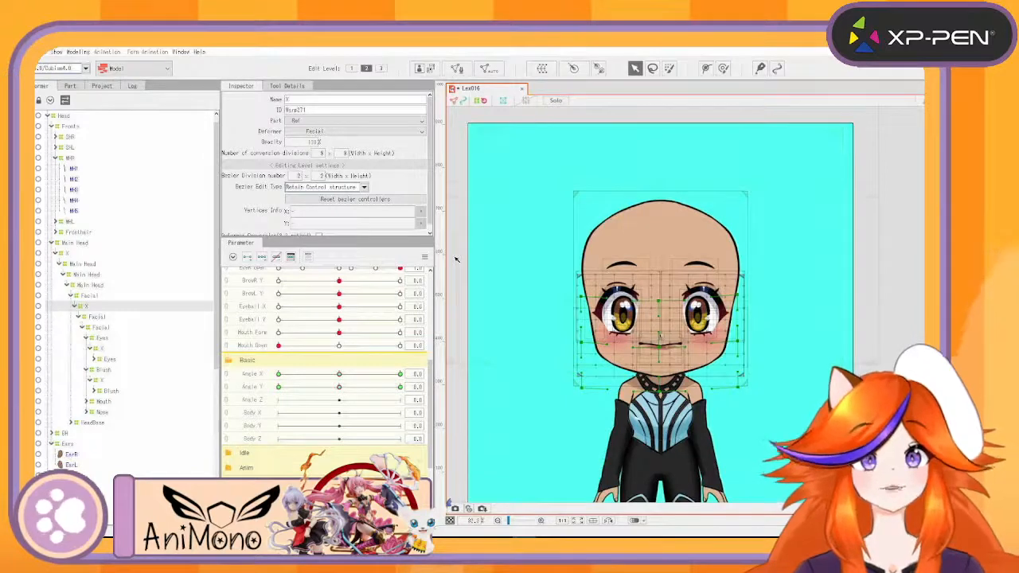
Step: Set Mouth Open and Mouth Form to 1.0 to pose the mouth as a wide open smile
scroll(668, 322, up, 5)
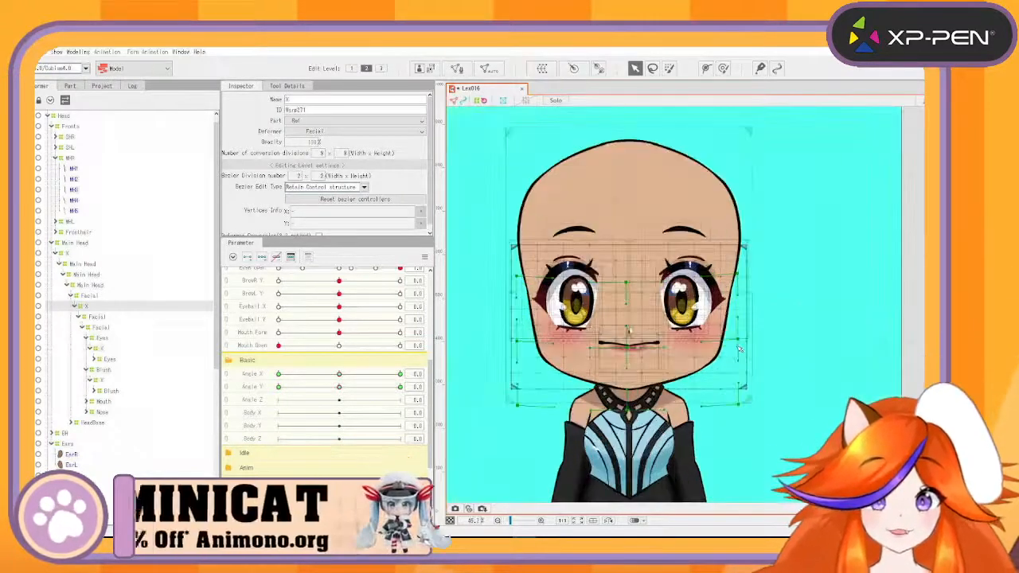
scroll(667, 322, down, 3)
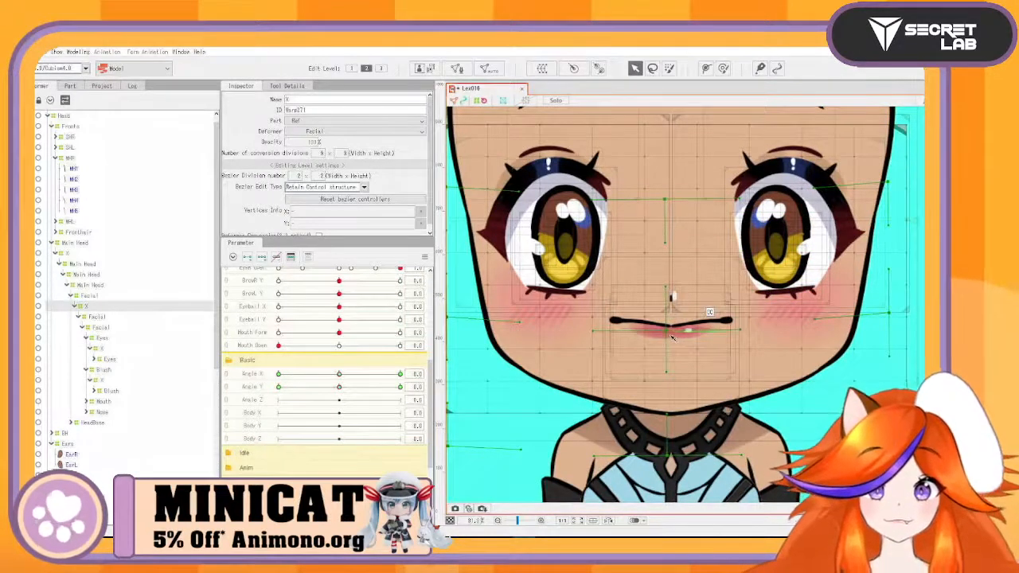
scroll(673, 338, up, 2)
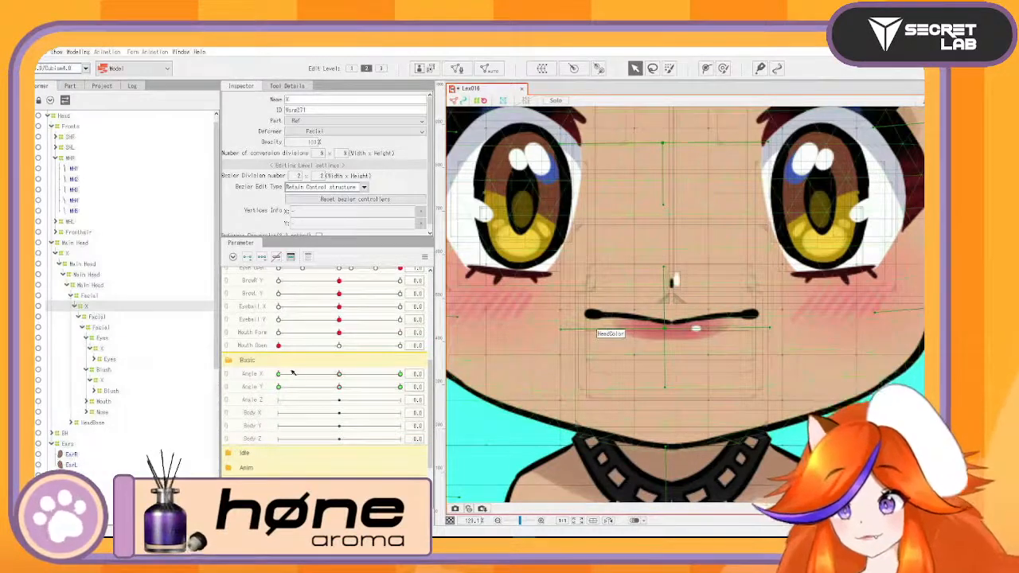
drag(279, 344, 438, 372)
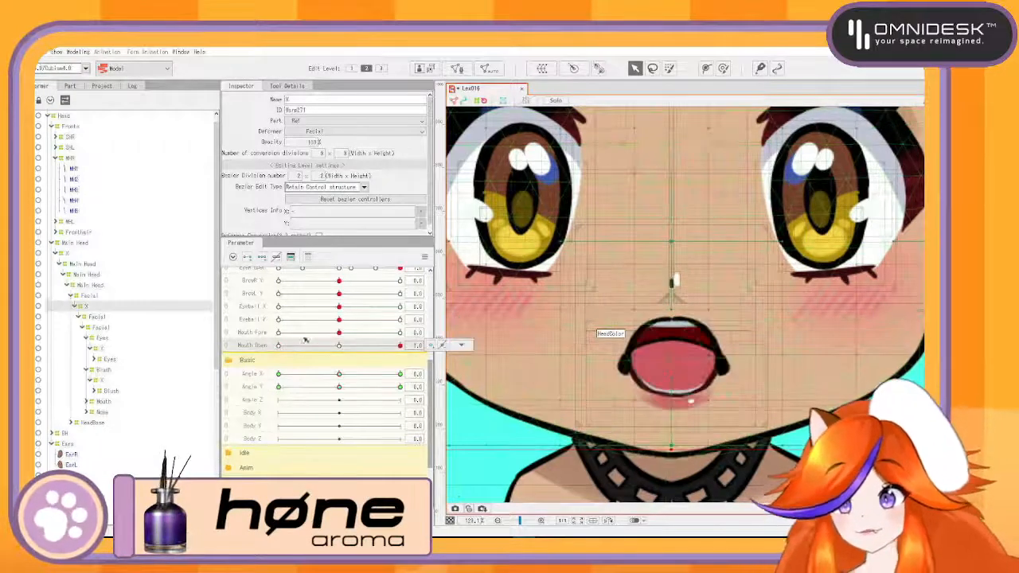
drag(326, 336, 838, 369)
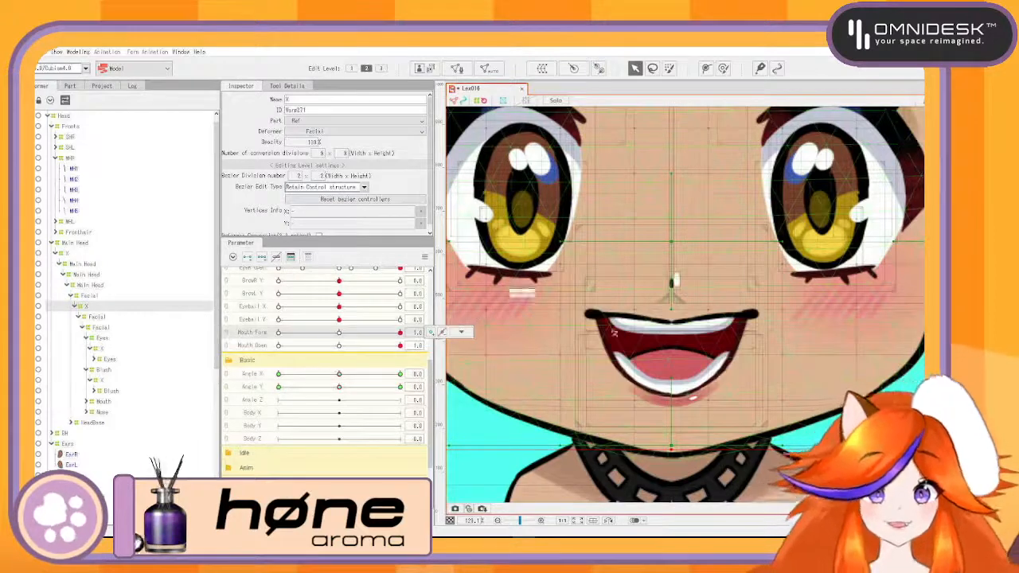
Step: Locate the bottom teeth's Lower warp deformers in the Inner mouth hierarchy and look through the Upper and Tongue branches
click(696, 381)
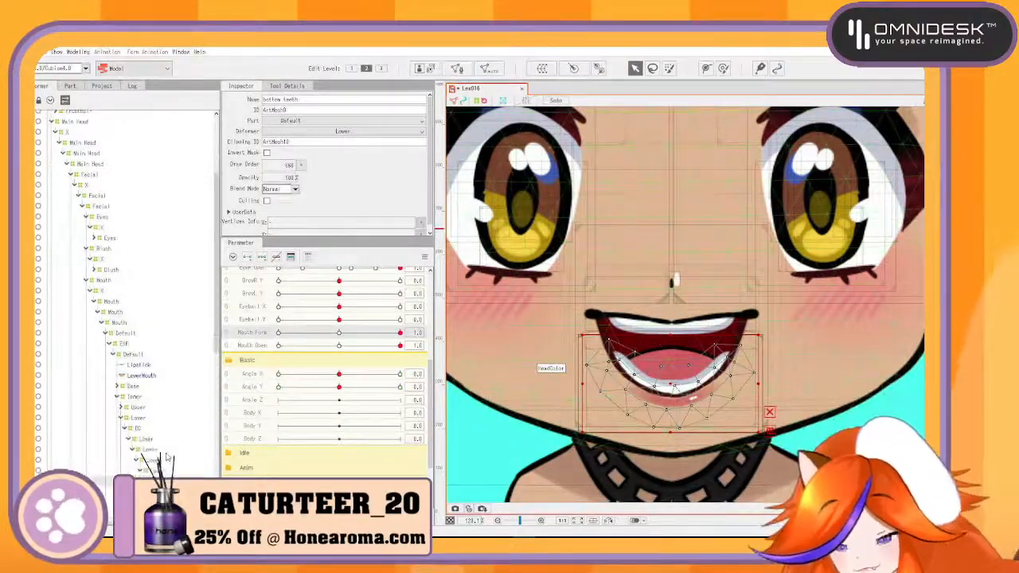
click(148, 440)
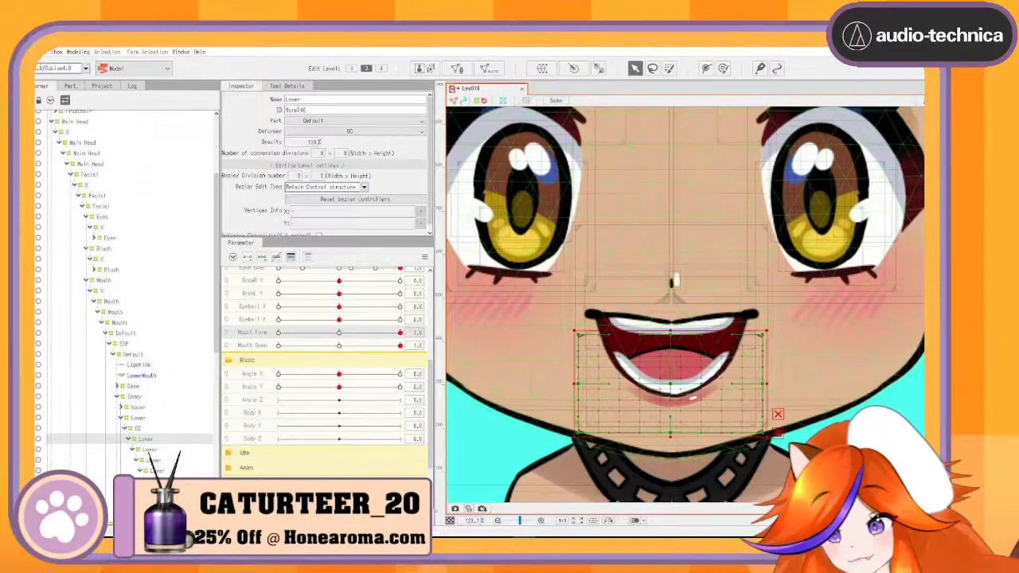
click(179, 454)
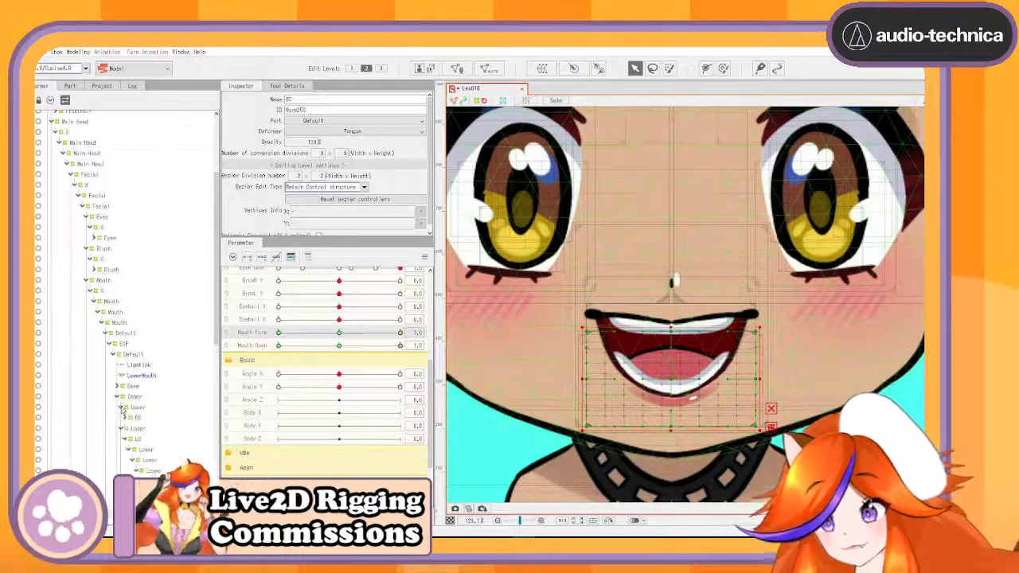
click(125, 417)
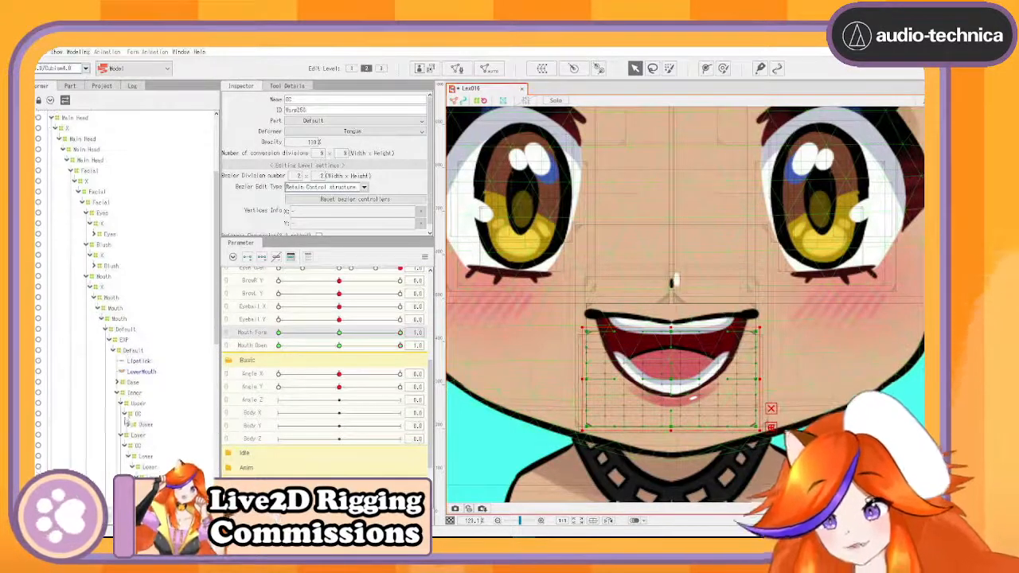
click(143, 434)
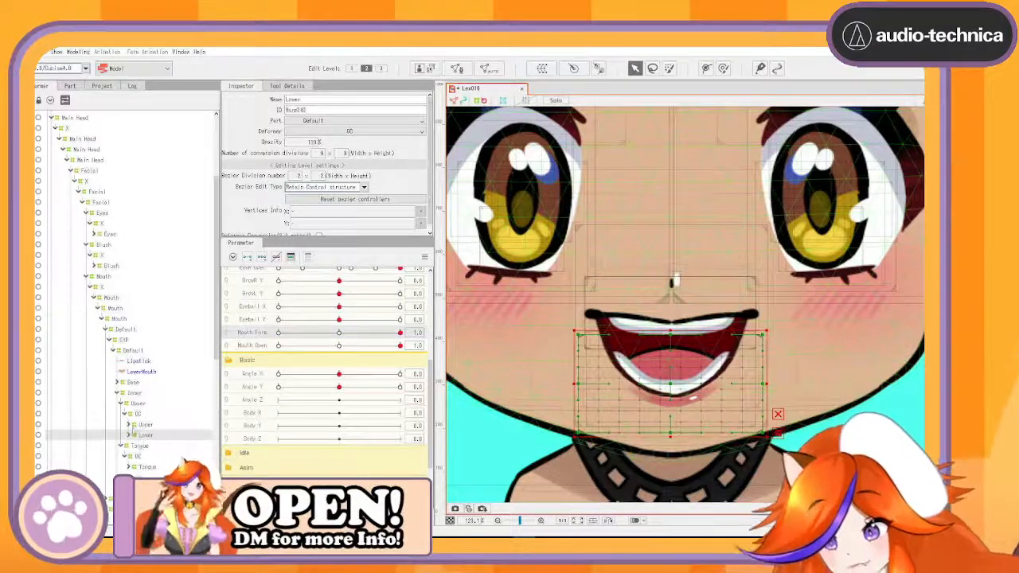
click(131, 446)
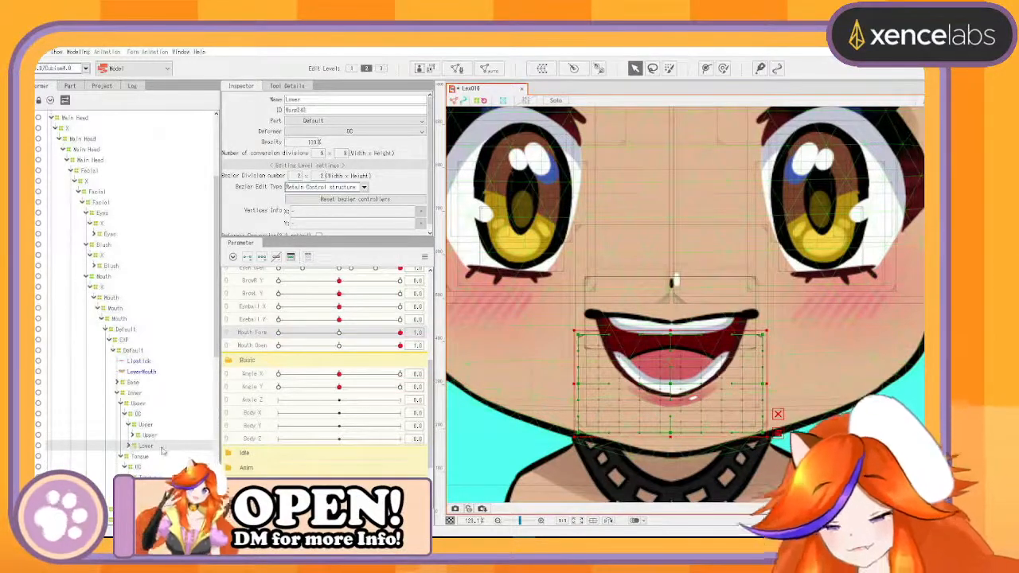
click(161, 450)
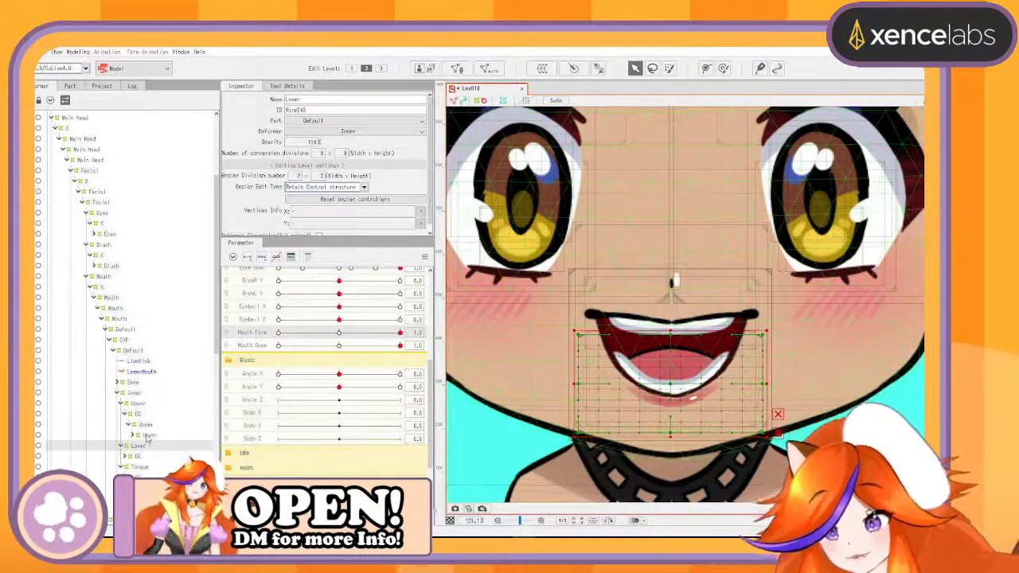
Step: Rename the middle warp deformers of the inner mouth's Upper, Lower and Tongue branches to Y
click(147, 425)
click(139, 469)
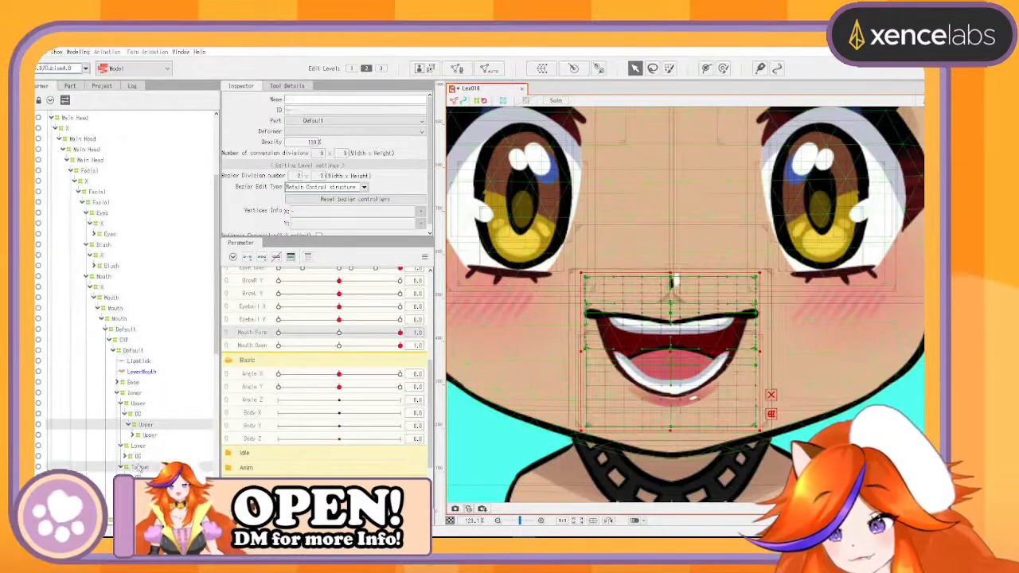
click(126, 457)
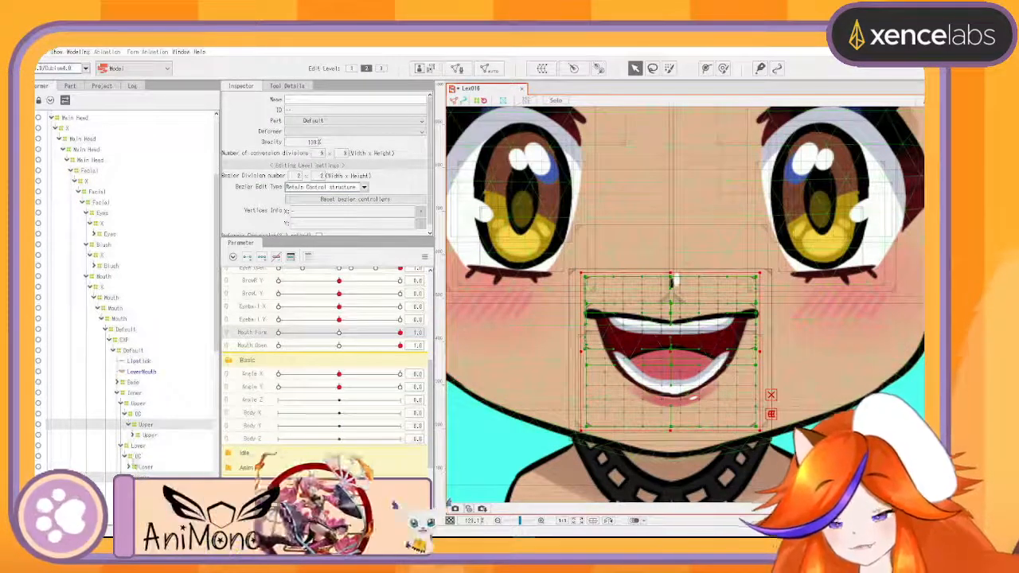
scroll(138, 462, down, 5)
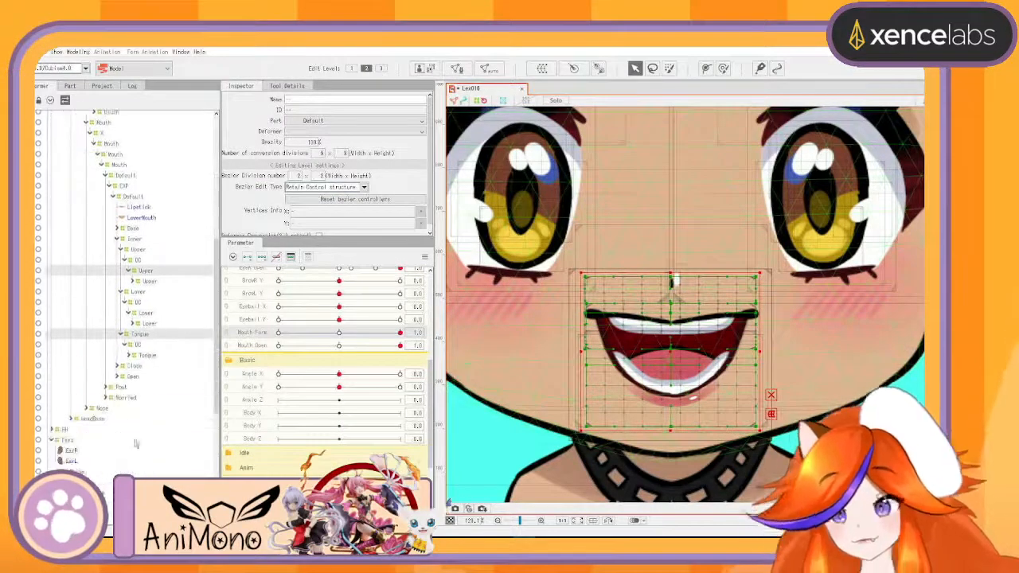
click(129, 355)
click(148, 367)
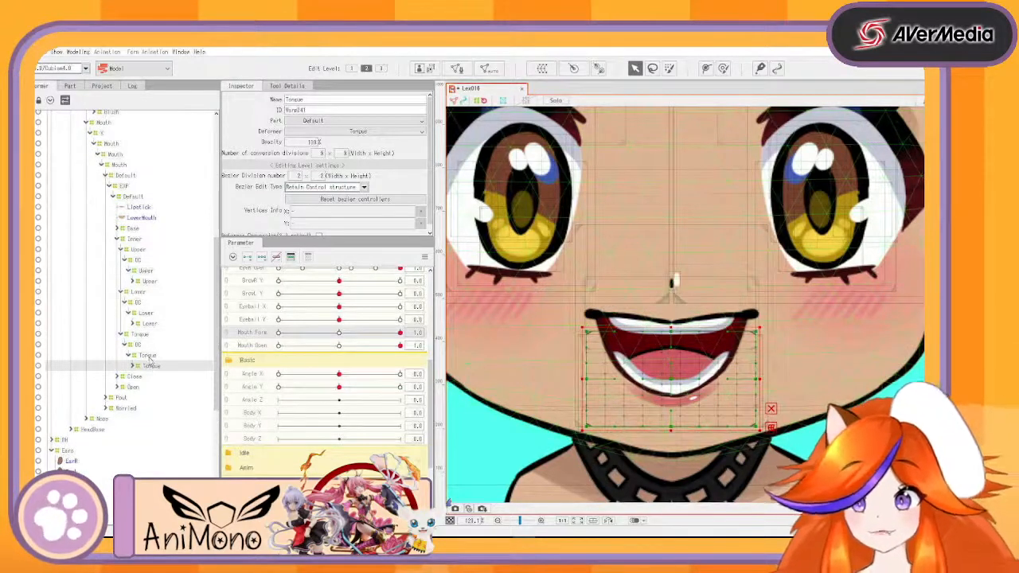
ctrl+click(149, 324)
ctrl+click(150, 281)
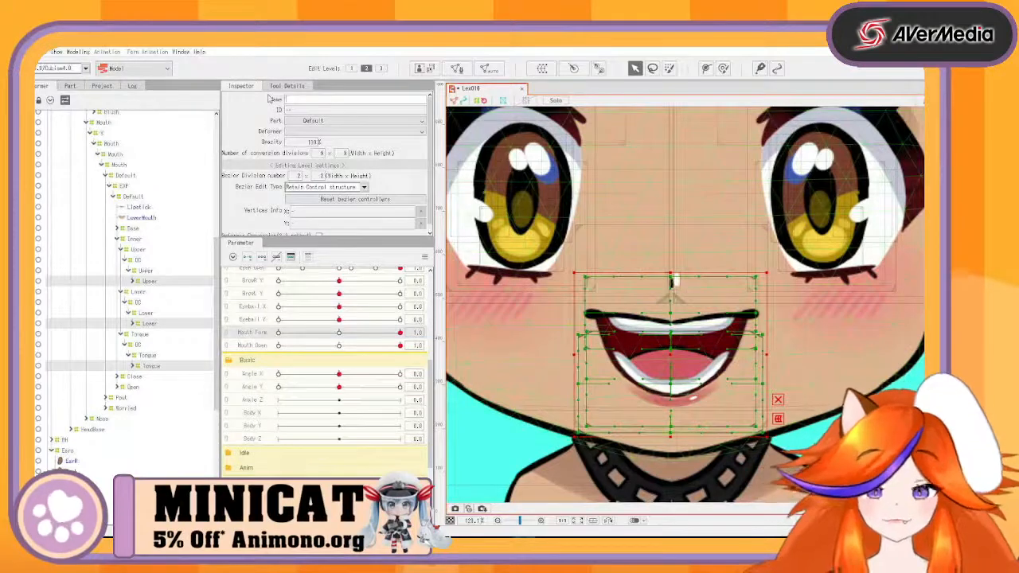
click(148, 355)
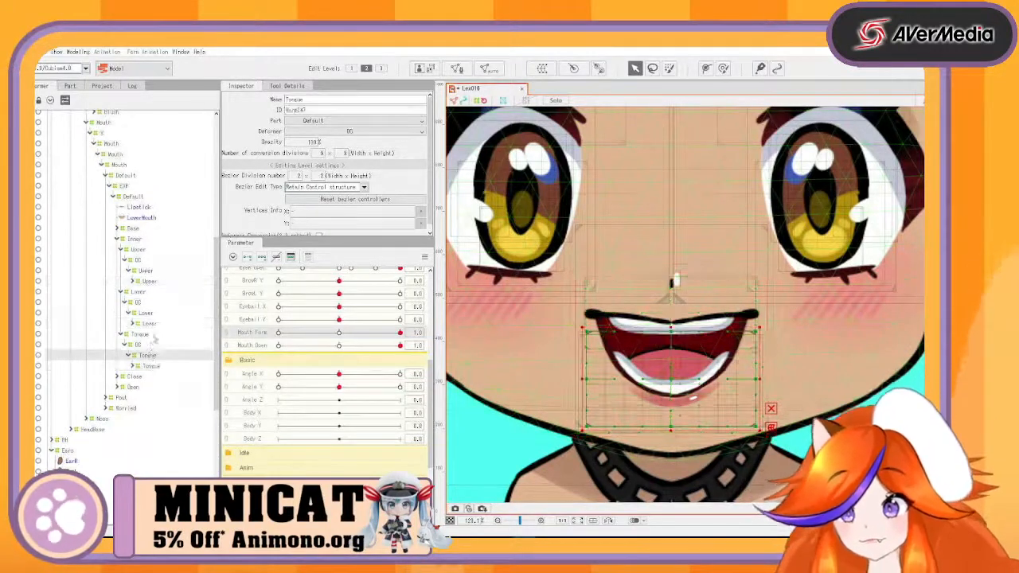
ctrl+click(146, 312)
ctrl+click(146, 270)
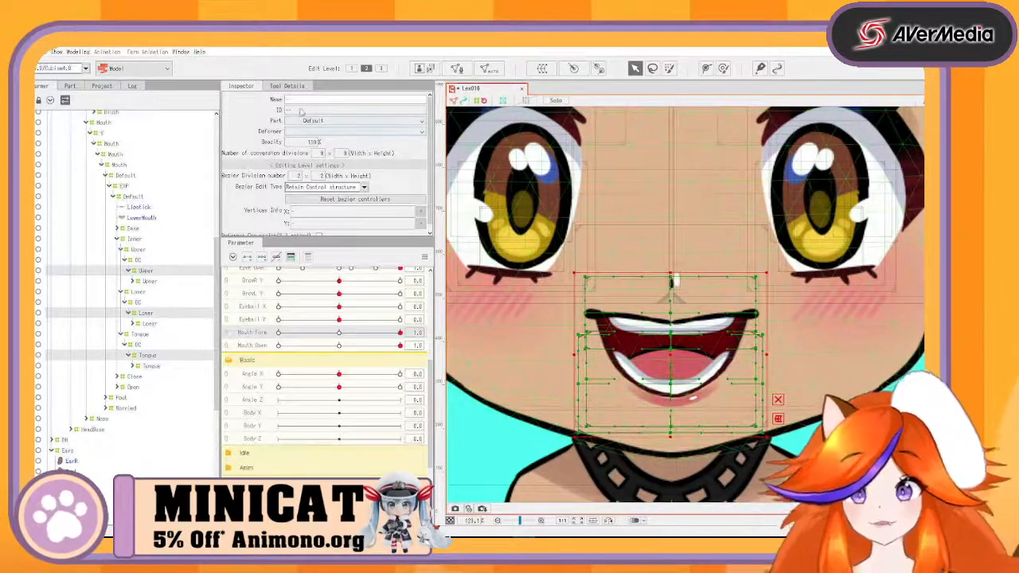
key(Return)
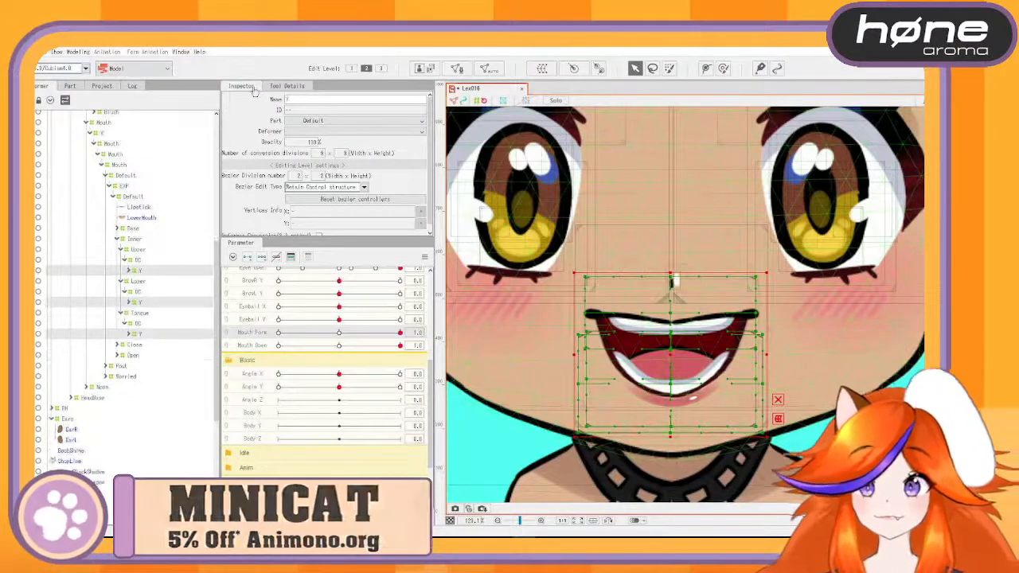
Step: Rename the innermost warp deformers under the Y deformers of the Upper, Lower and Tongue branches to X
click(128, 272)
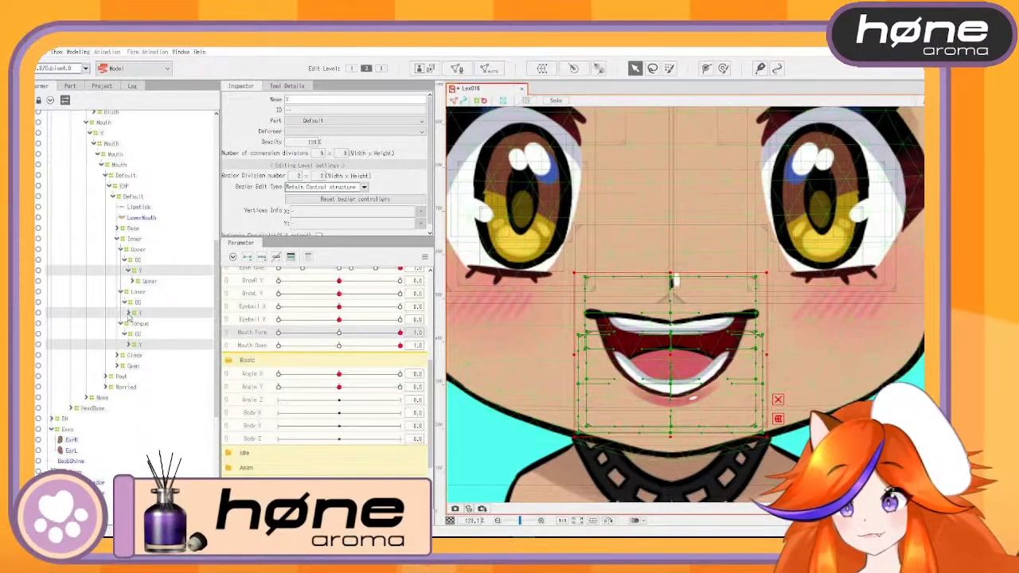
click(128, 314)
click(128, 356)
click(149, 366)
ctrl+click(152, 324)
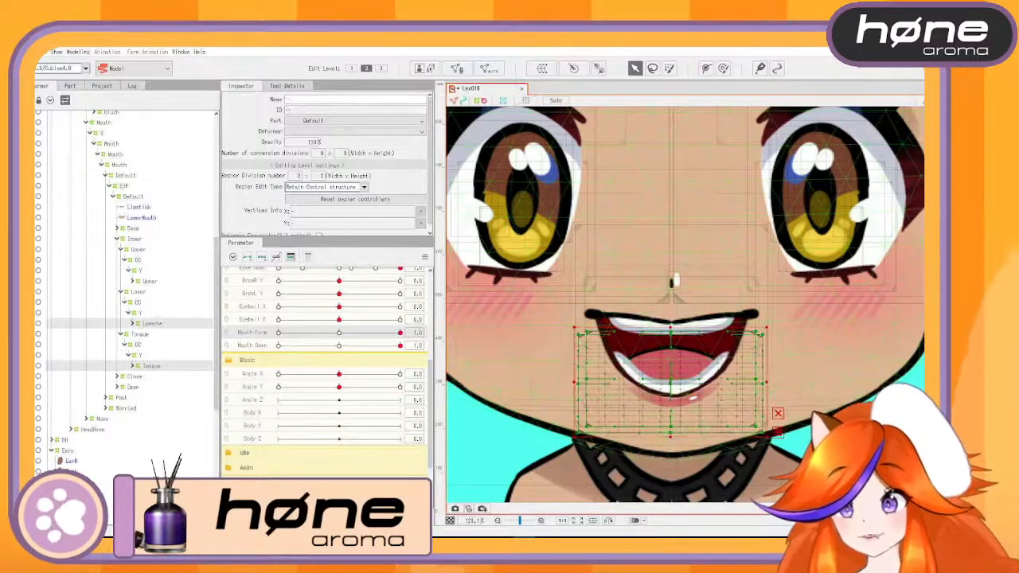
ctrl+click(159, 282)
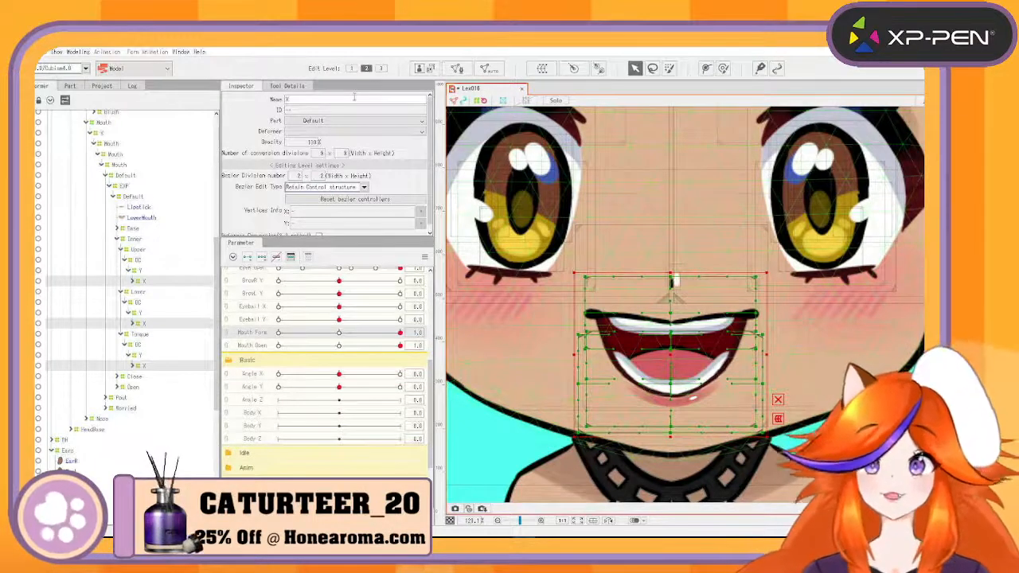
Step: Add three Angle Y keyforms to the Y warp deformers of the upper teeth, lower teeth and tongue together
click(146, 356)
ctrl+click(143, 312)
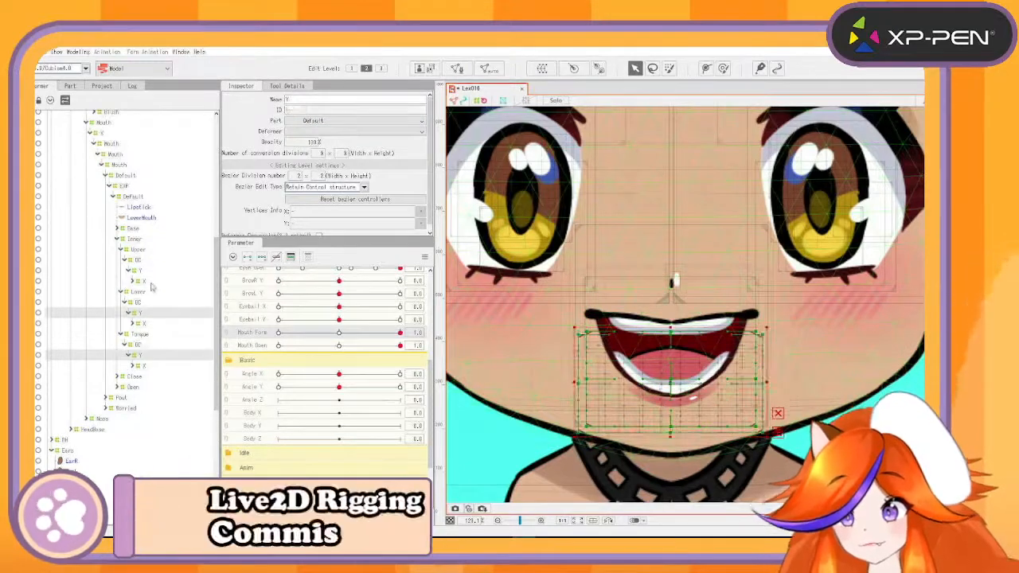
ctrl+click(145, 275)
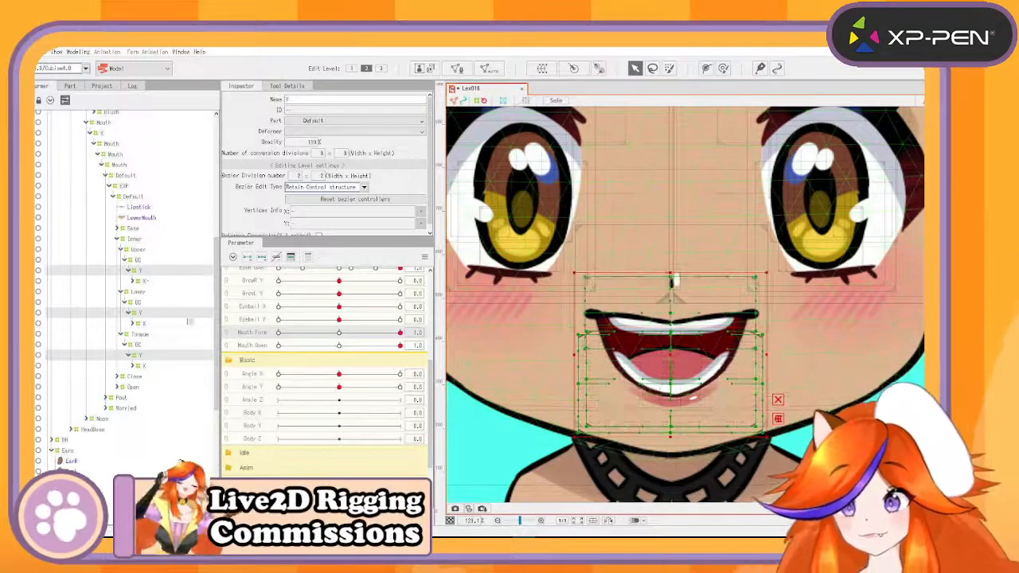
click(267, 386)
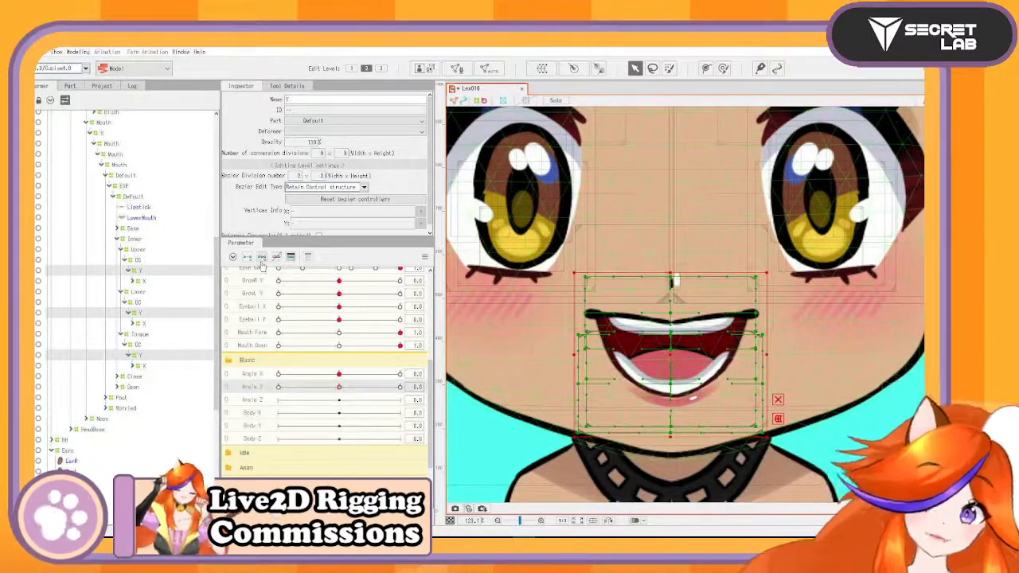
Step: At Angle Y -30, move the tongue's Y warp deformer up inside the mouth
drag(340, 387, 278, 388)
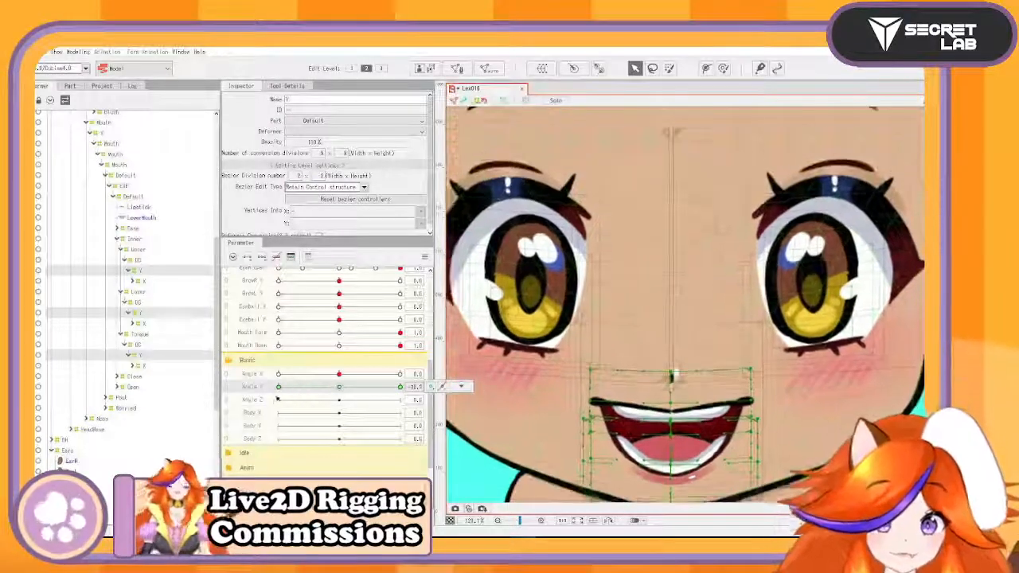
click(139, 355)
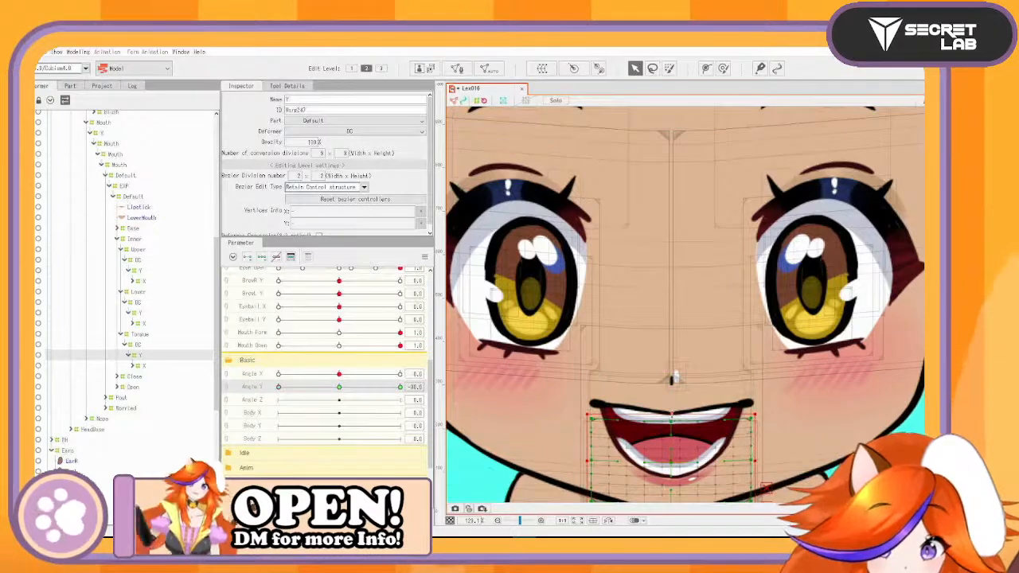
drag(680, 422, 671, 388)
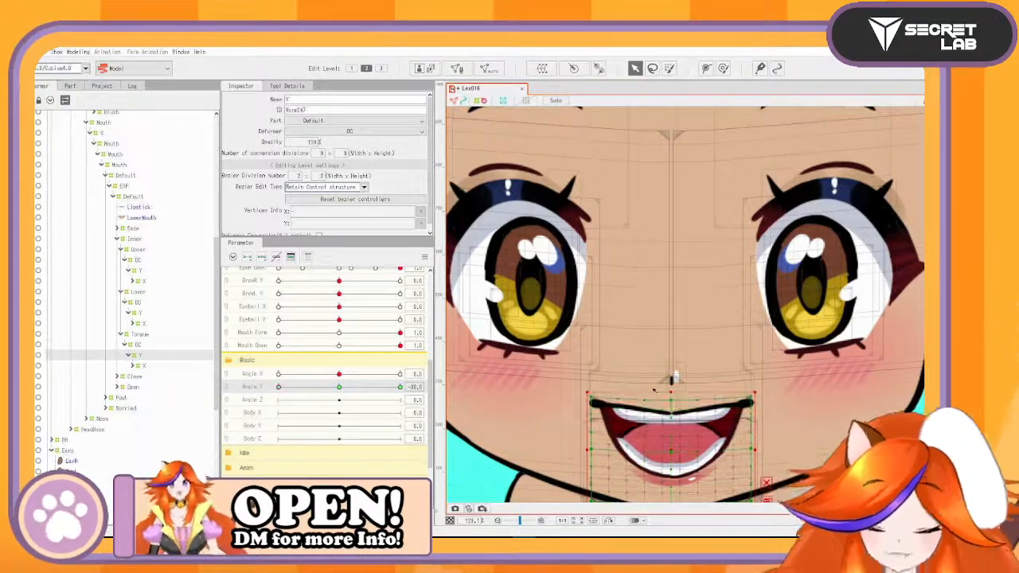
click(140, 313)
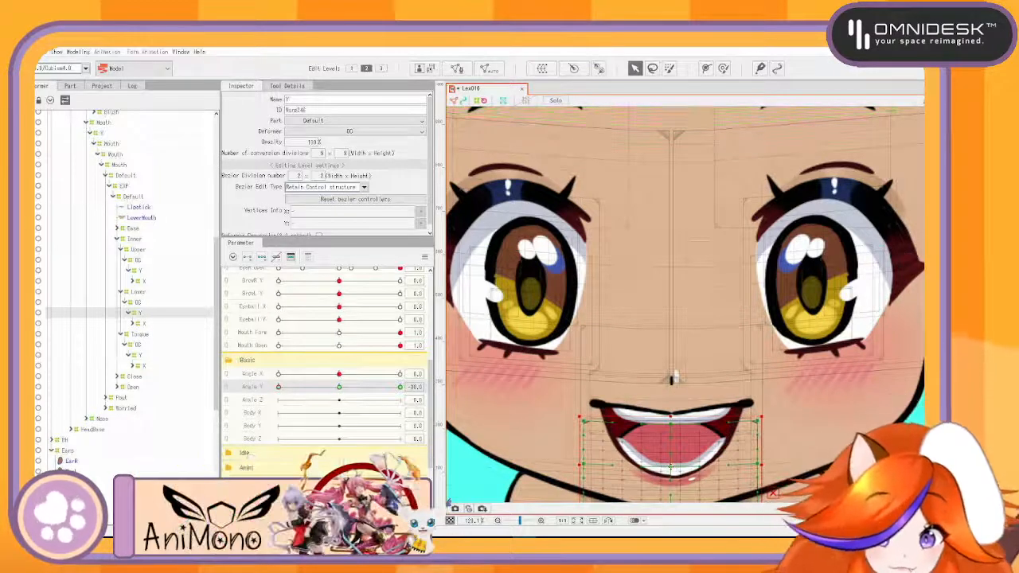
drag(670, 467, 670, 460)
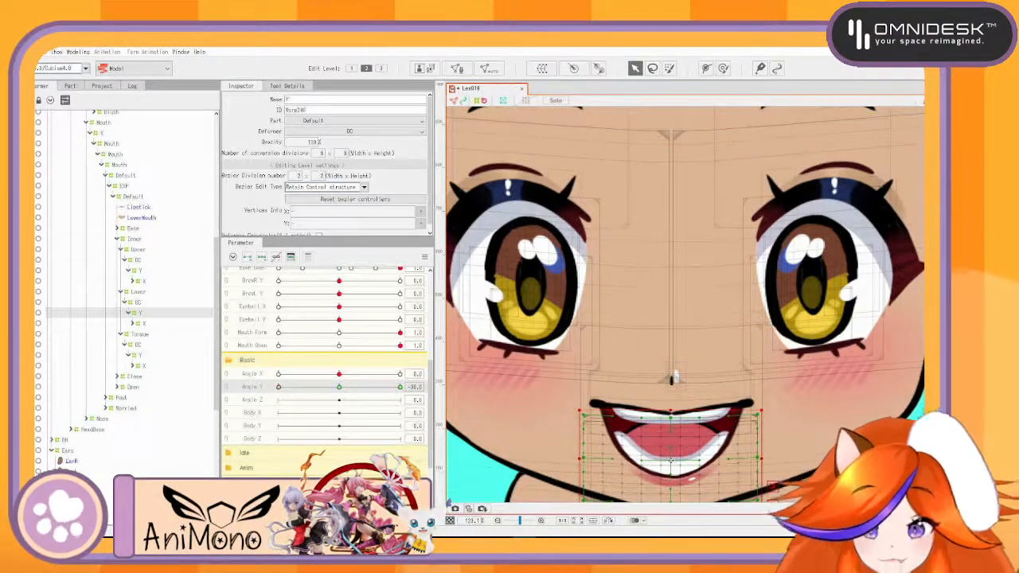
key(Delete)
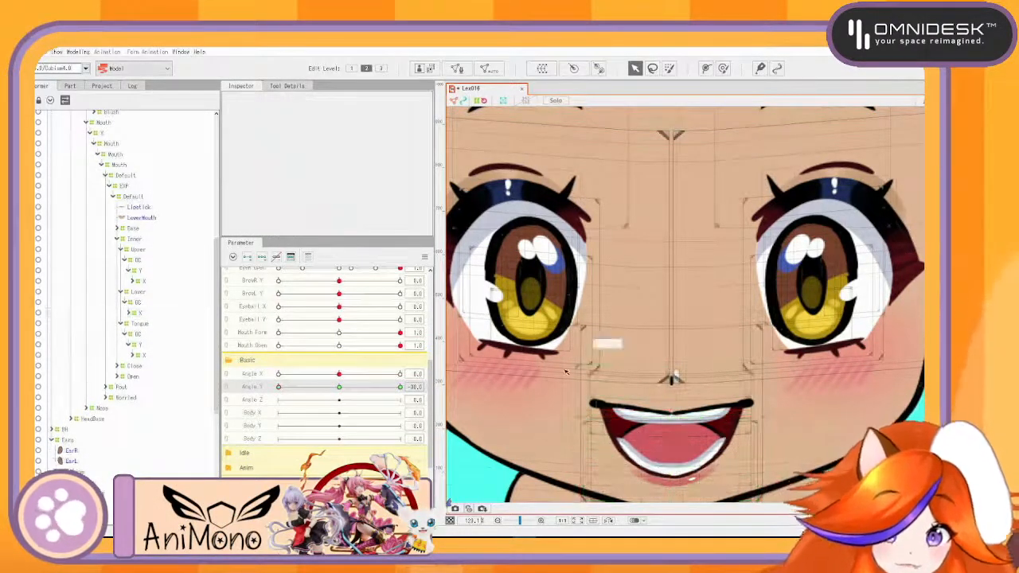
key(ctrl+z)
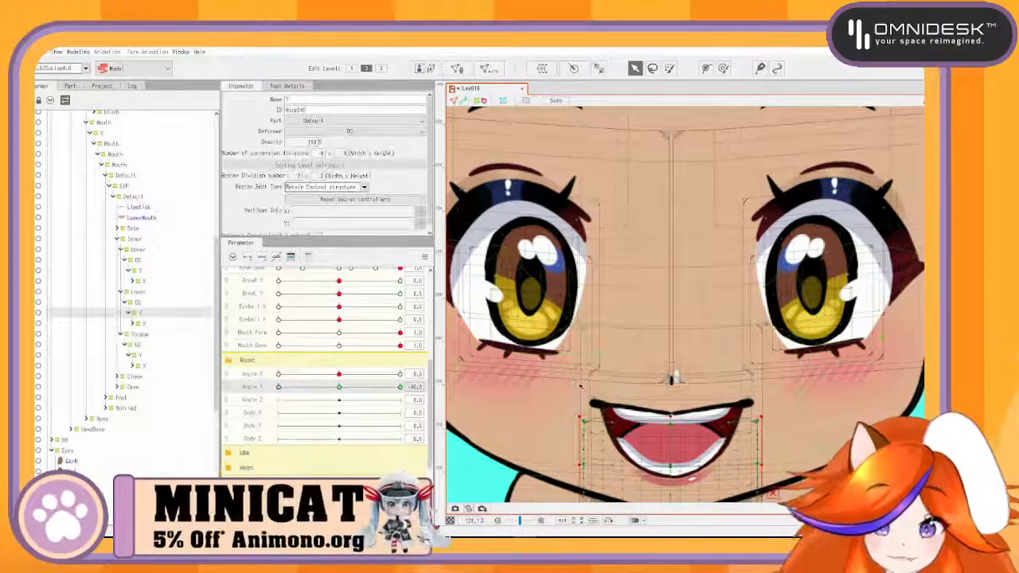
Step: At Angle Y -30, stretch the top of the lower teeth's Y warp deformer upward and raise the upper teeth's Y deformer slightly
click(682, 424)
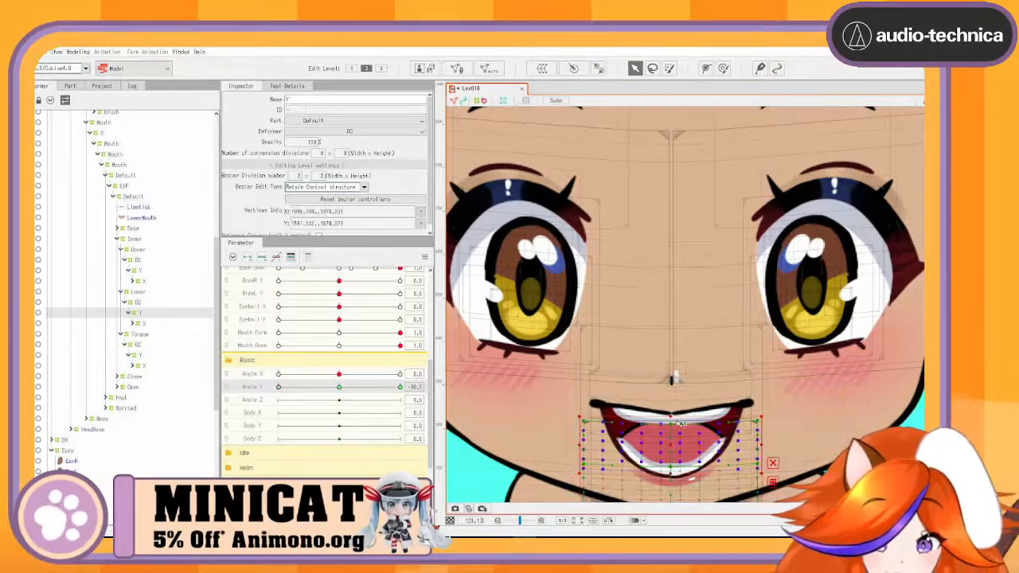
drag(671, 415, 672, 403)
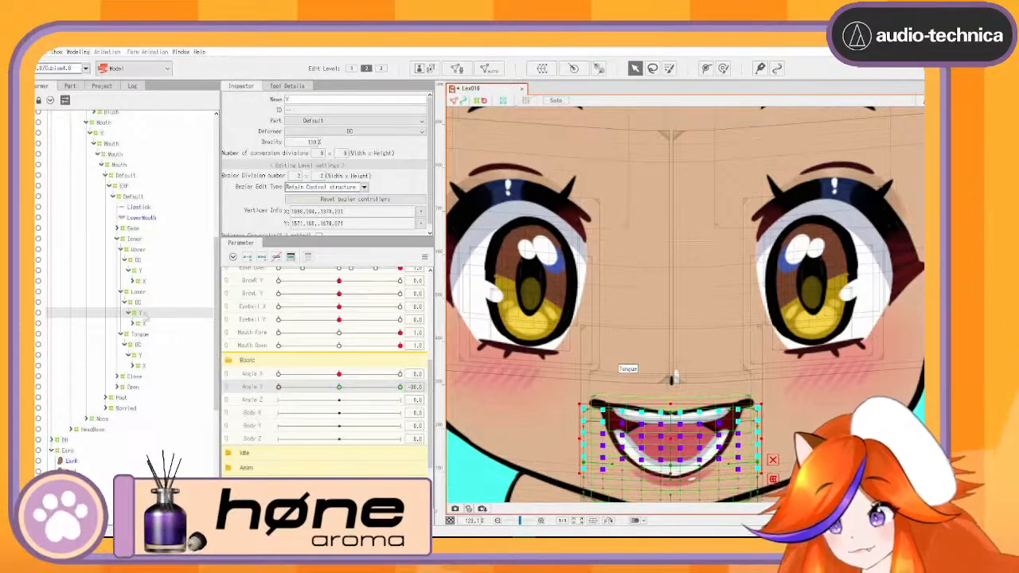
click(142, 281)
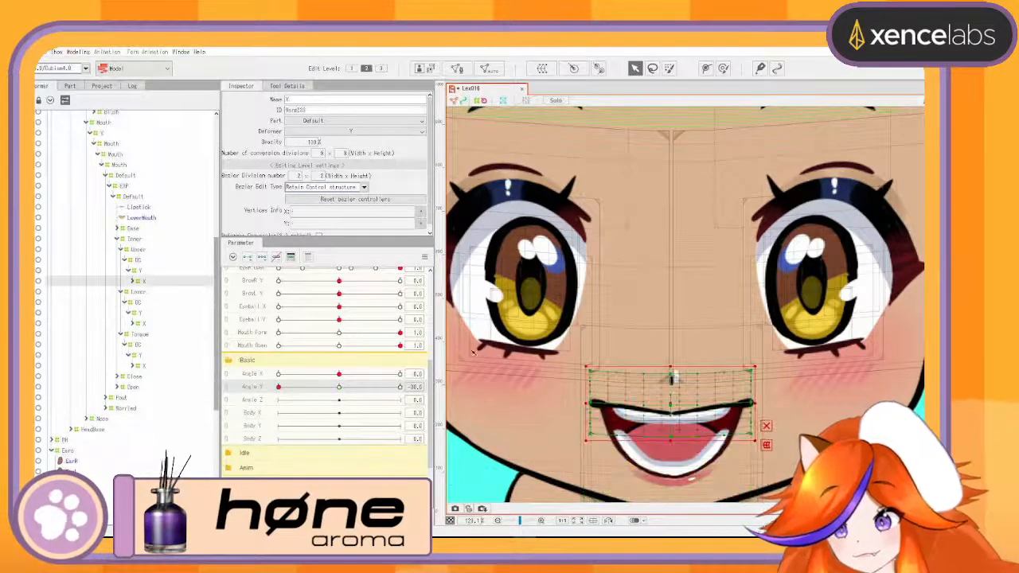
click(148, 271)
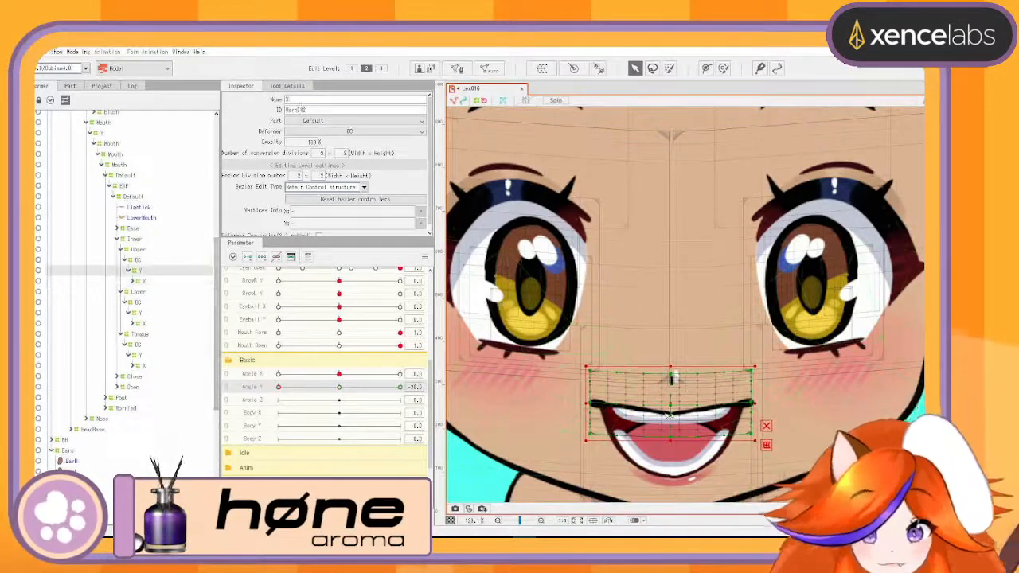
drag(671, 406, 671, 399)
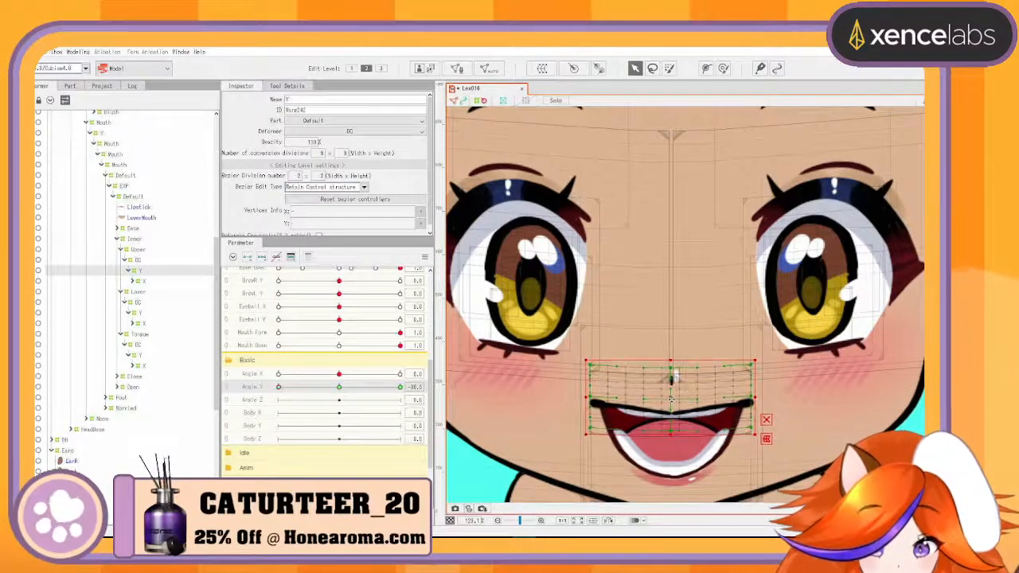
Step: At Angle Y 30, lower the top edges of the upper teeth's and lower teeth's Y warp deformers
click(282, 387)
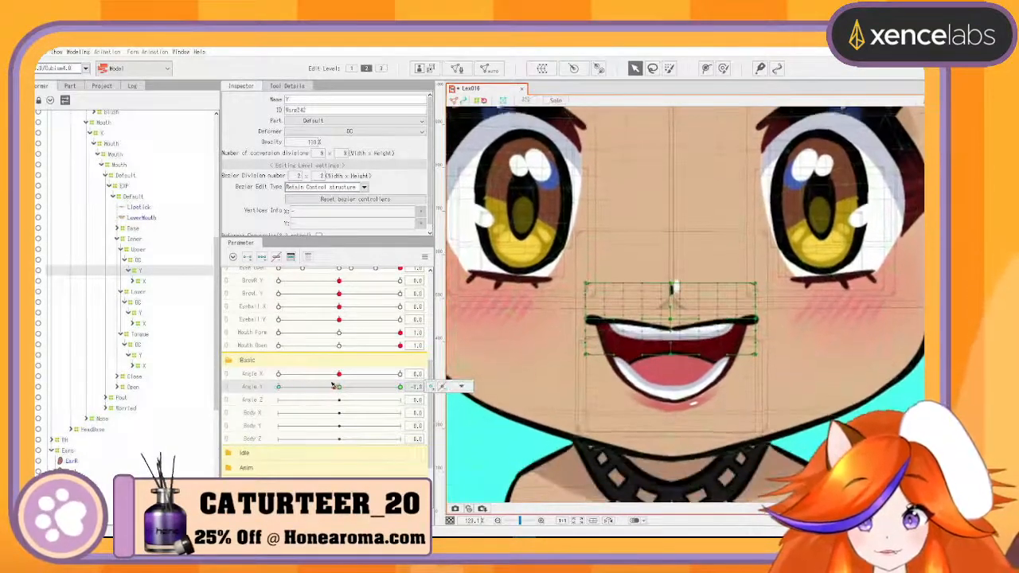
drag(284, 404, 430, 373)
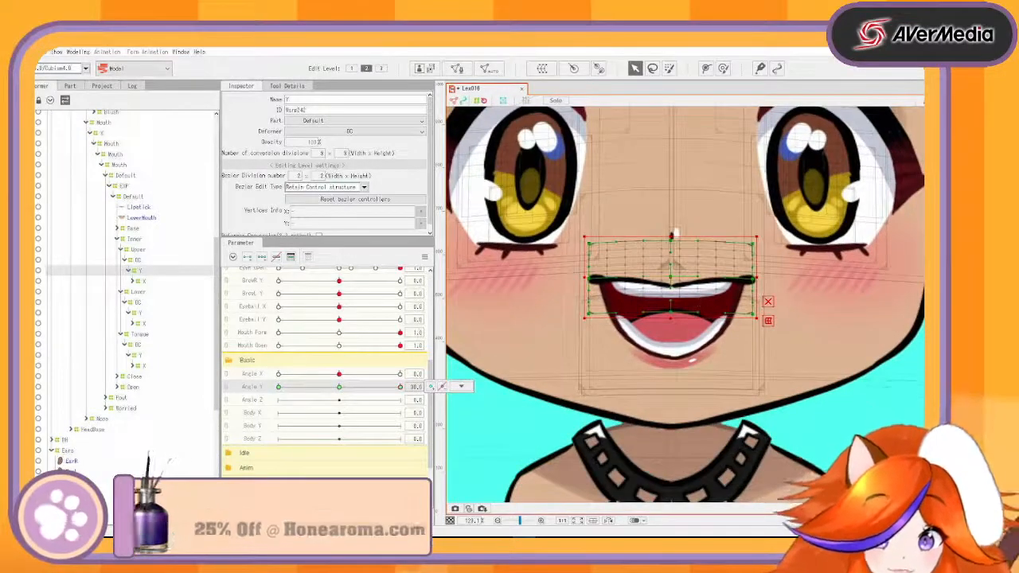
drag(671, 237, 671, 247)
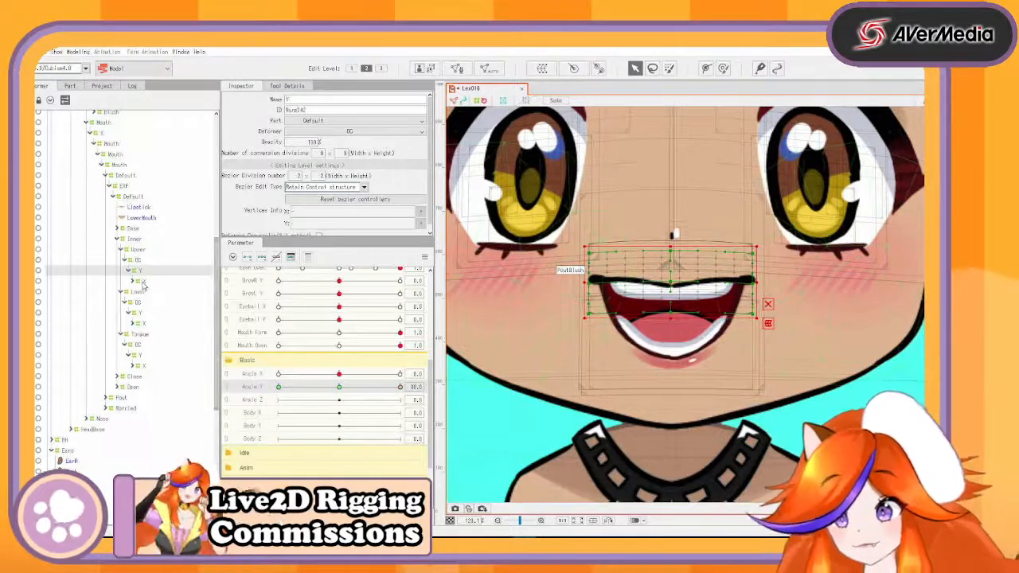
click(140, 313)
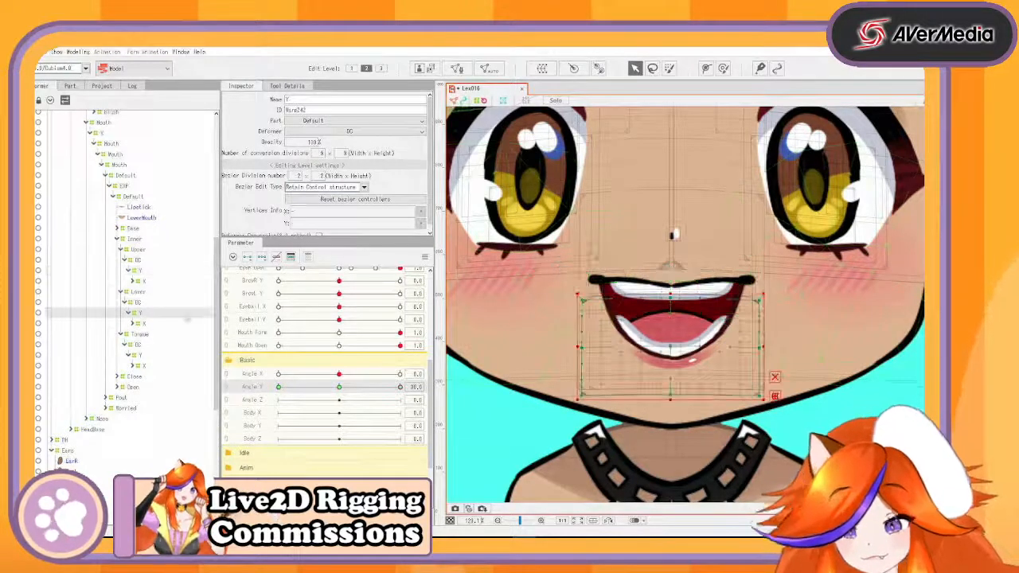
drag(672, 297, 674, 309)
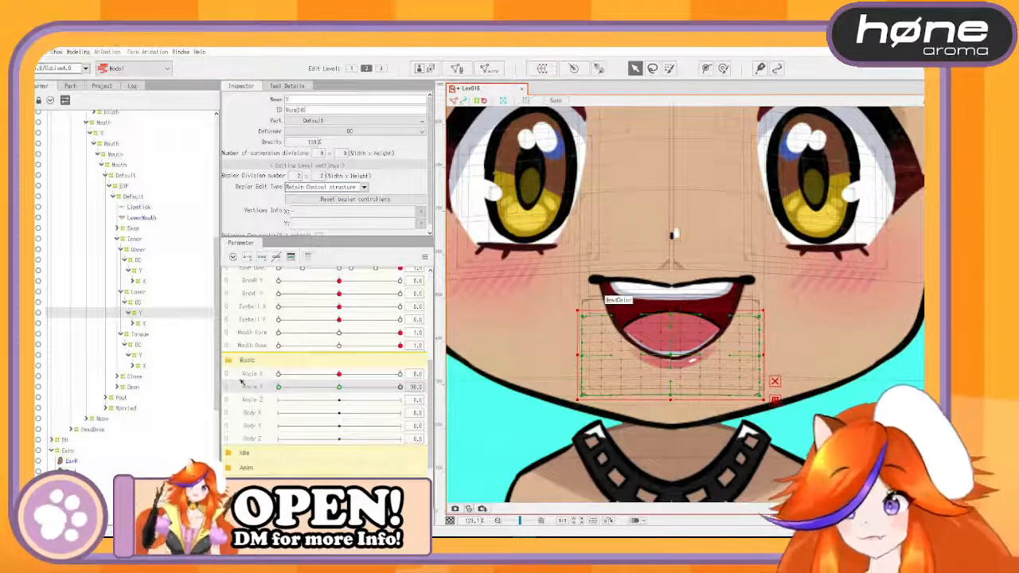
Step: Lower the top edge of the tongue's Y warp deformer at Angle Y 30, preview the Angle Y range and return it to 0
click(183, 367)
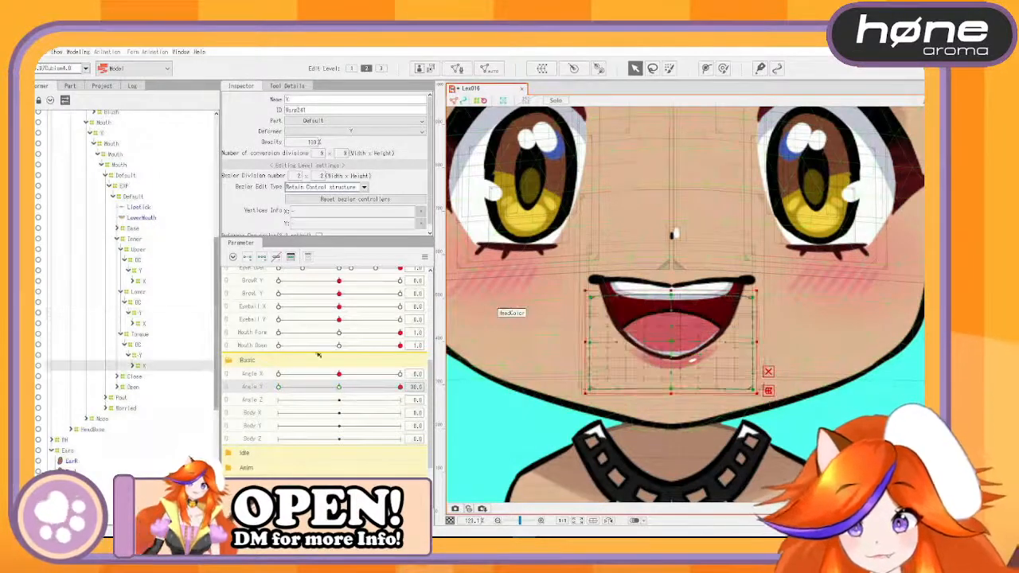
click(161, 356)
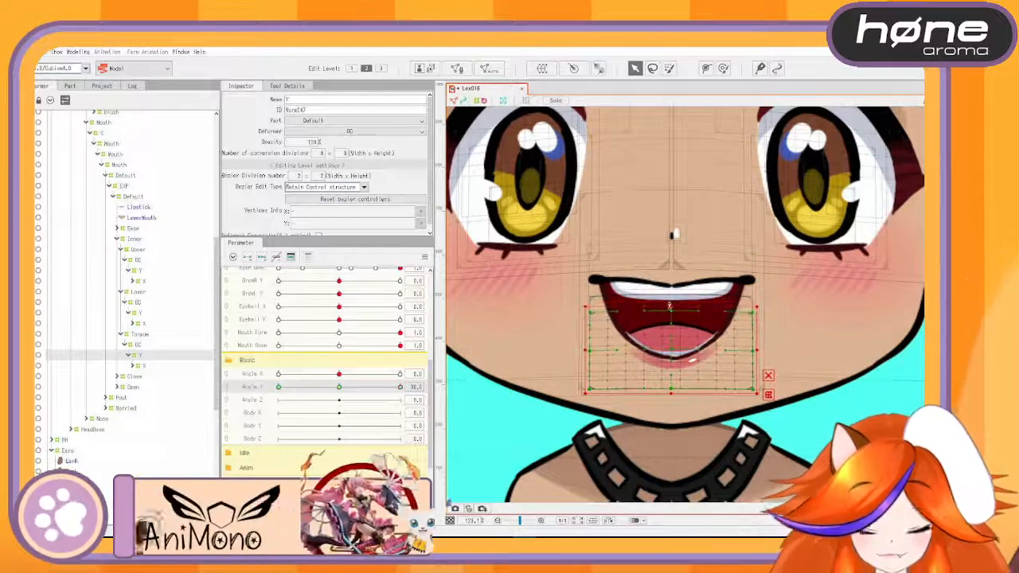
drag(394, 389, 343, 416)
drag(263, 435, 342, 391)
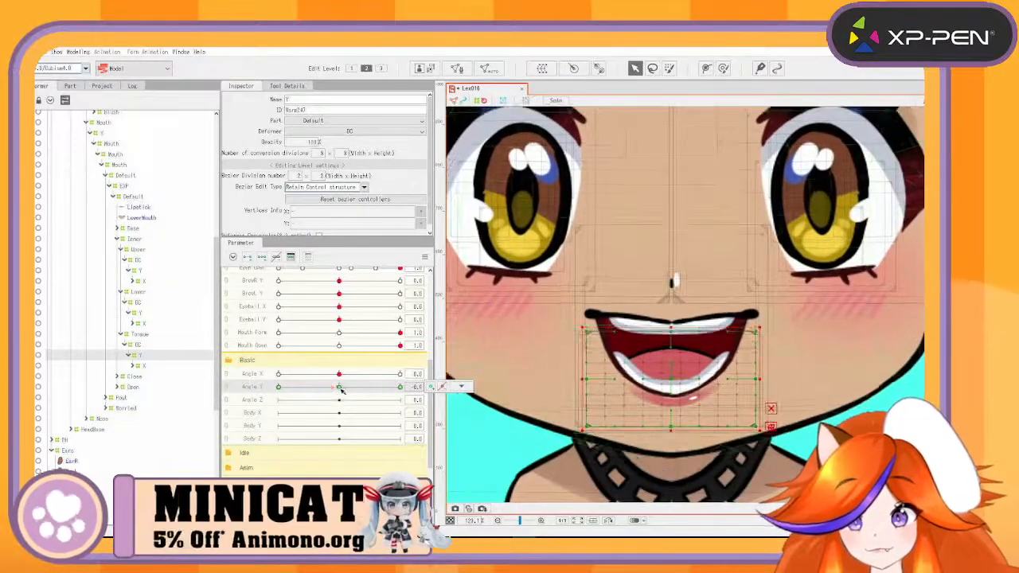
Step: Add three keys on Angle X to the X warp deformers of the tongue, lower teeth and upper teeth, and set Angle X to -30
click(268, 376)
click(142, 366)
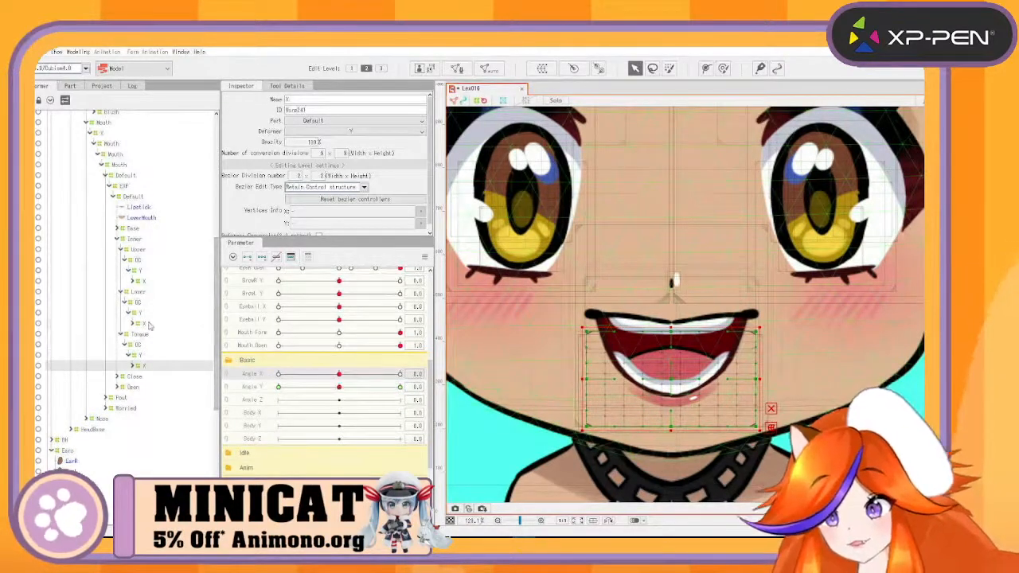
ctrl+click(145, 324)
ctrl+click(143, 282)
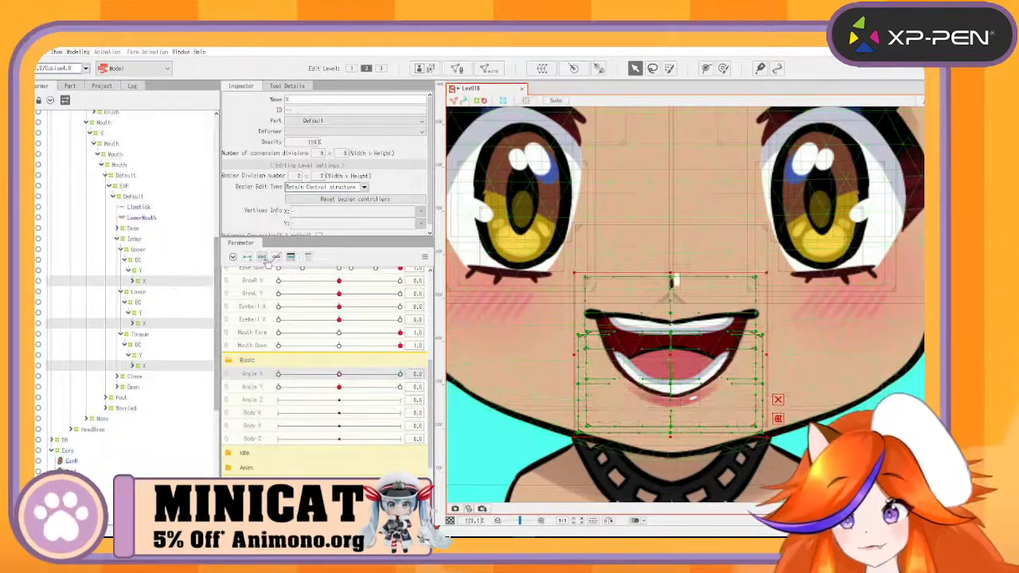
drag(338, 374, 275, 373)
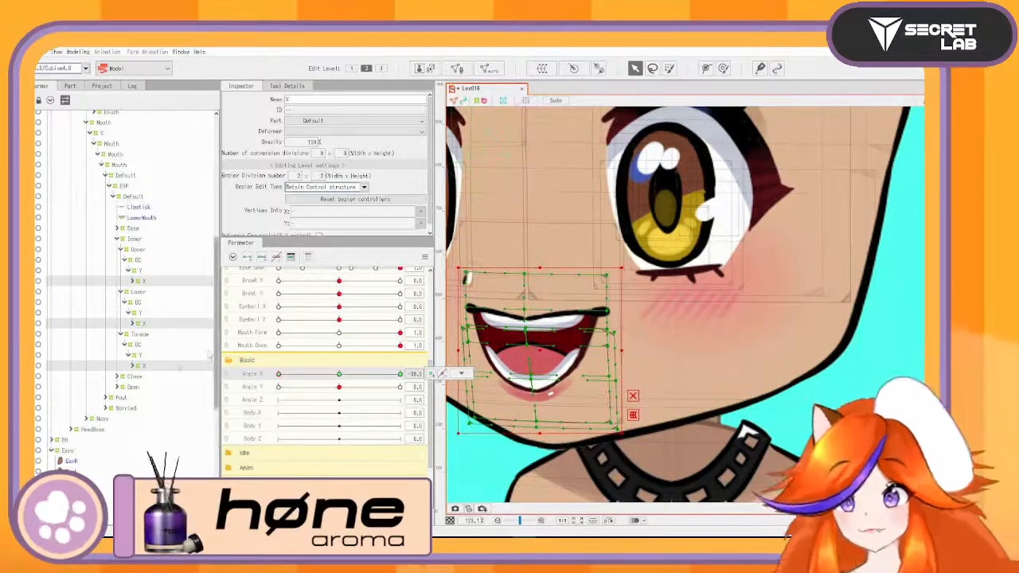
Step: At Angle X -30, stretch the right sides of the upper teeth's and lower teeth's X warp deformers outward to the right
click(147, 284)
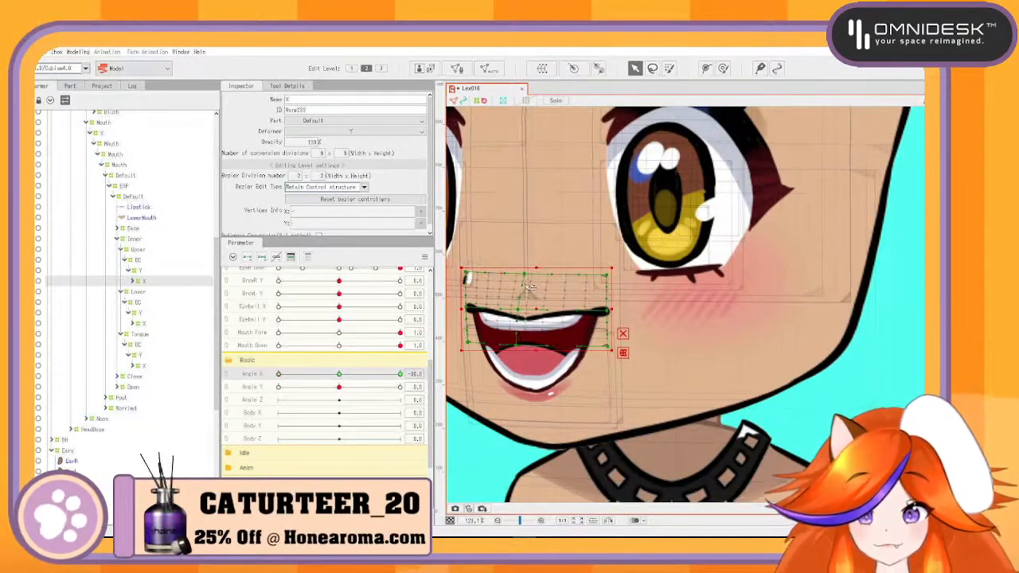
drag(638, 252, 516, 365)
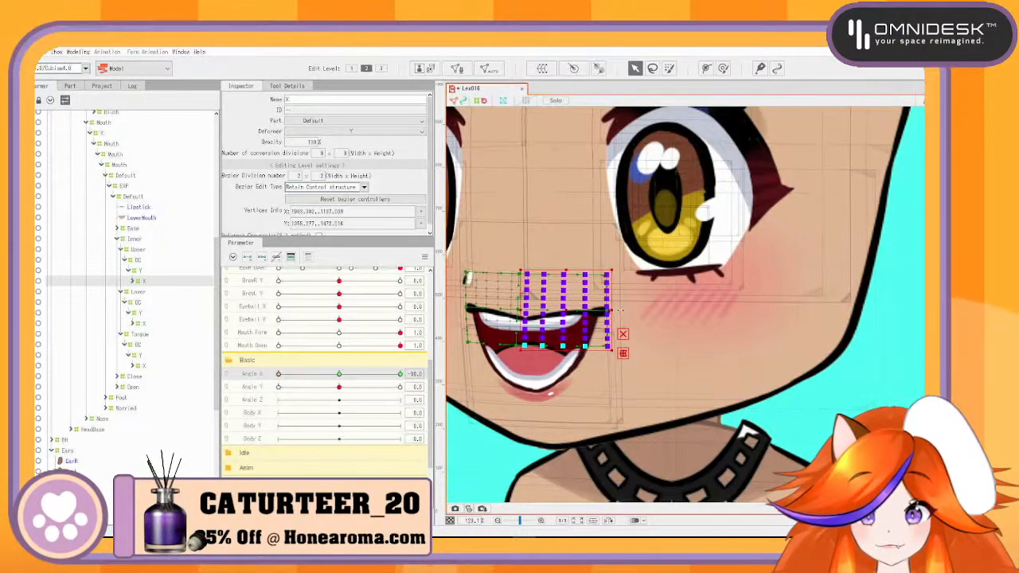
click(567, 388)
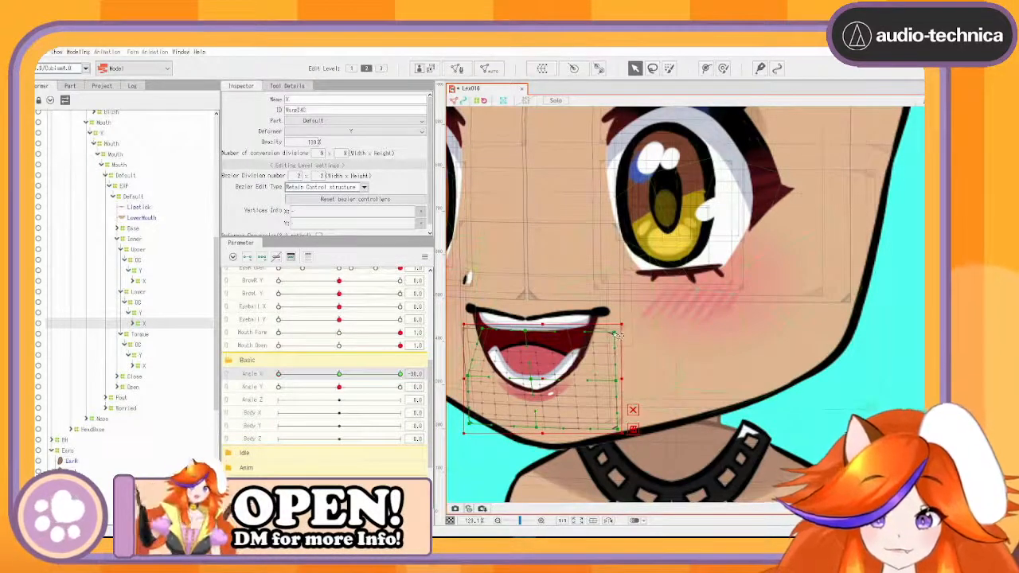
drag(617, 381, 642, 382)
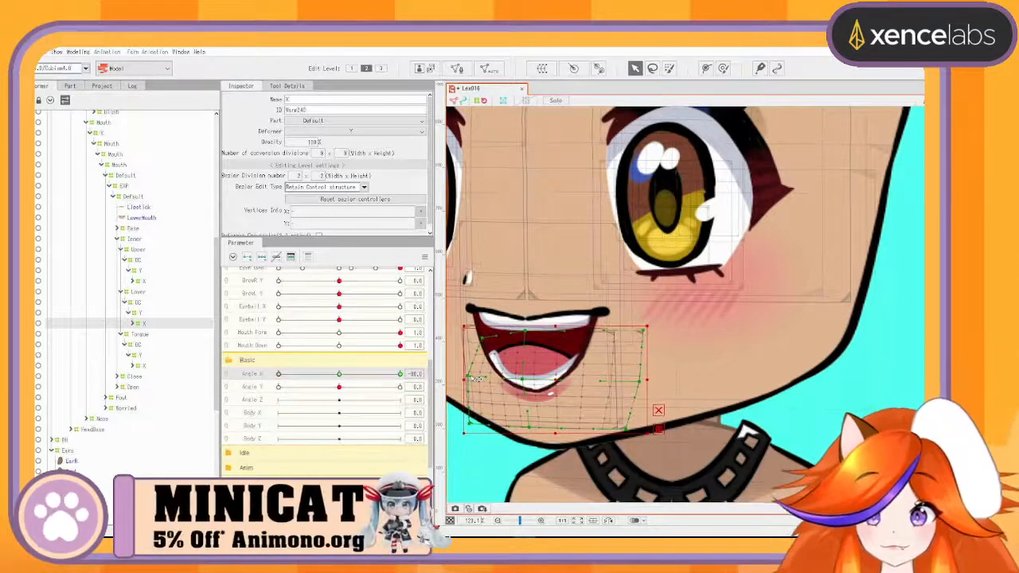
drag(556, 381, 553, 381)
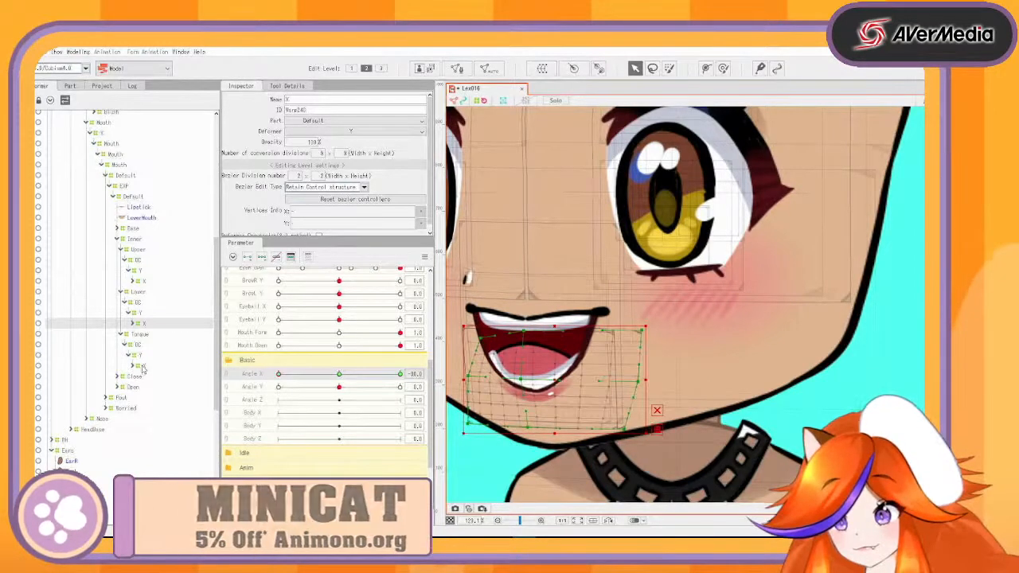
Step: At Angle X -30, skew the top of the tongue's X warp deformer right and pull the lower teeth deformer's upper-left corner inward
click(143, 368)
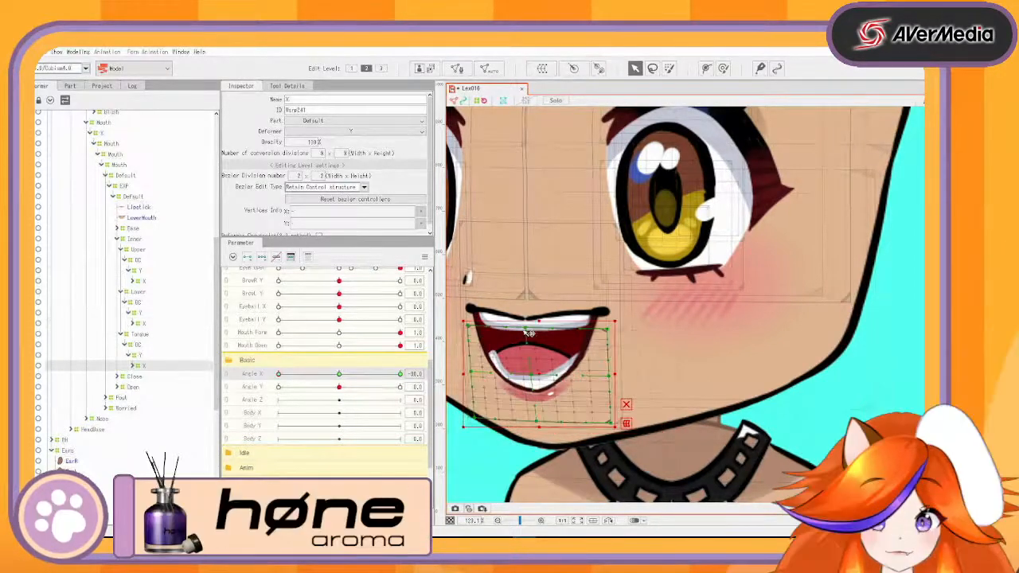
drag(525, 329, 637, 328)
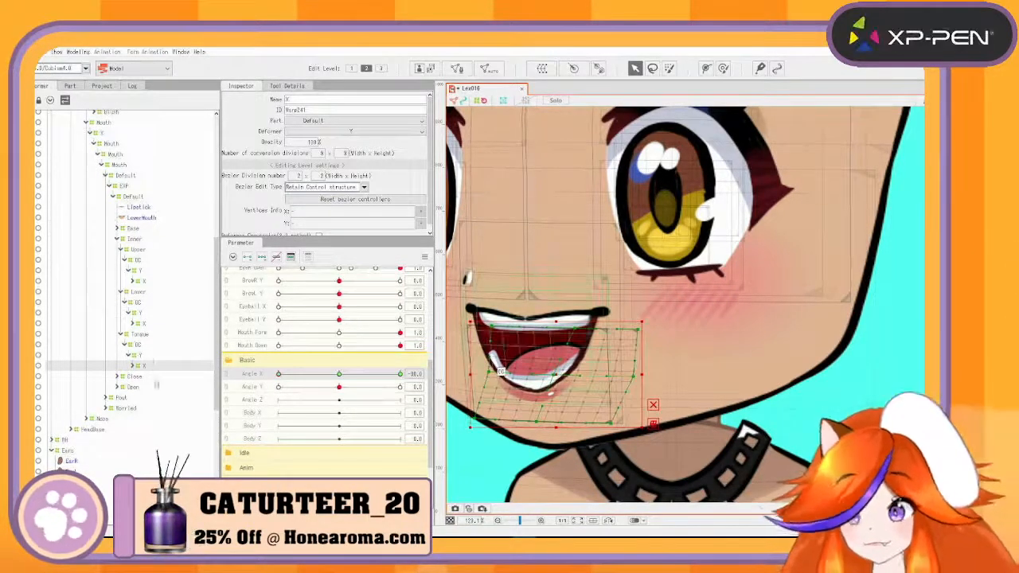
click(147, 323)
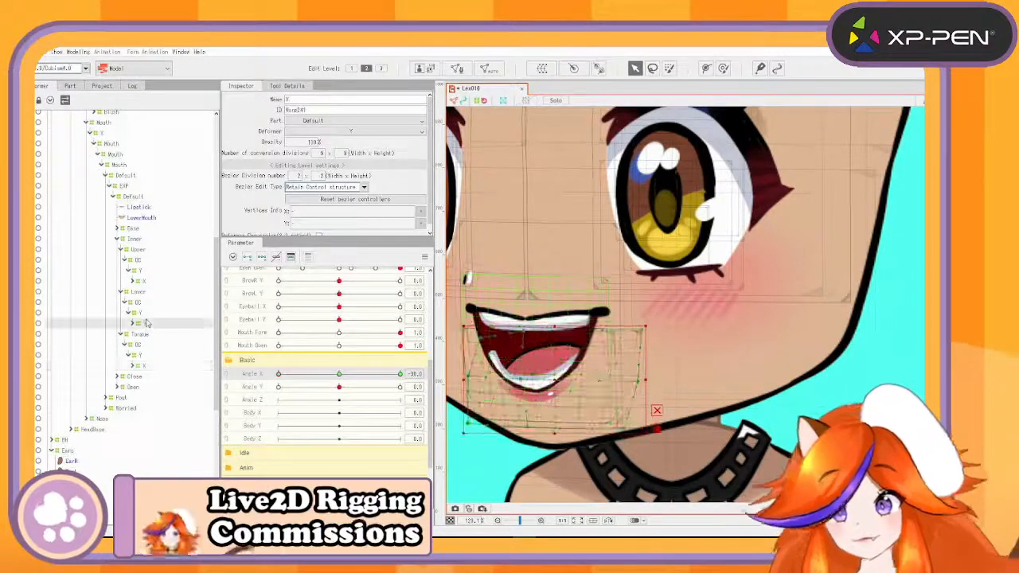
drag(470, 330, 532, 339)
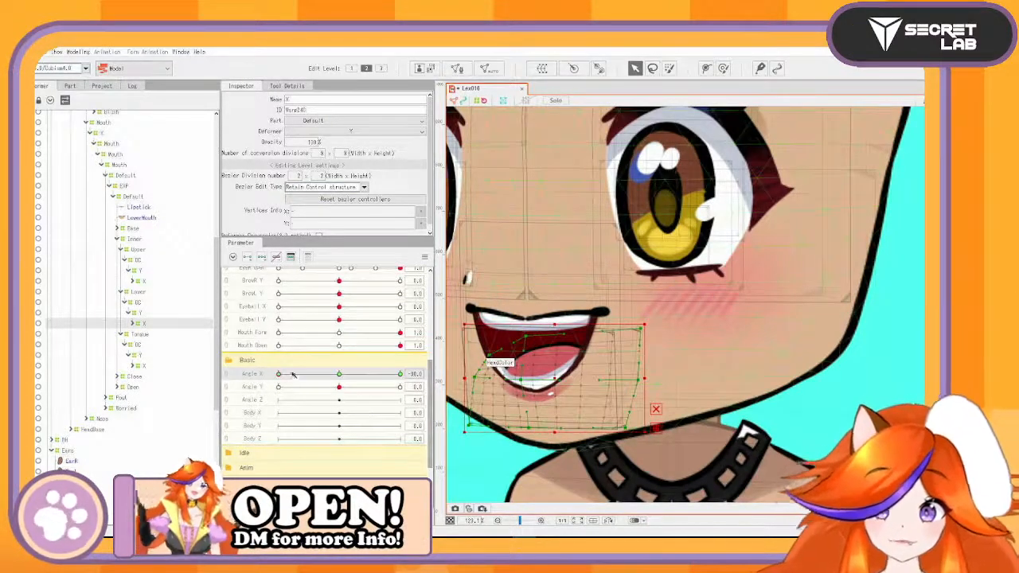
Step: Nudge the lower teeth's X warp deformer slightly right and smooth its left edge, checking the shape against the Angle X movement
drag(280, 374, 269, 398)
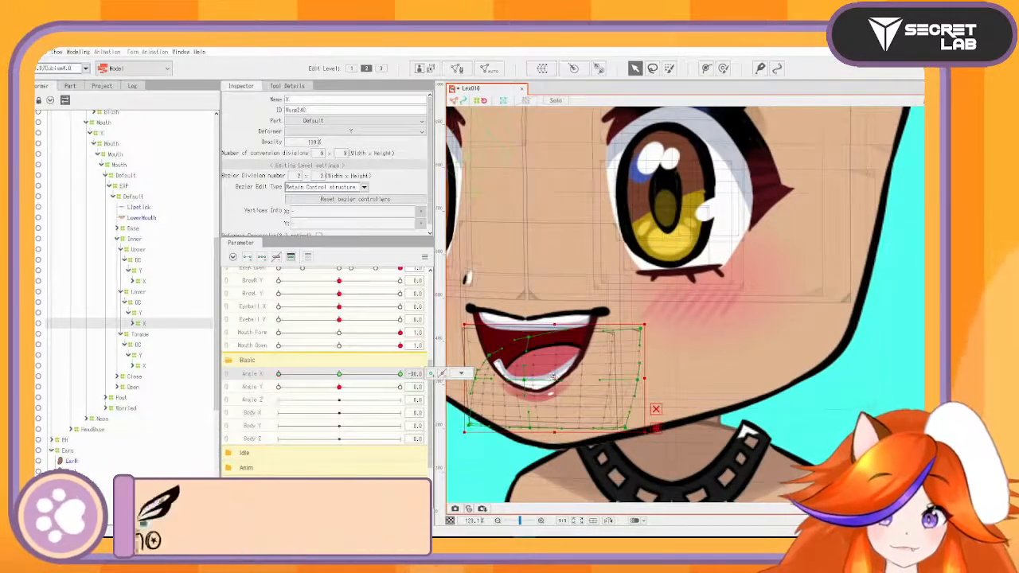
drag(555, 378, 559, 378)
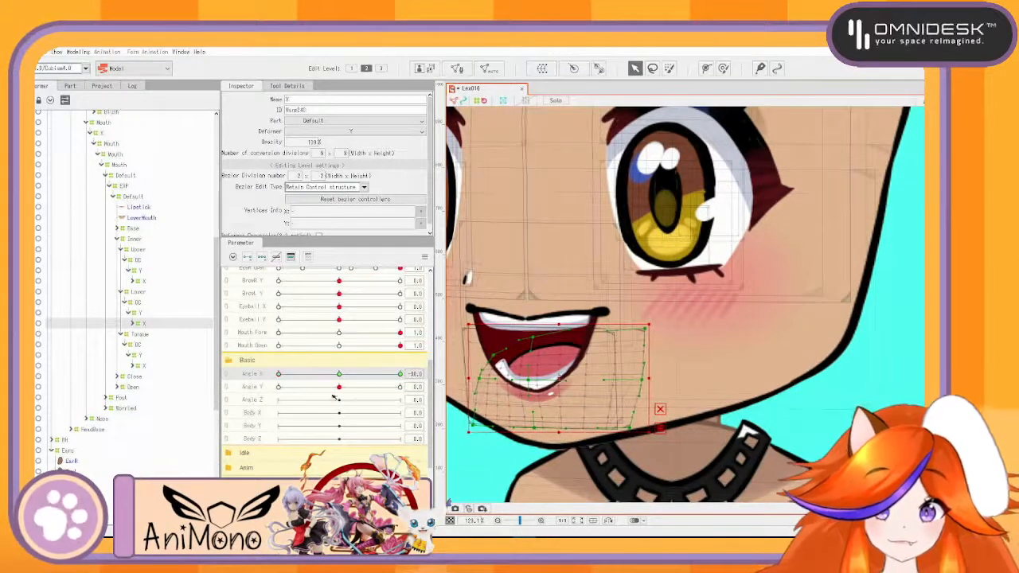
drag(284, 379, 270, 396)
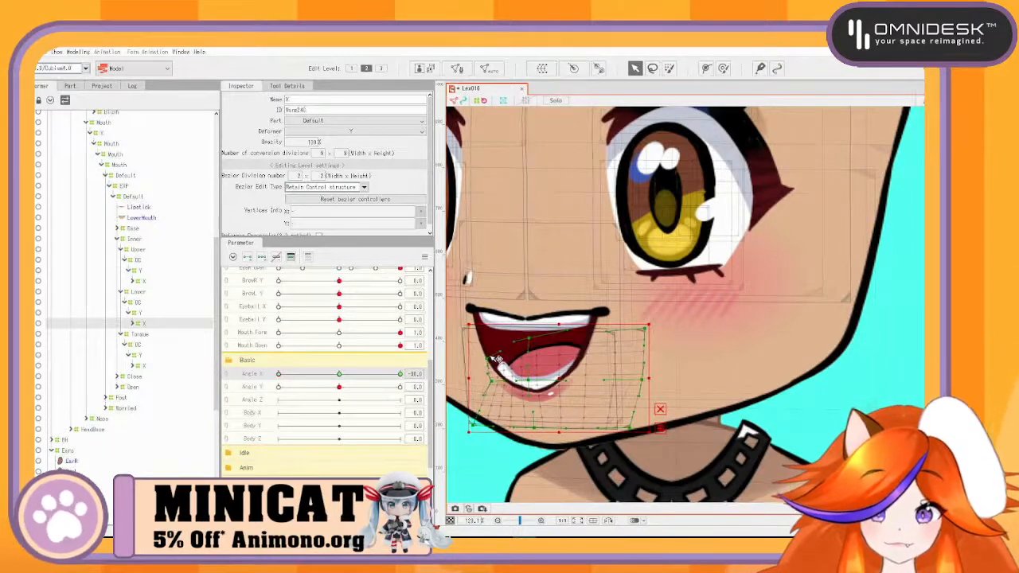
mouse_move(279, 375)
mouse_down()
mouse_move(325, 383)
mouse_move(279, 375)
mouse_up()
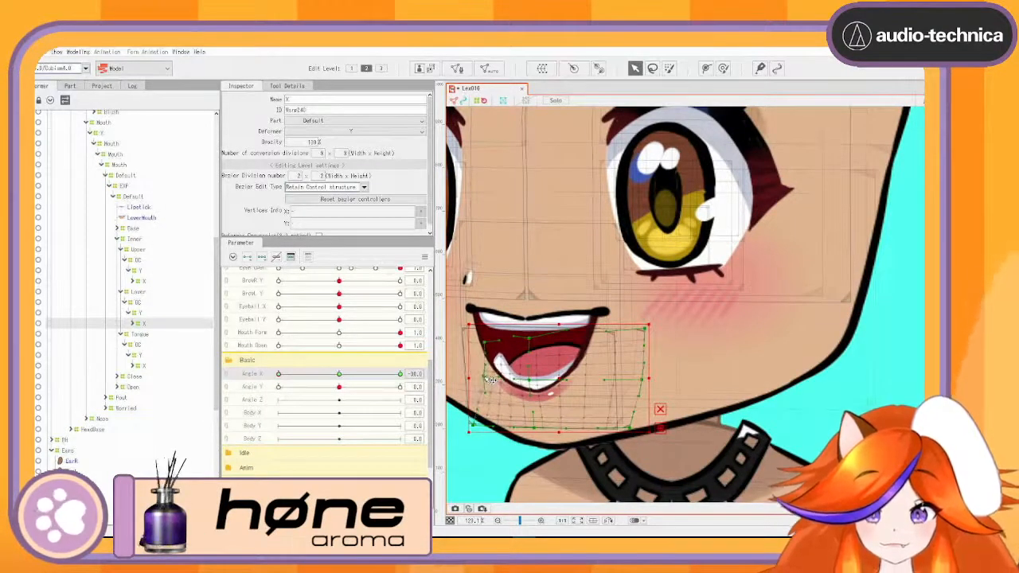
drag(293, 374, 269, 393)
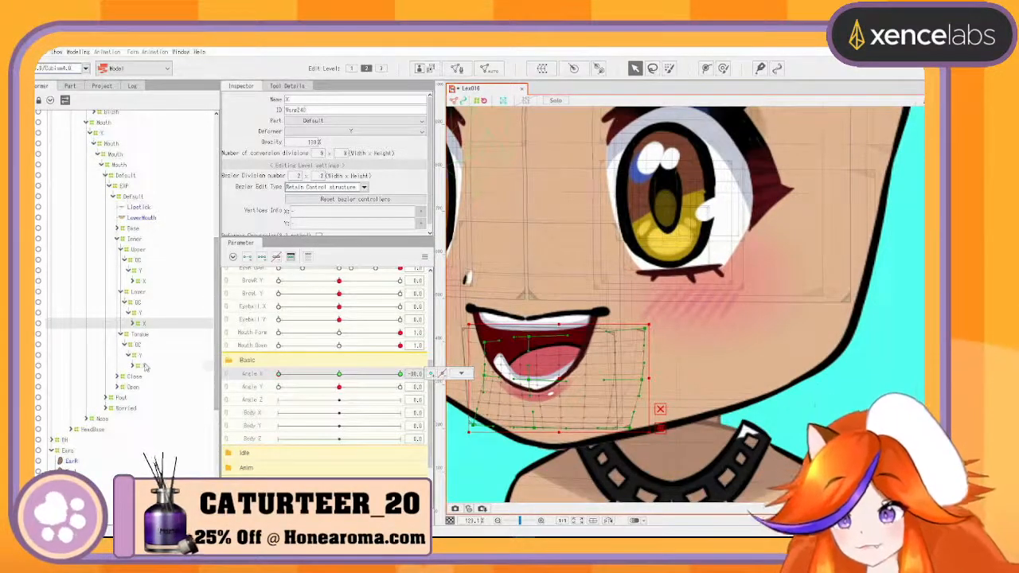
Step: Set the parent of the three inner-mouth X warp deformers to Root and reflect their Angle X motion horizontally
ctrl+click(143, 282)
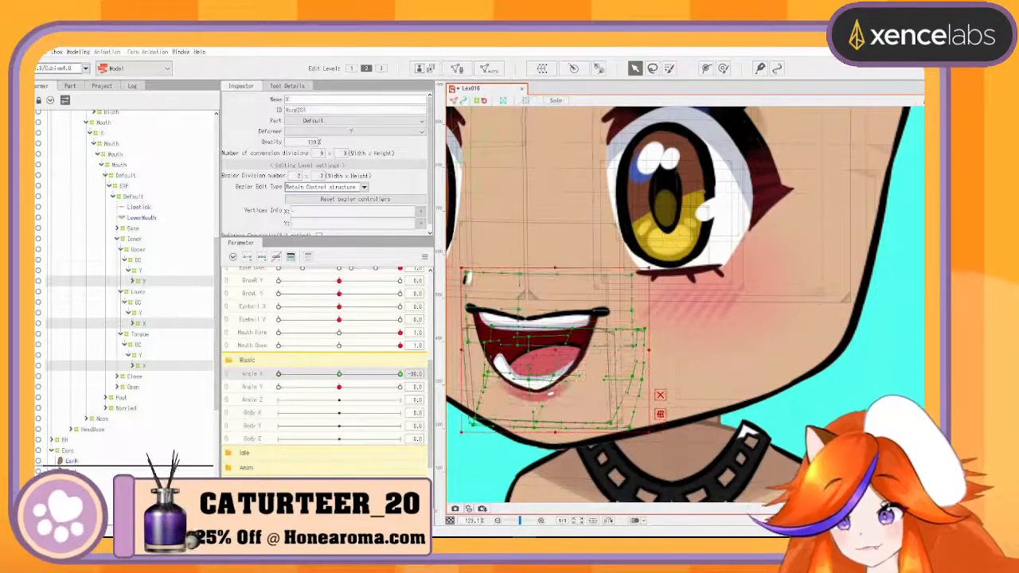
click(355, 141)
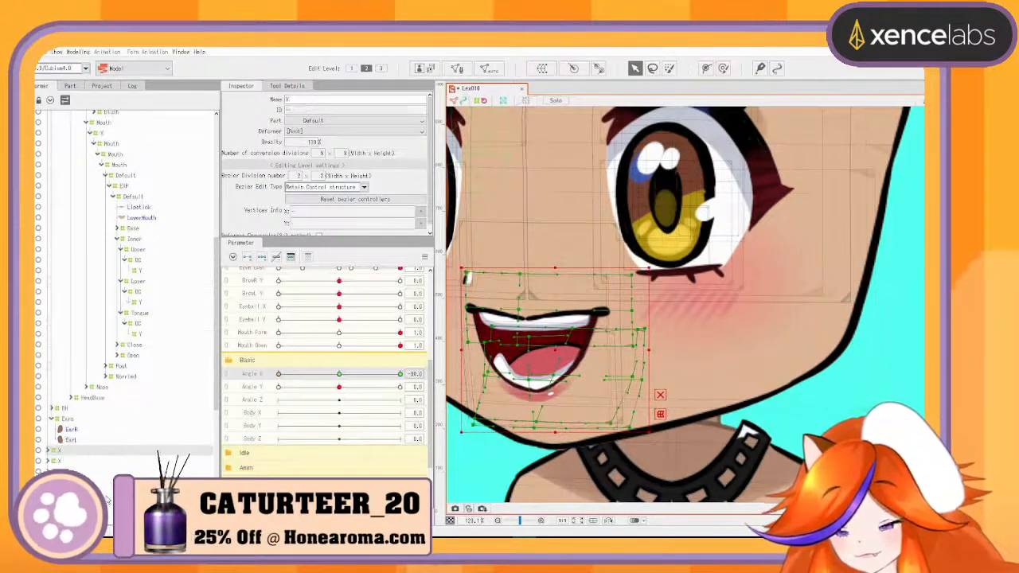
click(62, 461)
ctrl+click(57, 450)
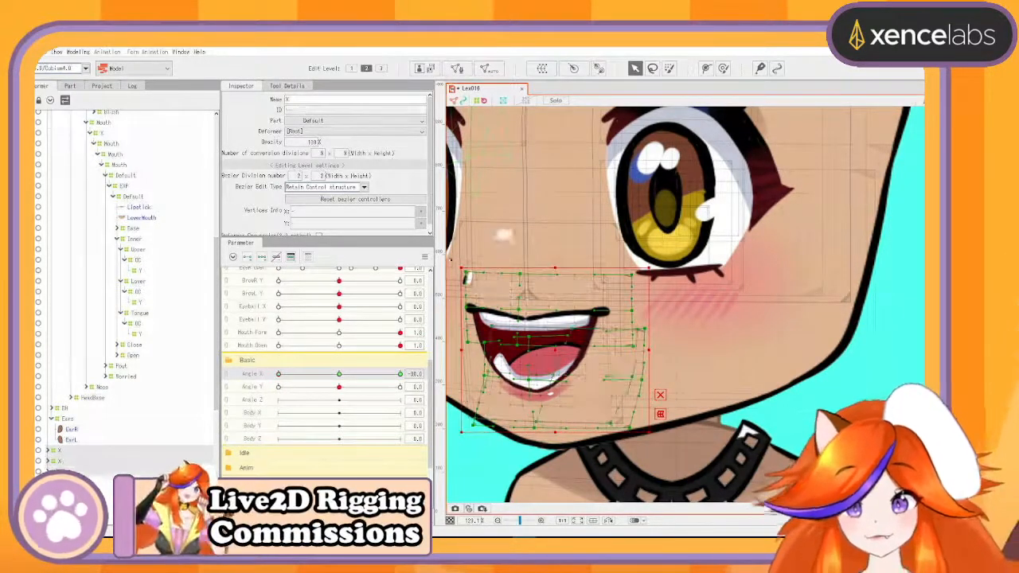
right_click(450, 257)
click(467, 325)
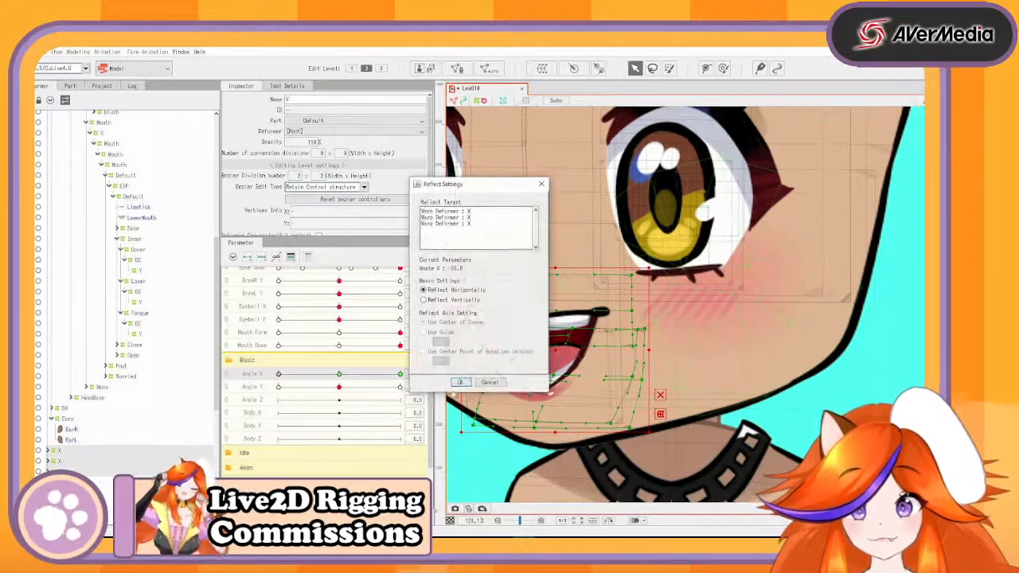
click(461, 383)
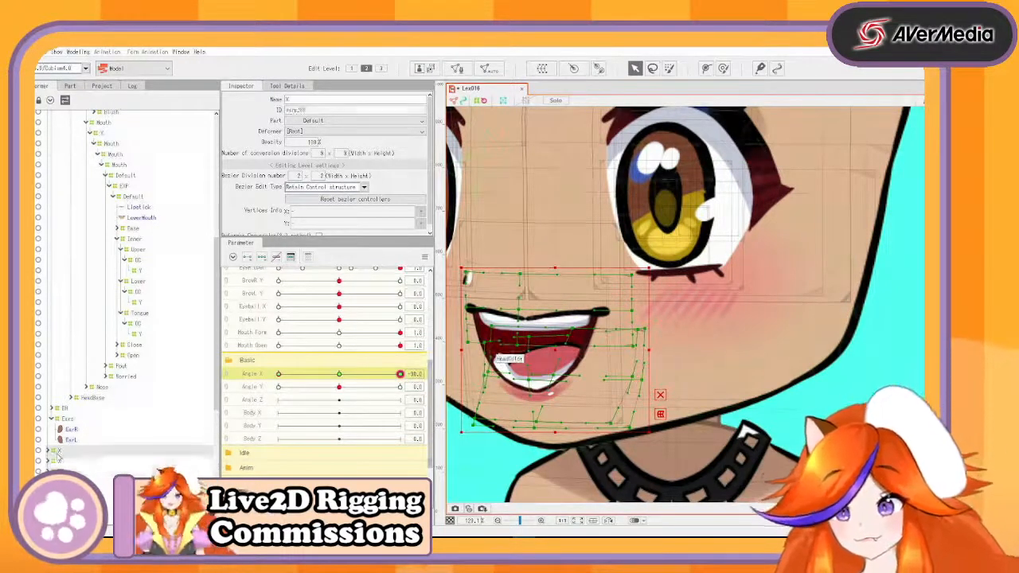
Step: Parent the upper teeth, lower teeth and tongue X warp deformers back under their matching Y warp deformers
click(58, 451)
drag(135, 423, 151, 277)
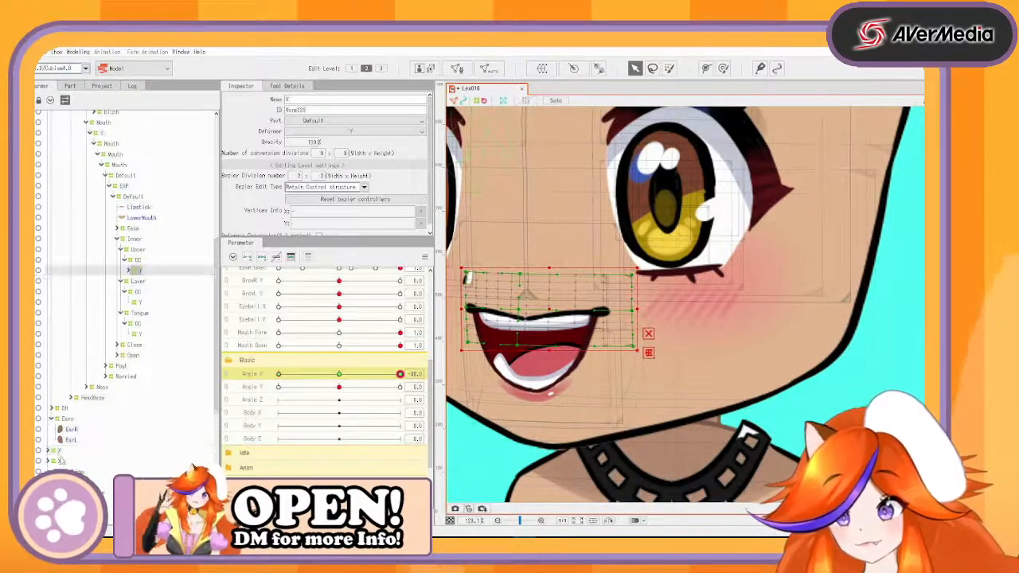
drag(59, 460, 146, 311)
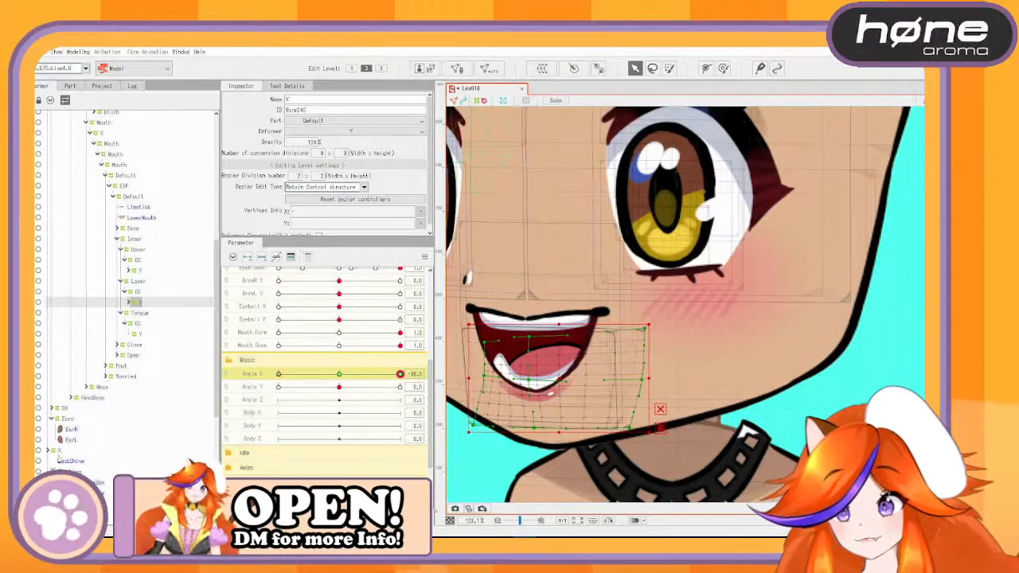
drag(58, 450, 137, 337)
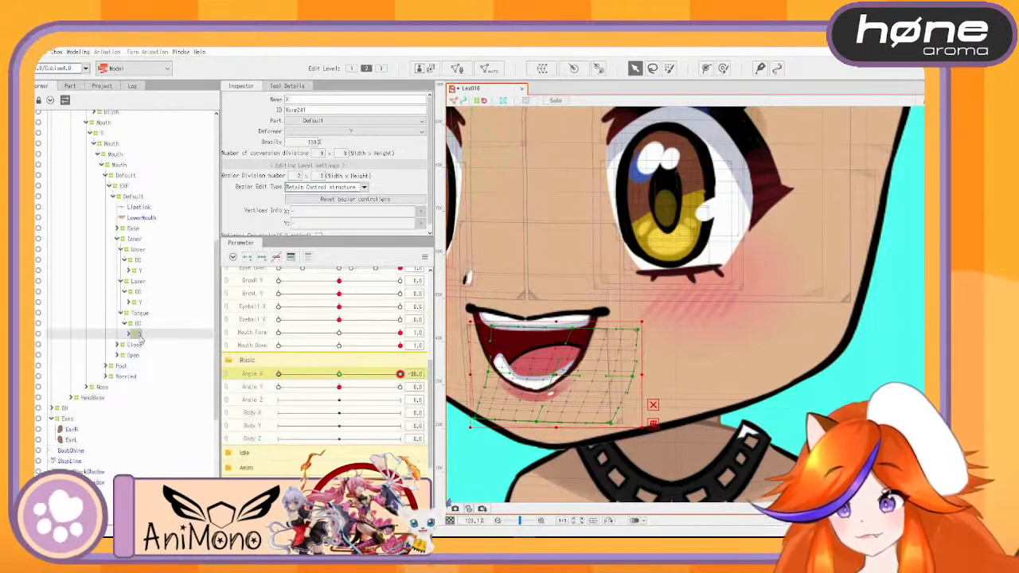
Step: Preview the inner mouth across the Angle X range and at Angle Y -30 and 30 with Angle X at -30
drag(400, 373, 259, 406)
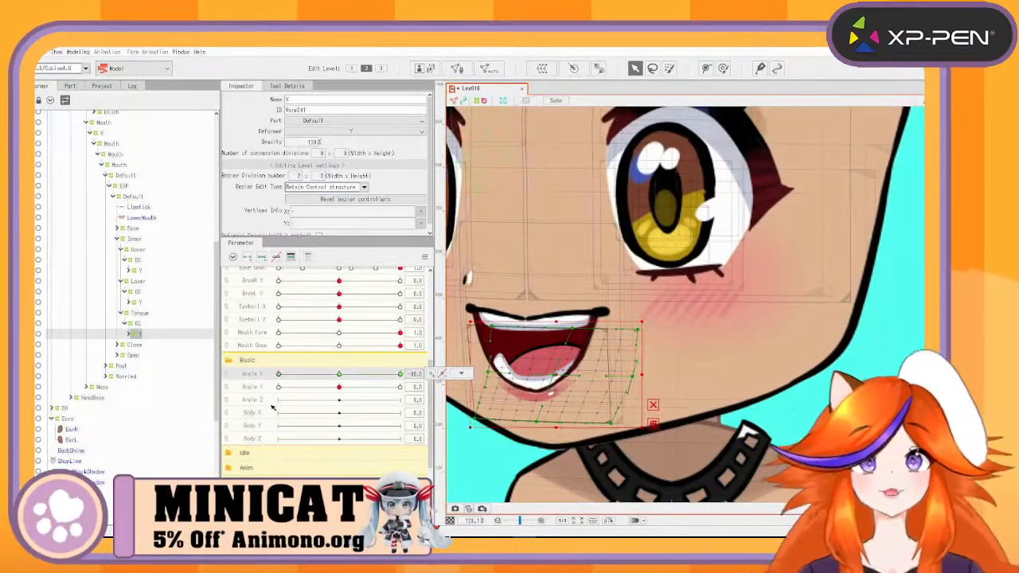
click(279, 387)
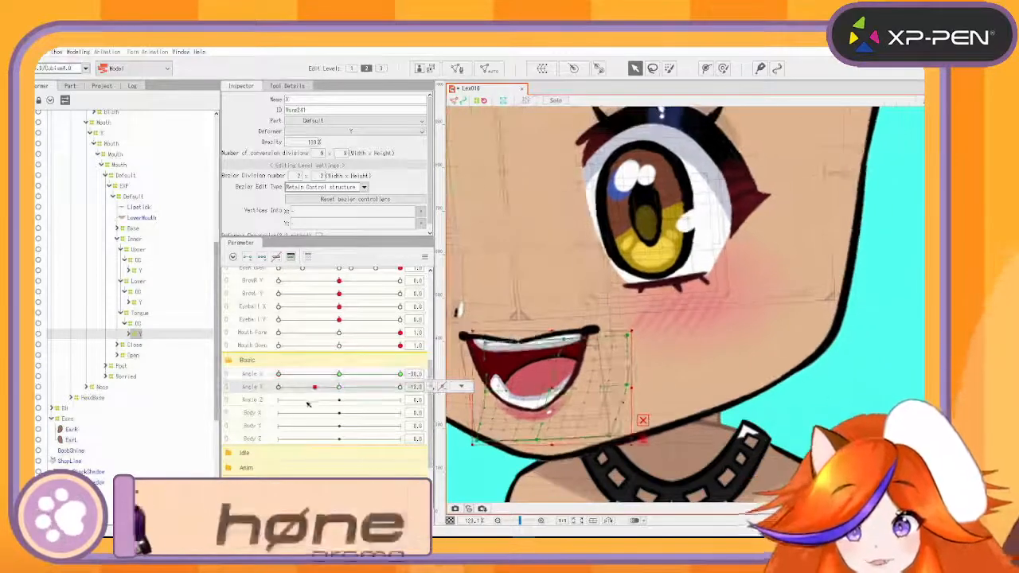
drag(278, 387, 400, 386)
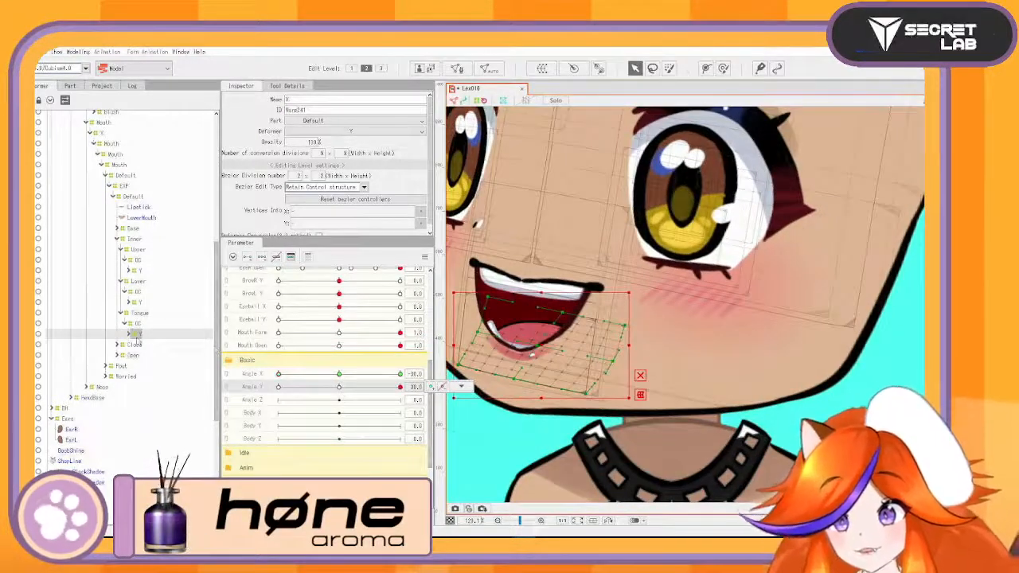
drag(400, 387, 437, 398)
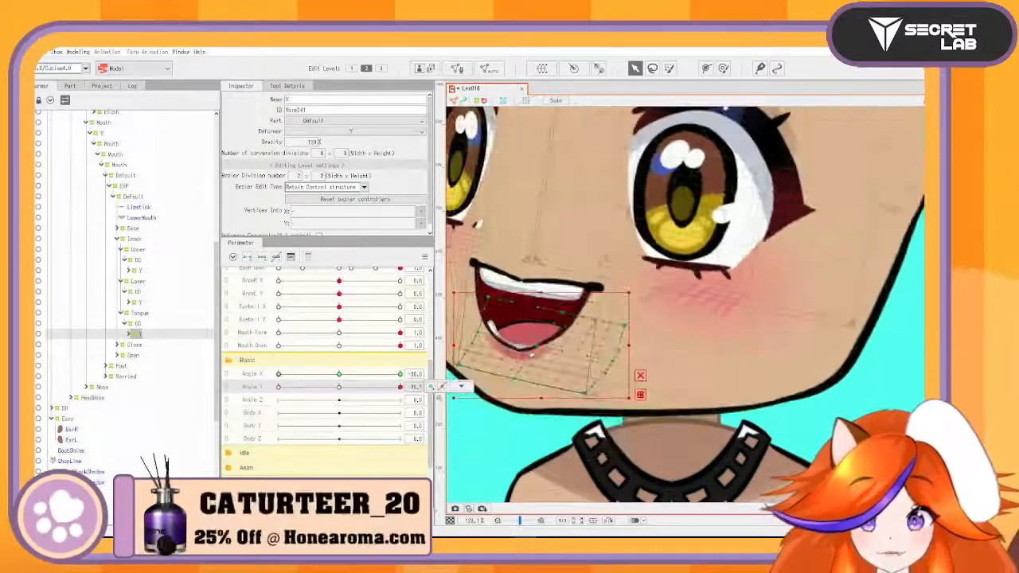
drag(305, 374, 235, 376)
drag(396, 387, 436, 396)
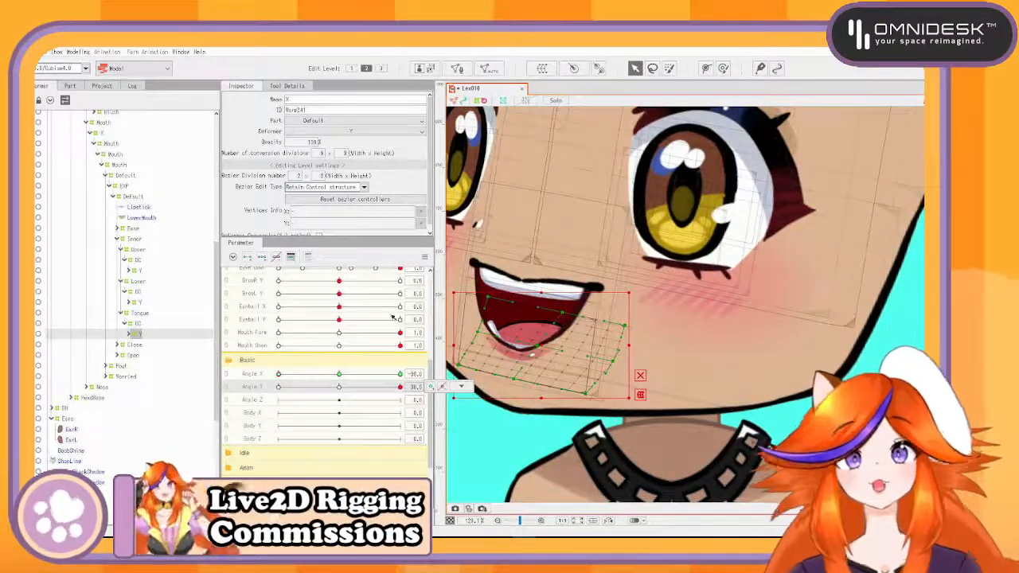
Step: Reset all parameters to their default values and collapse the Fronts group in the deformer hierarchy
click(80, 52)
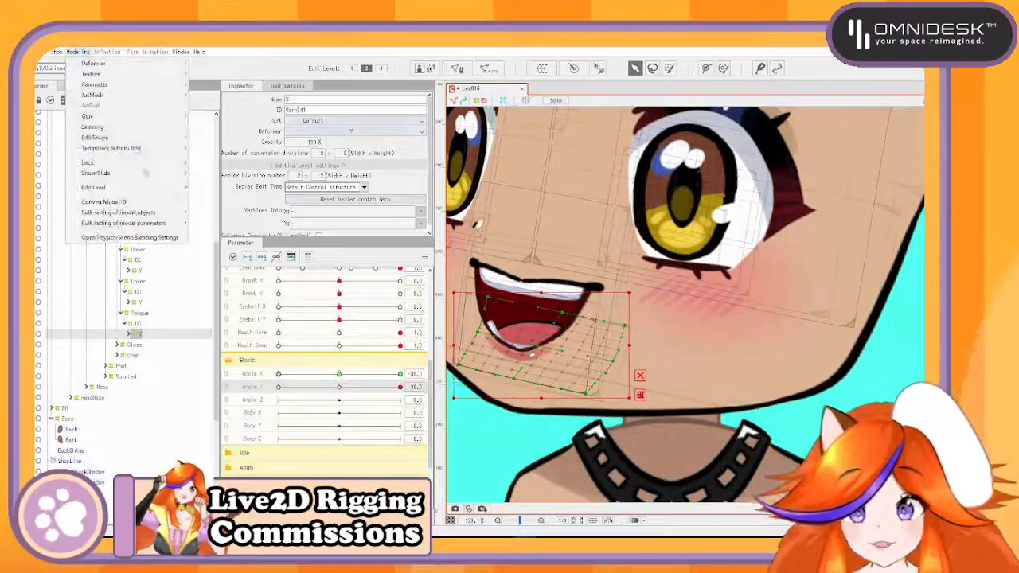
click(172, 239)
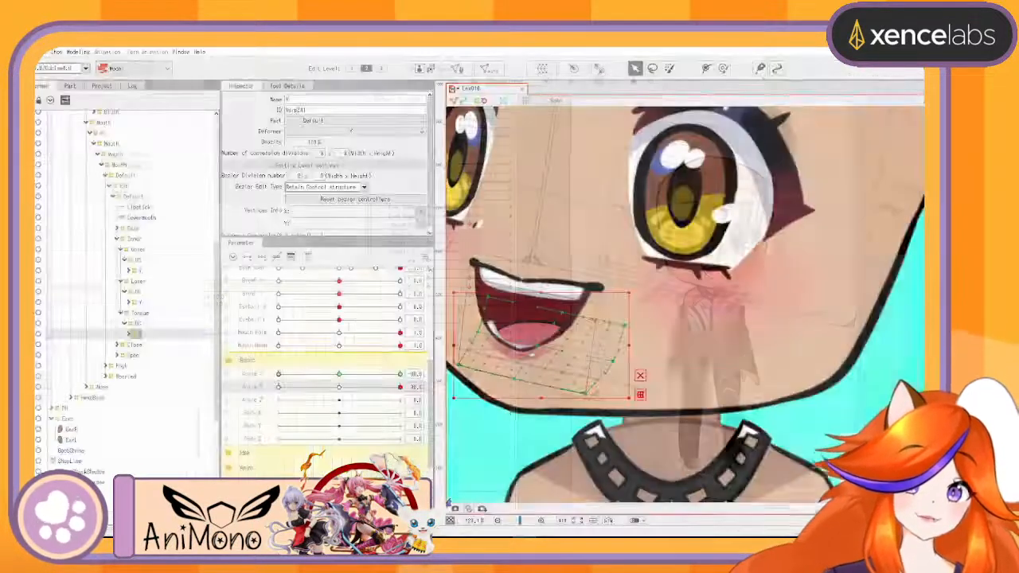
click(424, 256)
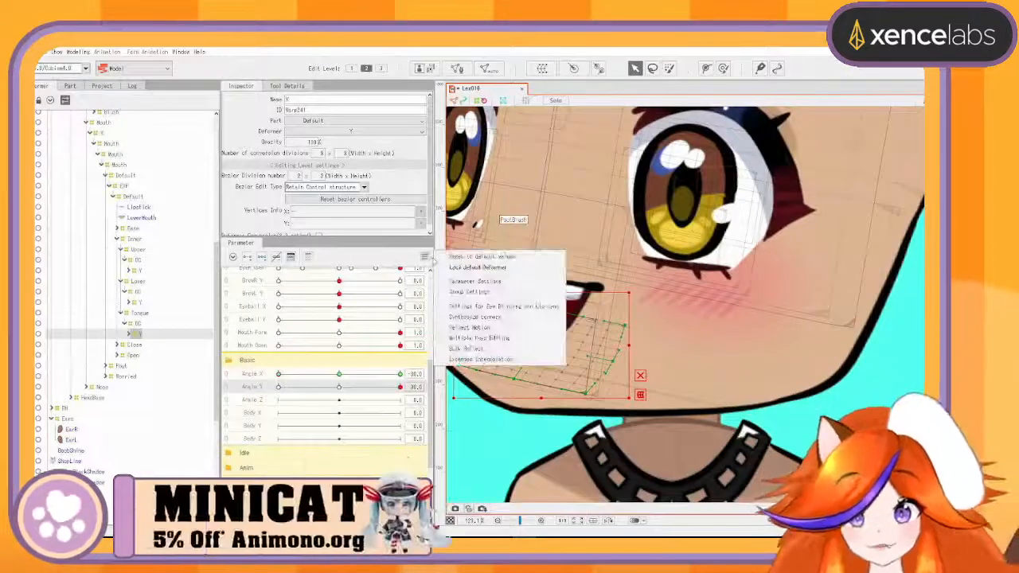
click(481, 256)
click(70, 420)
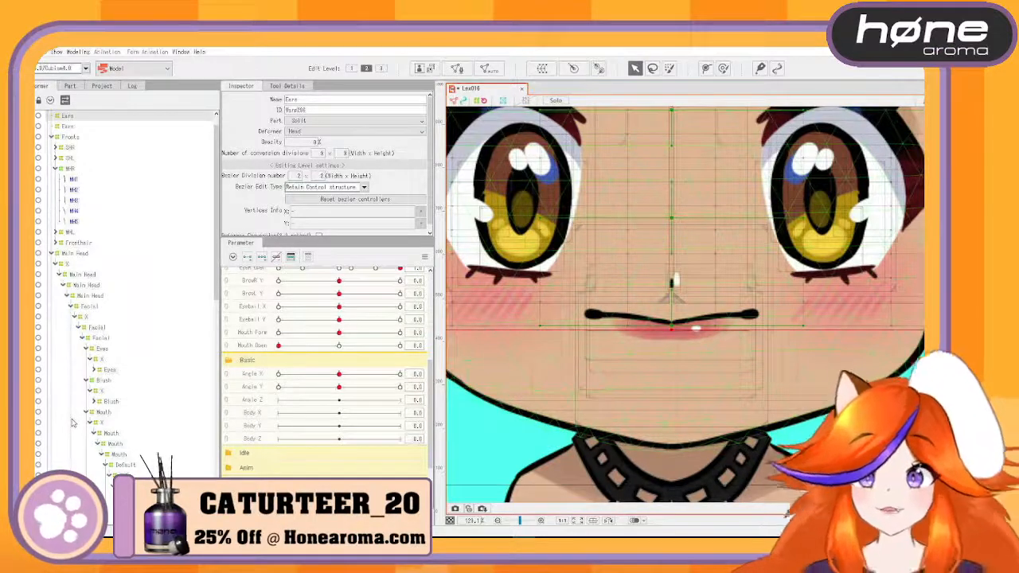
click(51, 138)
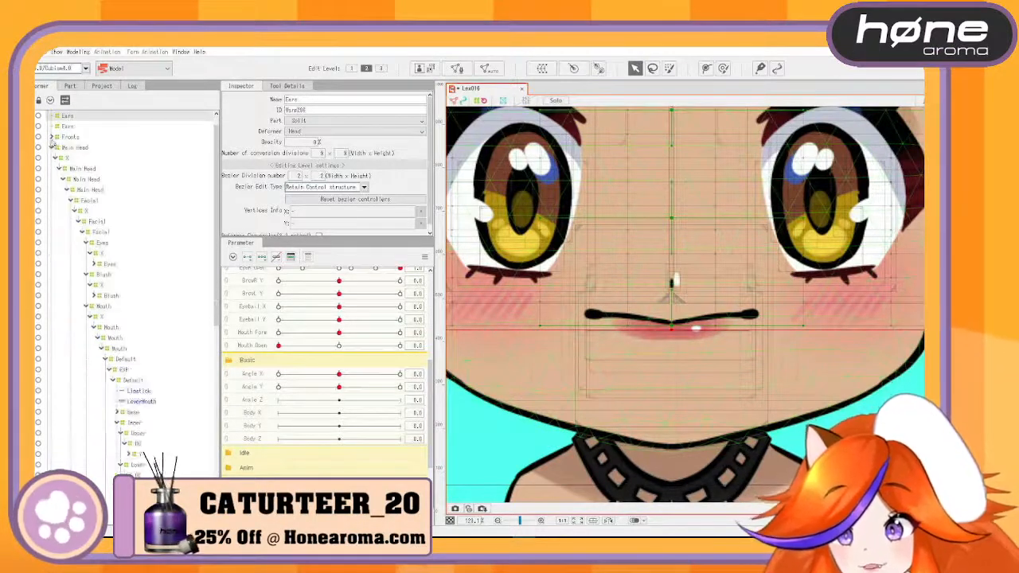
Step: Collapse Main Head and nest the Ears warp deformers into one chain under Head, expanded down to the ear meshes
click(50, 149)
click(51, 149)
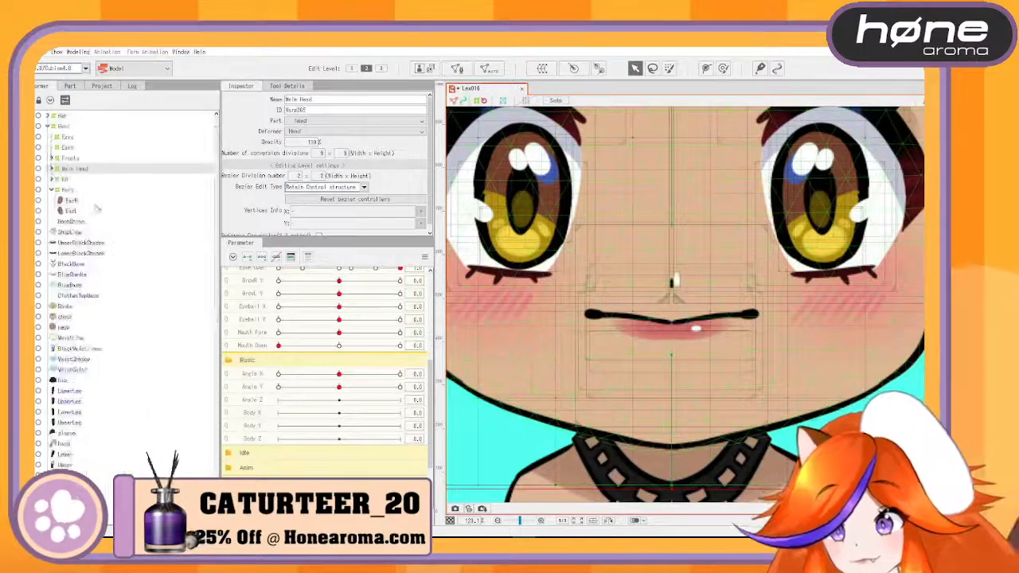
drag(67, 190, 69, 138)
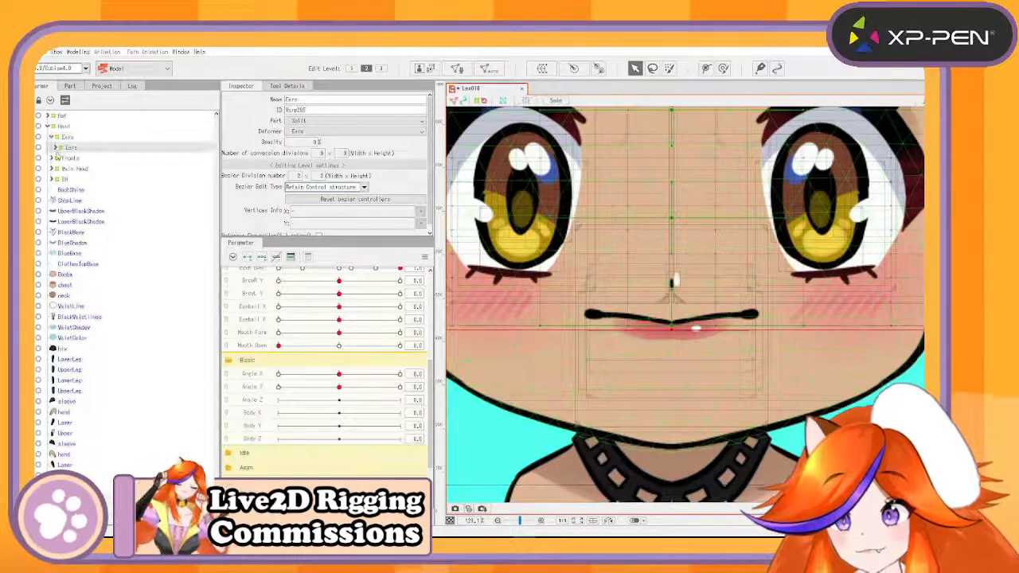
click(55, 148)
click(58, 158)
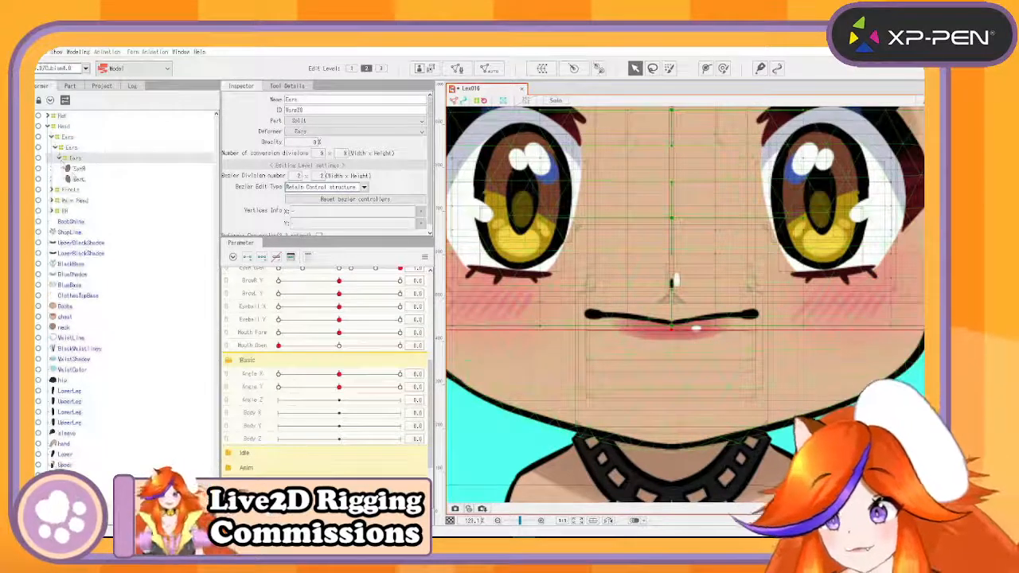
Step: Create two nested warp deformers, R and ear, as parents of the EarR mesh, with 2 × 2 Bezier divisions
click(77, 169)
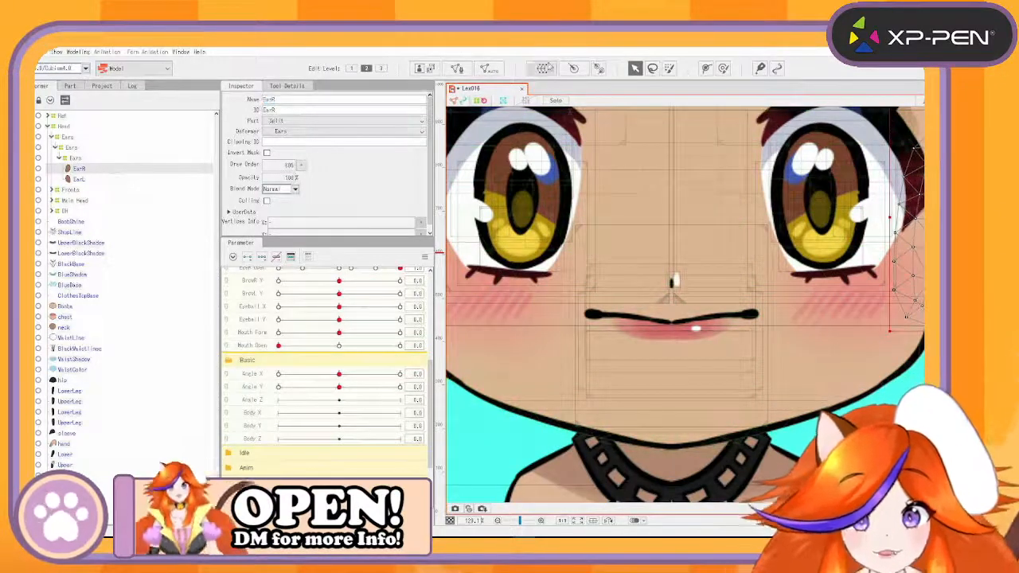
click(544, 68)
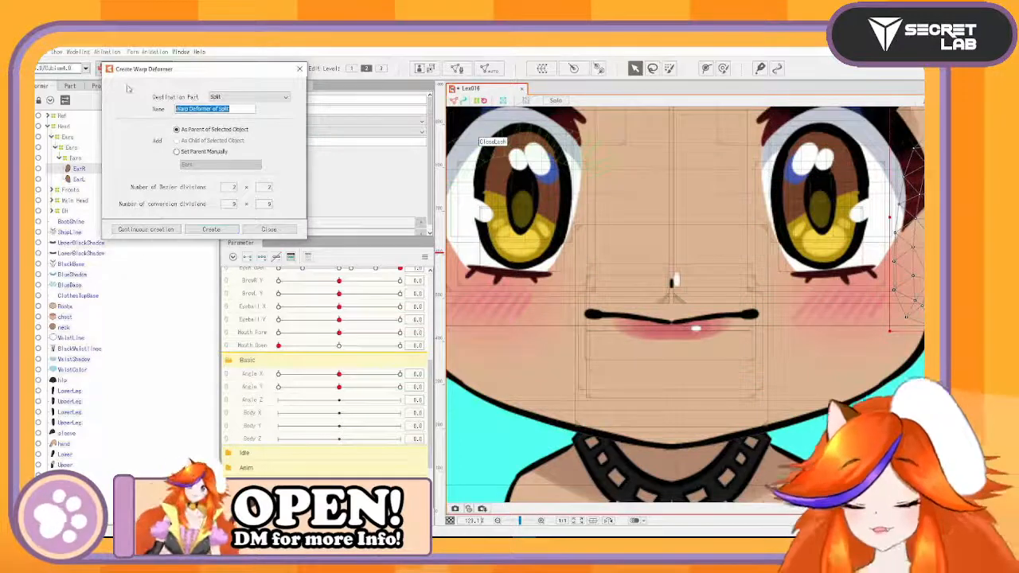
text(E)
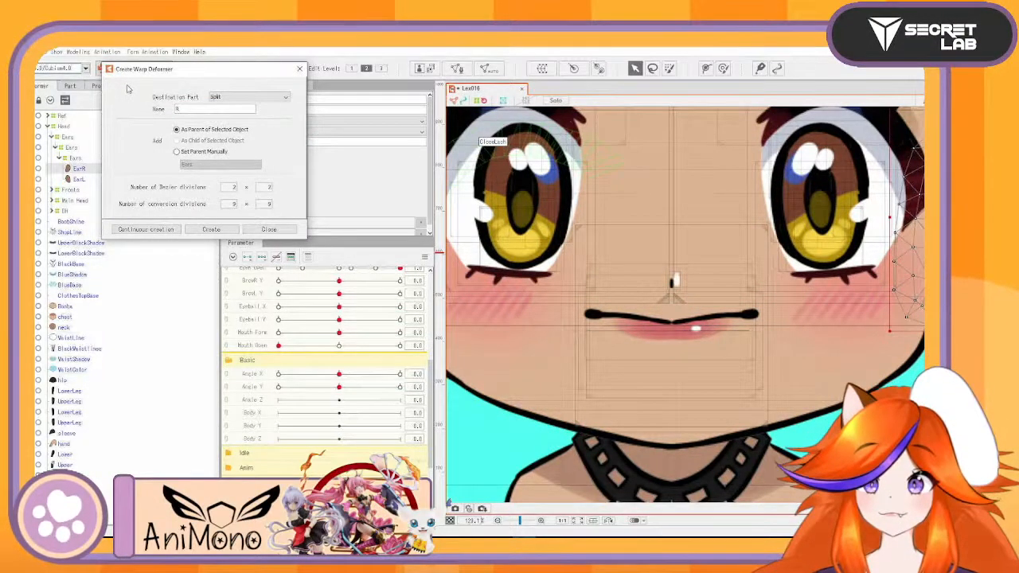
text(ight)
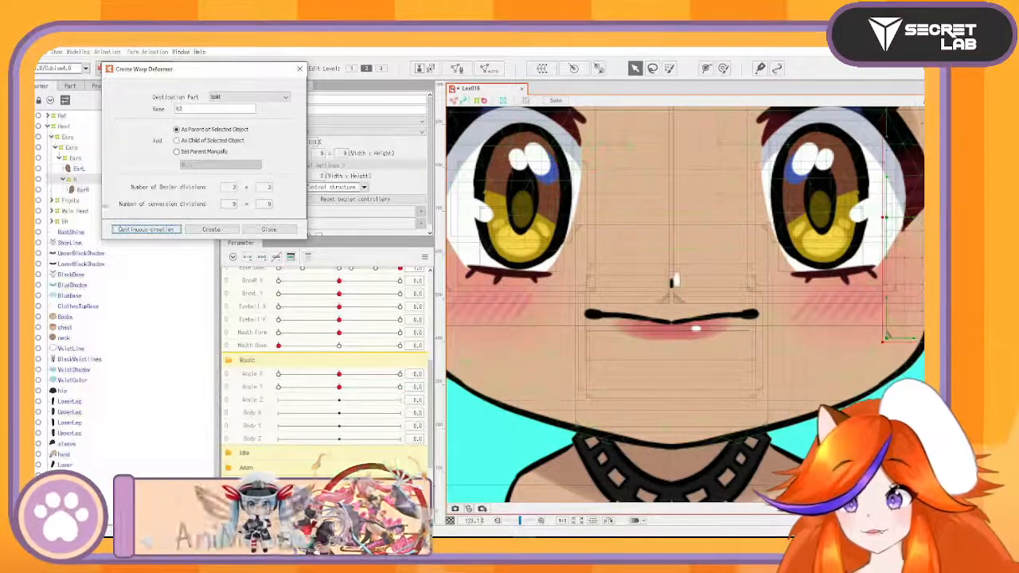
click(170, 231)
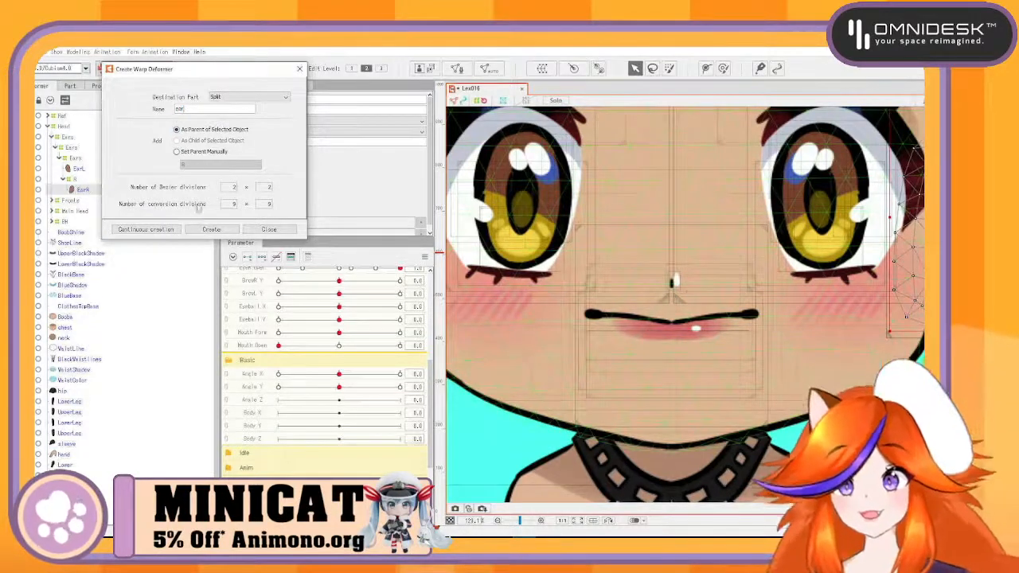
click(163, 231)
click(298, 70)
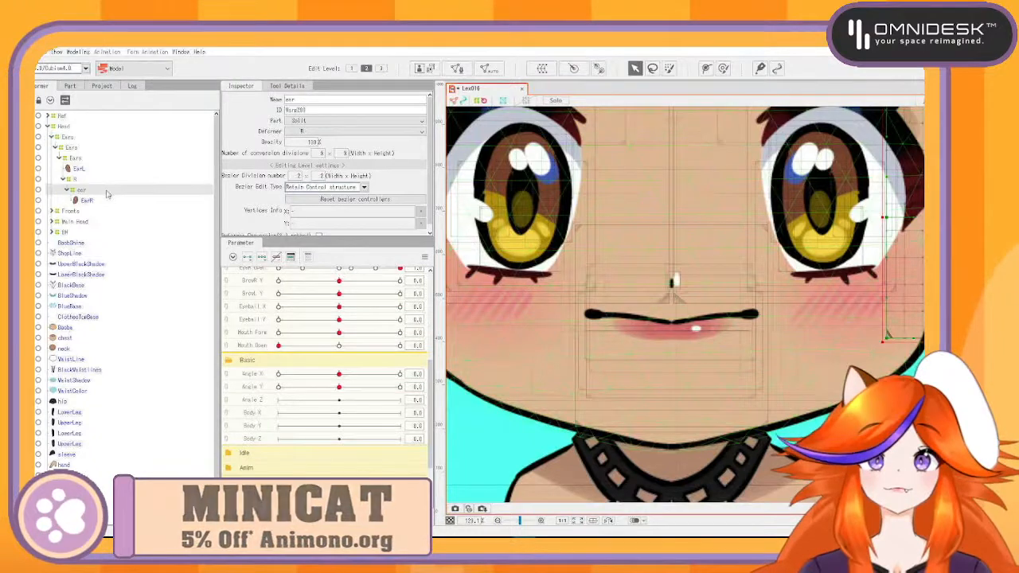
Step: Duplicate the ear warp deformer twice, nest the copies in a chain above EarR, and rename the middle one X
key(ctrl+s)
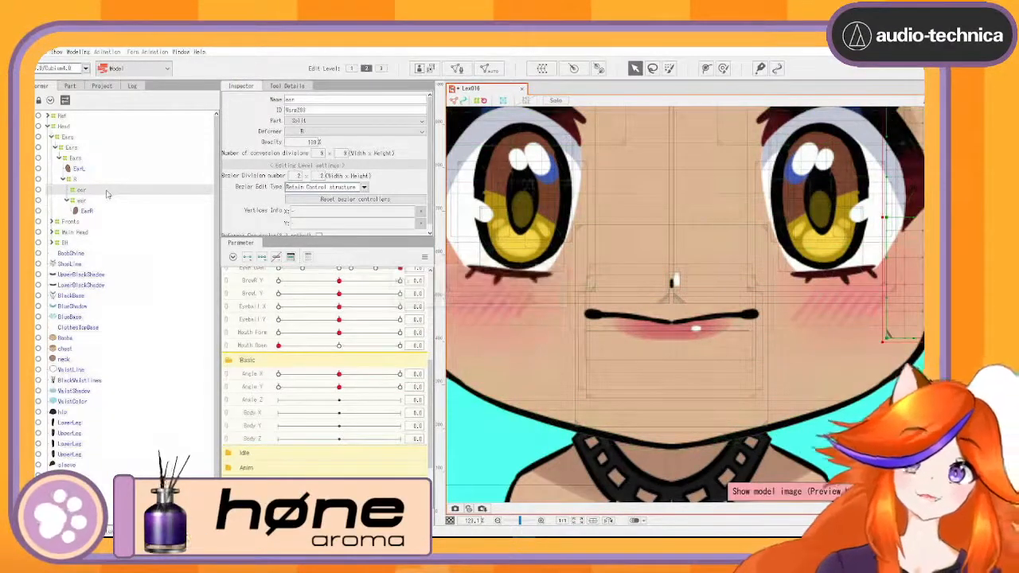
key(ctrl+z)
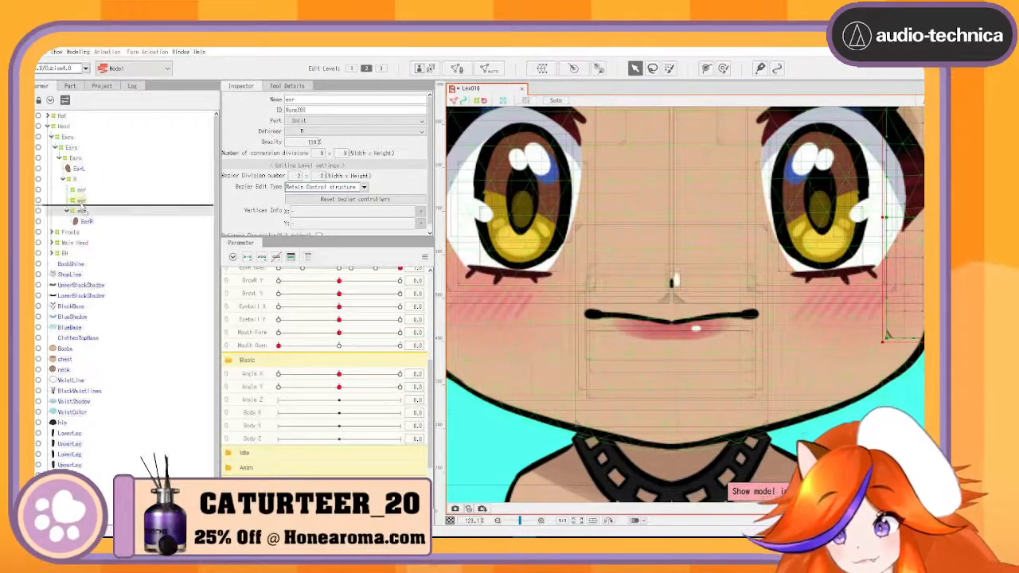
drag(83, 201, 81, 190)
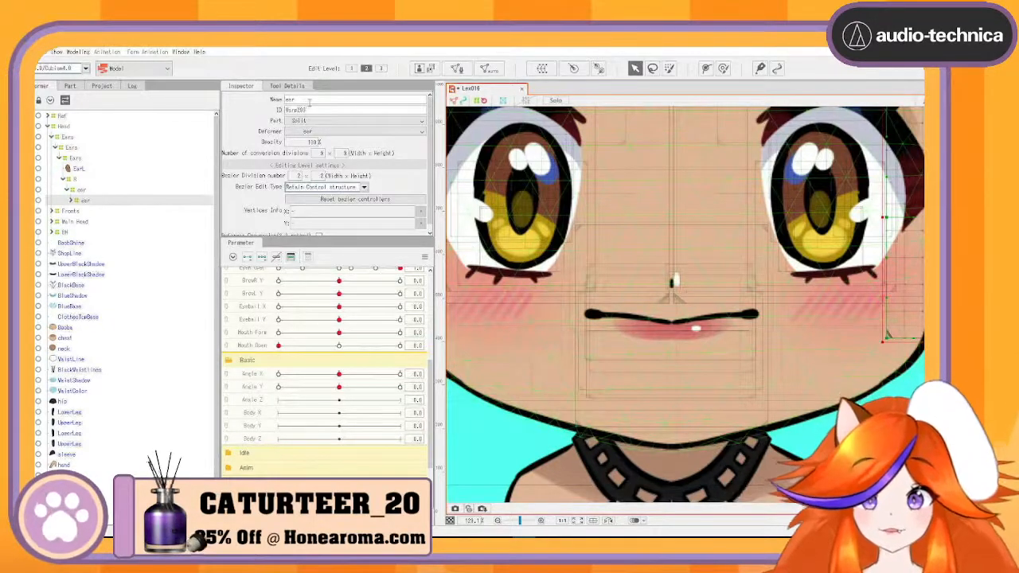
text(X)
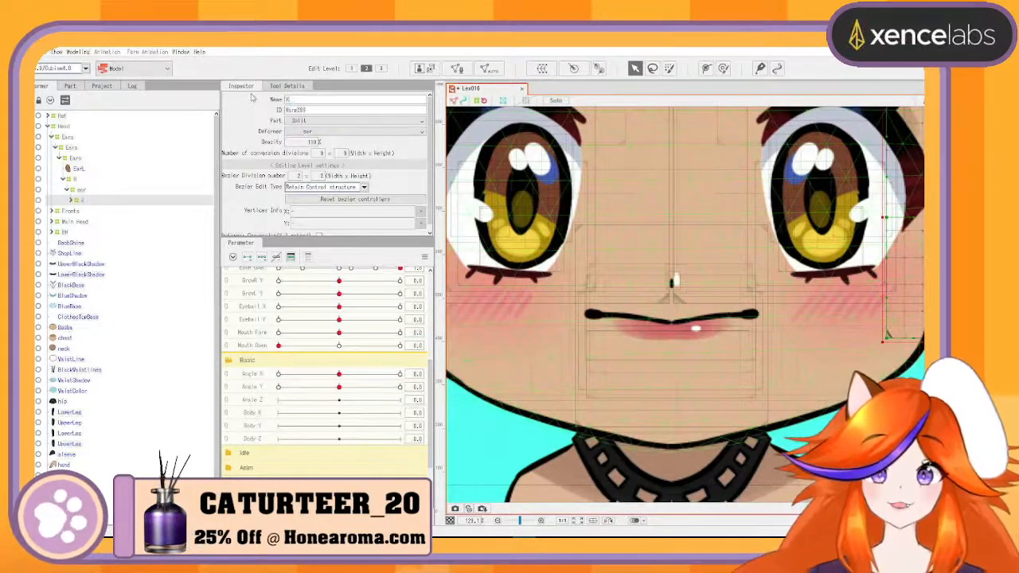
Step: Set the opacity of the three nested Ears warp deformers to 100%
scroll(726, 346, down, 4)
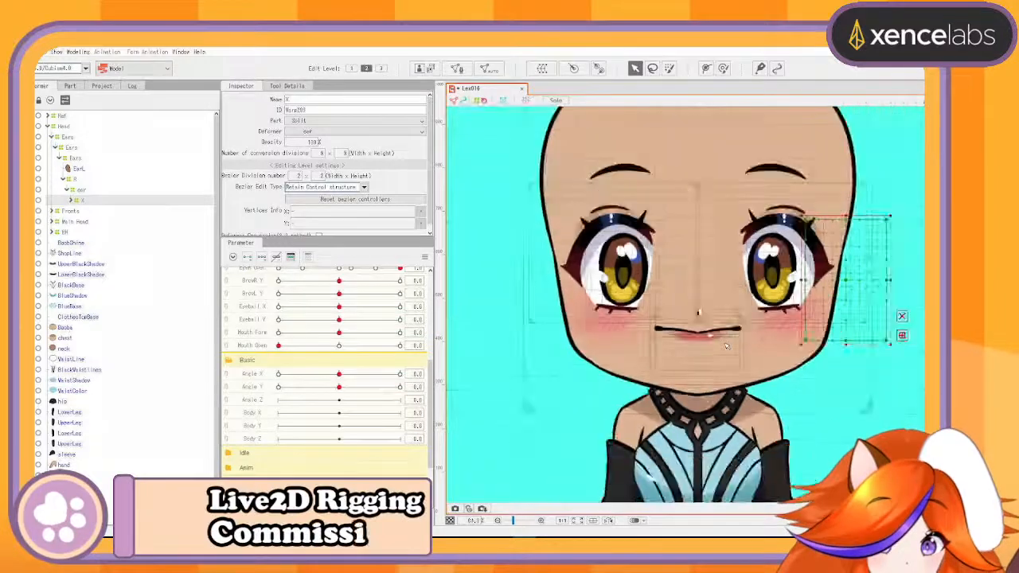
scroll(726, 346, down, 2)
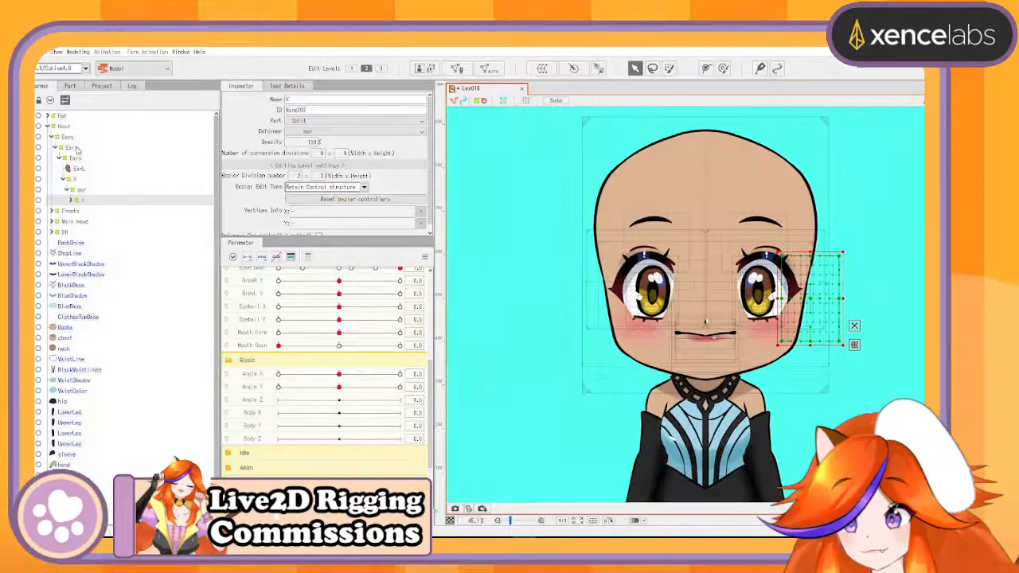
click(74, 148)
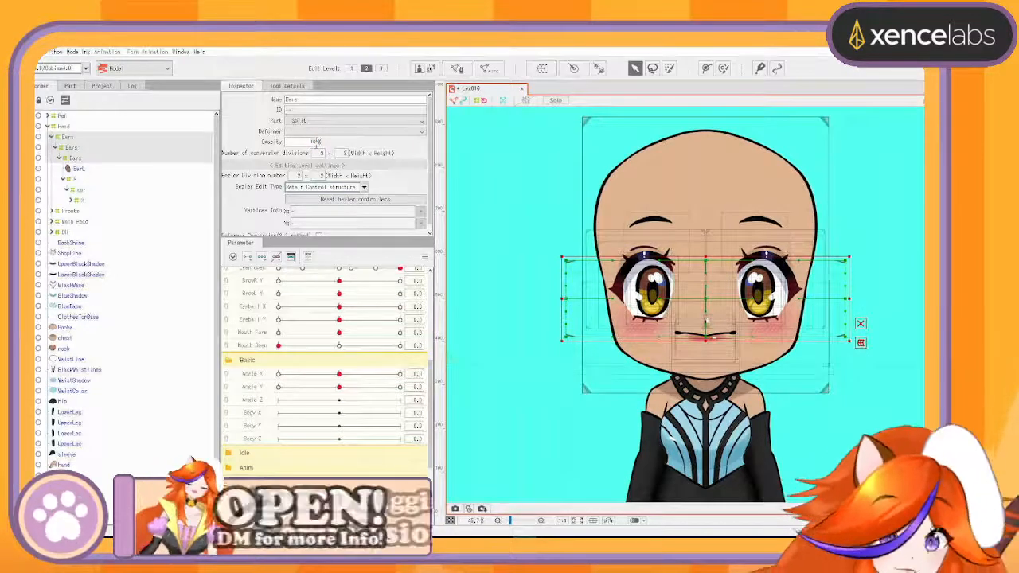
scroll(579, 244, up, 4)
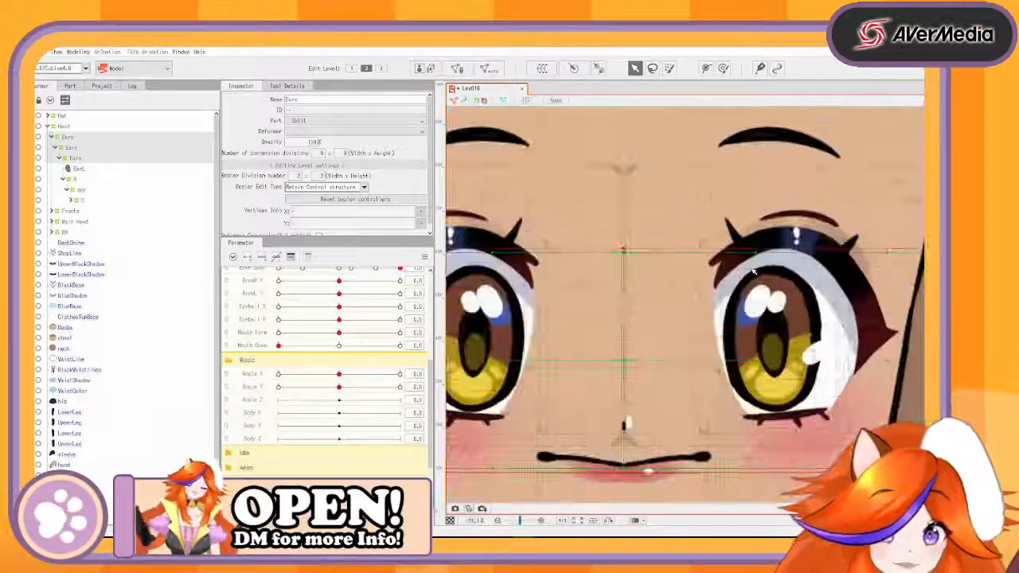
scroll(579, 244, down, 2)
scroll(579, 244, up, 2)
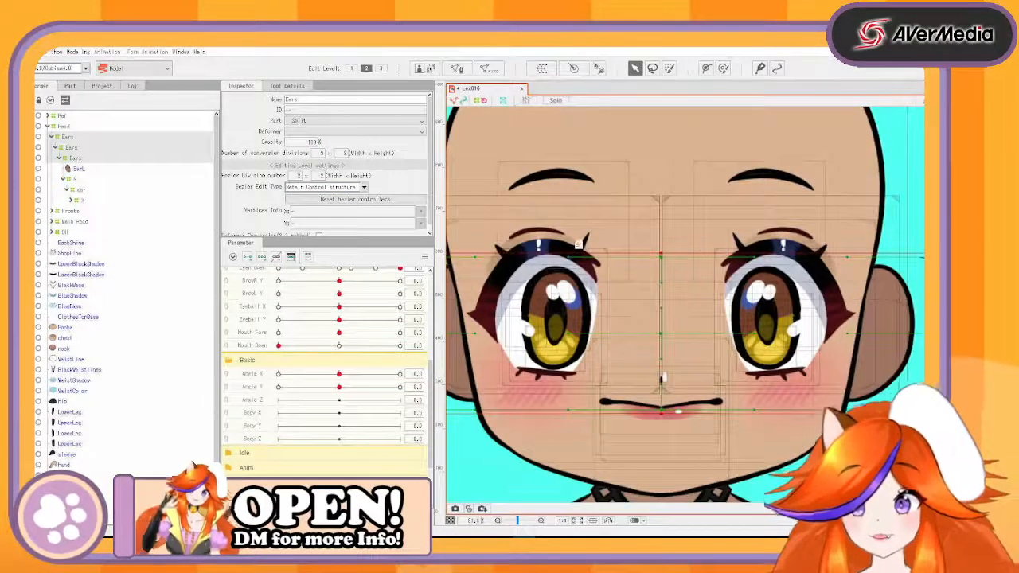
Step: Add three Angle X keys to EarR's X warp deformer and shift it inward against the head at Angle X -30
click(85, 200)
scroll(655, 265, down, 2)
drag(655, 267, 570, 269)
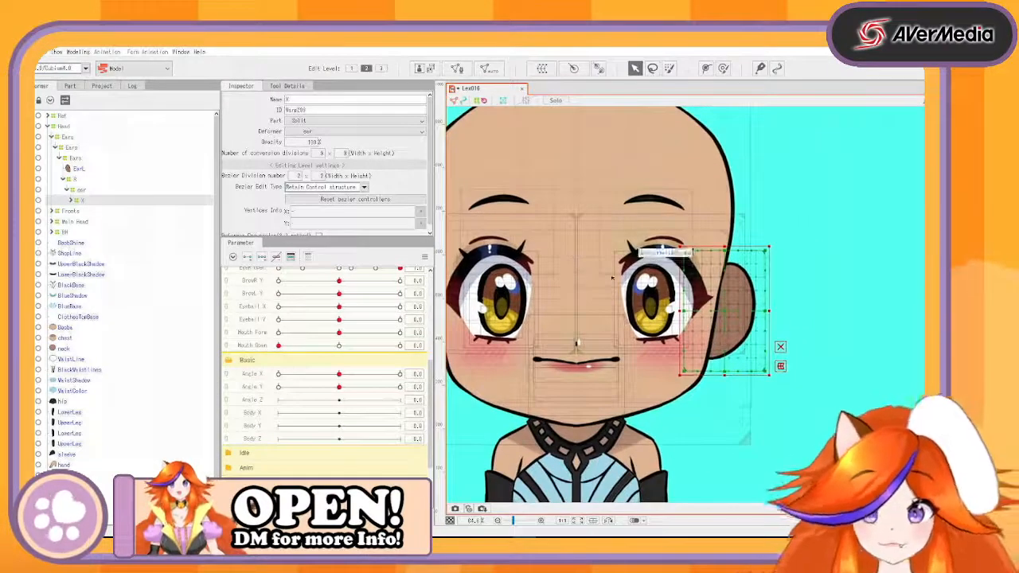
click(265, 374)
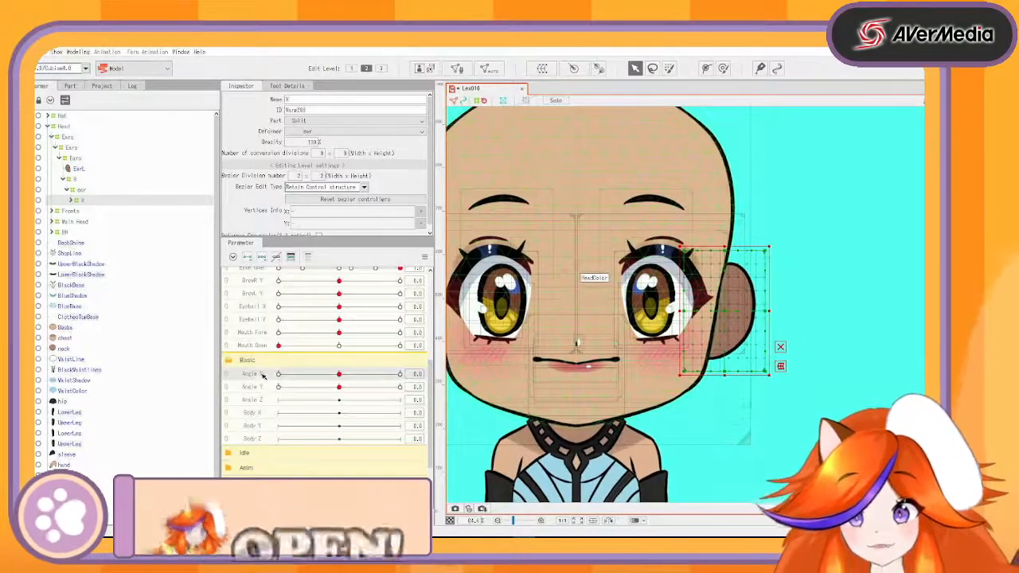
click(73, 201)
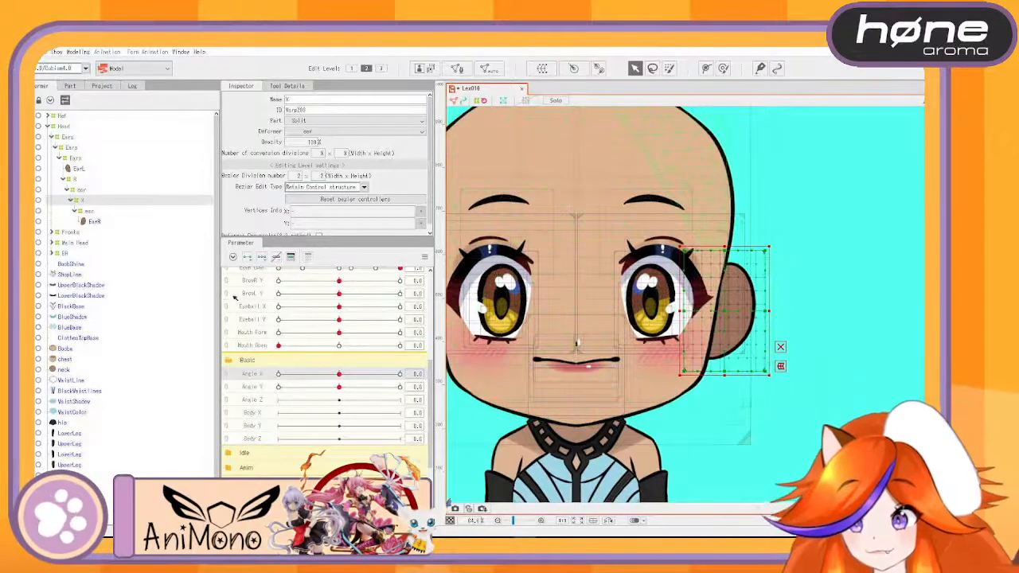
drag(339, 375, 442, 373)
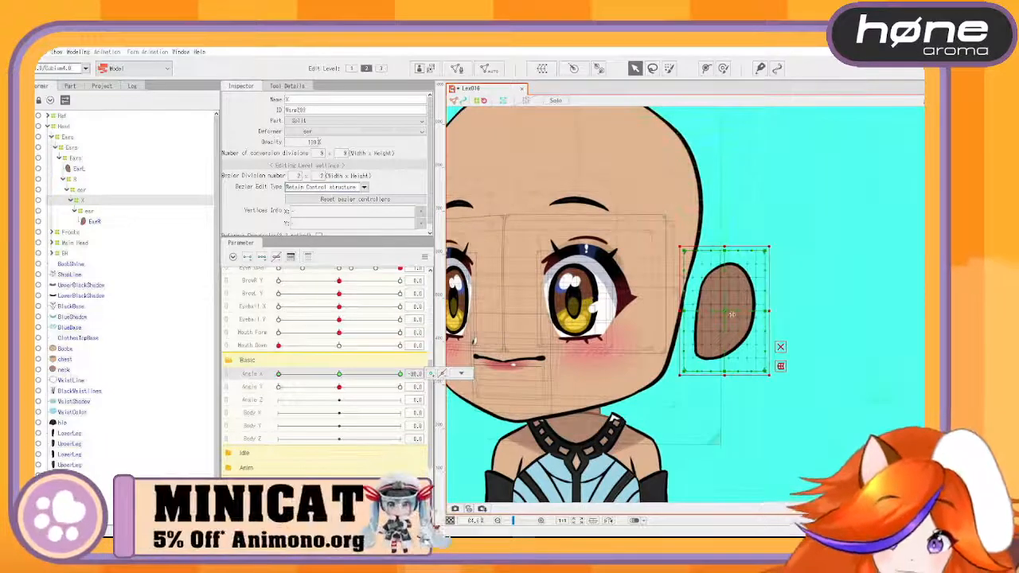
drag(731, 315, 680, 312)
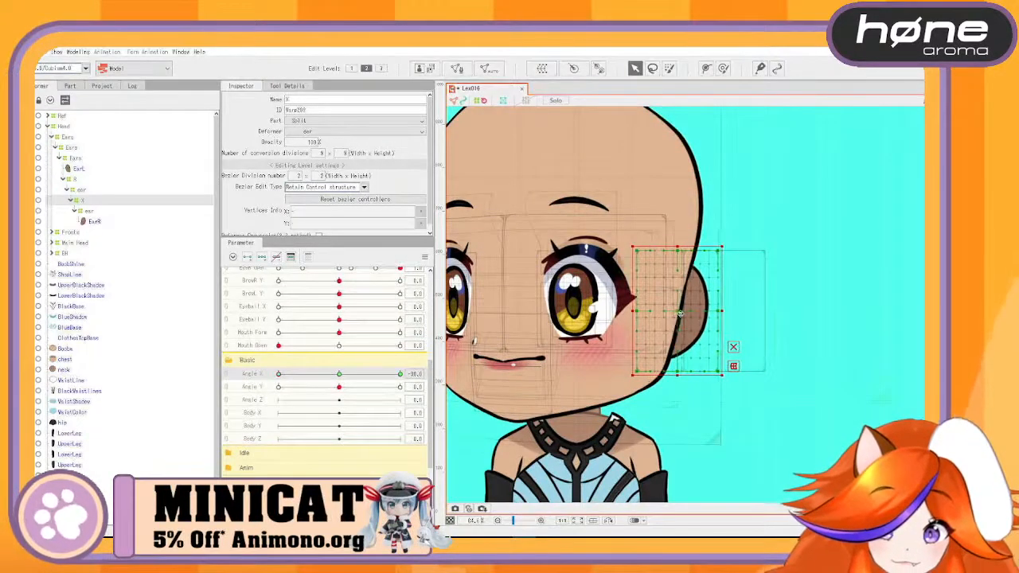
Step: Add a key to the EarR mesh at Angle X -7.0
mouse_move(285, 374)
mouse_down()
mouse_move(319, 374)
mouse_move(278, 374)
mouse_up()
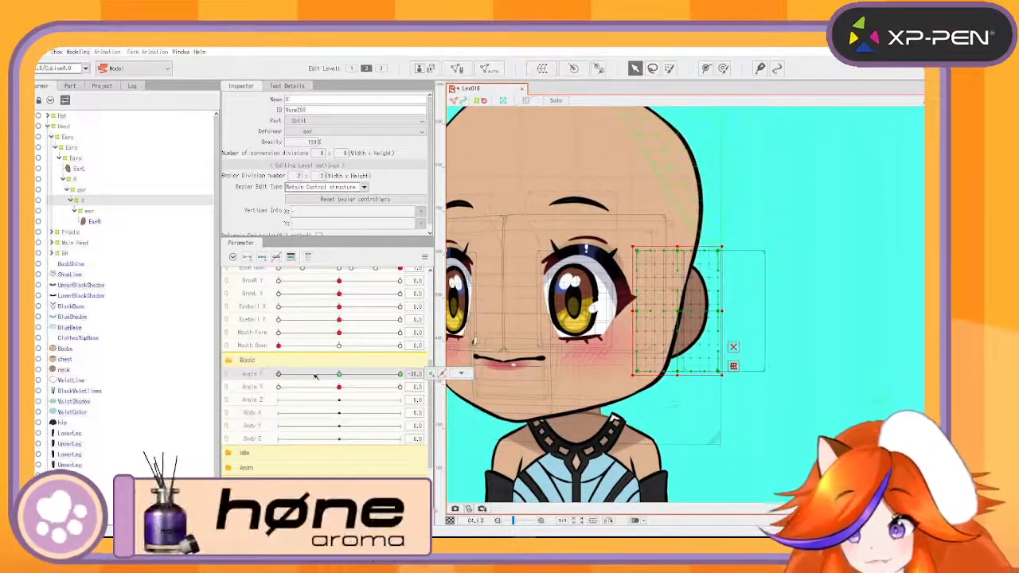
drag(279, 374, 326, 381)
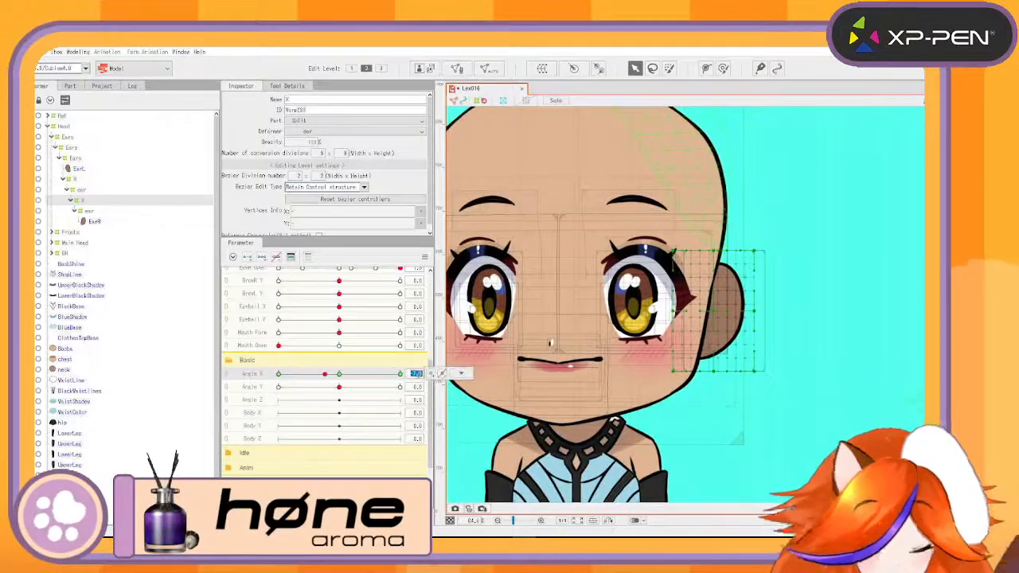
key(BackSpace)
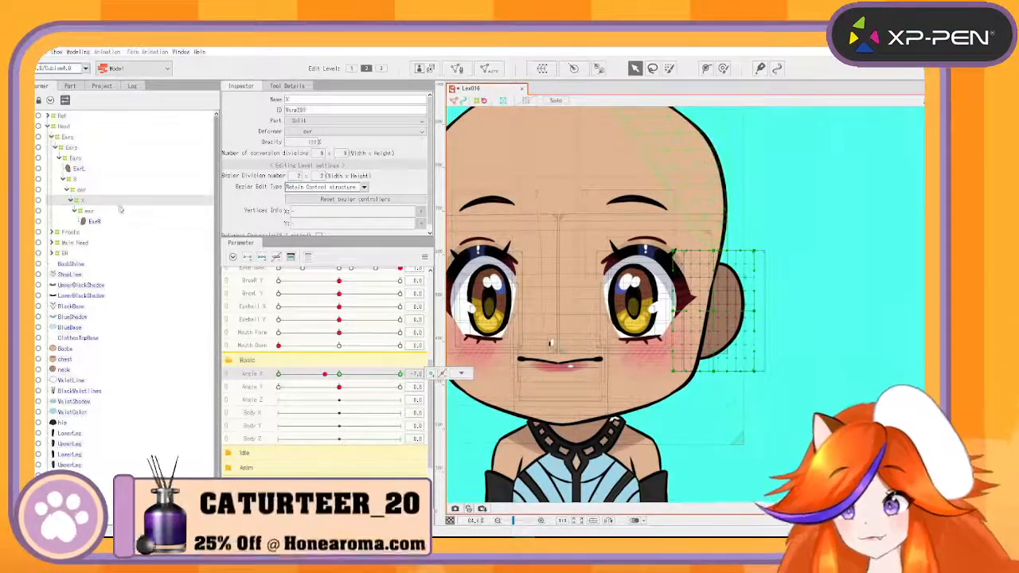
click(93, 222)
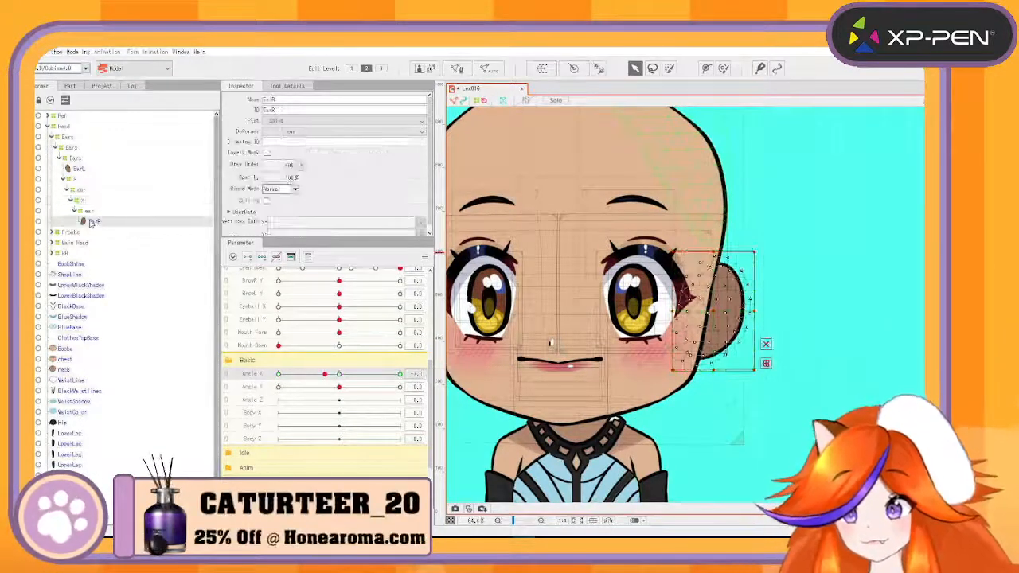
click(416, 374)
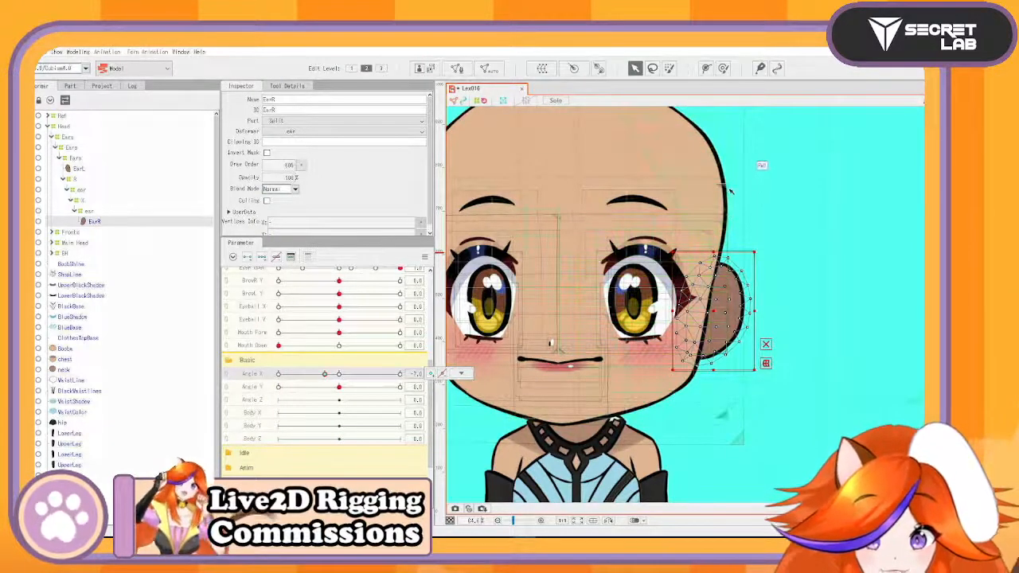
Step: Check the head line's draw order, key EarR at Angle X -7.1 with draw order 701, and return Angle X to 0
click(651, 409)
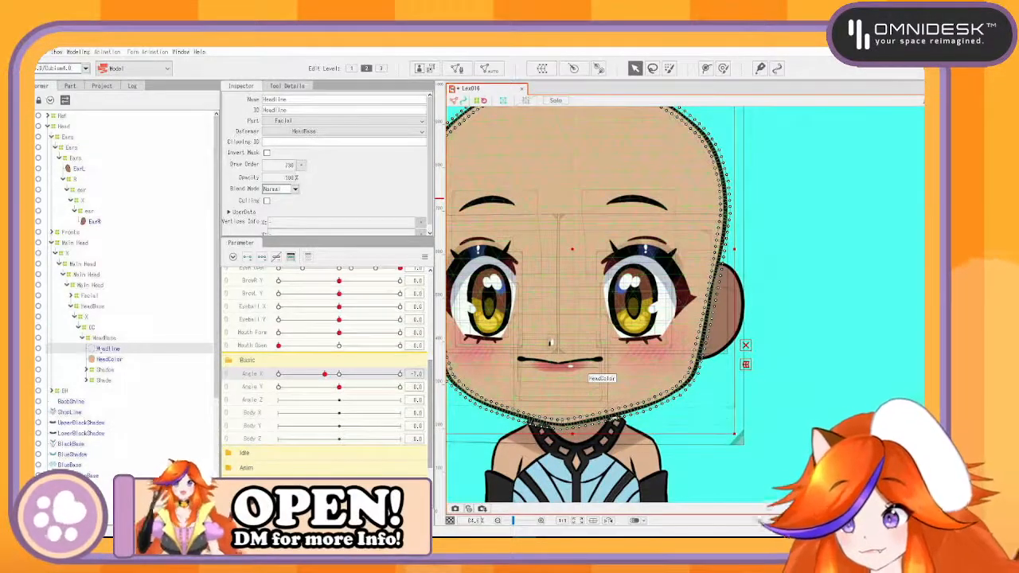
click(94, 221)
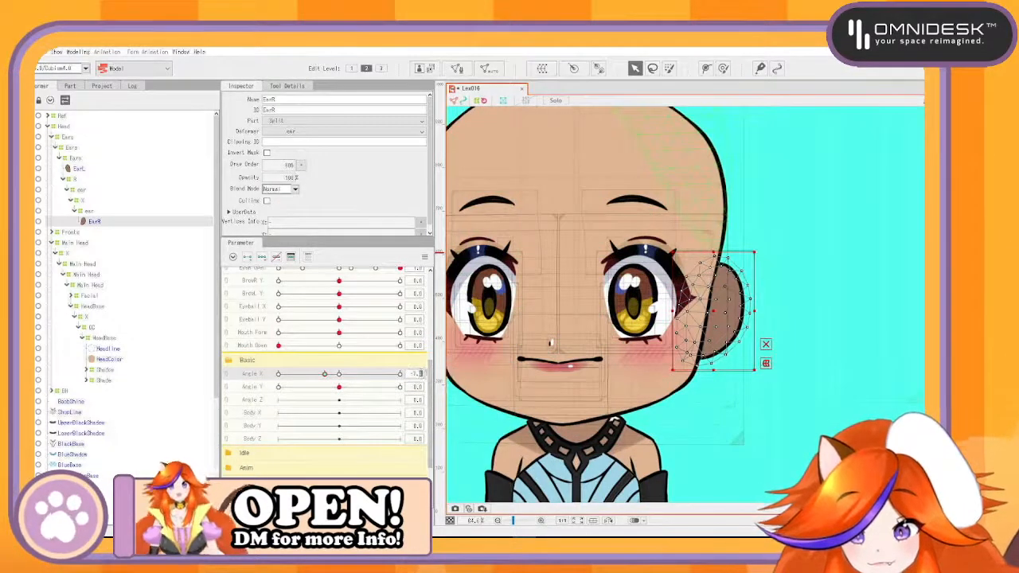
text(1)
key(Return)
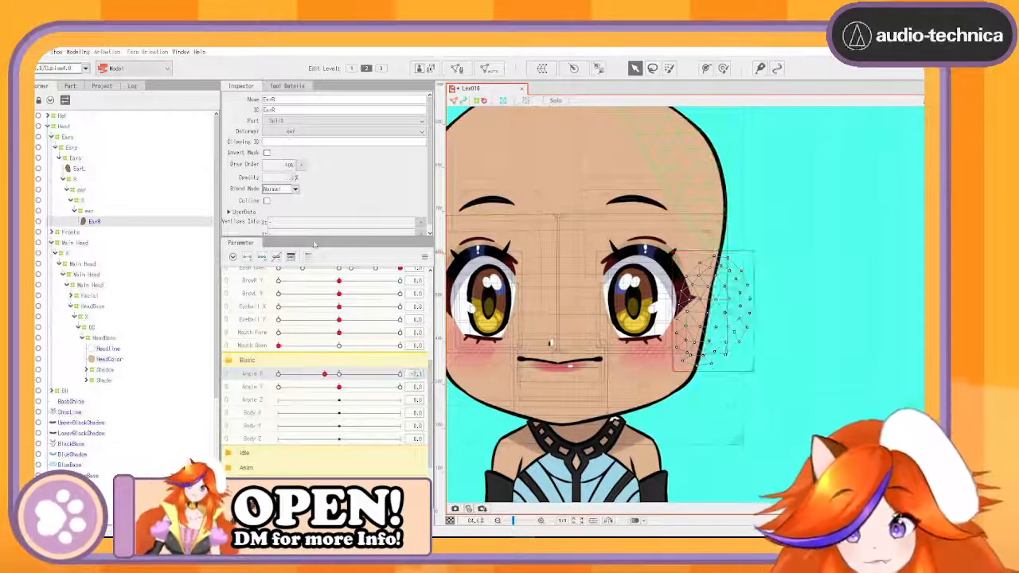
click(417, 374)
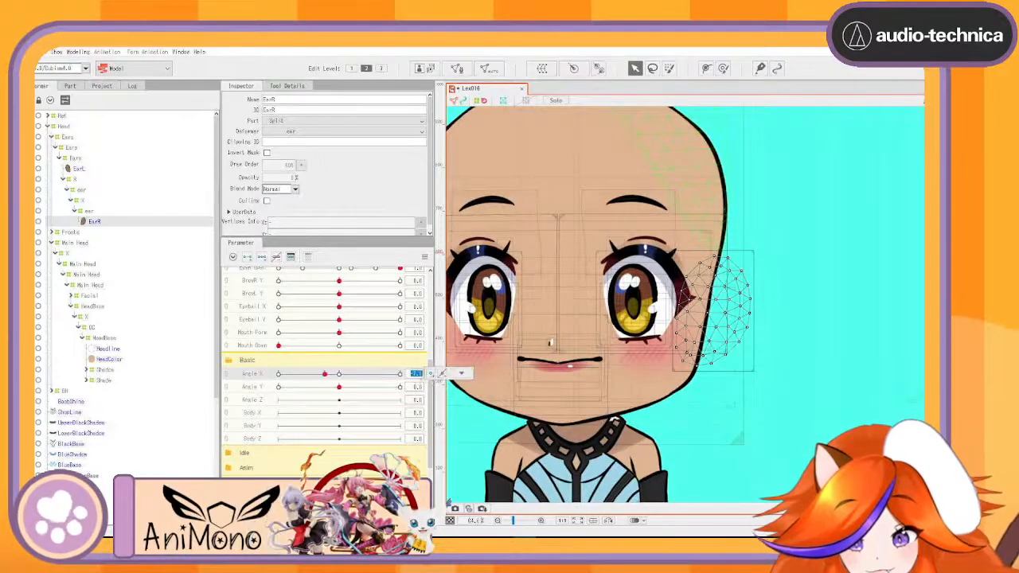
click(431, 374)
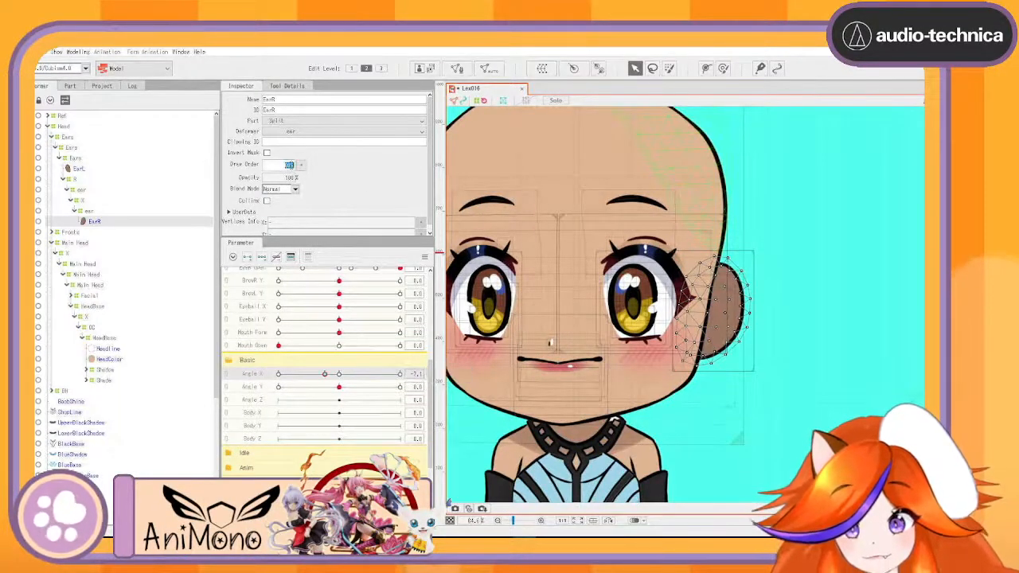
scroll(293, 164, up, 2)
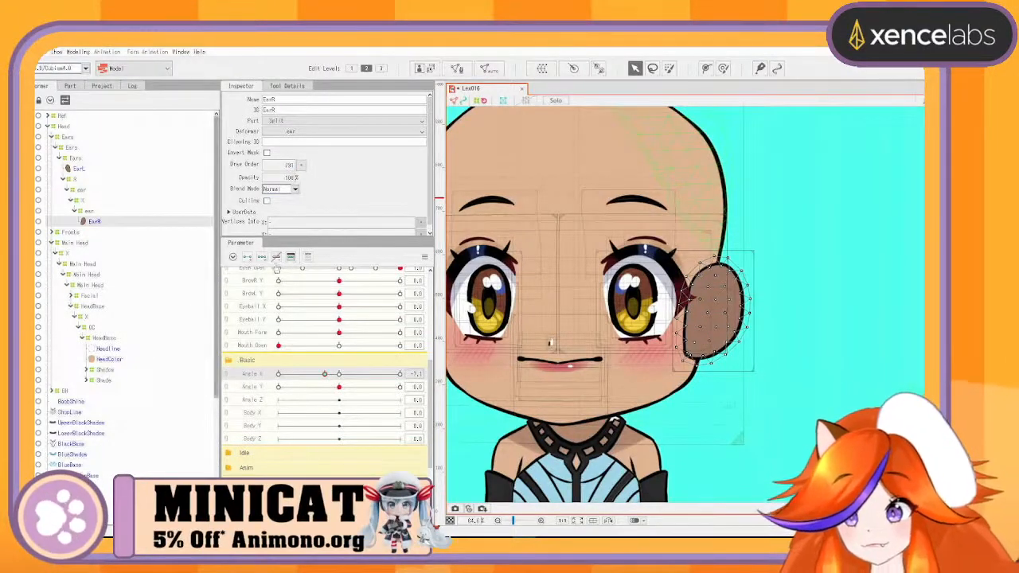
mouse_move(323, 376)
mouse_down()
mouse_move(346, 377)
mouse_move(269, 387)
mouse_move(341, 375)
mouse_up()
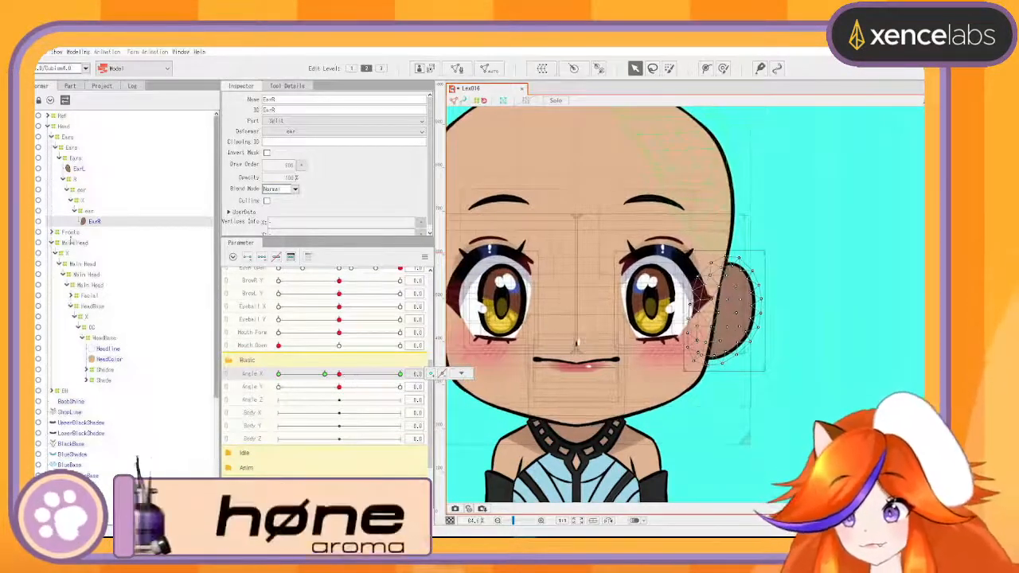
Step: Narrow EarR's X warp deformer and shift it inward behind the head at Angle X 30, checking the turn between extremes
drag(342, 374, 249, 377)
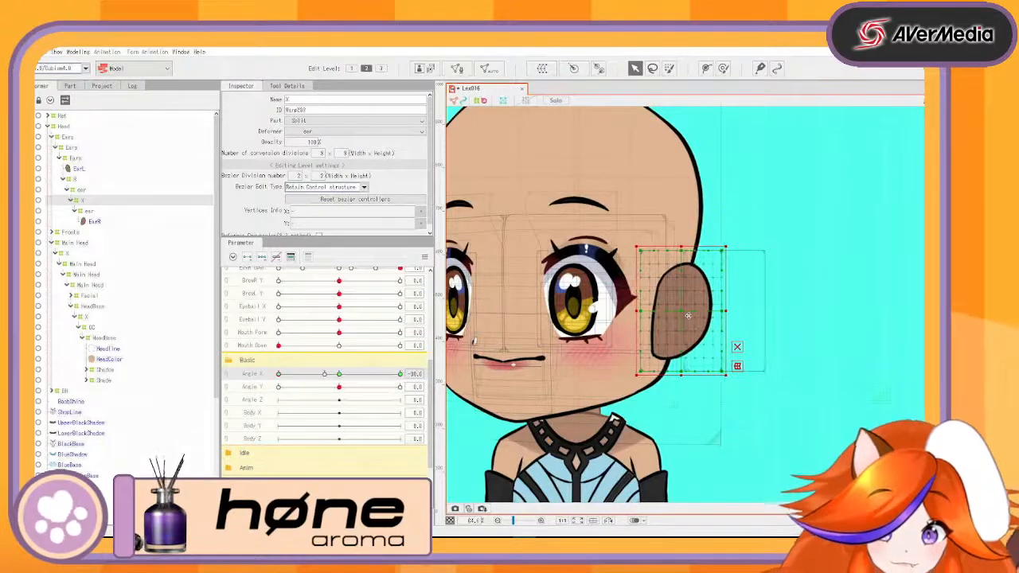
drag(288, 377, 390, 374)
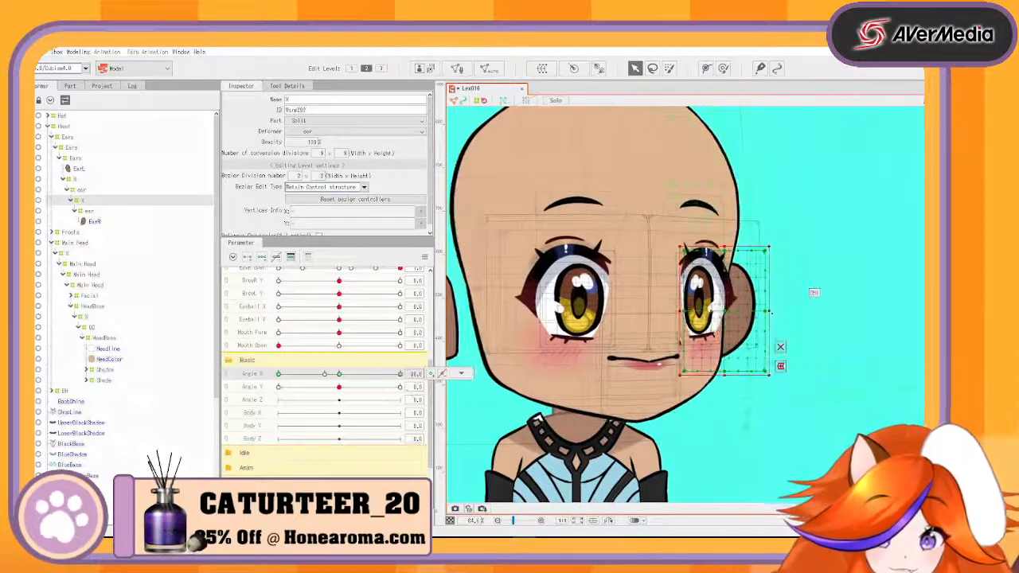
drag(735, 310, 708, 313)
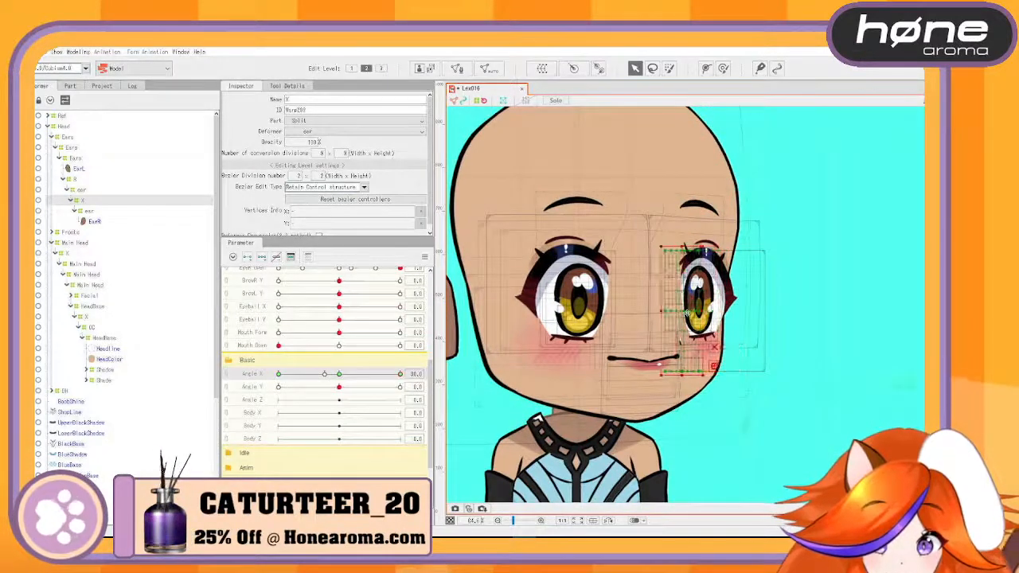
click(388, 374)
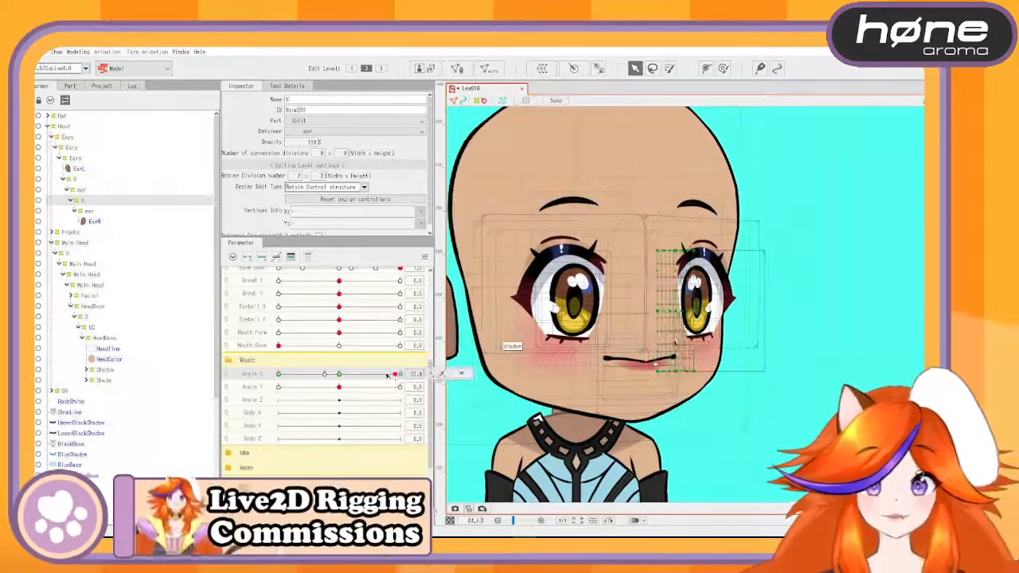
drag(389, 374, 340, 374)
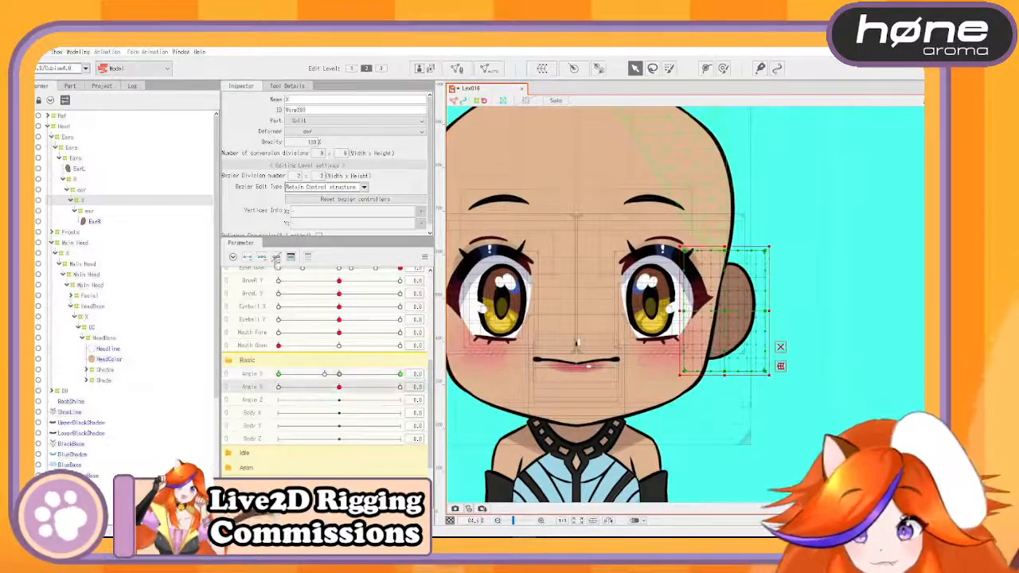
Step: Add three Angle Y keys to EarR's X deformer and reshape it to follow the head at Angle Y 30 and -30
click(400, 386)
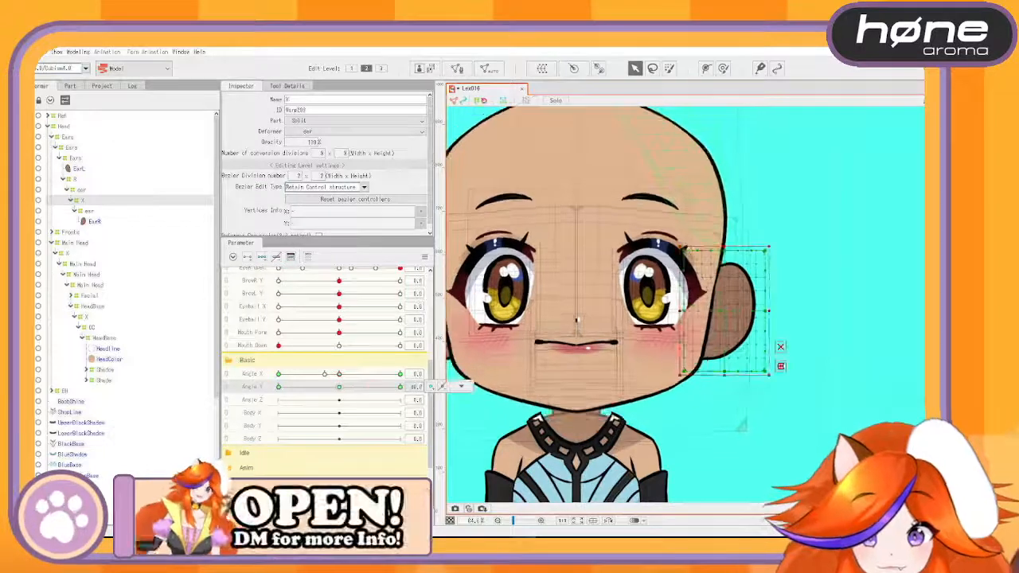
drag(768, 250, 762, 256)
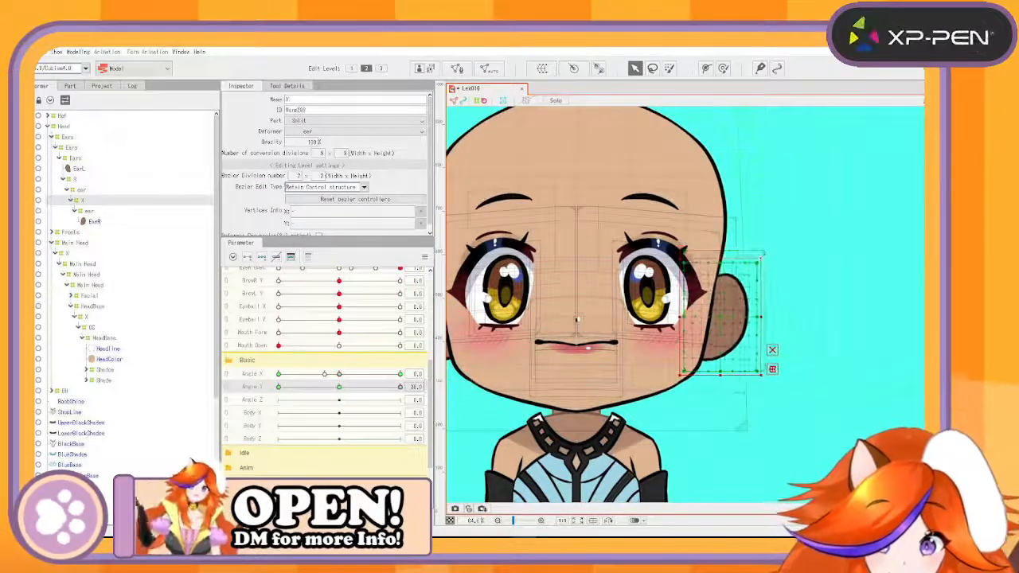
drag(398, 386, 279, 387)
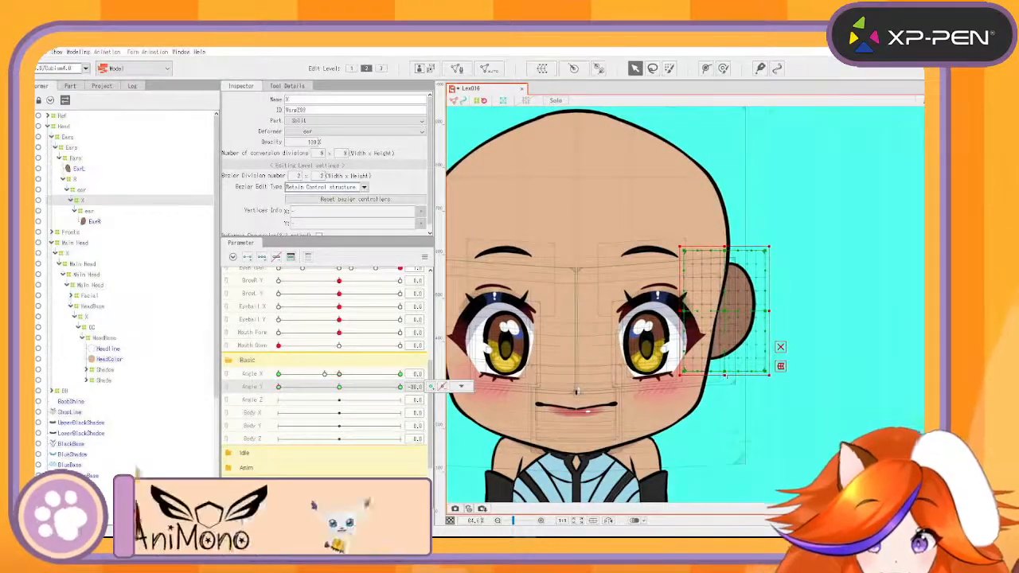
drag(725, 372, 726, 365)
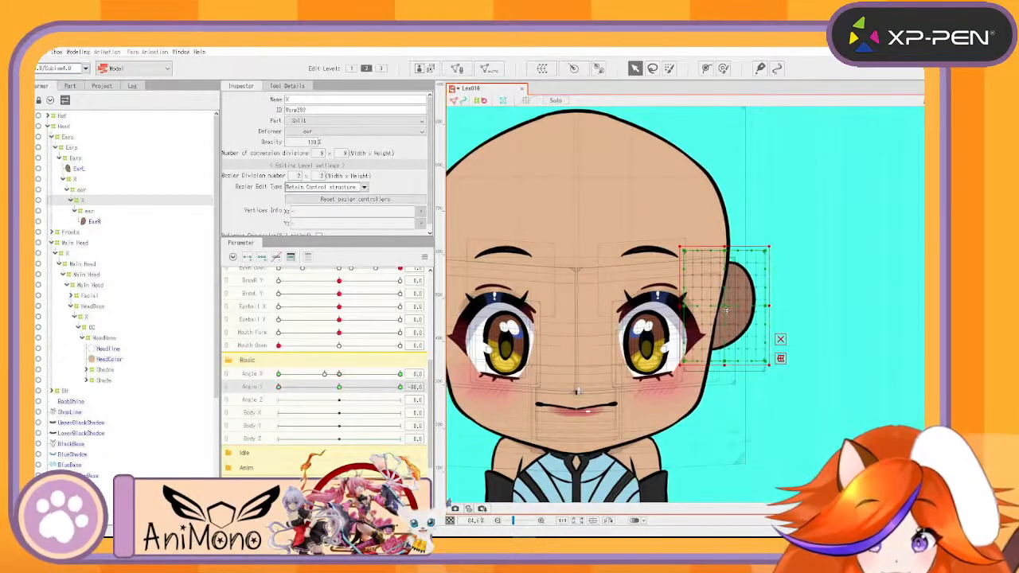
drag(279, 387, 245, 419)
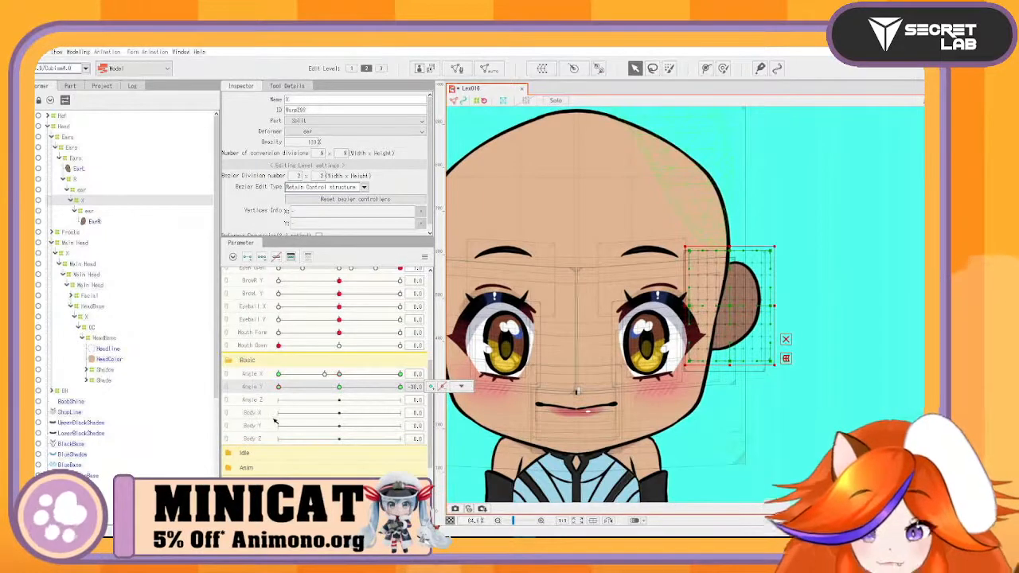
Step: Rotate and move EarR's X deformer up and inward to follow the tilted head at Angle X -30, Angle Y -30
click(340, 387)
drag(340, 375, 231, 380)
drag(307, 394, 236, 410)
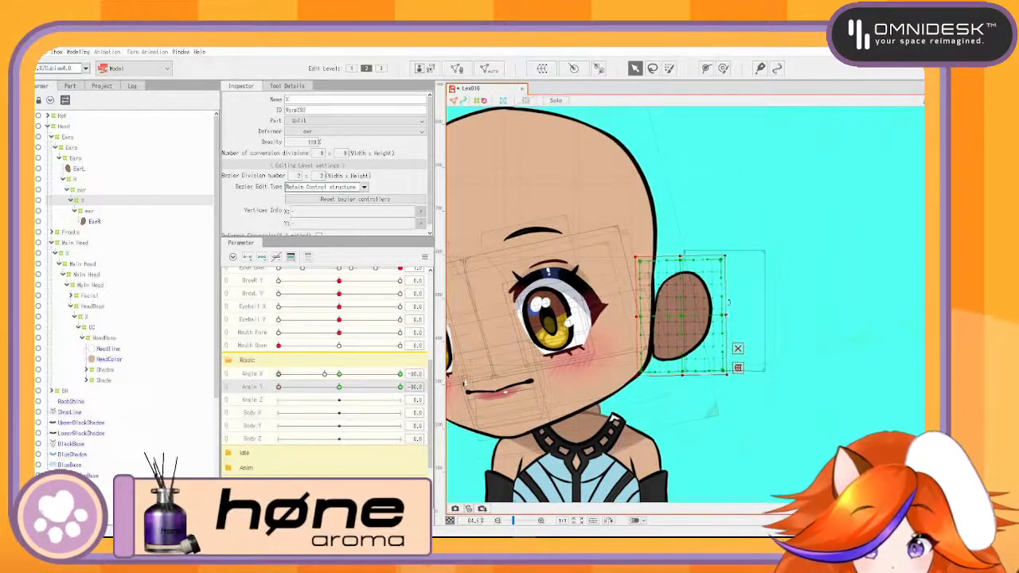
drag(685, 316, 701, 280)
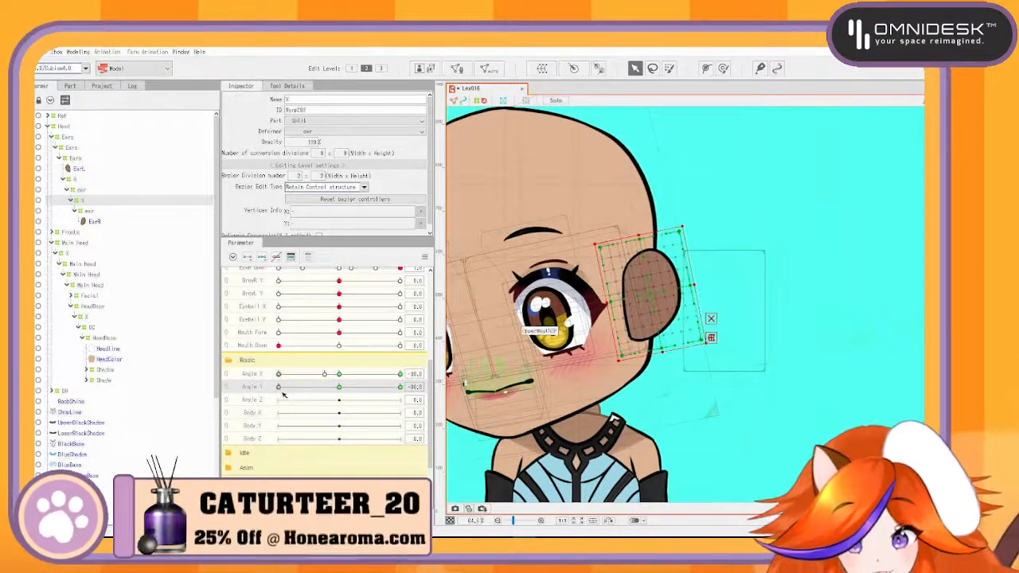
mouse_move(280, 388)
mouse_down()
mouse_move(324, 389)
mouse_move(257, 415)
mouse_up()
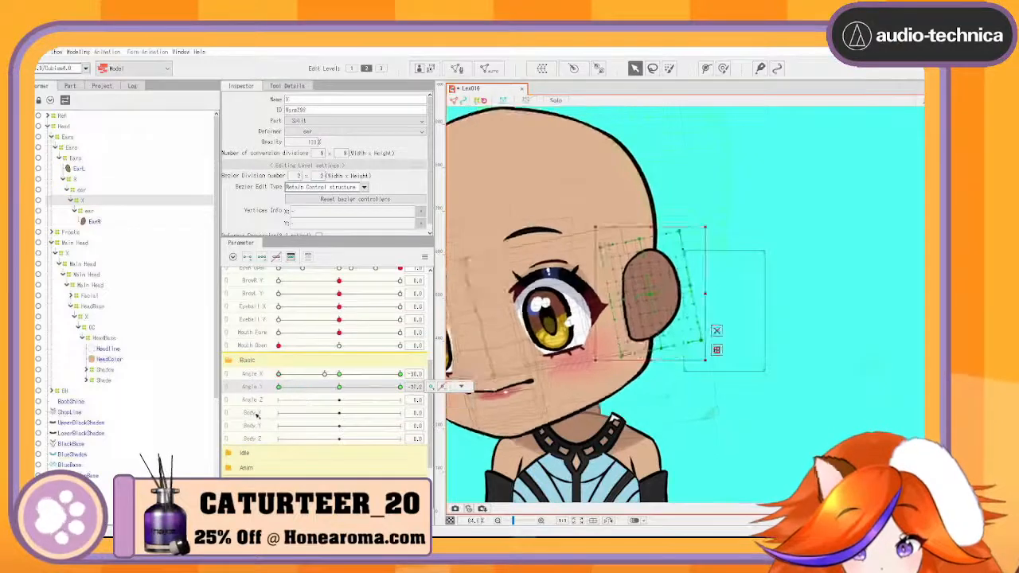
drag(723, 300, 707, 295)
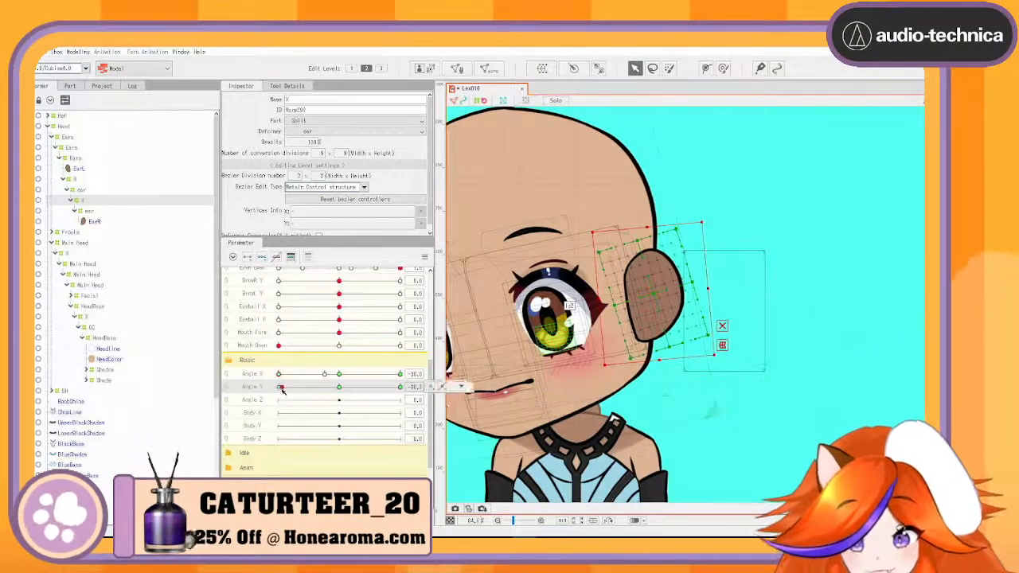
mouse_move(281, 390)
mouse_down()
mouse_move(319, 389)
mouse_move(252, 410)
mouse_move(327, 398)
mouse_move(192, 399)
mouse_up()
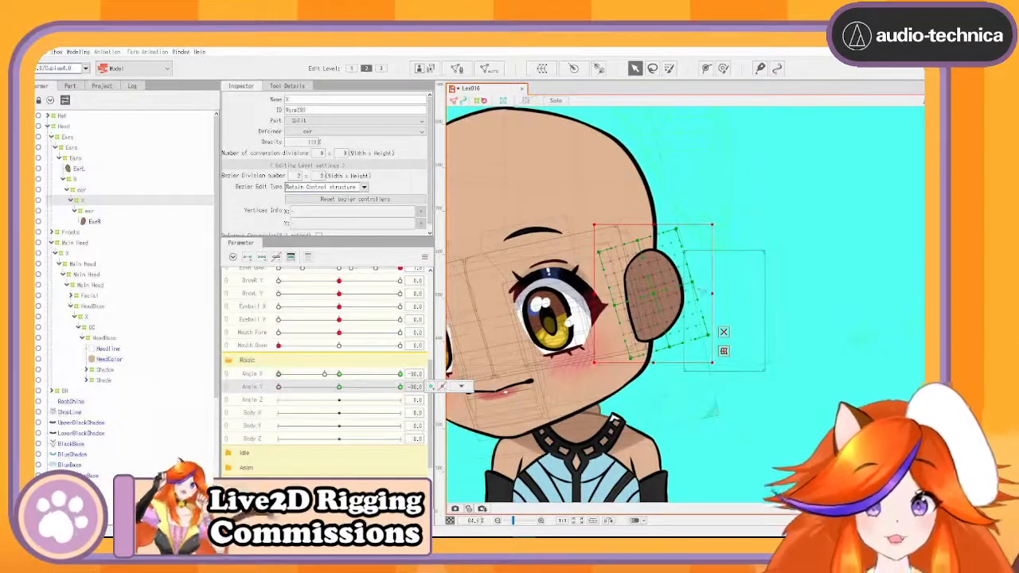
drag(721, 294, 720, 299)
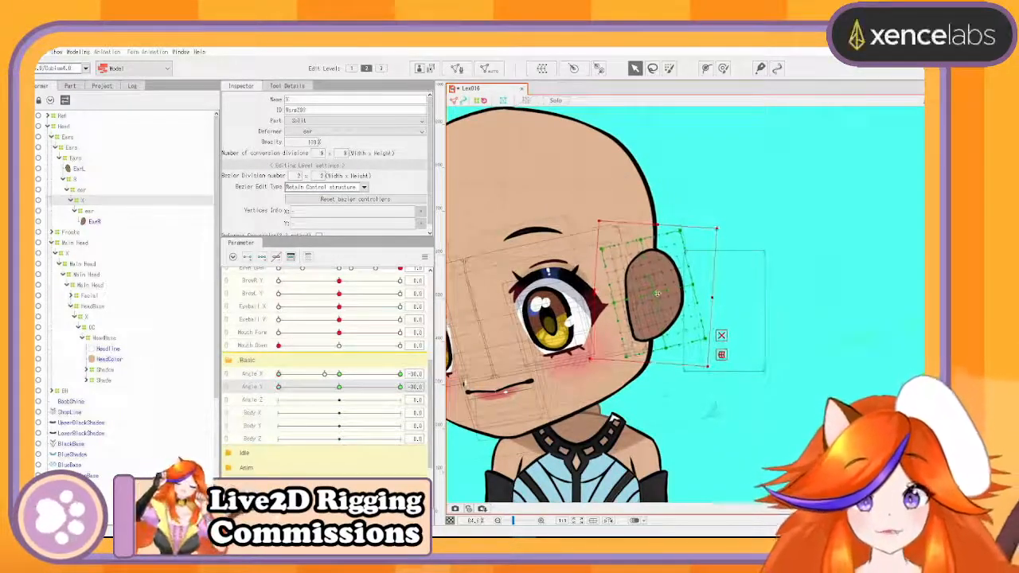
Step: Tilt EarR's X deformer to match the head at Angle X 30, Angle Y -30, and check the Angle X motion
mouse_move(279, 388)
mouse_down()
mouse_move(325, 387)
mouse_move(278, 388)
mouse_move(303, 374)
mouse_move(351, 387)
mouse_up()
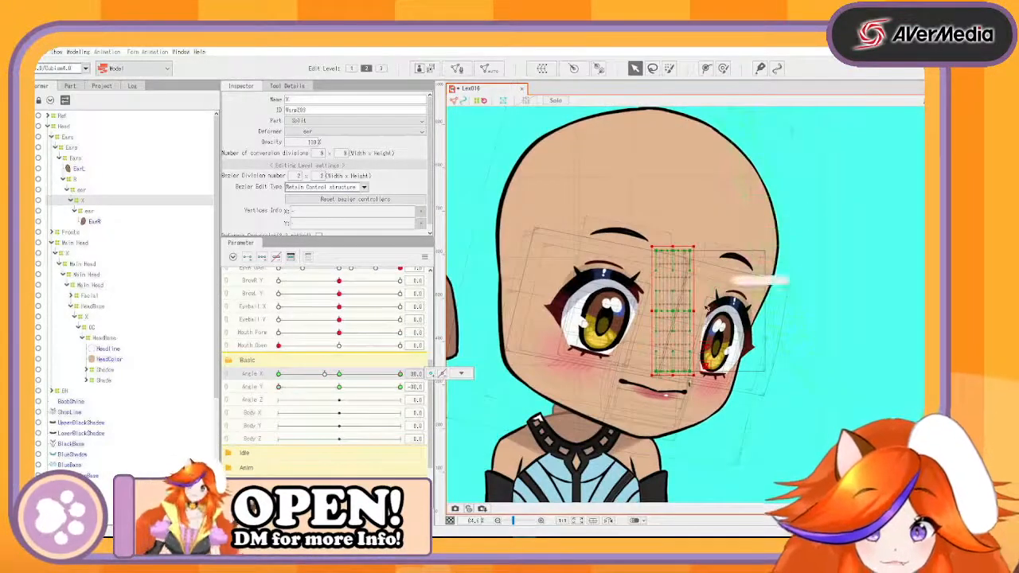
mouse_move(706, 308)
mouse_down()
mouse_move(704, 325)
mouse_move(707, 316)
mouse_up()
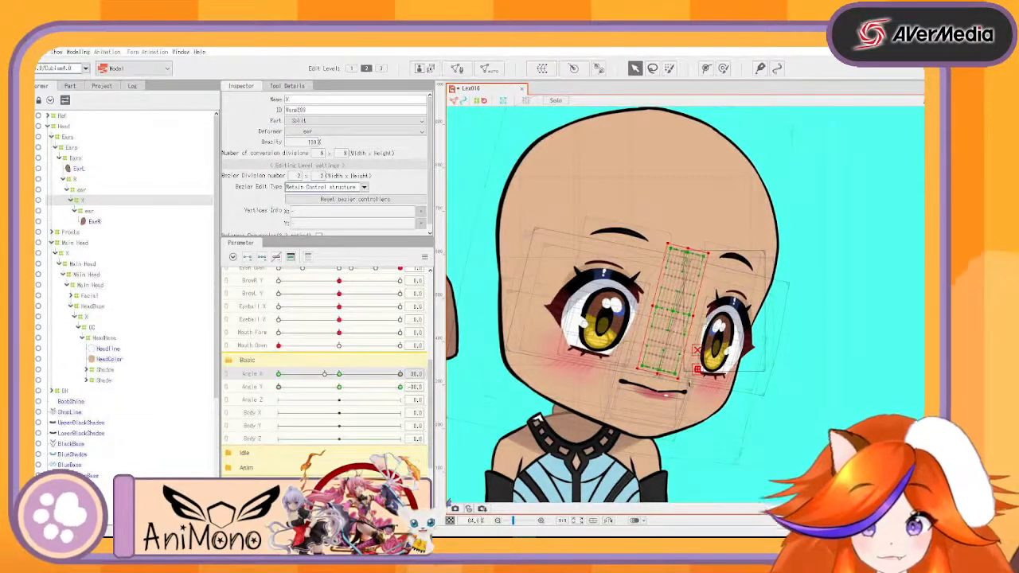
drag(389, 383, 285, 397)
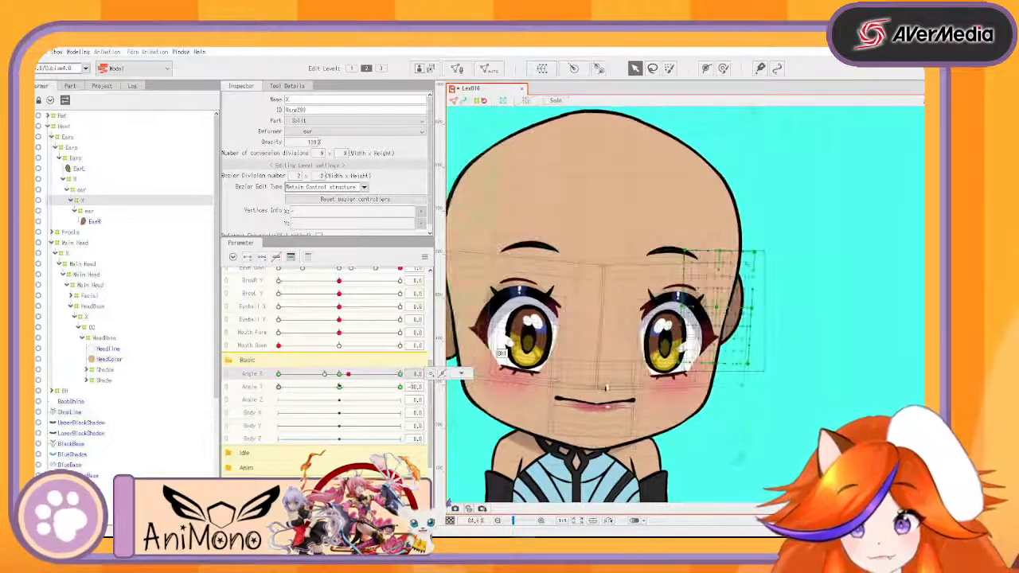
Step: Rotate and lower EarR's X deformer so the ear follows the head at Angle X -30, Angle Y 30
drag(352, 383, 528, 392)
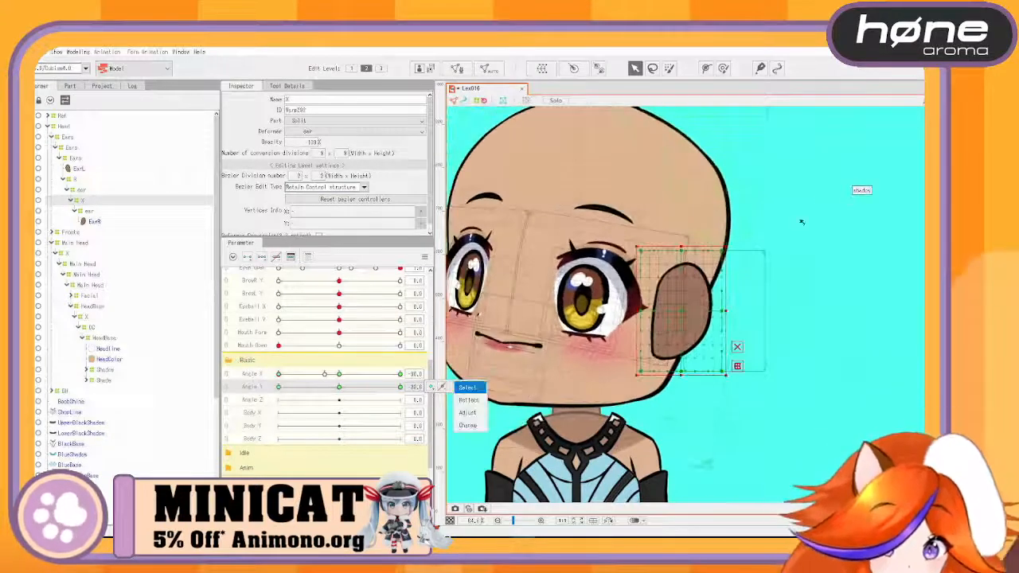
drag(731, 243, 745, 261)
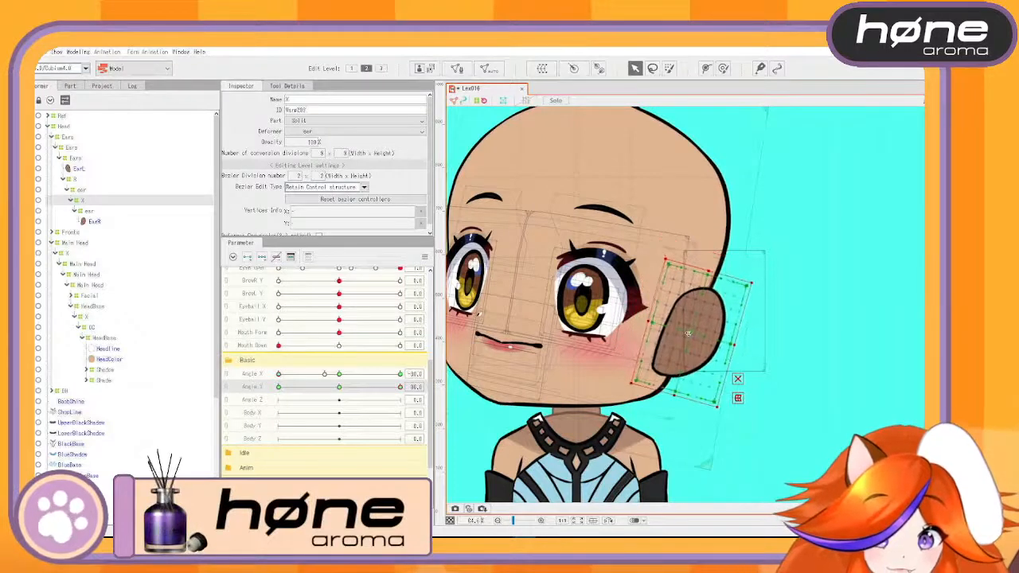
drag(692, 335, 690, 334)
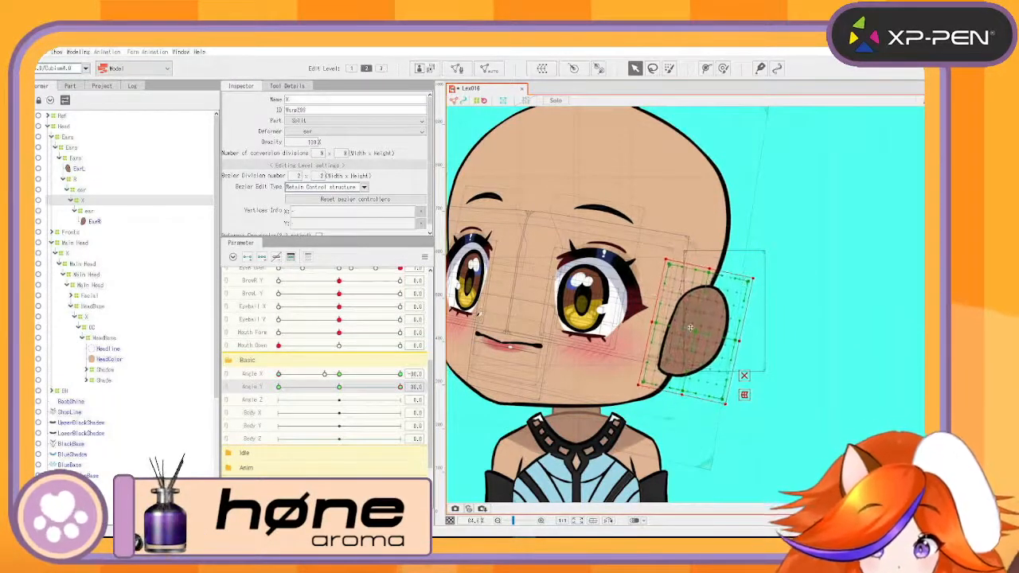
mouse_move(398, 388)
mouse_down()
mouse_move(306, 395)
mouse_move(406, 397)
mouse_up()
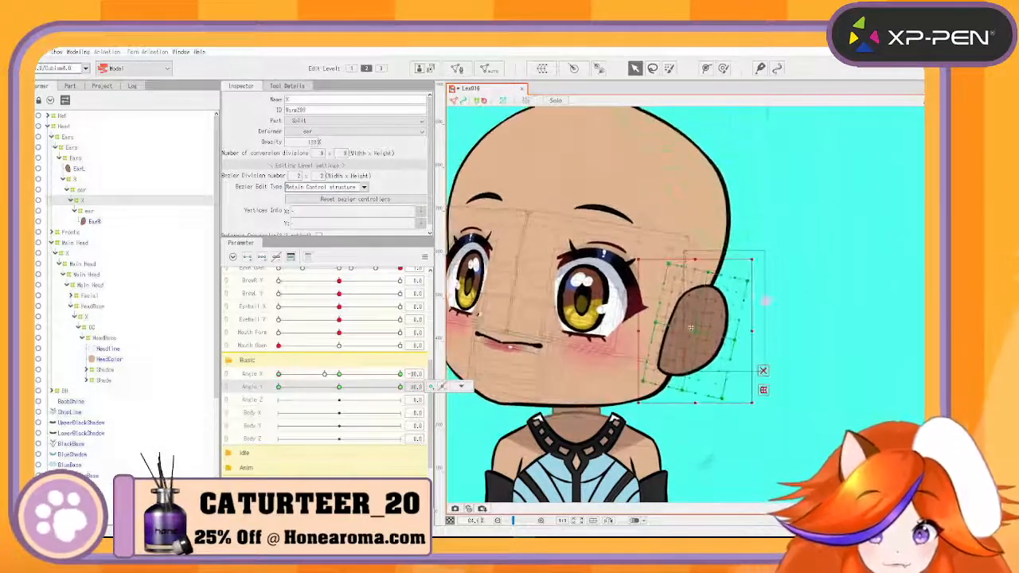
drag(695, 331, 689, 330)
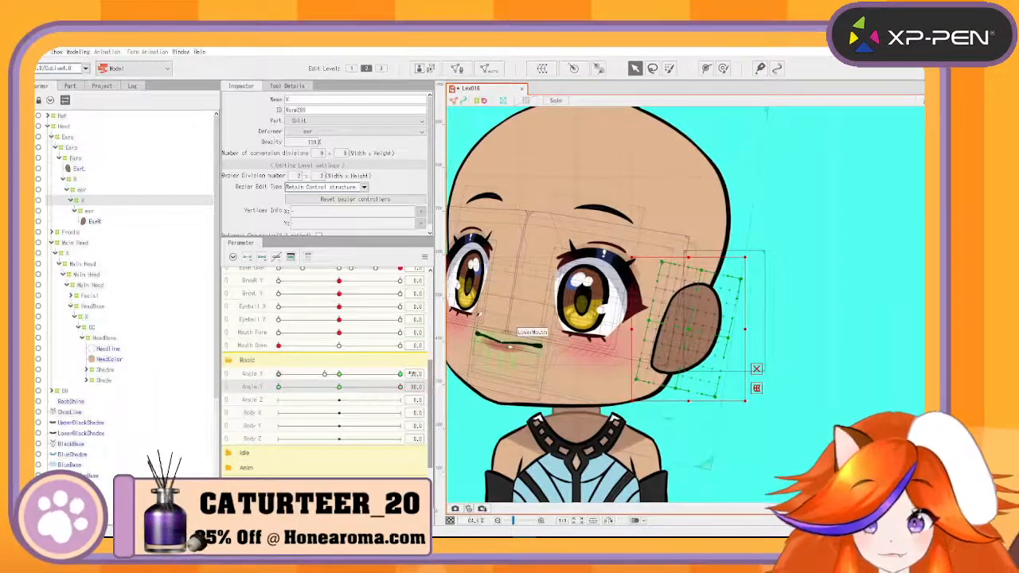
mouse_move(398, 389)
mouse_down()
mouse_move(367, 388)
mouse_move(404, 389)
mouse_up()
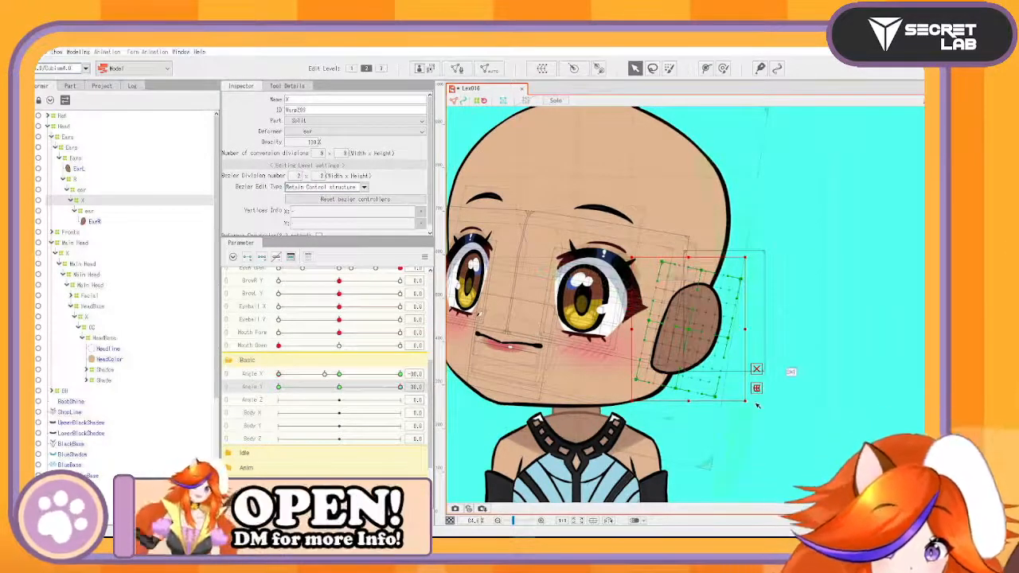
drag(749, 403, 755, 404)
Step: Refine the height and tilt of EarR's X deformer at Angle X -30, Angle Y -30, and check the Angle Y motion
drag(400, 388, 230, 420)
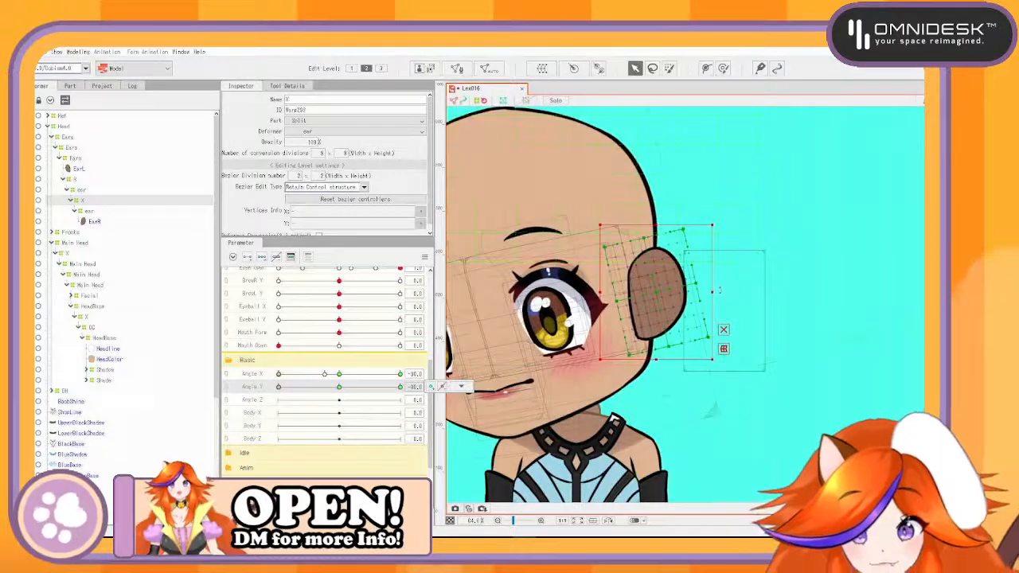
drag(718, 292, 660, 297)
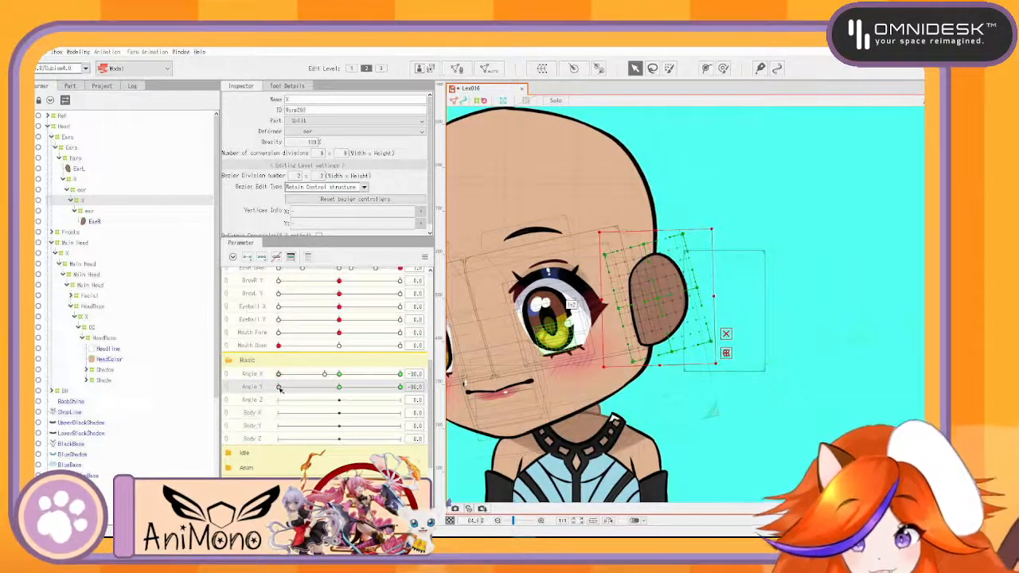
drag(280, 389, 242, 414)
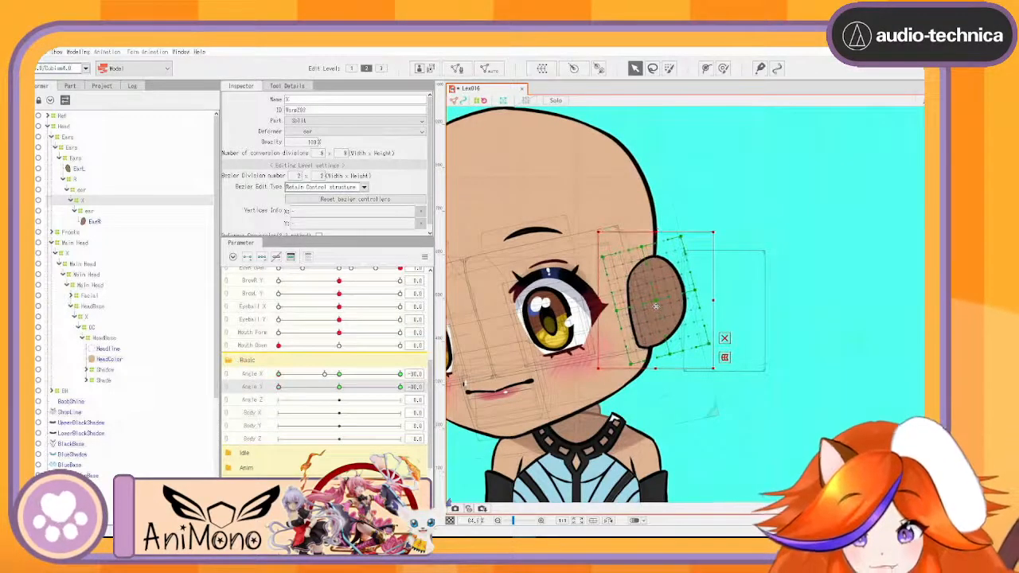
drag(279, 388, 521, 371)
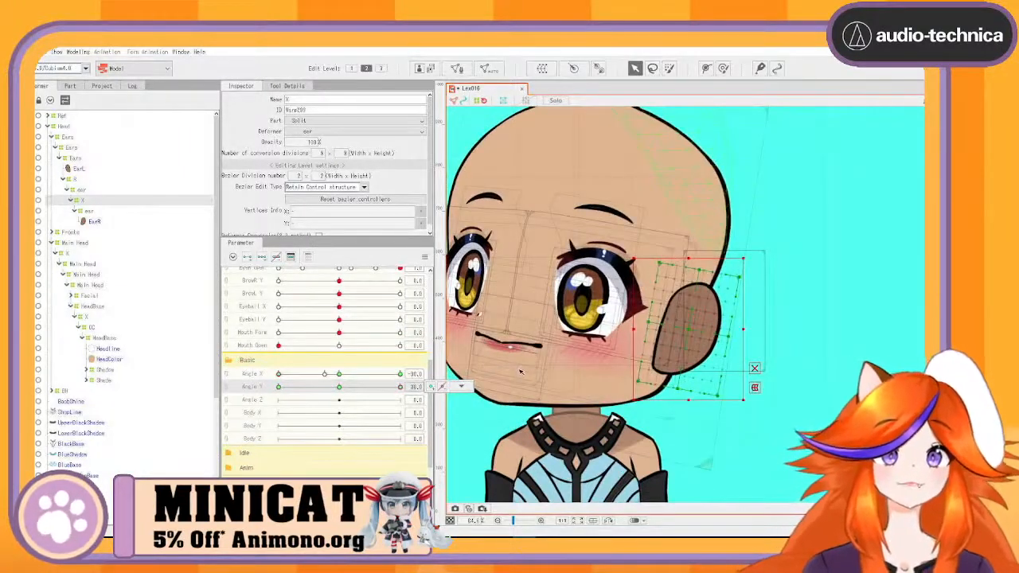
Step: Shift EarR's X deformer outward and down and straighten its tilt at Angle X -7.1, Angle Y -30
drag(521, 371, 221, 438)
click(339, 374)
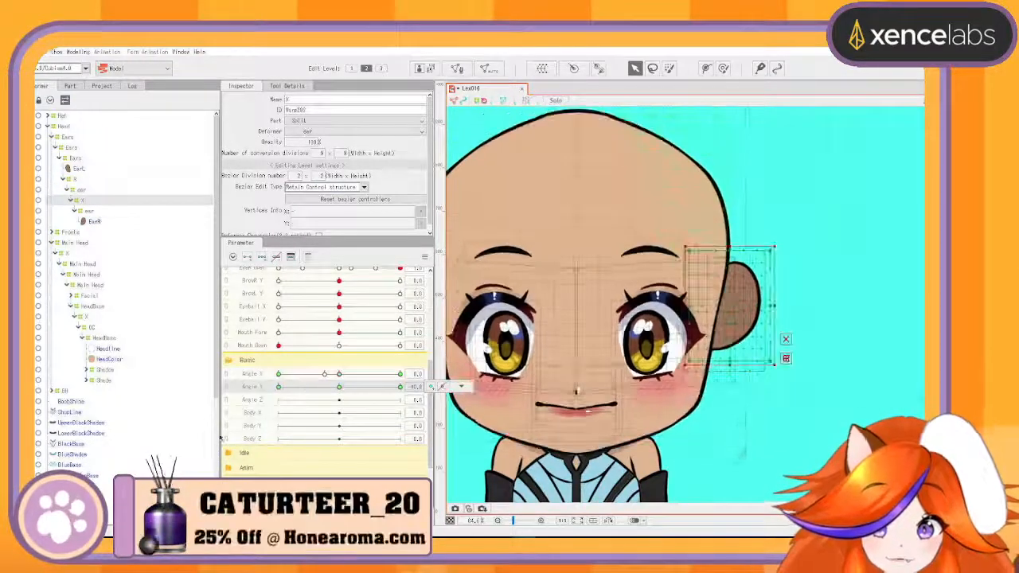
mouse_move(339, 374)
mouse_down()
mouse_move(280, 374)
mouse_move(326, 374)
mouse_up()
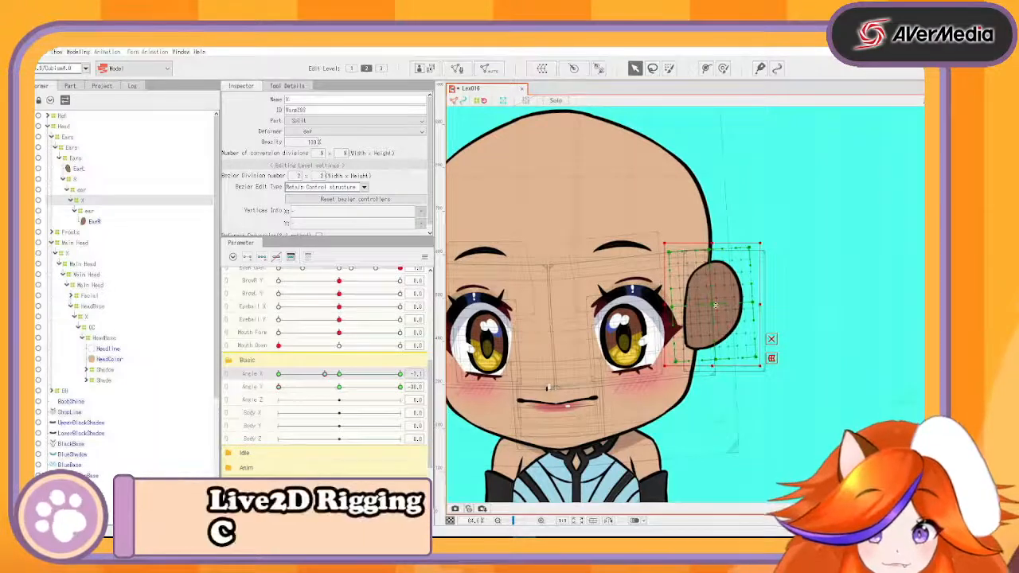
drag(717, 304, 725, 304)
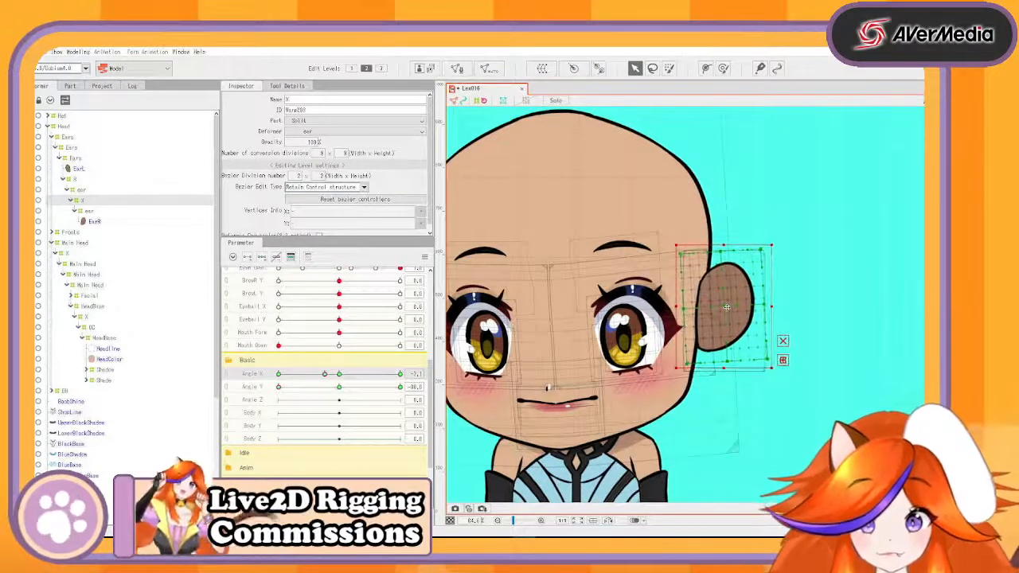
mouse_move(329, 372)
mouse_down()
mouse_move(336, 381)
mouse_move(270, 382)
mouse_move(329, 378)
mouse_up()
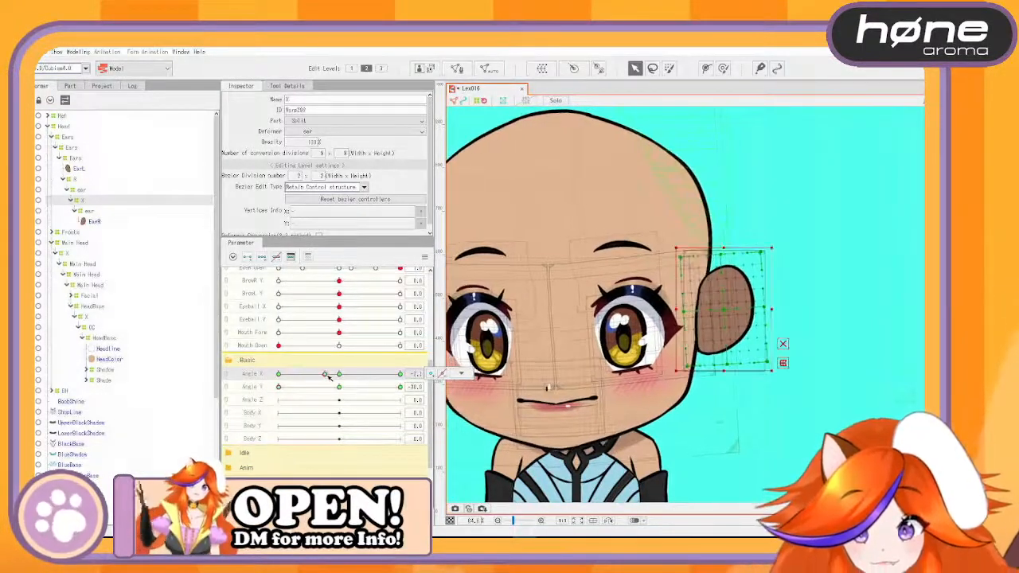
drag(724, 312, 779, 319)
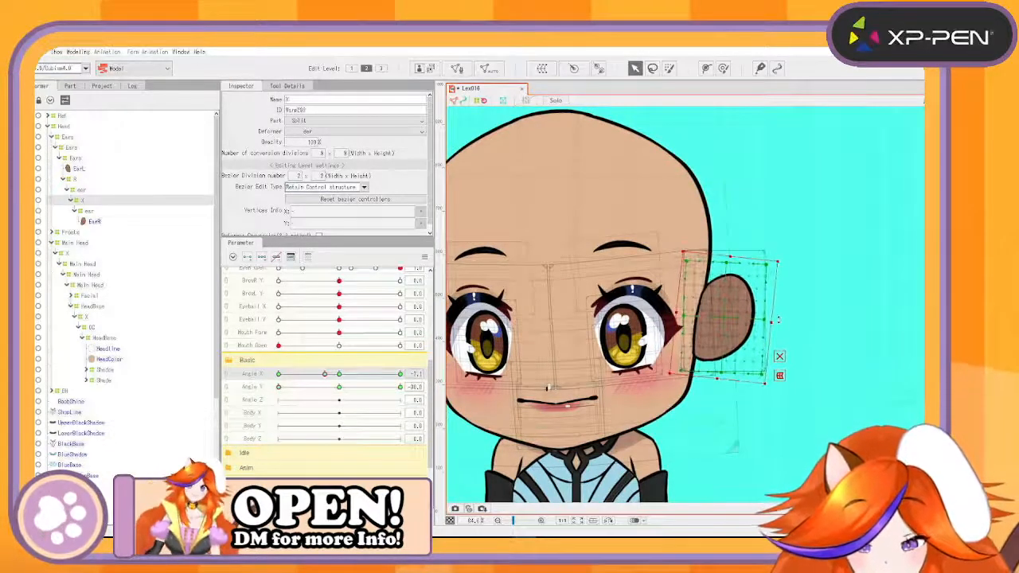
mouse_move(325, 375)
mouse_down()
mouse_move(304, 377)
mouse_move(327, 375)
mouse_up()
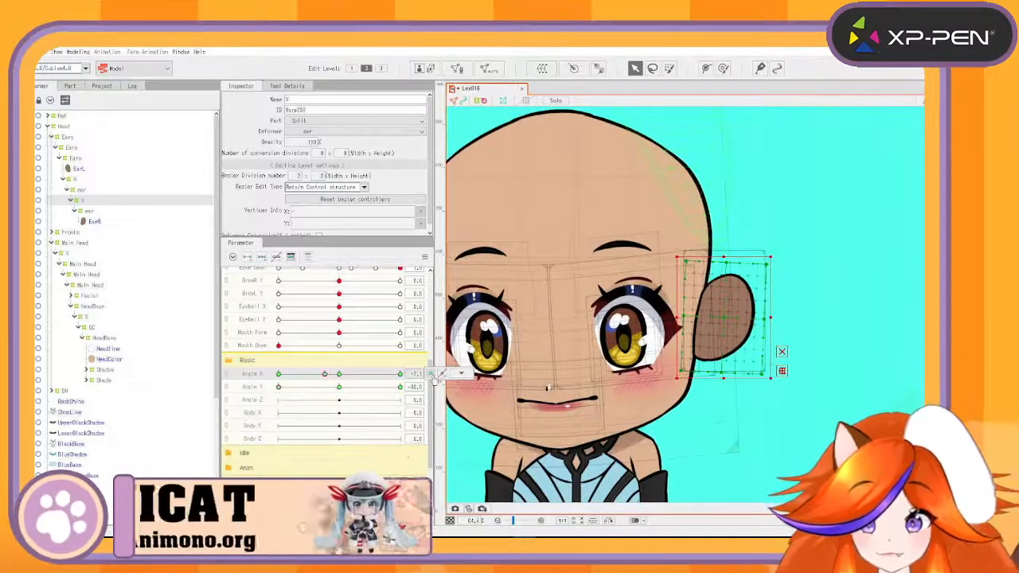
Step: Try shifting EarR's X deformer farther outward at Angle X -7.1, Angle Y -30, and check the Angle X motion
click(430, 373)
click(460, 379)
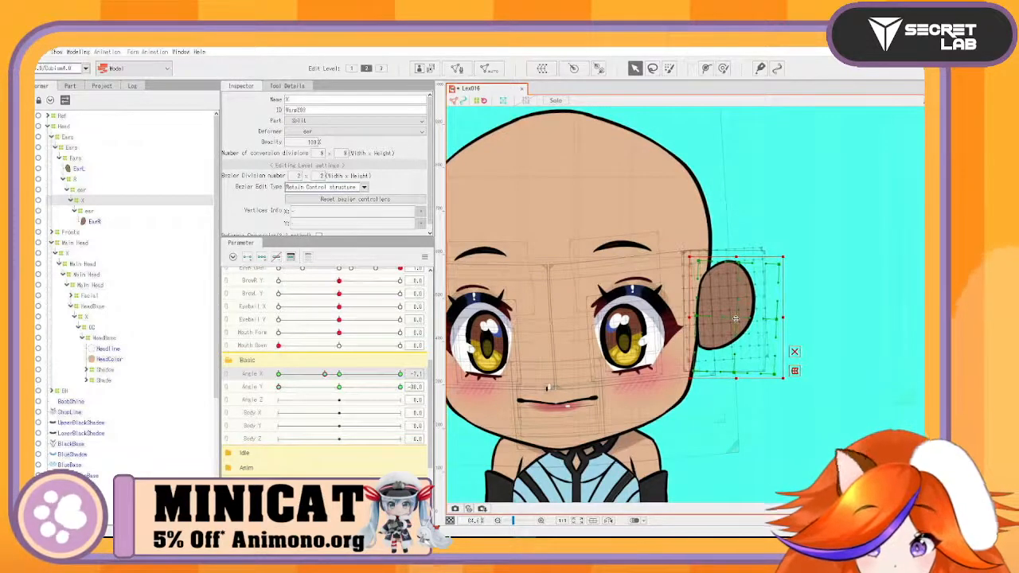
click(326, 374)
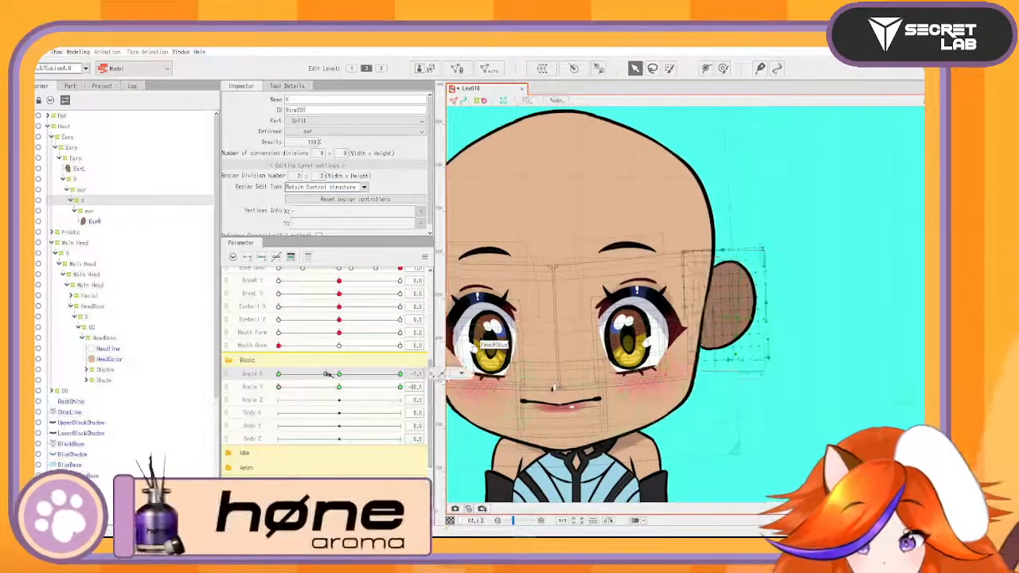
Step: Lower and tilt EarR's X deformer at Angle X 0, Angle Y -30, and check the motion around that pose
mouse_move(327, 374)
mouse_down()
mouse_move(277, 386)
mouse_move(340, 375)
mouse_up()
drag(730, 306, 731, 319)
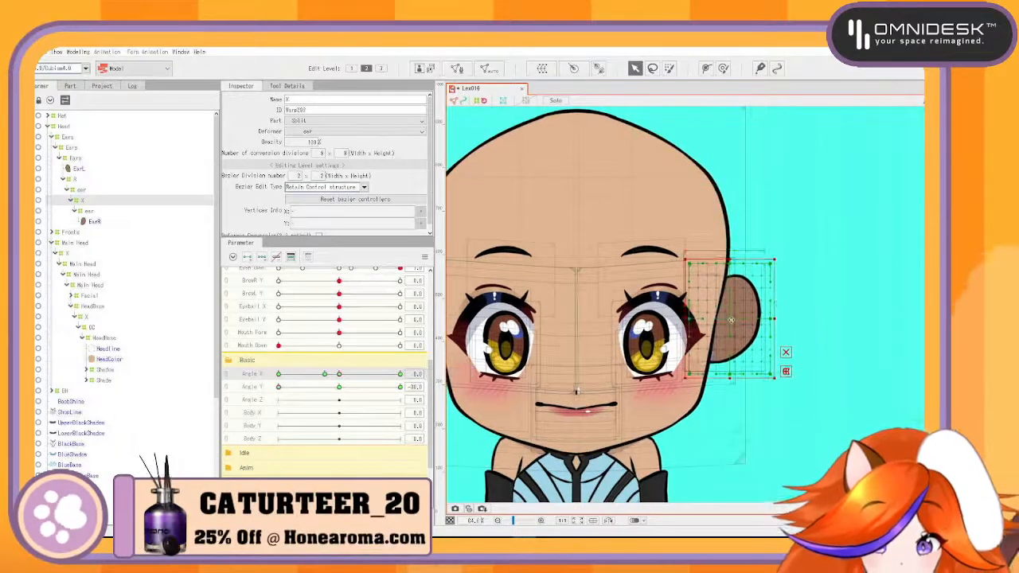
mouse_move(339, 375)
mouse_down()
mouse_move(268, 382)
mouse_move(343, 379)
mouse_up()
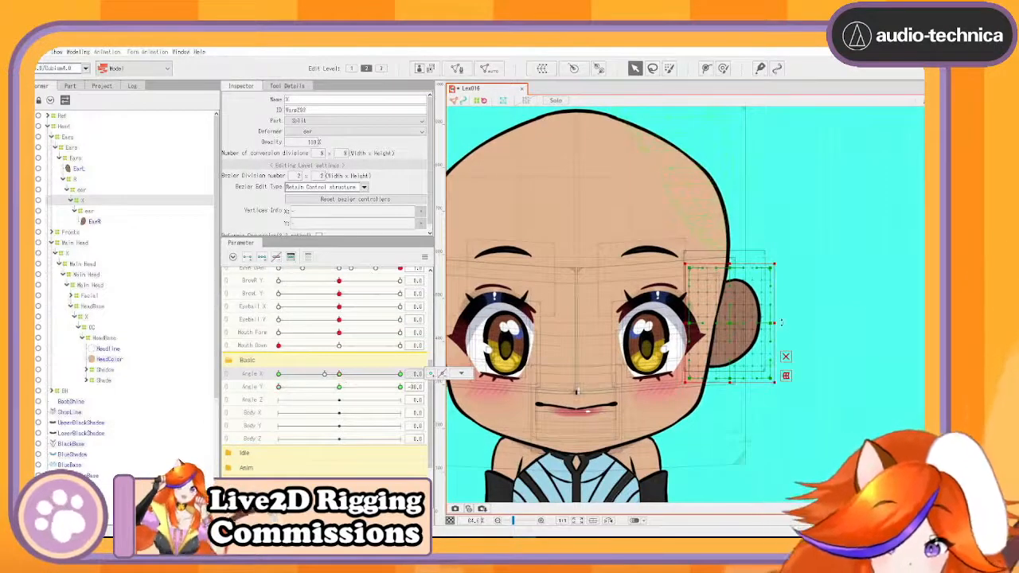
drag(735, 322, 734, 332)
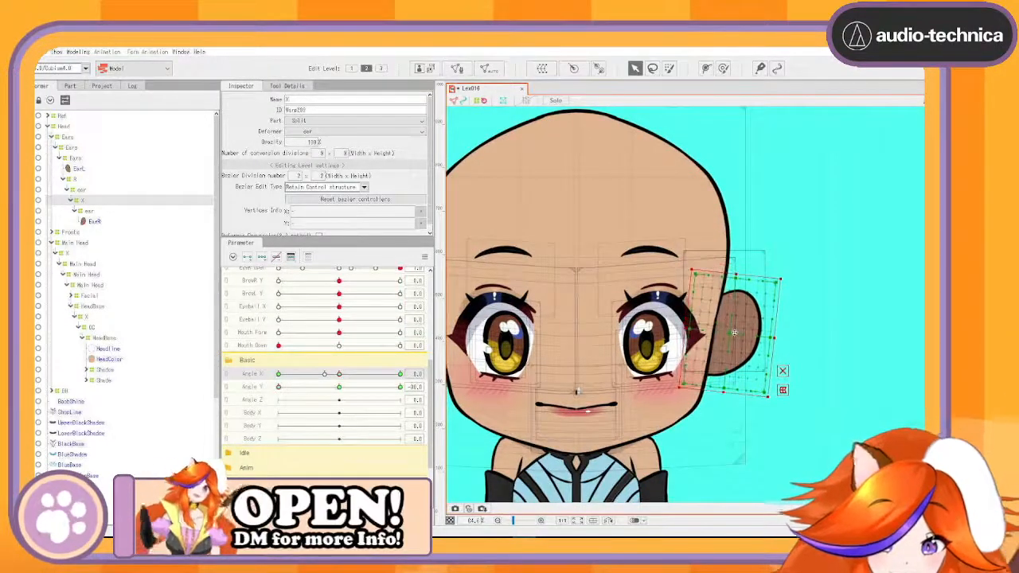
mouse_move(338, 374)
mouse_down()
mouse_move(275, 384)
mouse_move(338, 386)
mouse_up()
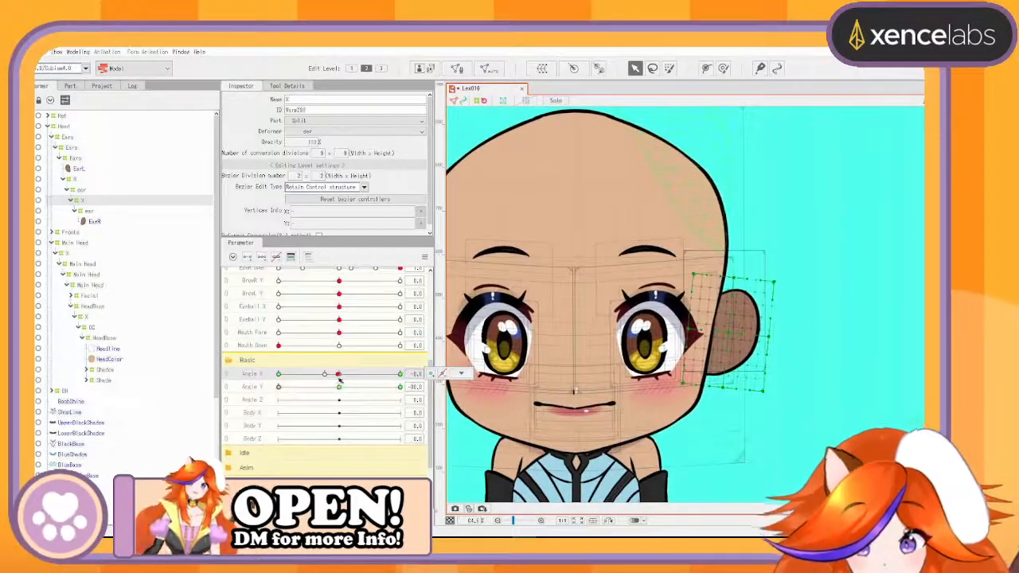
click(340, 387)
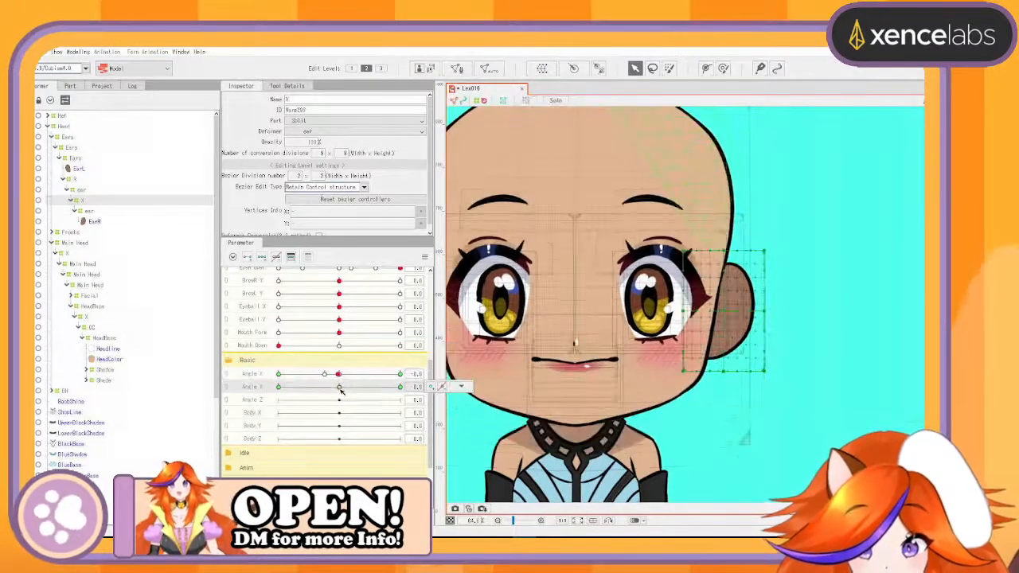
drag(340, 387, 198, 405)
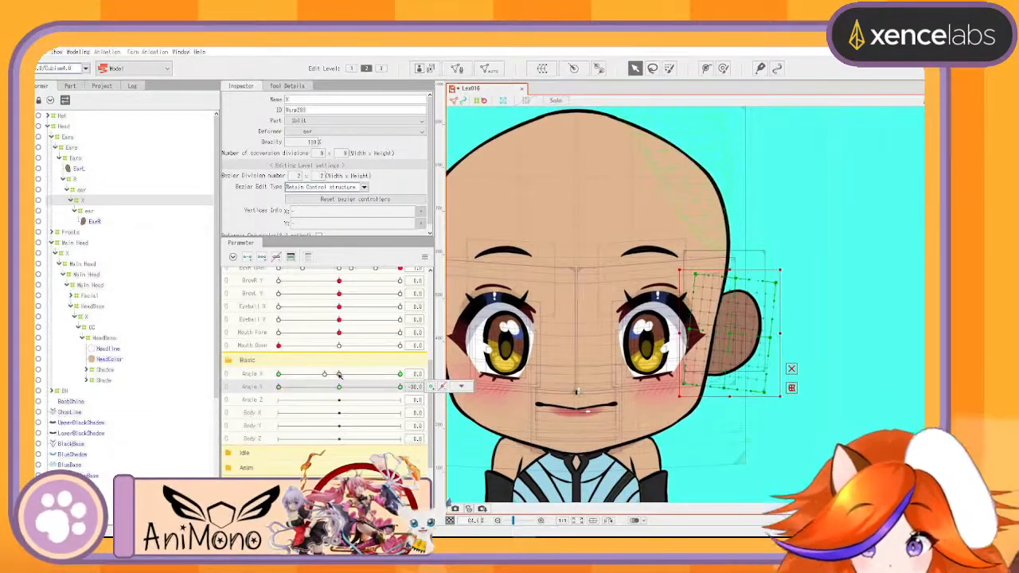
mouse_move(340, 375)
mouse_down()
mouse_move(330, 375)
mouse_move(349, 375)
mouse_move(340, 378)
mouse_up()
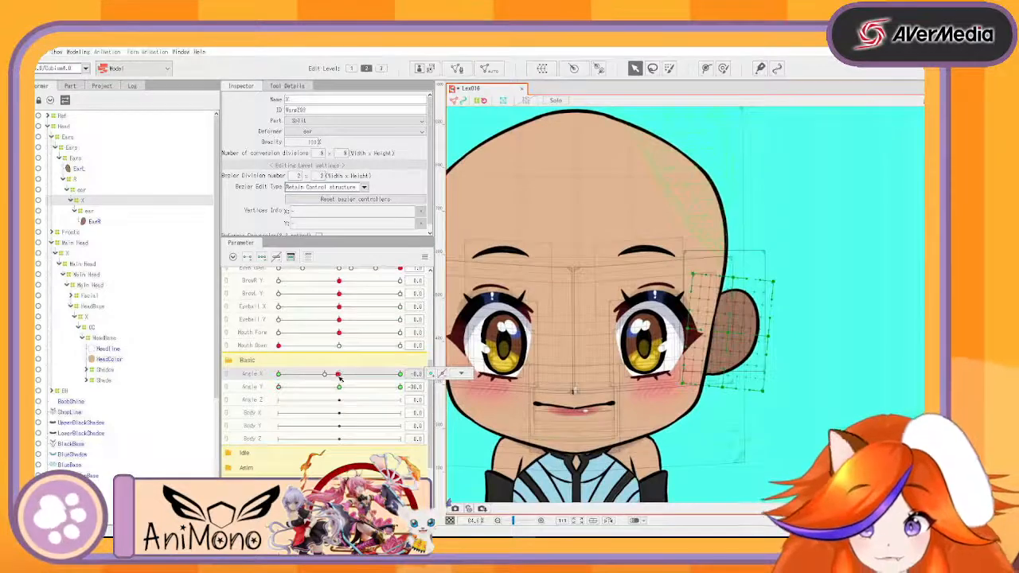
Step: Tilt EarR's X deformer and adjust its height at Angle X 0, Angle Y 30 to follow the head
click(400, 387)
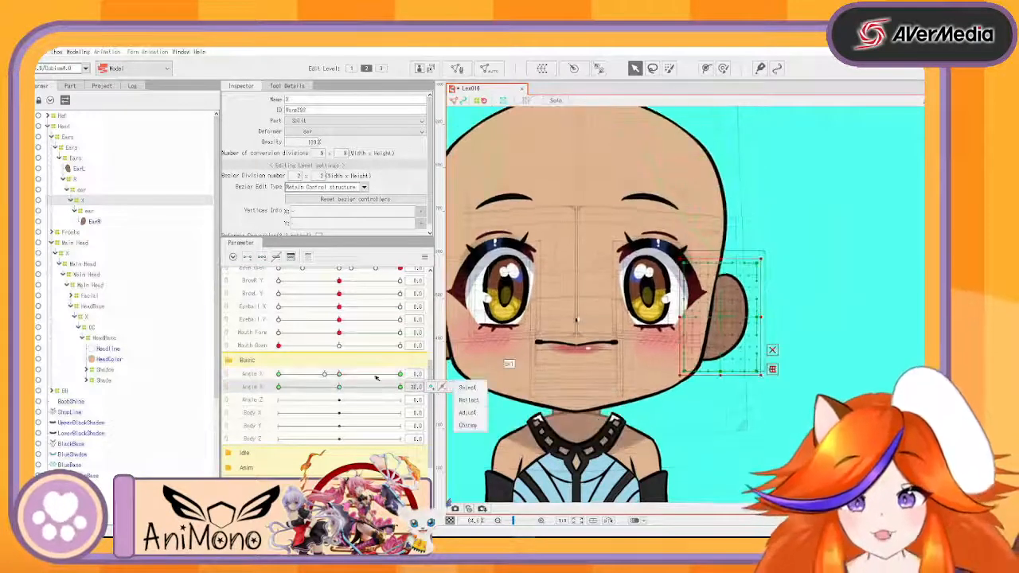
mouse_move(338, 377)
mouse_down()
mouse_move(253, 382)
mouse_move(340, 380)
mouse_up()
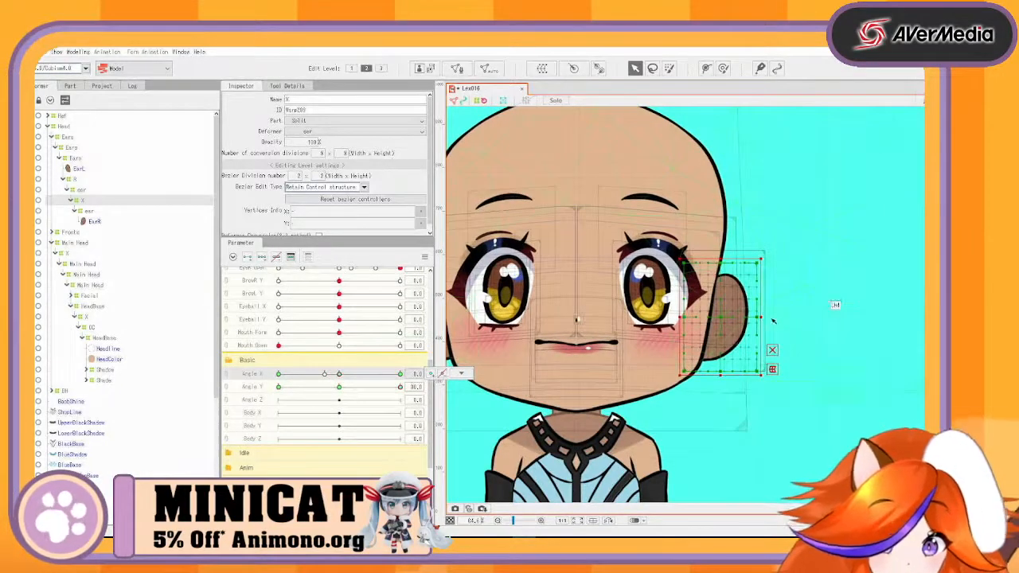
drag(766, 317, 763, 325)
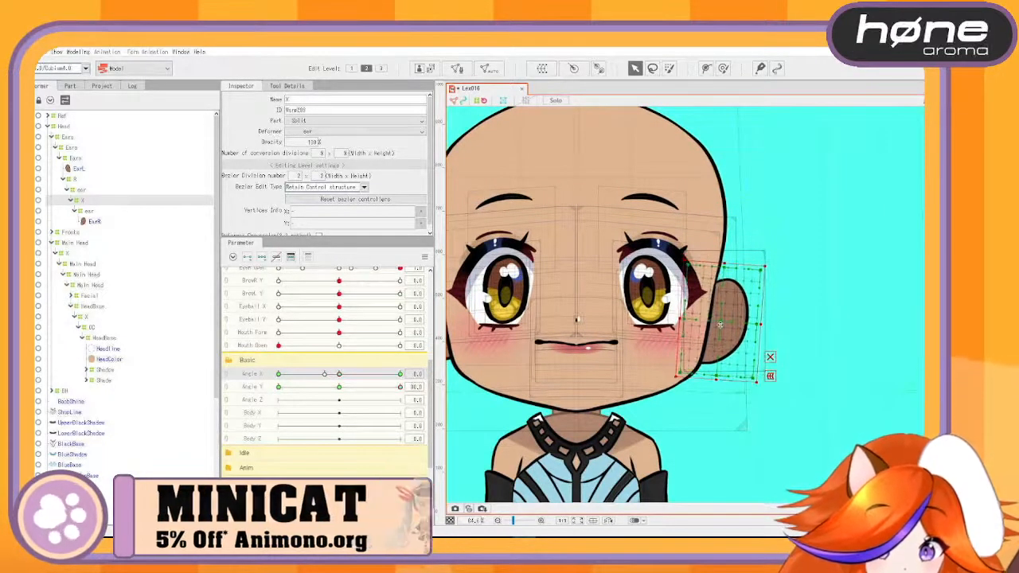
mouse_move(338, 373)
mouse_down()
mouse_move(269, 372)
mouse_move(348, 384)
mouse_move(339, 379)
mouse_up()
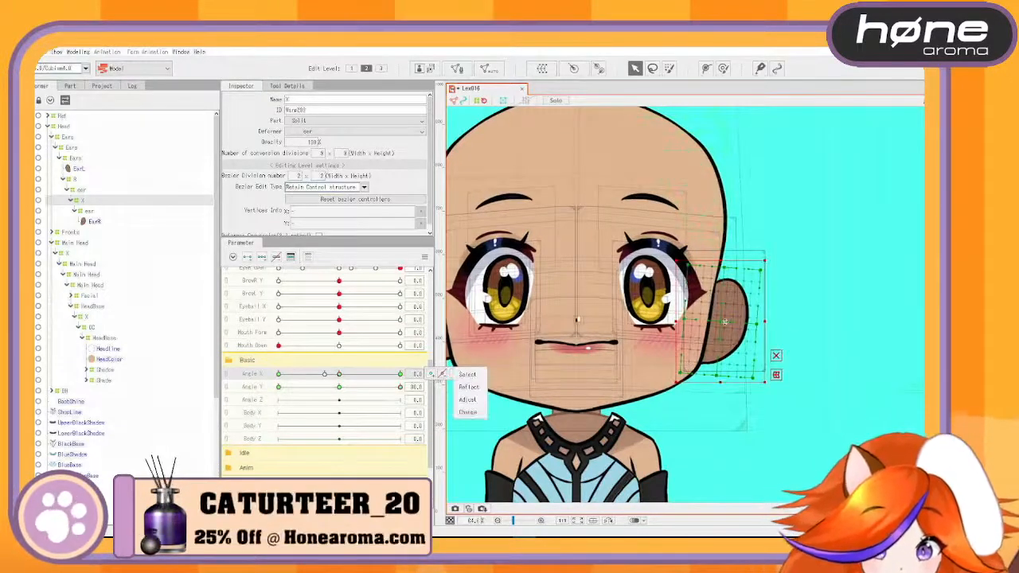
drag(723, 322, 724, 315)
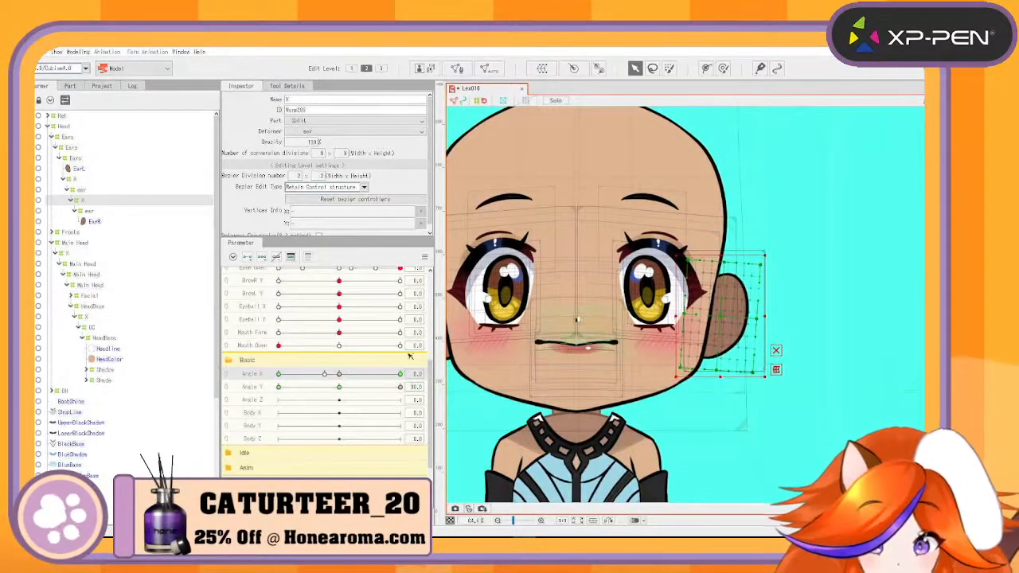
Step: Shift EarR's X deformer outward at Angle X -7.1 for the Angle Y 30, 0 and -30 poses
mouse_move(338, 375)
mouse_down()
mouse_move(319, 374)
mouse_move(340, 376)
mouse_up()
click(461, 373)
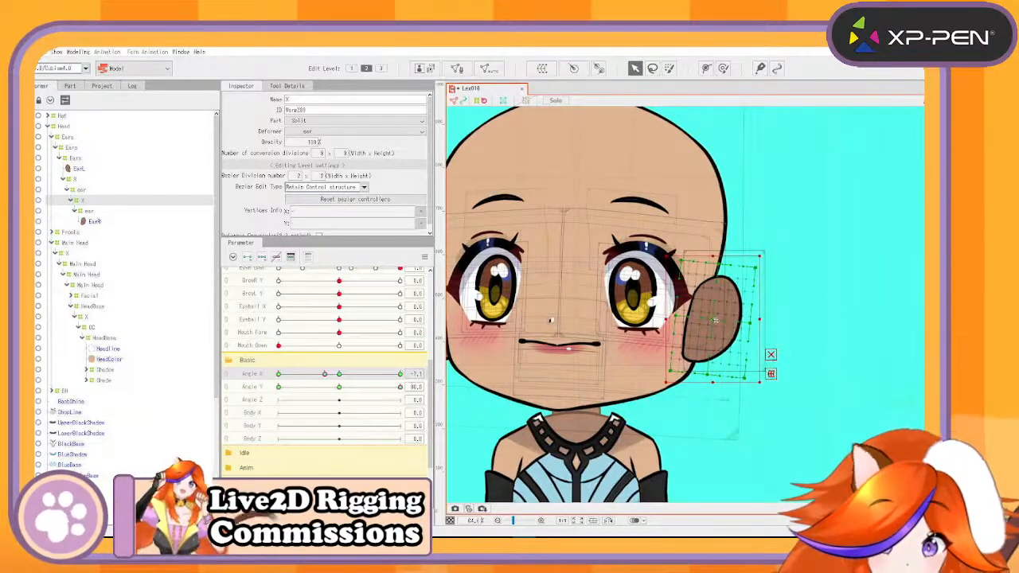
drag(715, 320, 731, 324)
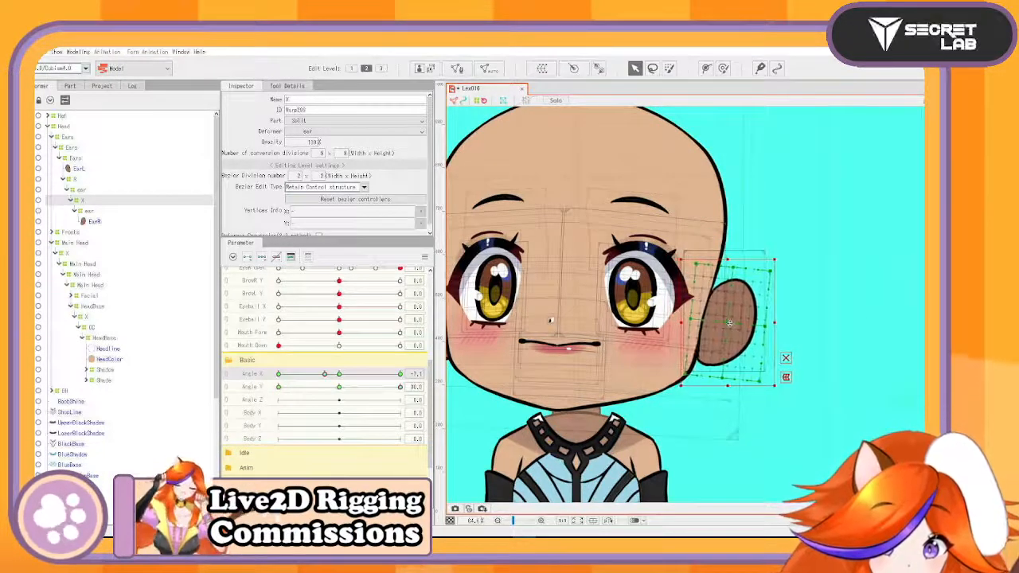
click(340, 387)
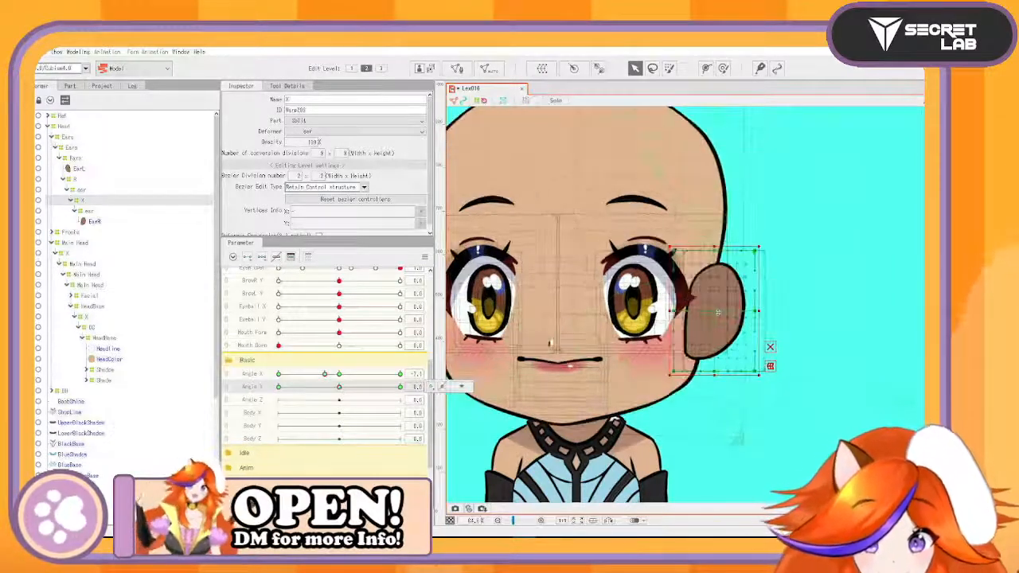
drag(717, 313, 731, 313)
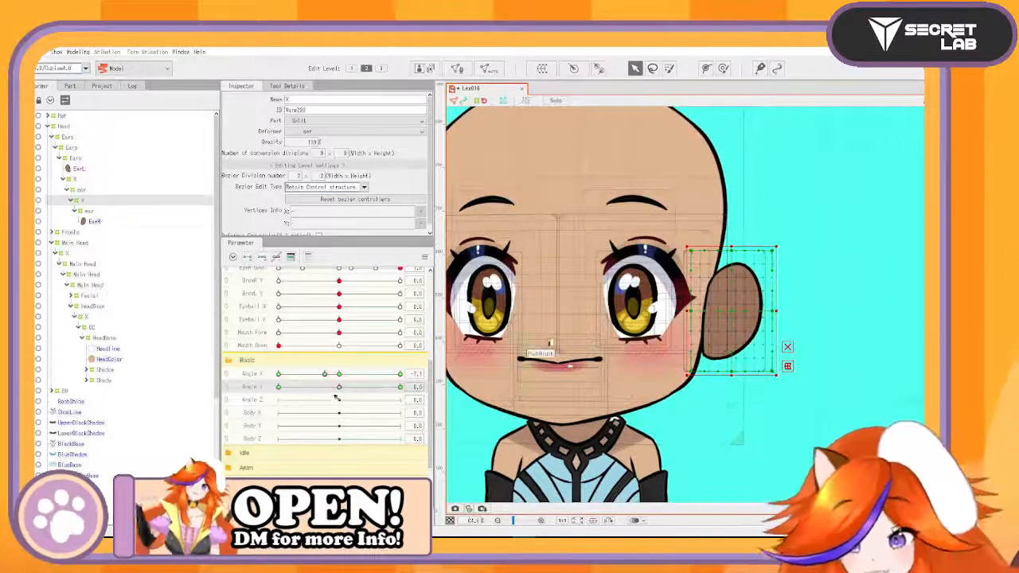
click(278, 387)
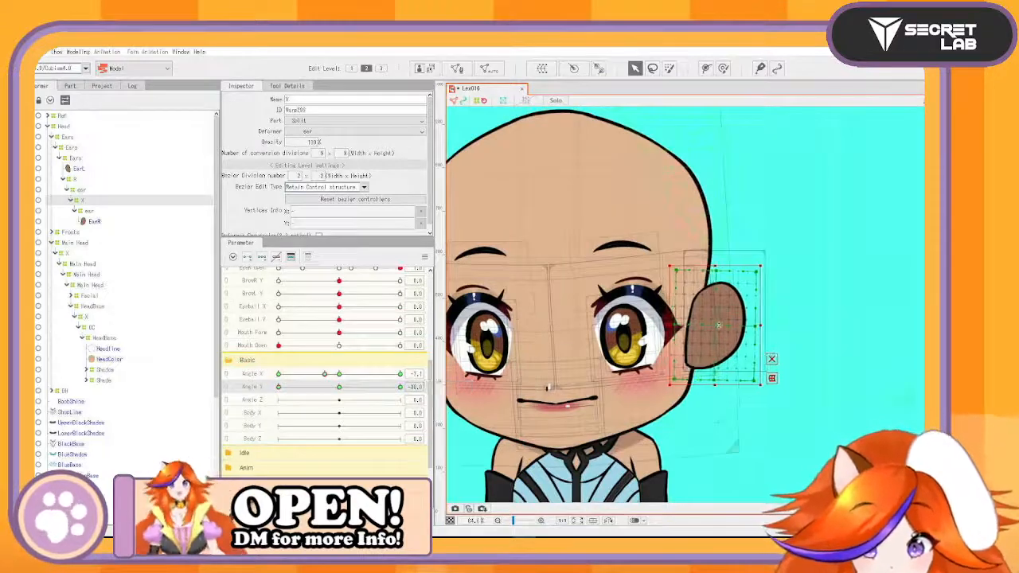
drag(722, 325, 723, 325)
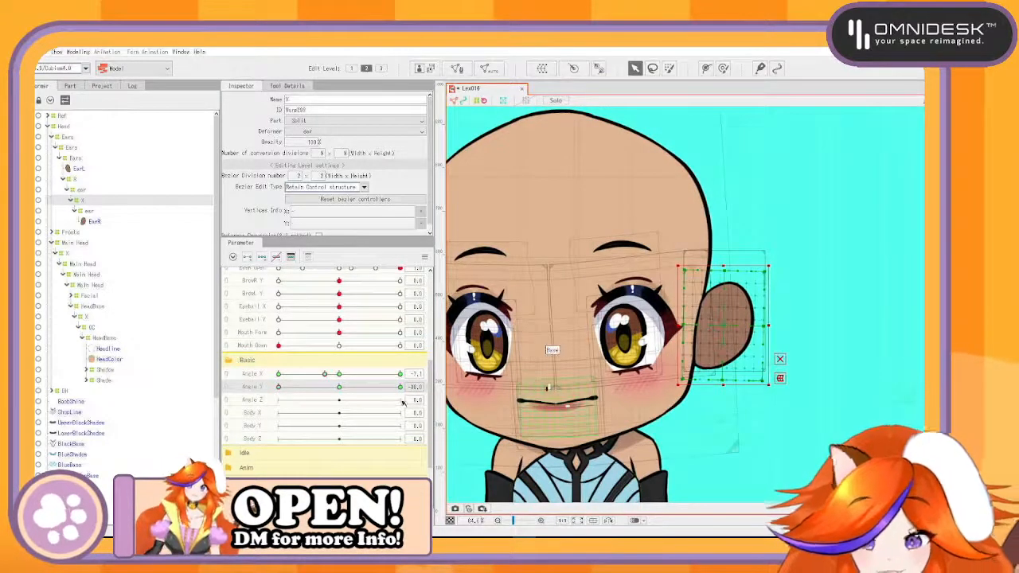
Step: Check the ear's motion across Angle X and Angle Y, and return both parameters to 0
click(326, 387)
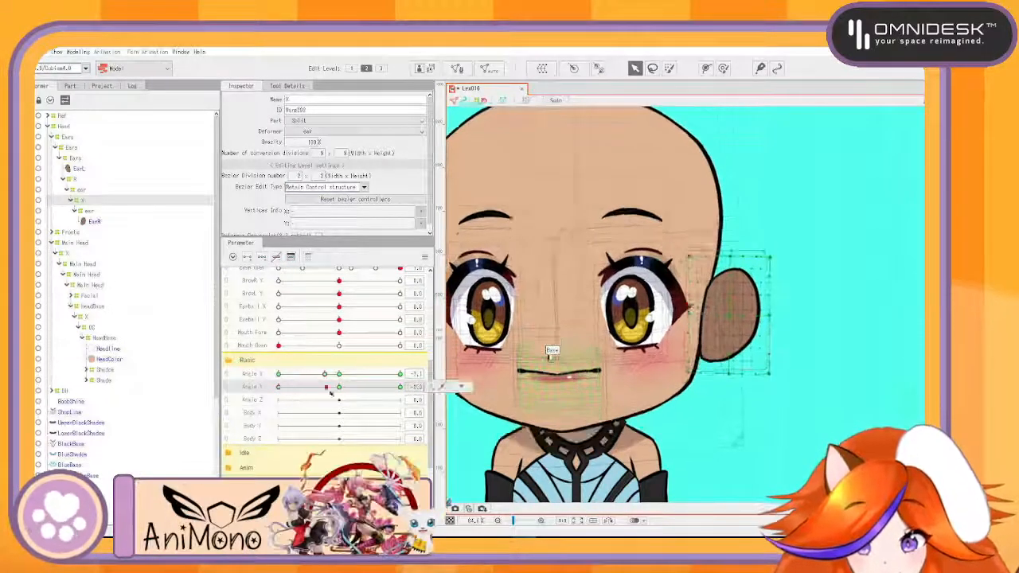
drag(328, 389, 394, 388)
drag(307, 375, 281, 376)
drag(394, 388, 346, 376)
click(340, 388)
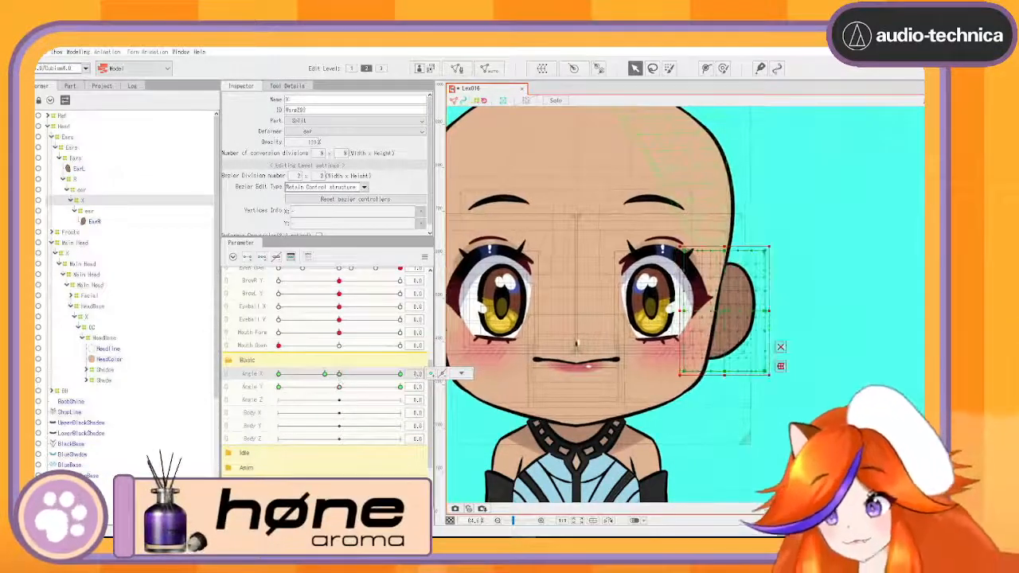
Step: Duplicate the R ear deformer with its children and reflect the copy's Angle X keyforms
click(81, 182)
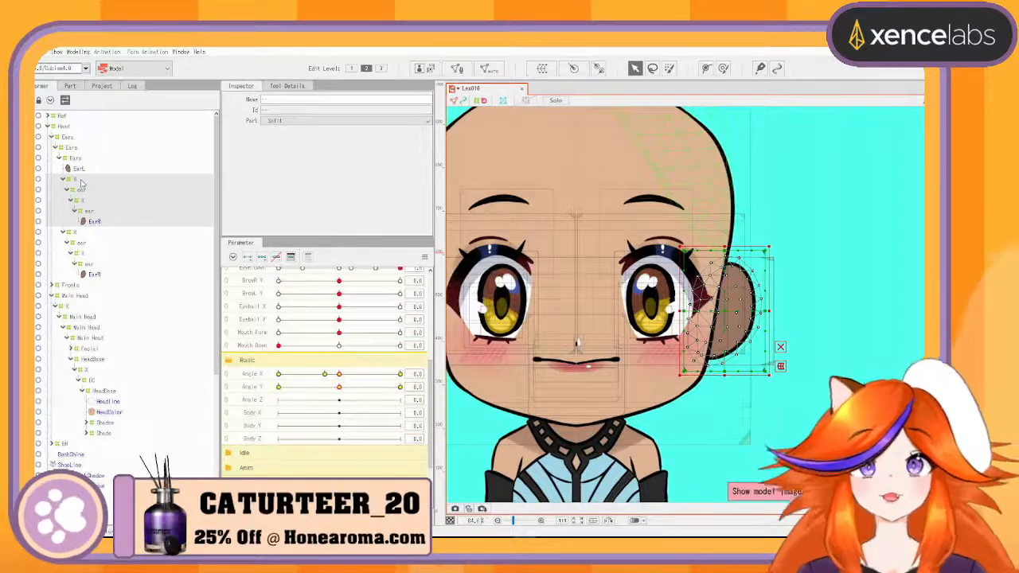
click(401, 375)
click(469, 387)
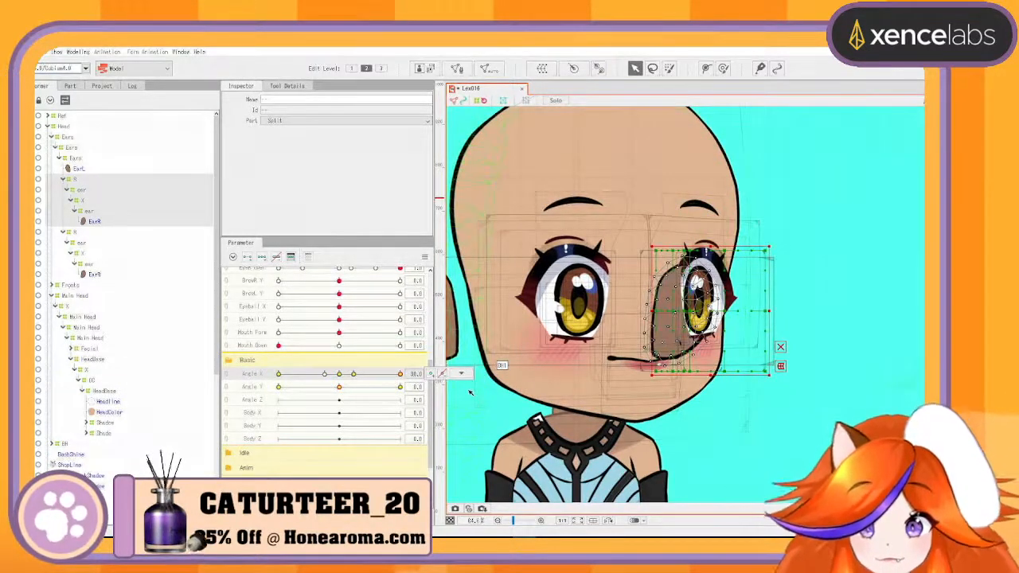
click(339, 374)
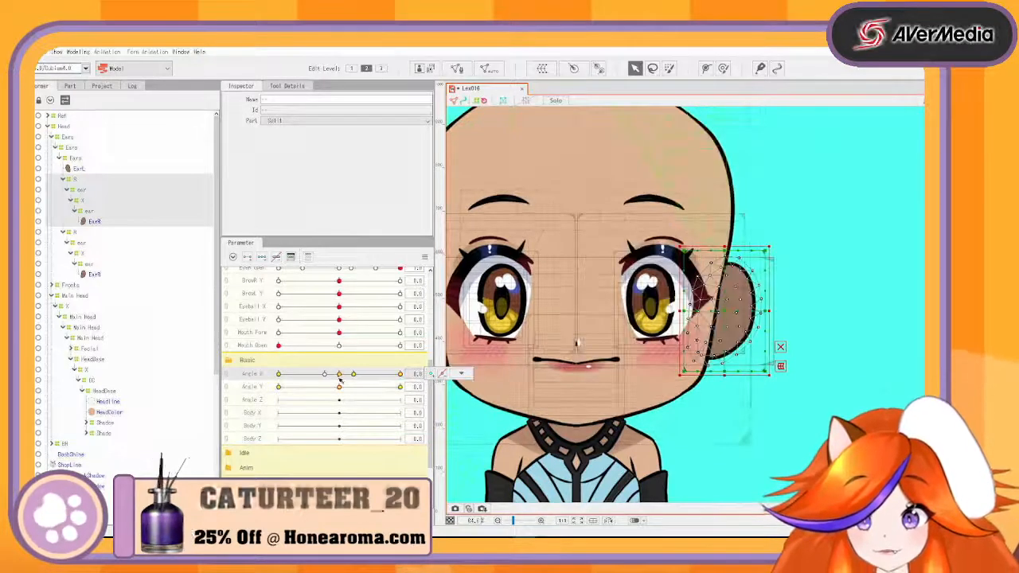
Step: Rename the duplicated R ear warp deformer to L
click(78, 183)
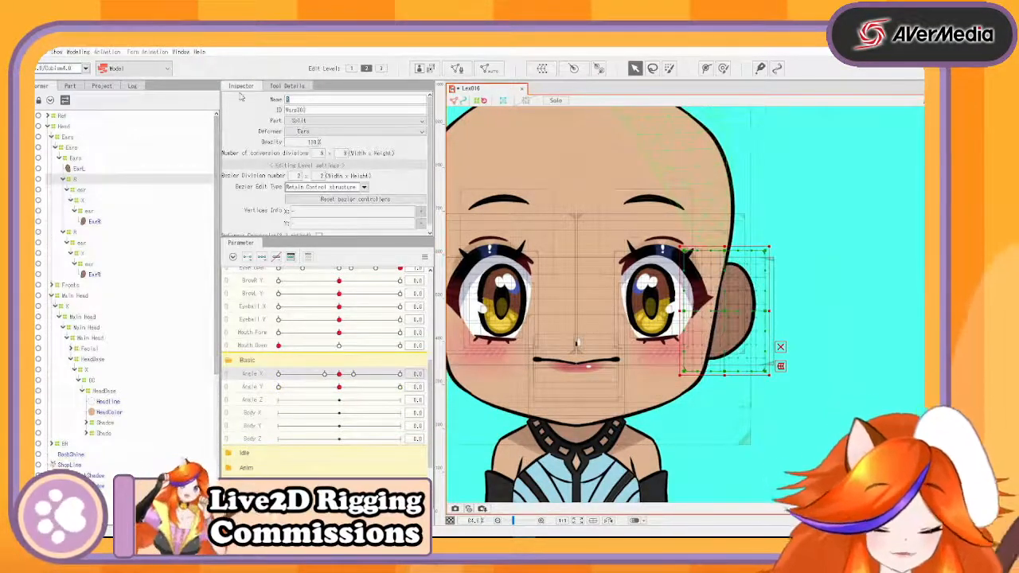
text(L)
key(Return)
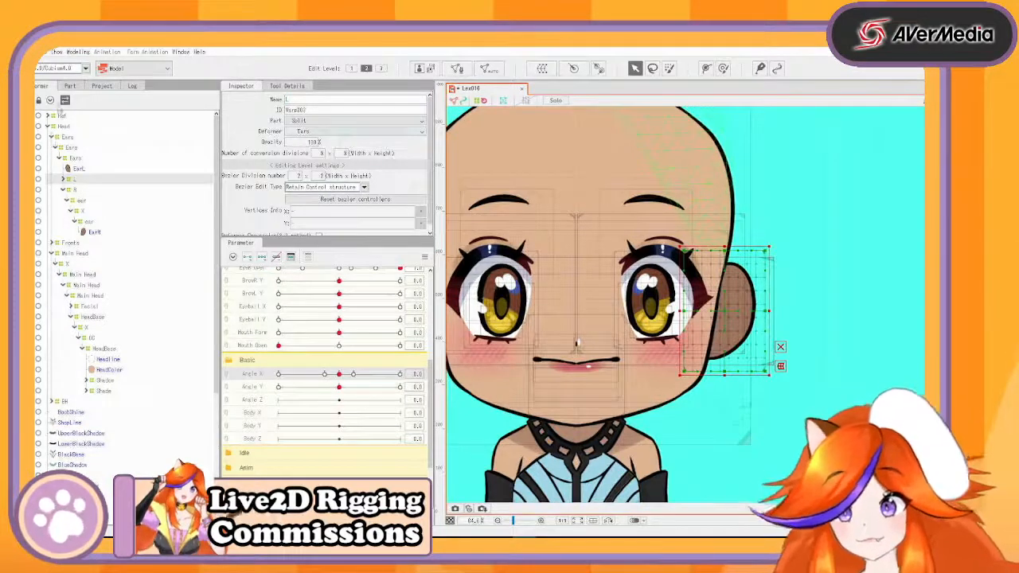
Step: Reflect the L ear deformer horizontally and align it on the opposite side of the head
click(78, 51)
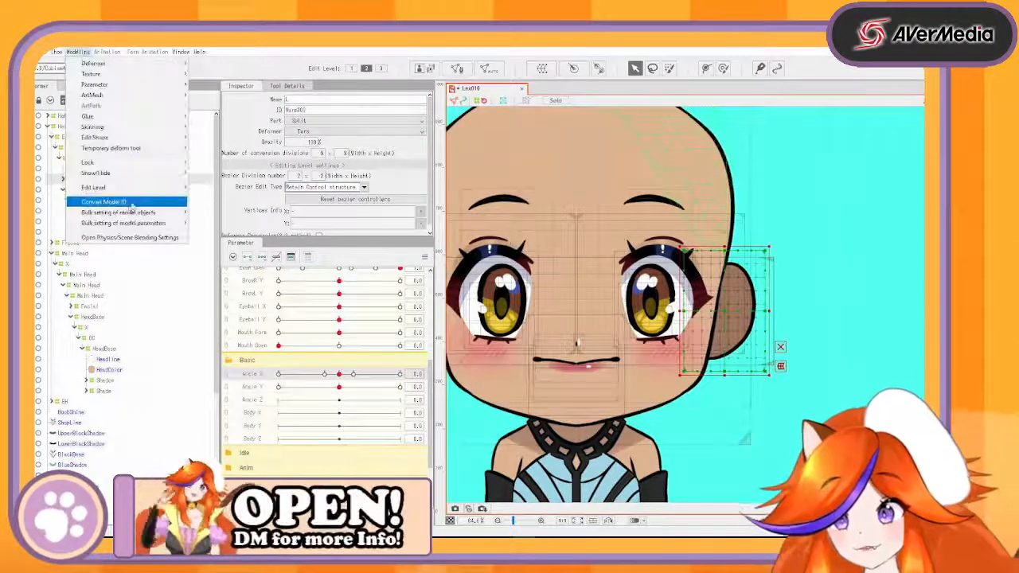
mouse_move(154, 140)
click(211, 137)
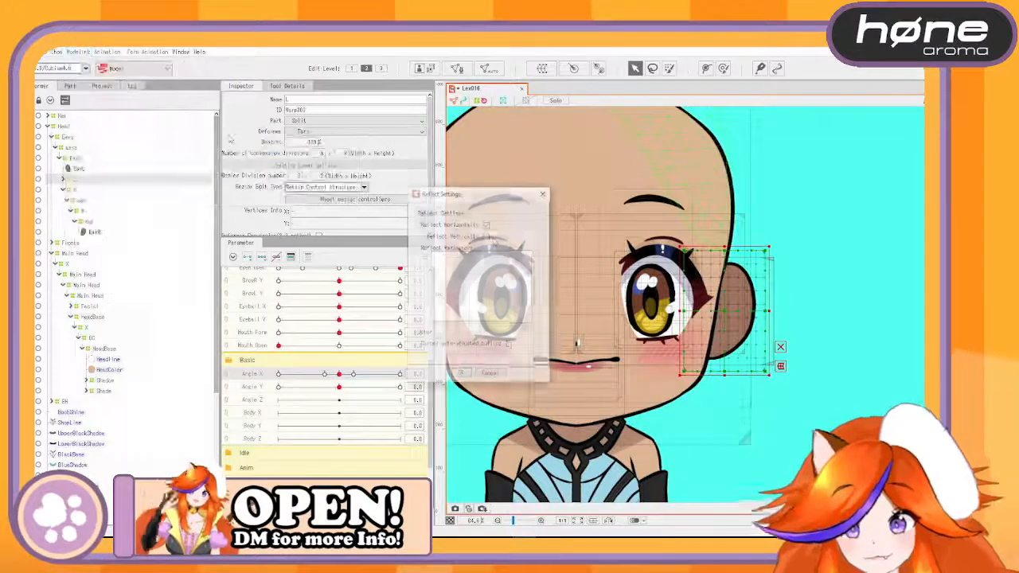
click(462, 374)
scroll(589, 354, up, 2)
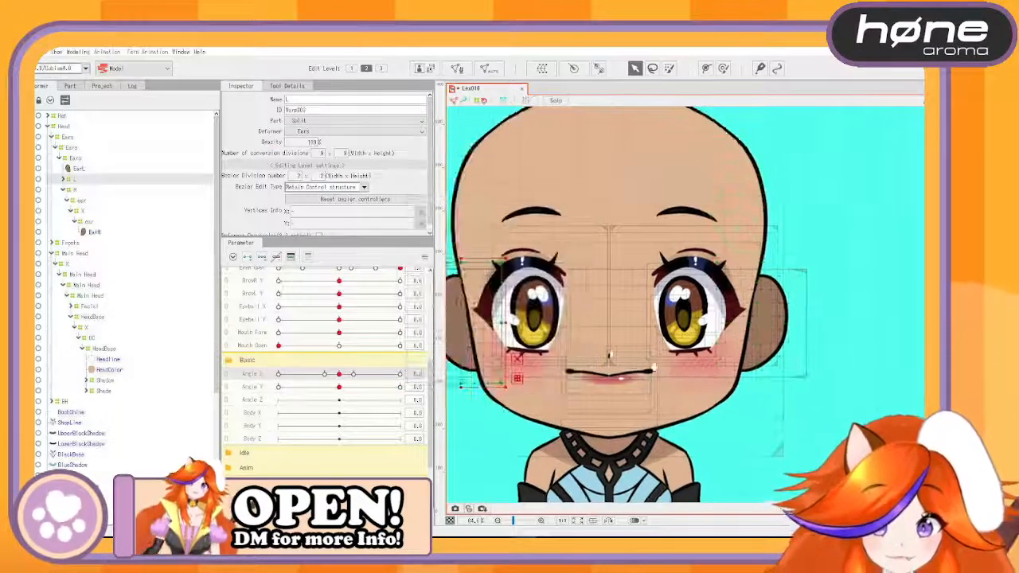
drag(572, 333, 579, 333)
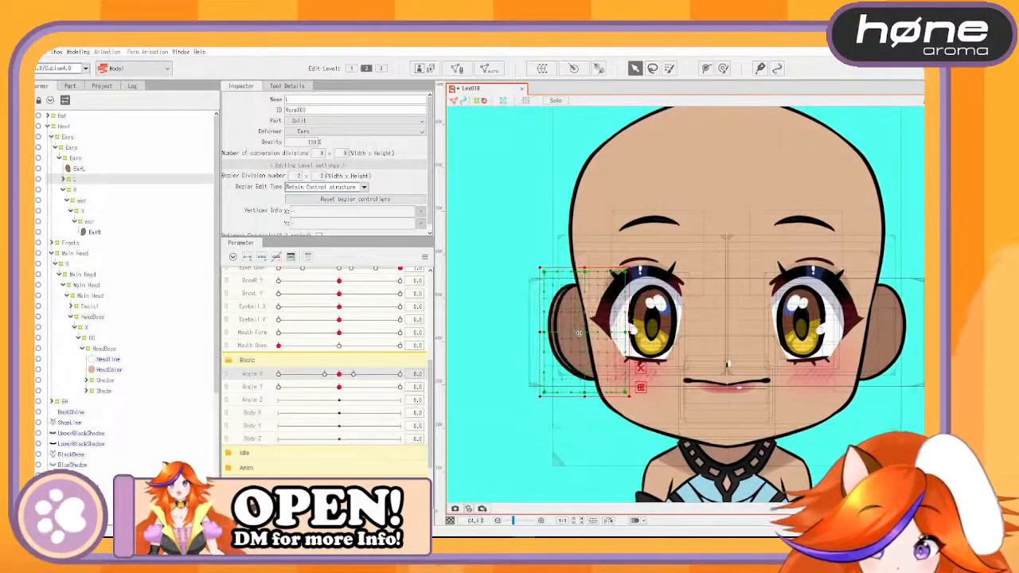
Step: Delete the original EarL mesh and check the mirrored ear with Angle X
click(77, 170)
key(Delete)
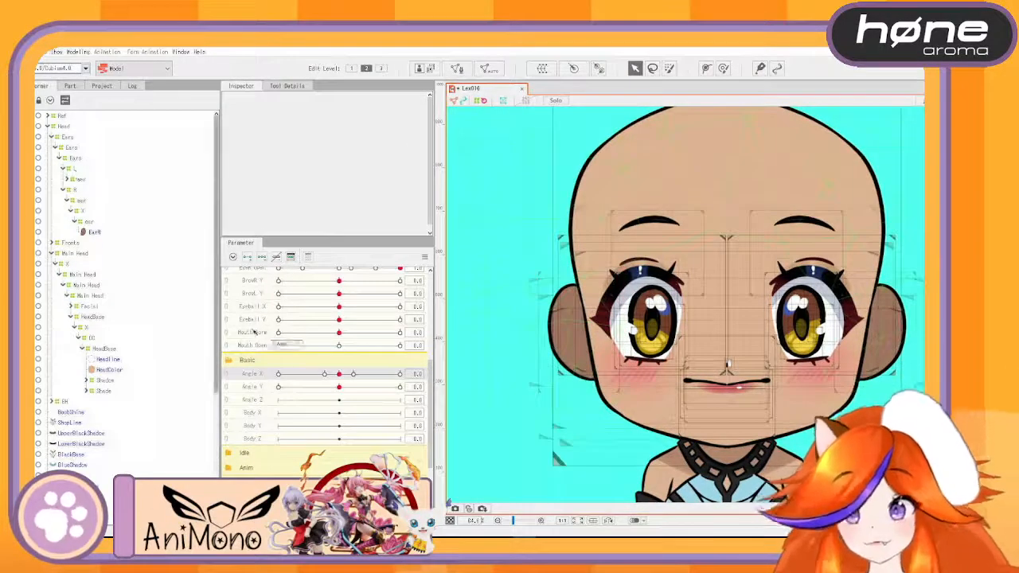
mouse_move(339, 374)
mouse_down()
mouse_move(391, 373)
mouse_move(256, 375)
mouse_move(390, 372)
mouse_move(290, 373)
mouse_move(382, 373)
mouse_move(344, 378)
mouse_up()
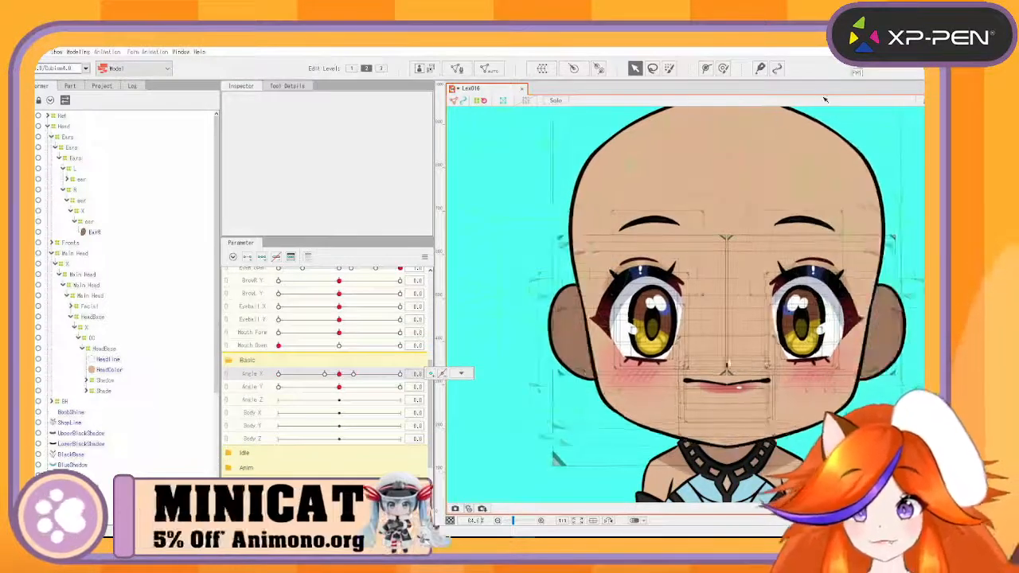
Step: Set the head's Shadow warp deformer to 100% opacity and rename its child warp deformer as X
click(725, 168)
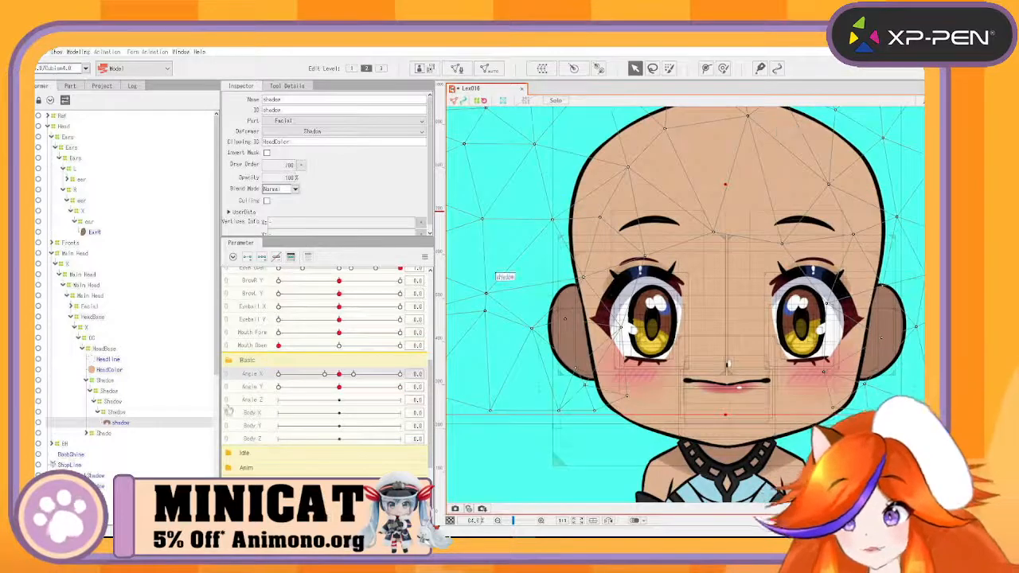
click(108, 382)
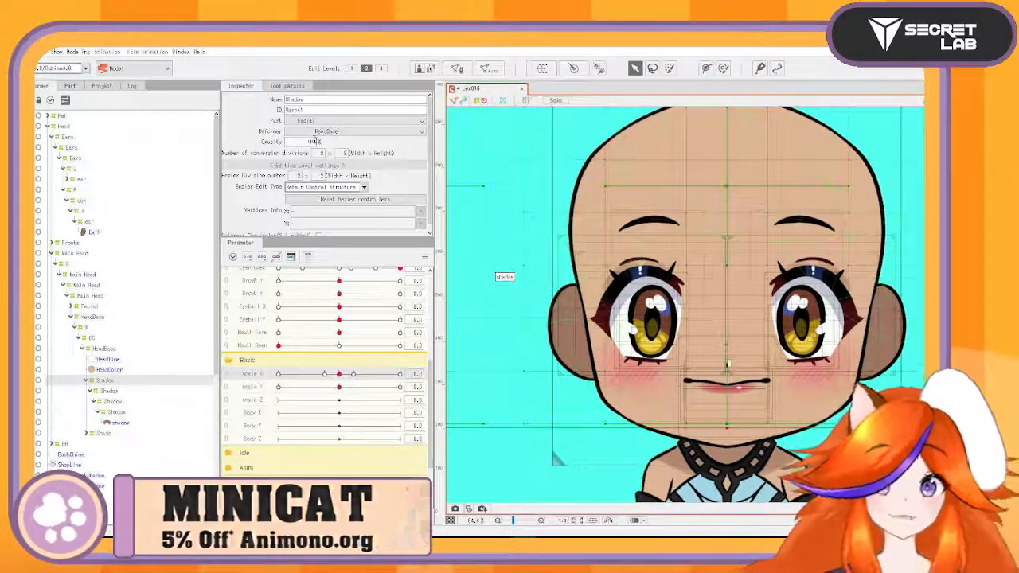
key(Return)
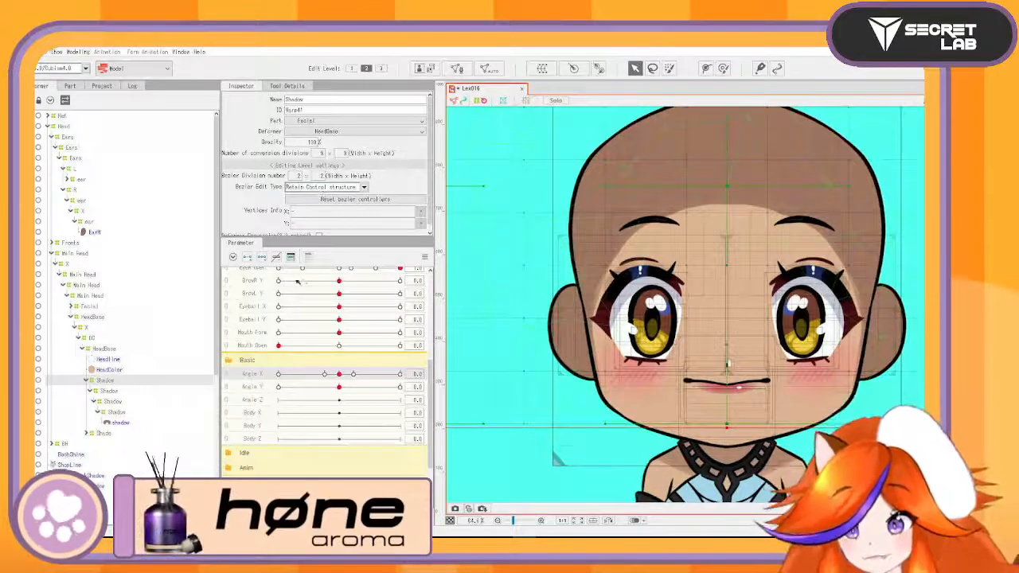
click(87, 390)
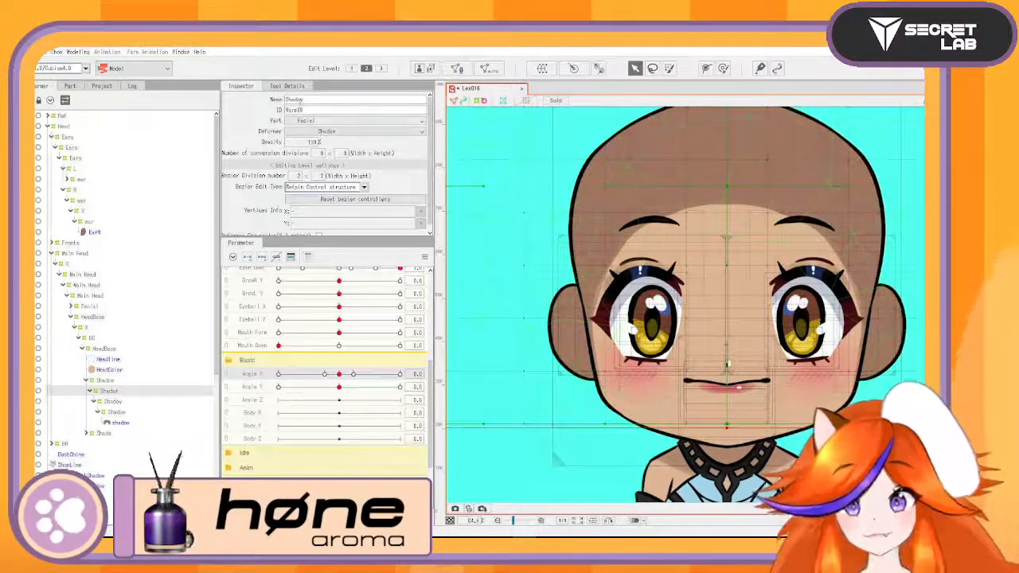
key(BackSpace)
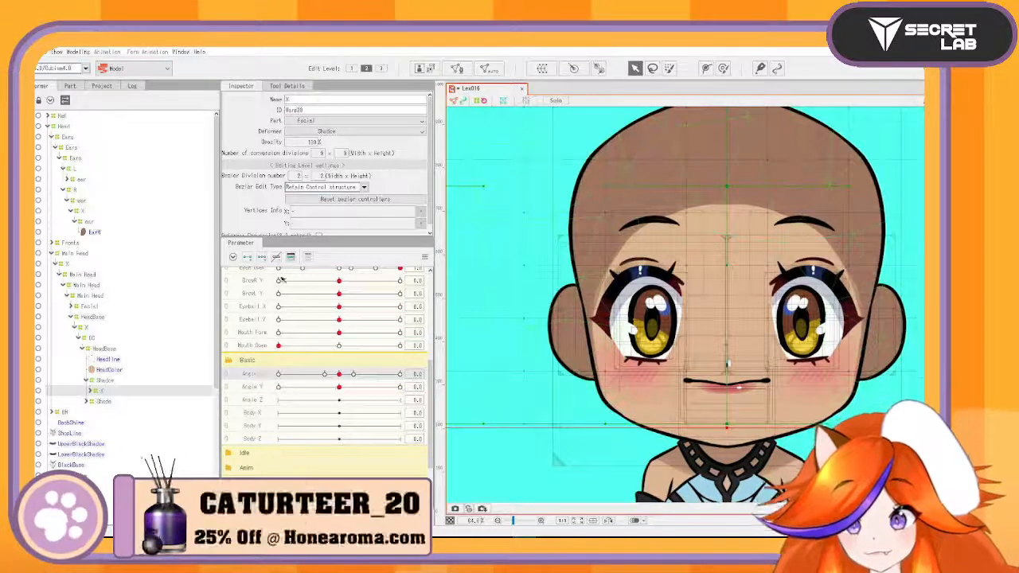
Step: At Angle X -30, stretch the shadow's X deformer outward on its left side and nudge its right edge
scroll(702, 314, down, 3)
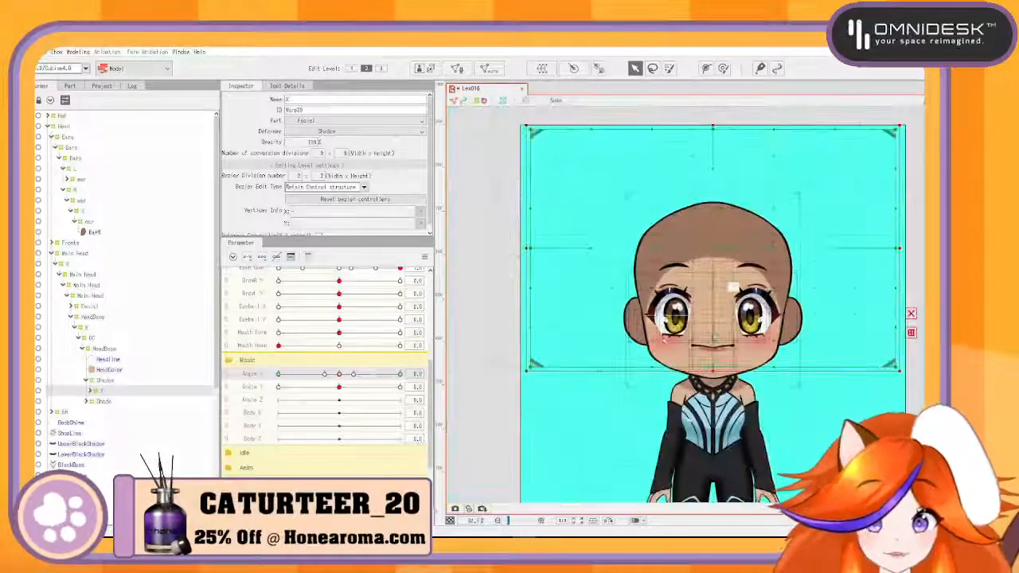
drag(339, 375, 257, 383)
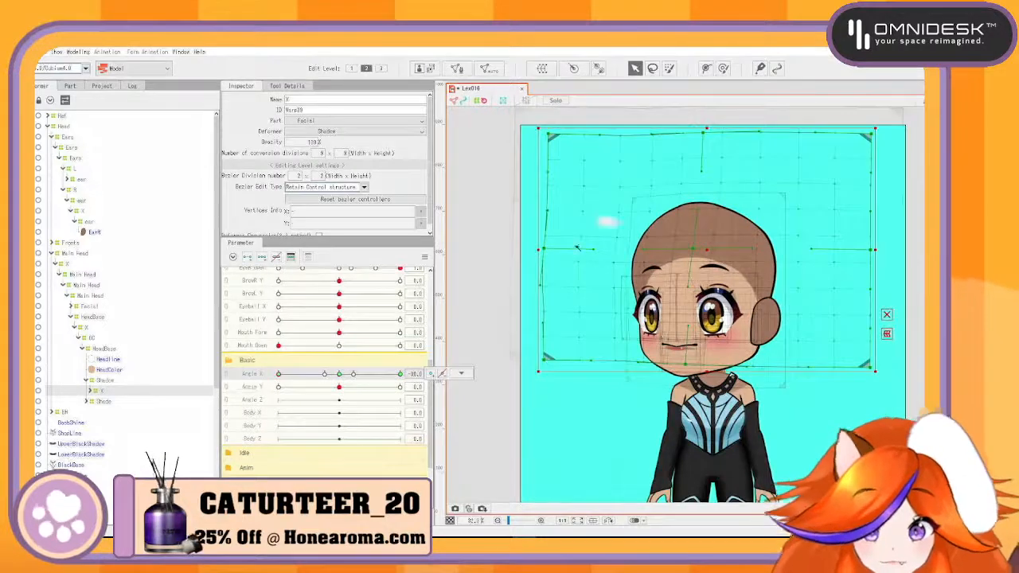
drag(538, 128, 510, 128)
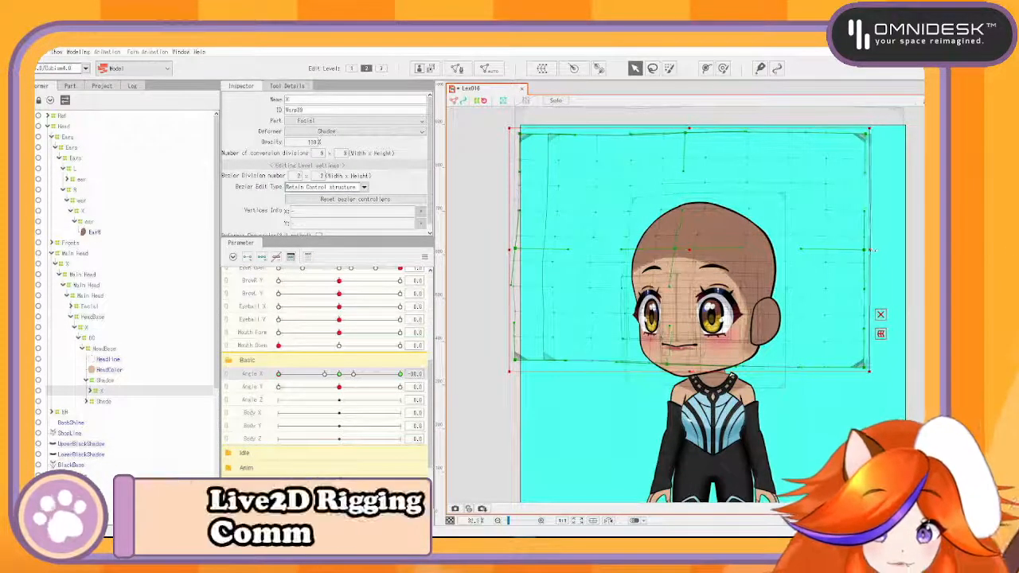
drag(875, 250, 873, 250)
drag(317, 374, 279, 374)
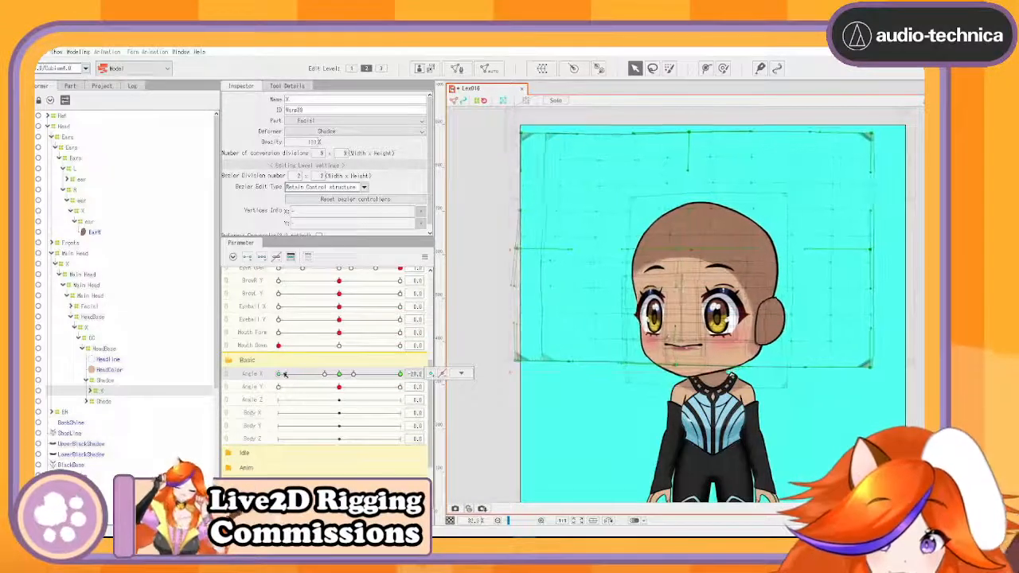
Step: At Angle X -30, shift the left half of the shadow's X deformer toward the face and bend its lower-left corner inward
drag(501, 119, 681, 354)
drag(646, 249, 676, 249)
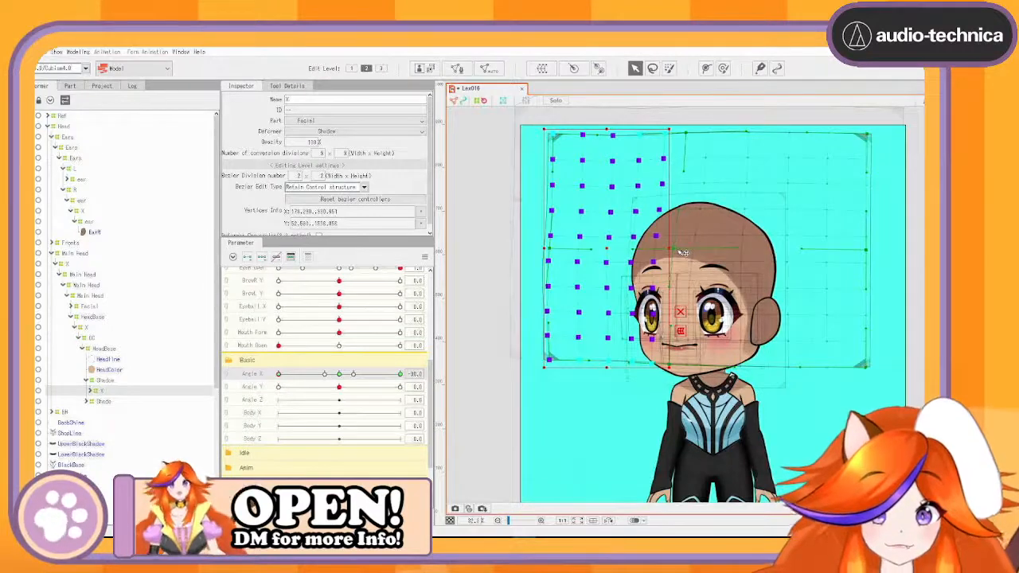
mouse_move(280, 374)
mouse_down()
mouse_move(342, 374)
mouse_move(282, 373)
mouse_up()
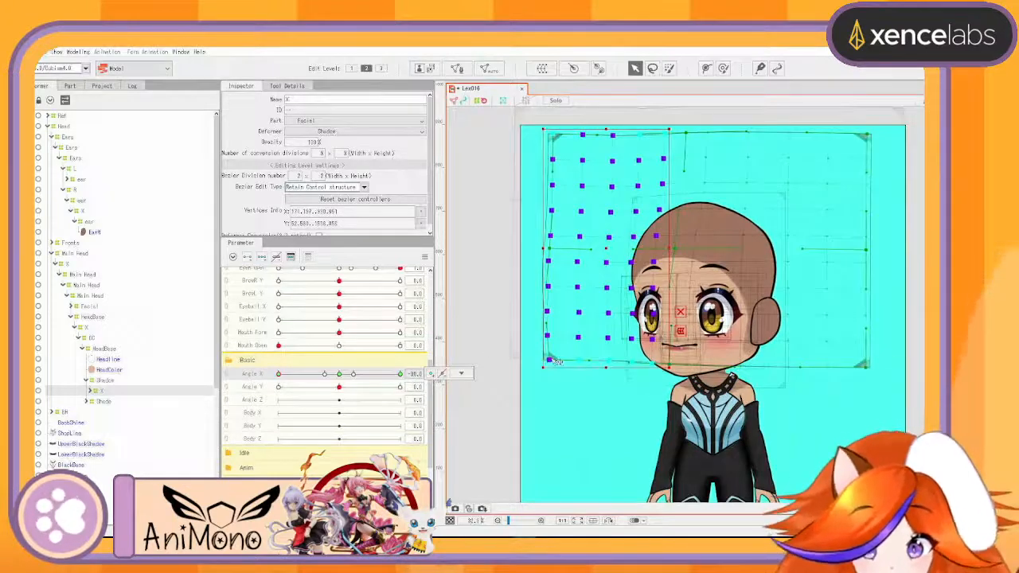
drag(557, 362, 588, 368)
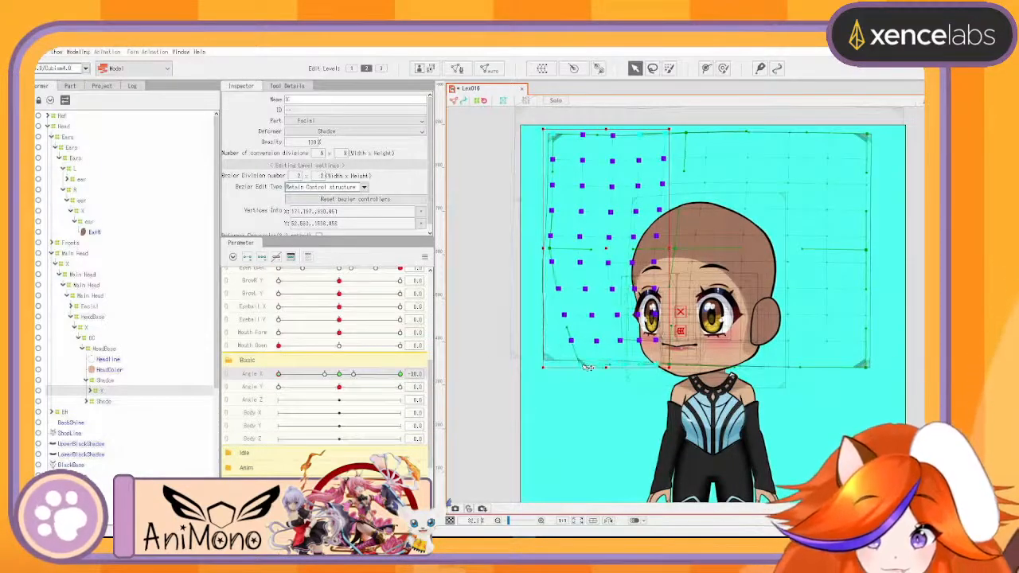
click(537, 421)
mouse_move(295, 374)
mouse_down()
mouse_move(304, 380)
mouse_move(277, 375)
mouse_up()
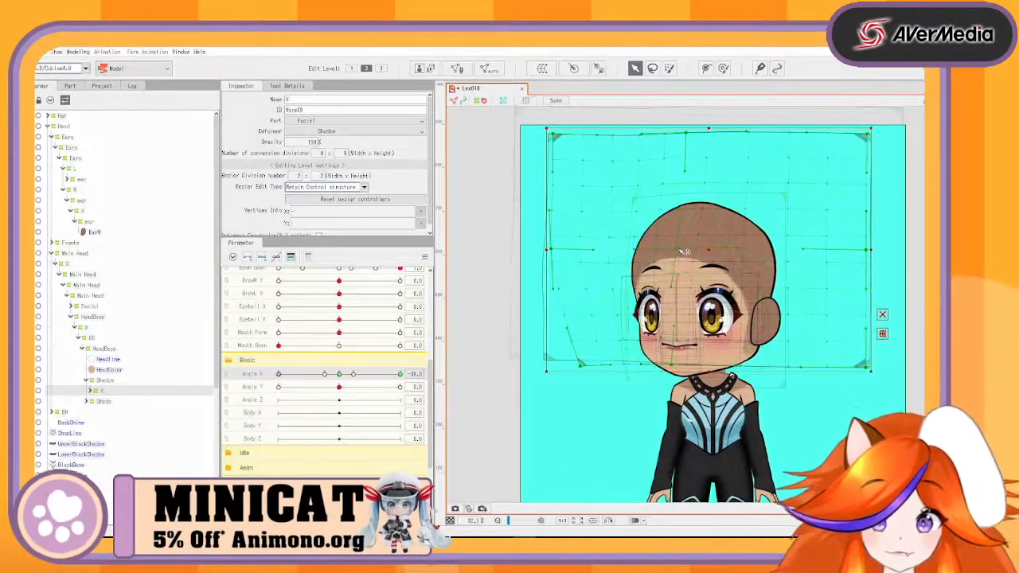
drag(308, 377, 287, 374)
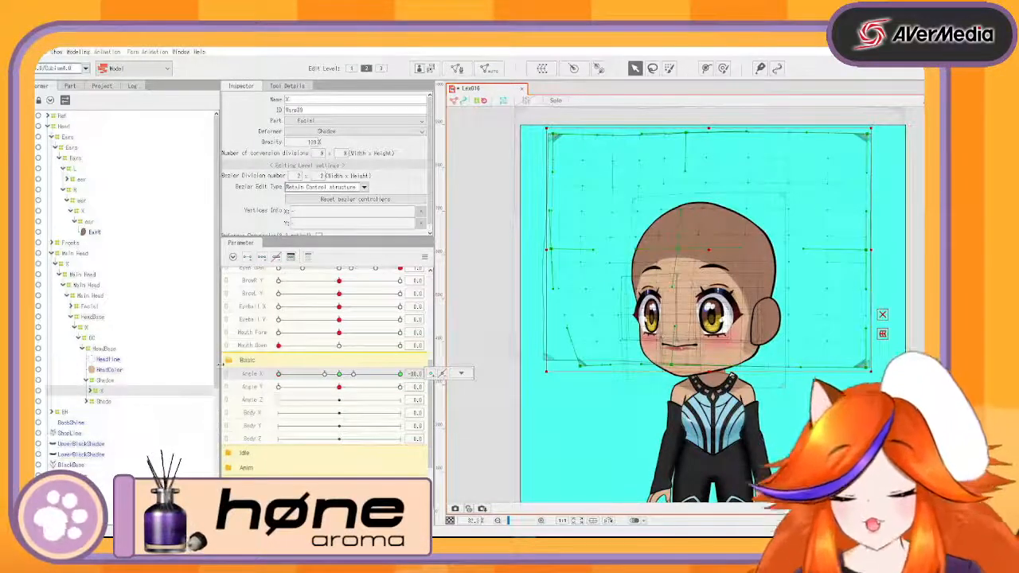
Step: Select the X deformer under Shade and preview the face shade with the shade parameter at 1.0
click(89, 403)
click(103, 411)
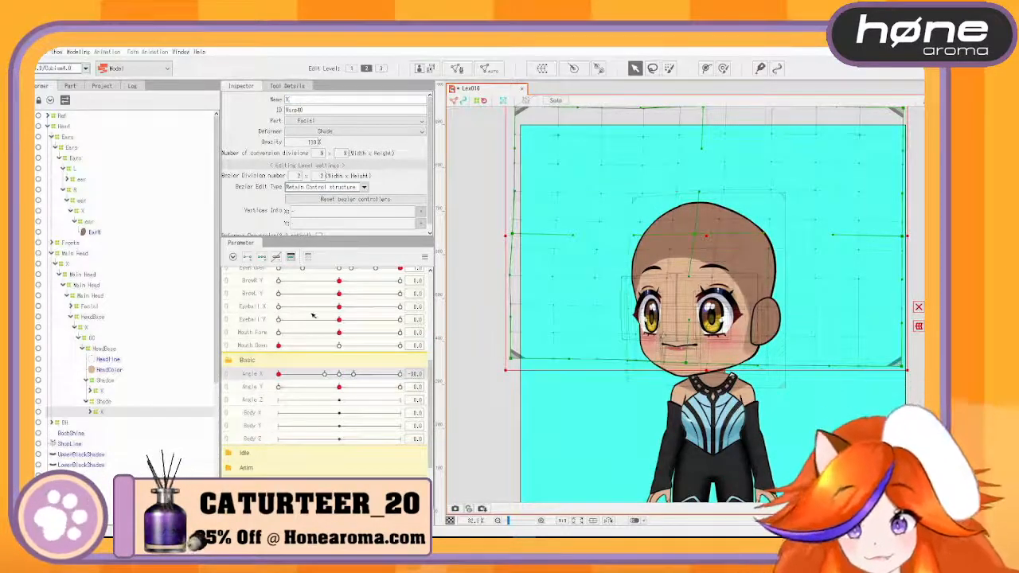
scroll(312, 316, up, 5)
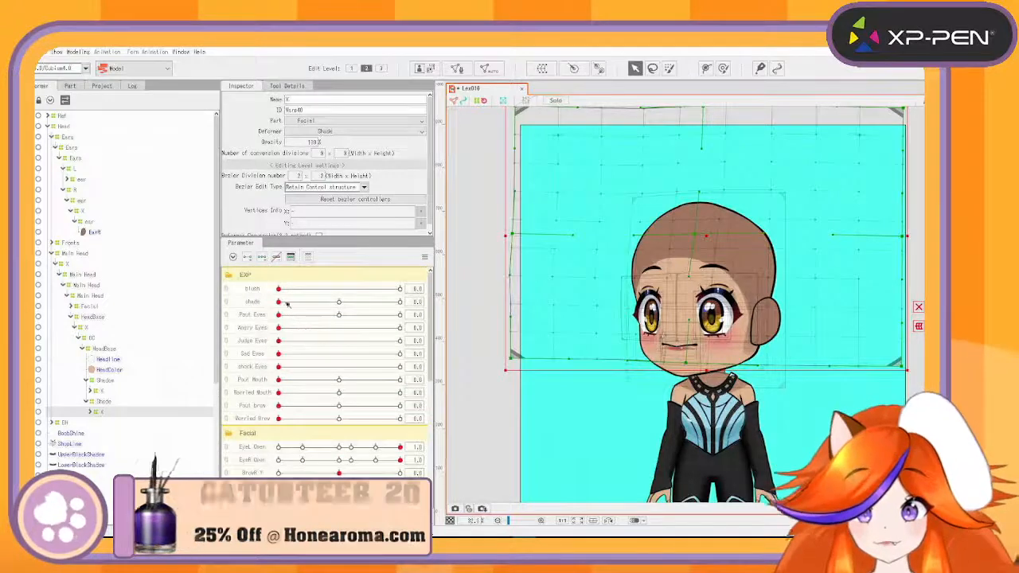
drag(280, 302, 430, 301)
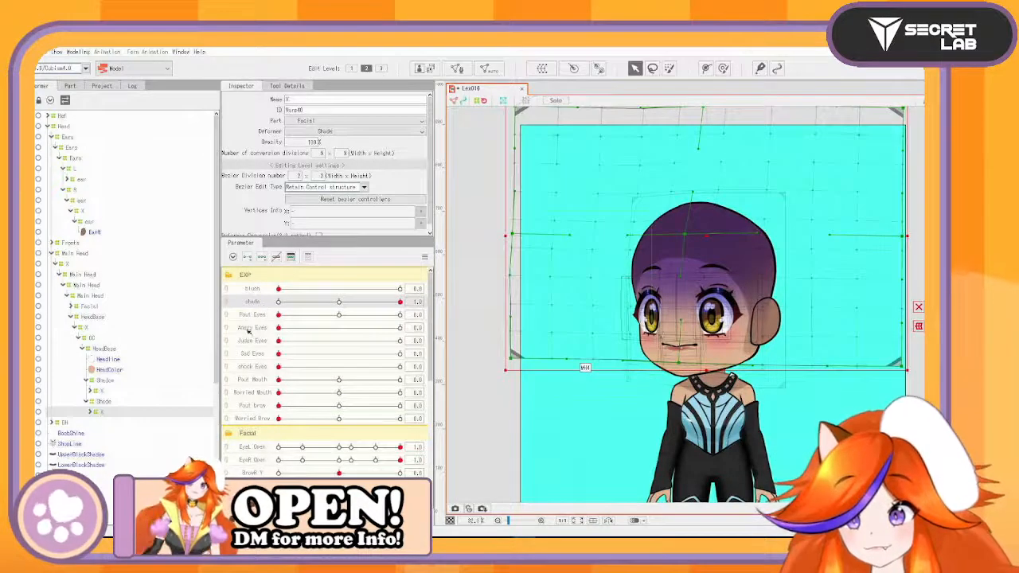
Step: Move the X deformers of Shadow and Shade out of their parents to the root level
click(109, 391)
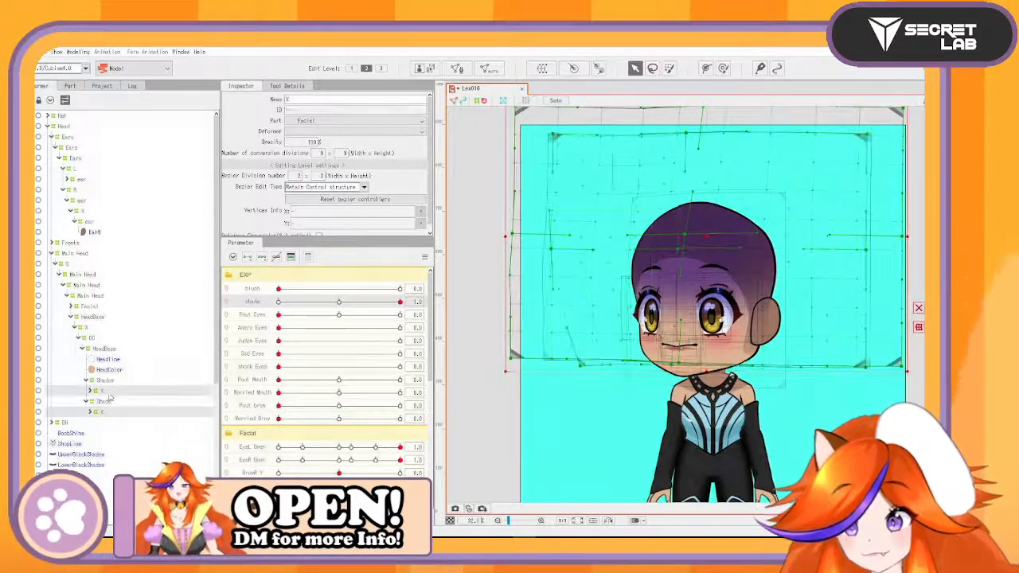
drag(109, 395, 76, 427)
scroll(257, 466, down, 3)
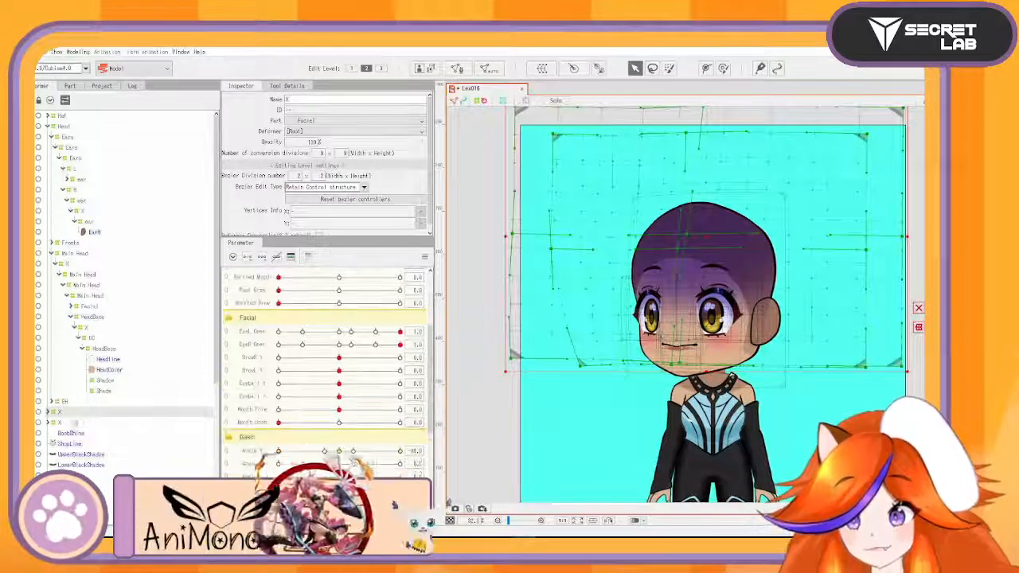
Step: Reflect the Angle X motion of the root-level X deformers to the opposite head turn
click(75, 424)
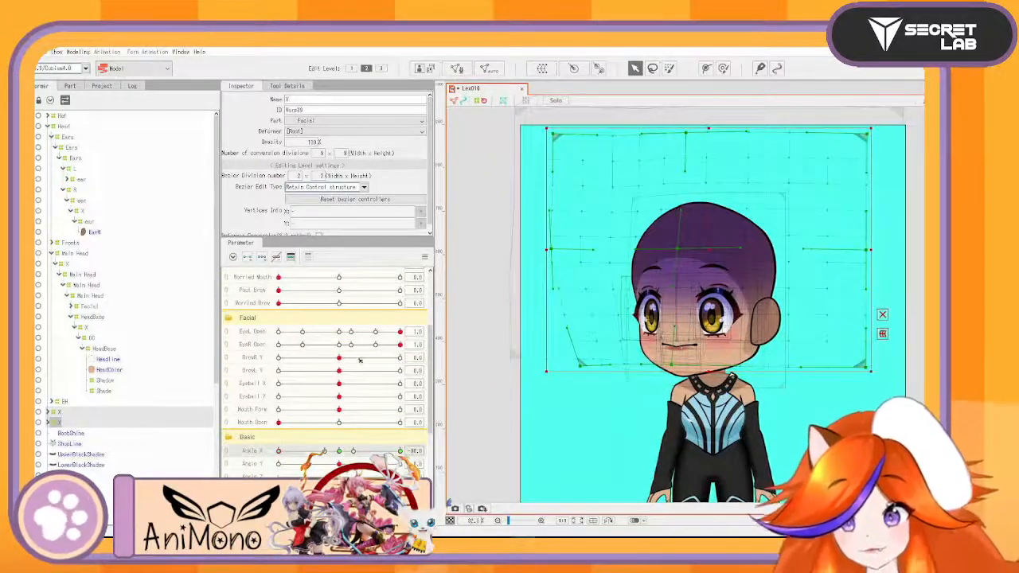
click(424, 256)
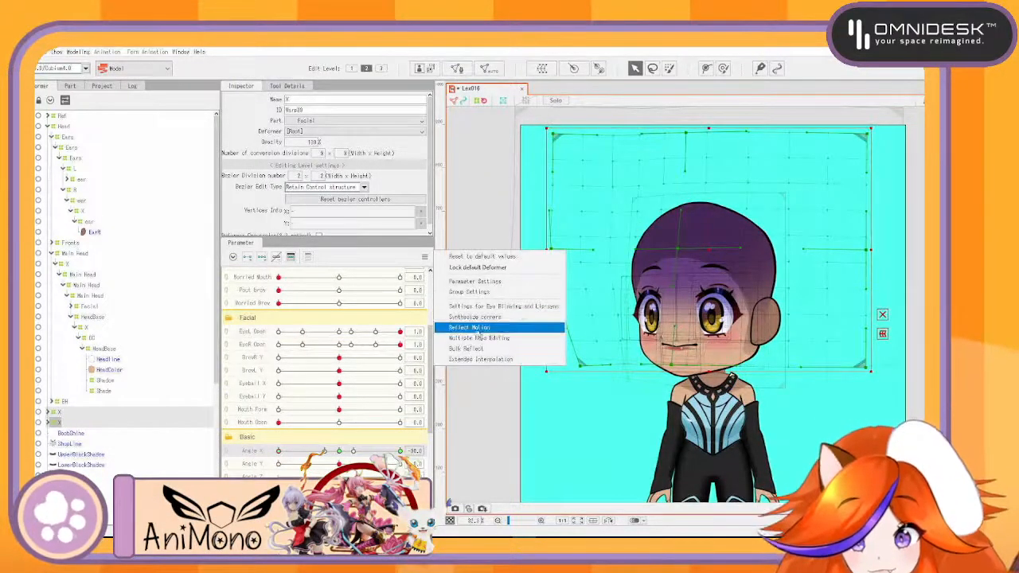
click(477, 328)
click(461, 382)
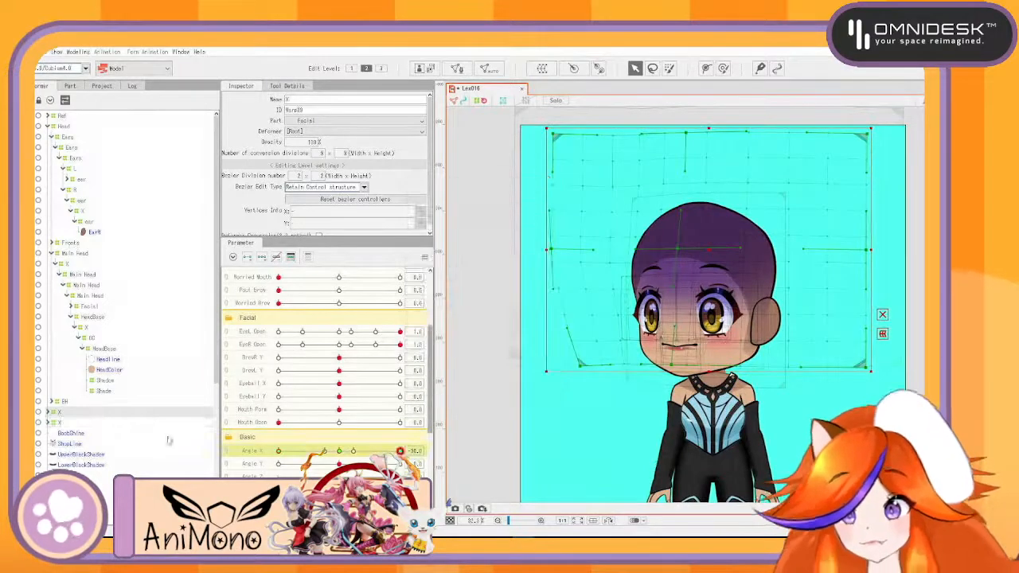
Step: Return the X deformers to Shadow and Shade, and check the shading with Angle X and Angle Y
drag(102, 291, 111, 400)
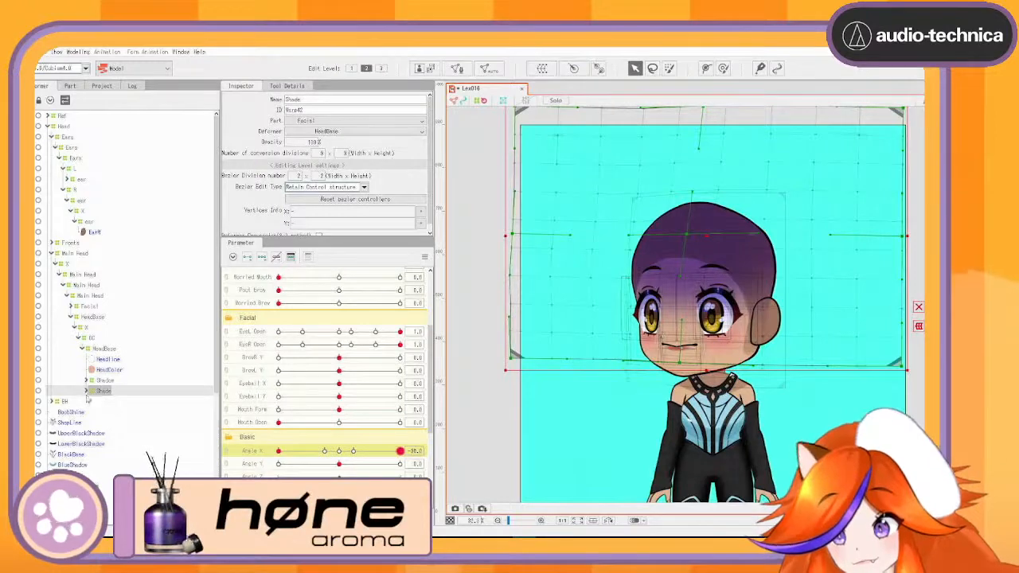
click(86, 391)
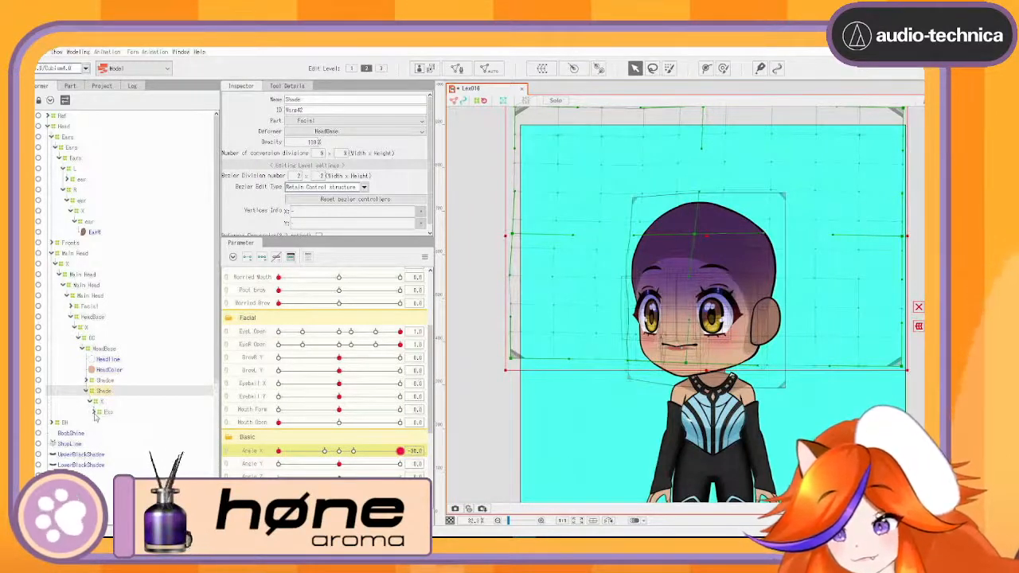
click(94, 413)
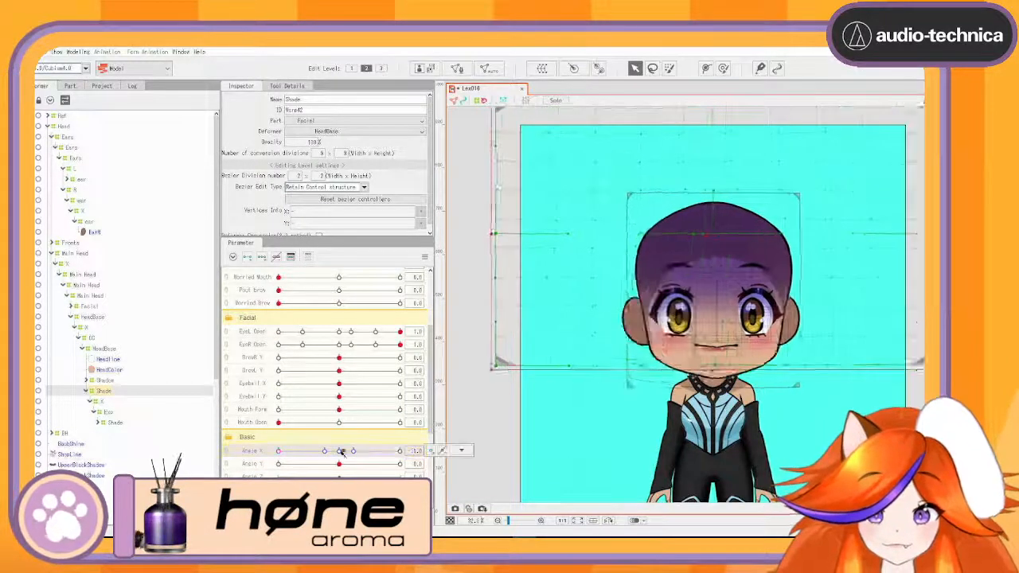
drag(279, 451, 326, 450)
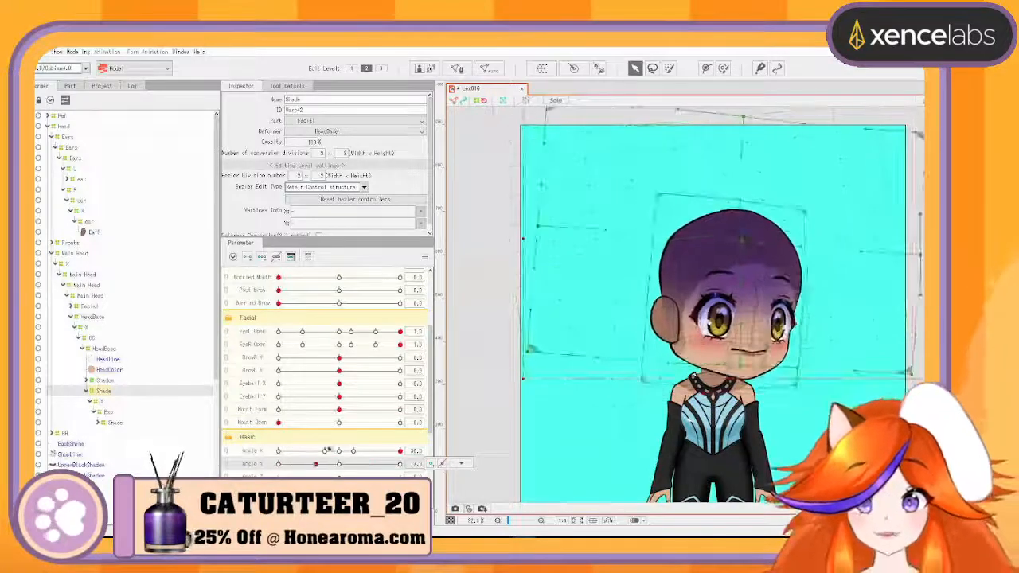
Step: Reset all parameters to their default values and save the model as Lea017
right_click(444, 249)
click(456, 255)
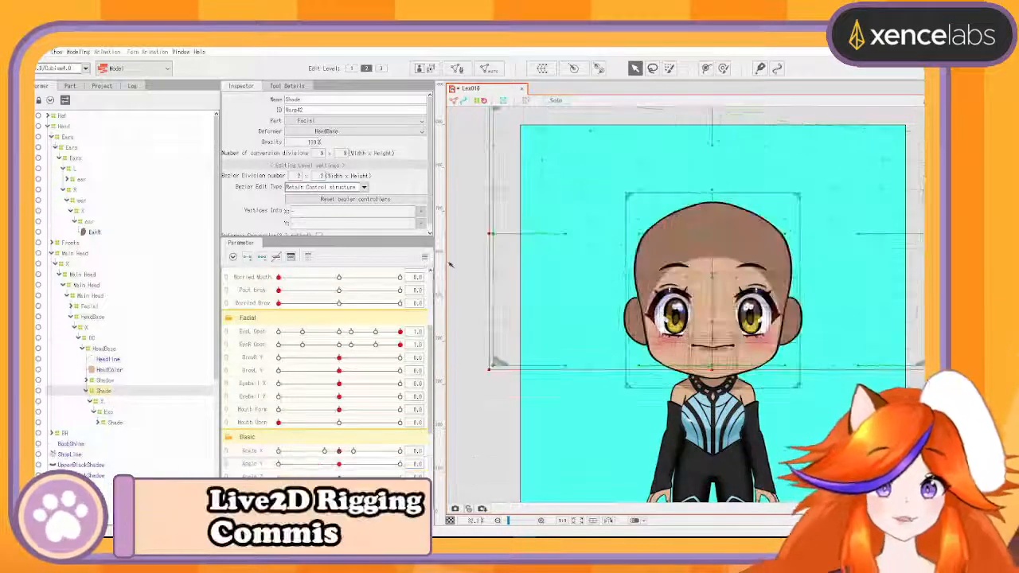
key(ctrl+shift+s)
key(Return)
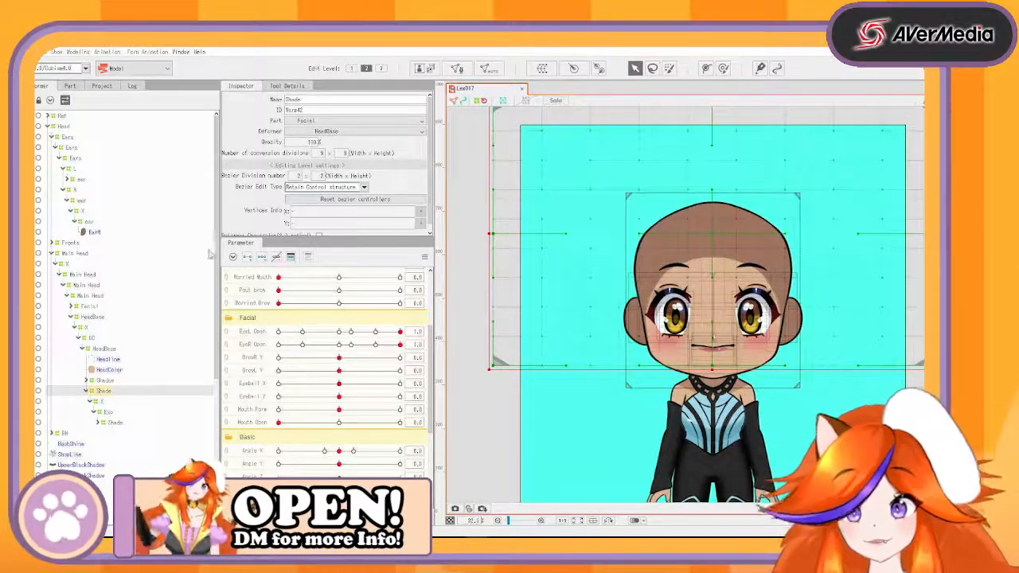
Step: Open the Physics/Scene Blending Settings for the model
click(25, 52)
click(80, 120)
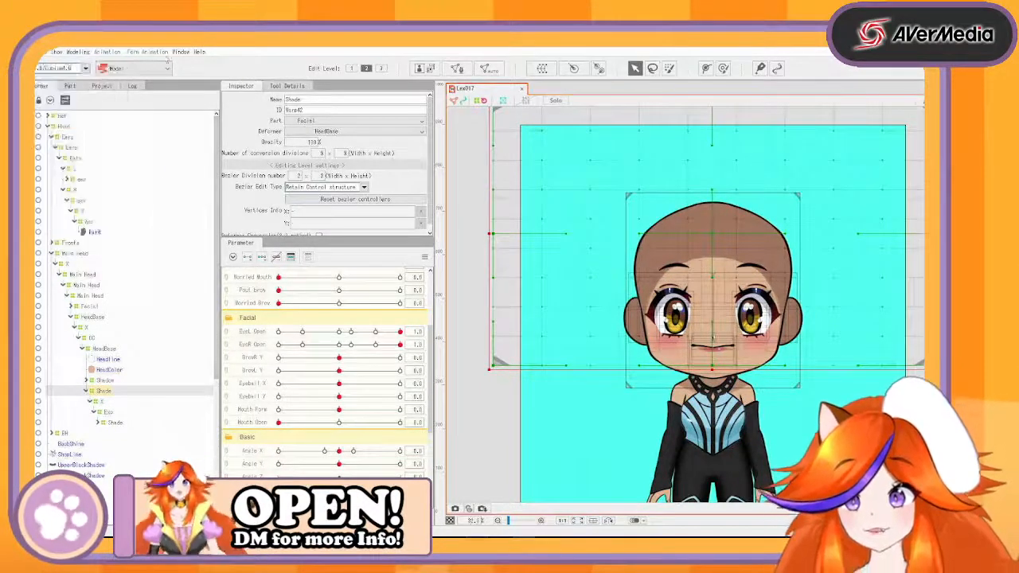
click(181, 52)
click(181, 52)
click(106, 52)
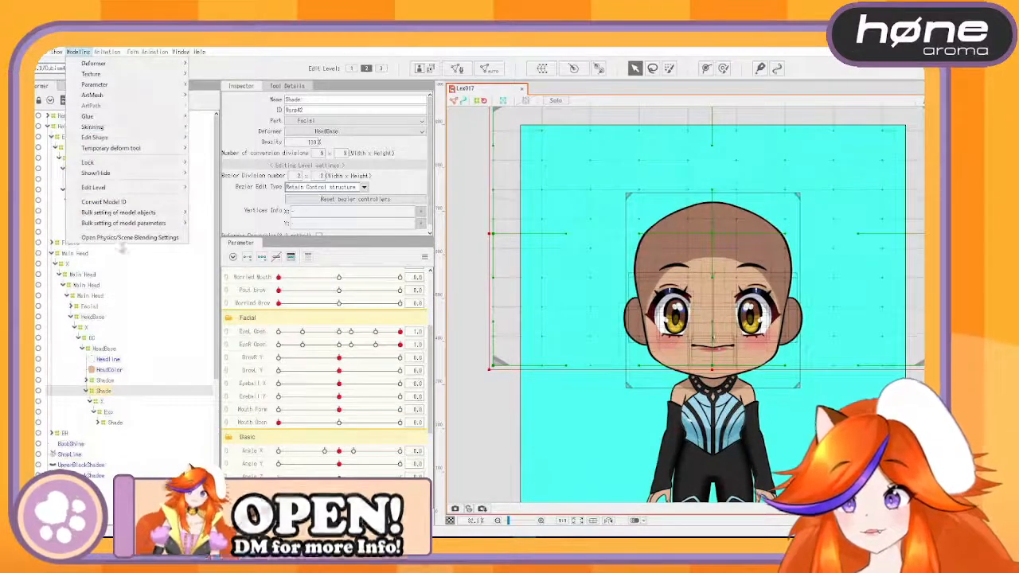
click(119, 238)
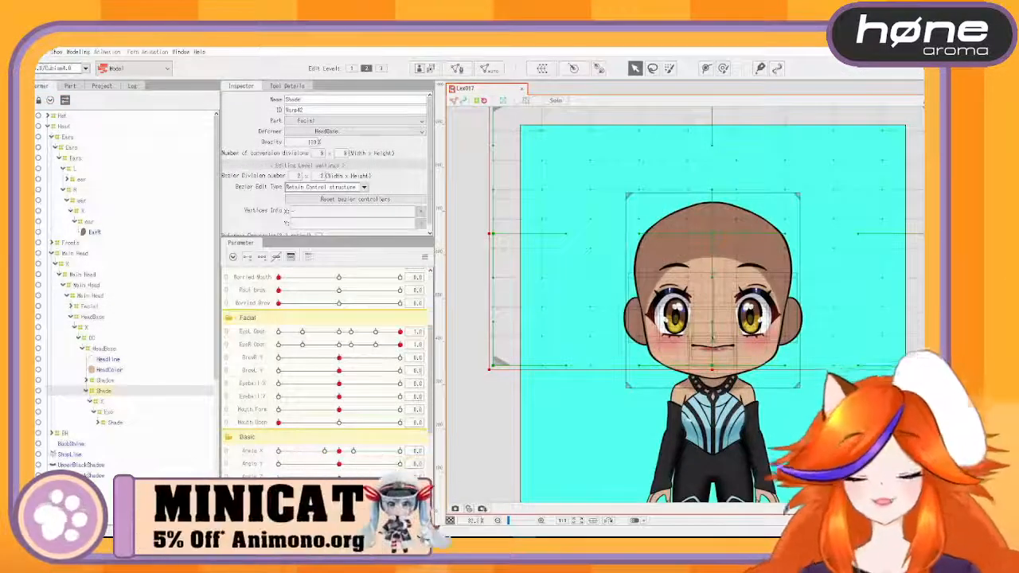
Step: Save the model as the next numbered file version
key(Return)
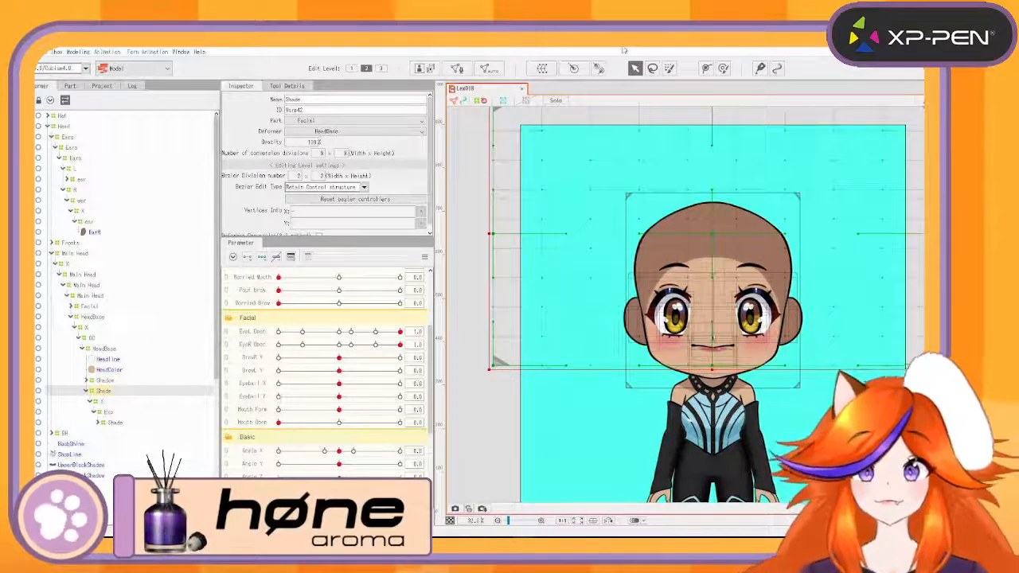
key(ctrl+shift+s)
key(Return)
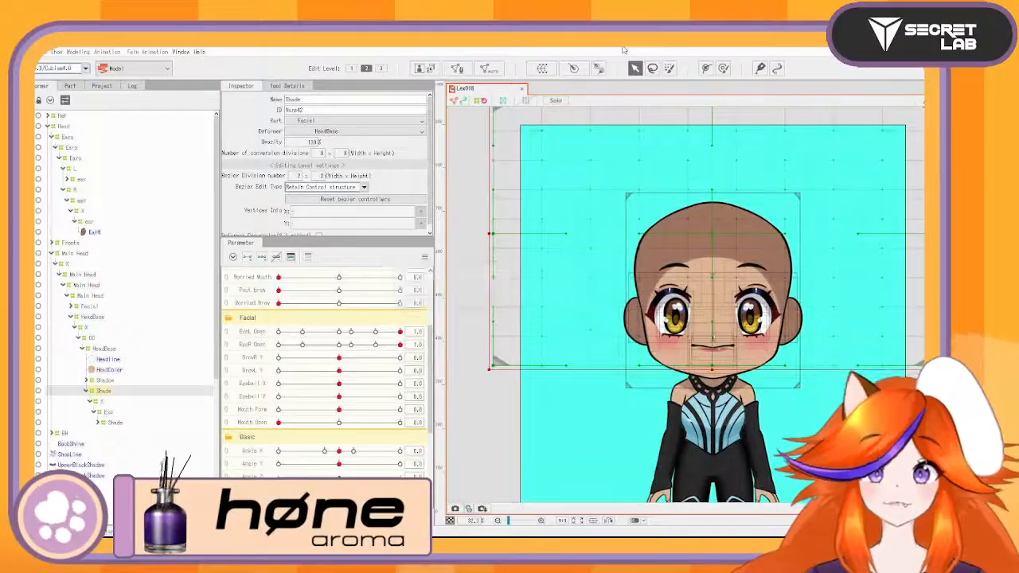